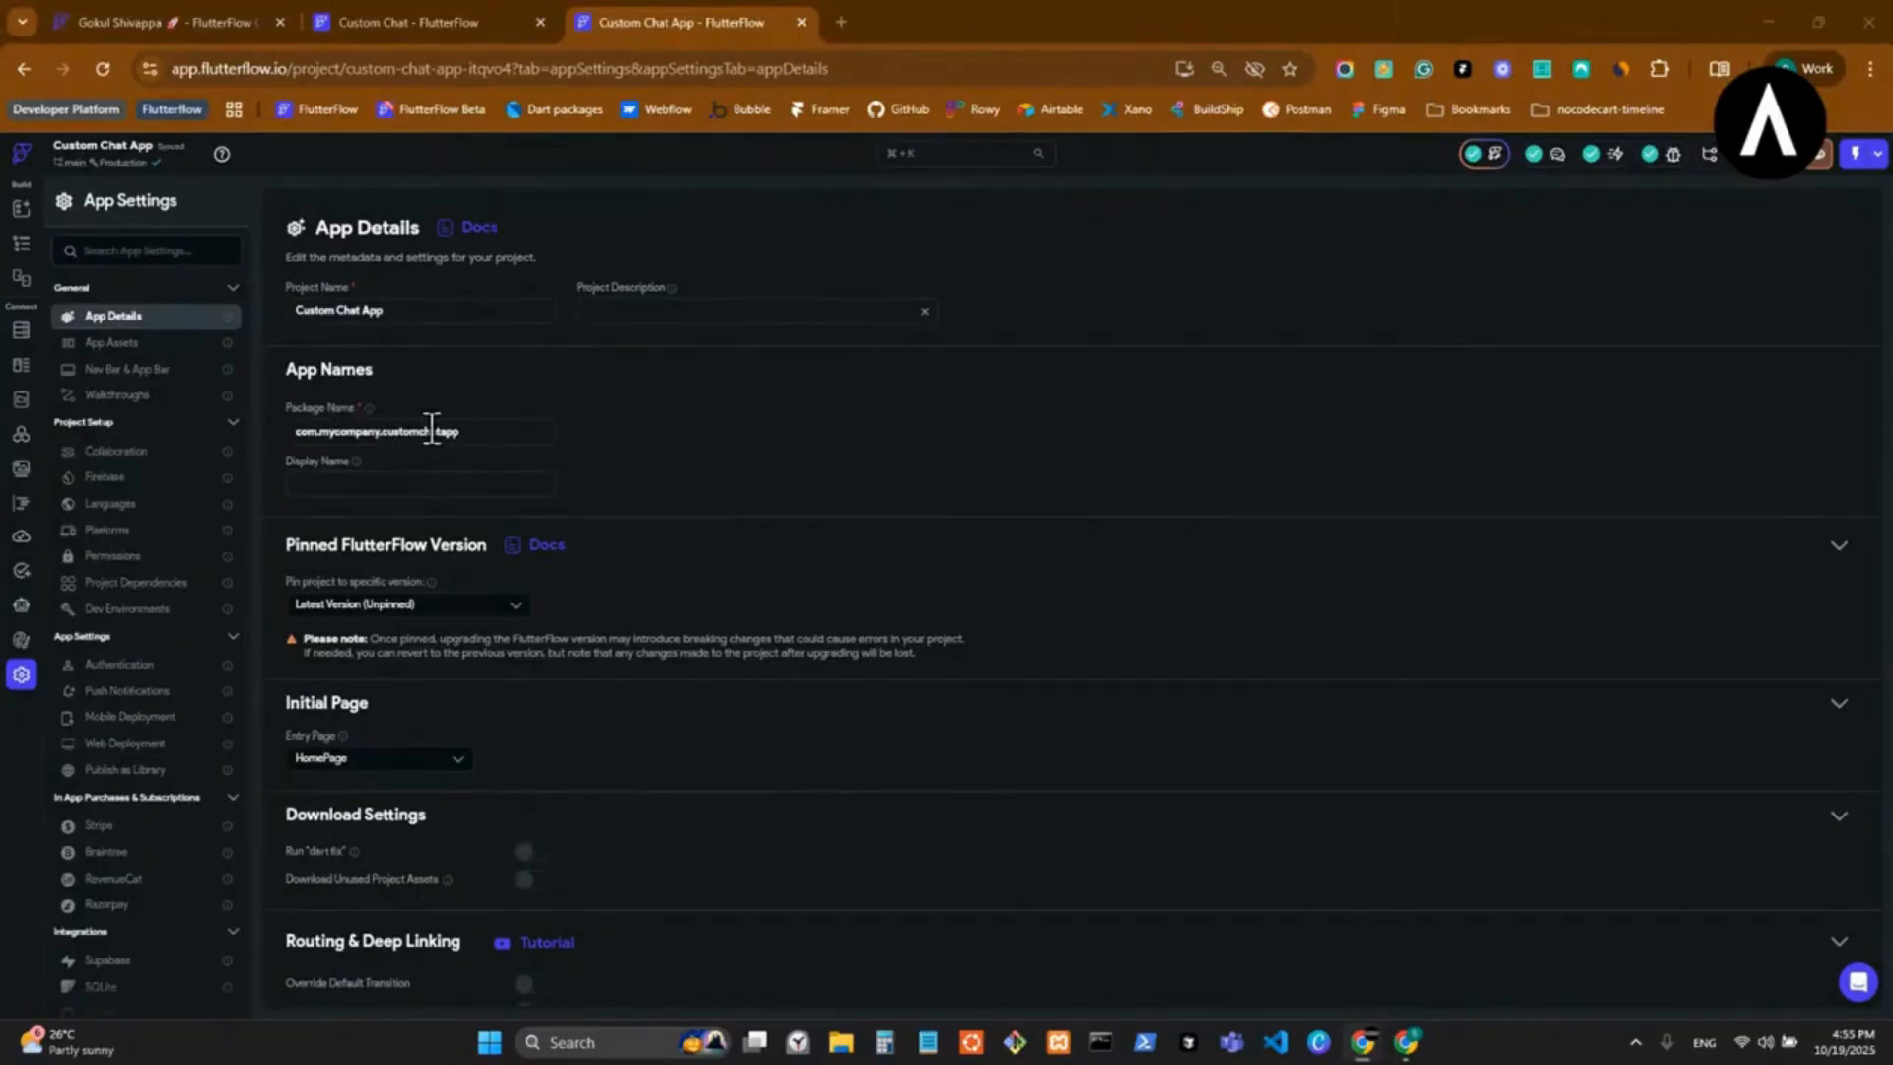
Check the package name in the app details and open the project's Firebase settings.
drag(381, 430, 303, 445)
click(467, 435)
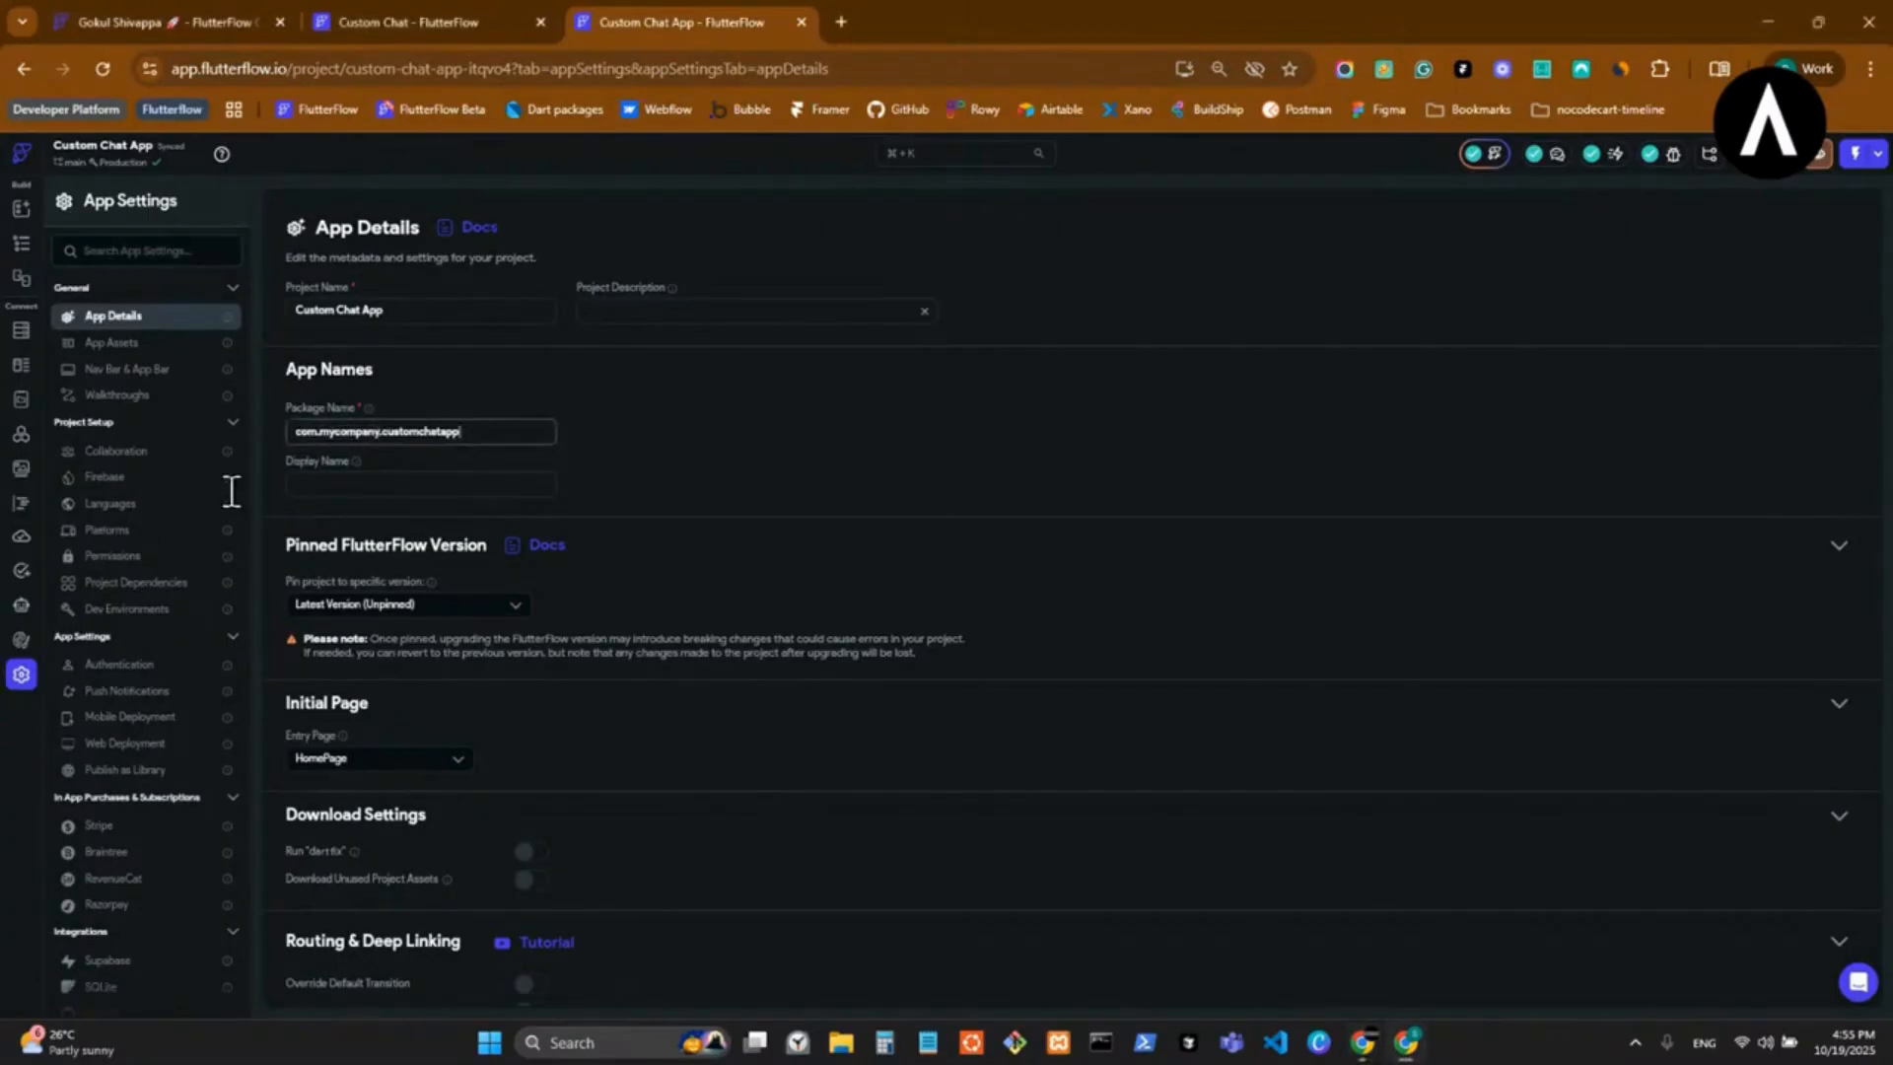
click(139, 480)
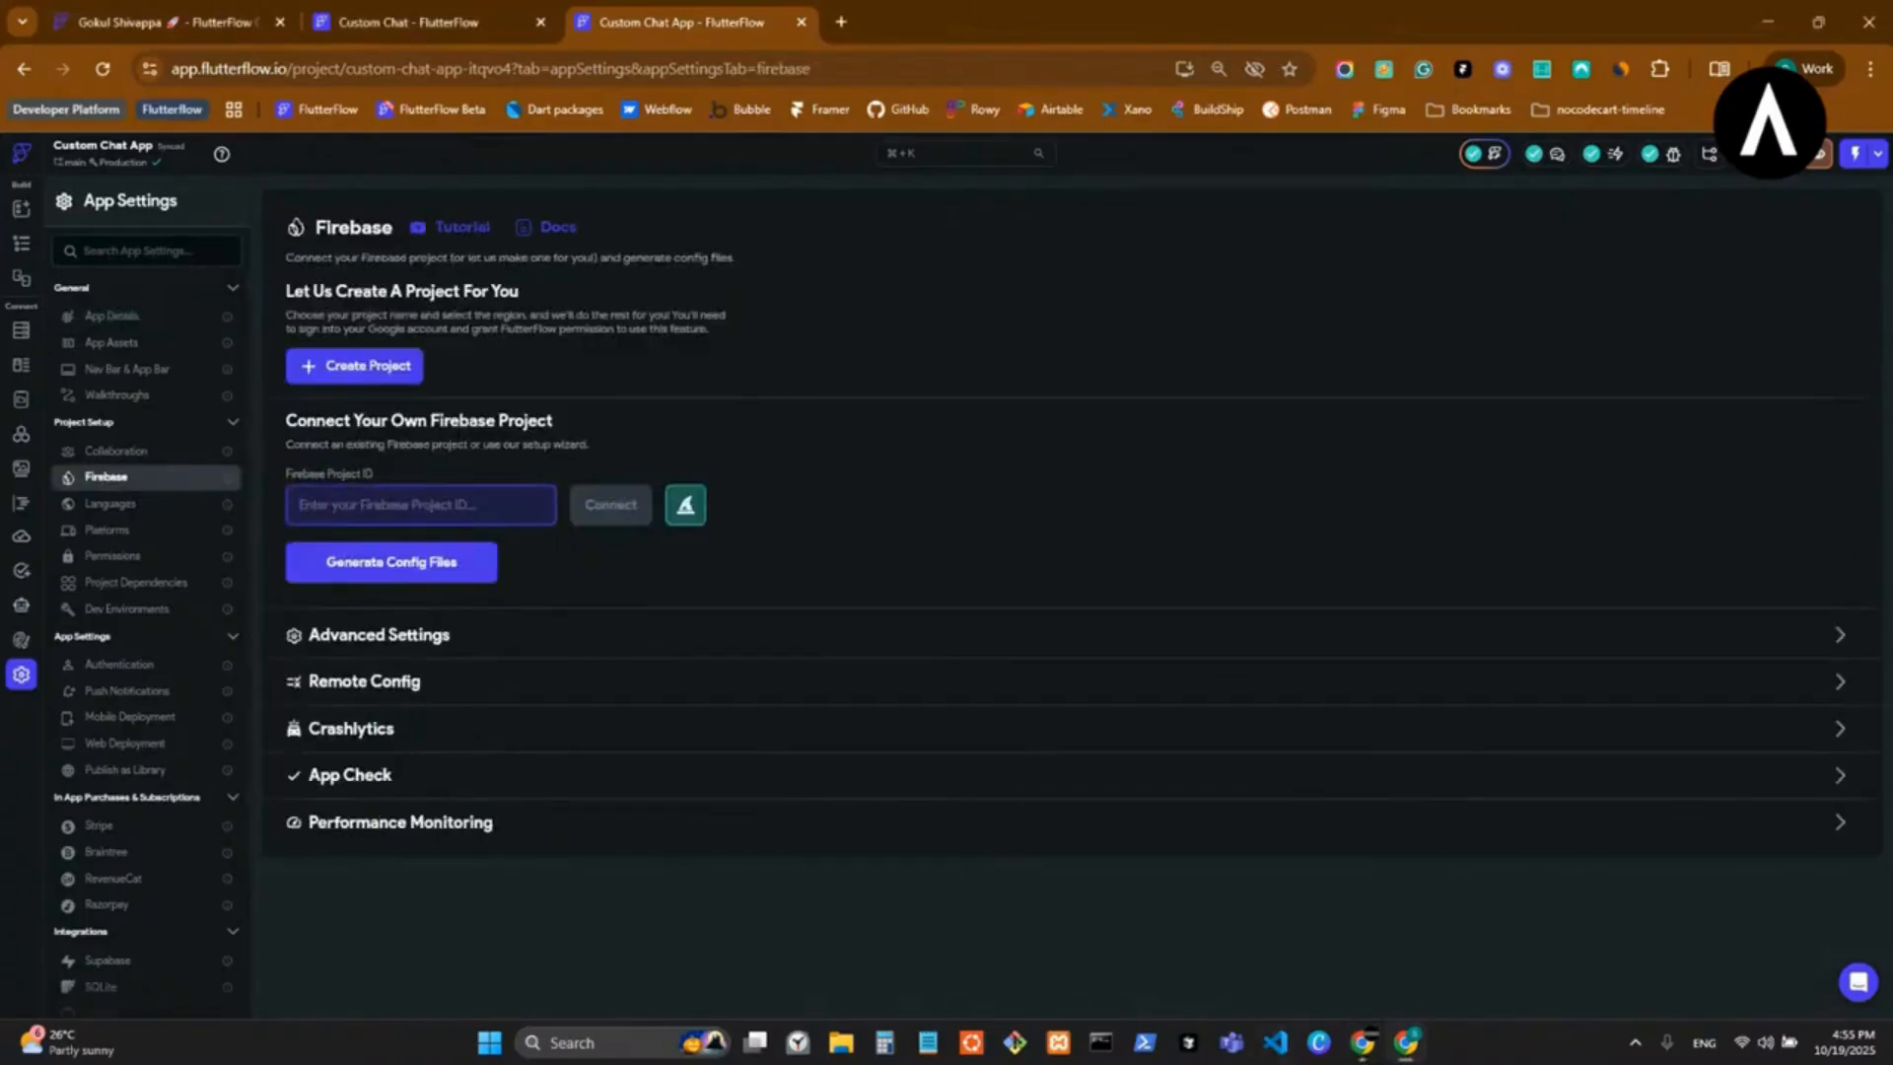
Search the web for Firebase in a new browser tab and go to the Firebase console.
click(842, 20)
text(fire)
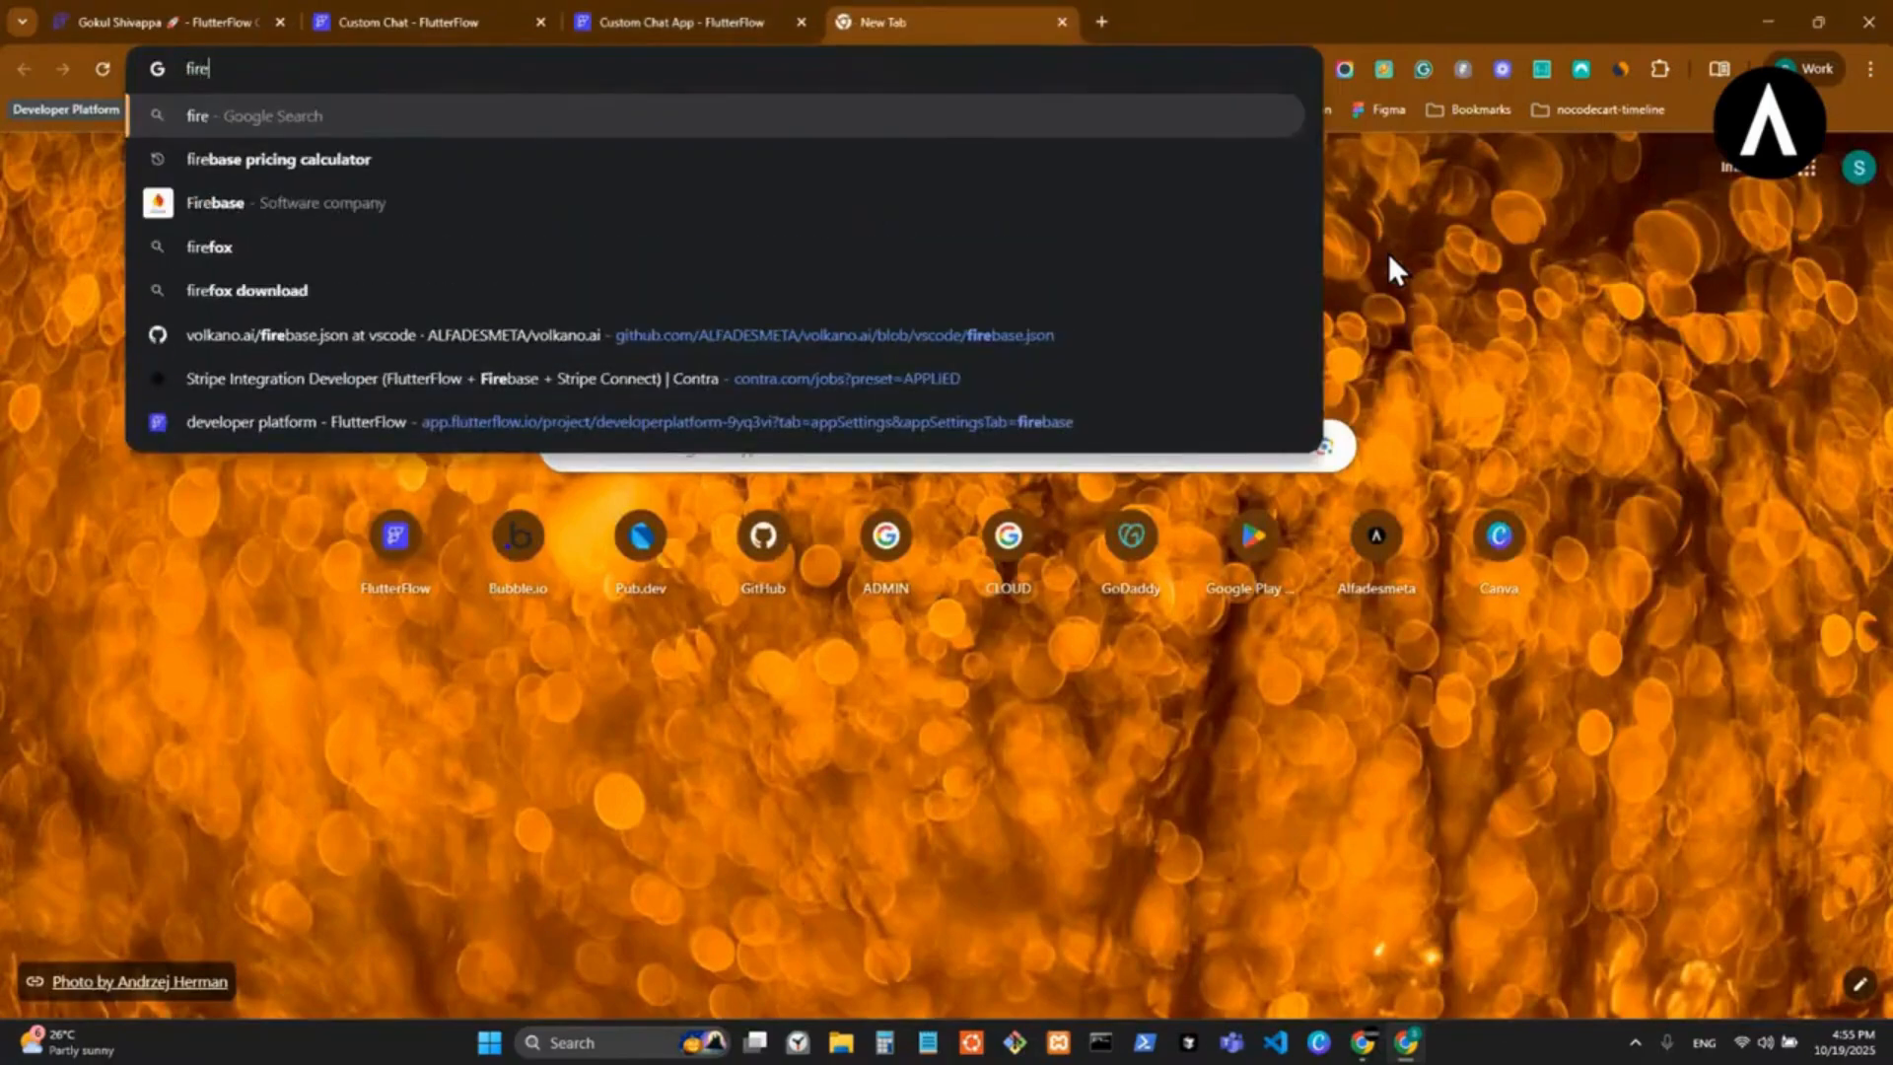
click(870, 203)
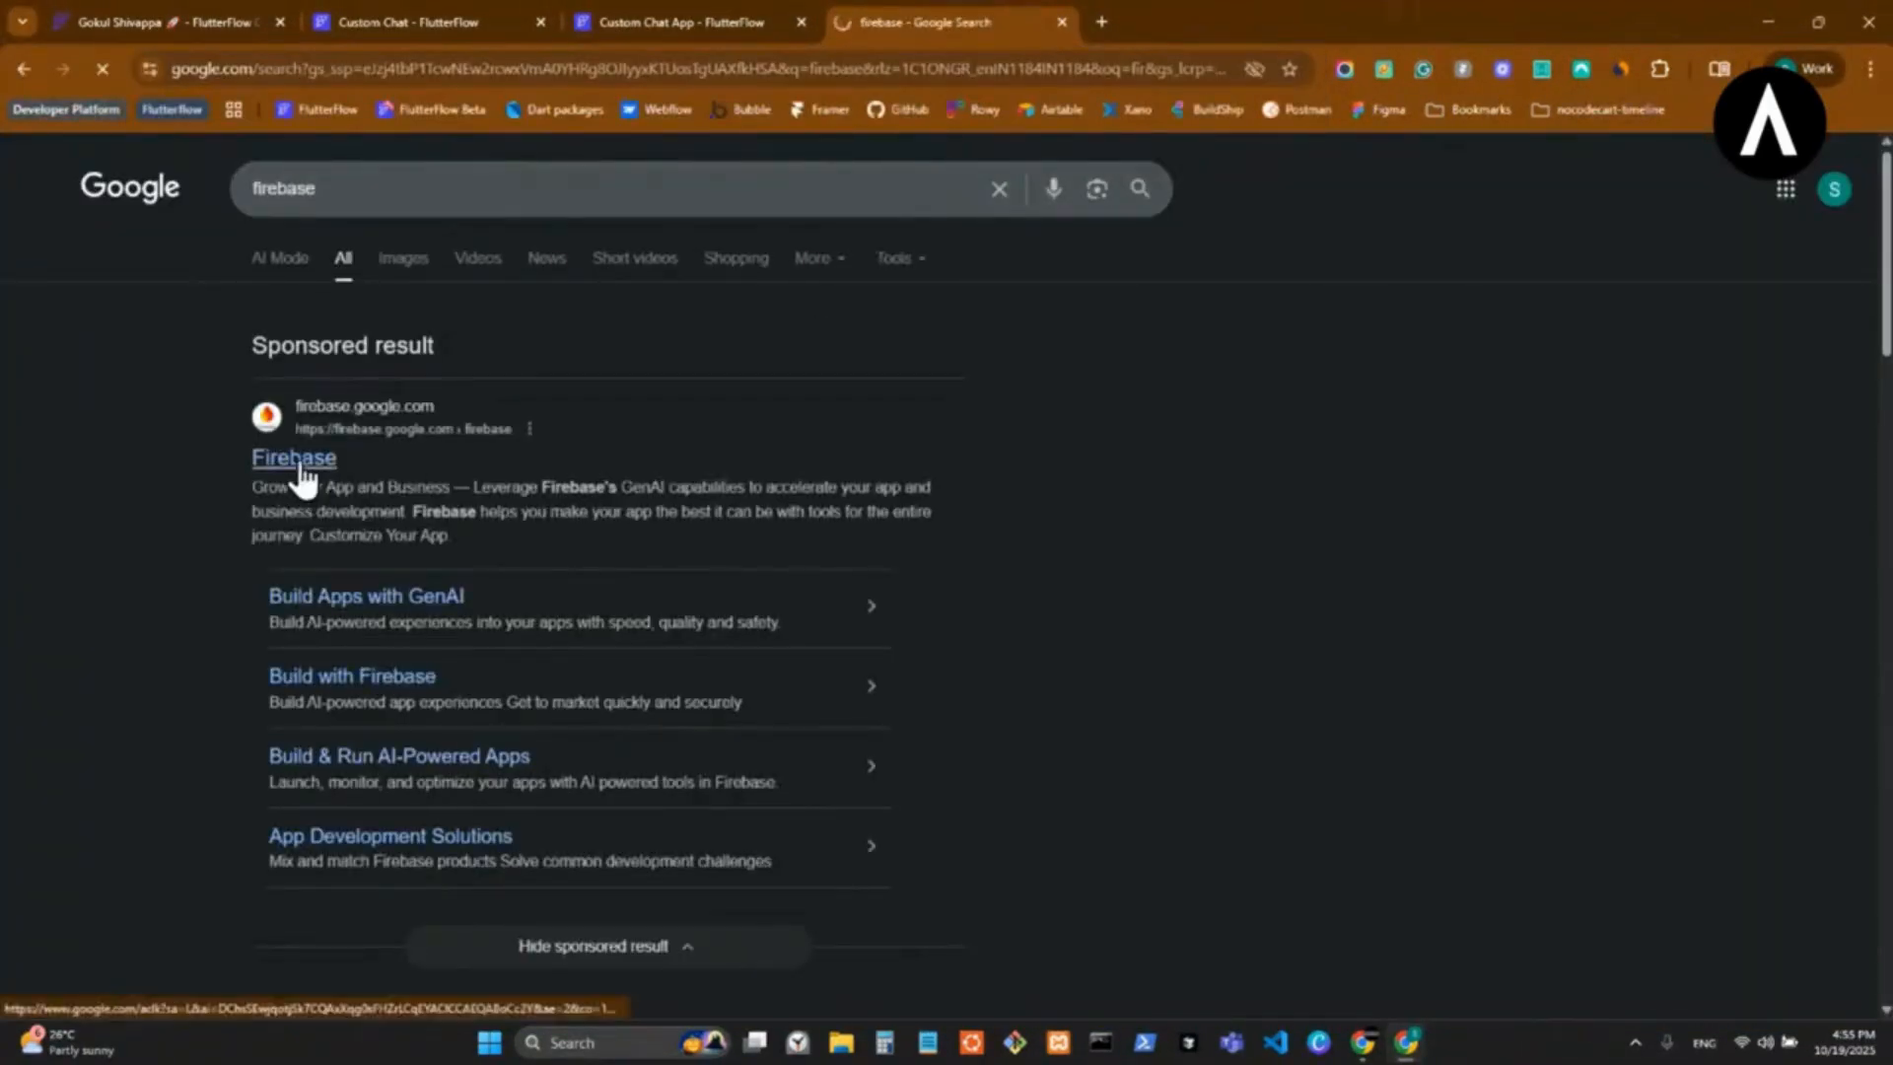
click(301, 466)
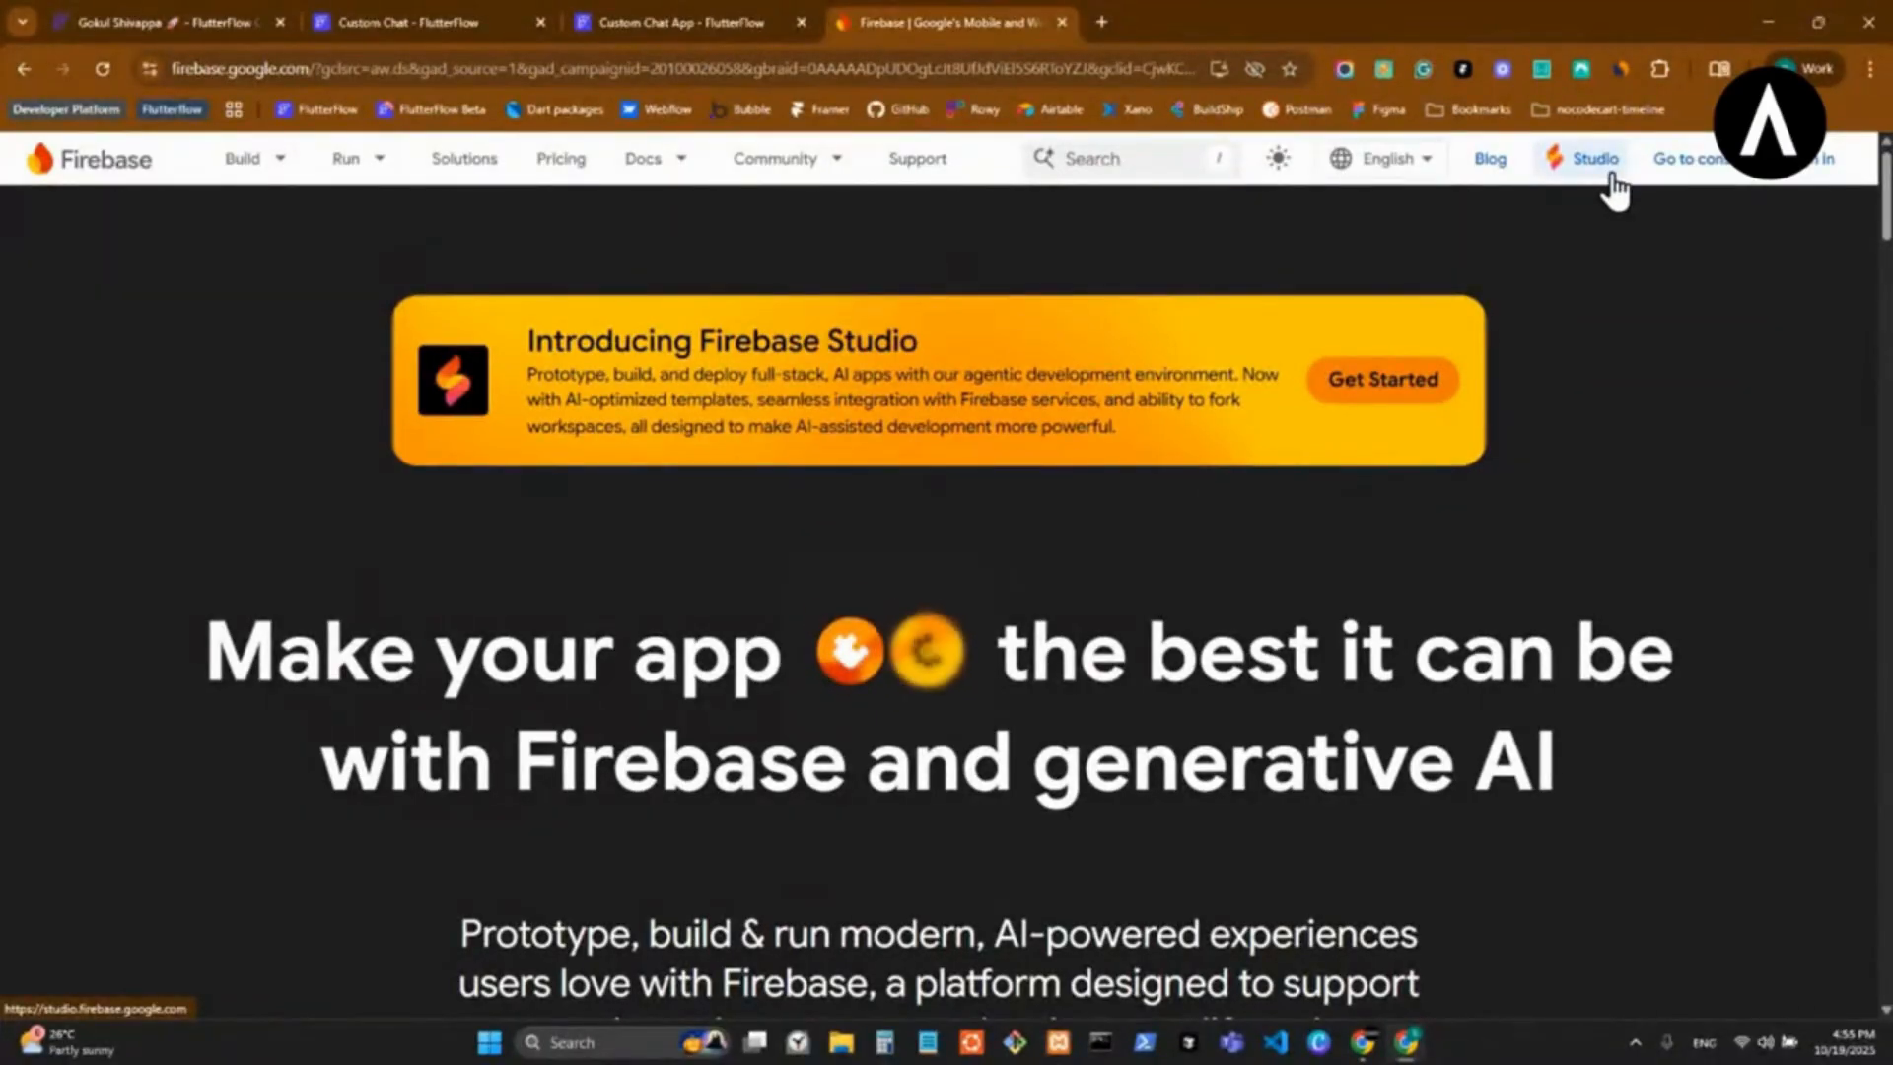
click(1692, 160)
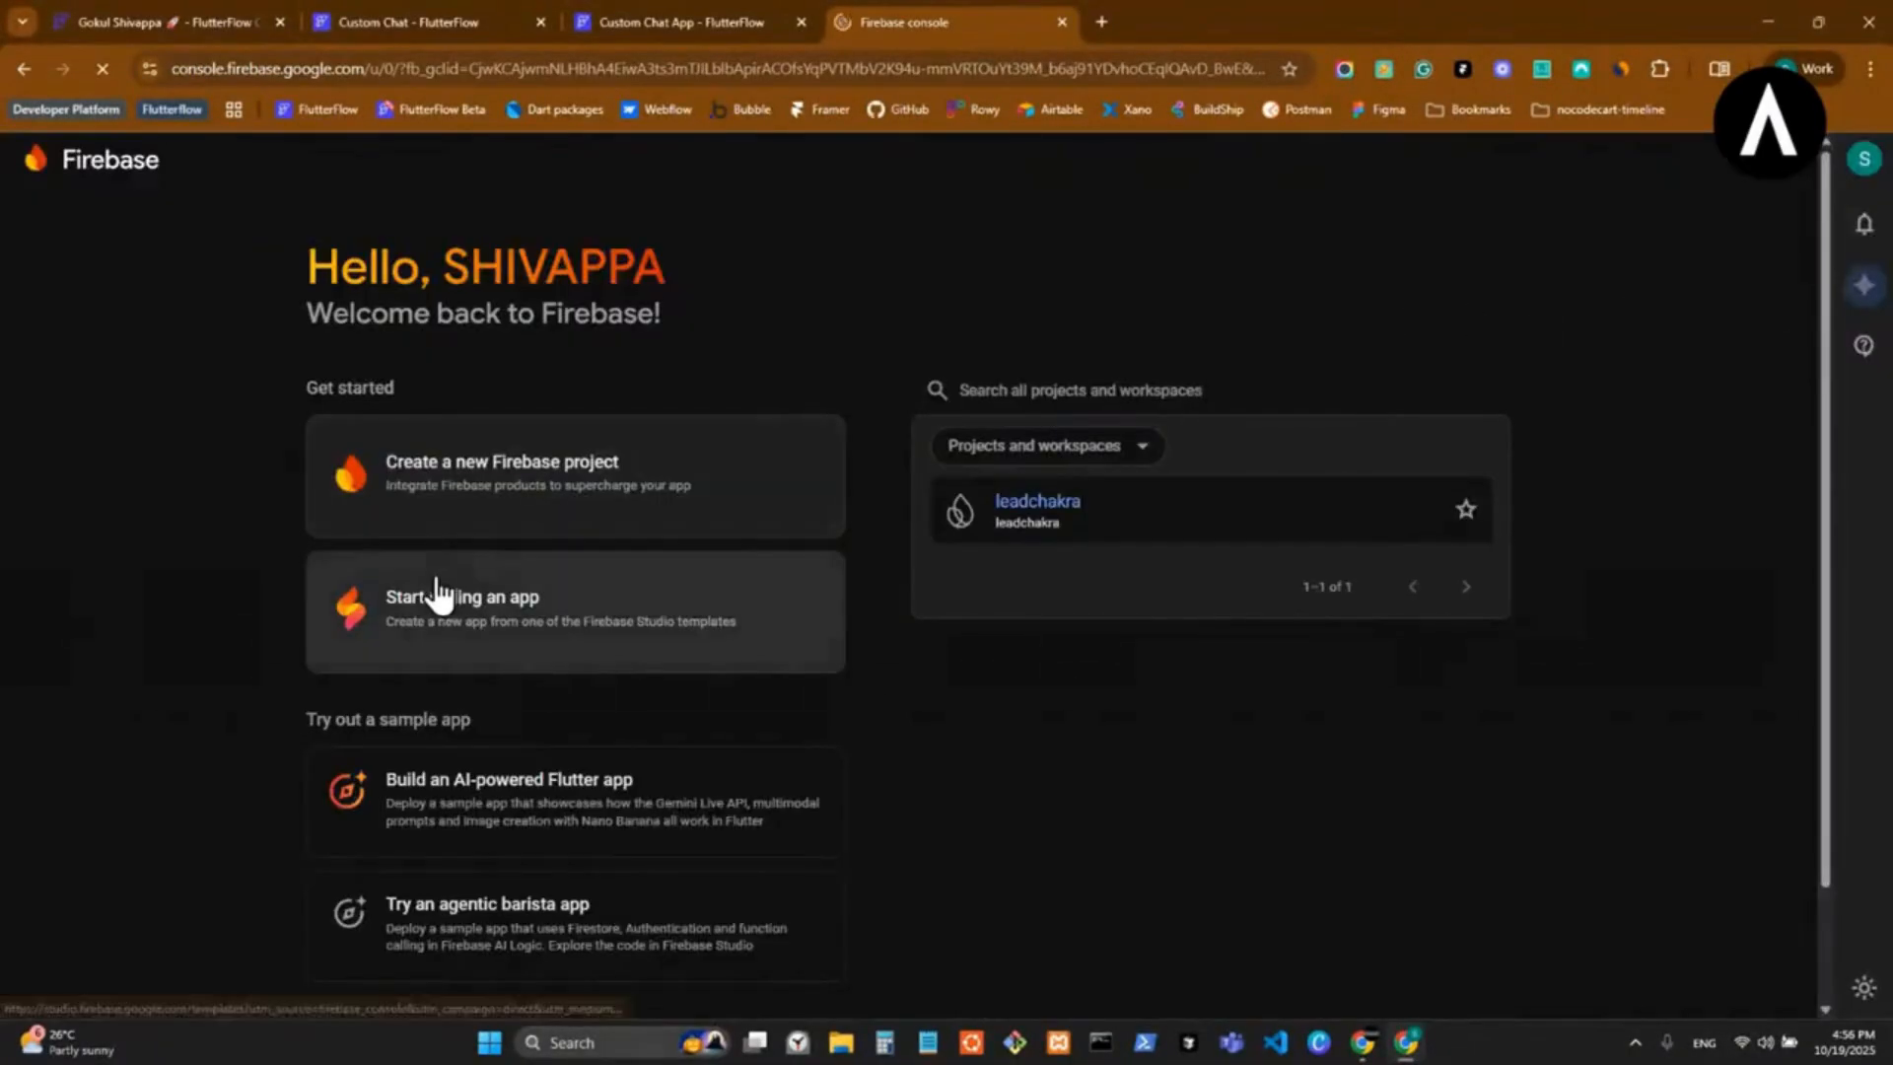
Switch the Firebase console to another Google account and close the previous account's console tab.
click(1859, 164)
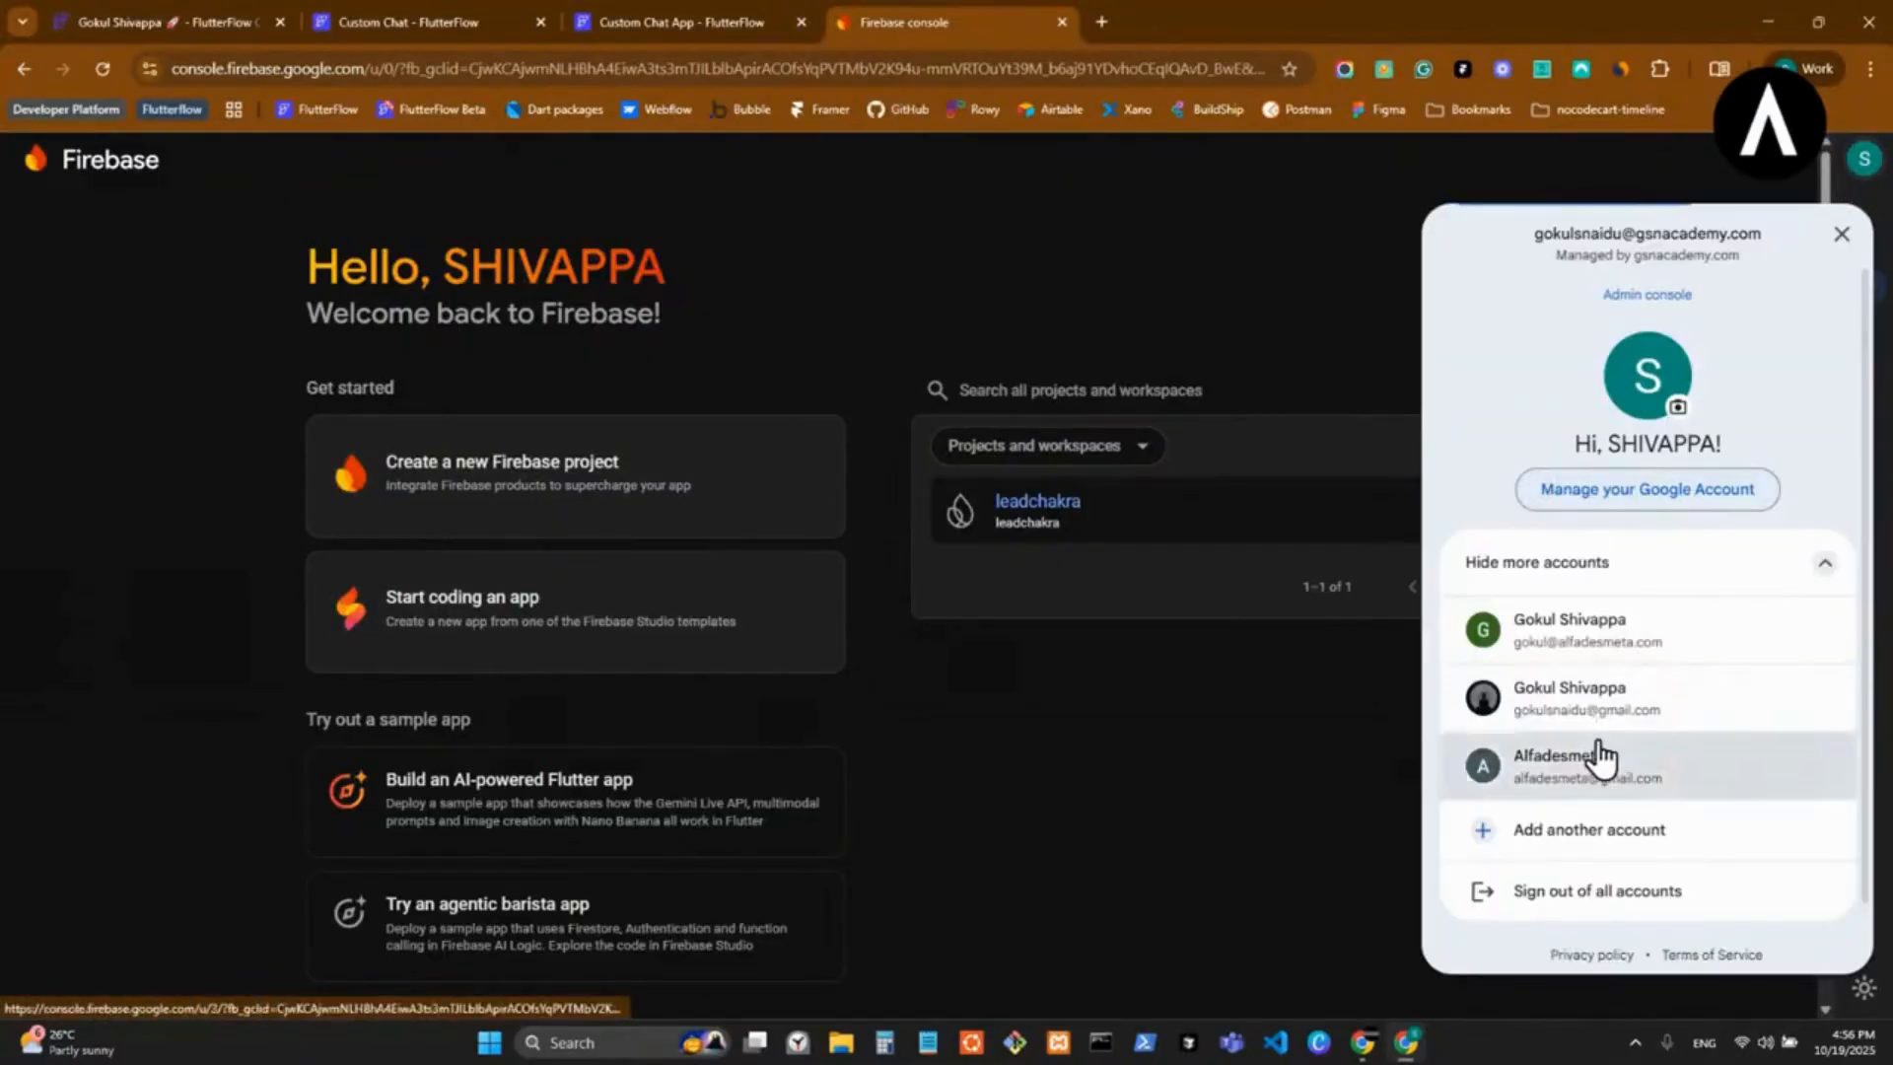
scroll(1617, 858, down, 2)
click(1597, 739)
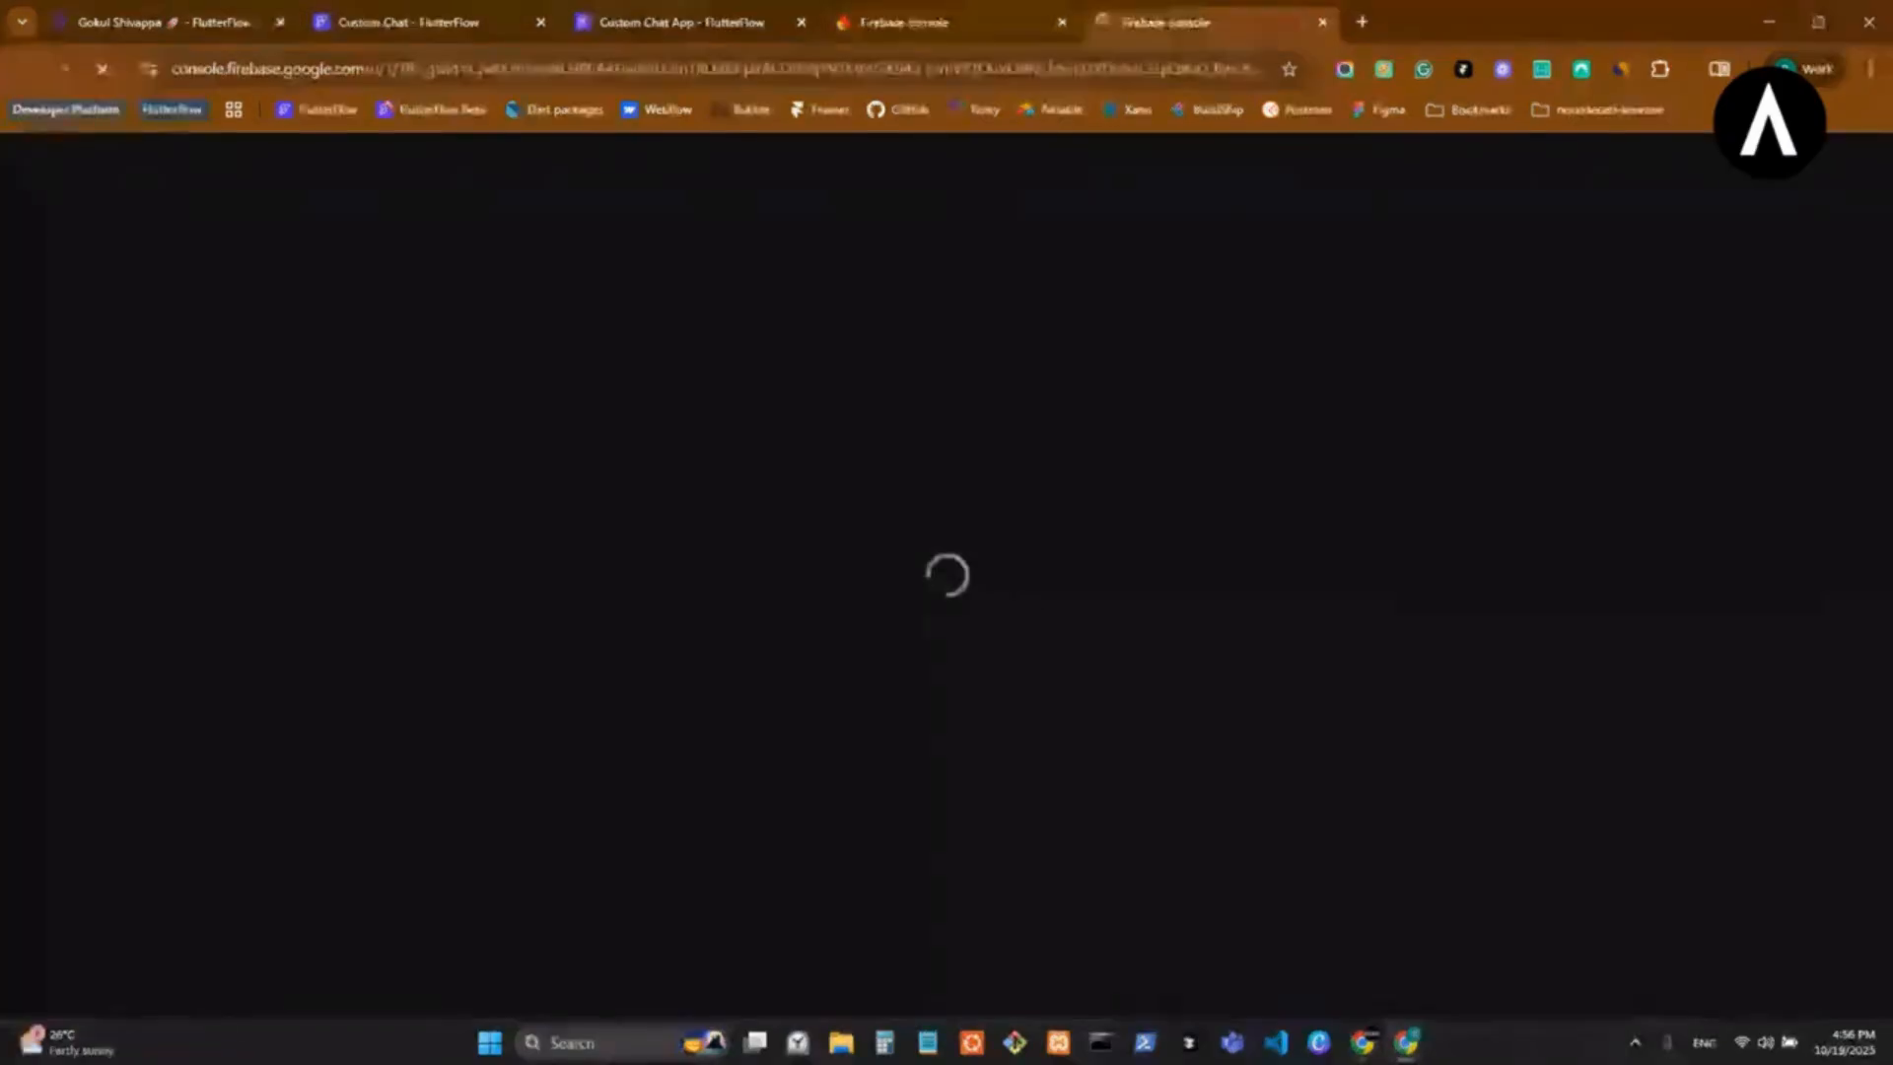
click(1062, 22)
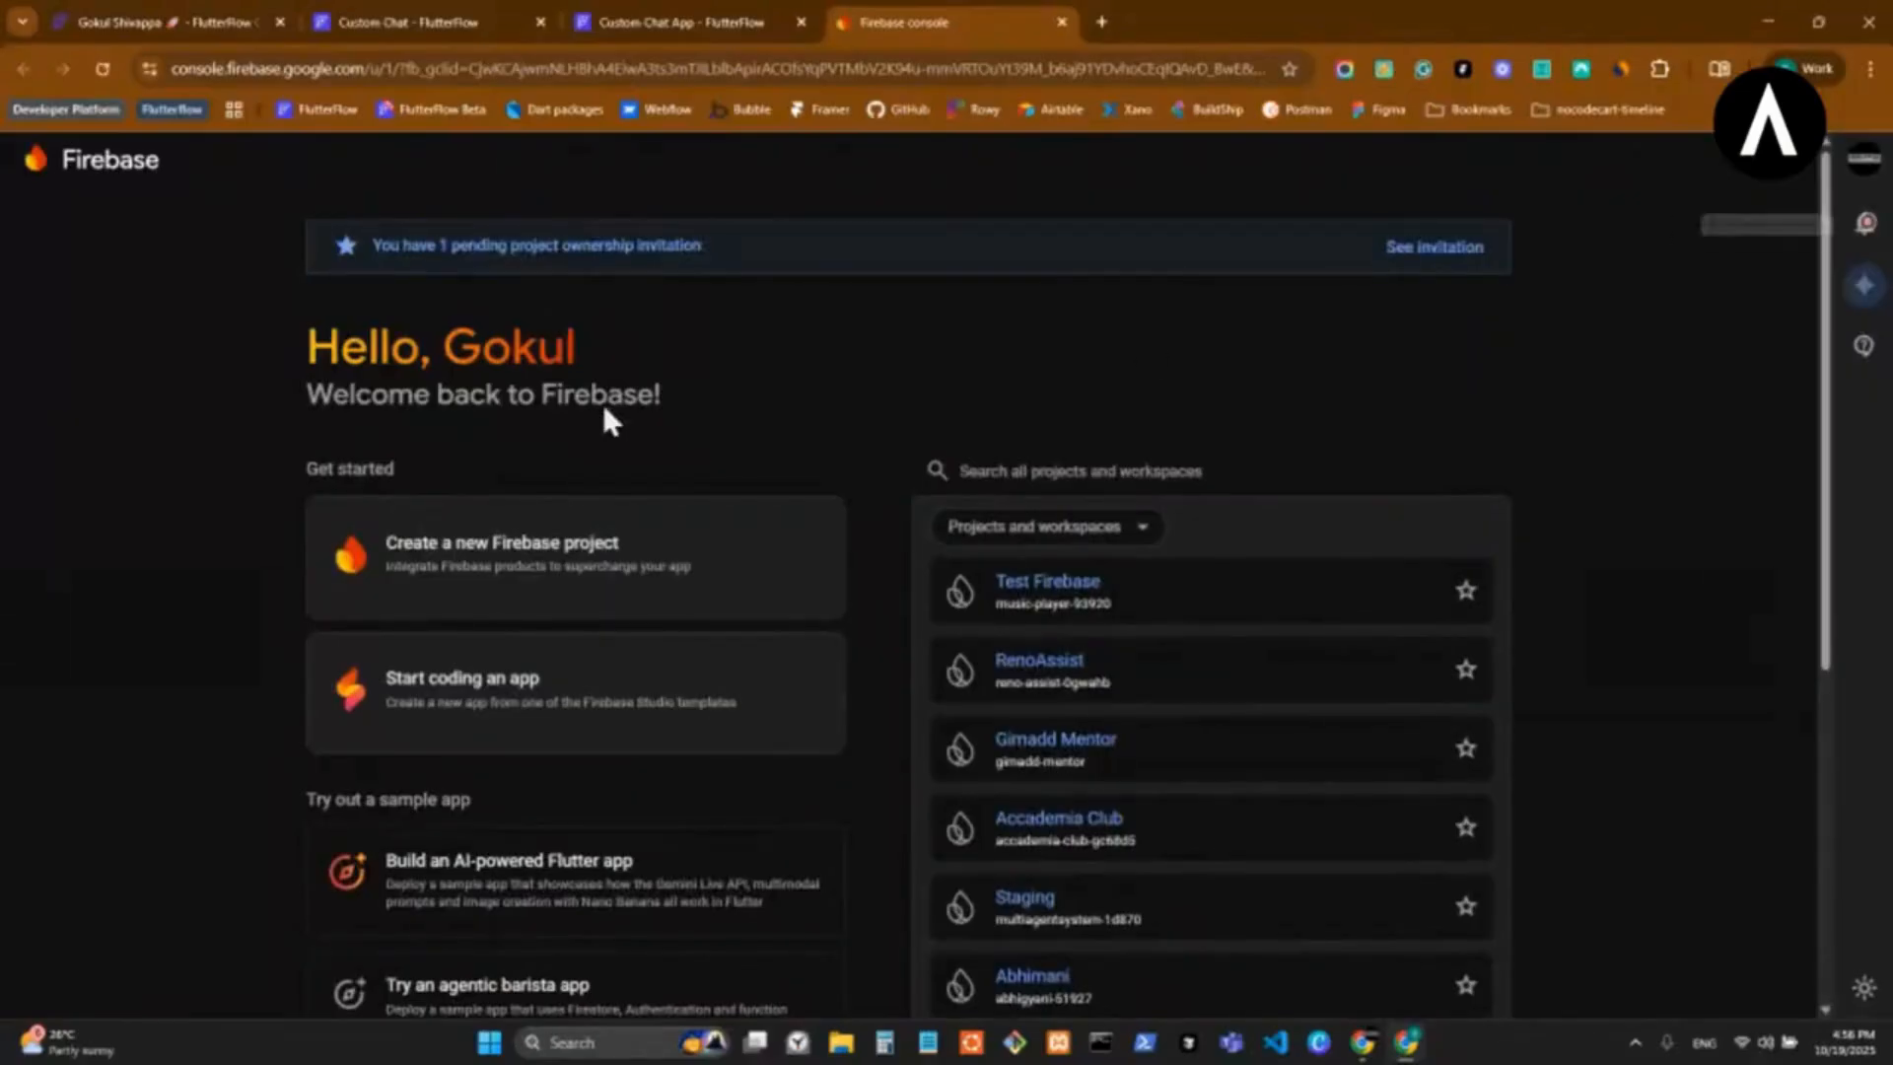
Copy the project ID from the Test Firebase project's general settings and return to the Custom Chat App project in FlutterFlow.
click(1058, 592)
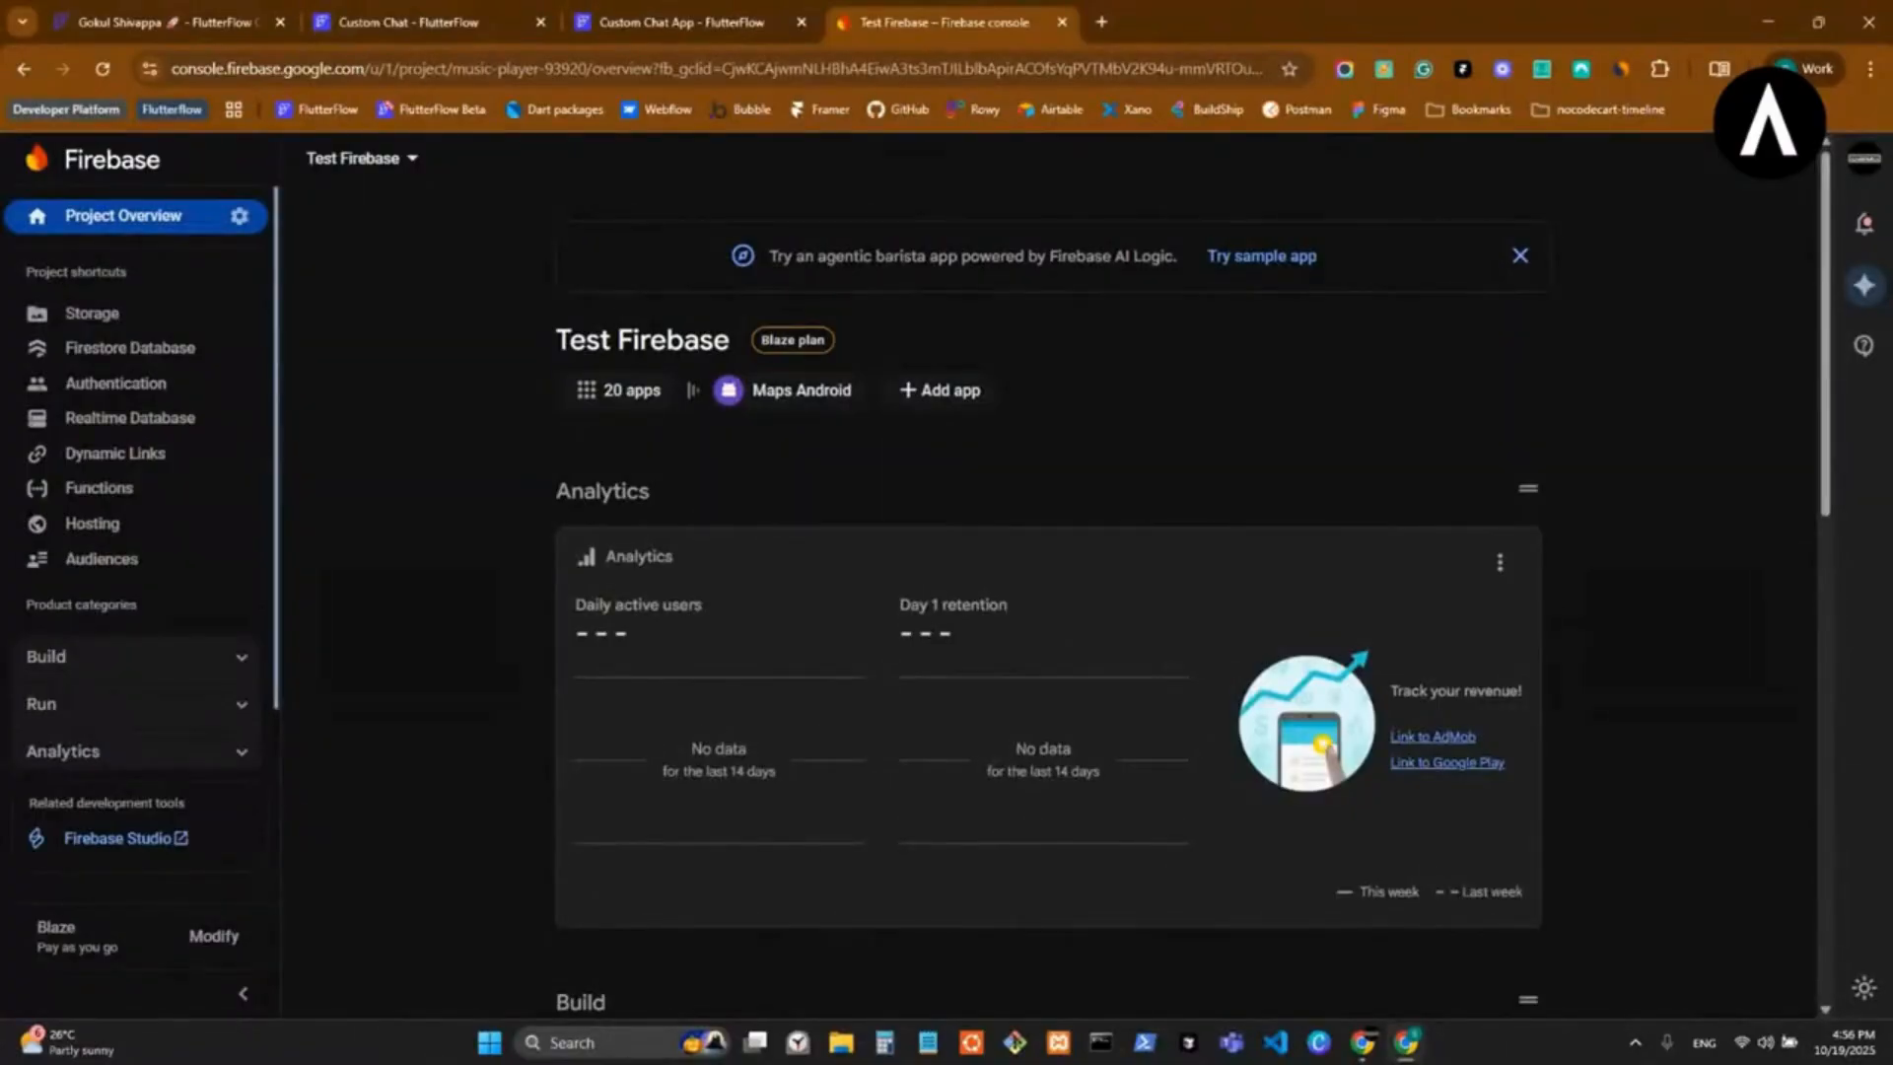
key(alt+Tab)
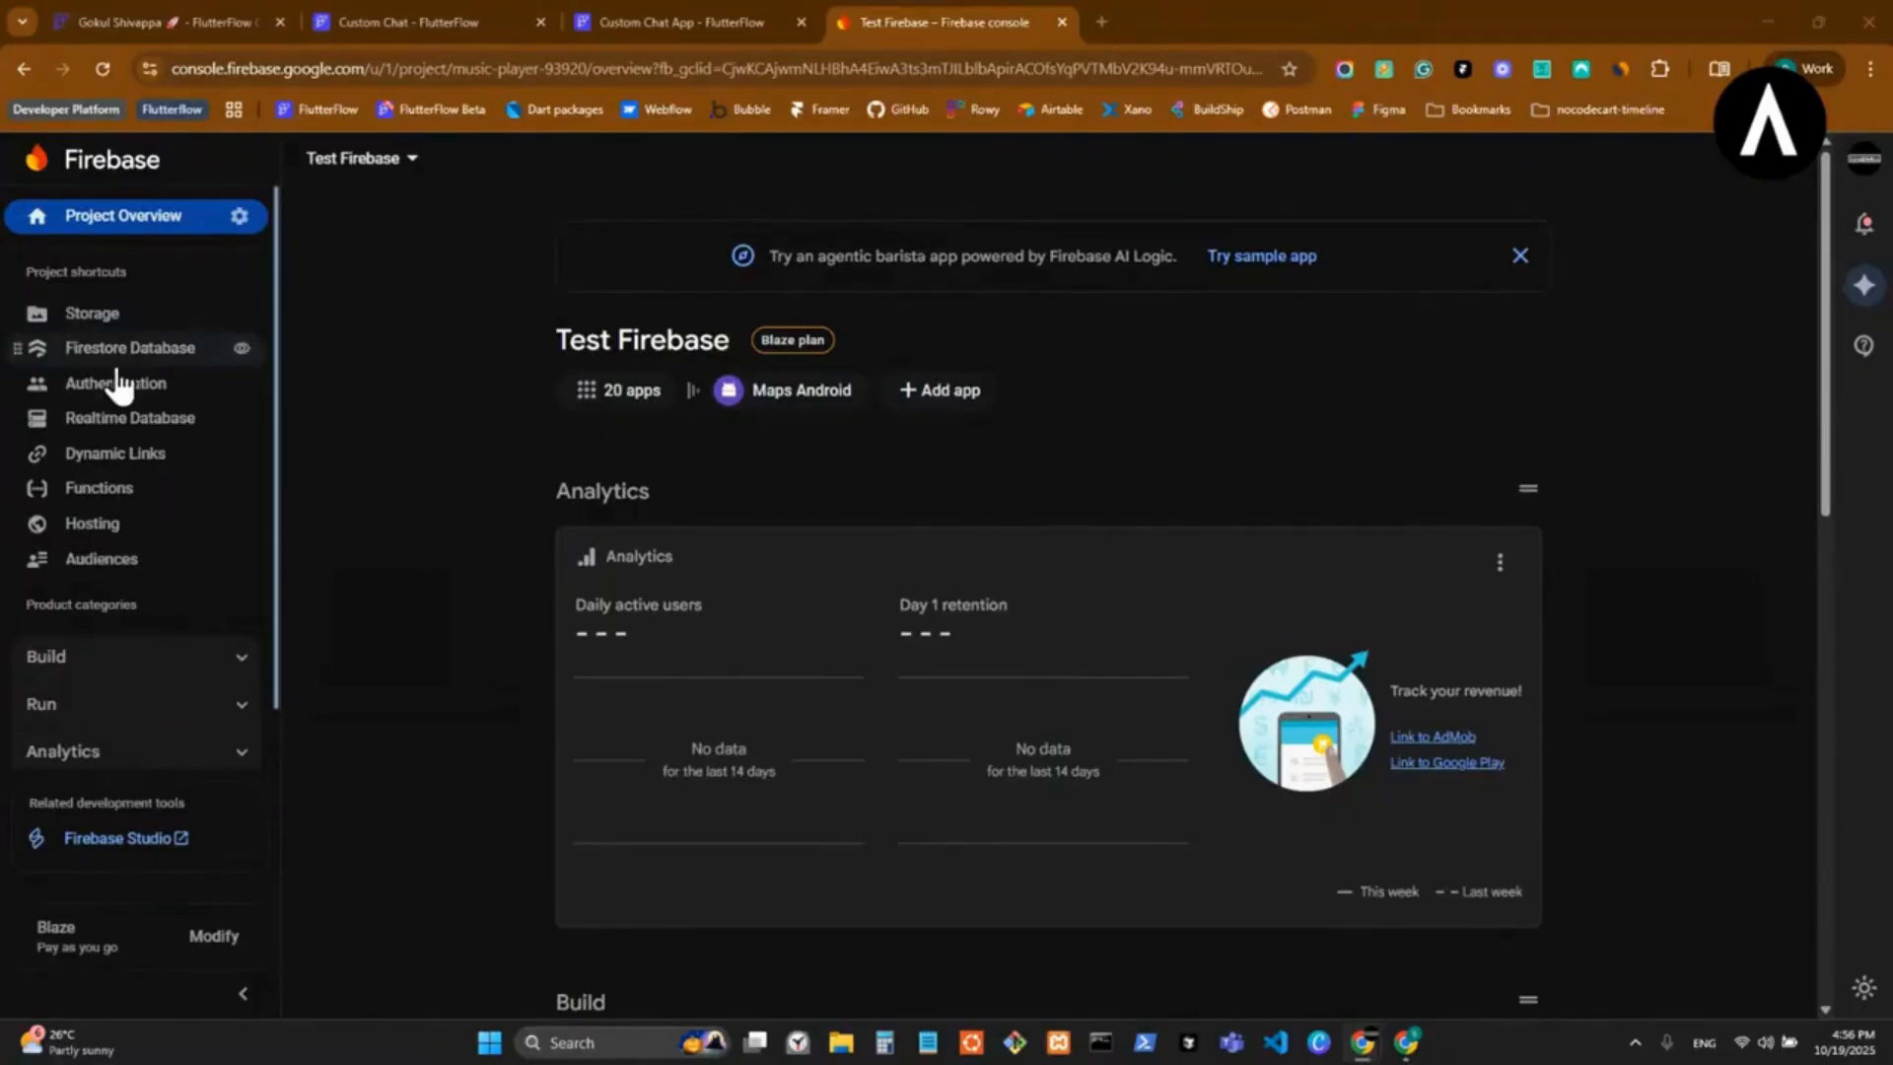
click(239, 216)
click(321, 229)
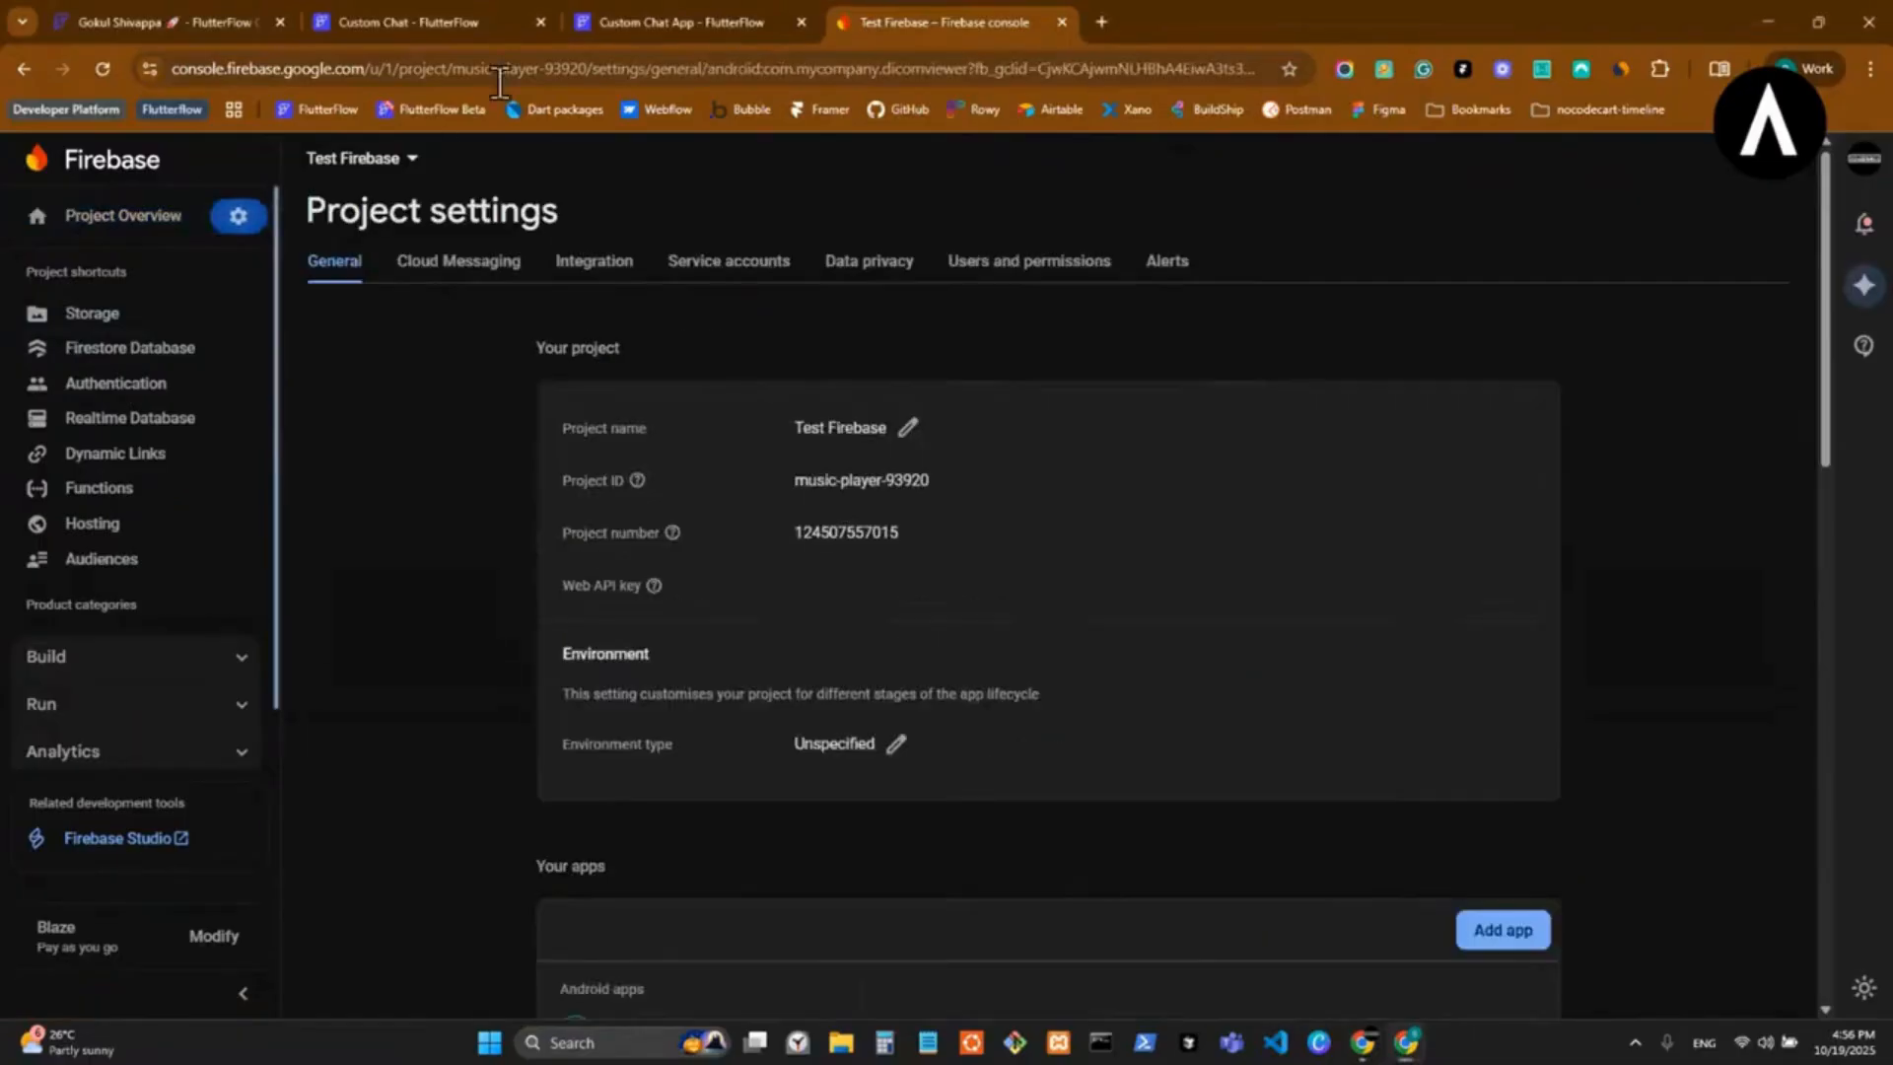
drag(936, 480, 789, 481)
click(678, 6)
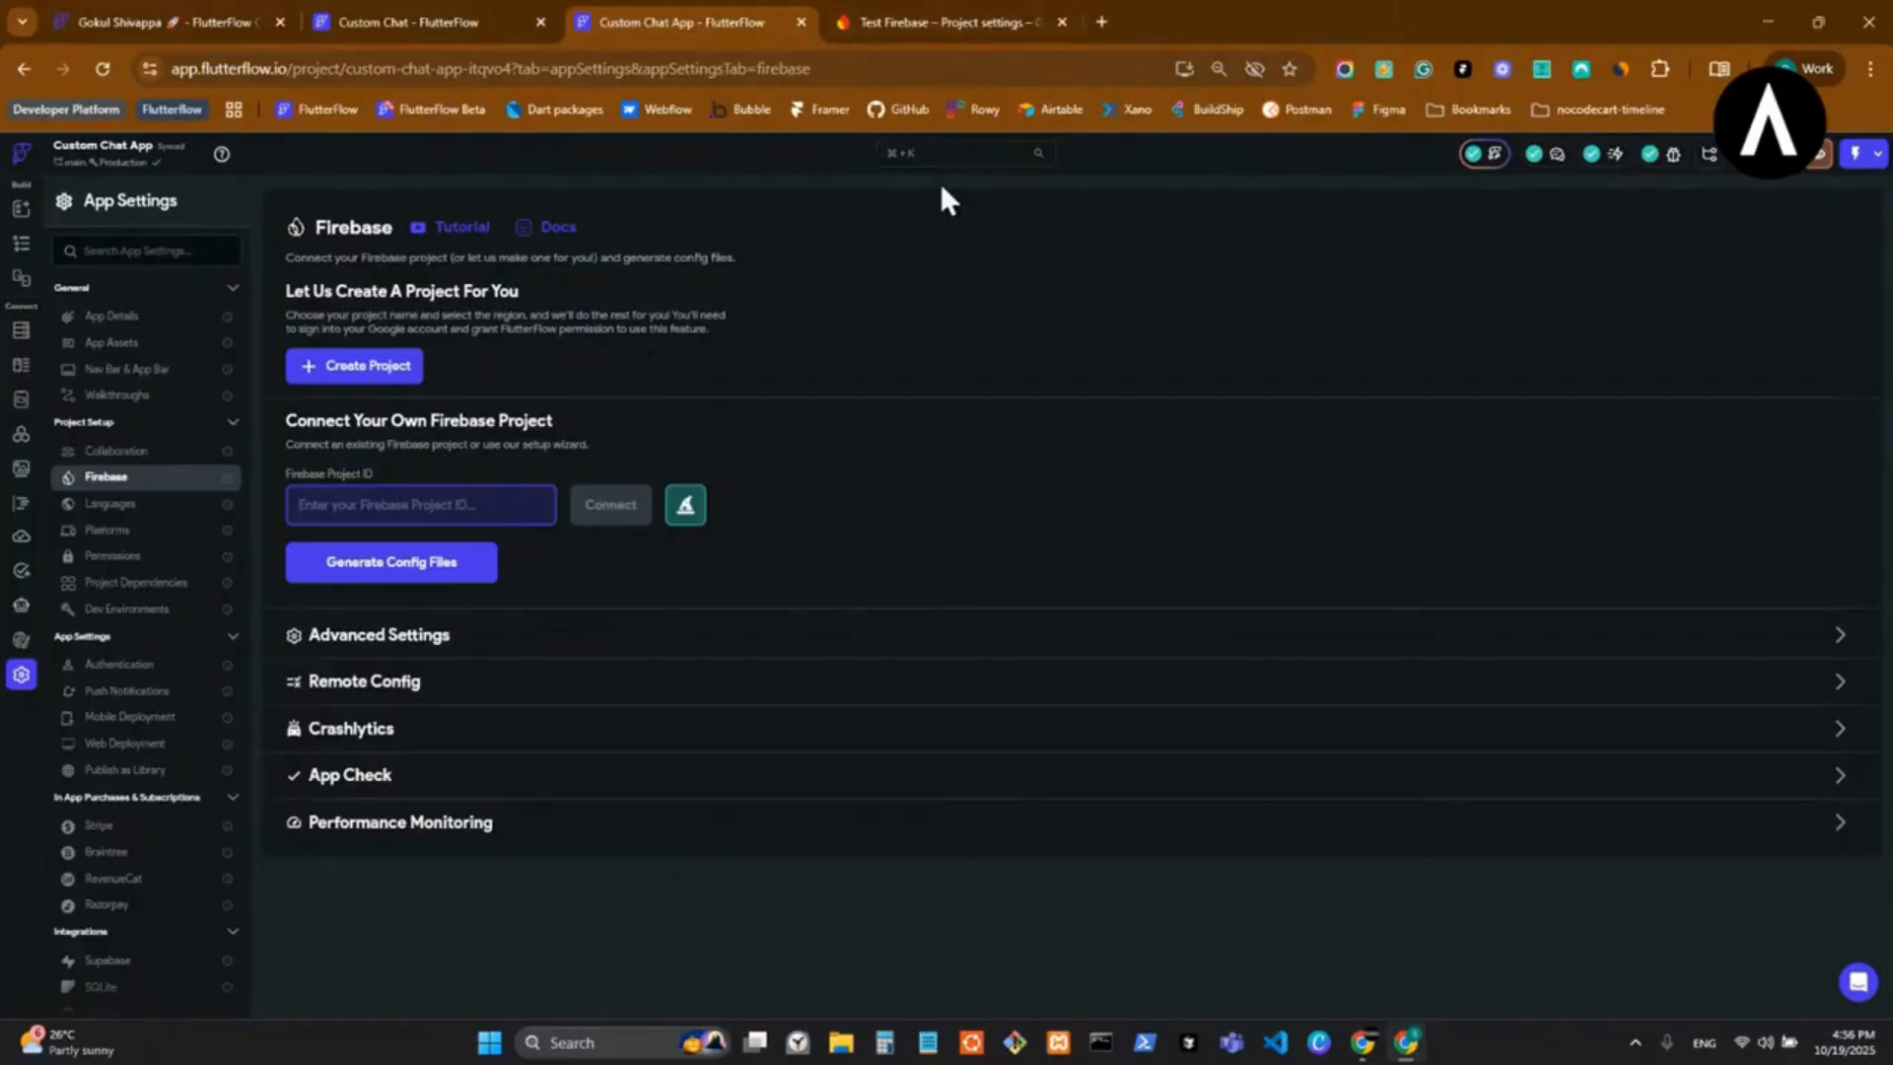
View the Firebase project creation dialog, cancel it, and open the project setup wizard.
click(370, 374)
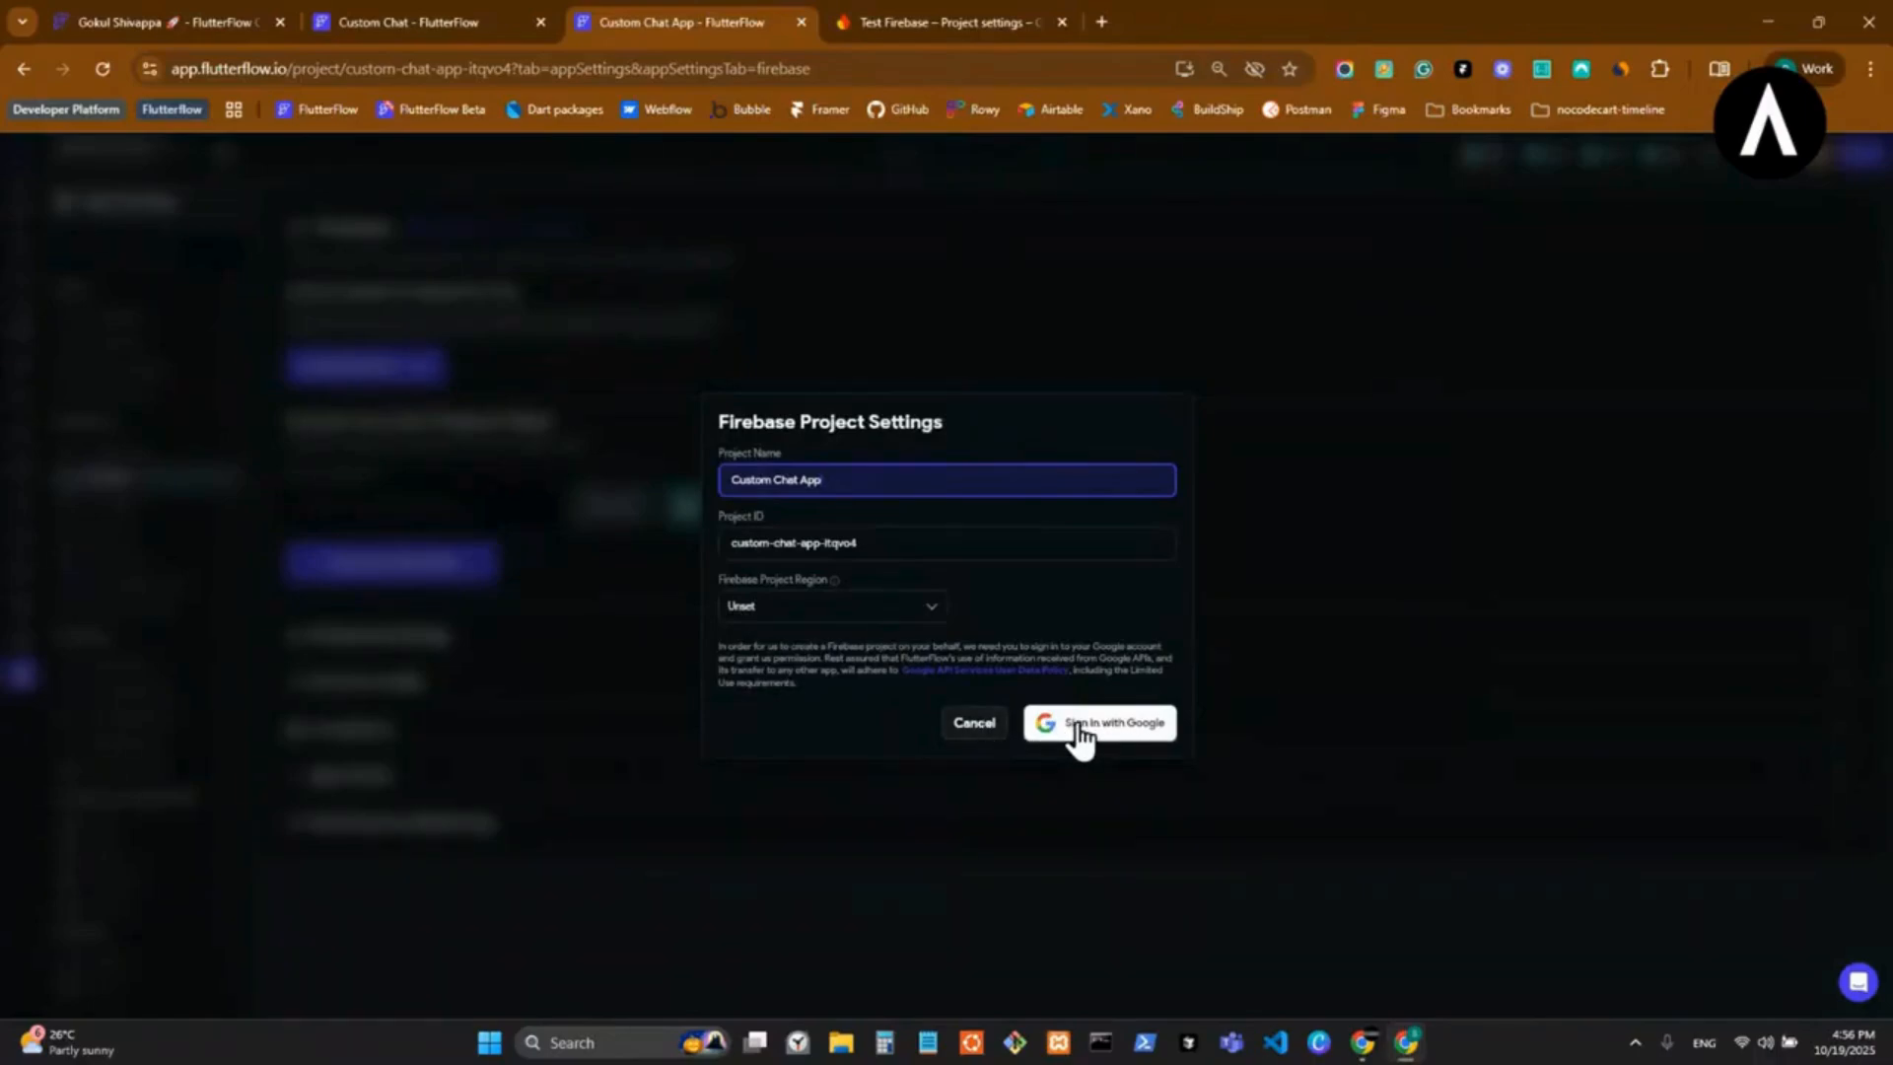
click(974, 723)
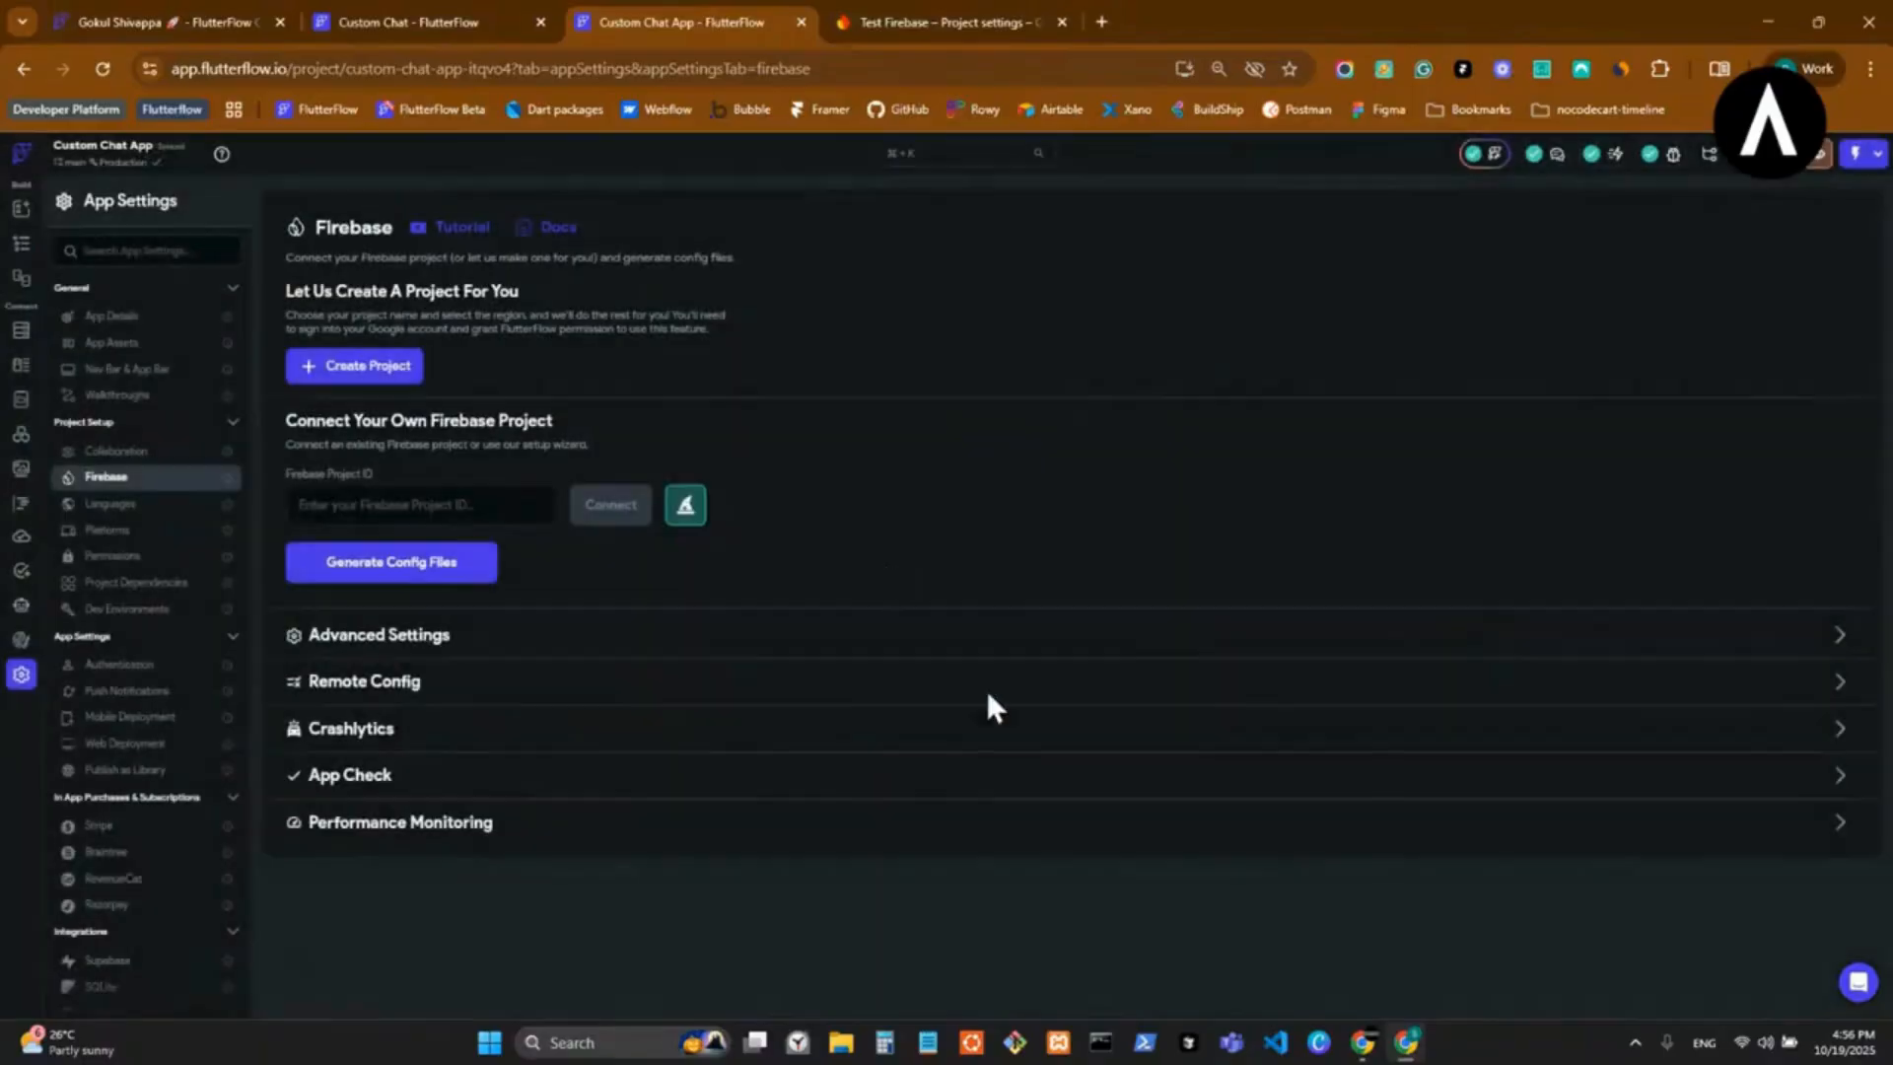
click(440, 507)
click(687, 508)
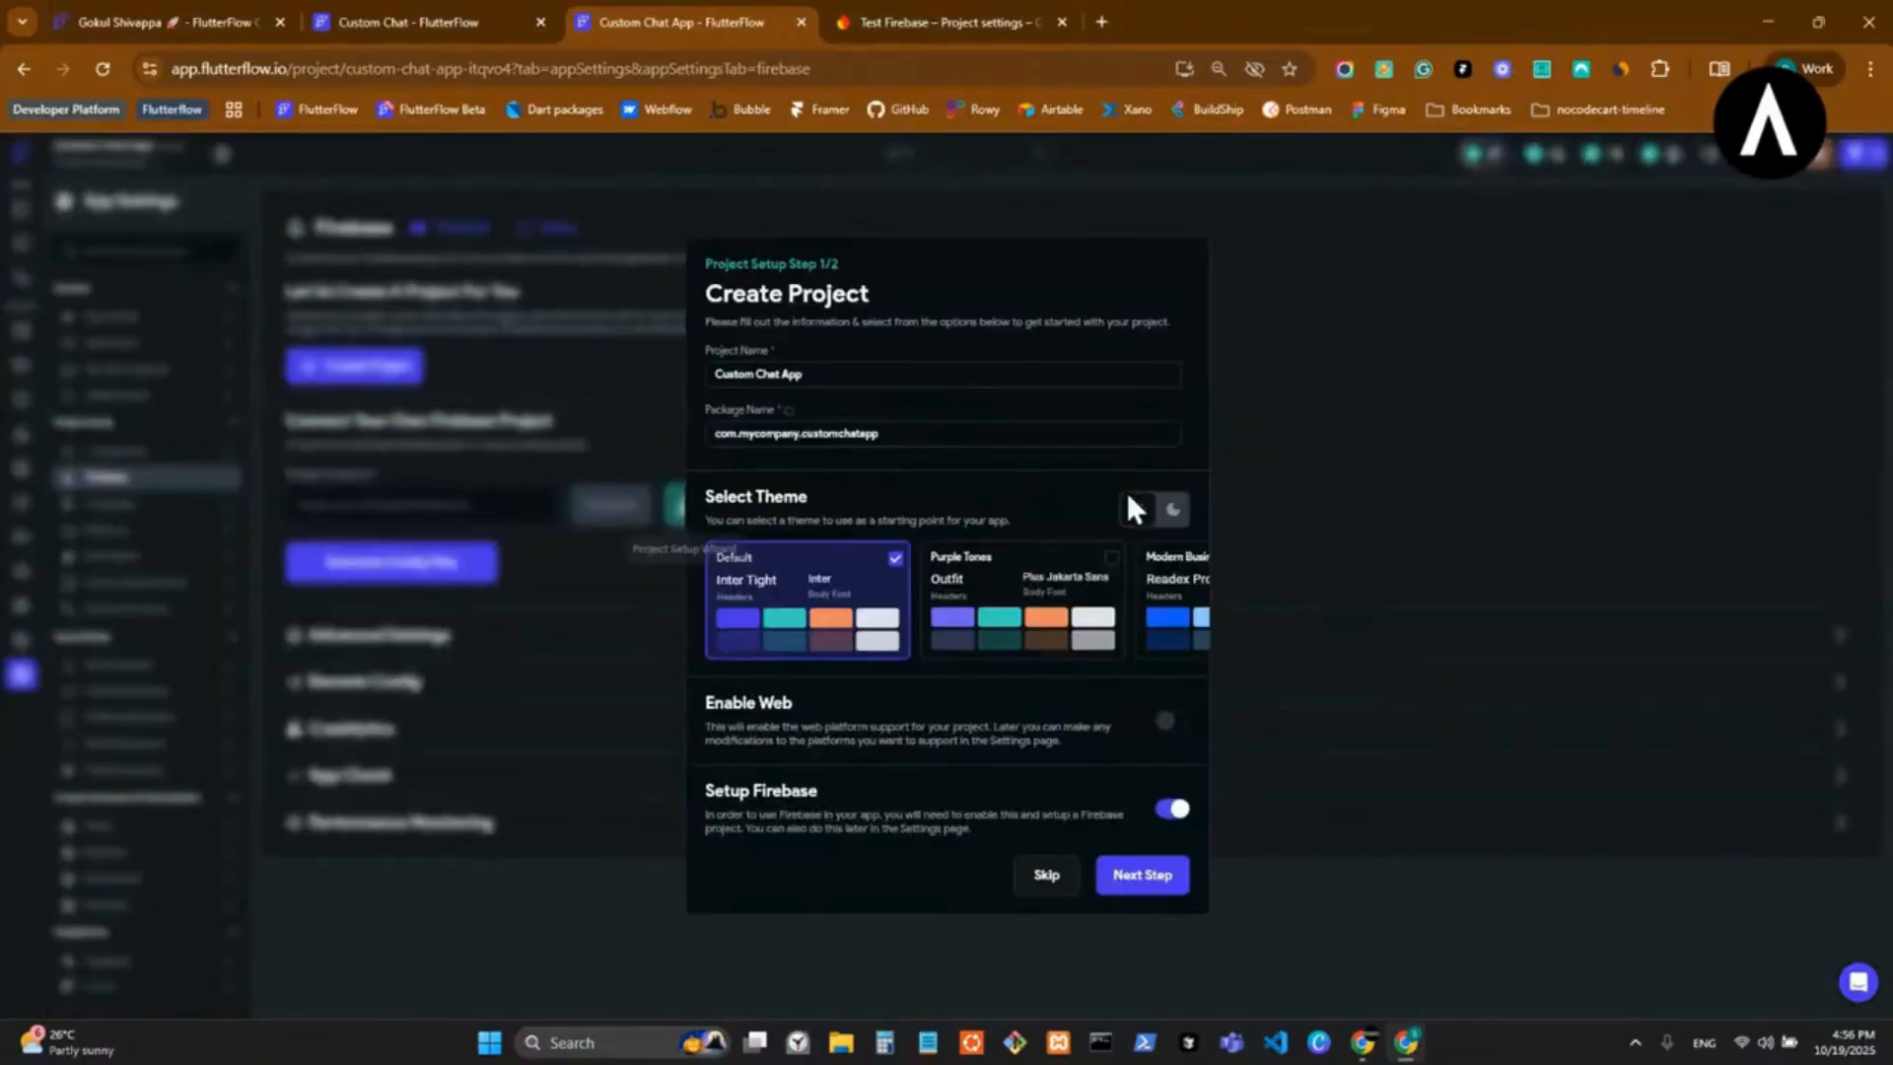
Set the package name to com.alfadesmeta.customchatapp and enable web support, continuing to the wizard's Firebase setup.
drag(800, 434, 742, 442)
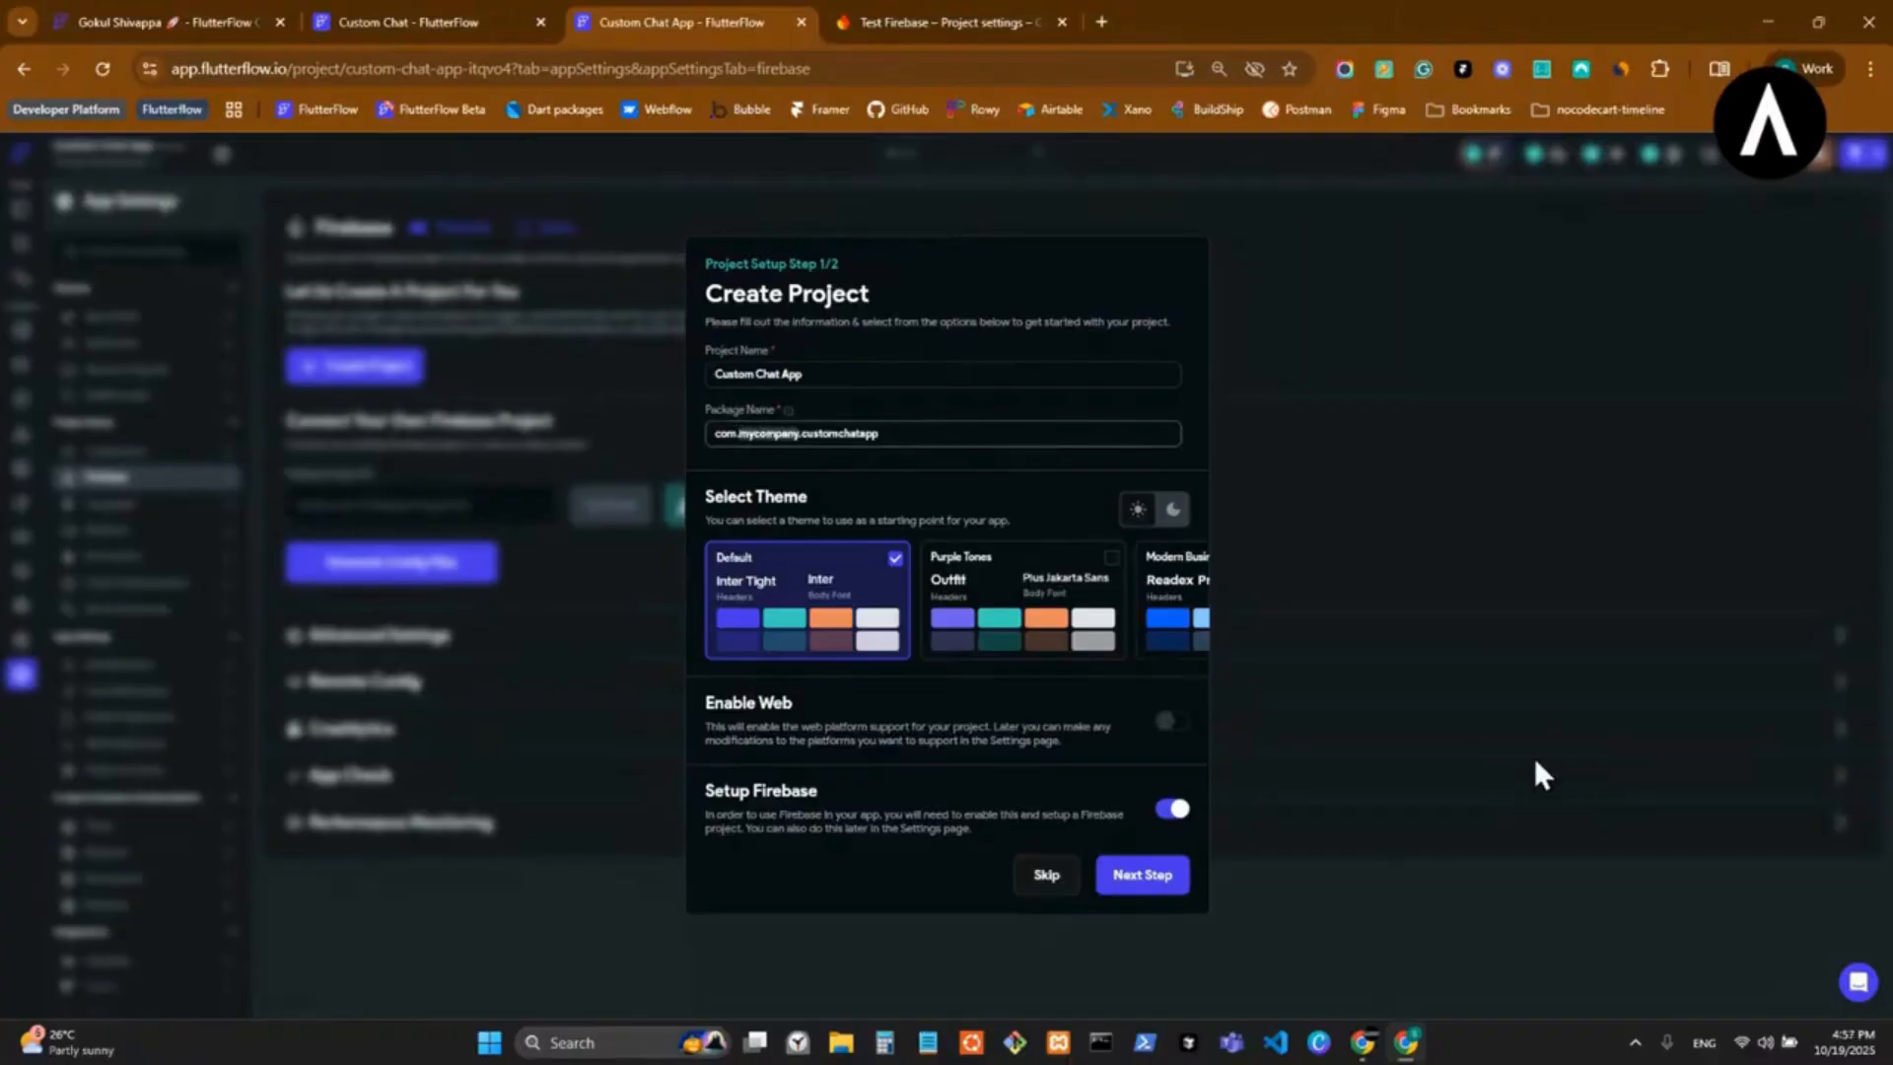
text(alfadesmeta)
click(1173, 721)
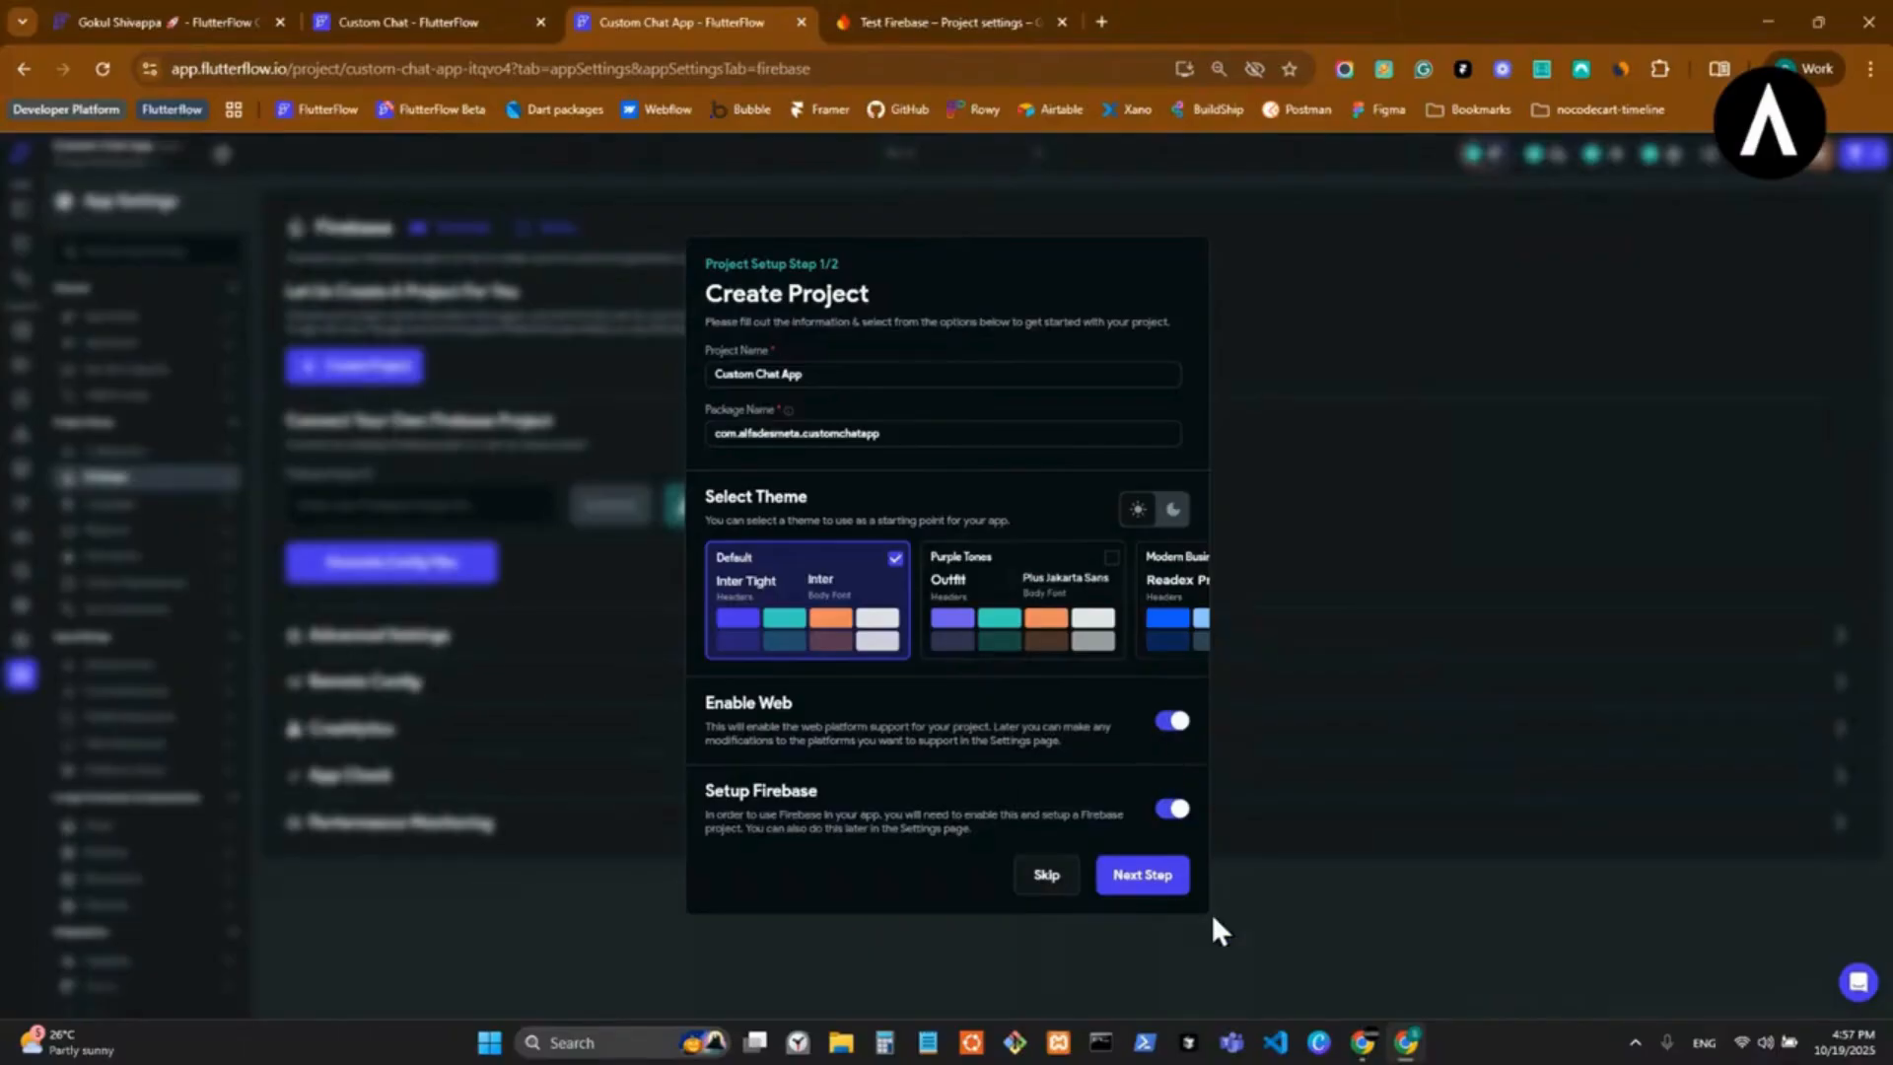
click(1134, 887)
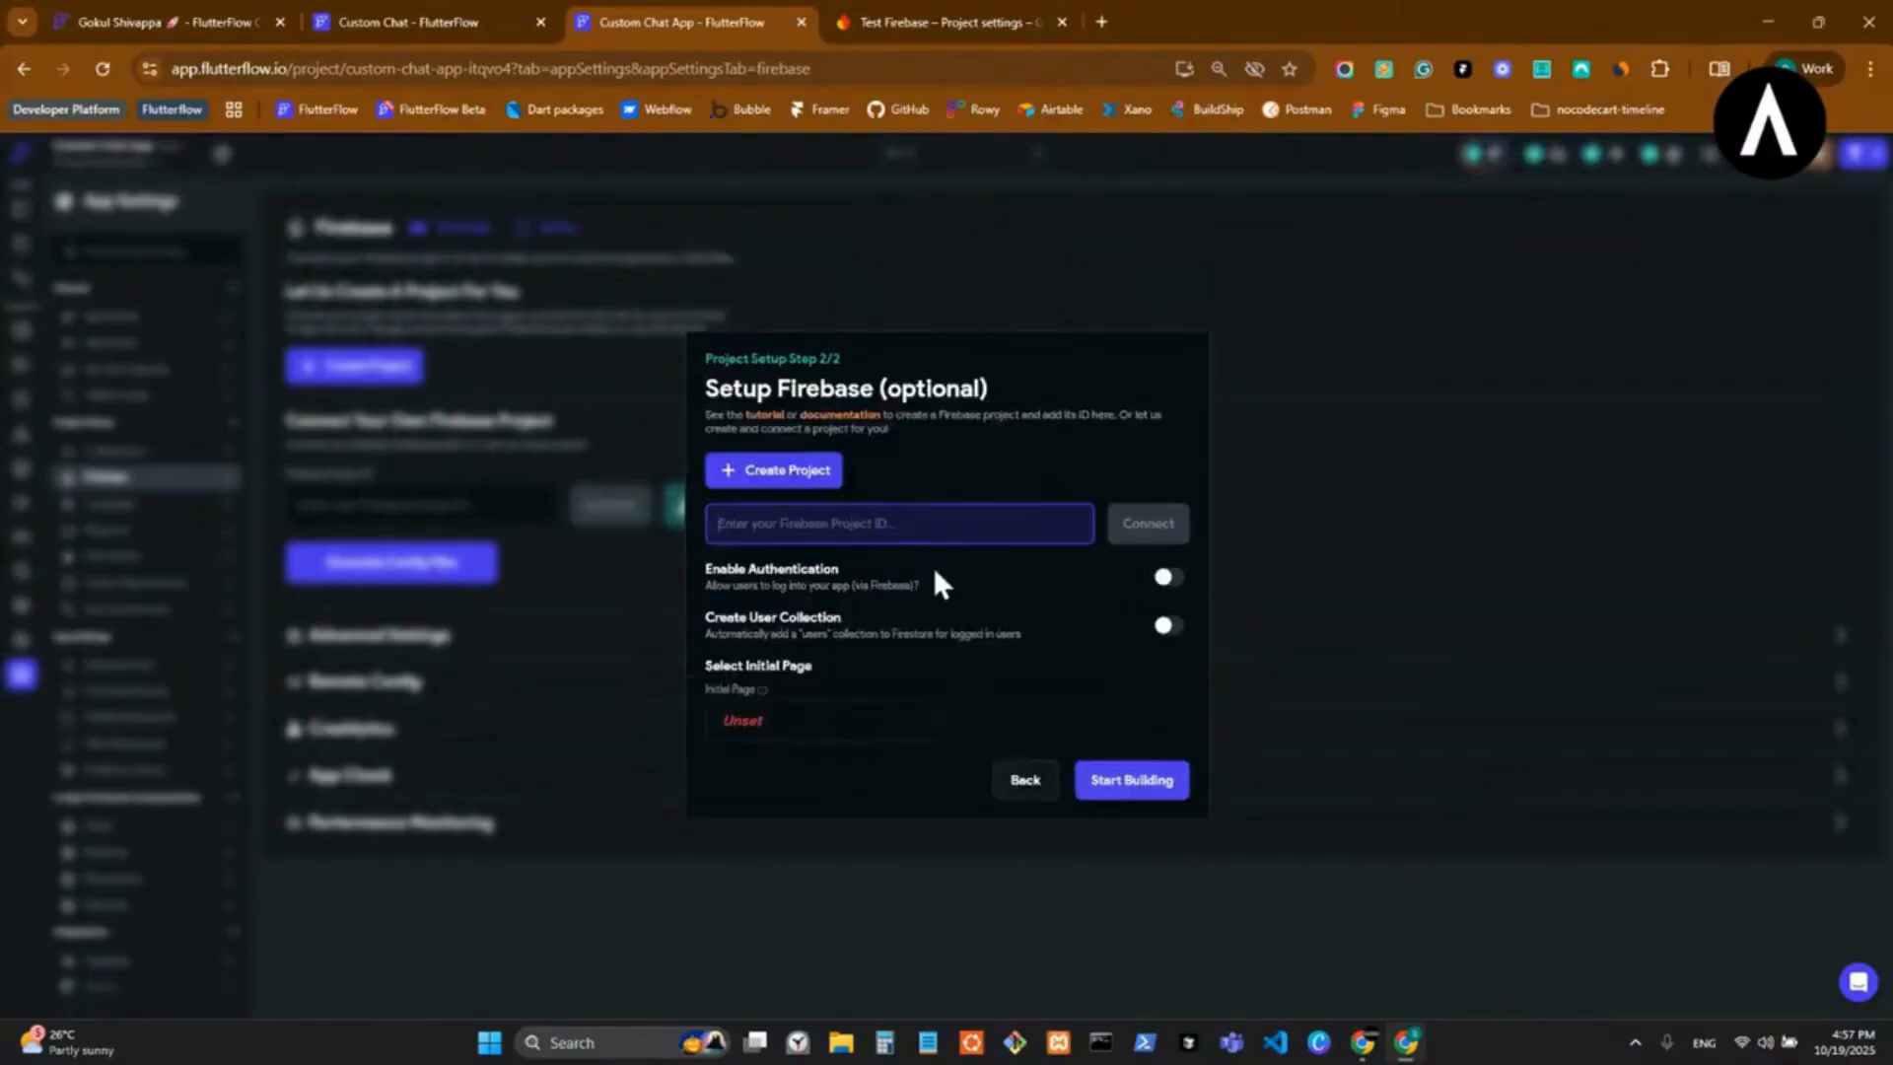
Connect the Firebase project music-player-93920 and enable authentication and user collection creation.
text(music-player-93920)
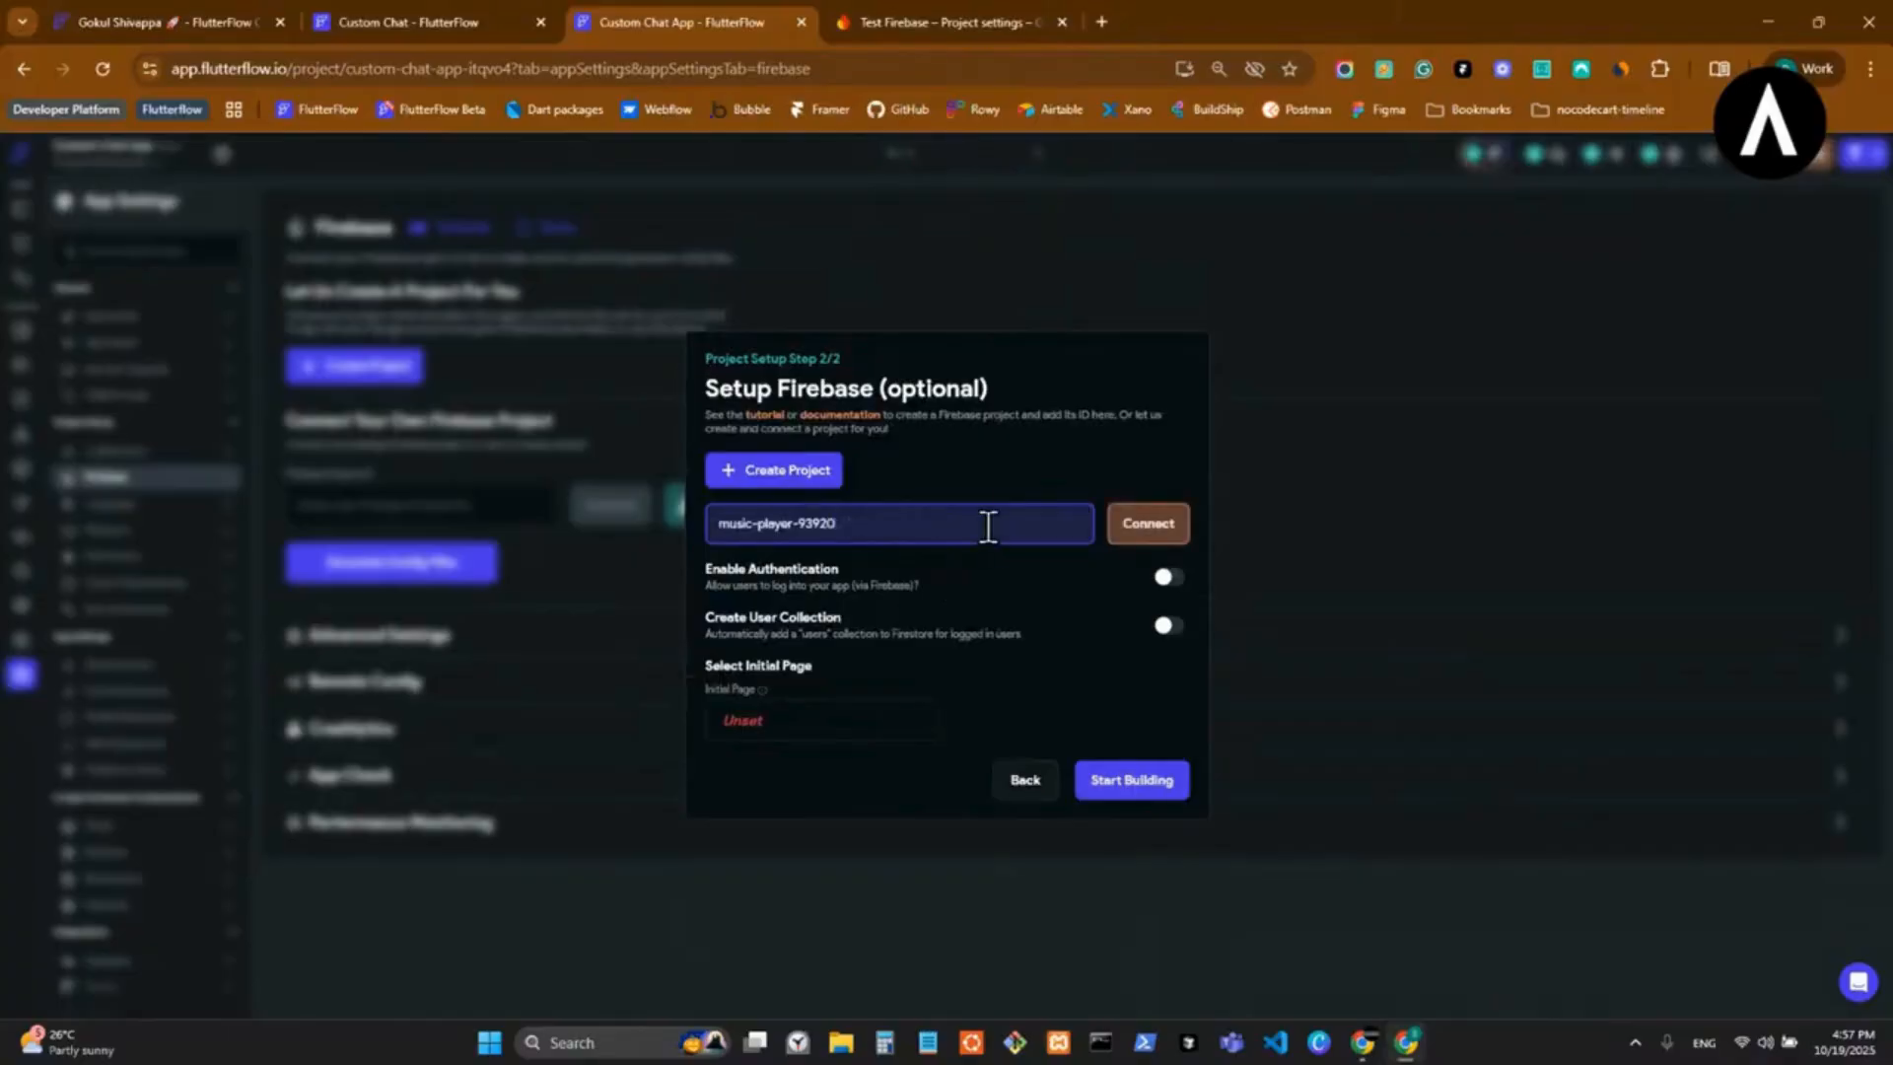
click(1149, 532)
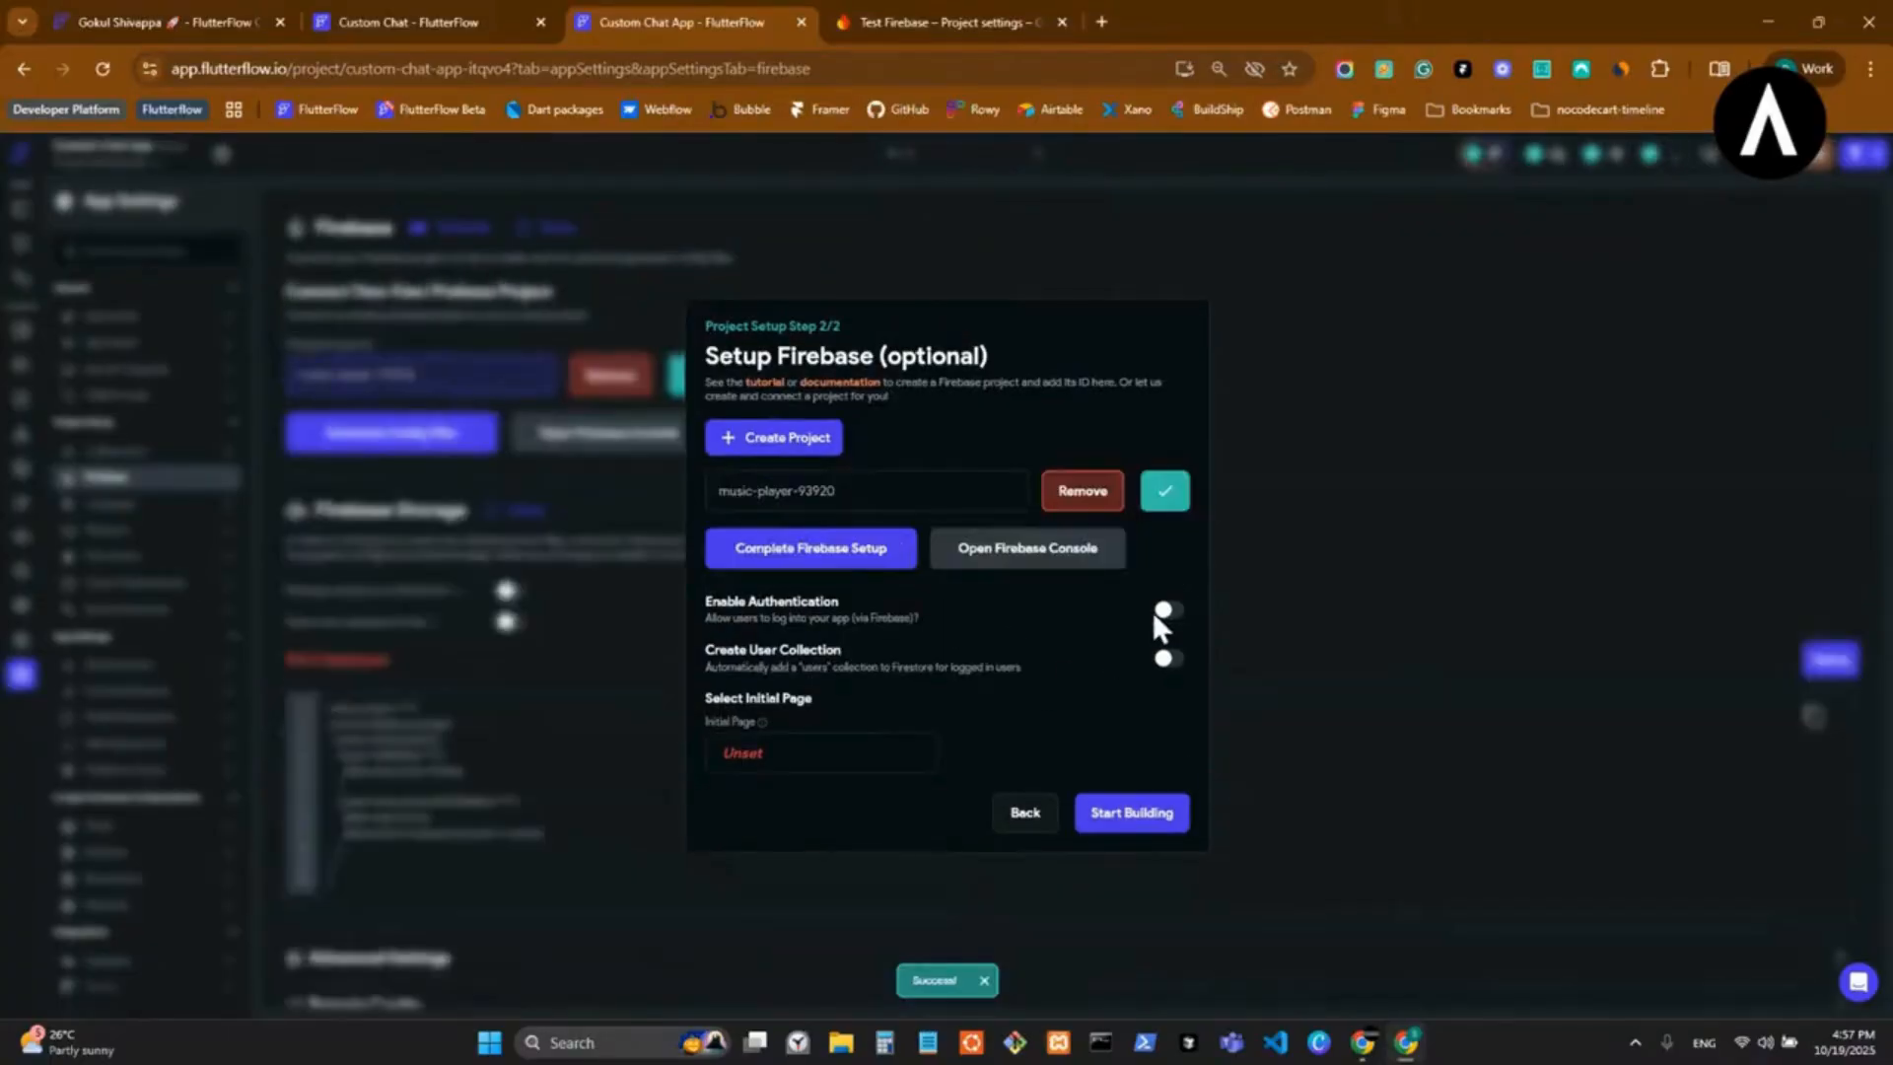
click(1163, 611)
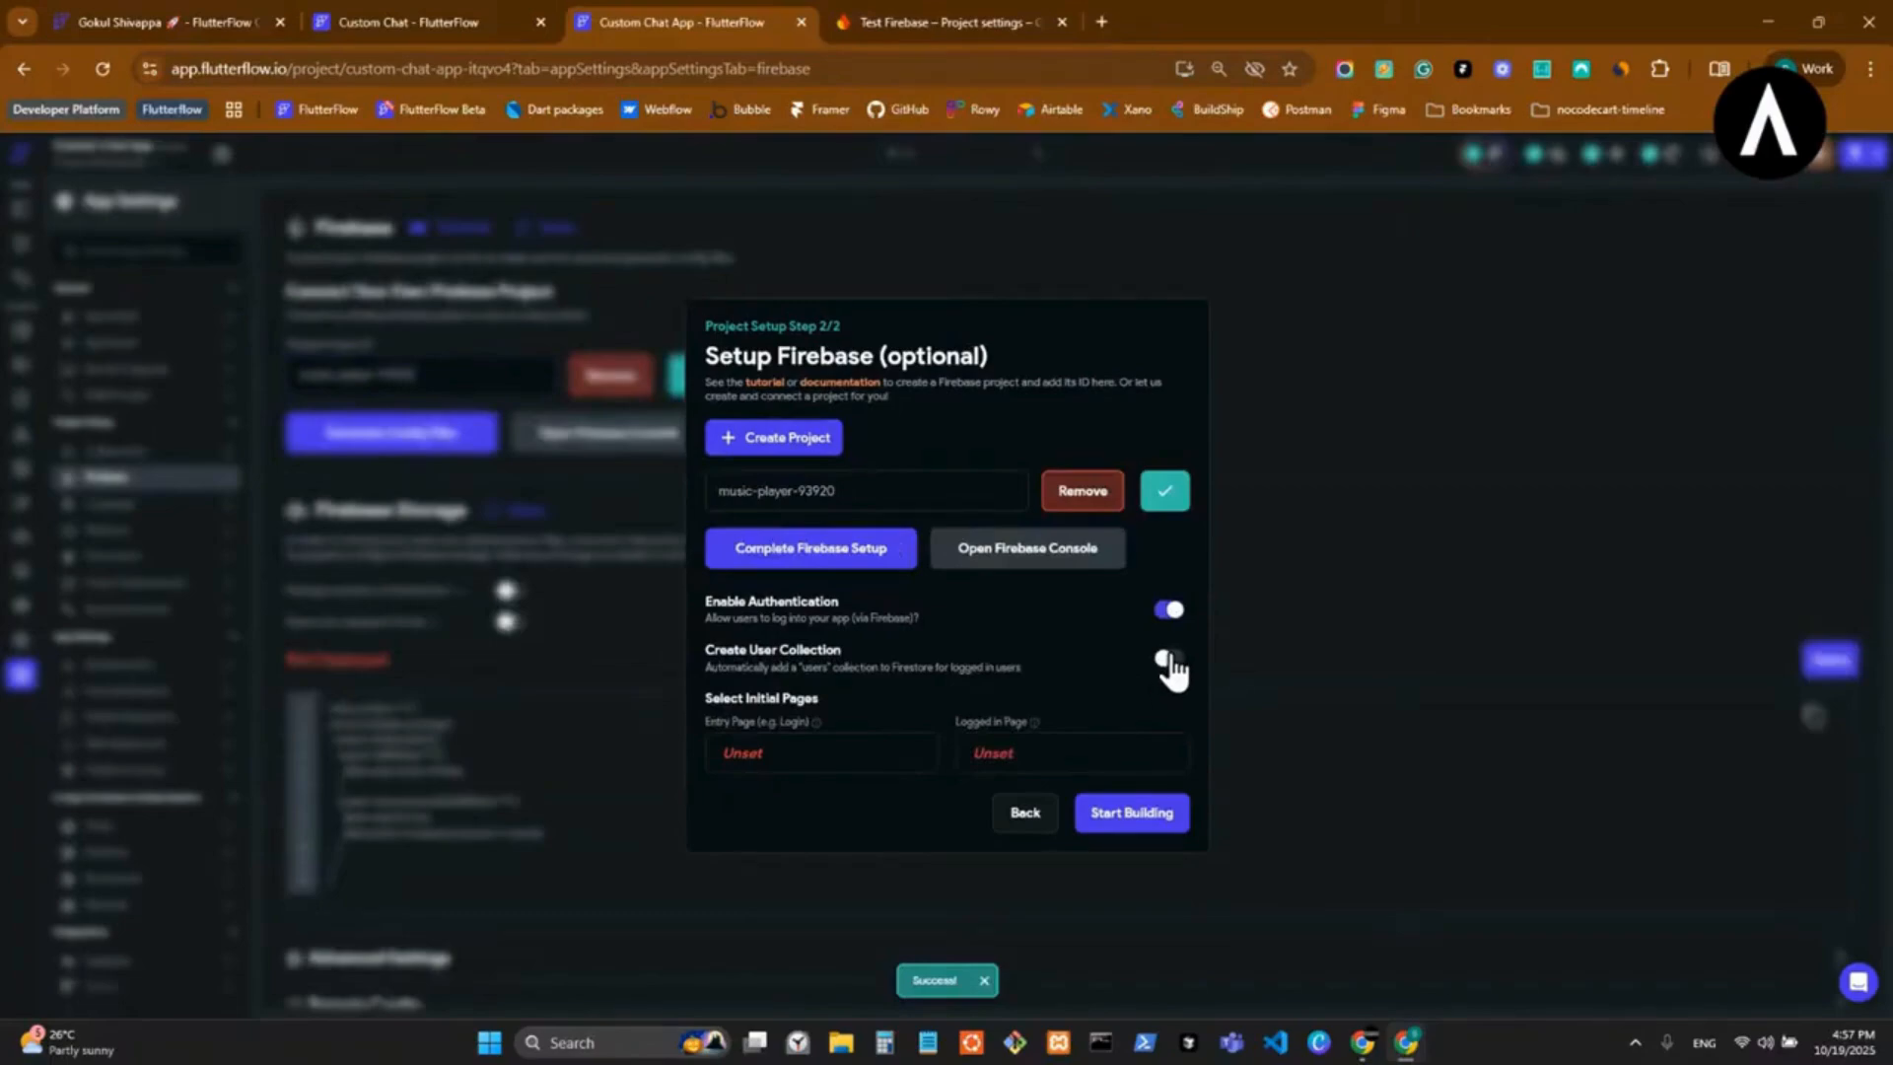
click(1168, 659)
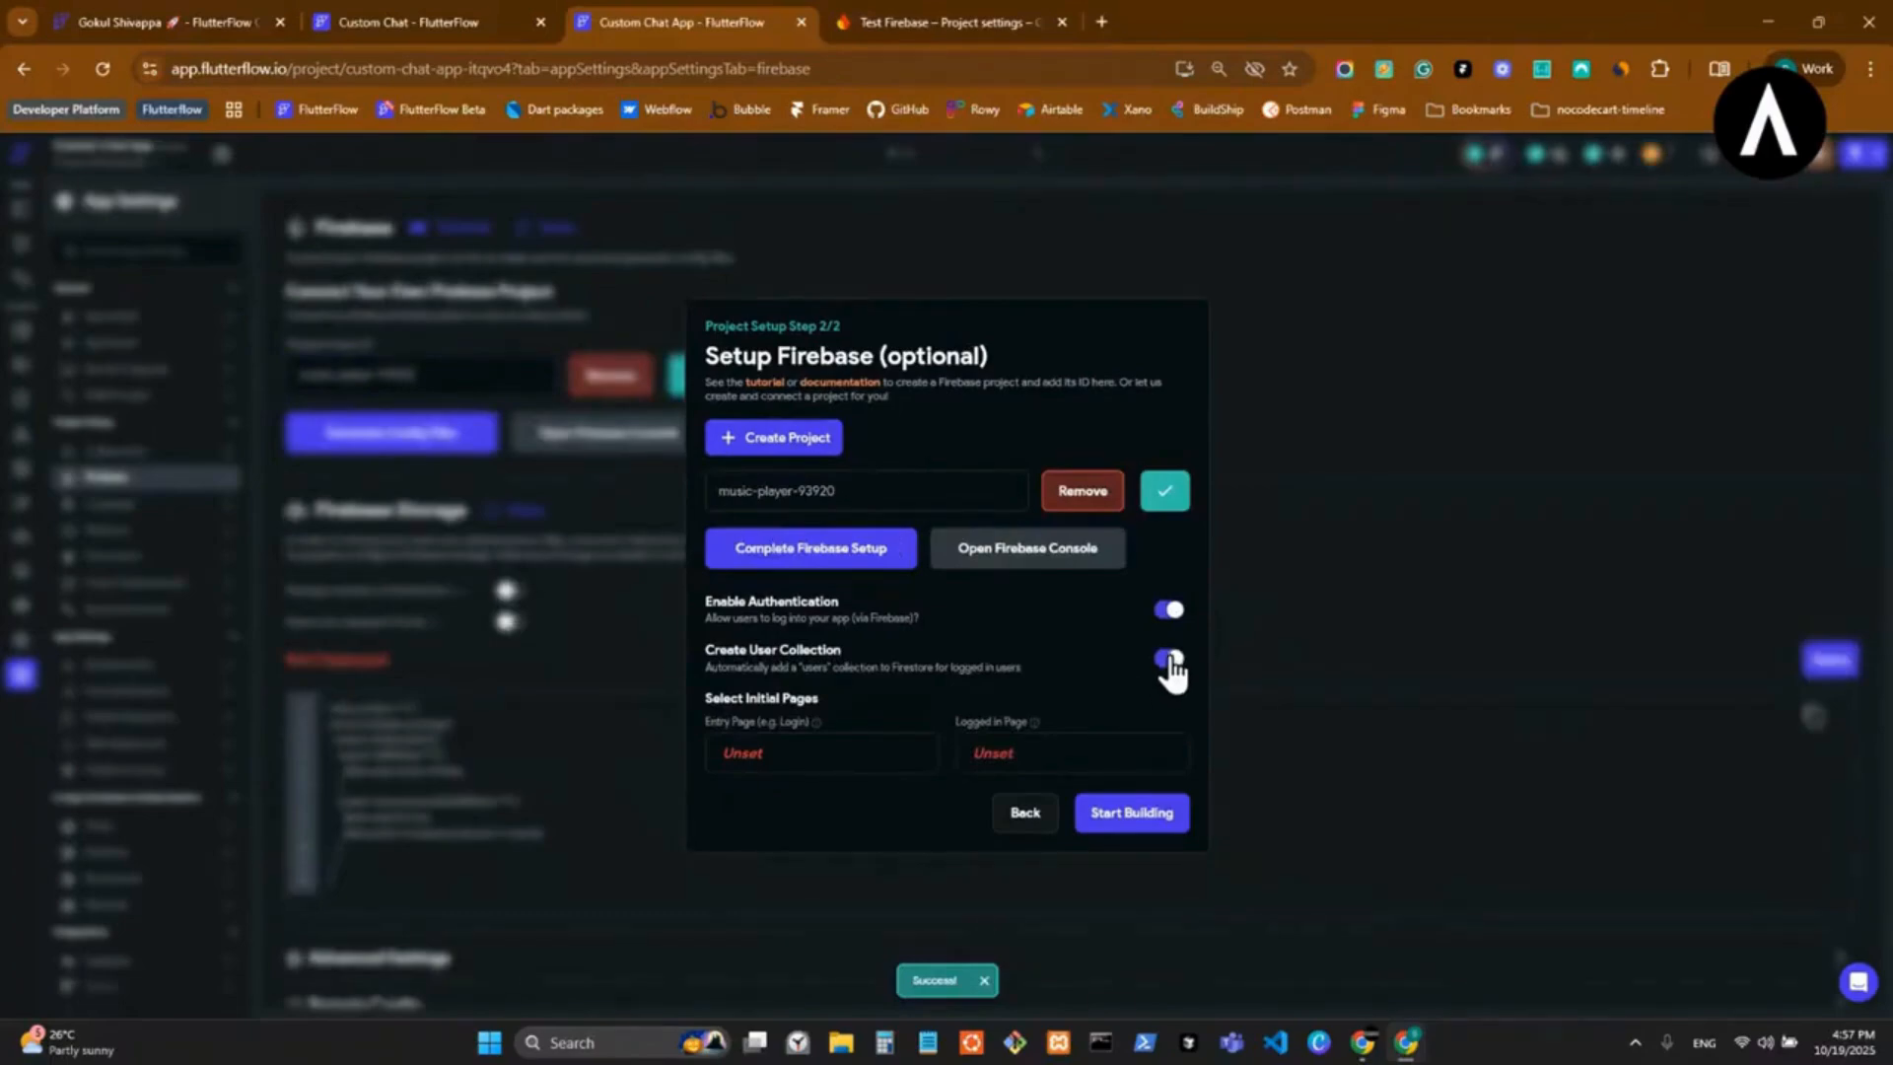
Create a blank page named home as the entry page.
click(790, 751)
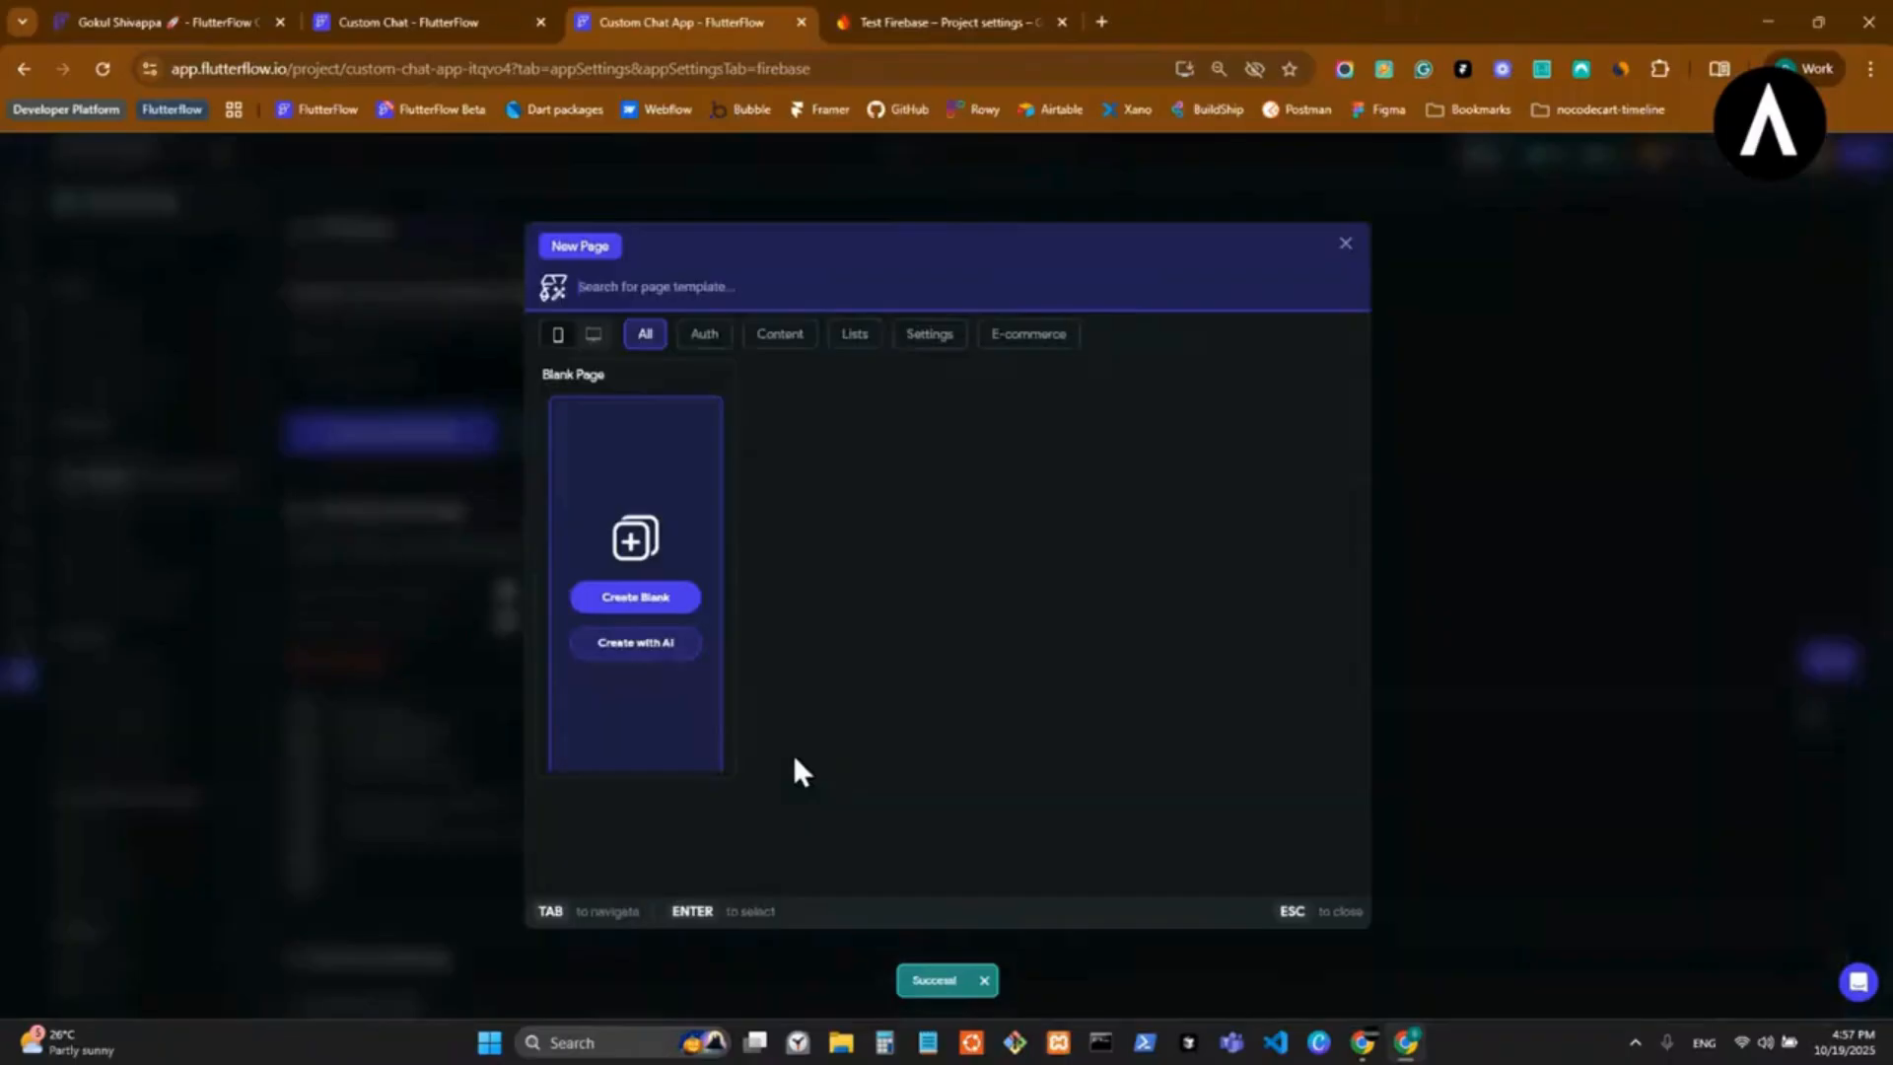
click(643, 600)
text(h)
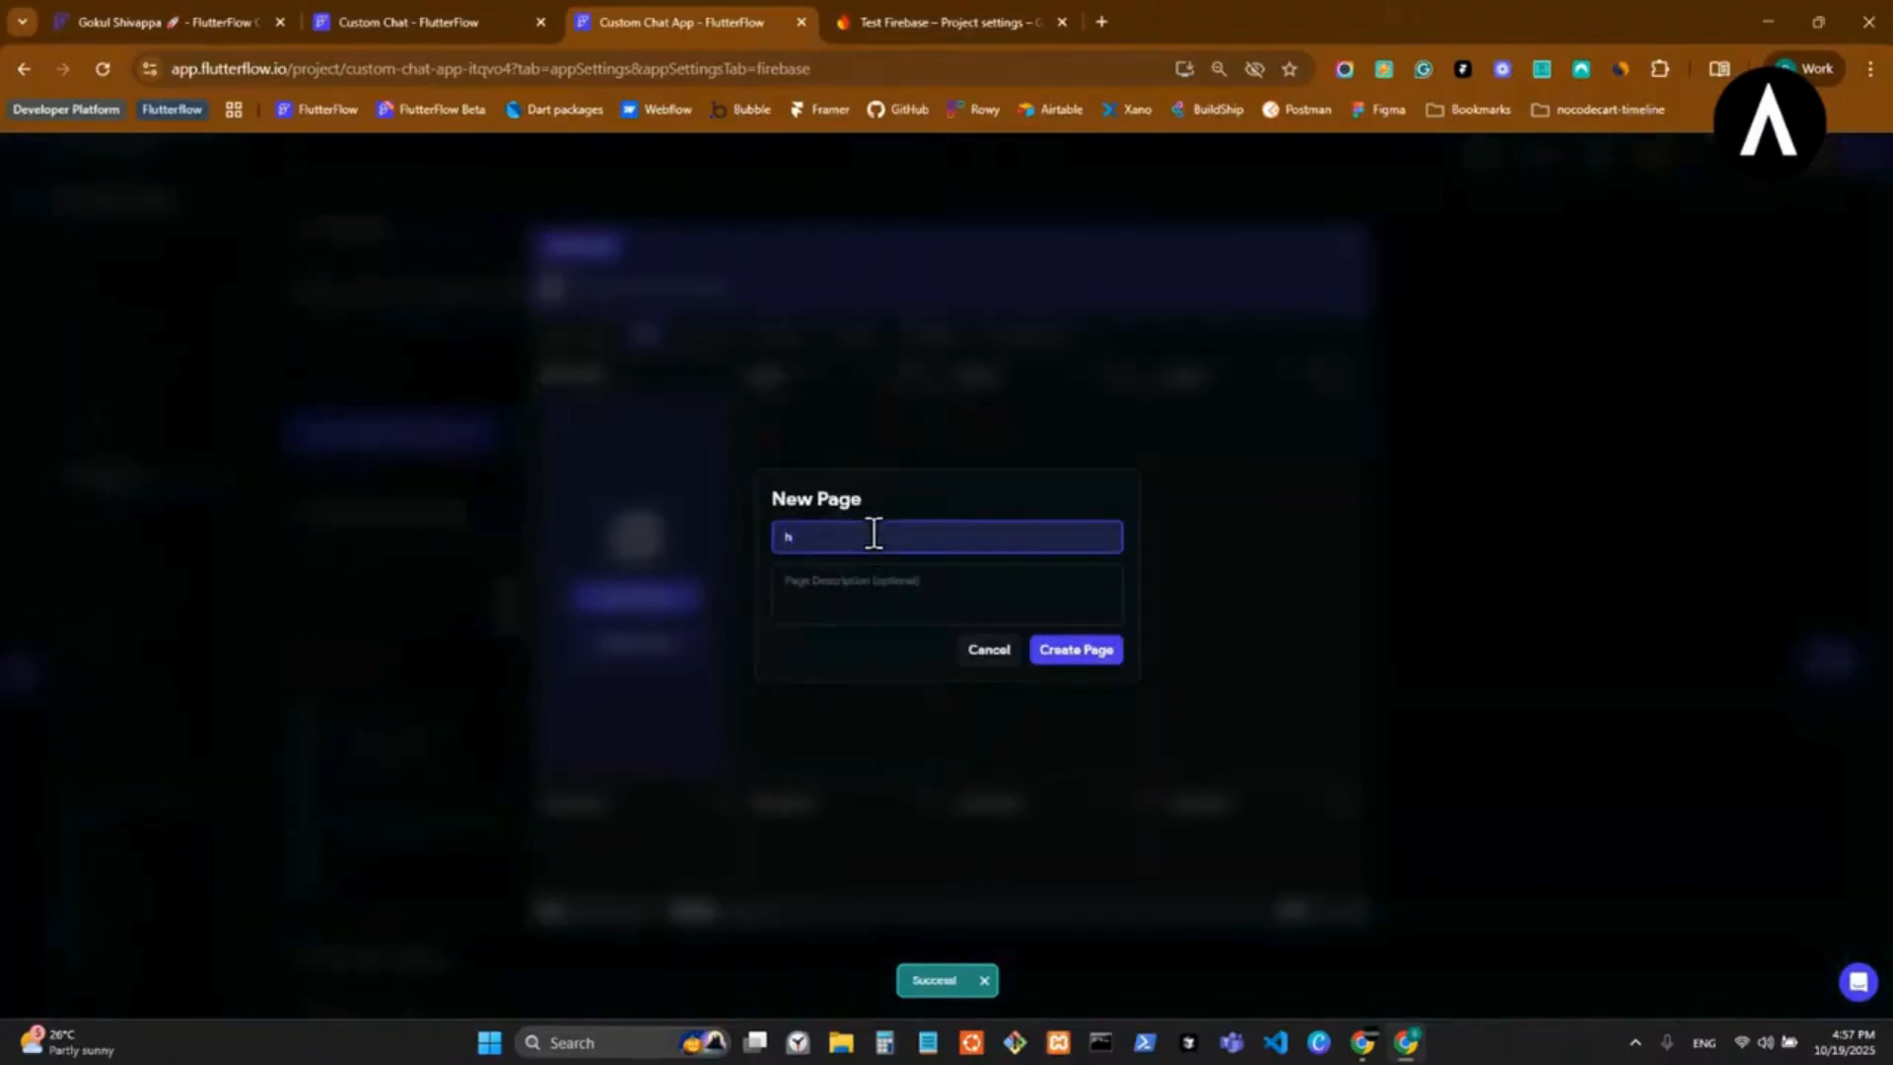
text(ome)
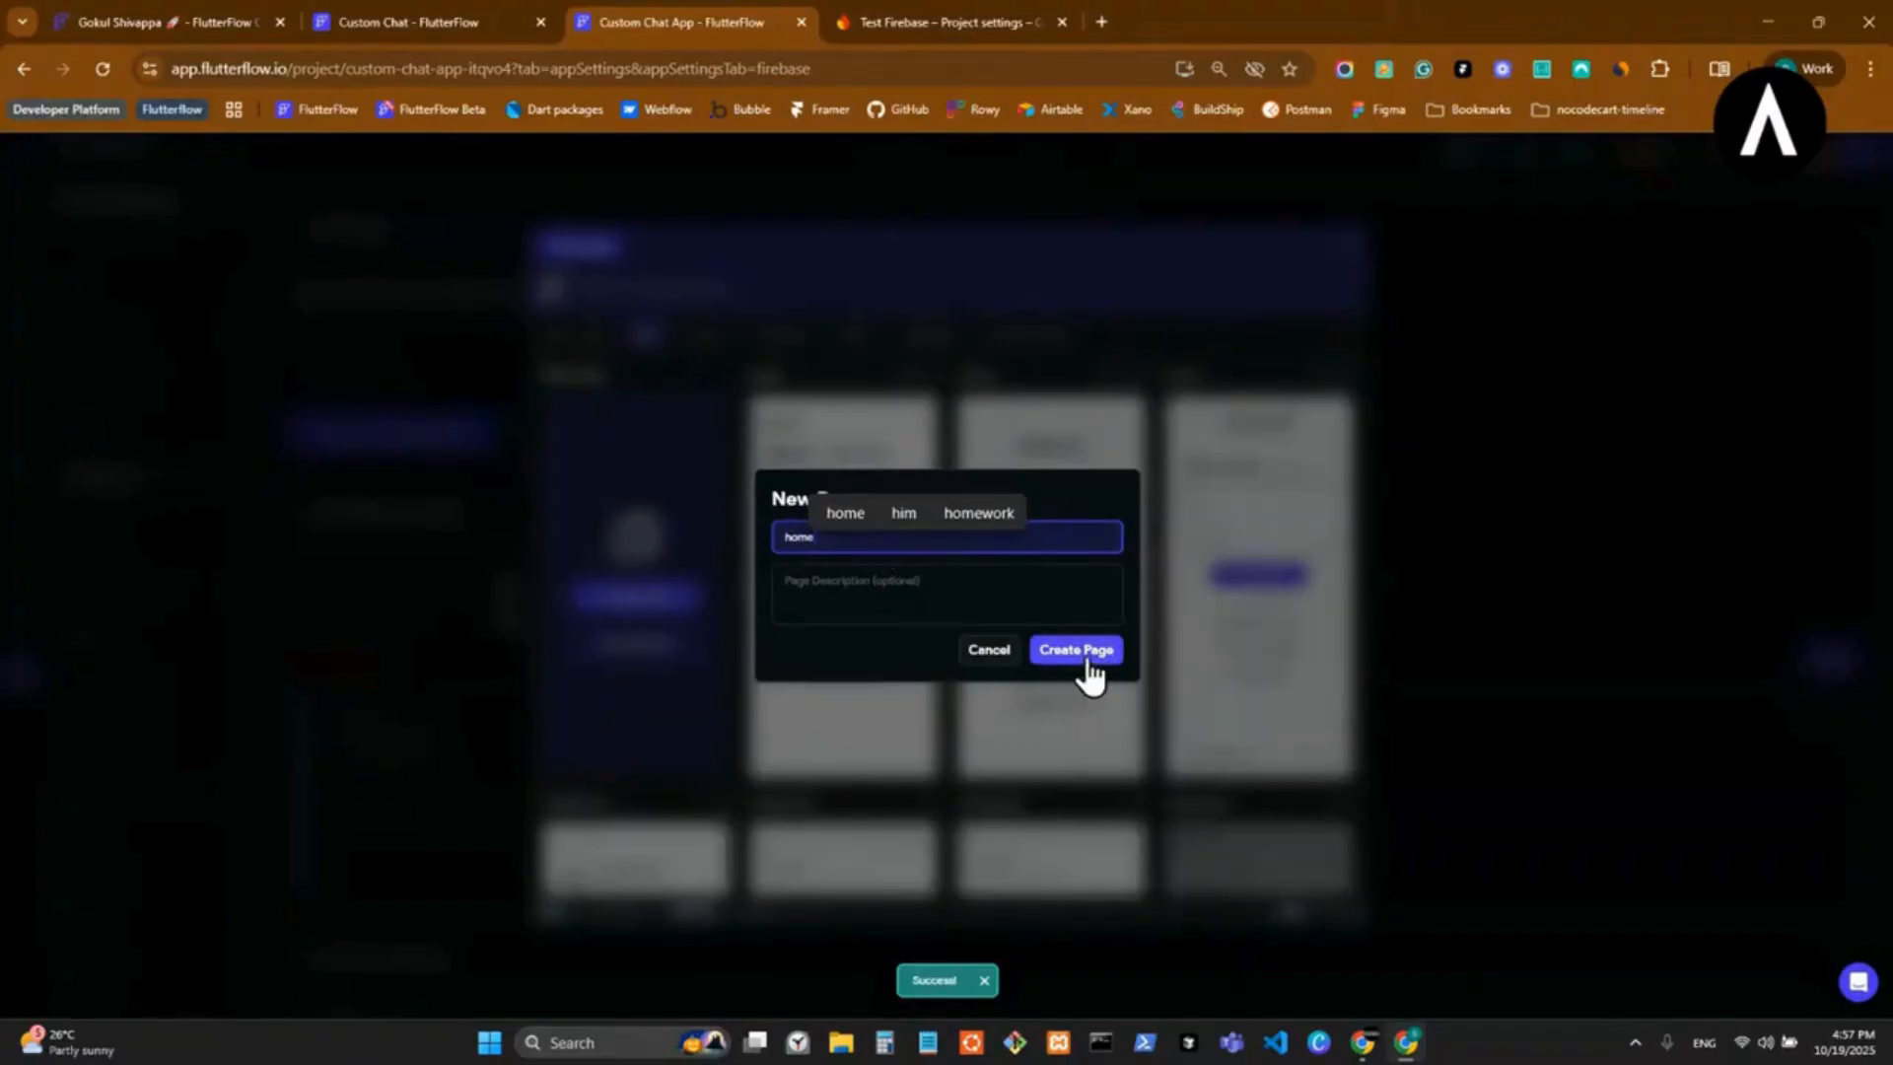
click(1076, 650)
Create a blank page named auth as the logged-in page.
click(1045, 760)
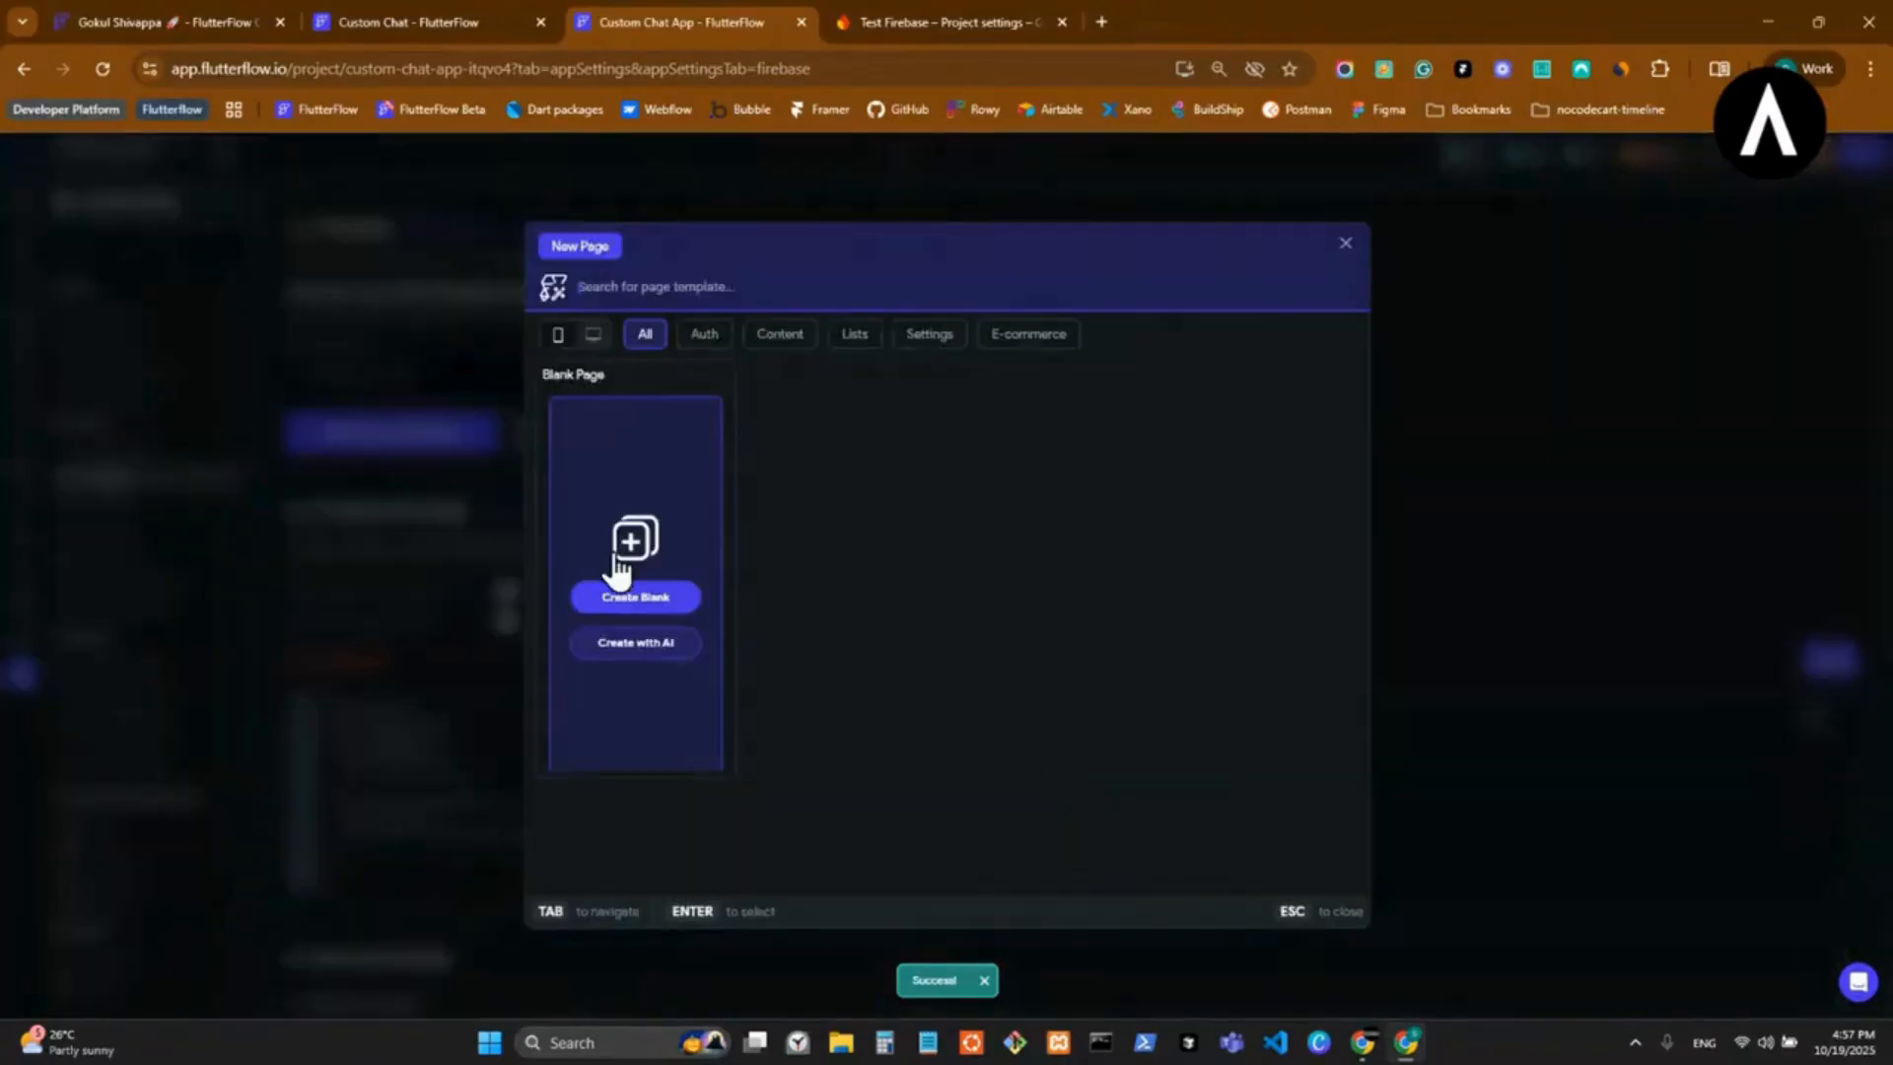
click(627, 597)
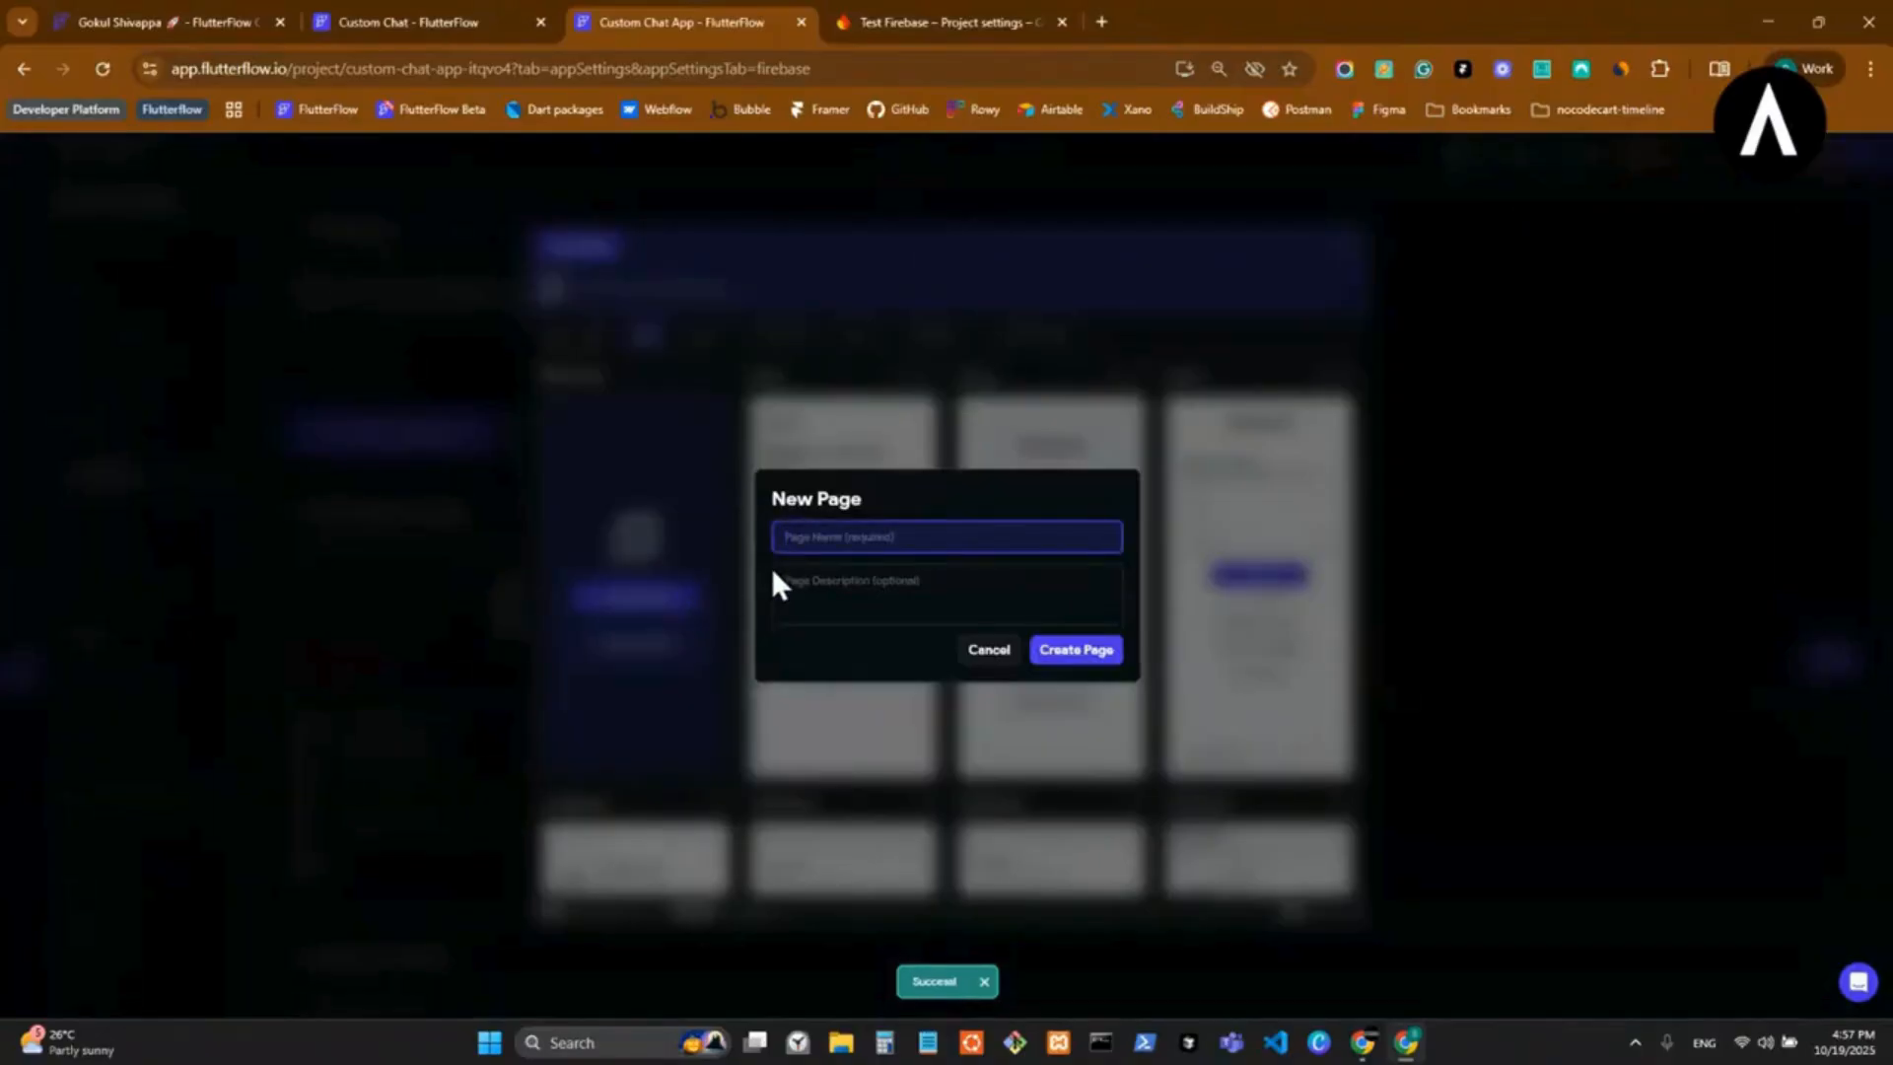
text(auth)
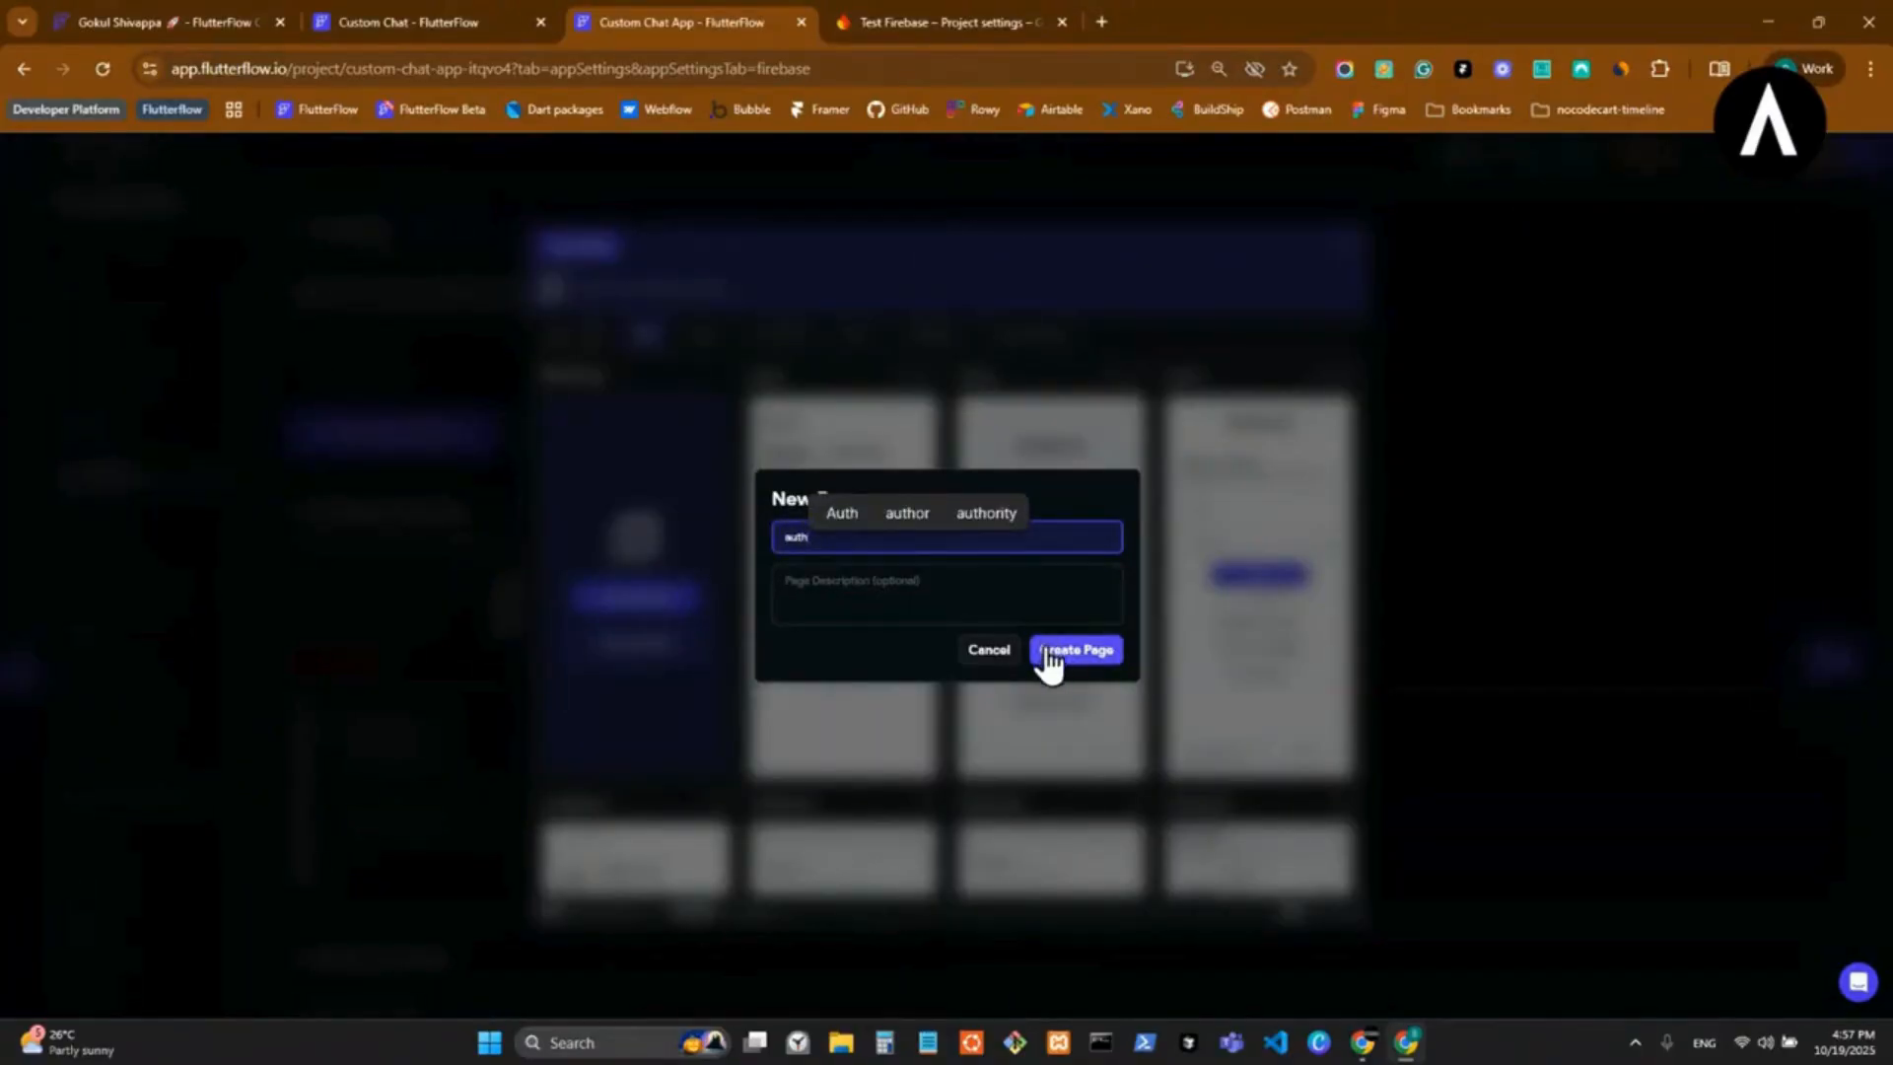
click(1045, 659)
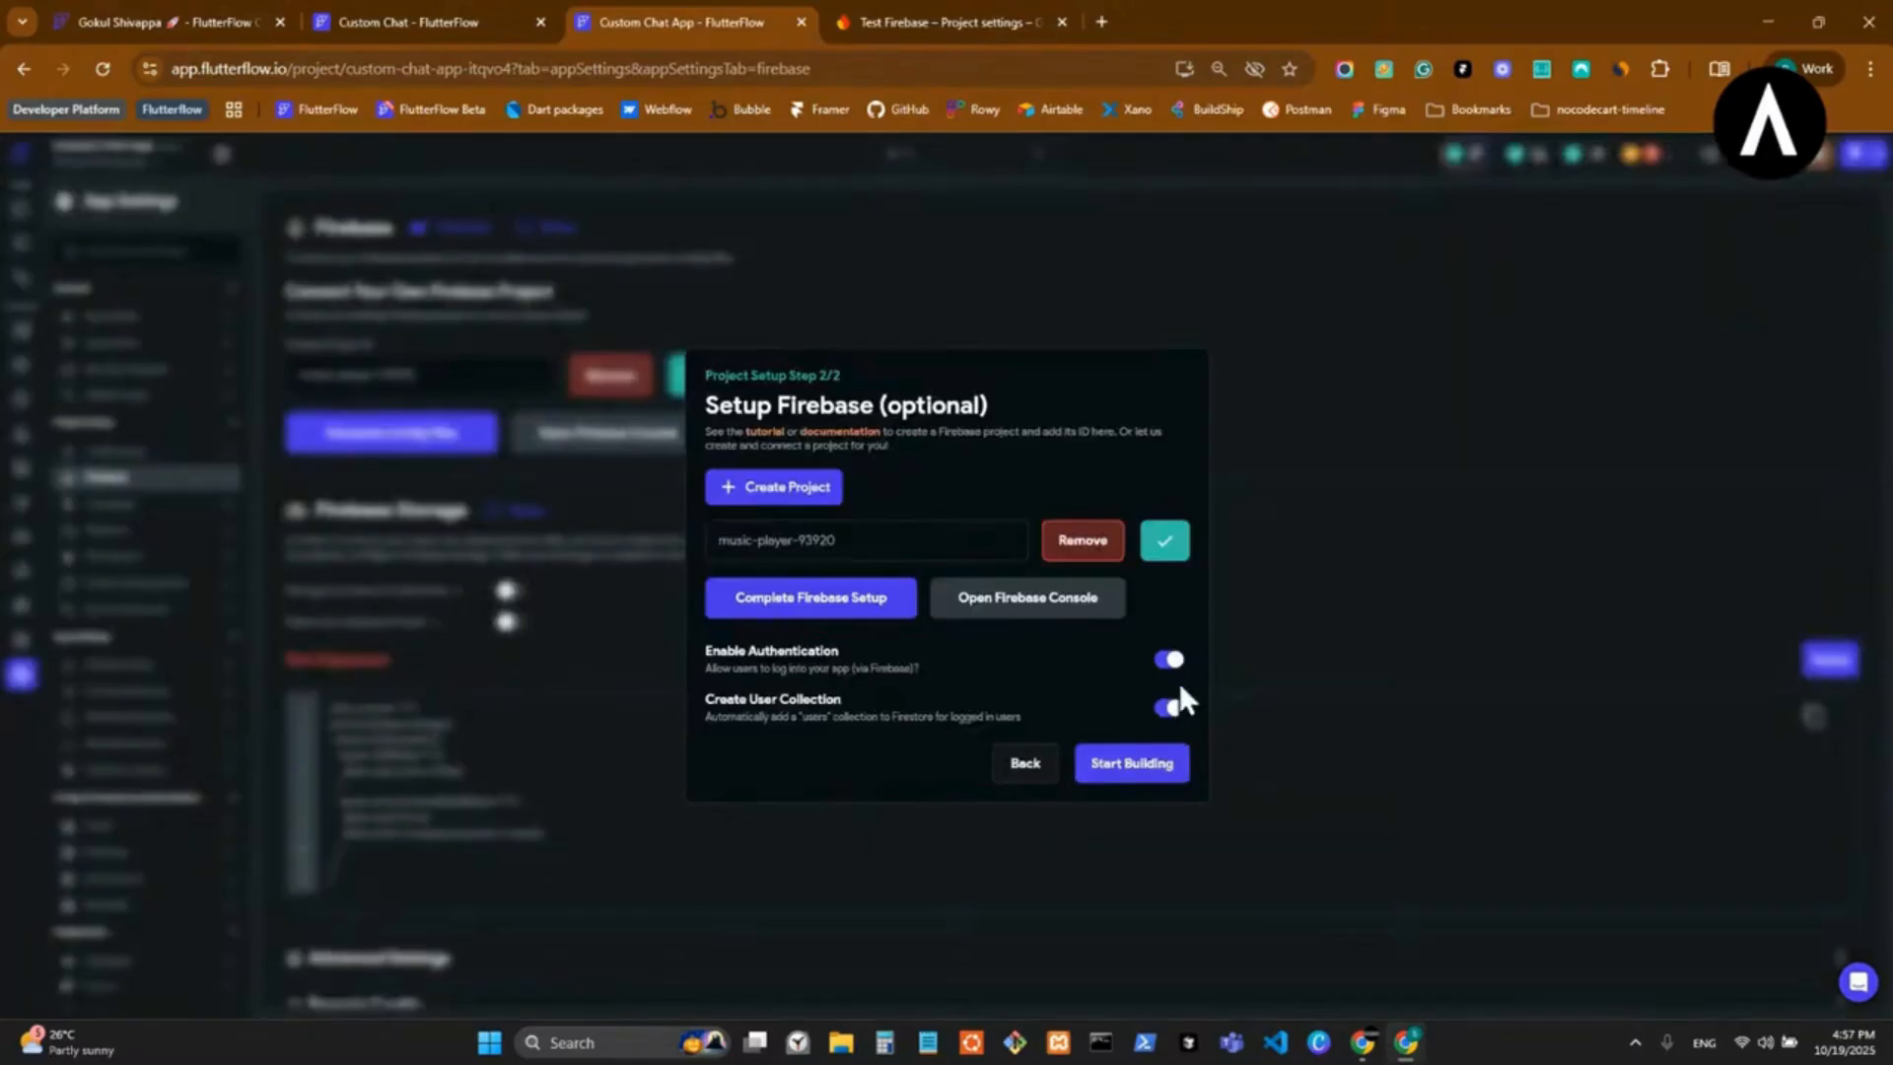
Generate the Firebase config files for com.alfadesmeta.customchatapp with user collection creation enabled, and finish the setup wizard.
click(1168, 709)
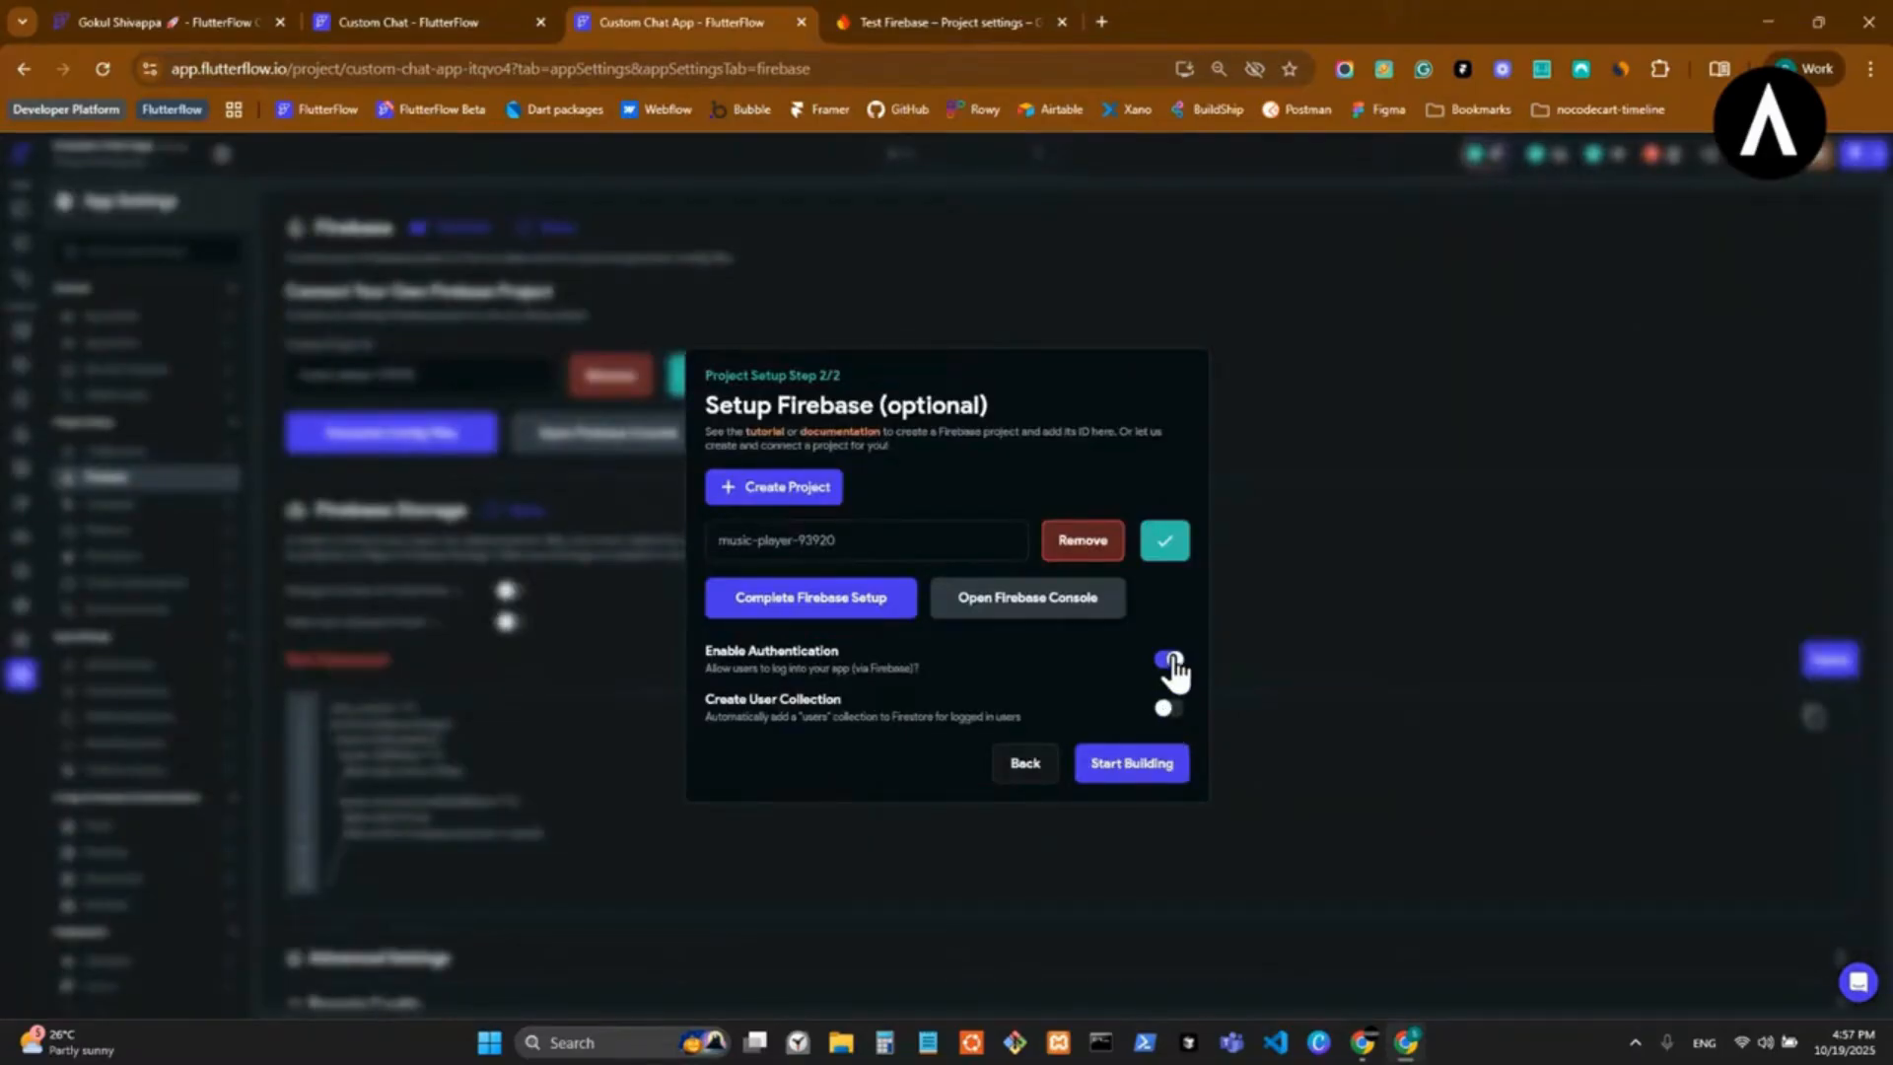
click(1167, 709)
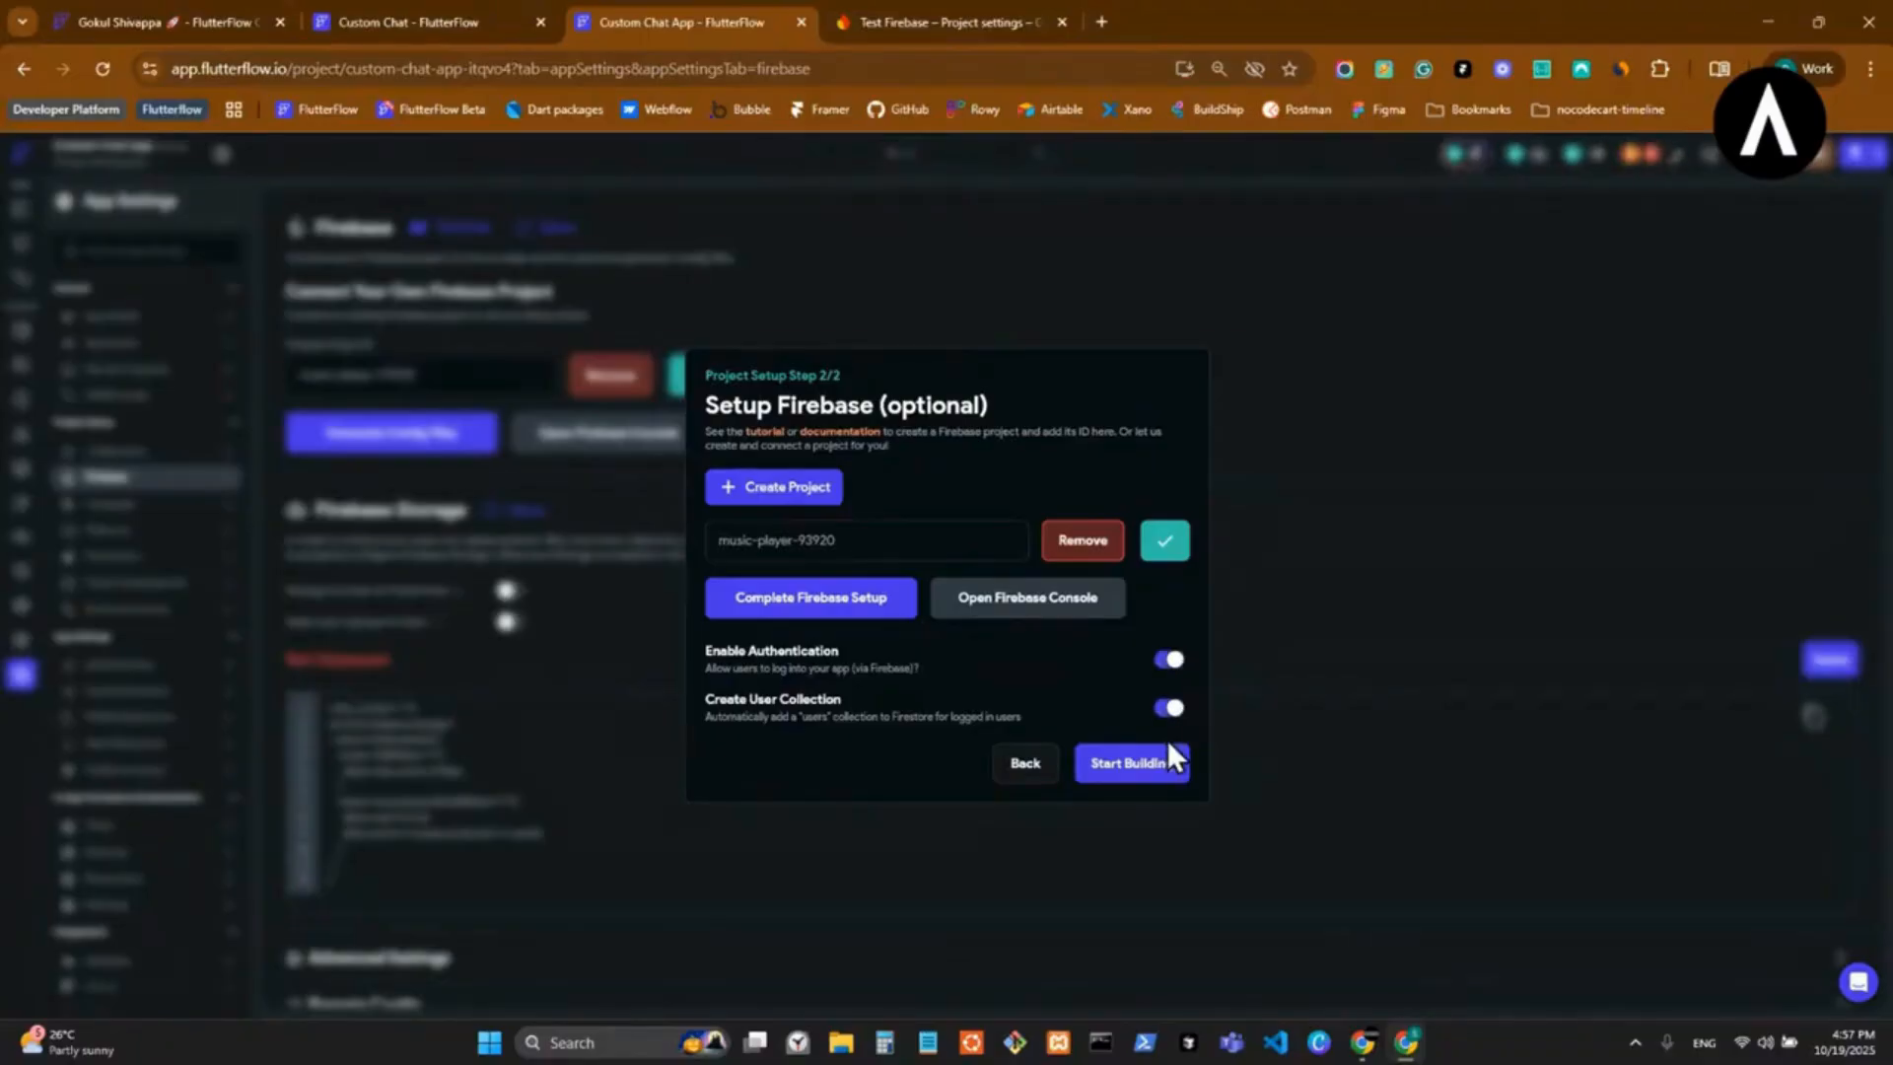
click(818, 616)
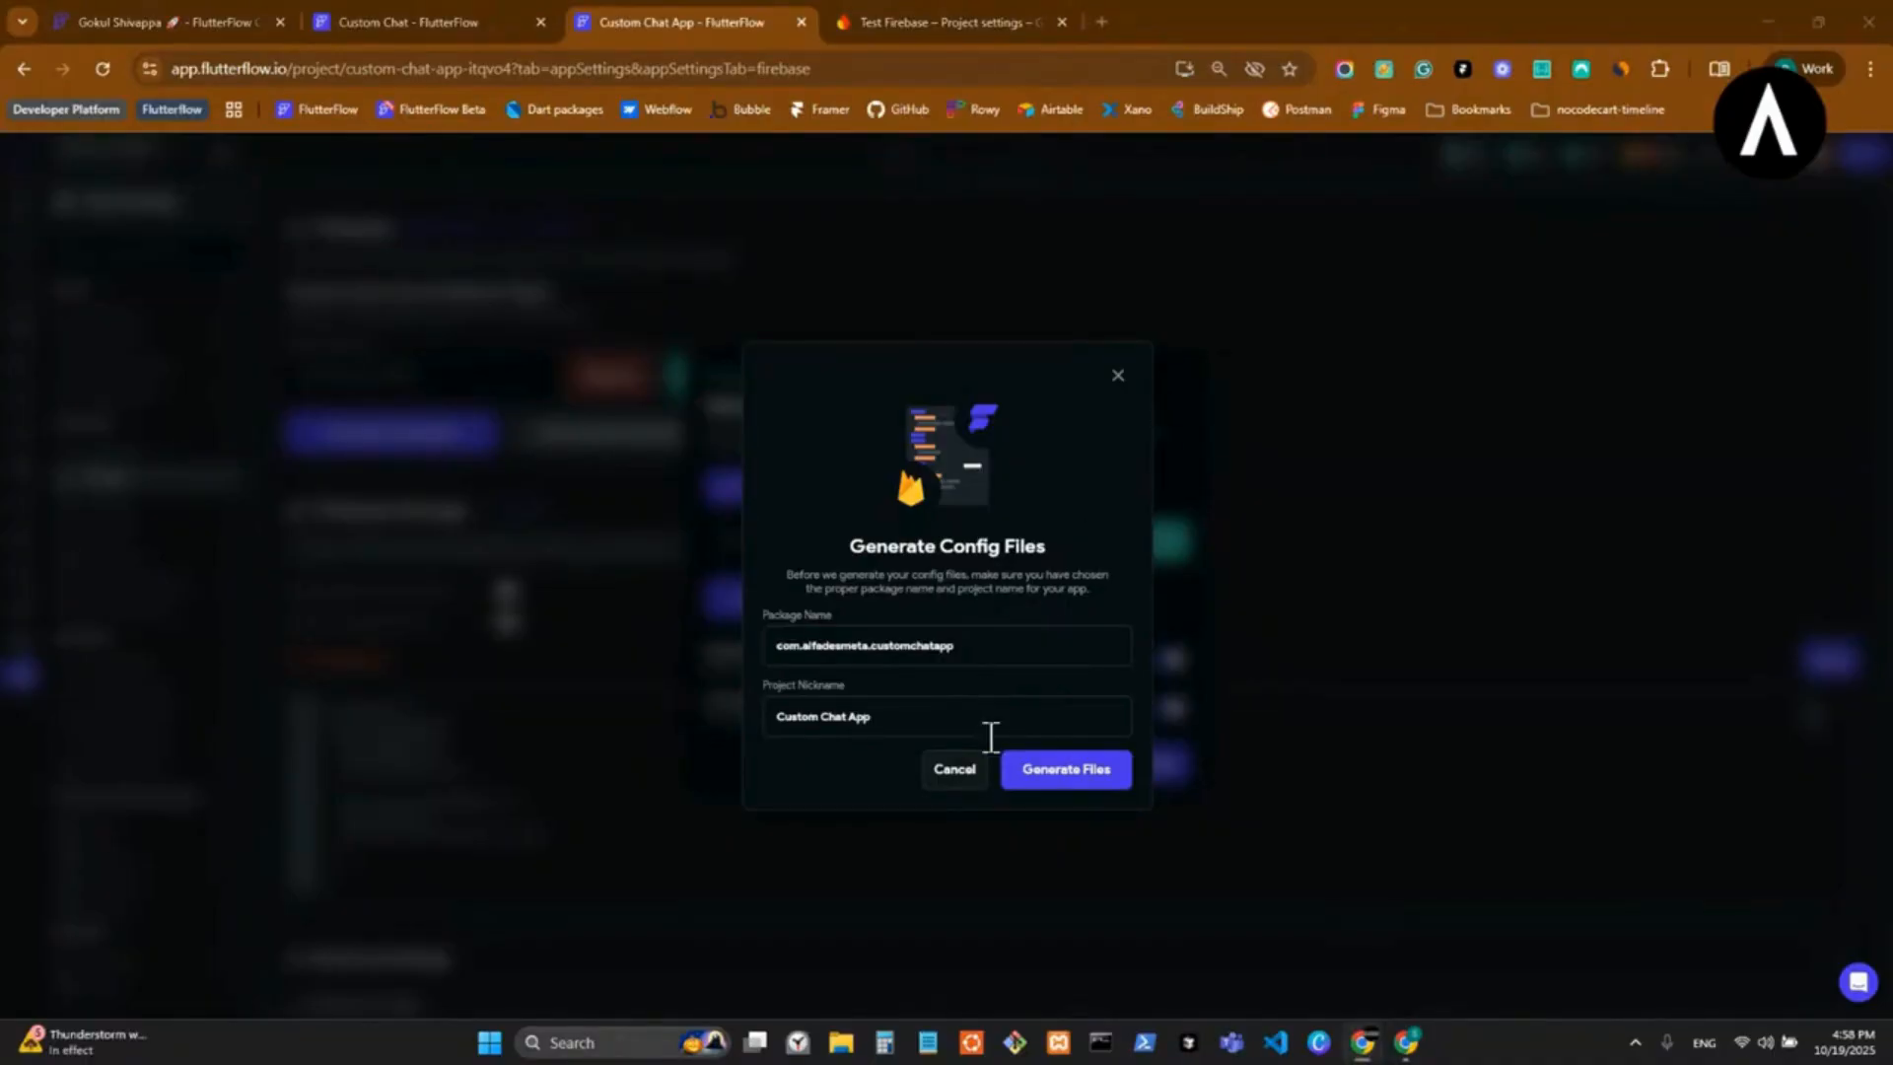
click(1084, 780)
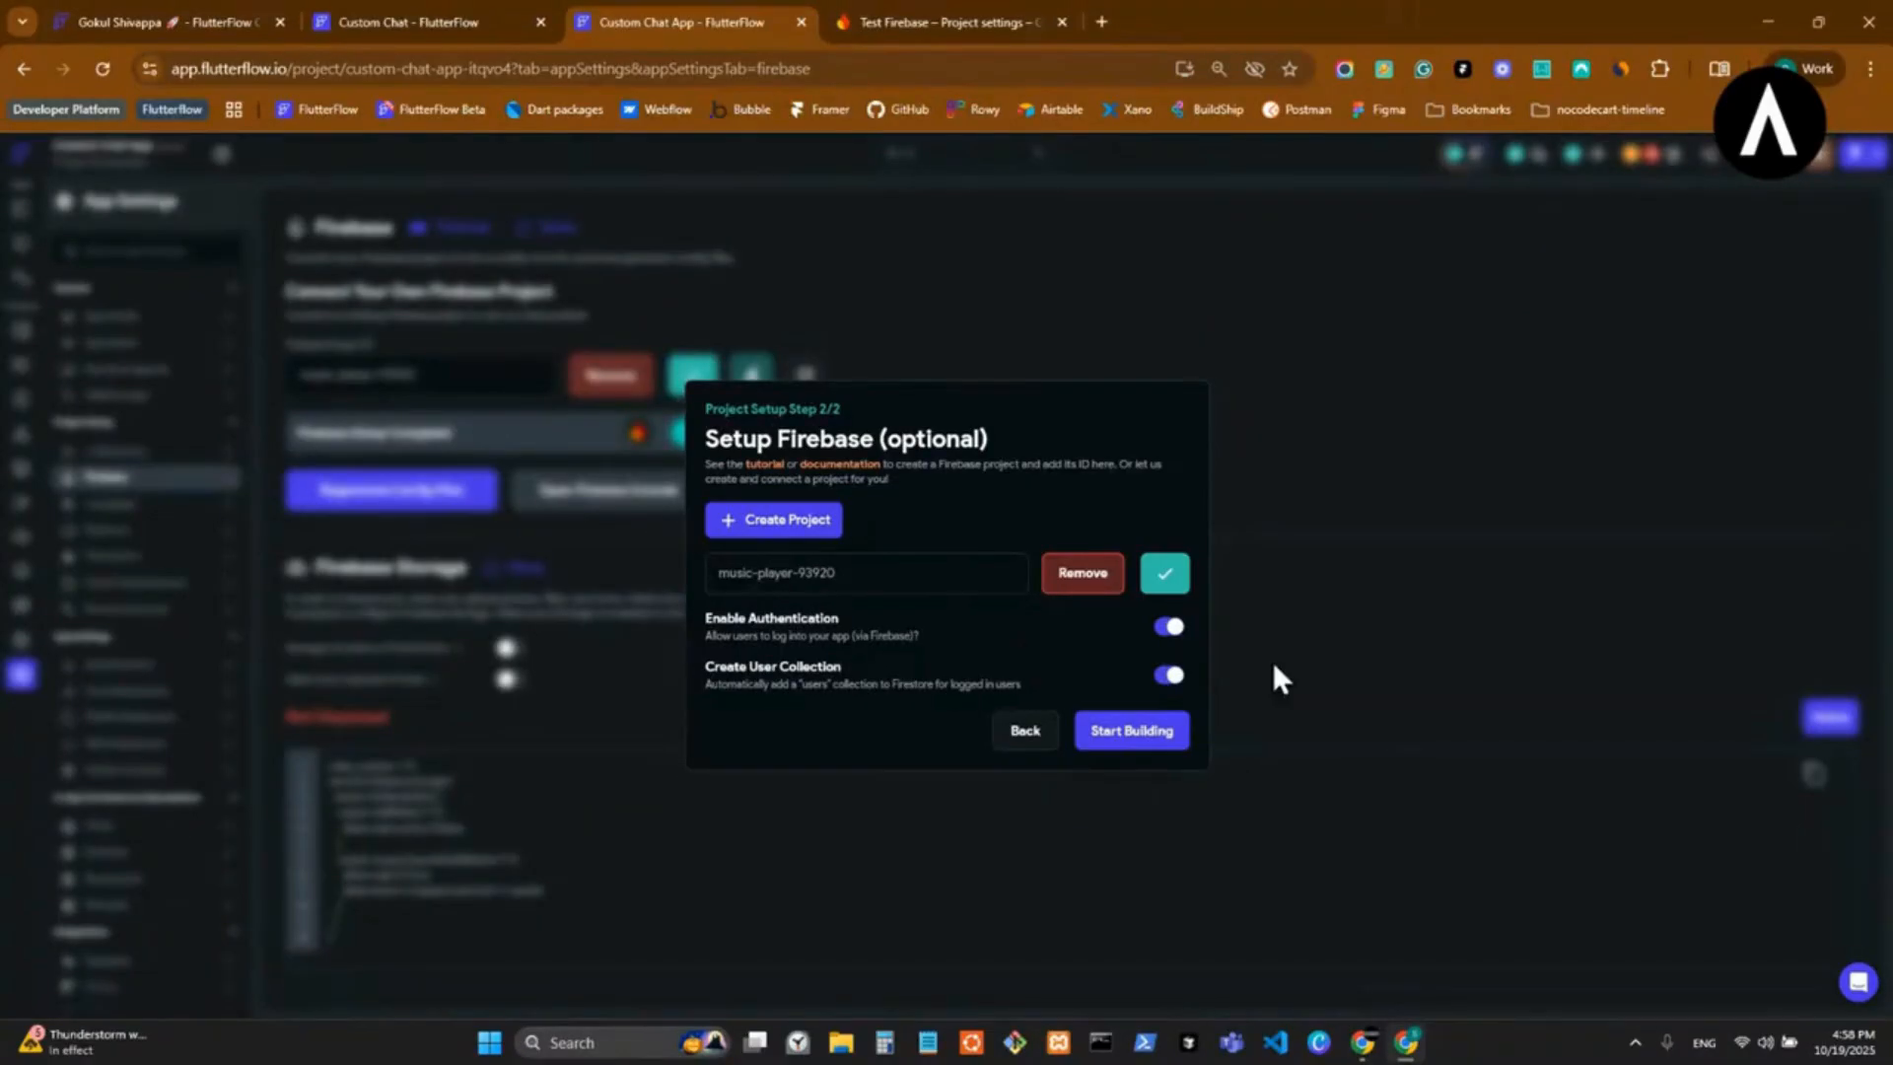
click(1150, 734)
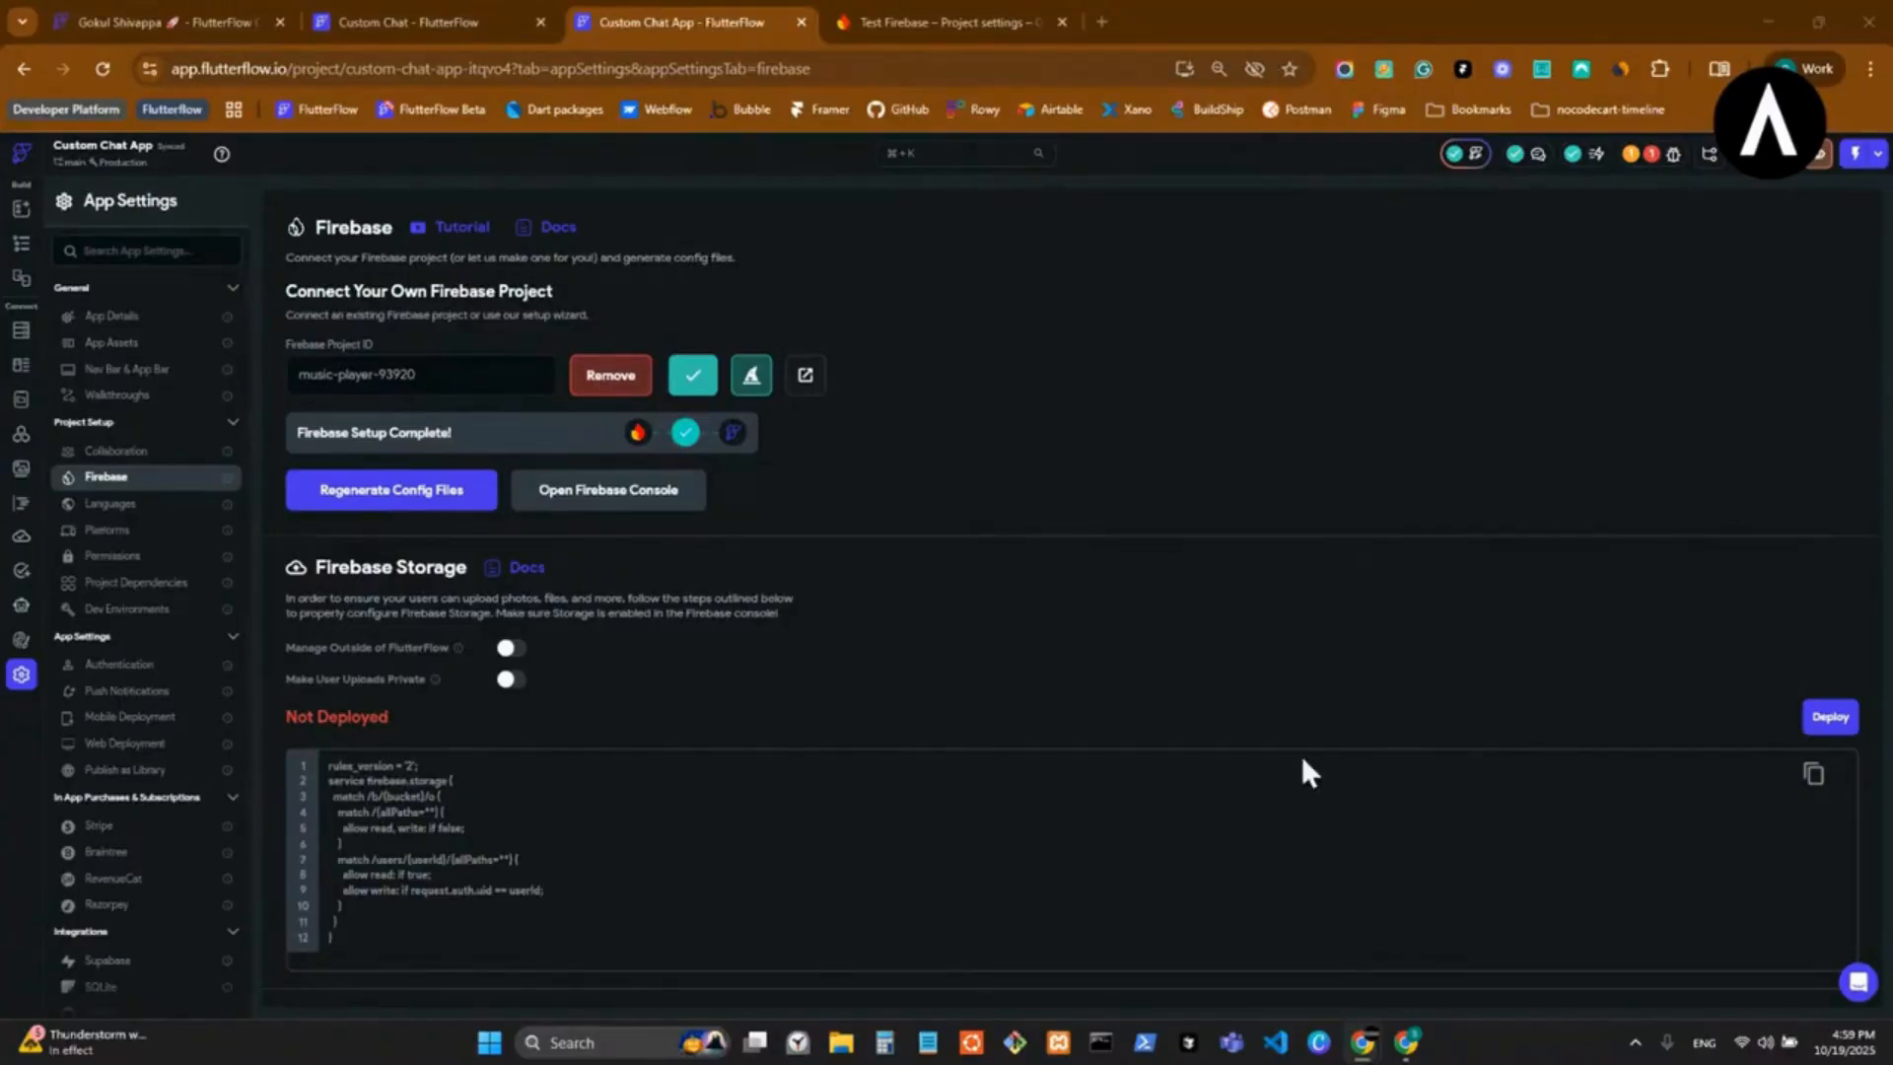
Deploy the Firebase storage rules and confirm the deployment.
click(1832, 717)
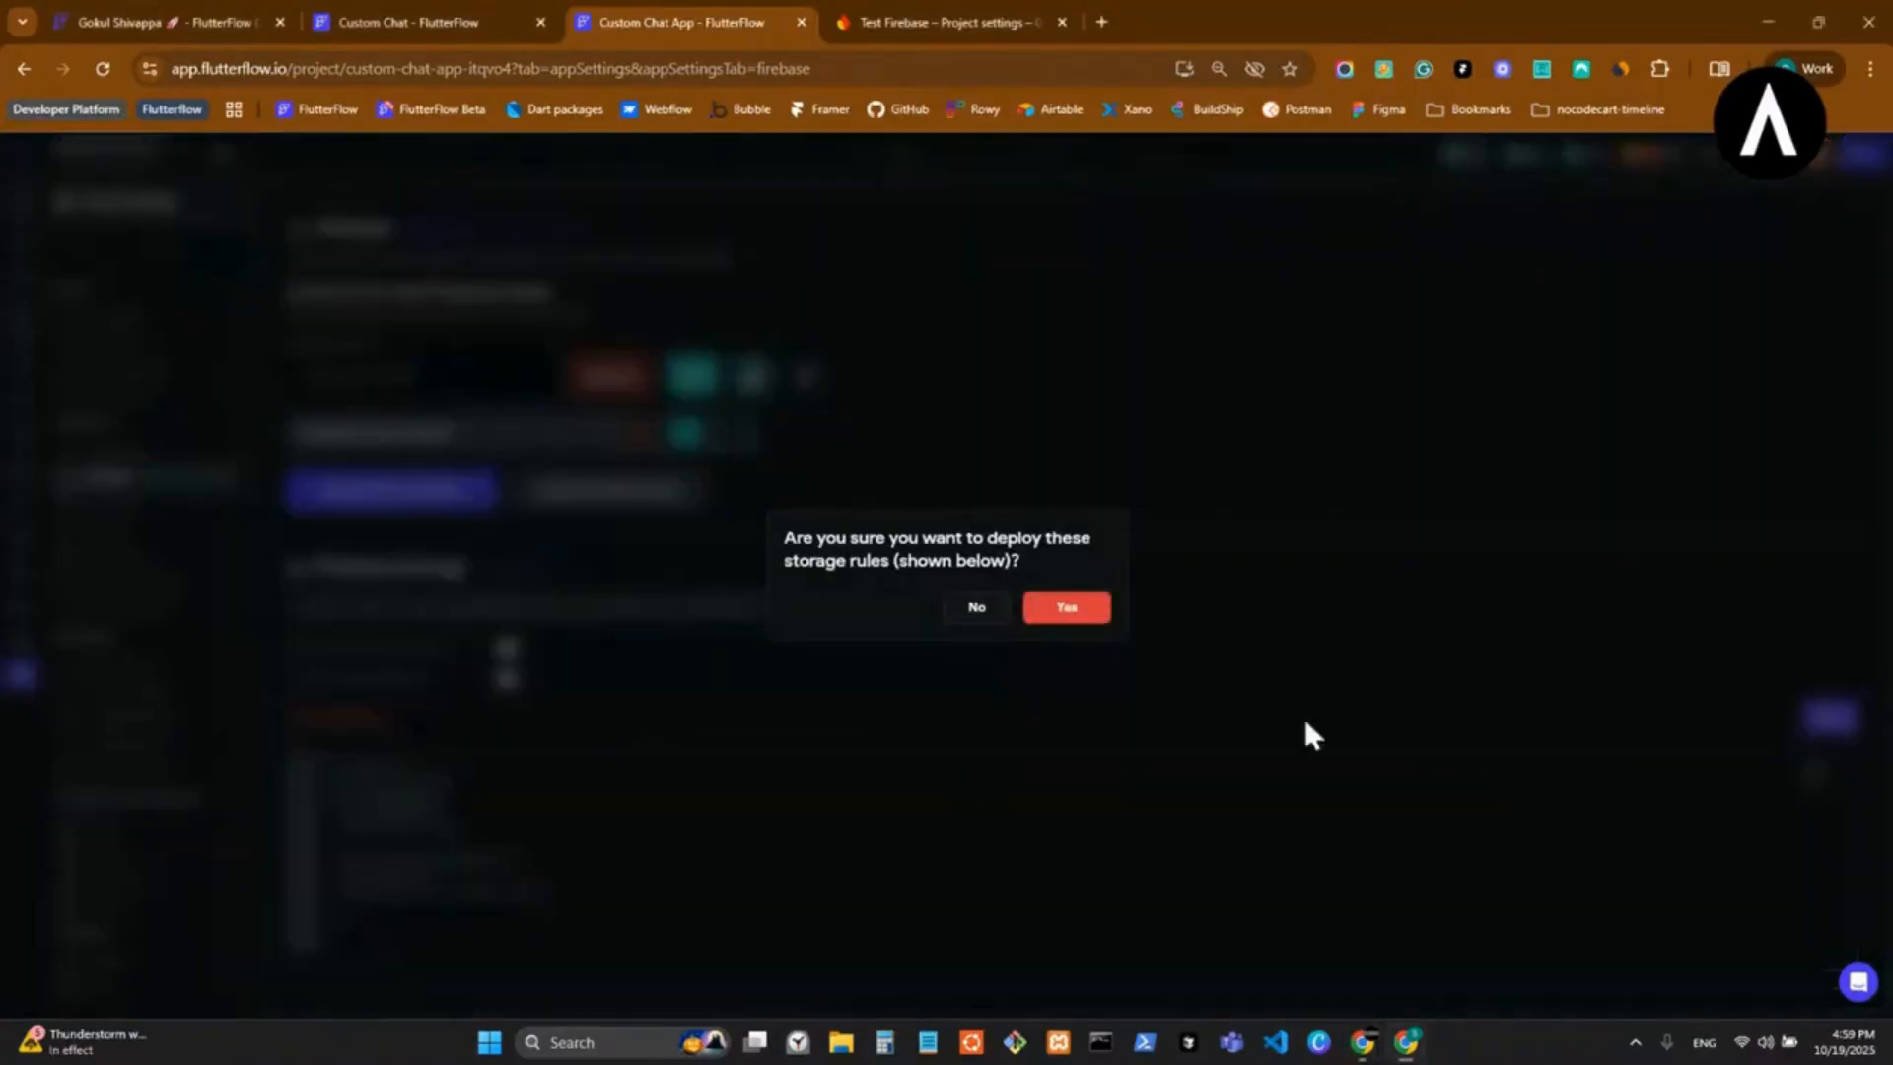
click(1078, 613)
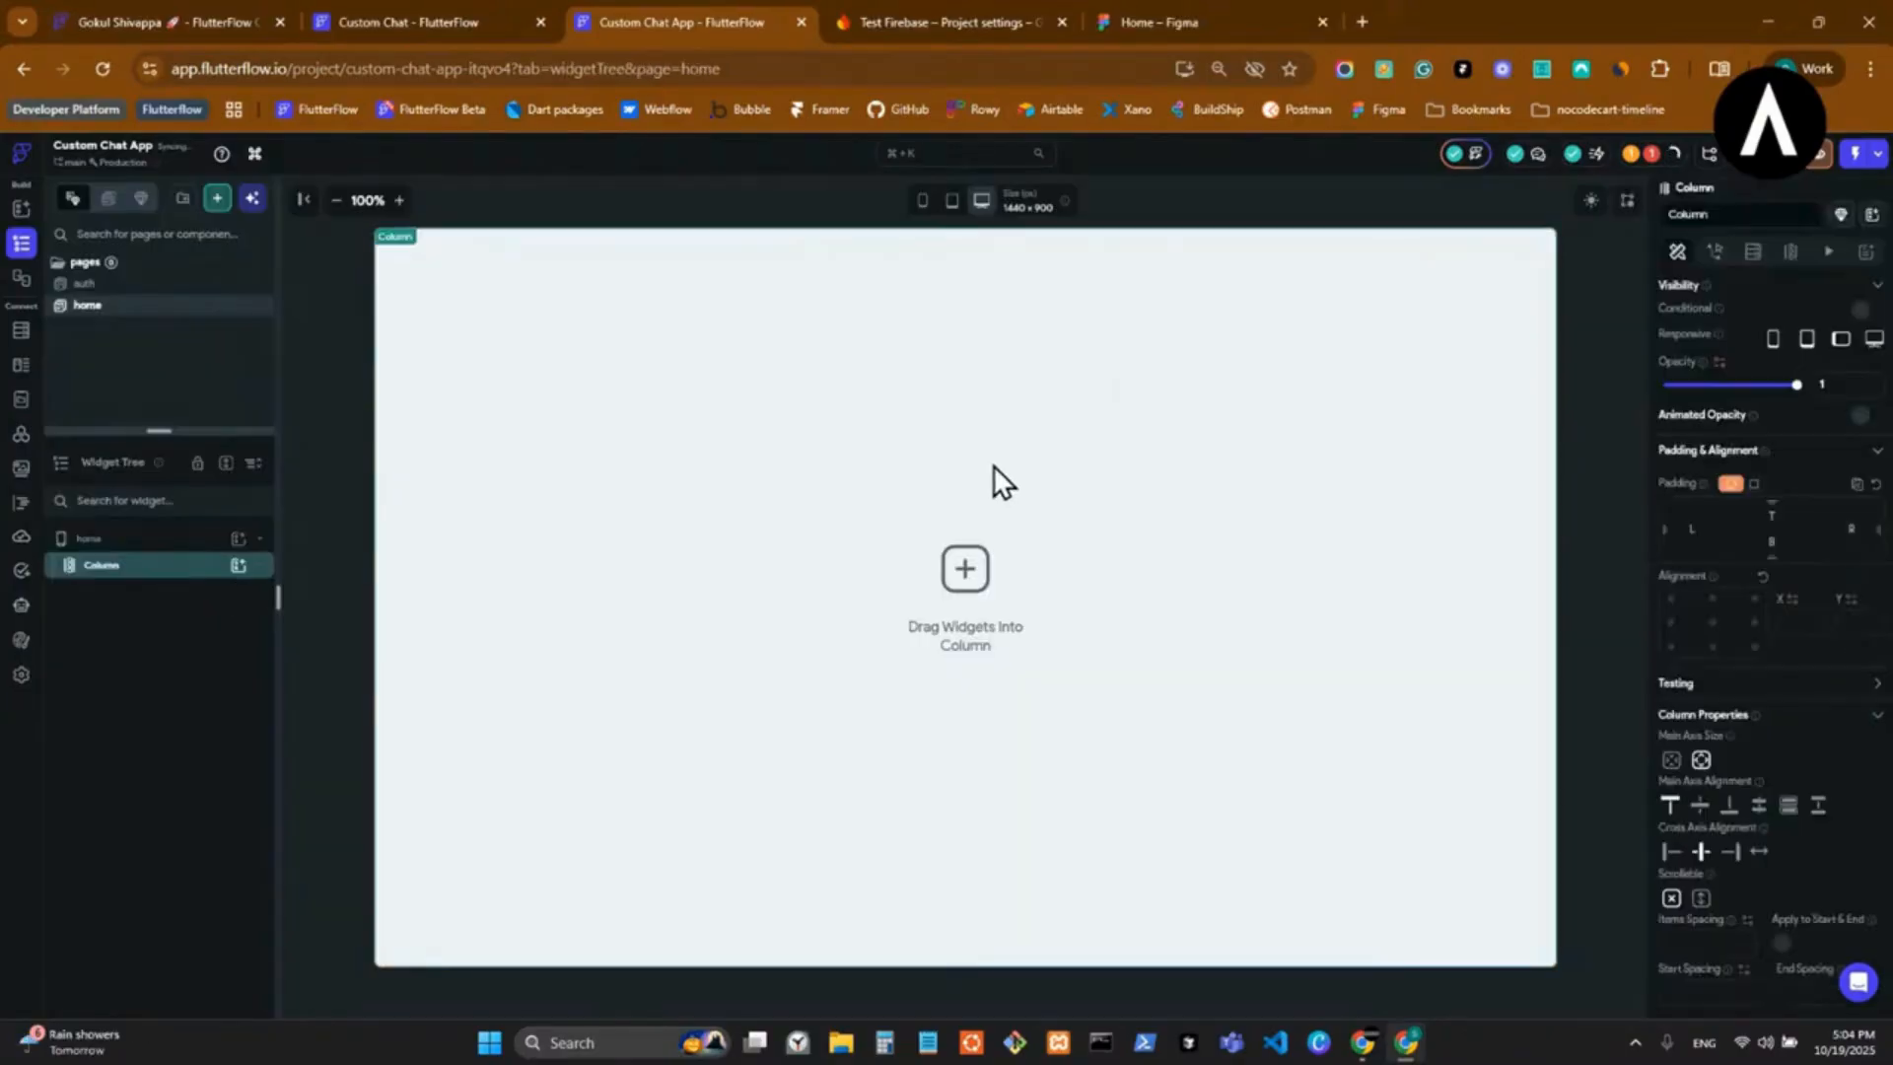
right_click(998, 475)
click(1203, 493)
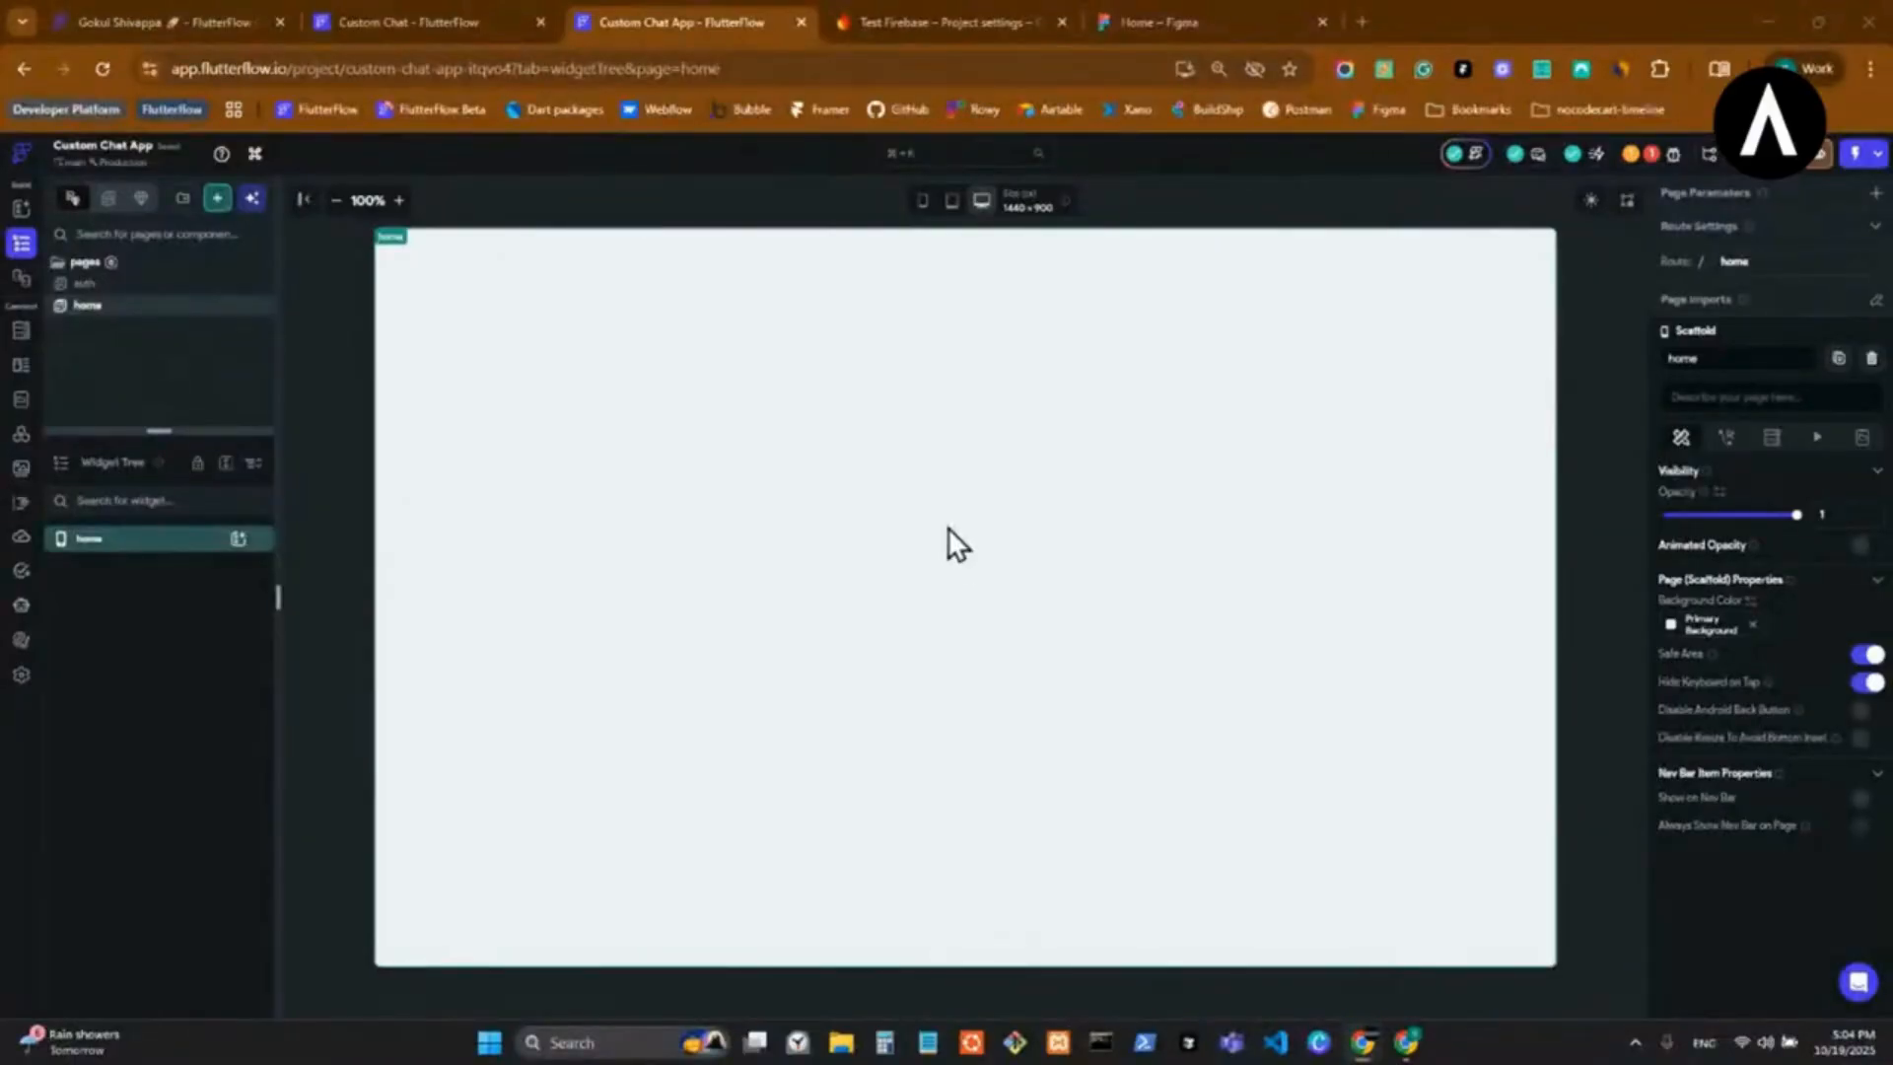
In the app details, set the entry page to auth and the logged-in page to home.
click(21, 682)
click(170, 314)
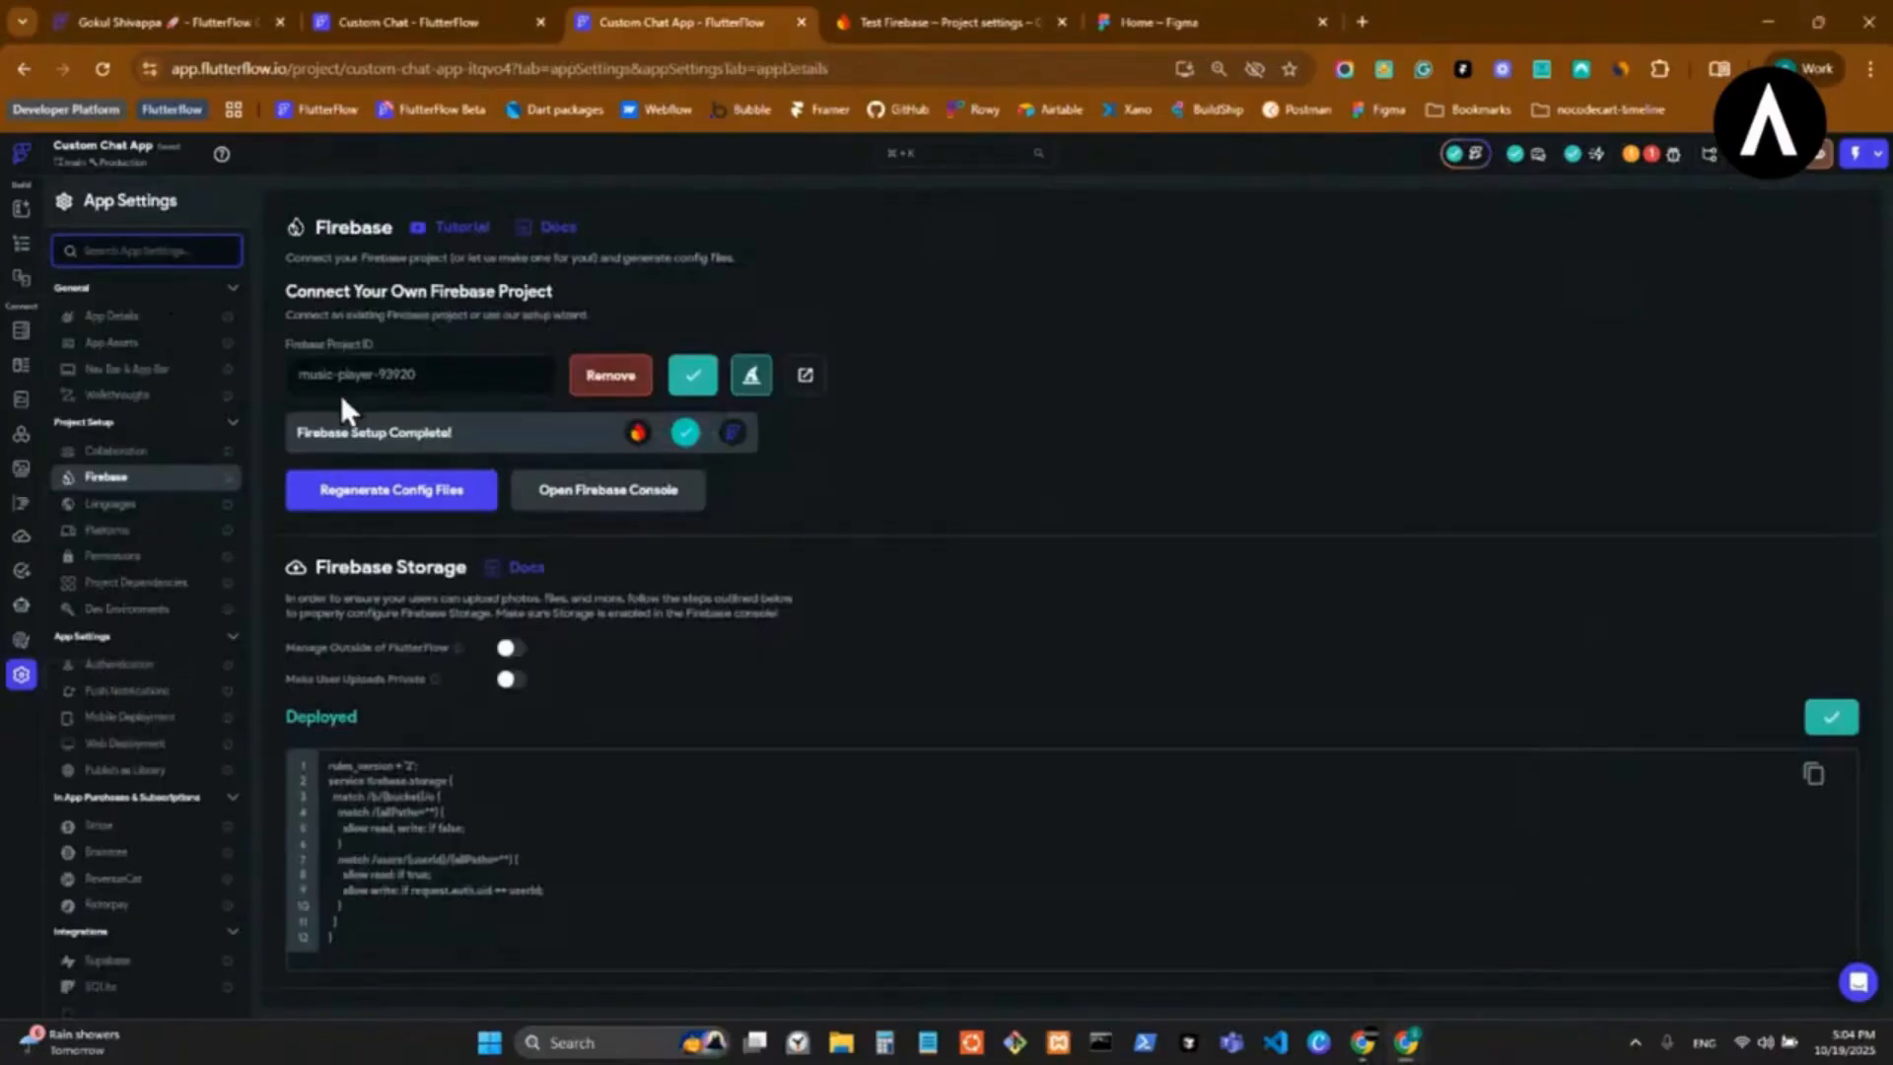
click(422, 762)
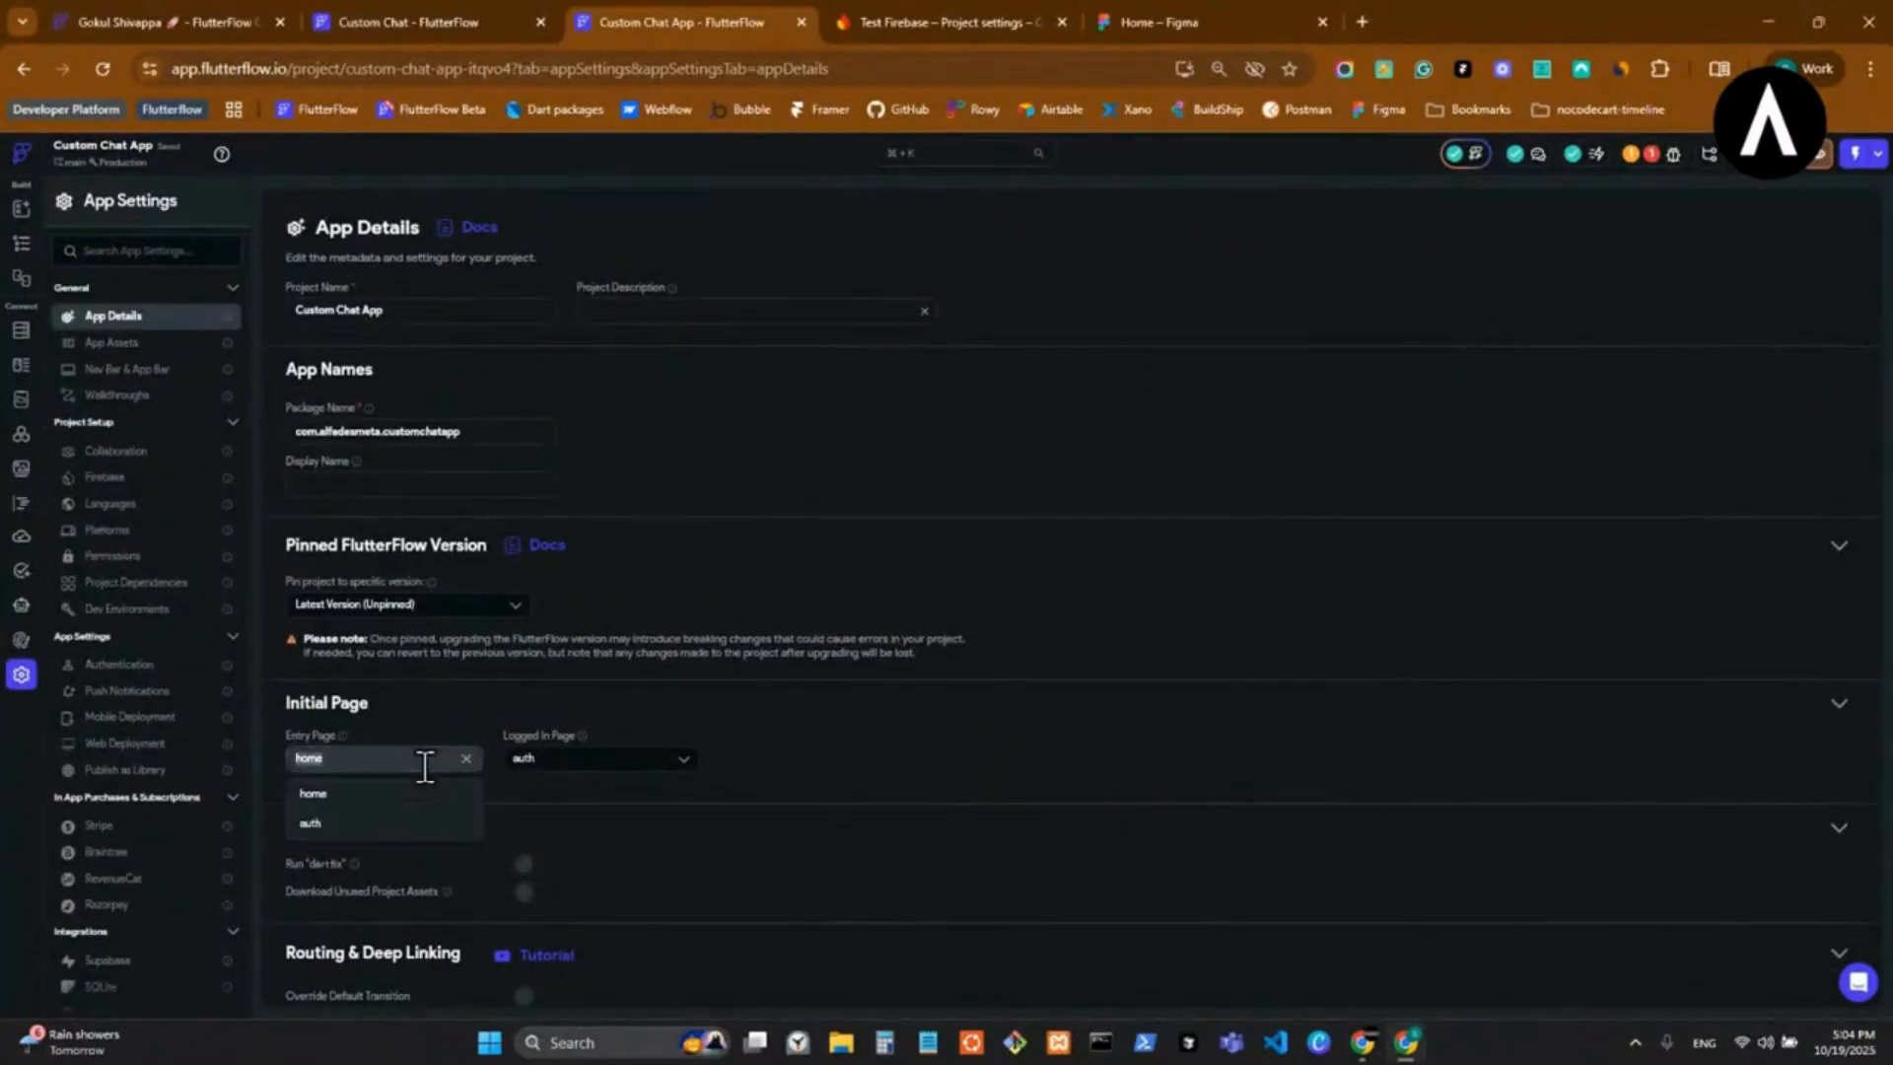
key(Down)
key(Return)
click(583, 760)
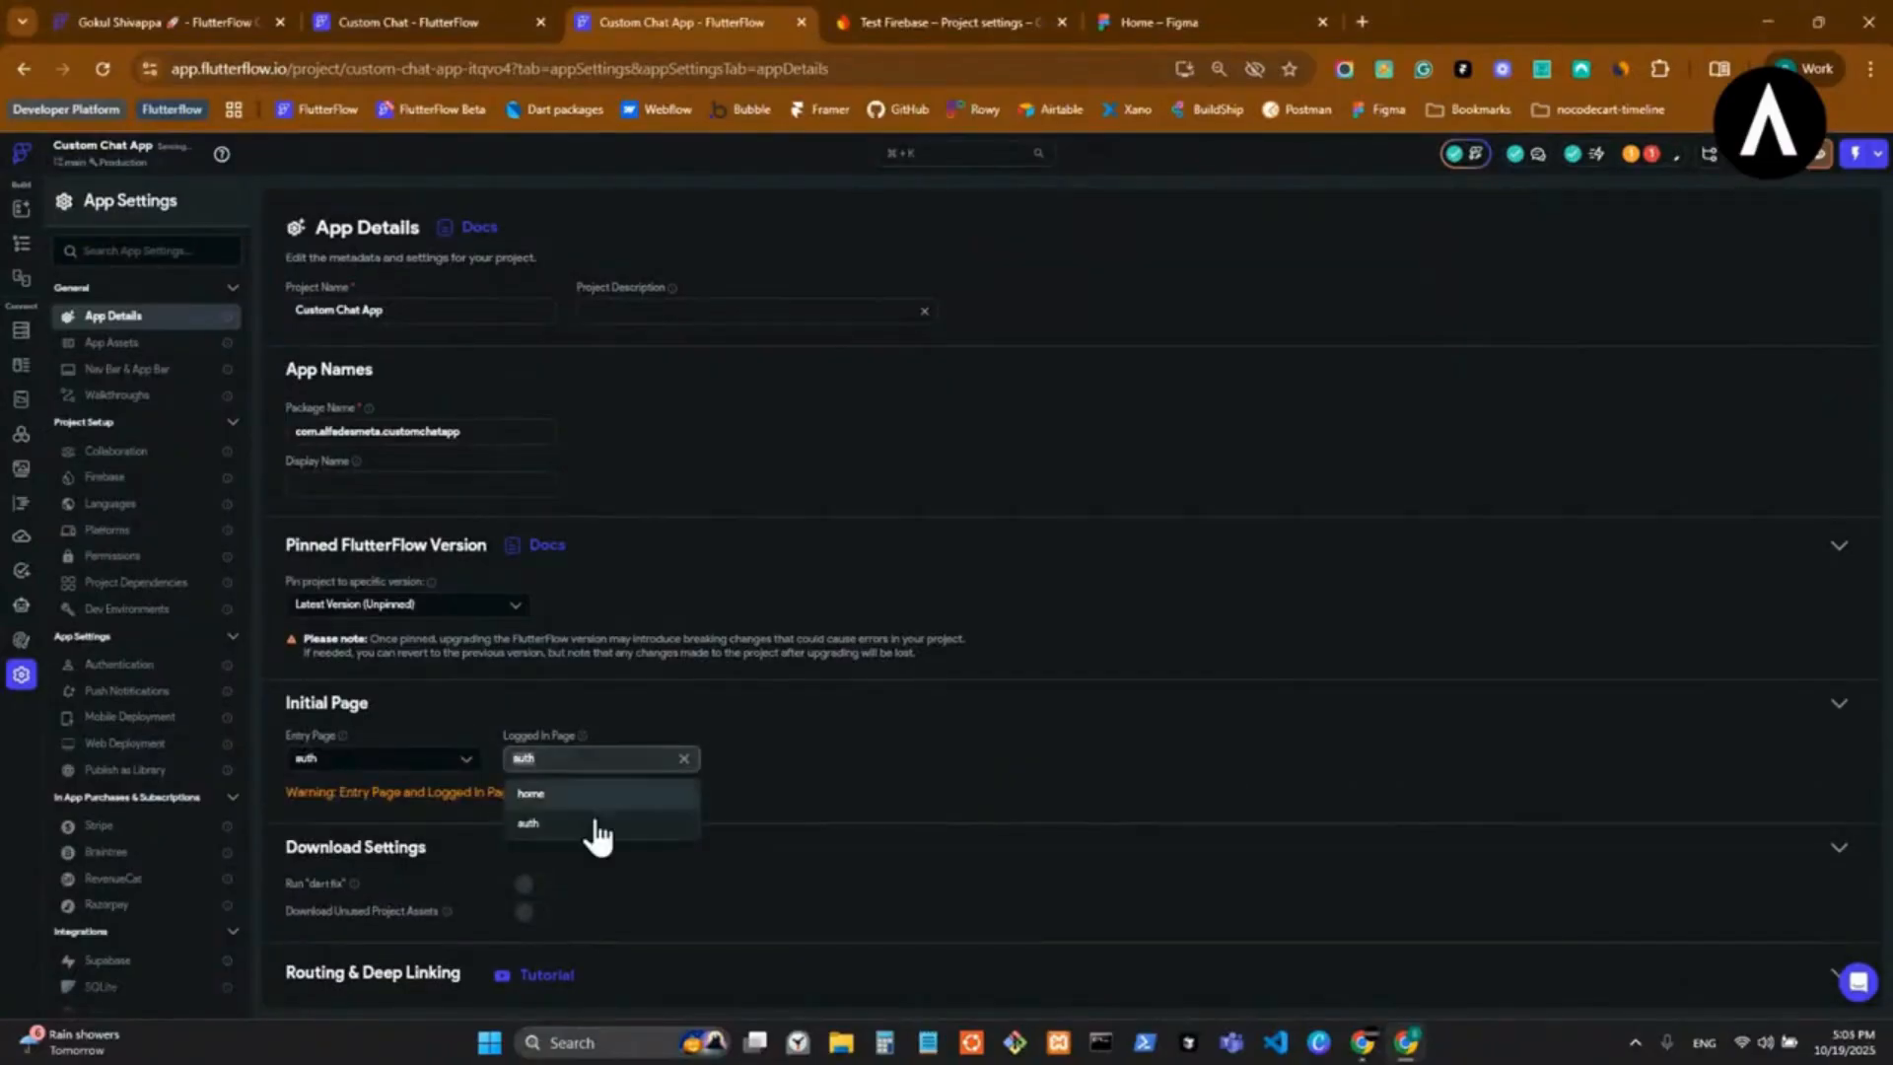
click(599, 794)
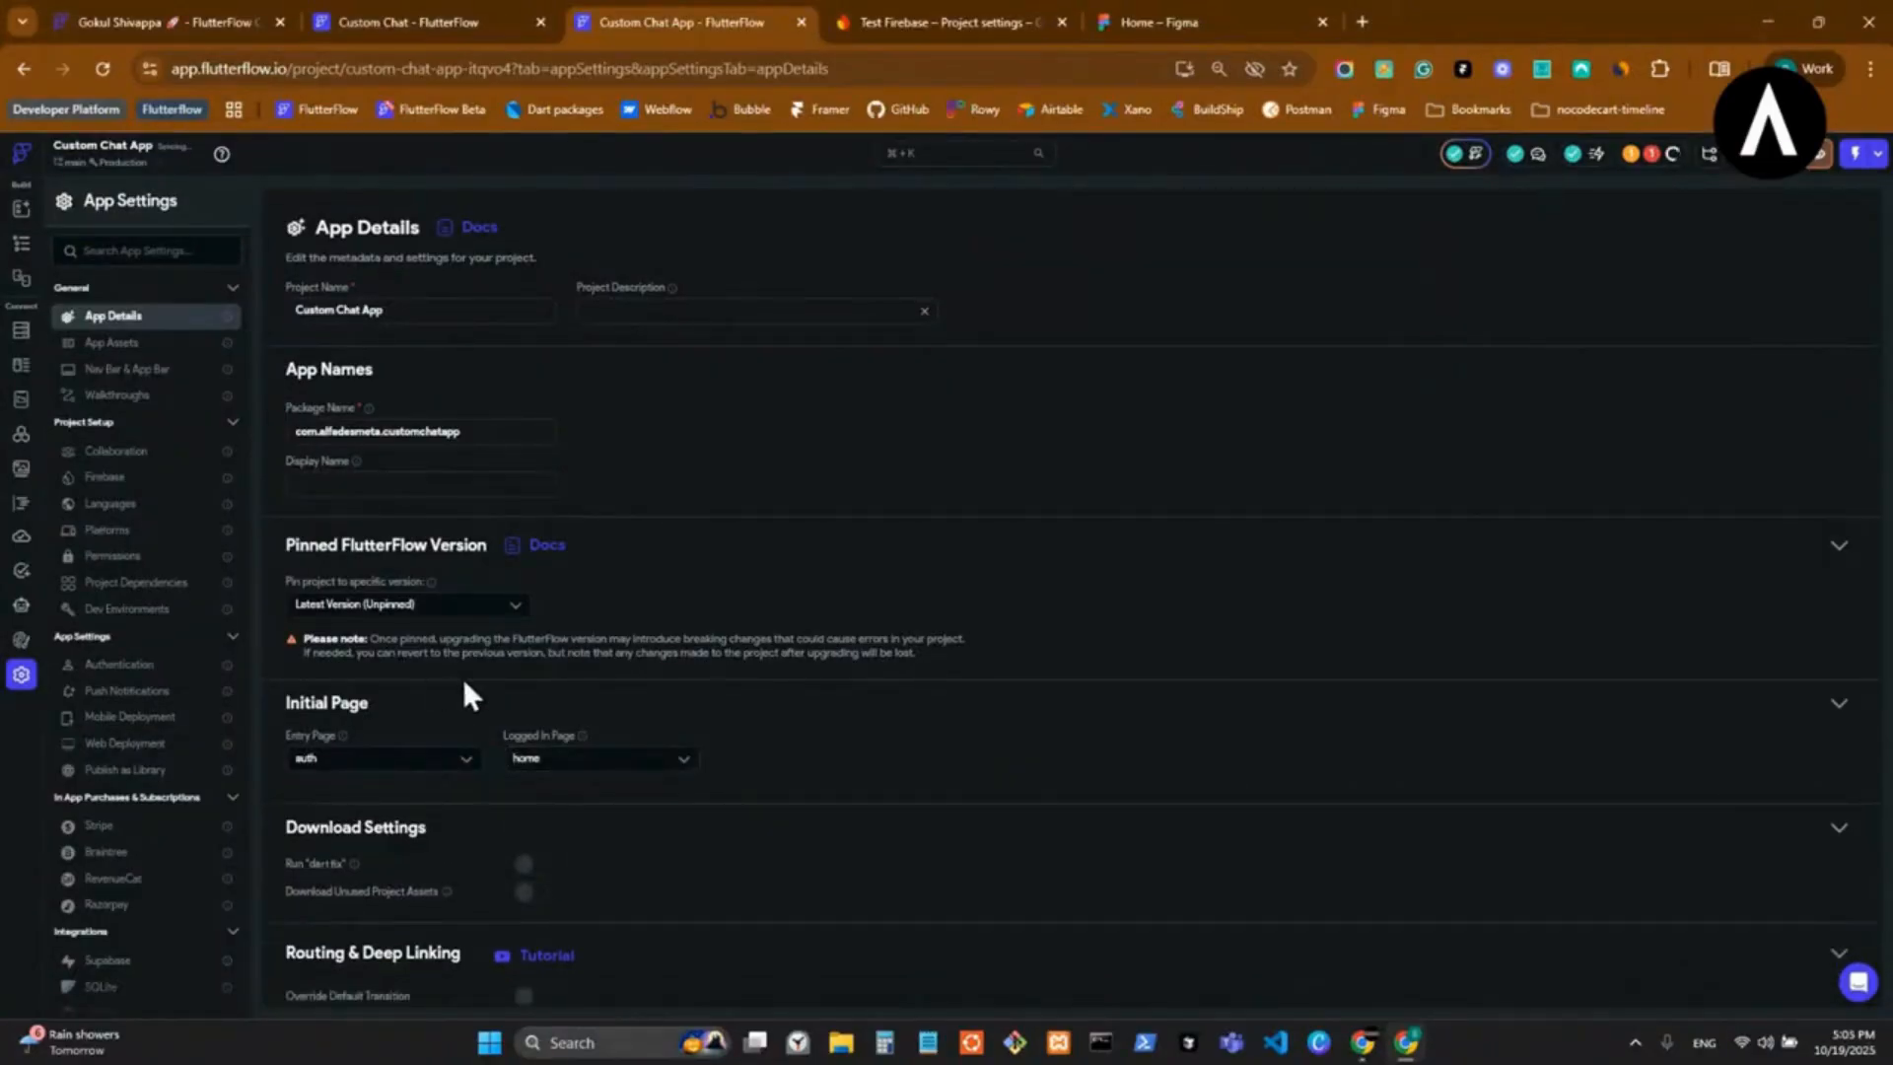
Regenerate the config files for the connected Firebase project.
click(134, 482)
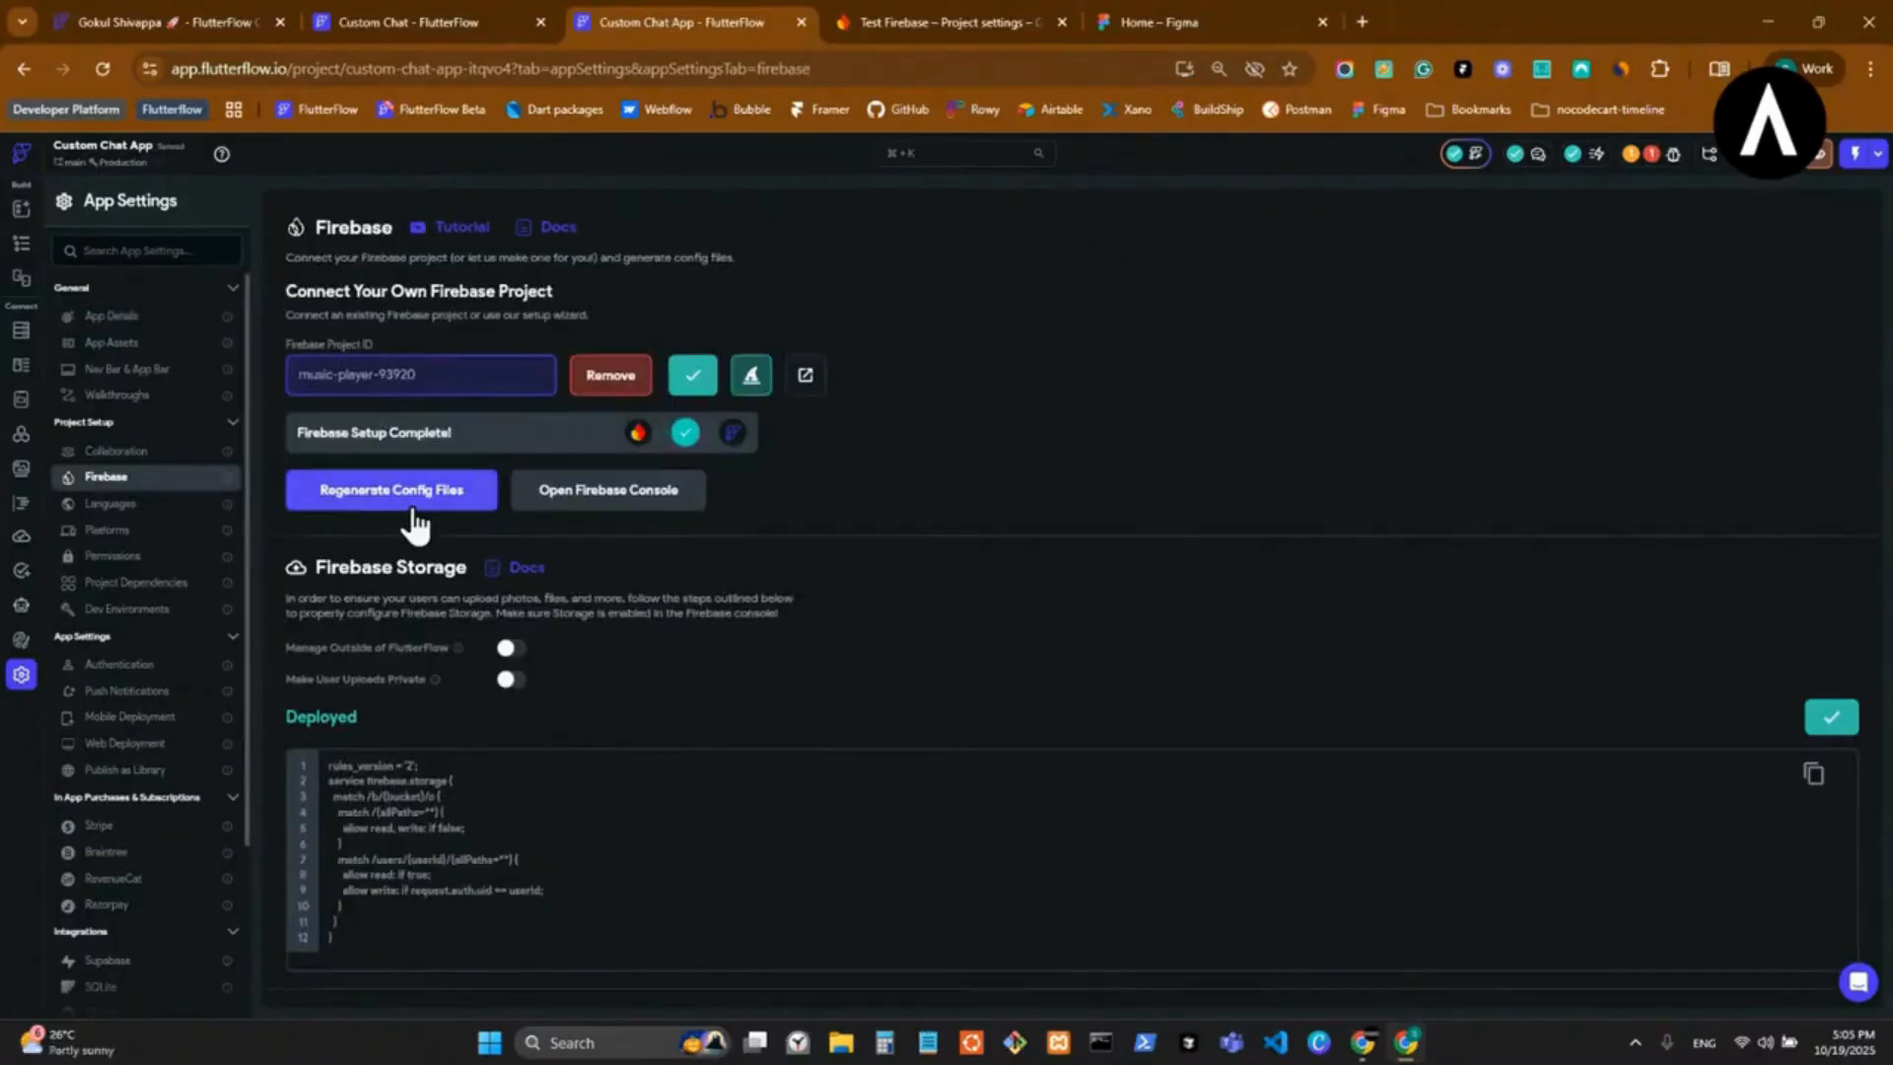
click(471, 501)
click(1040, 779)
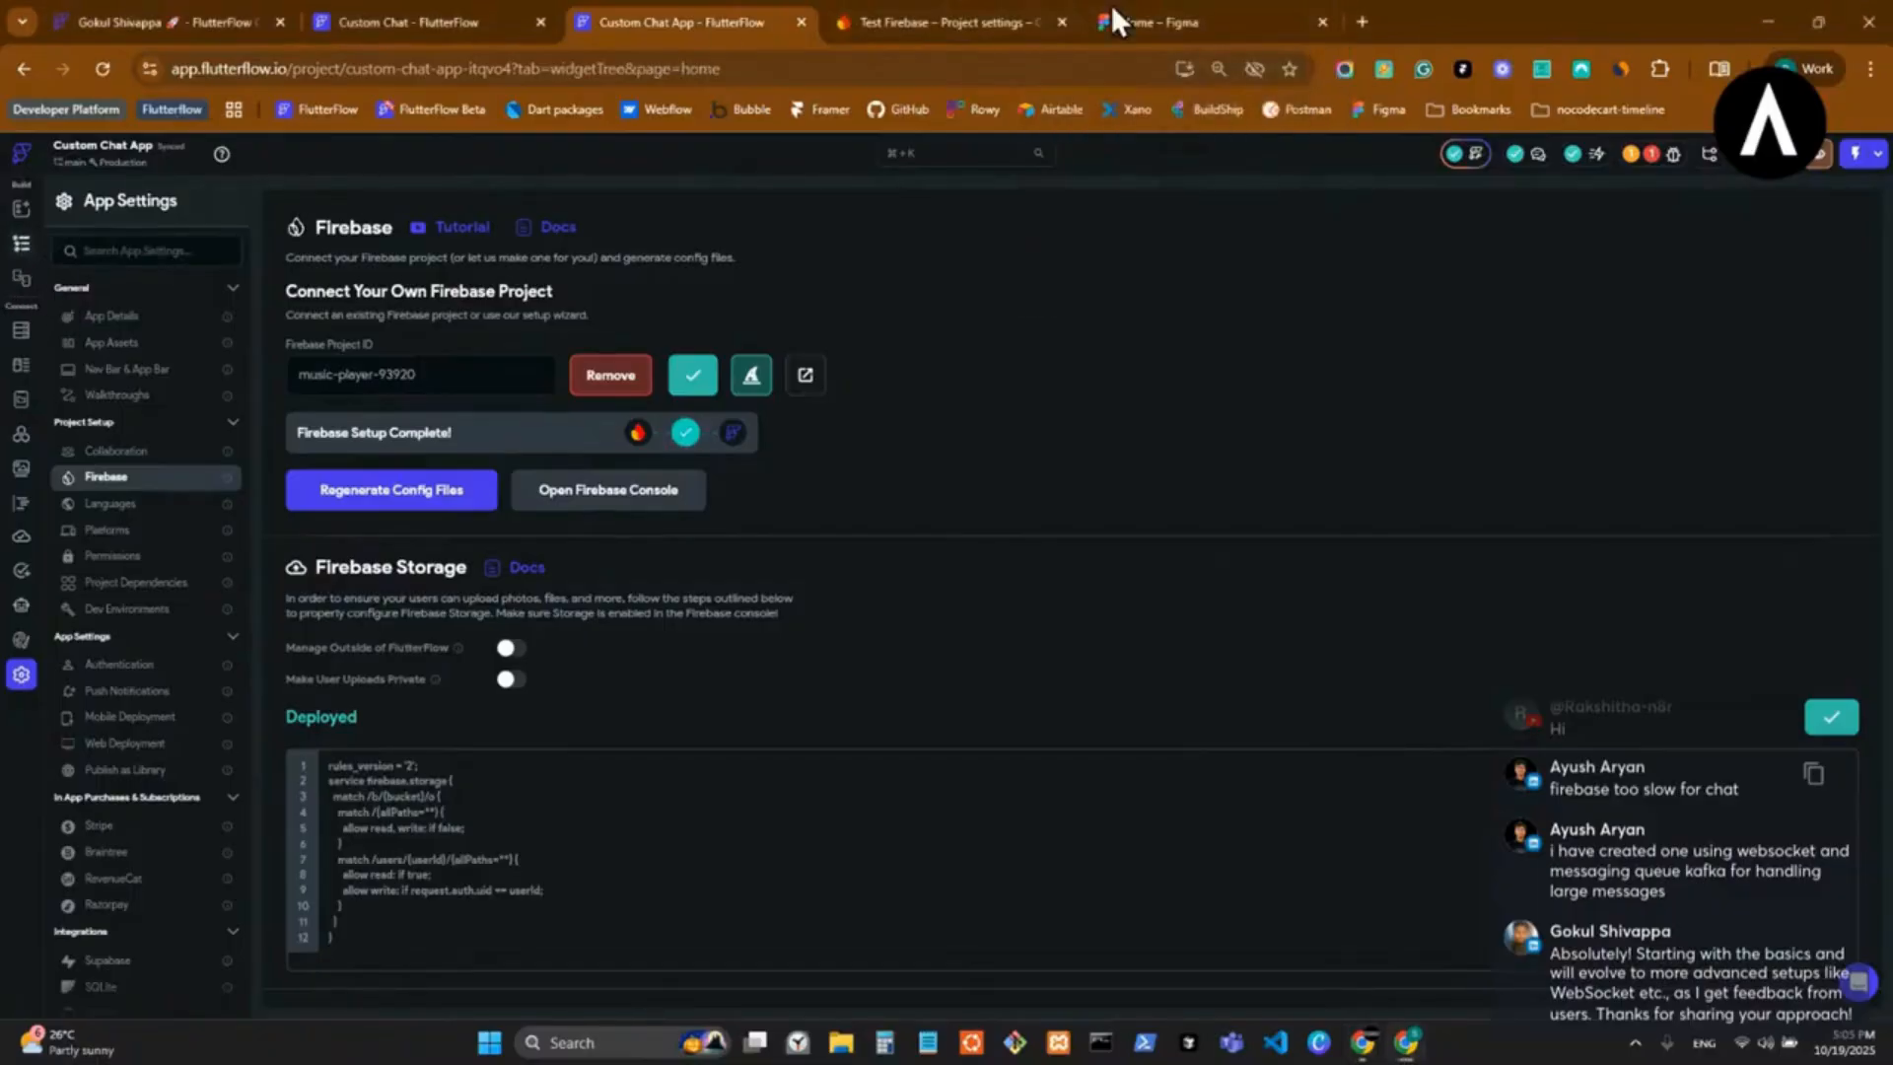
Switch to Figma and look through the recently viewed design files.
click(1175, 20)
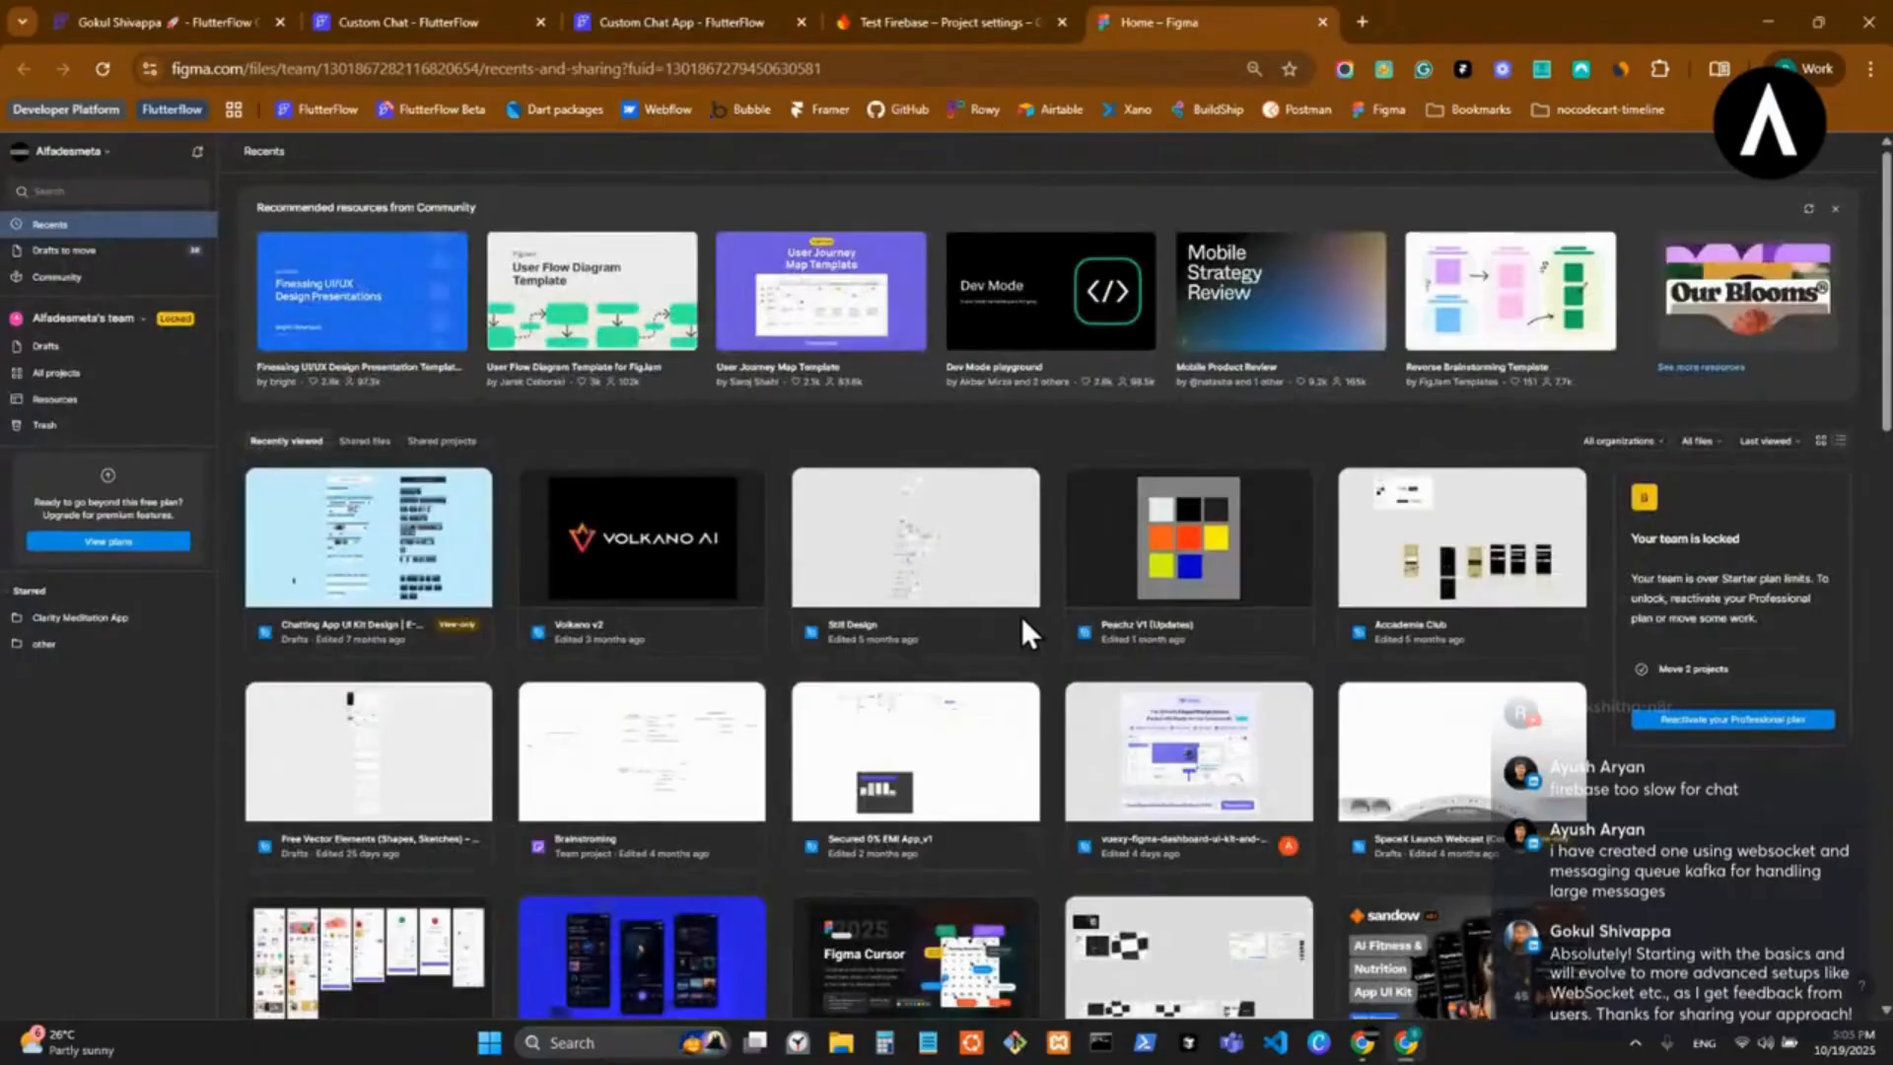
scroll(1022, 617, down, 2)
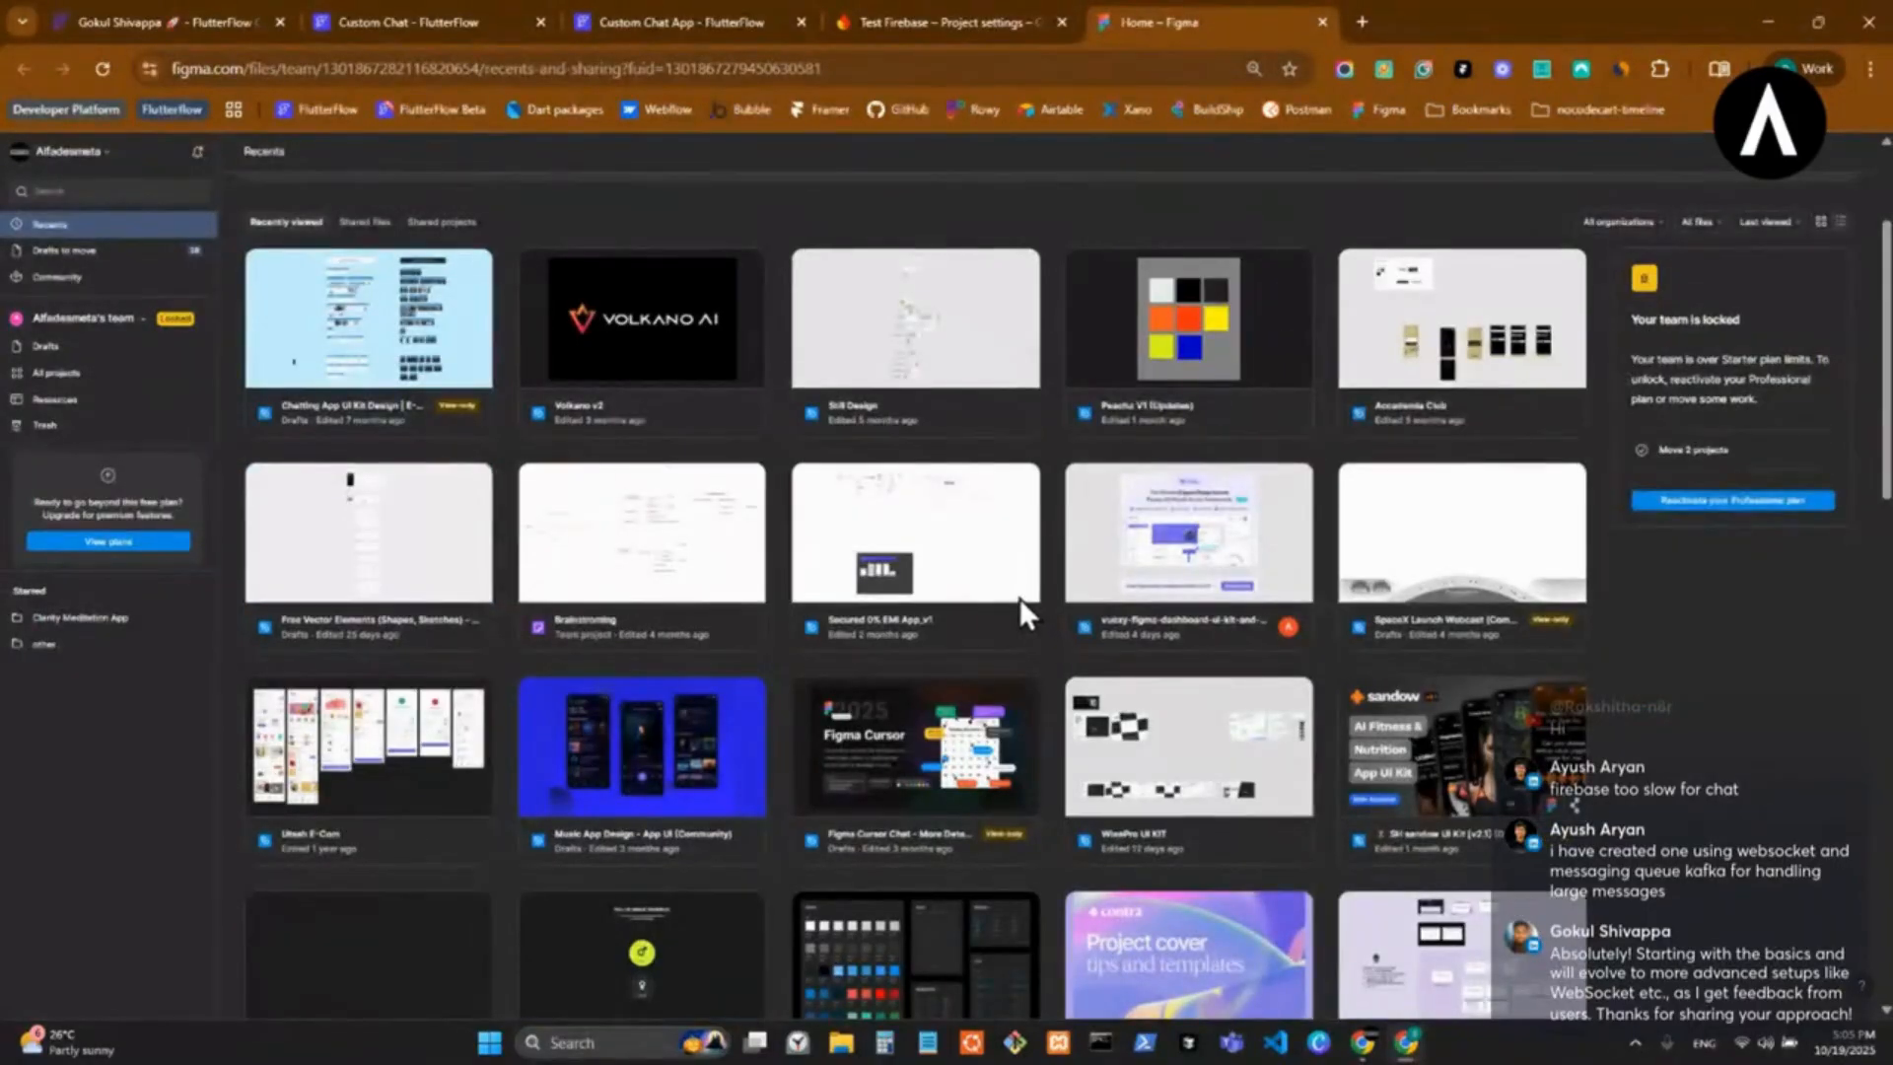
scroll(1019, 597, down, 1)
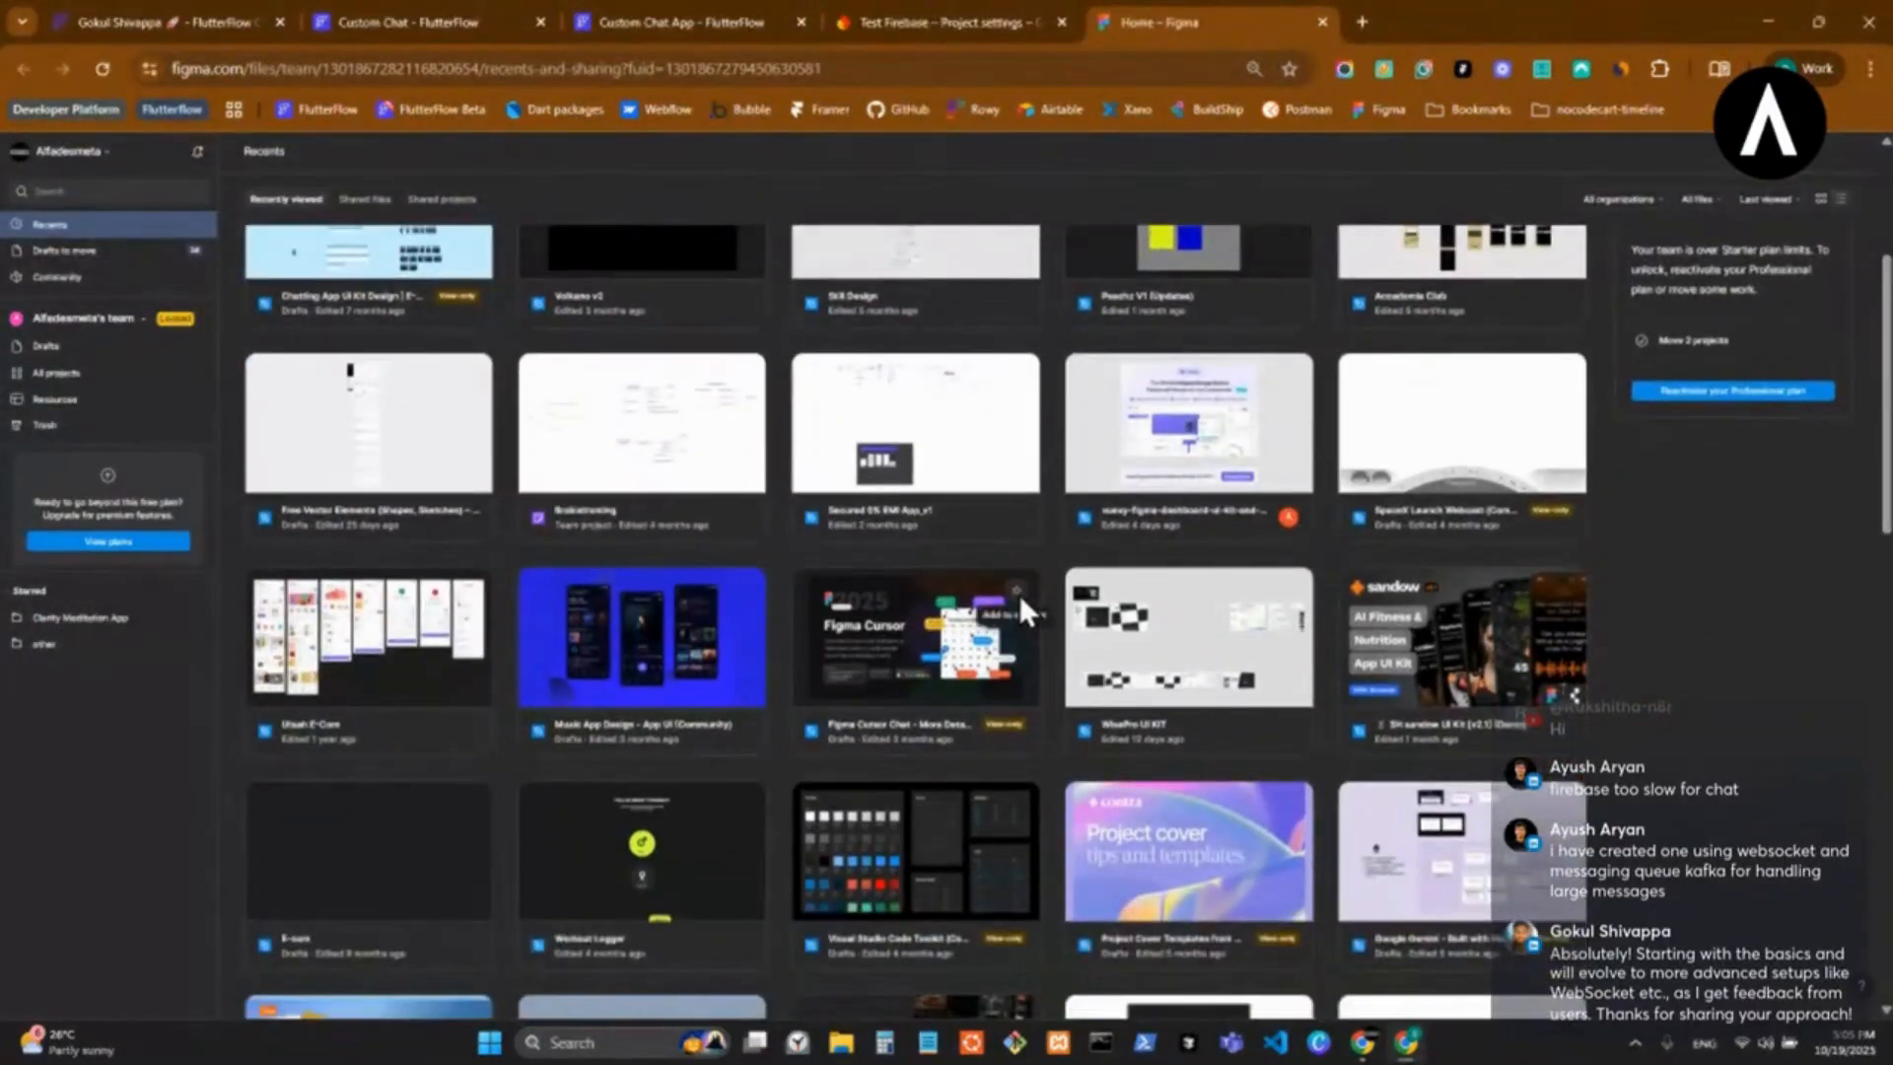
scroll(1020, 594, up, 3)
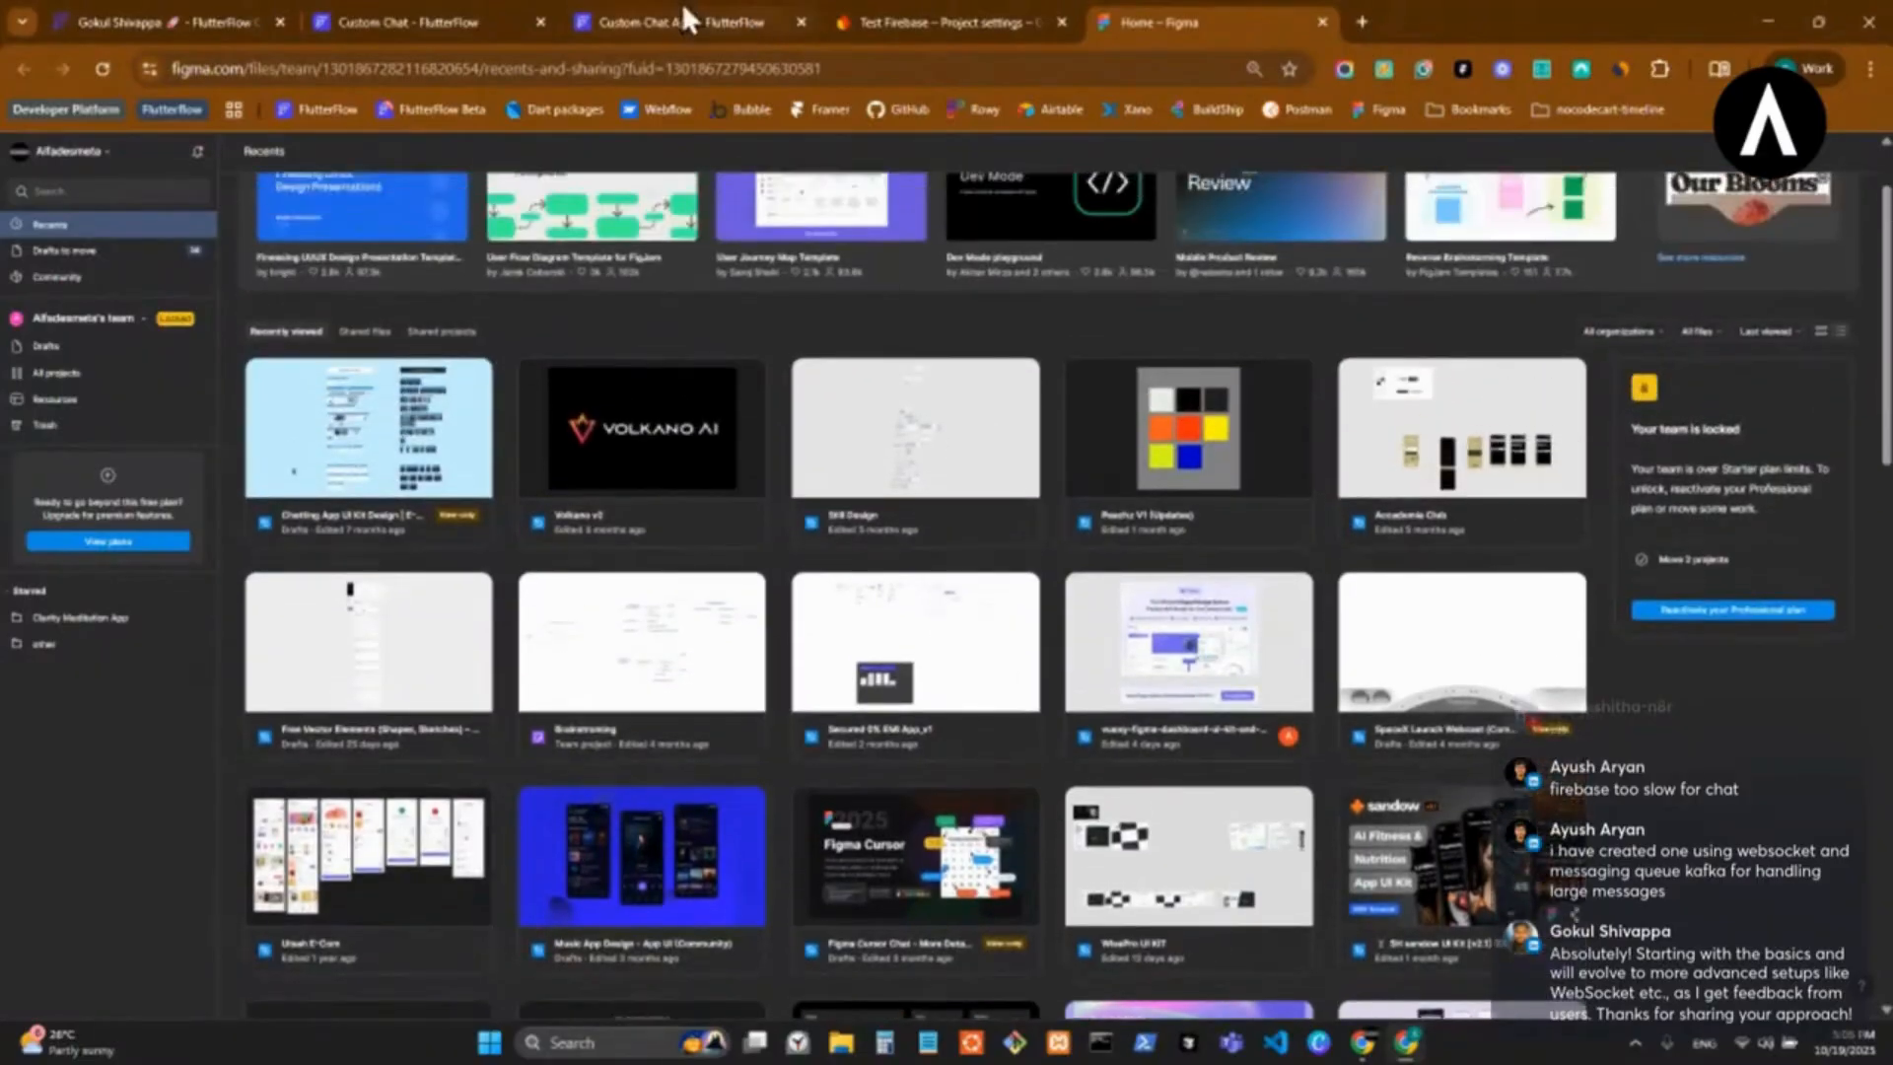
Switch to the Custom Chat project in FlutterFlow and view its chats page.
click(683, 18)
click(373, 4)
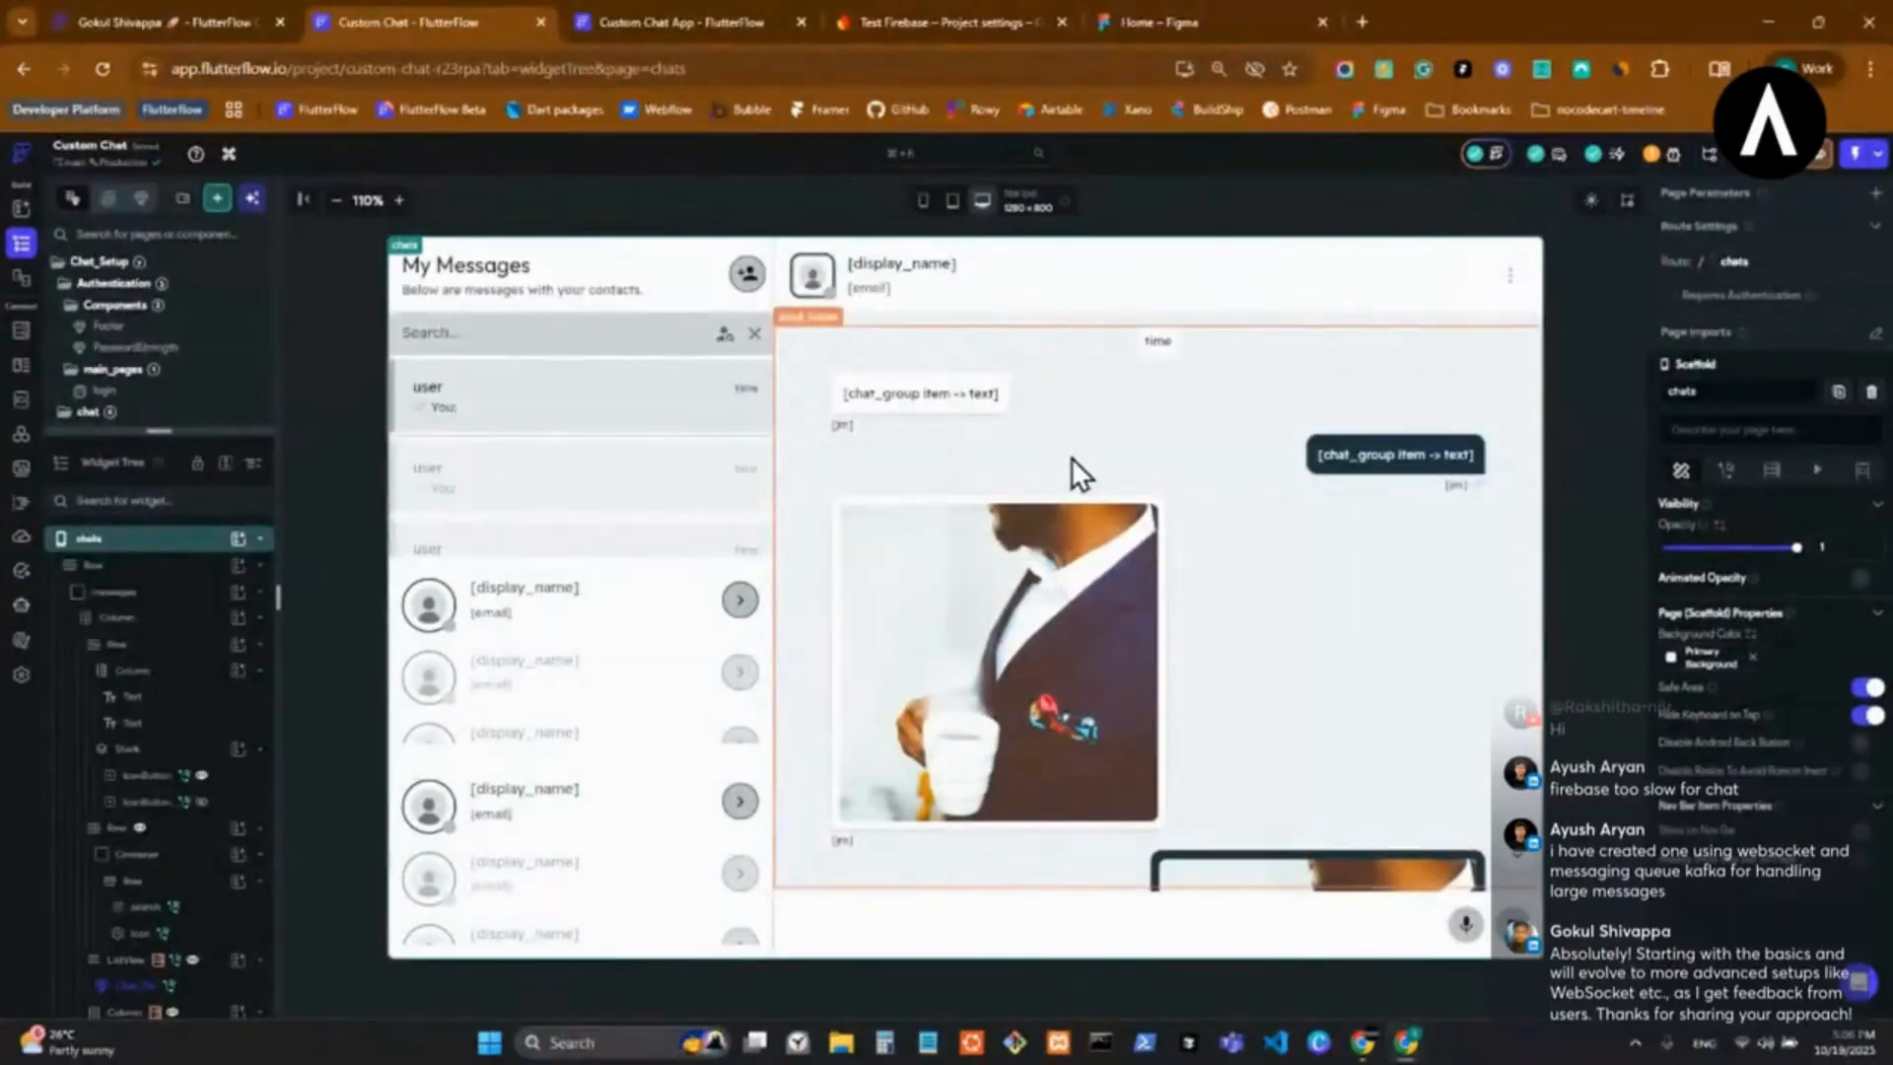
click(1197, 18)
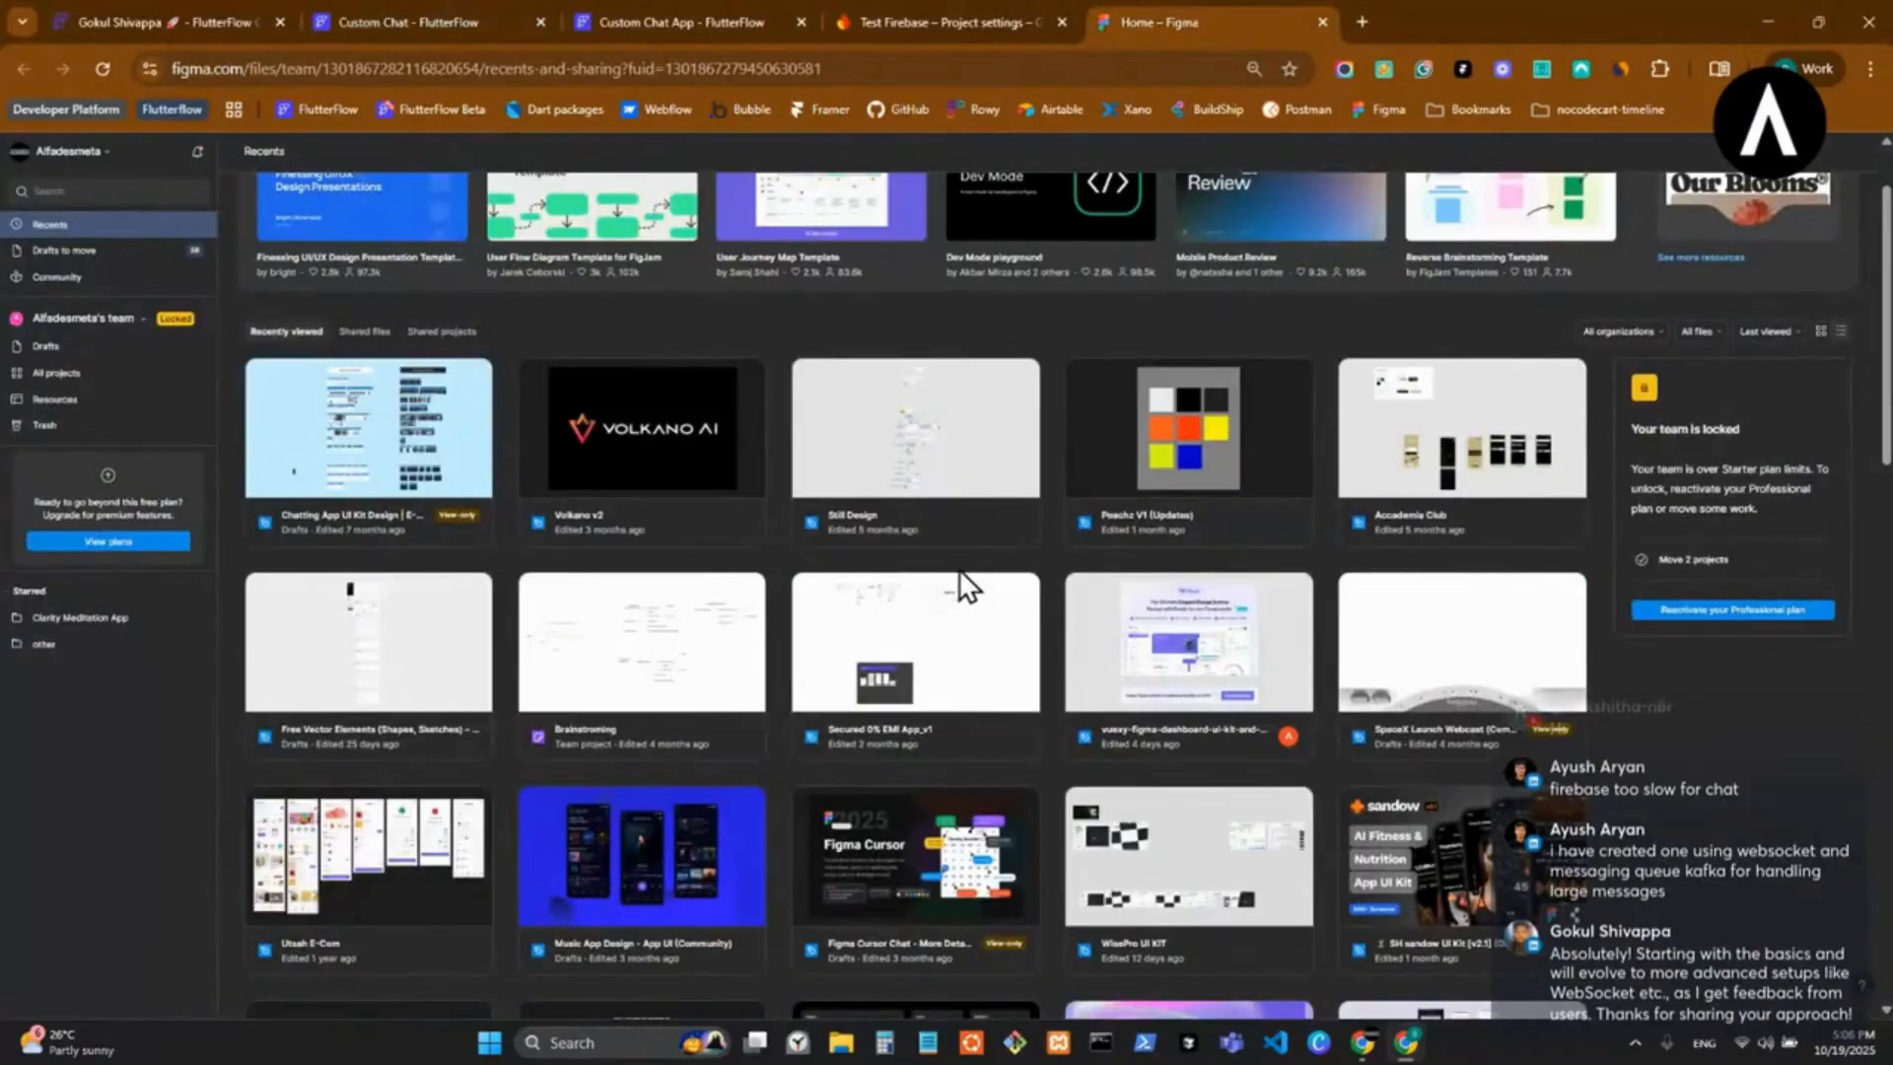
scroll(822, 562, up, 1)
click(99, 157)
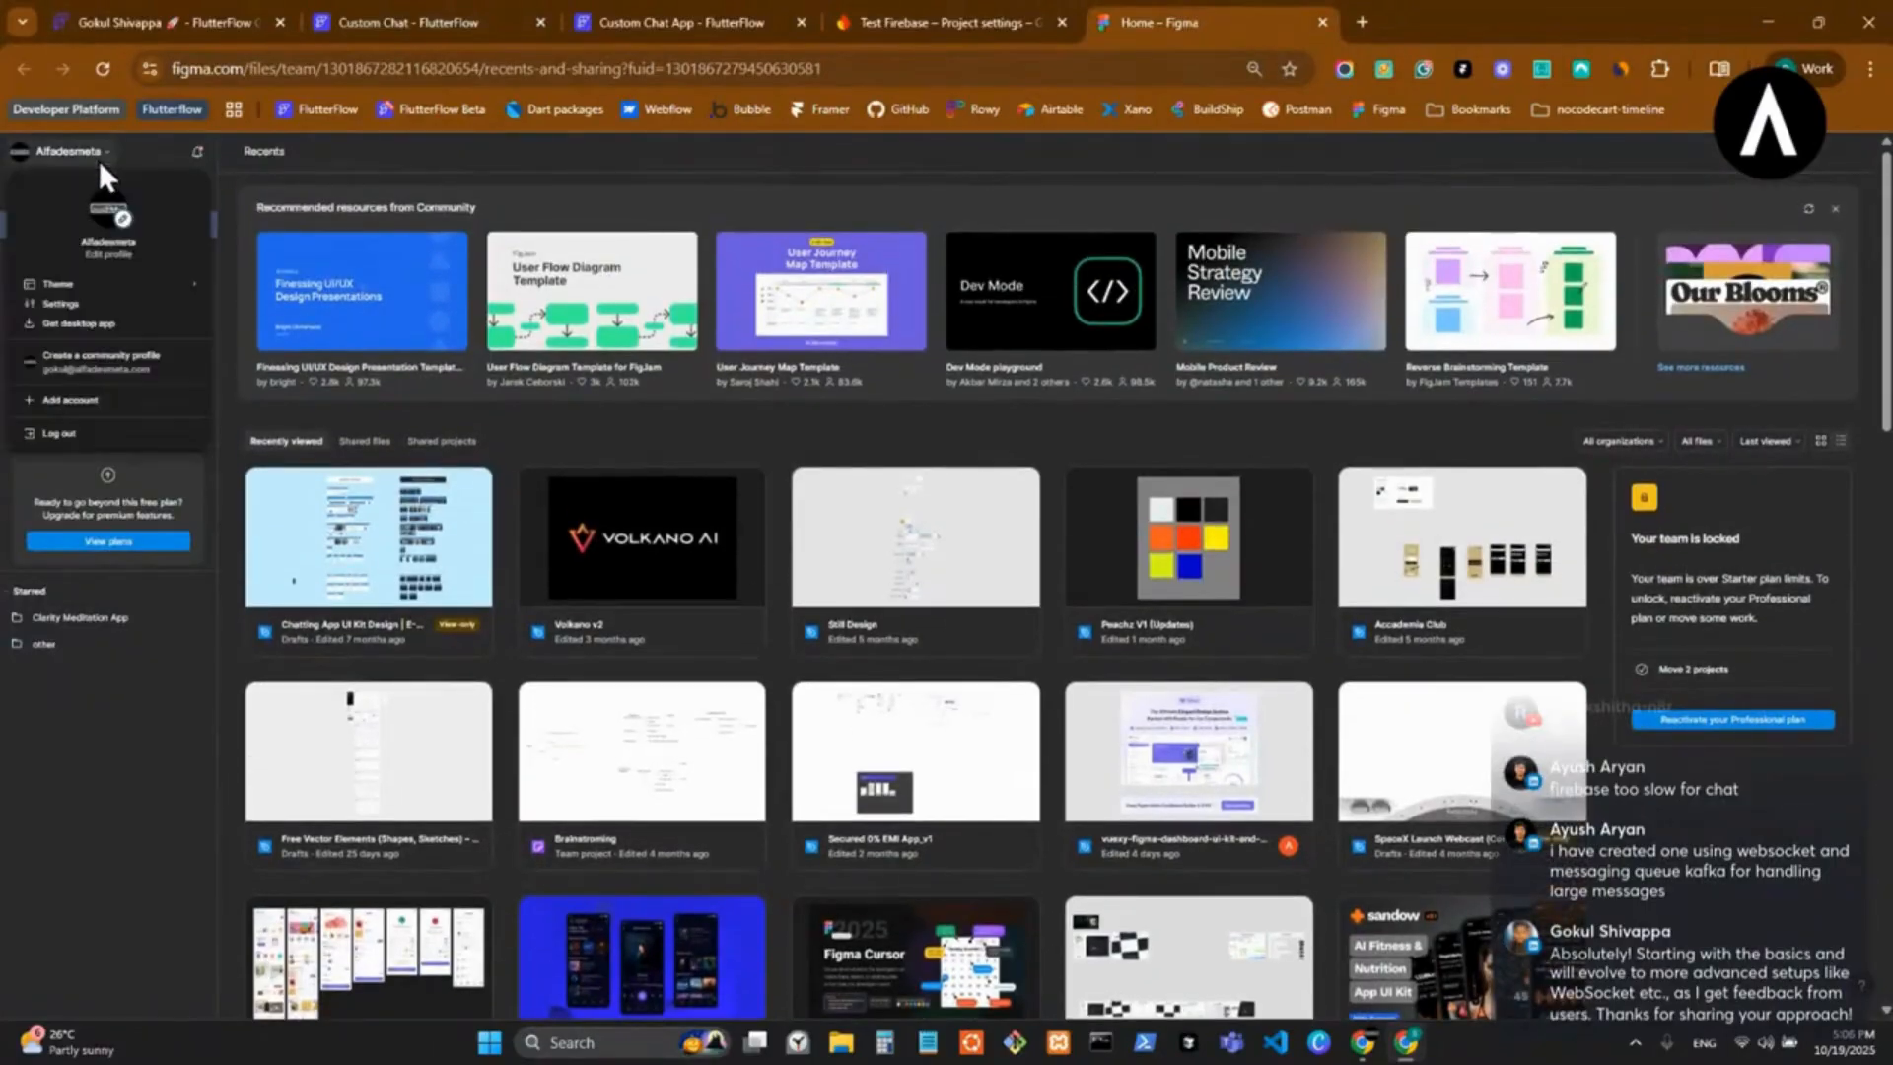
click(79, 364)
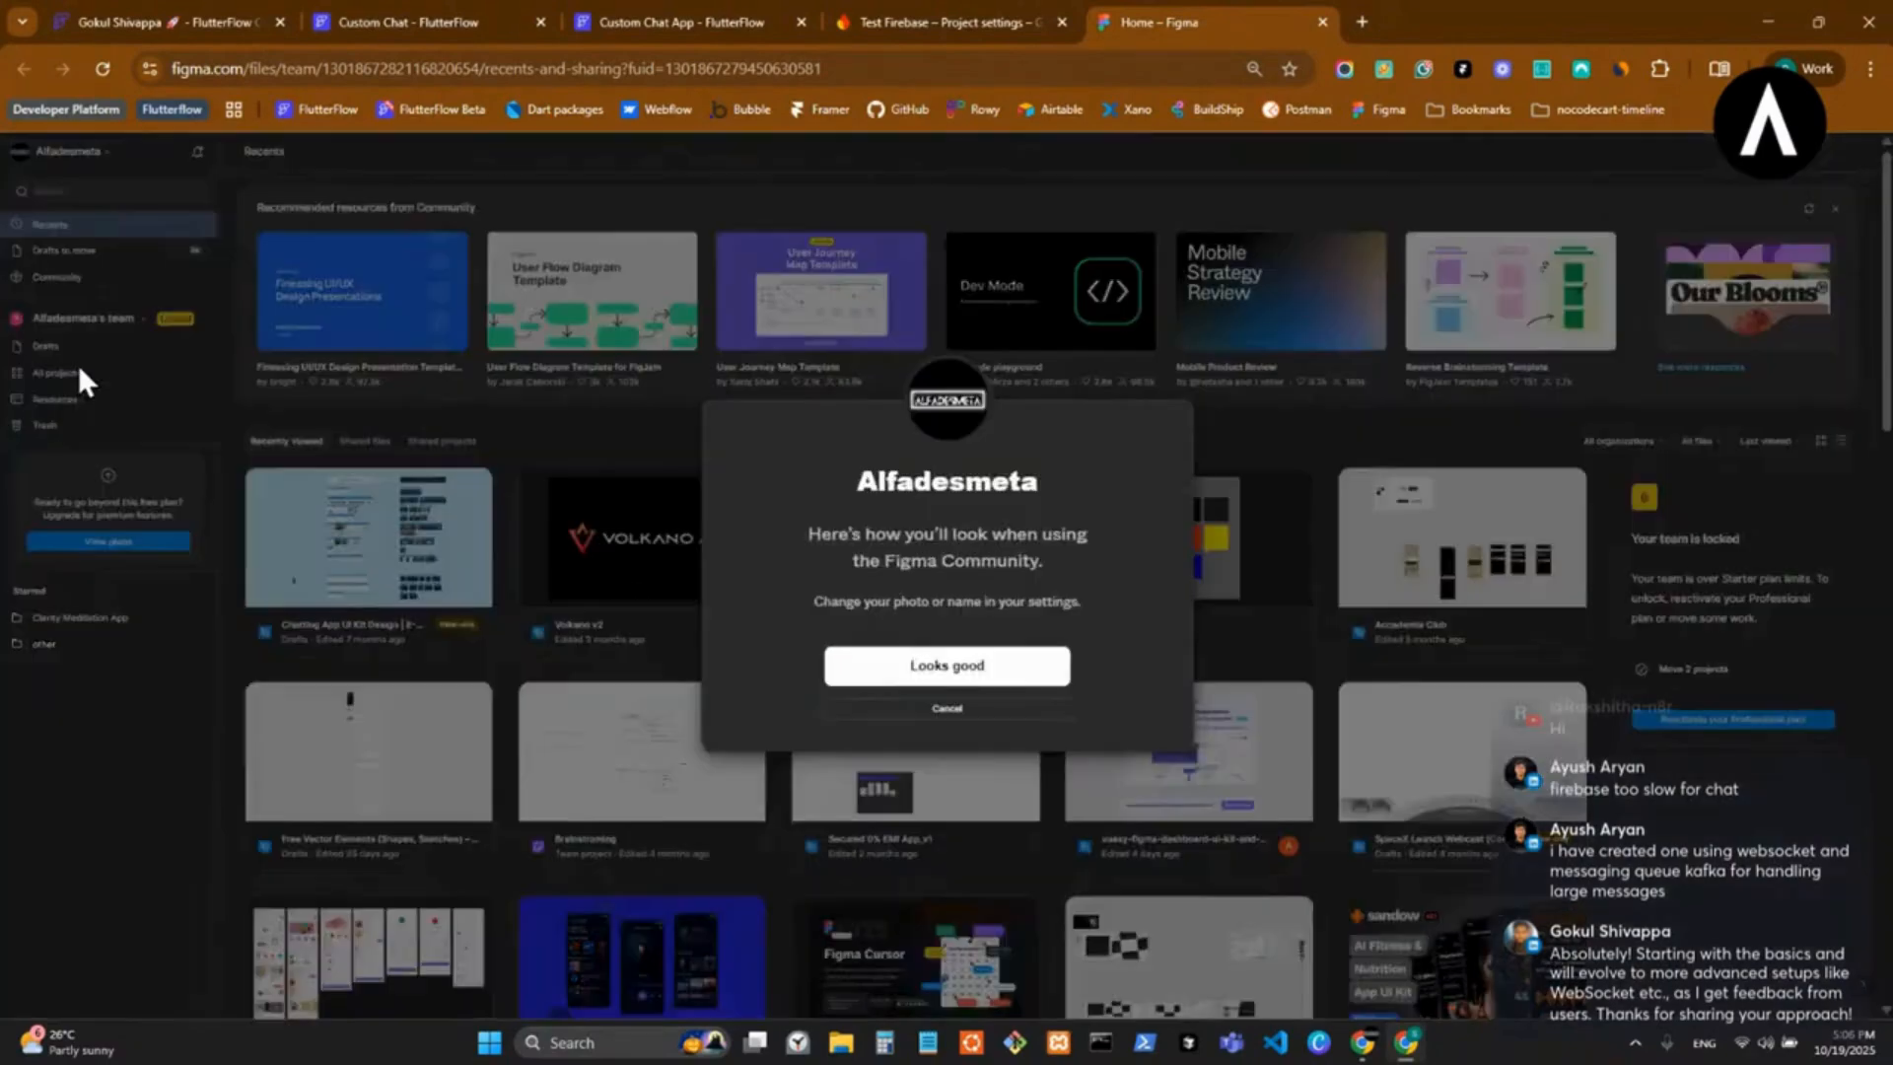
click(945, 710)
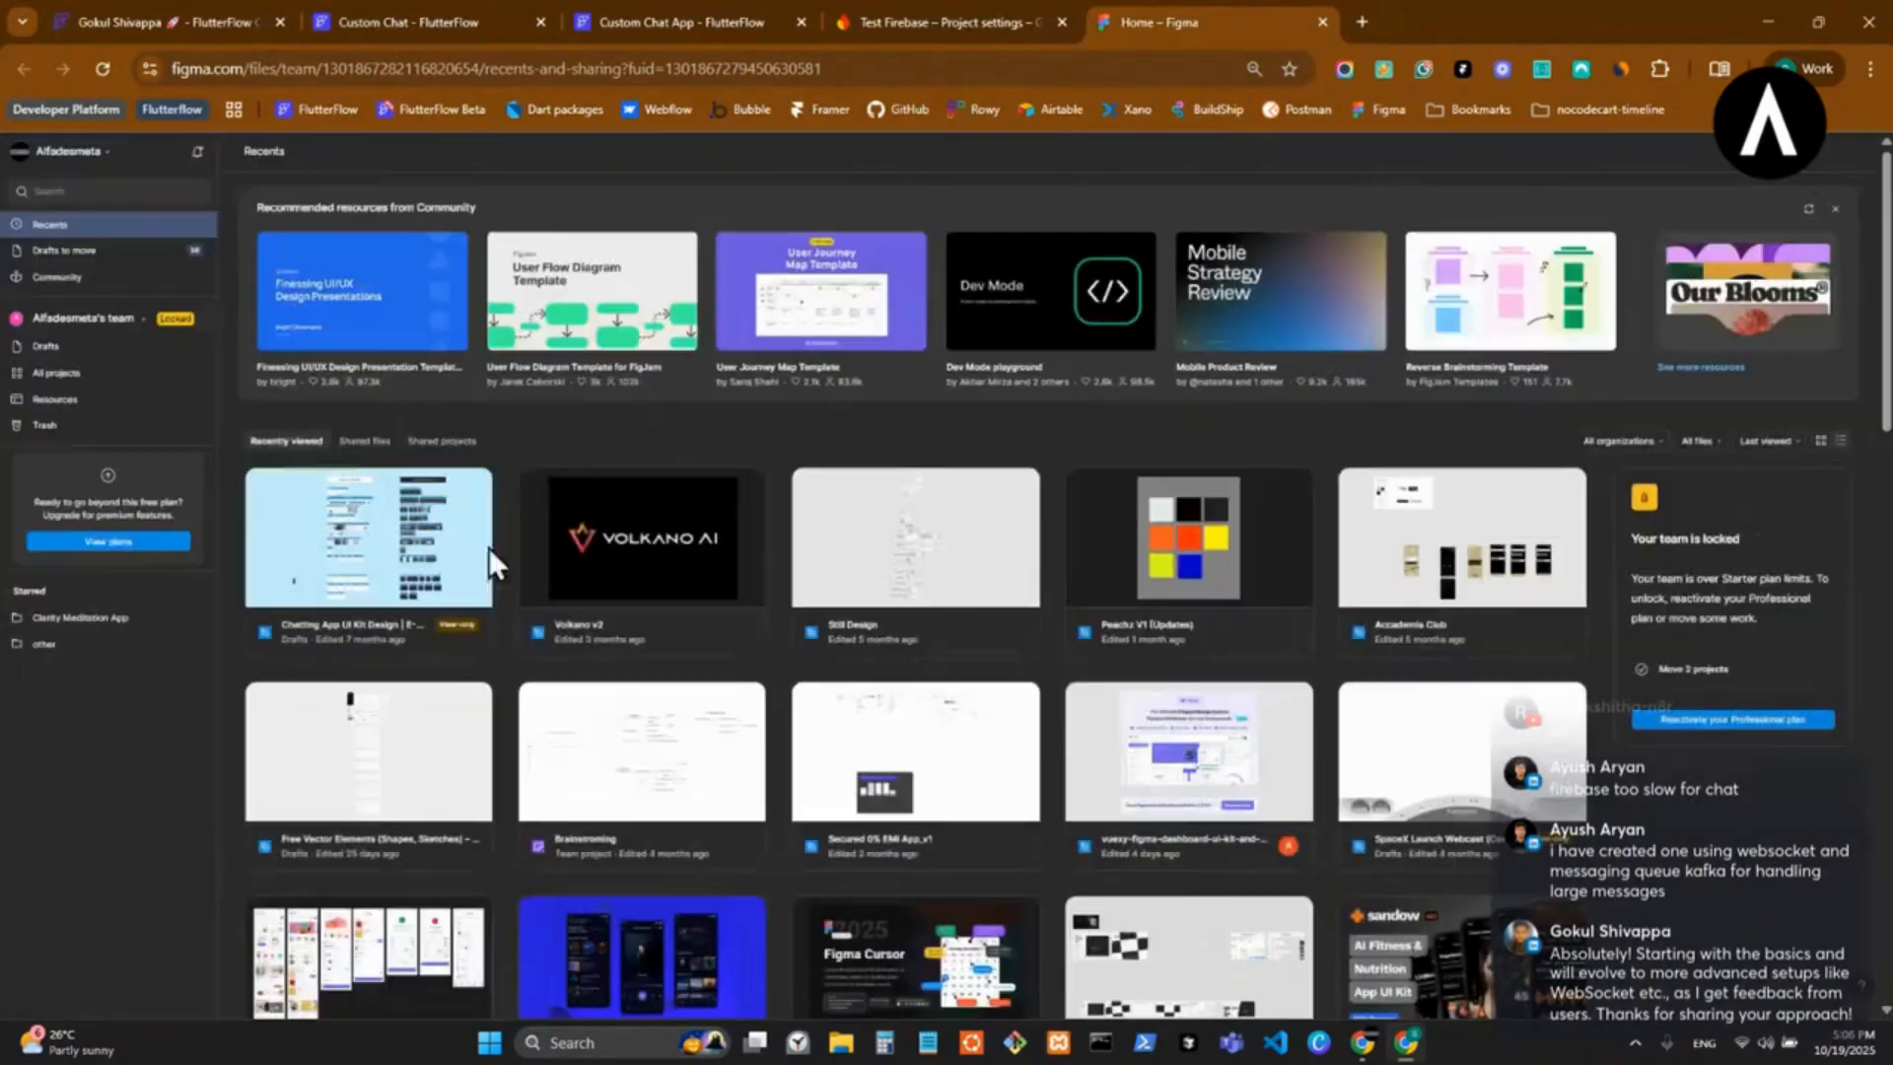
click(74, 165)
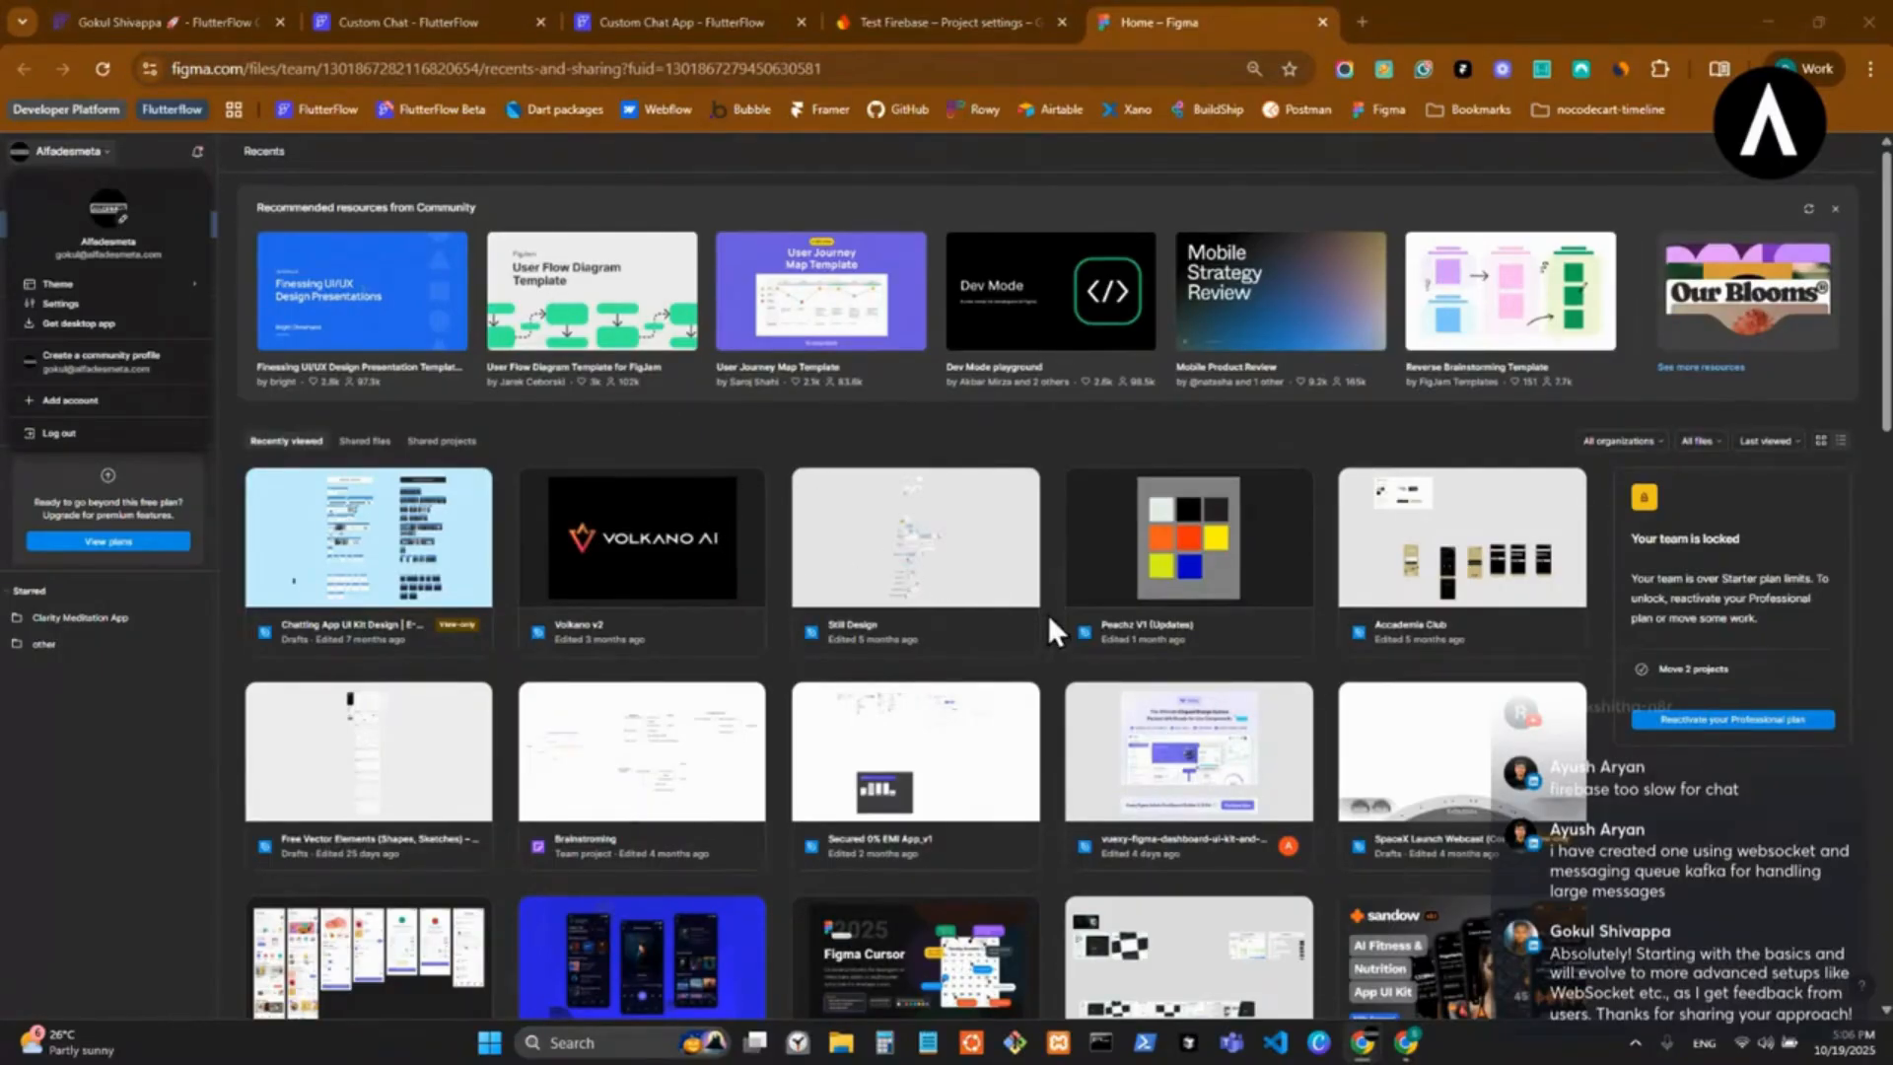
click(1457, 726)
Browse further down the recent Figma files for a chat app design.
scroll(1457, 726, down, 4)
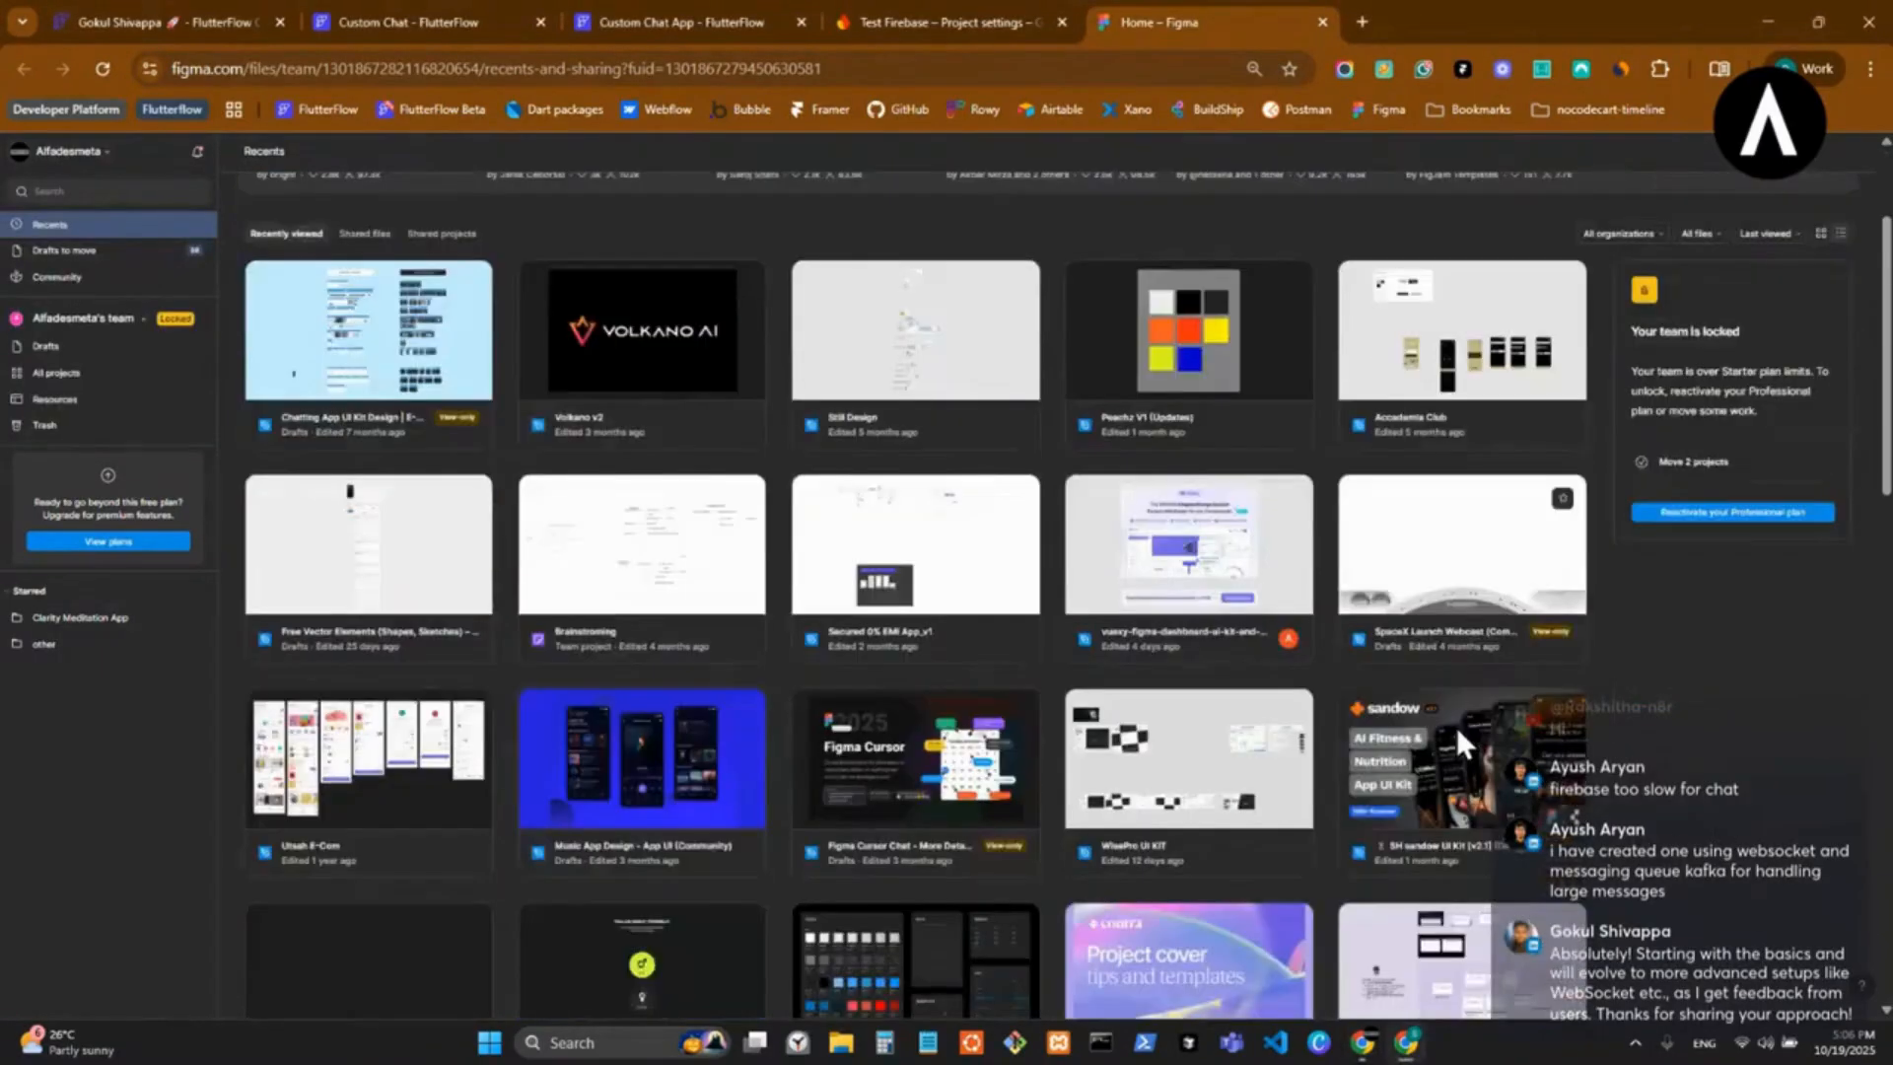
scroll(991, 532, down, 5)
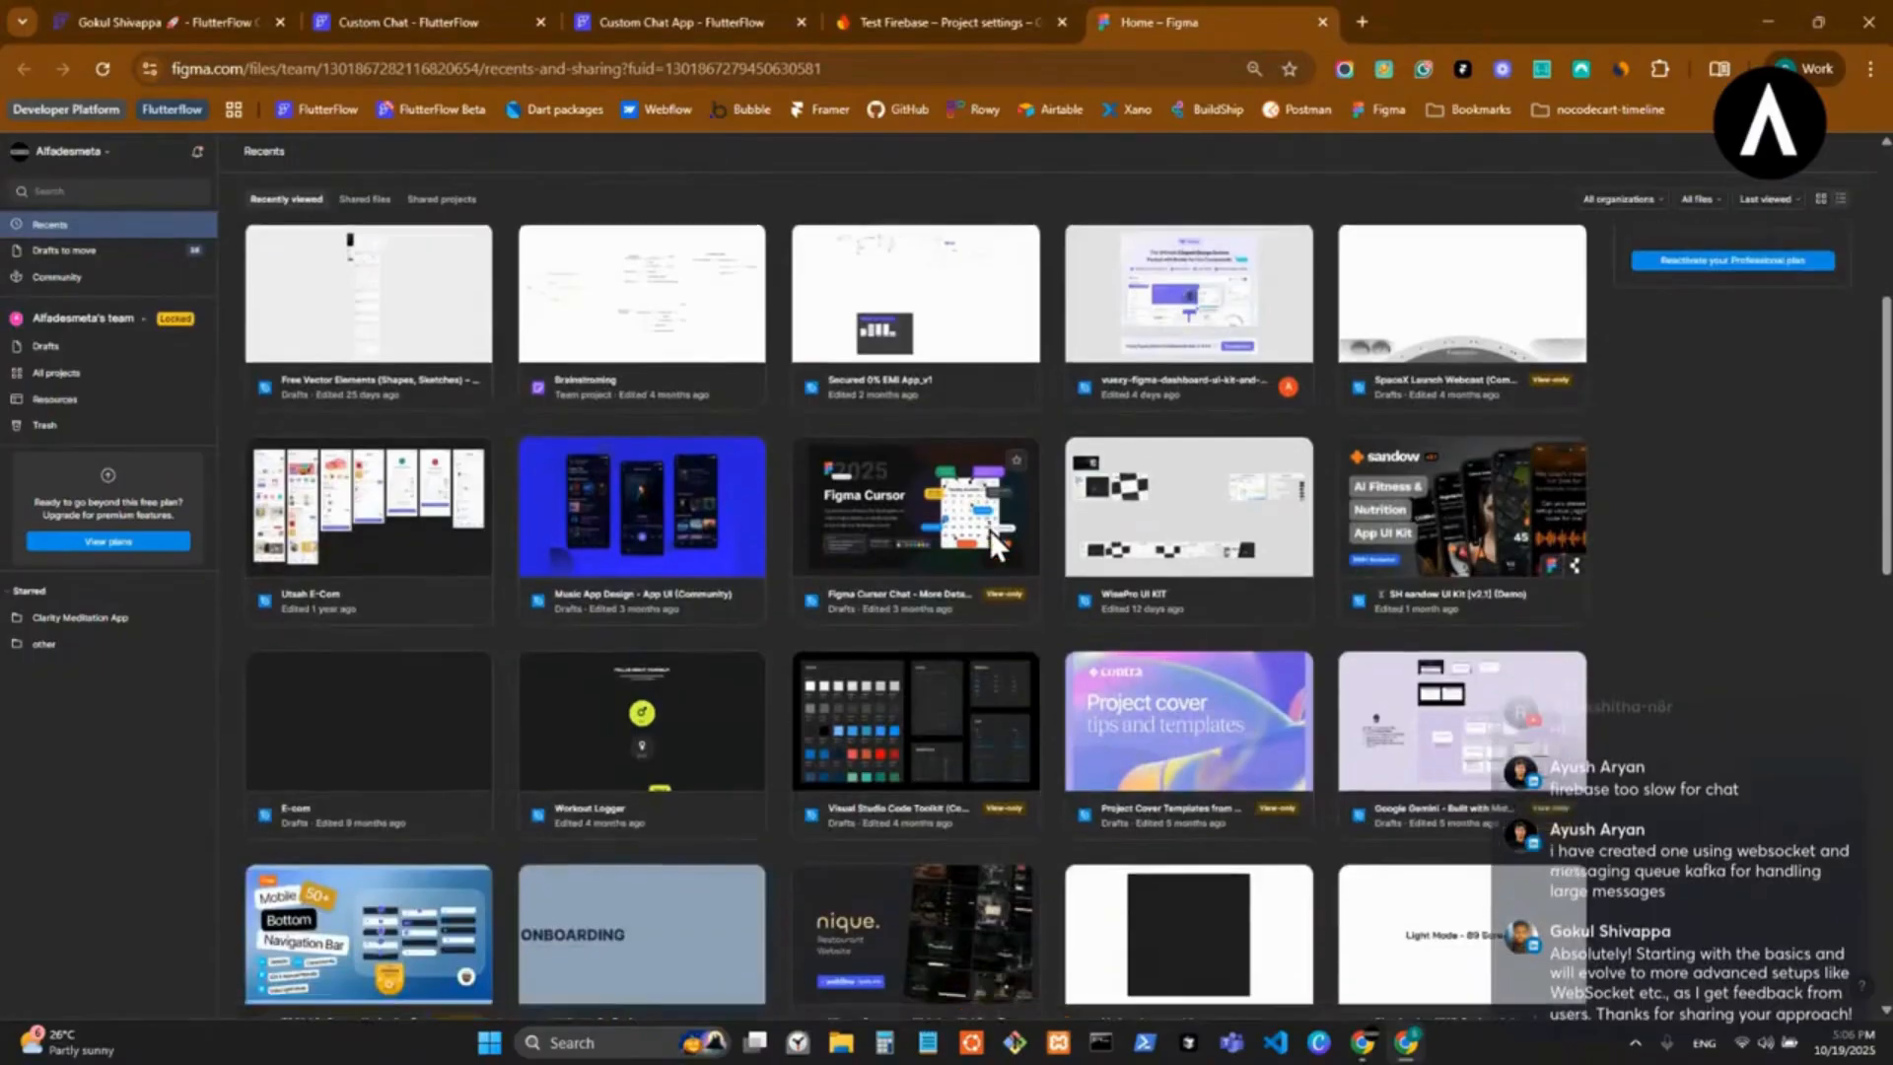
scroll(991, 533, up, 10)
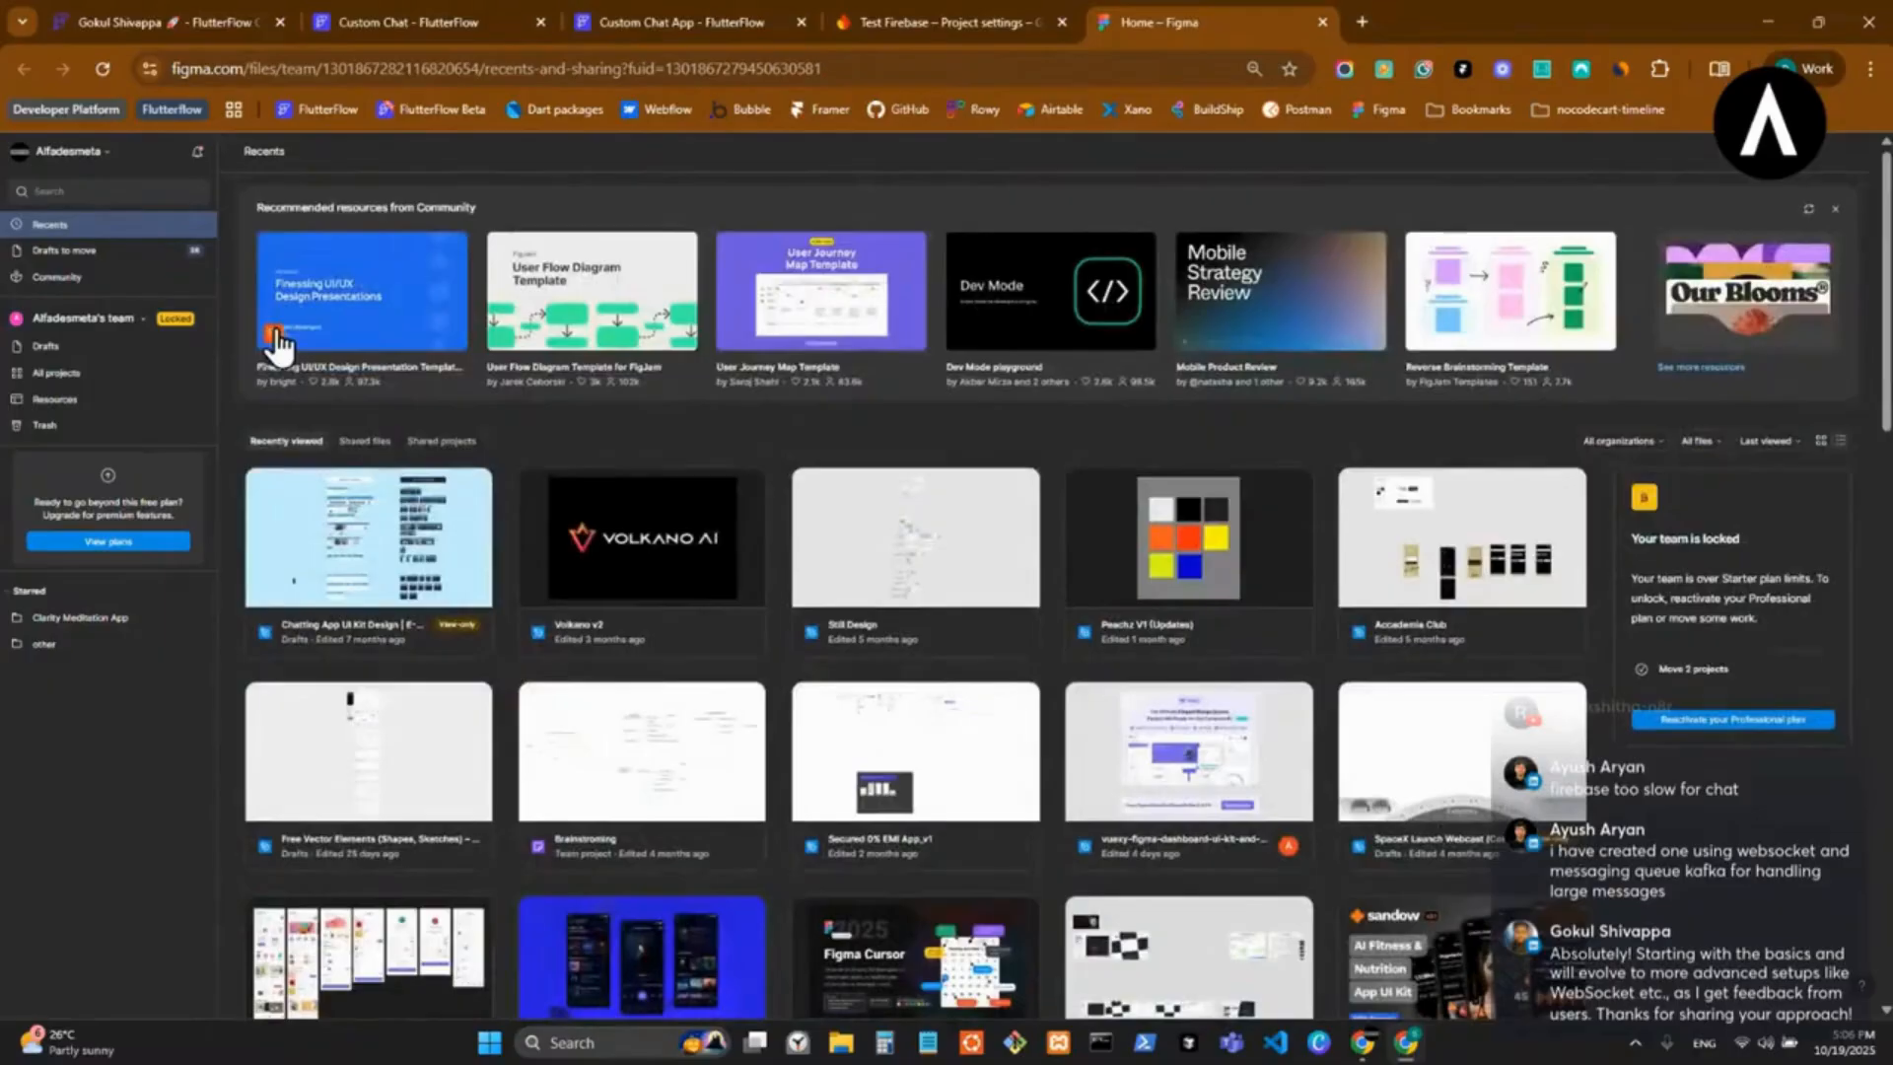
click(97, 158)
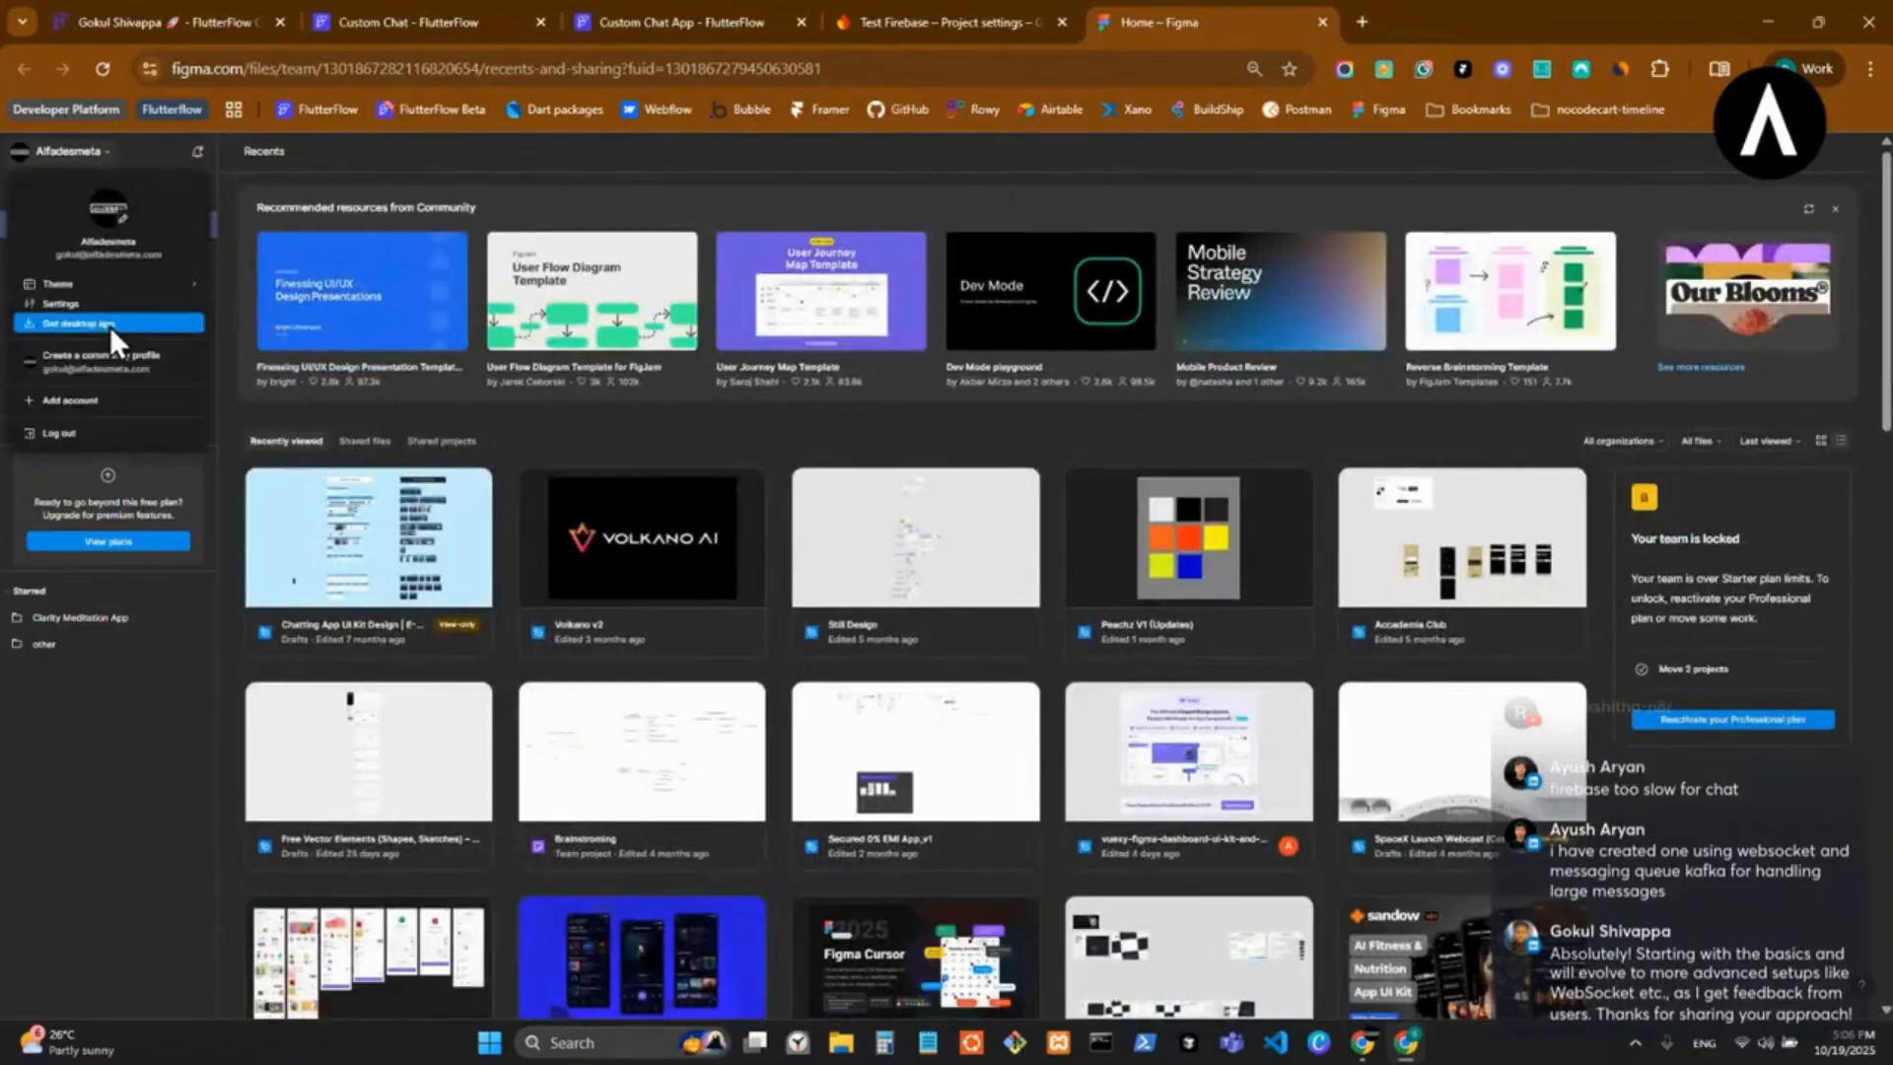
click(98, 398)
drag(1430, 22, 1892, 39)
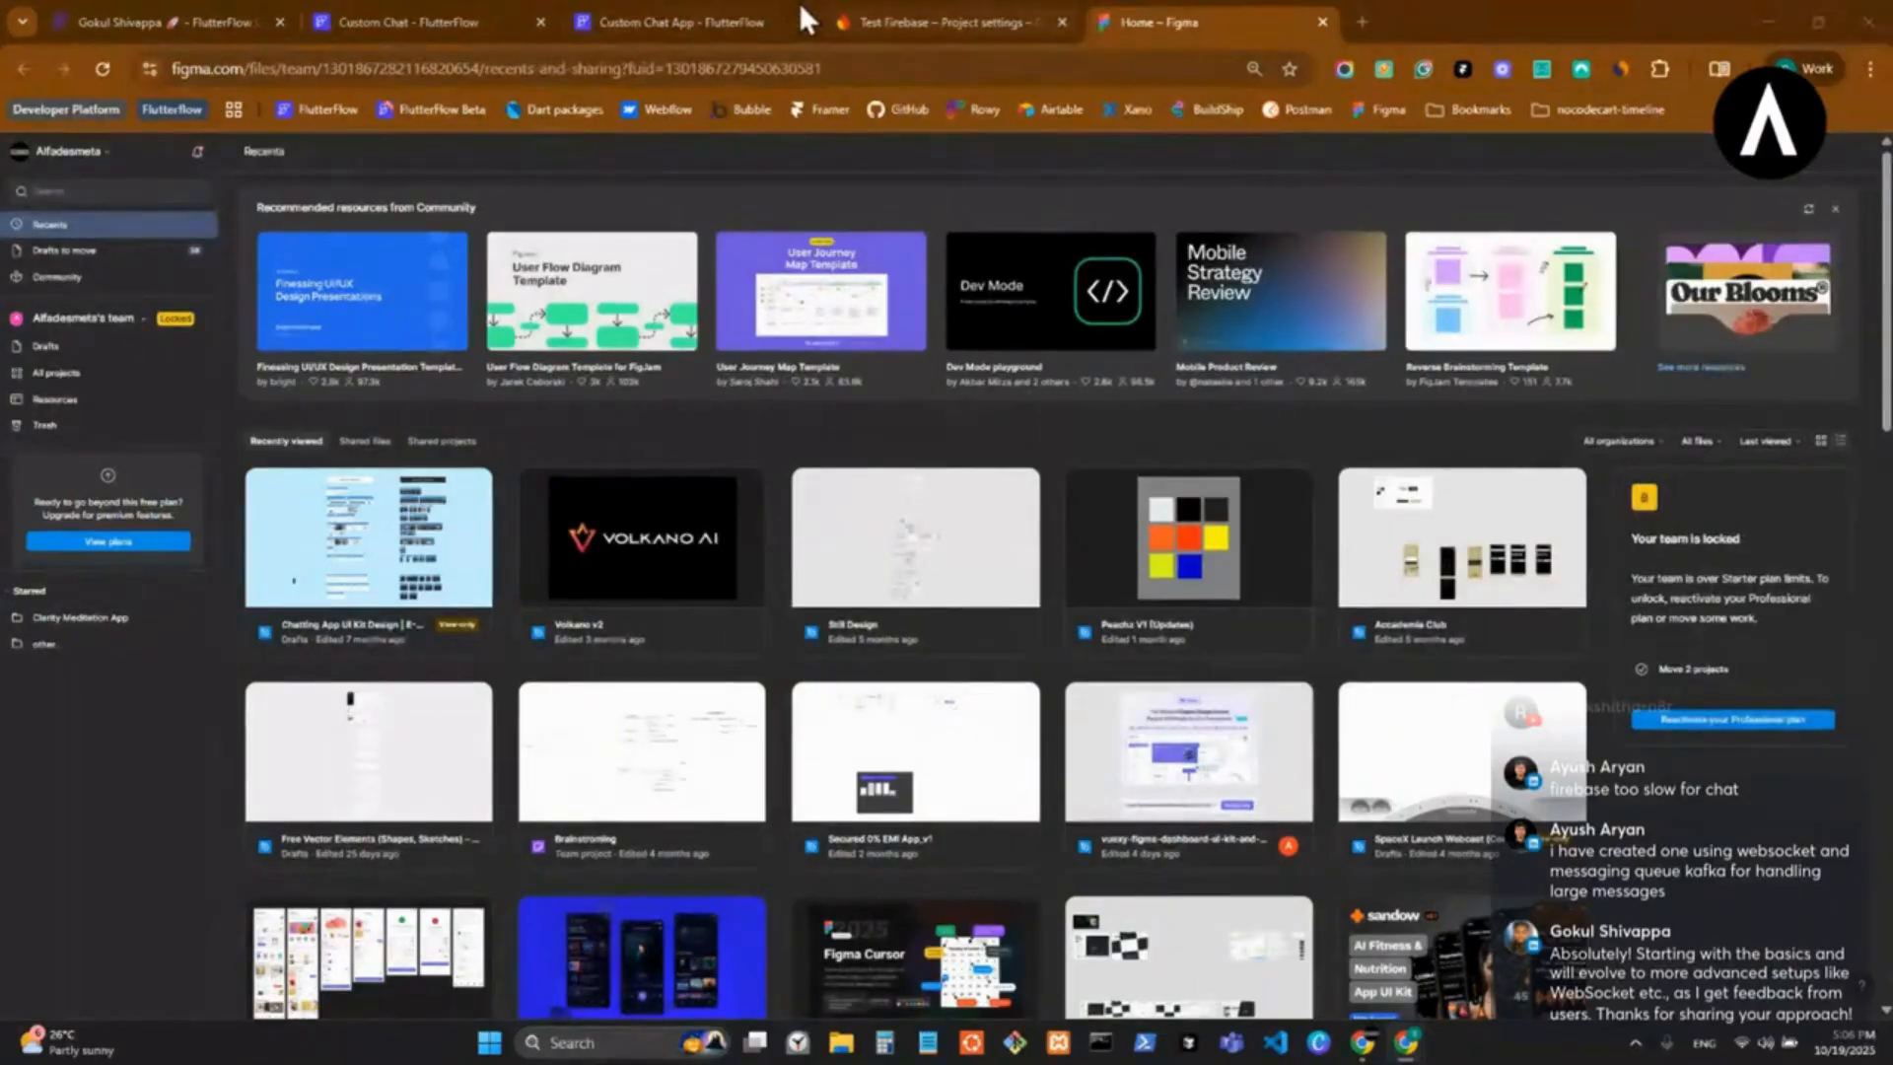
Open the Chatting App UI Kit Design file from the recently viewed files in Figma.
click(631, 20)
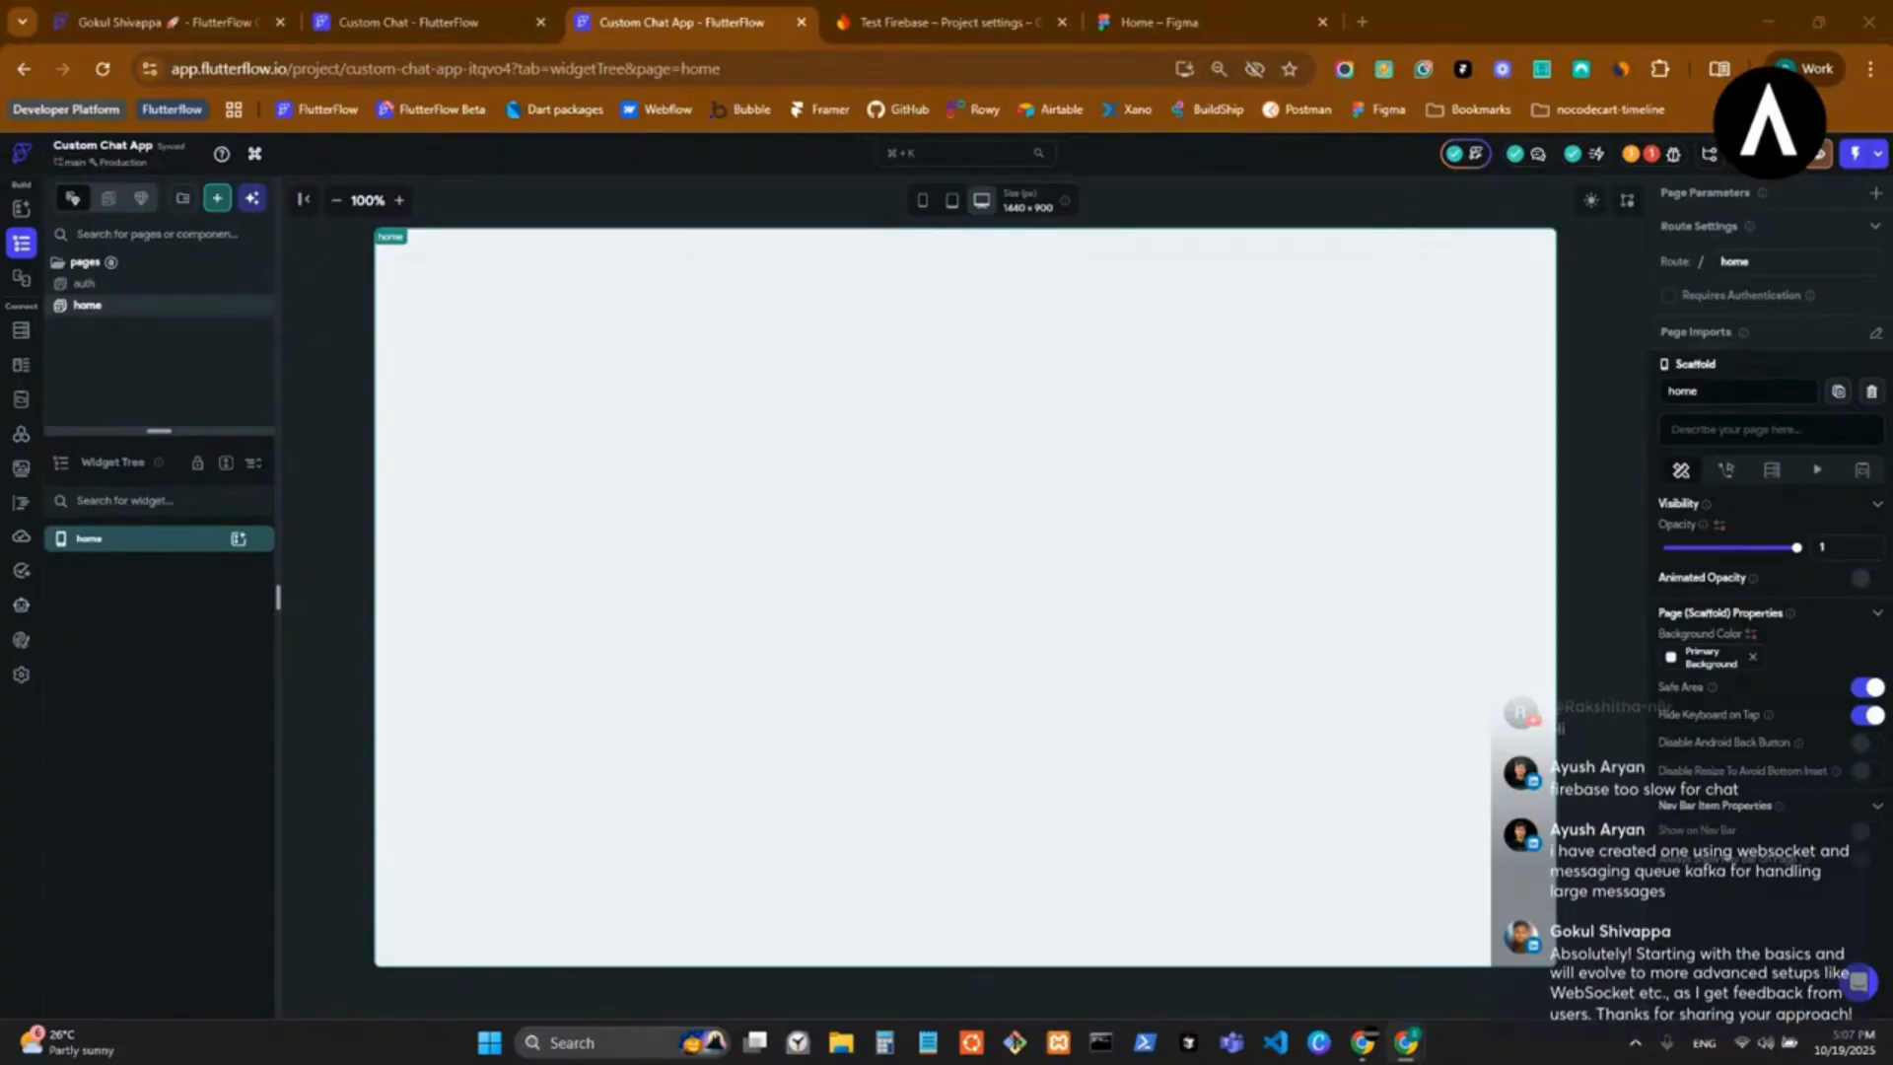
click(1145, 5)
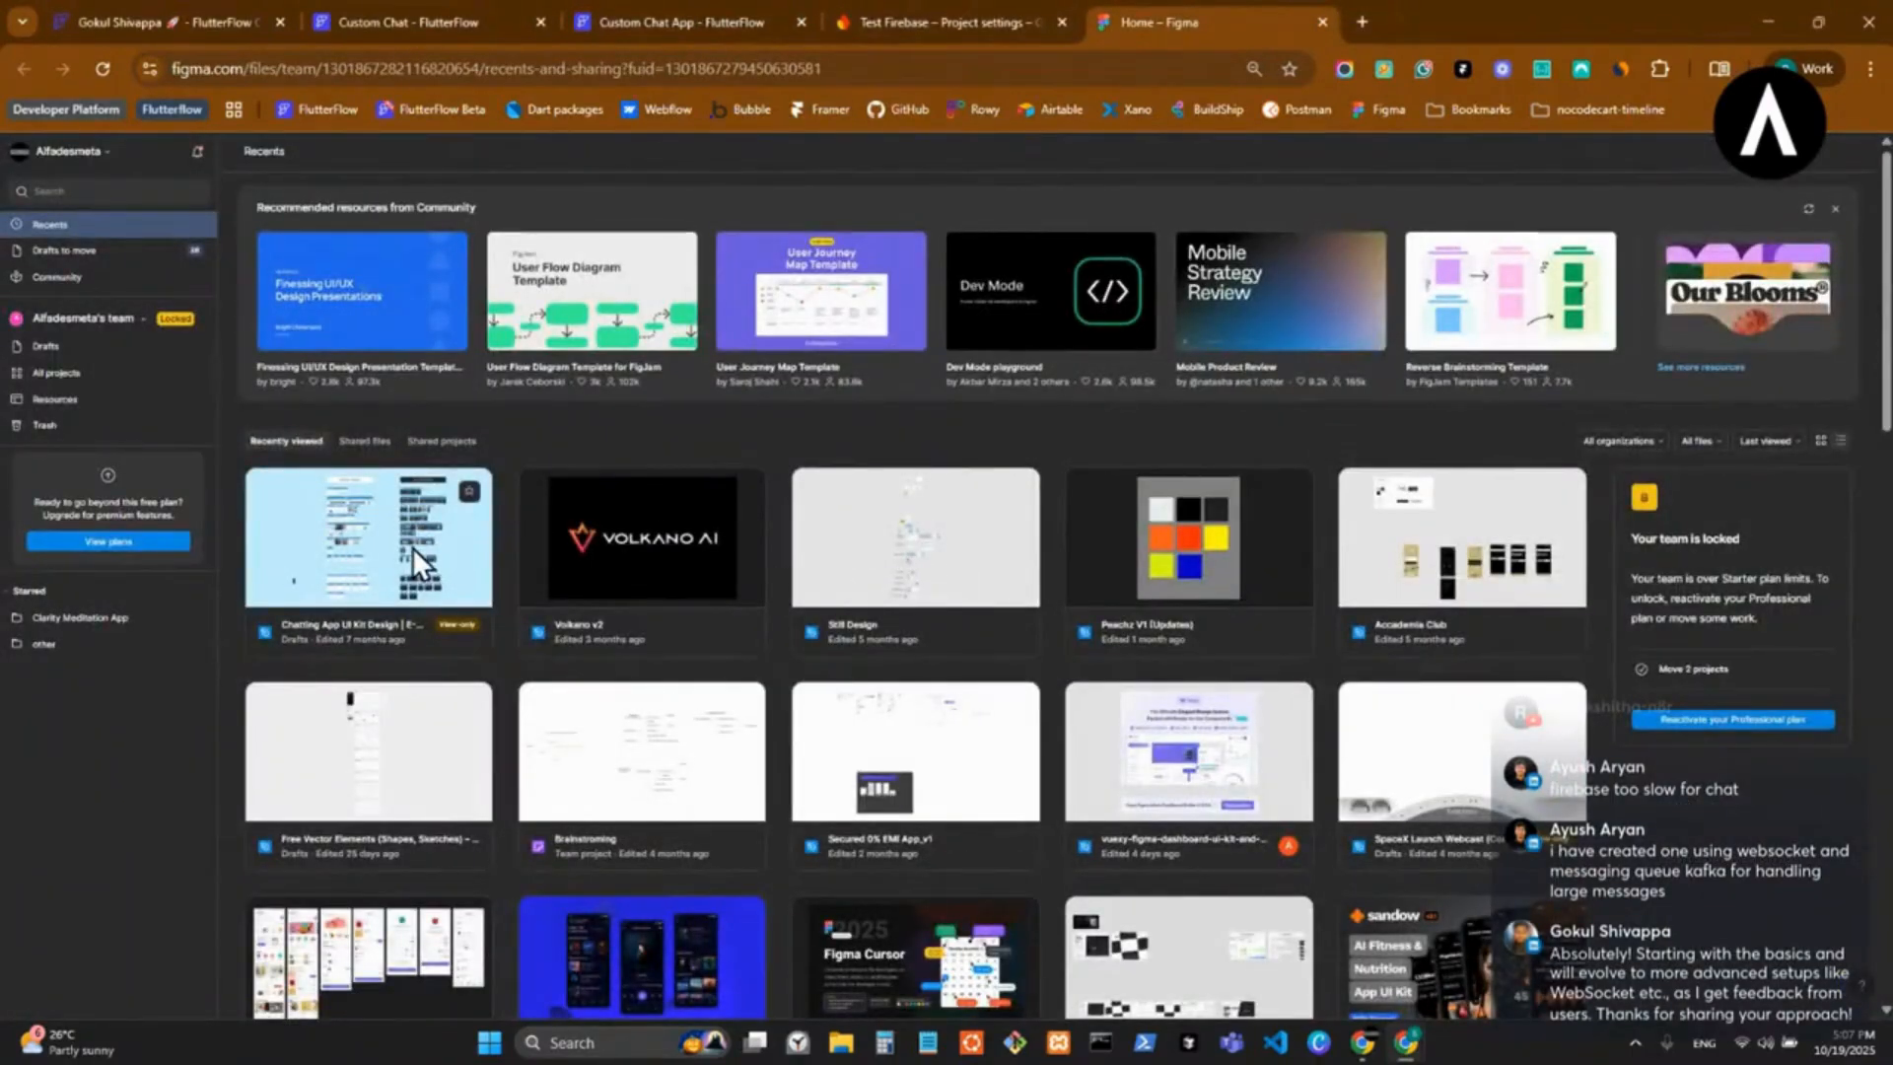
click(412, 548)
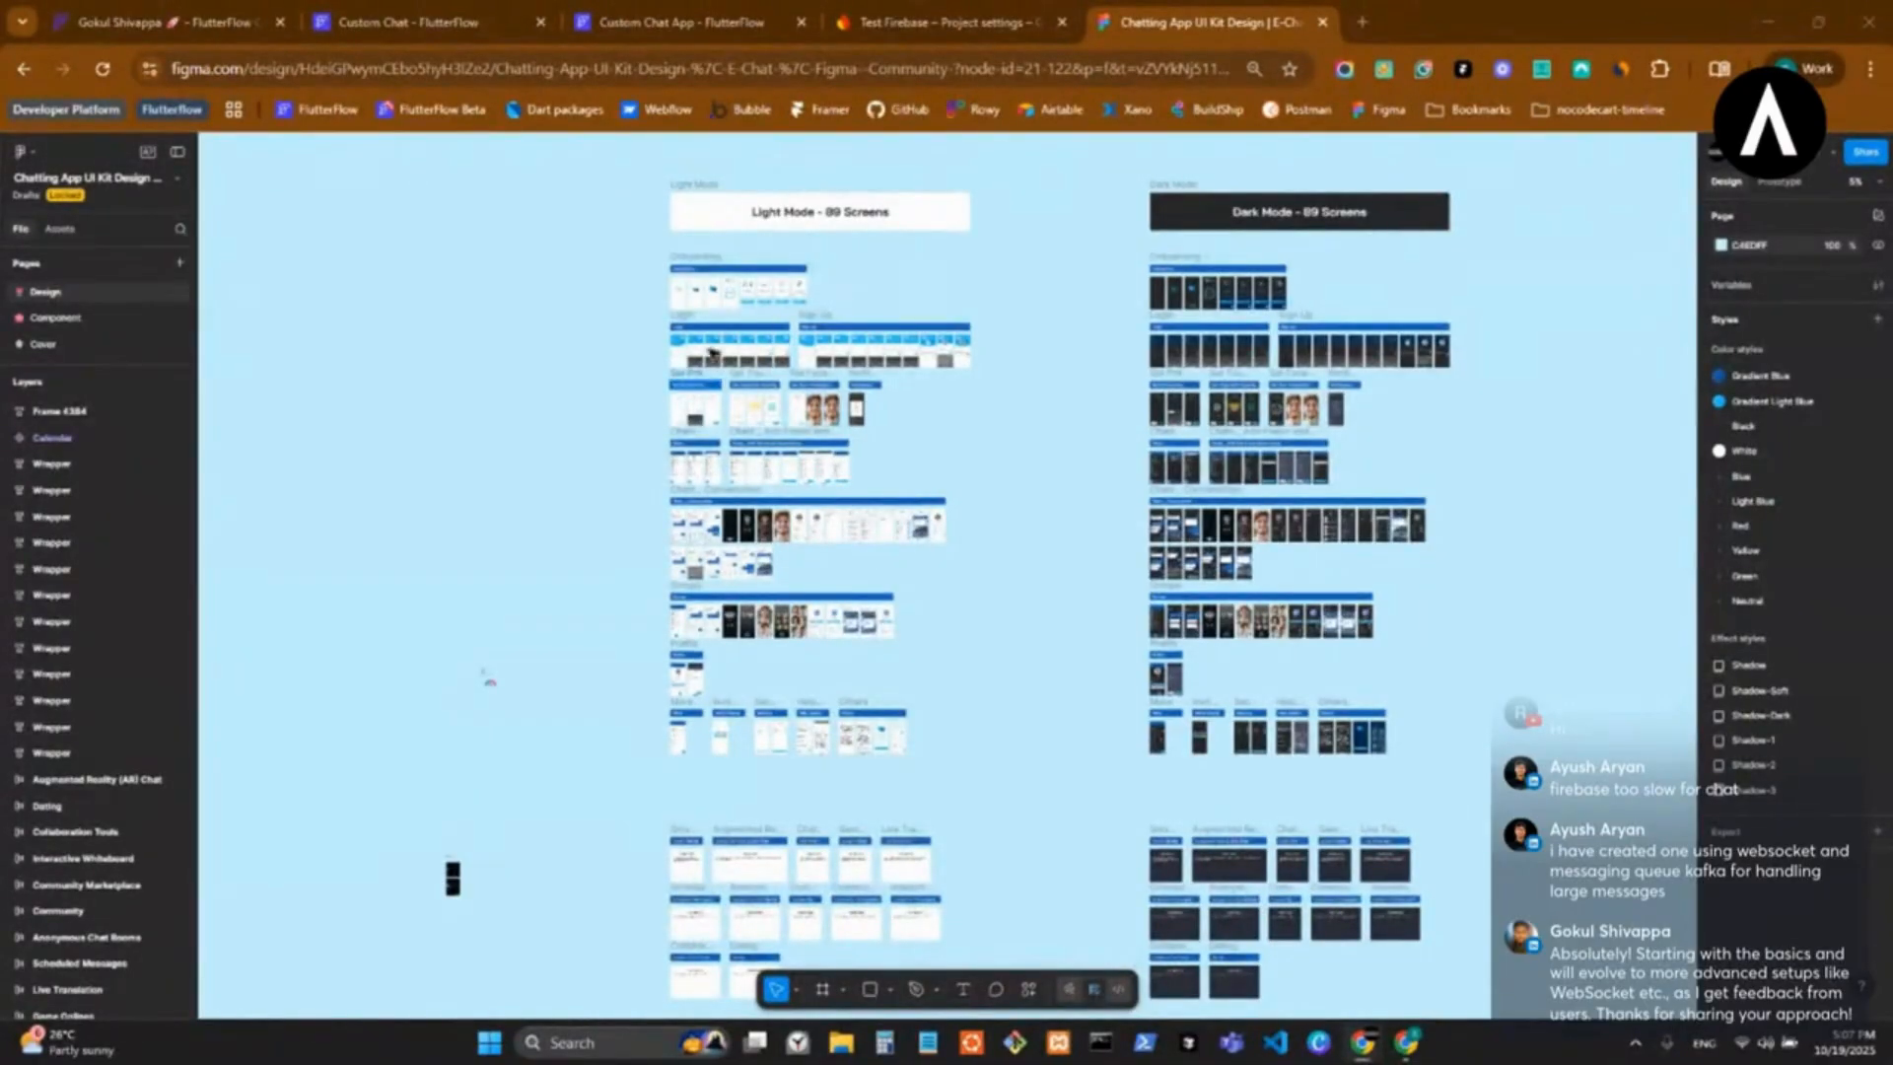
Examine the light-mode Chats _ Conversation screens, up close on the message bubbles and attachment options.
scroll(696, 363, up, 5)
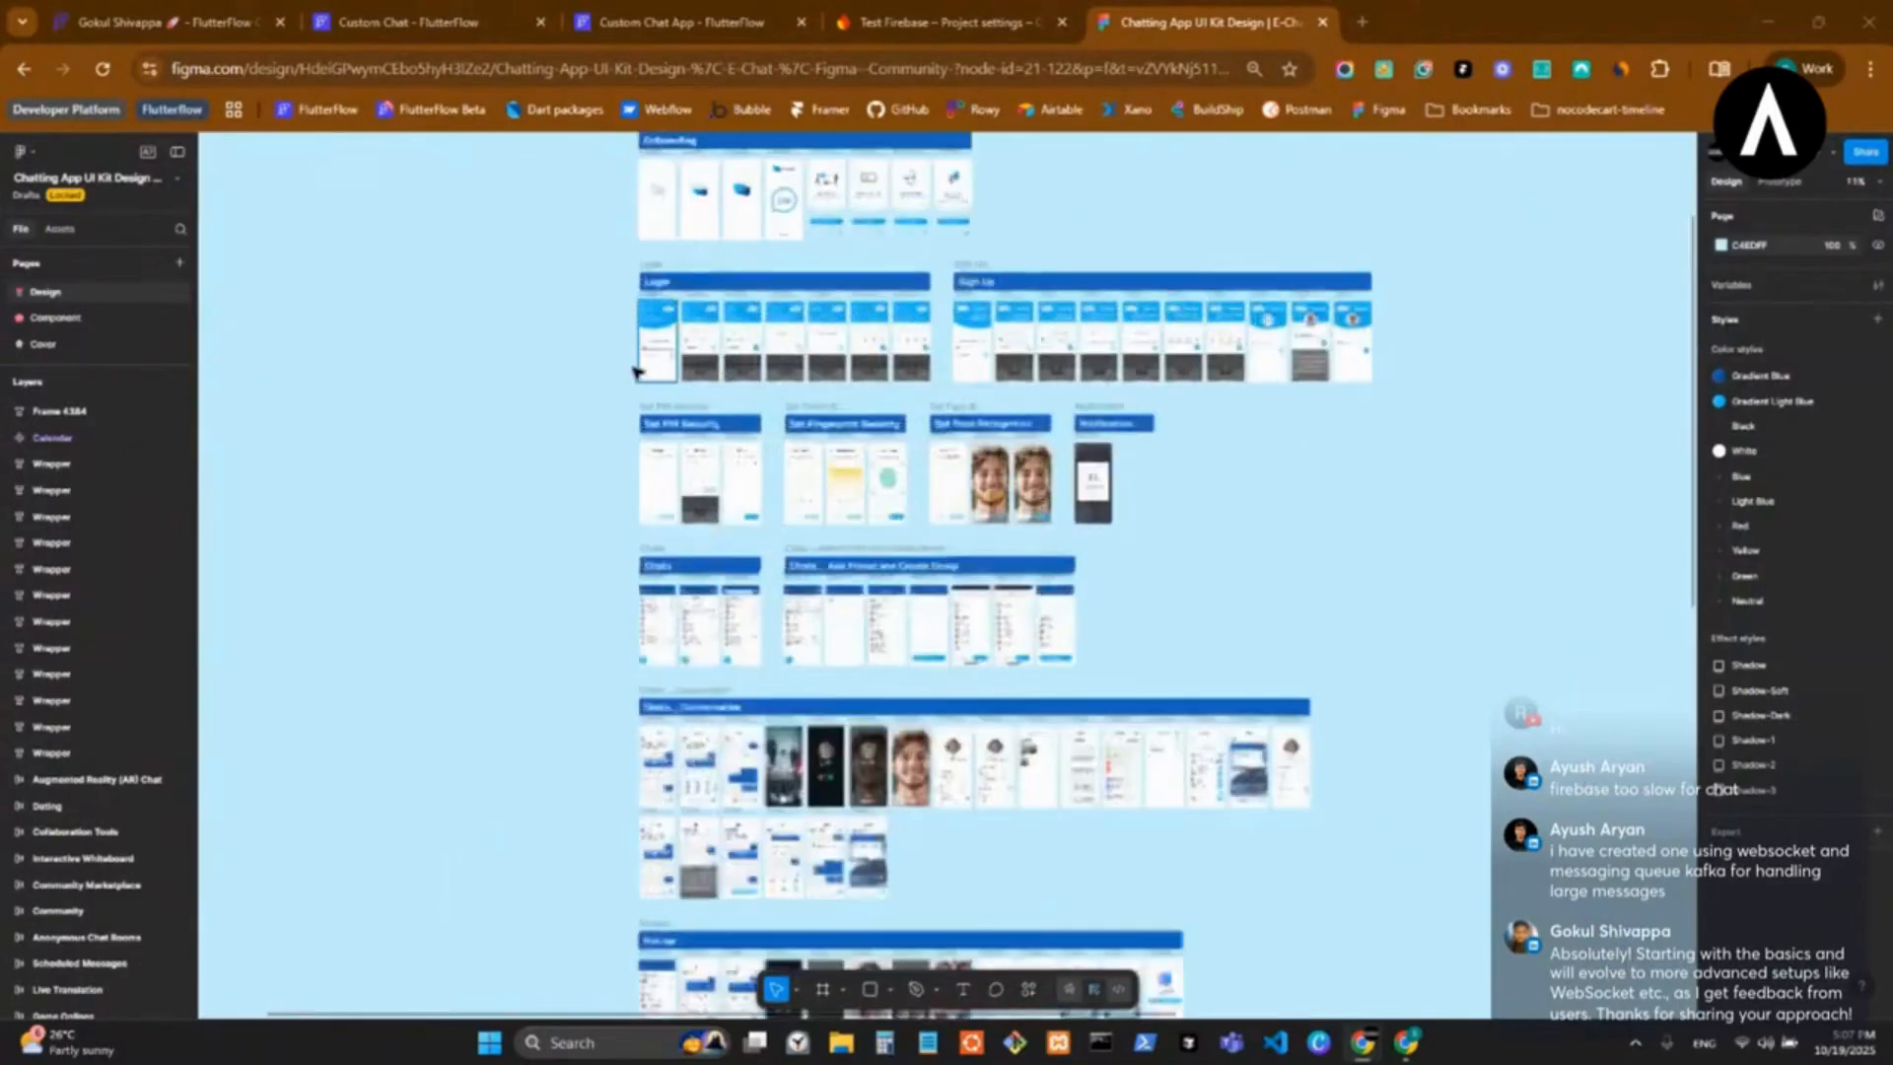
scroll(779, 668, down, 5)
scroll(779, 668, down, 2)
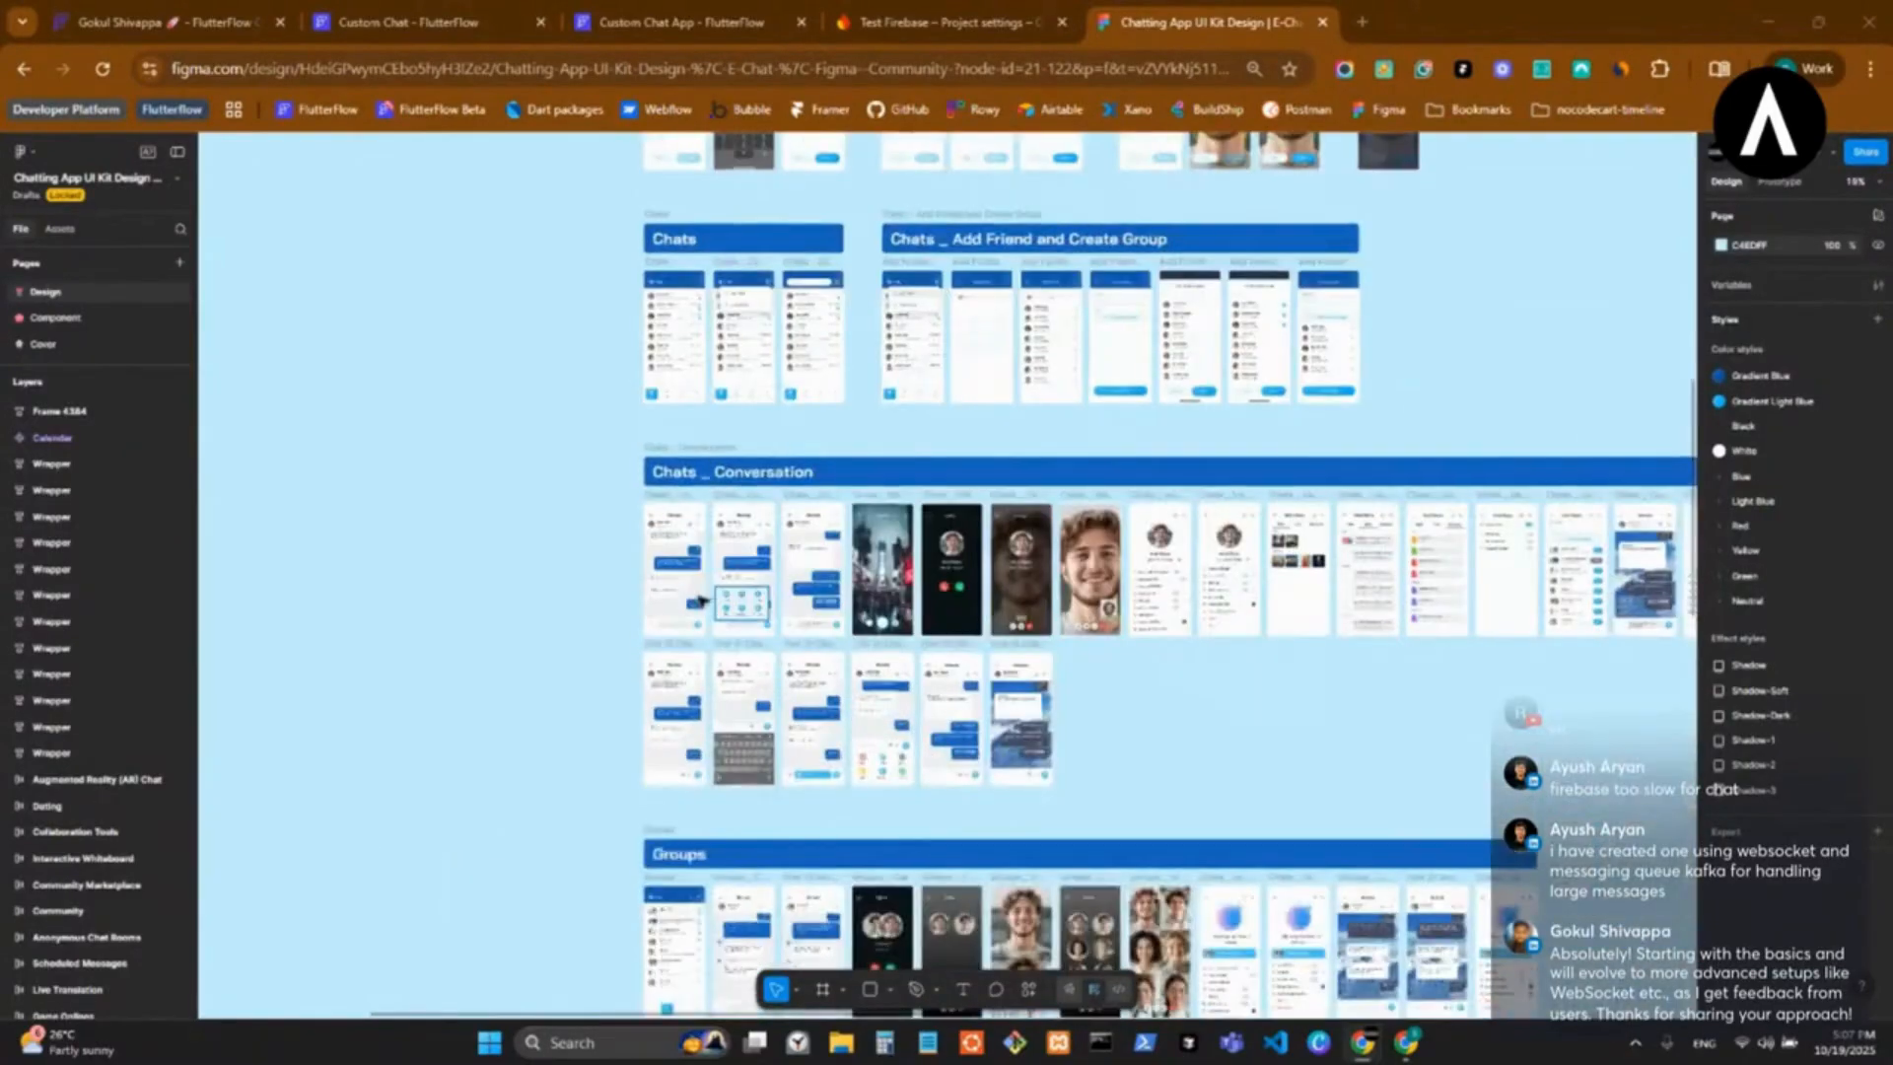
scroll(631, 523, up, 6)
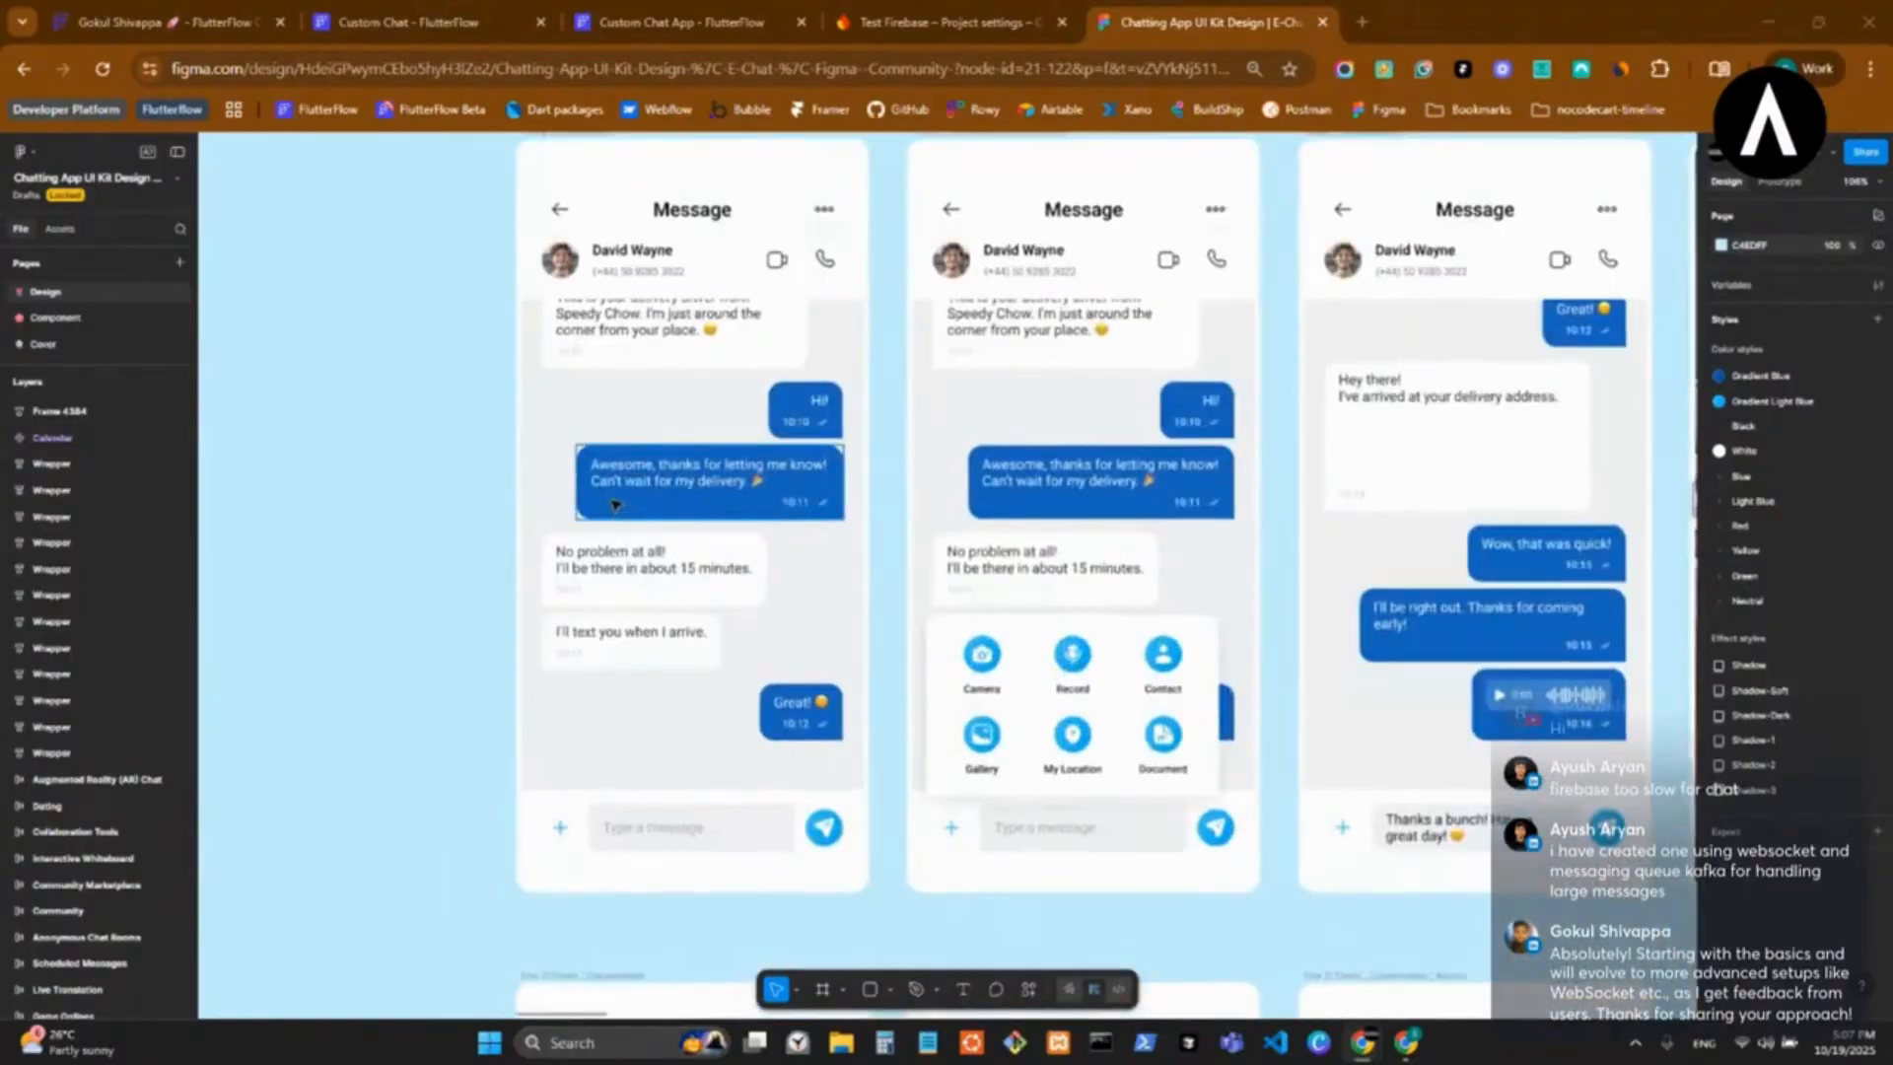
scroll(624, 515, up, 4)
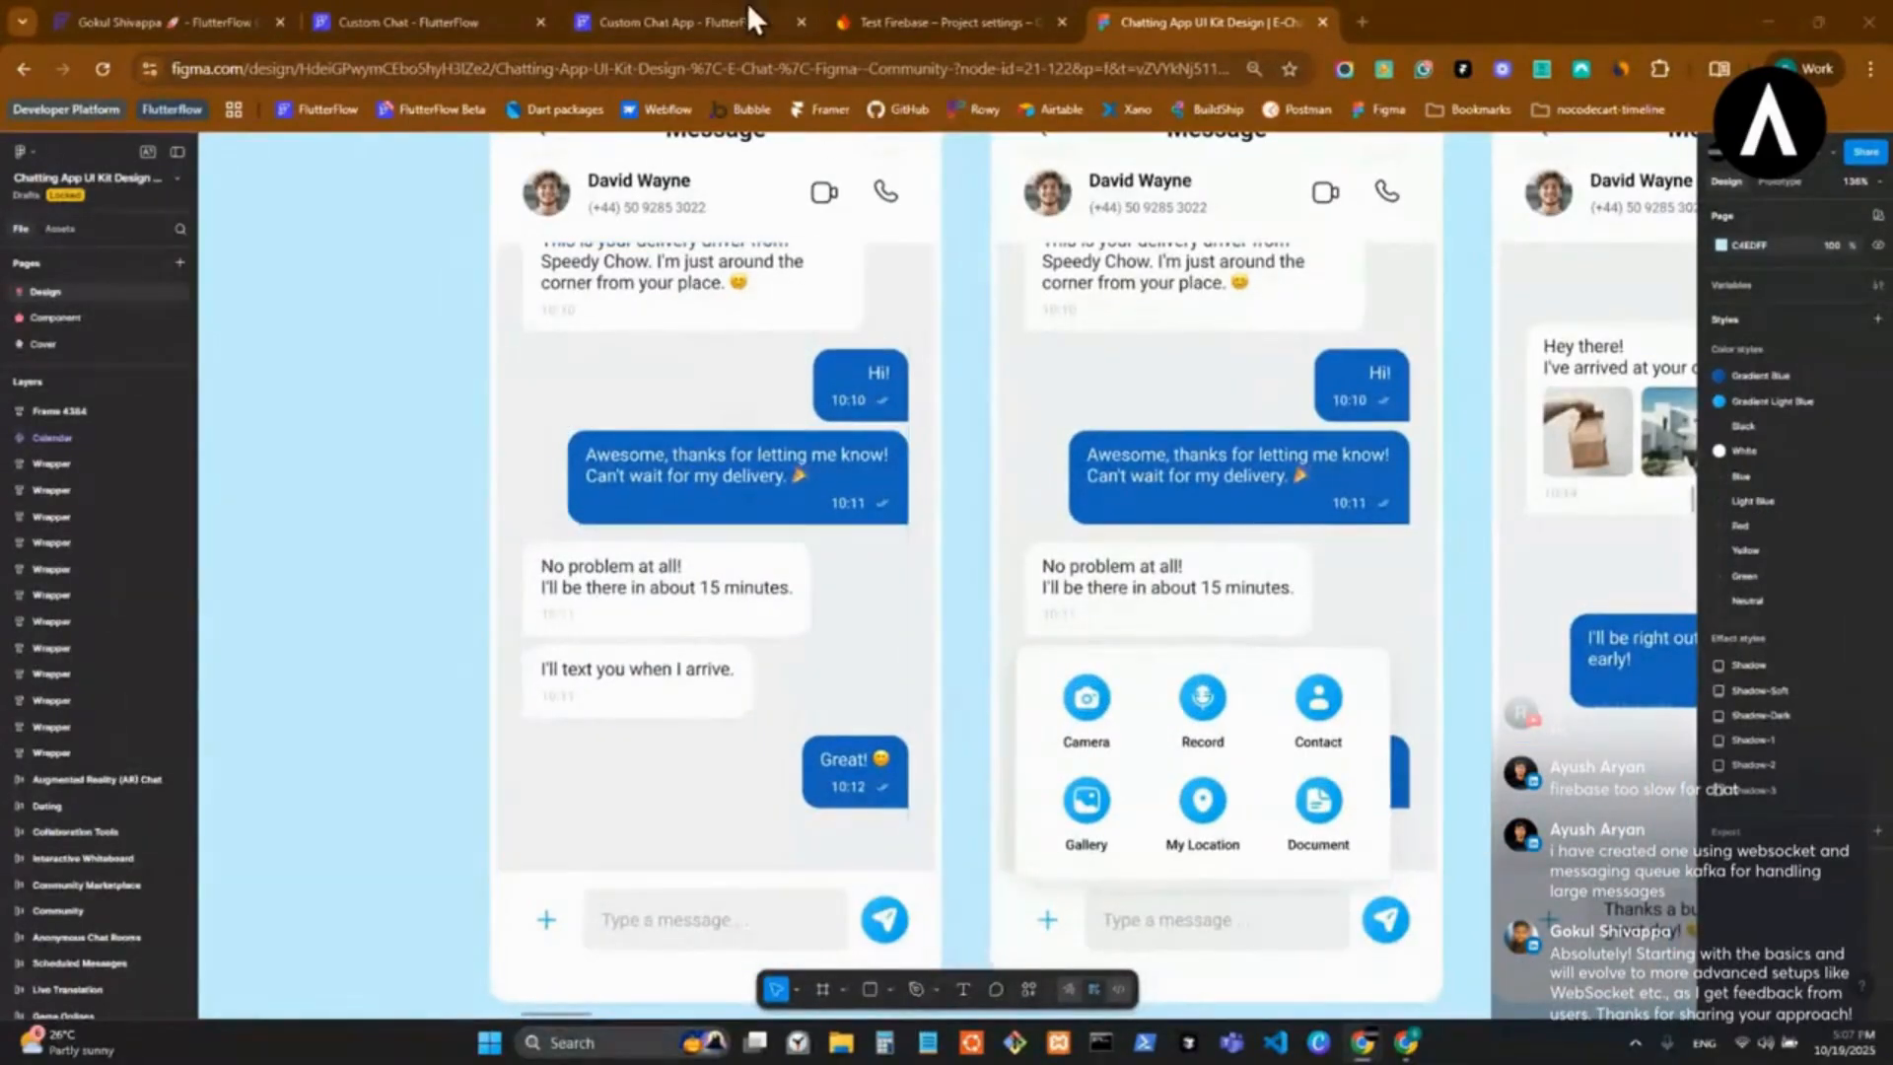
Switch to the Custom Chat project in FlutterFlow and look through the message list on its chats page.
click(643, 10)
click(424, 11)
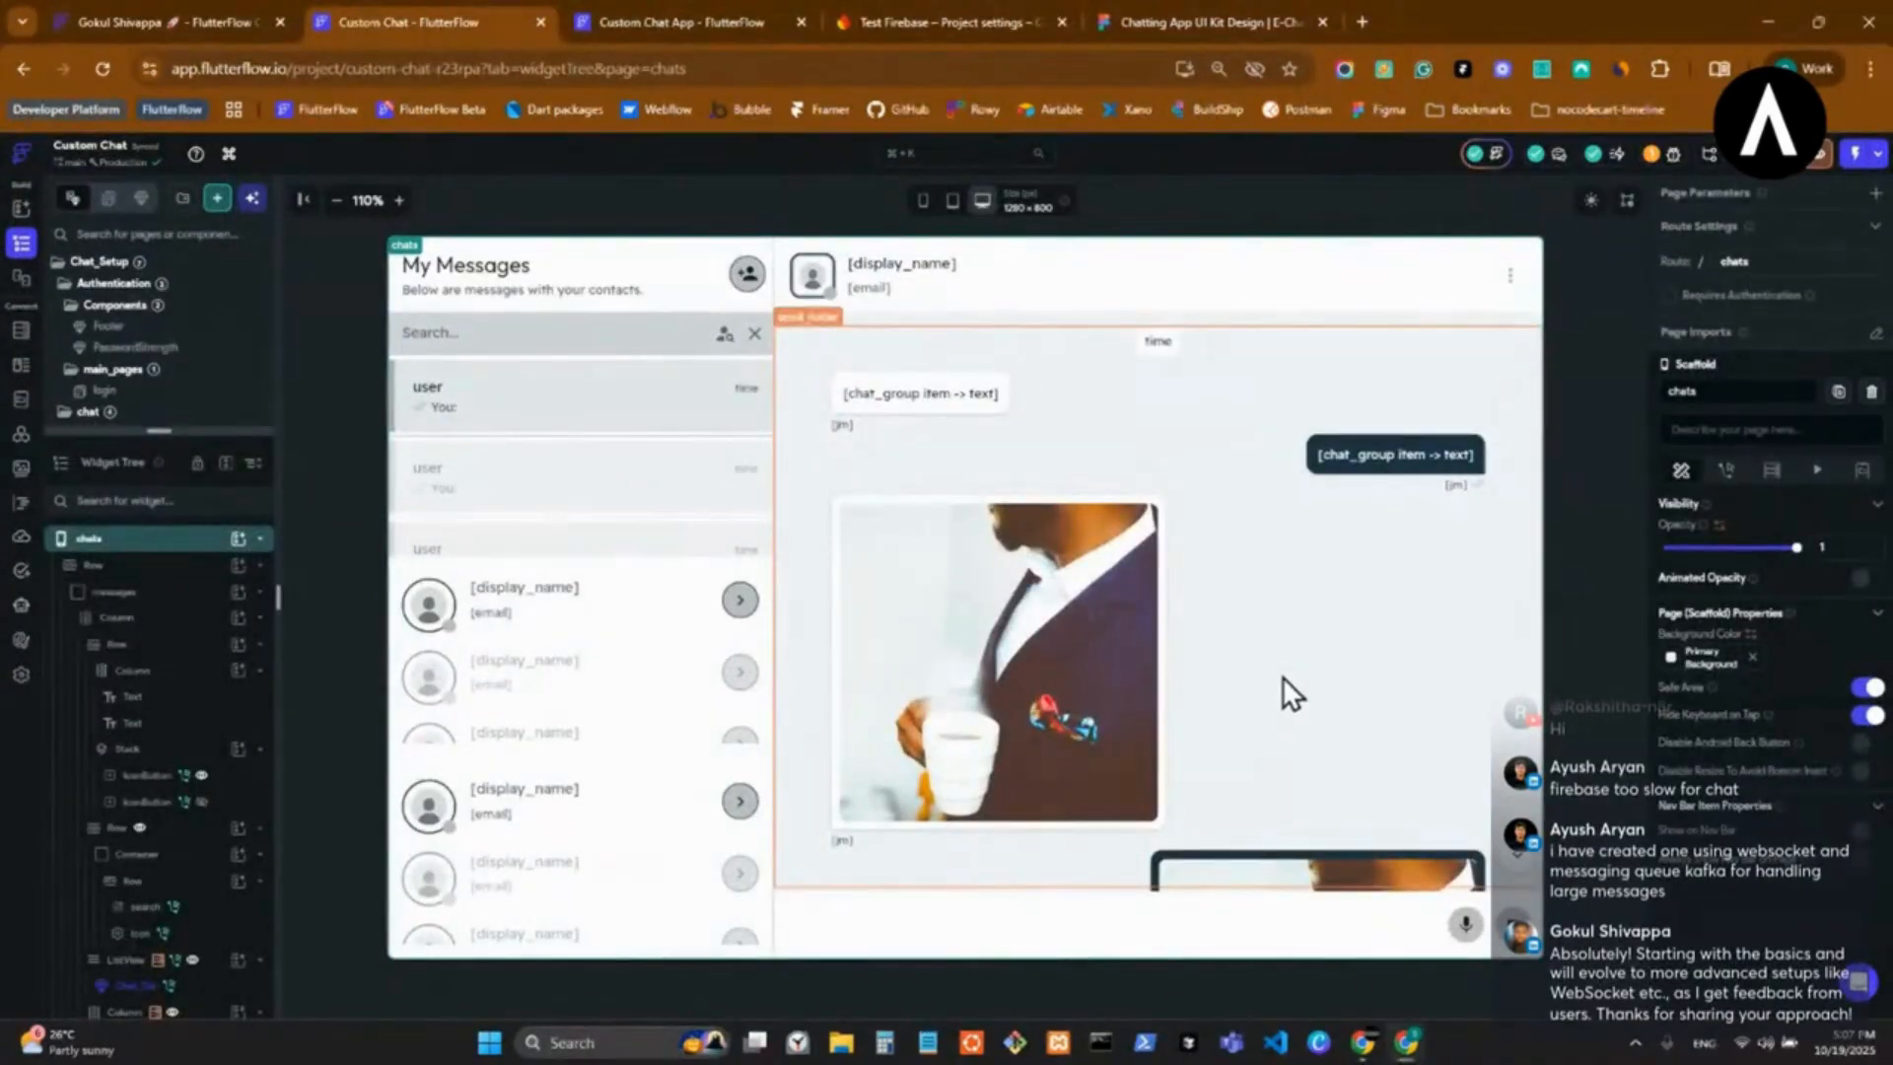
scroll(1281, 666, down, 5)
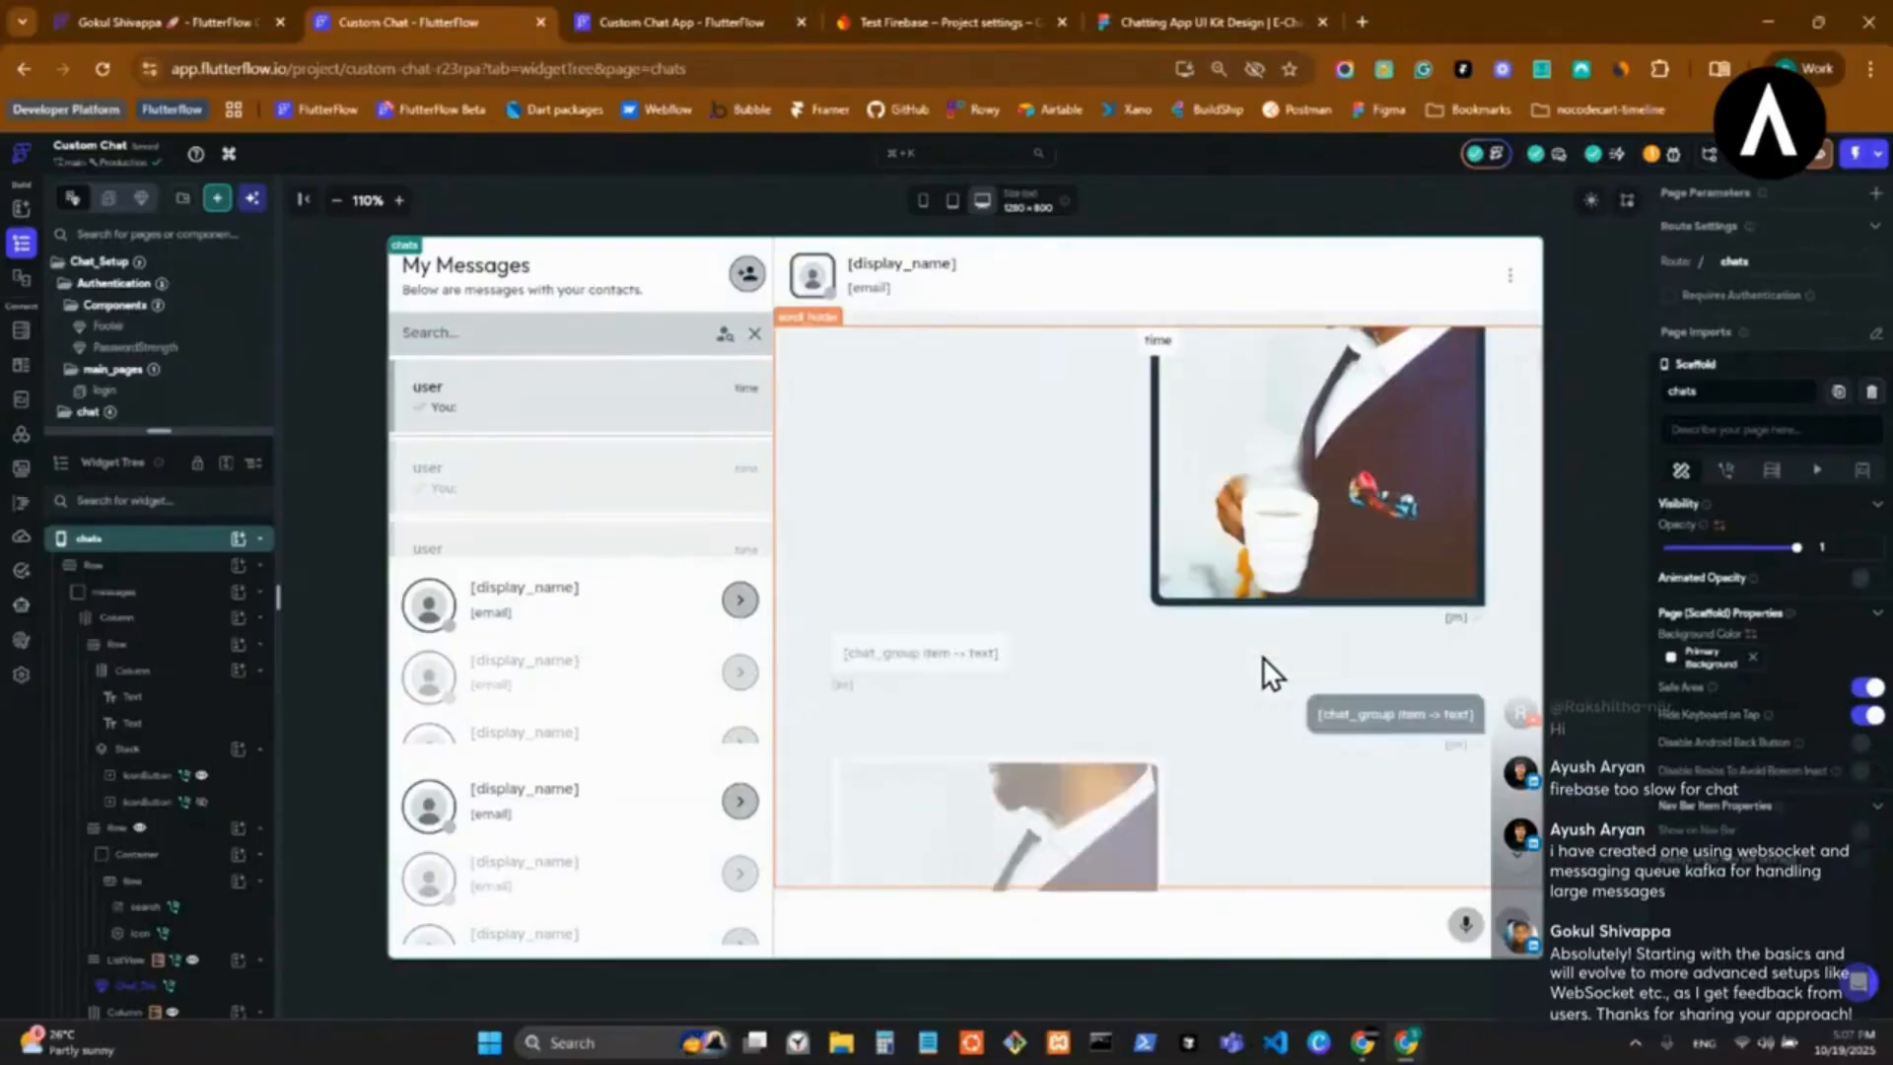
scroll(1261, 650, down, 3)
Switch back to the Figma chat kit and examine the conversation screen with the attachment options up close.
click(1218, 21)
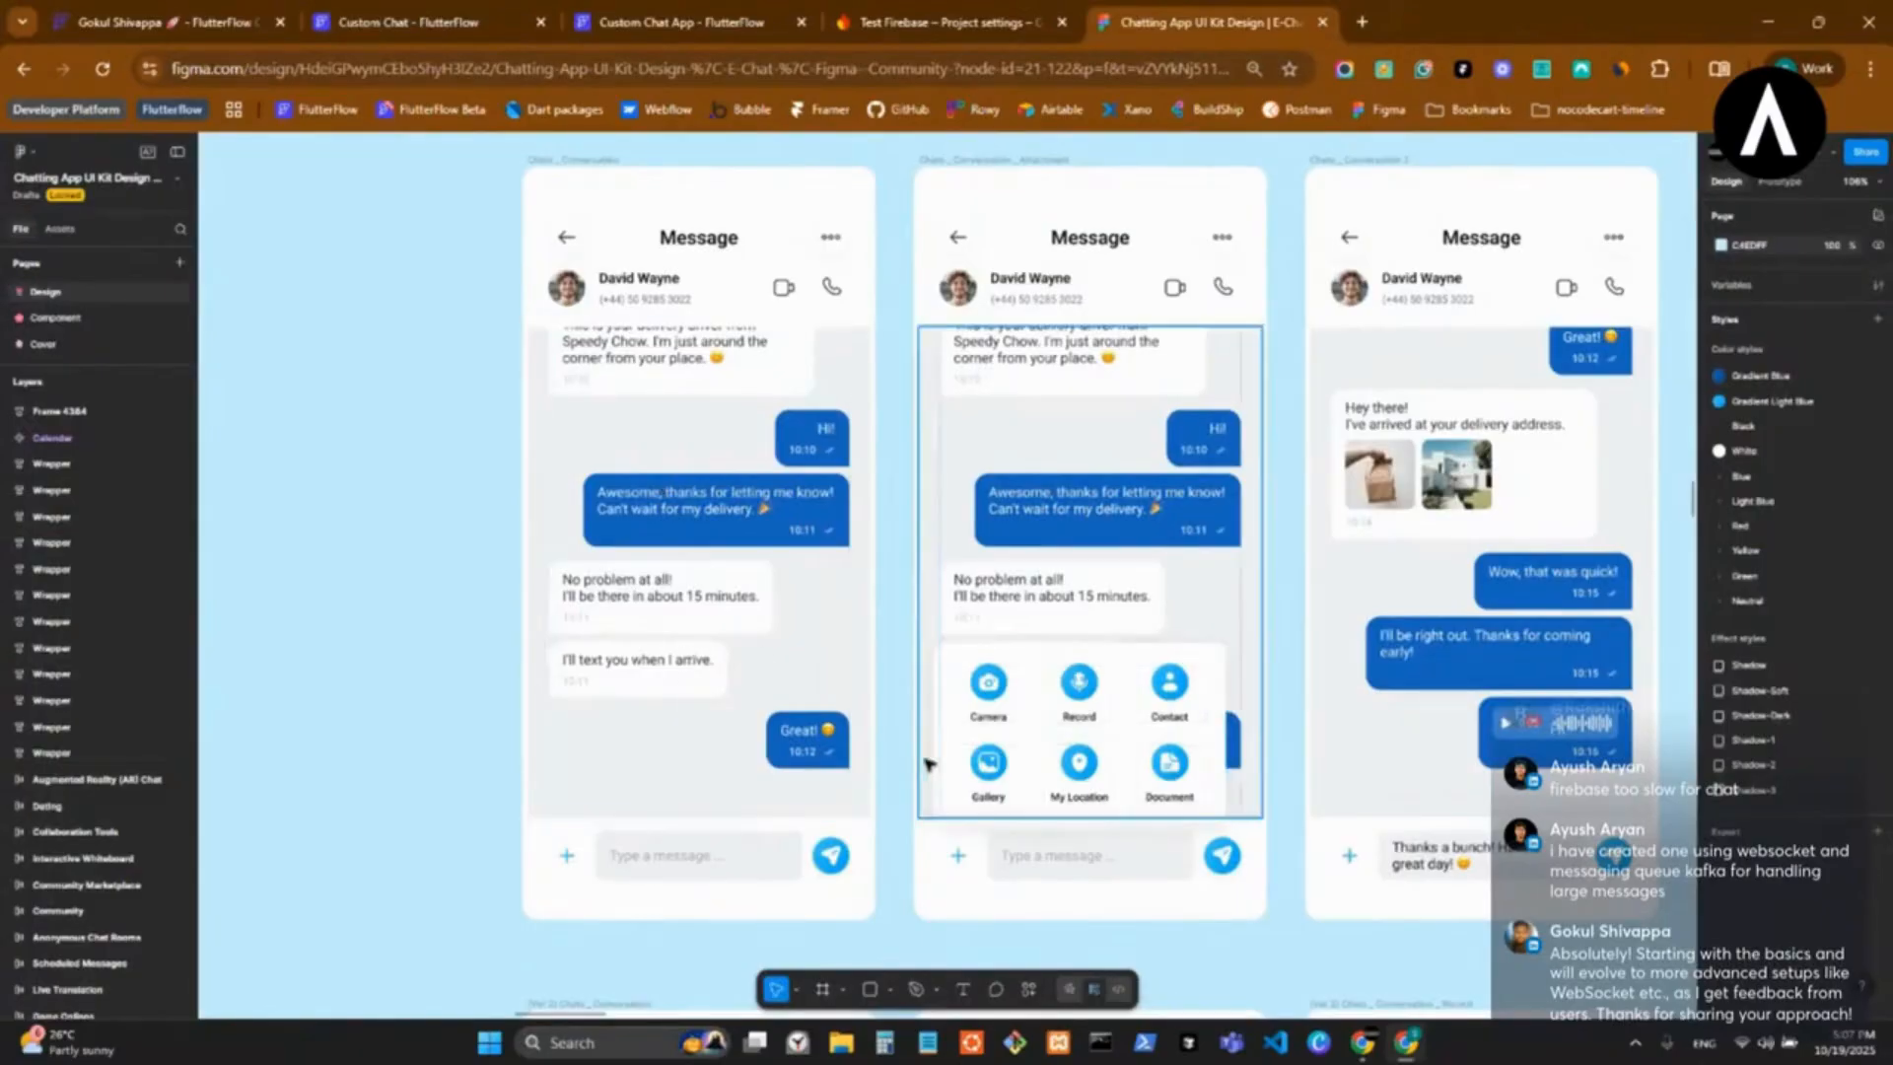
scroll(757, 747, up, 3)
scroll(757, 750, down, 1)
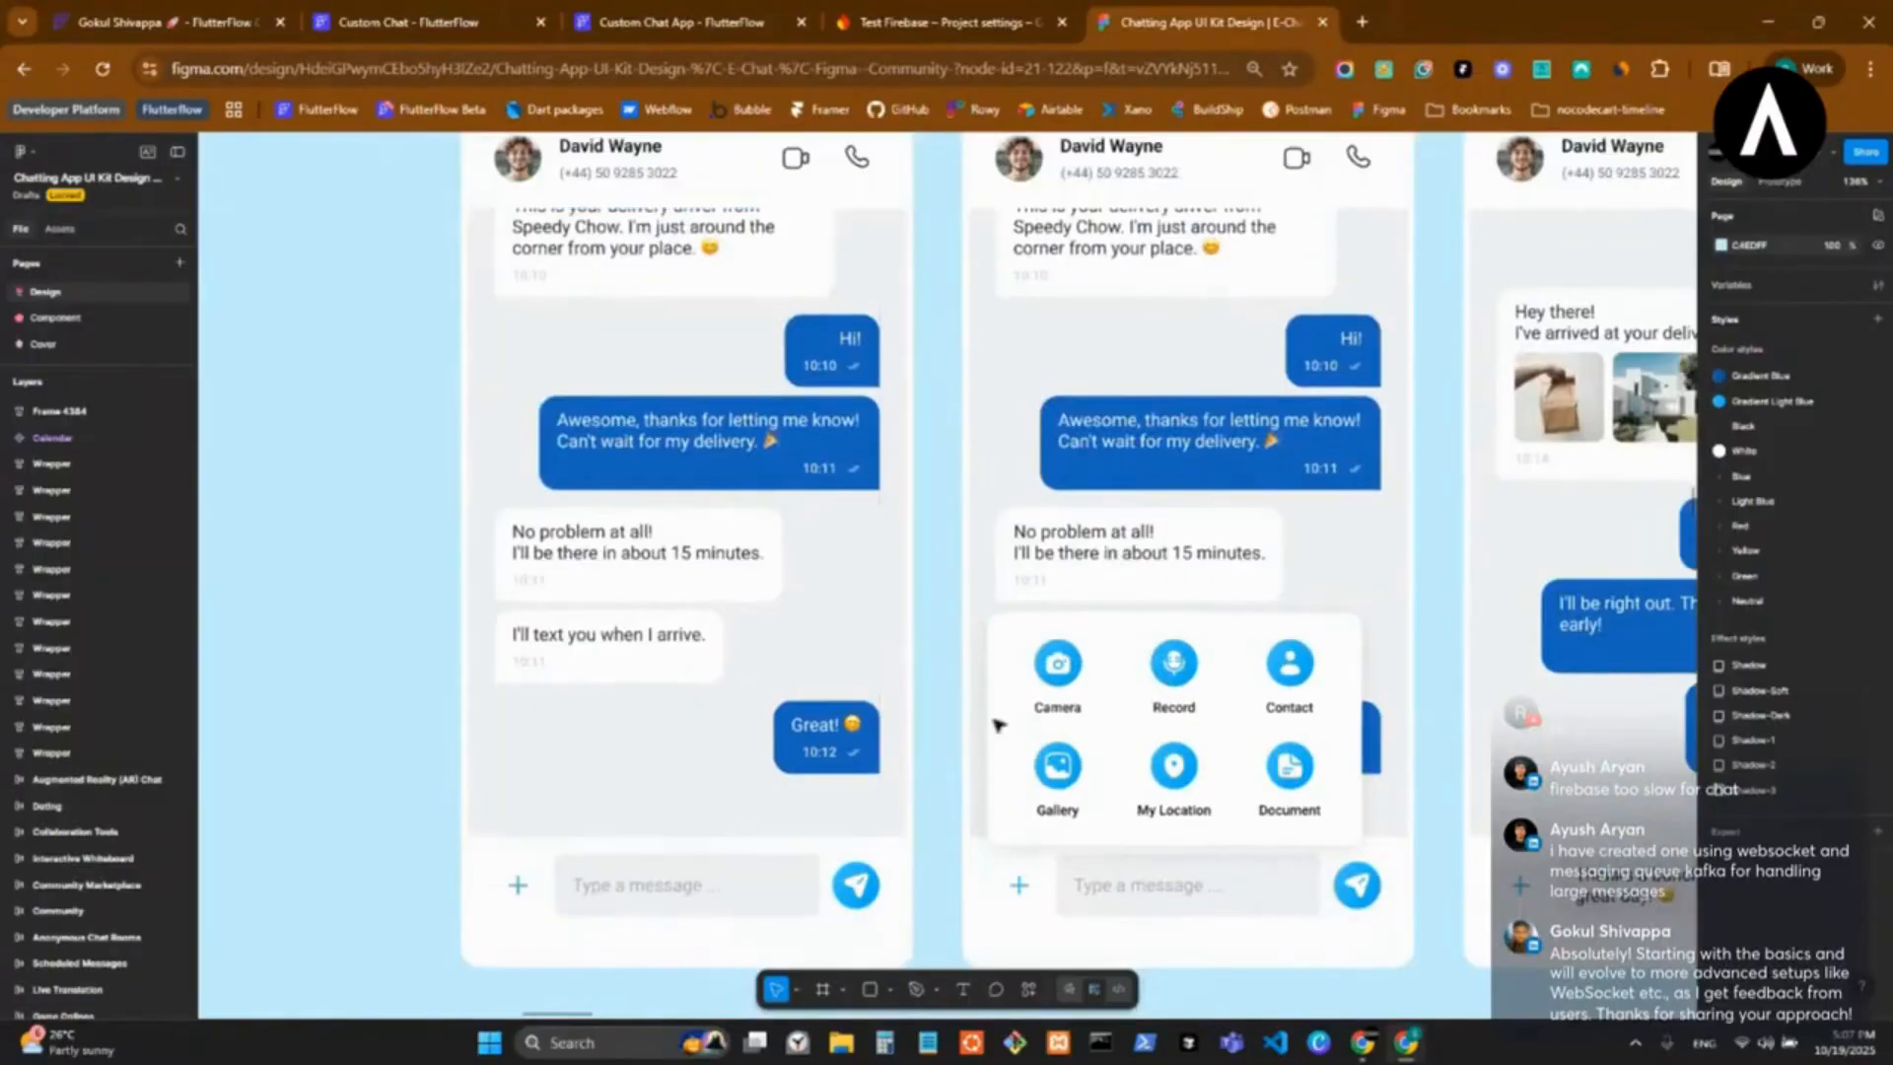
Look over the light-mode Chats _ Conversation screens, including the calling and version 2 variants, in the Figma chat kit.
scroll(1084, 708, down, 2)
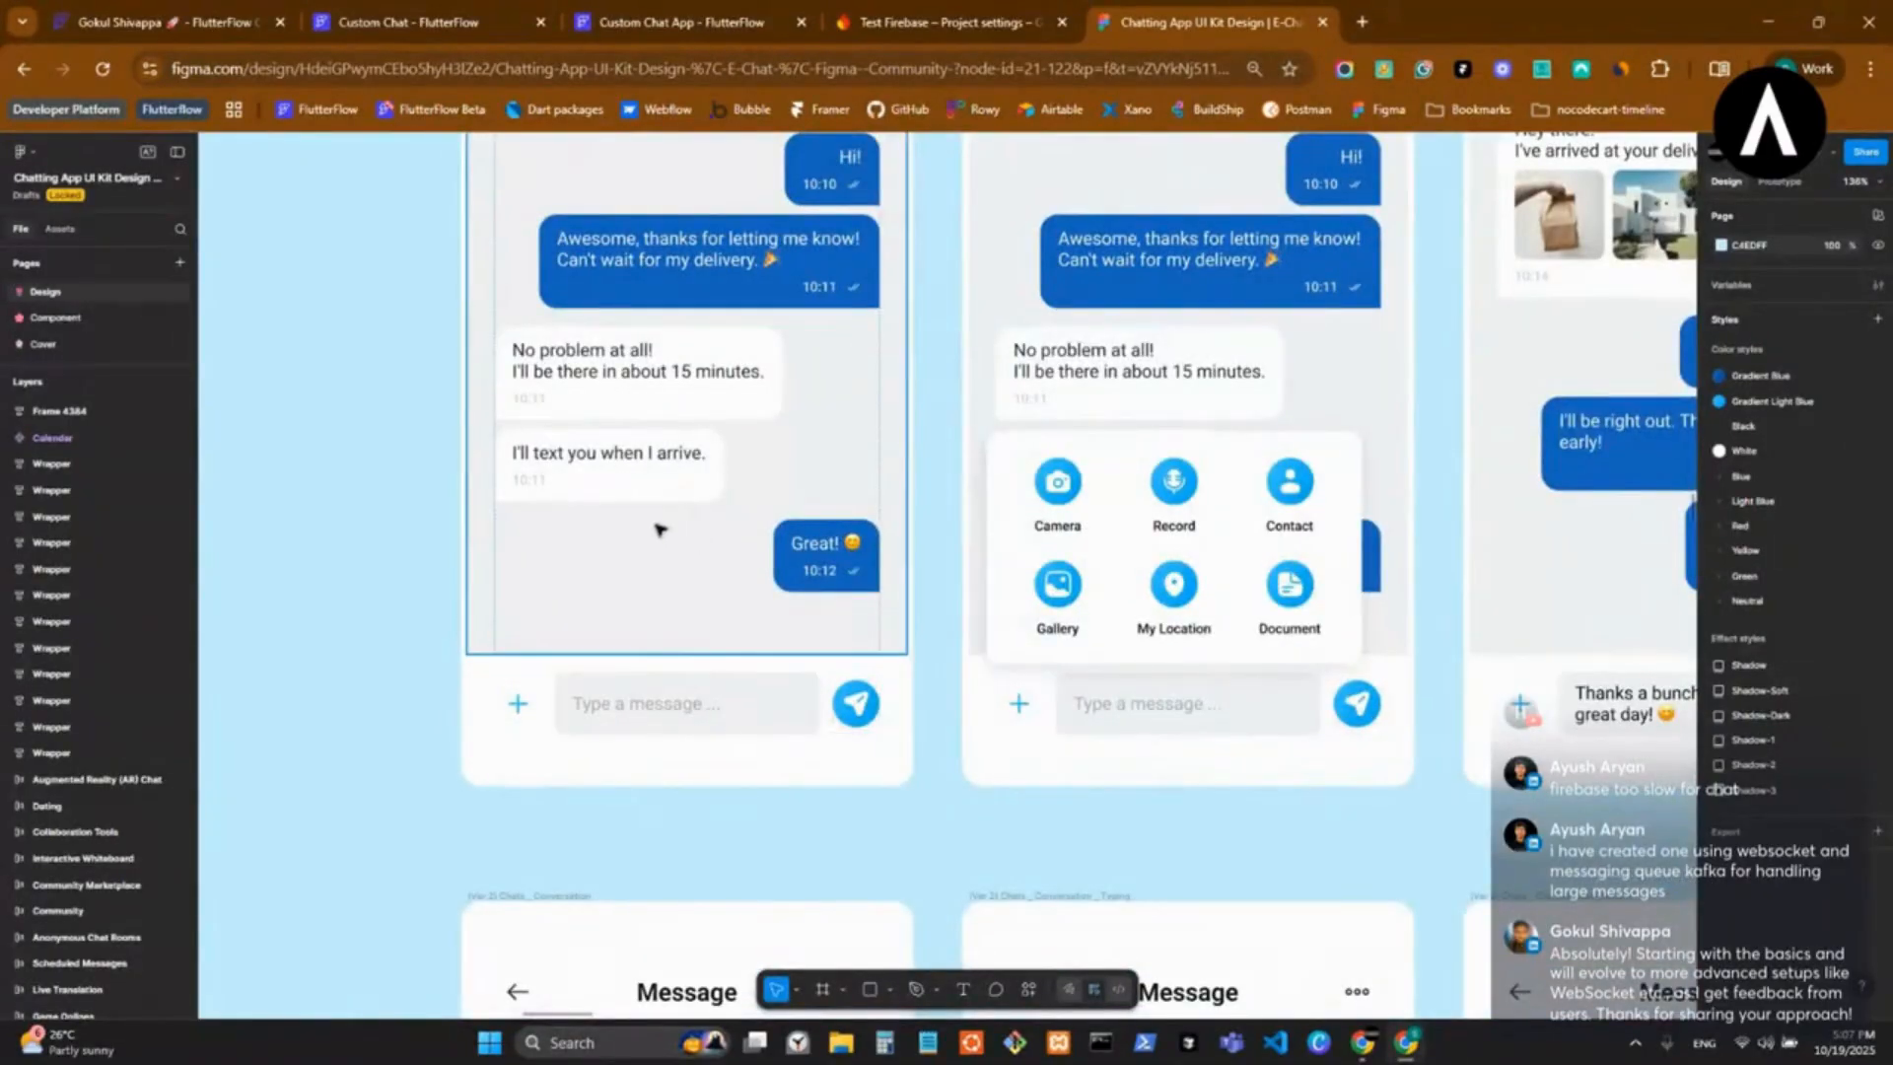
scroll(660, 529, down, 2)
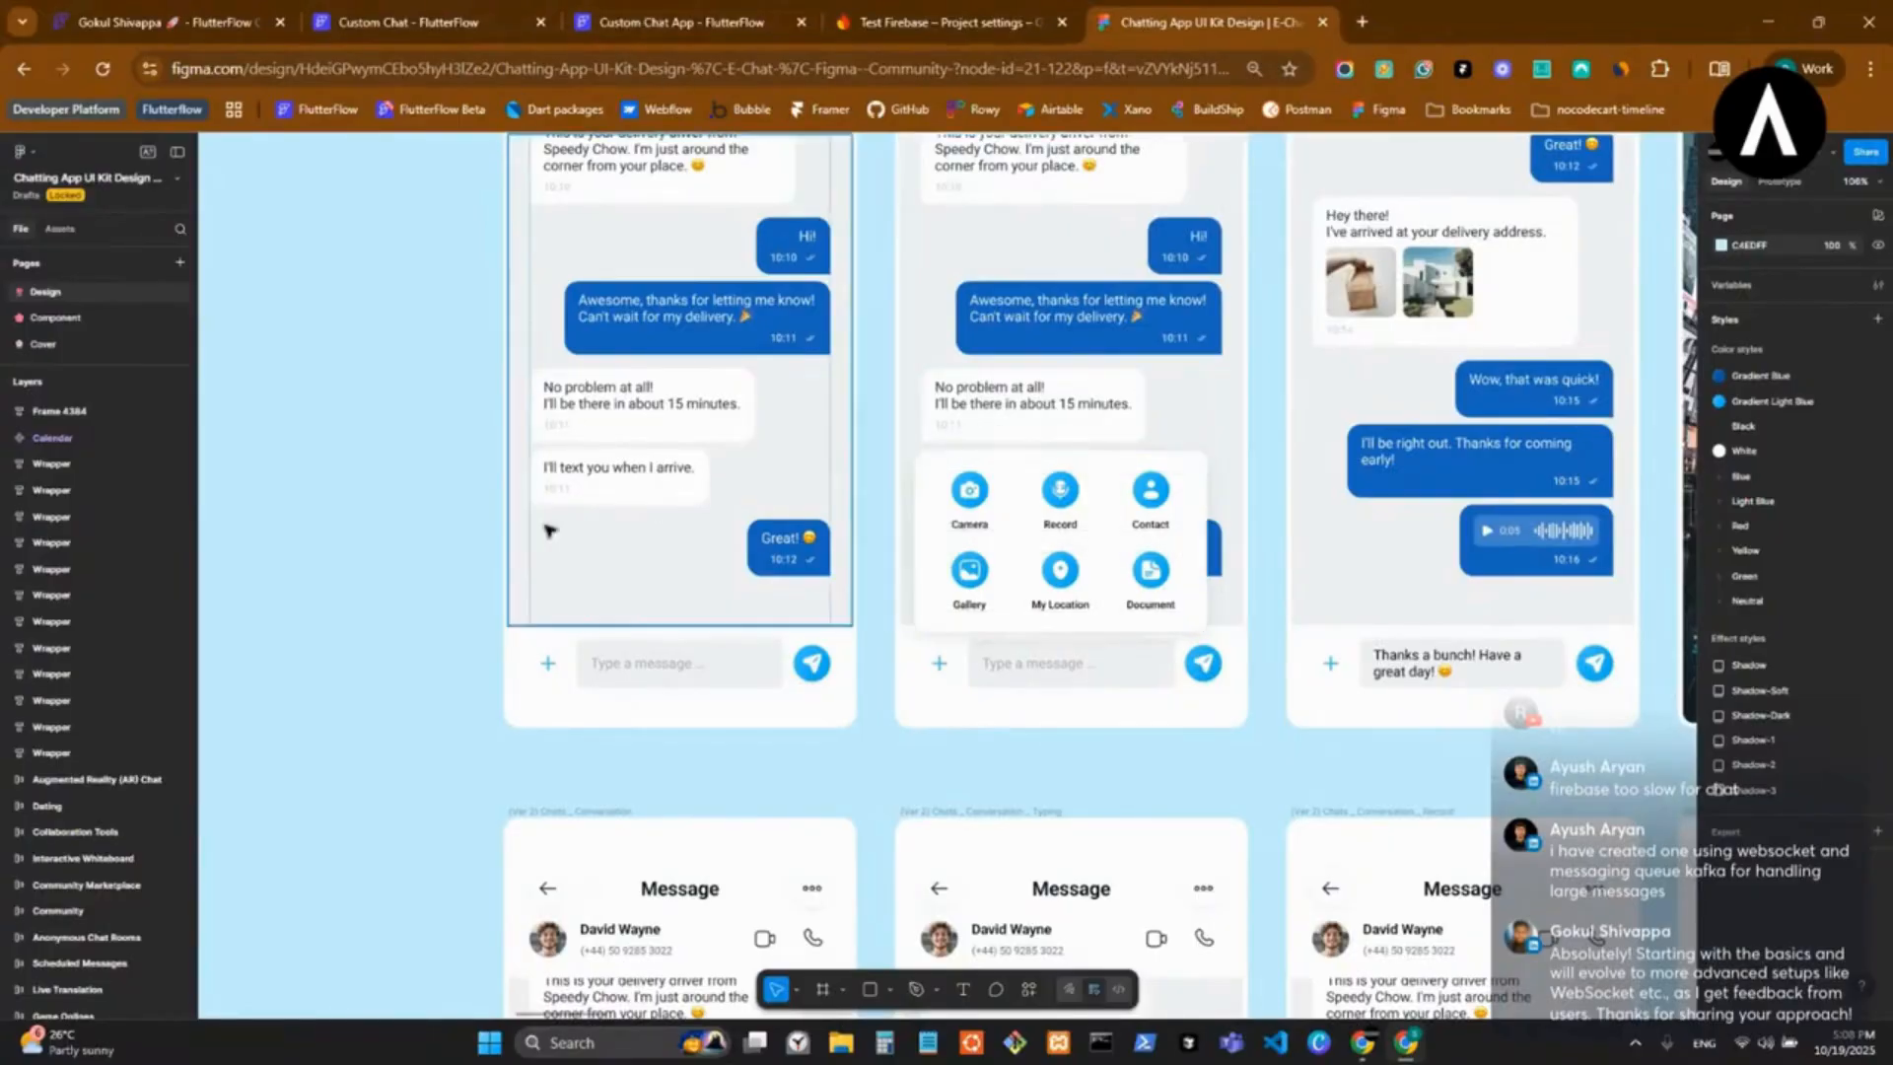
scroll(592, 543, down, 2)
scroll(613, 552, down, 2)
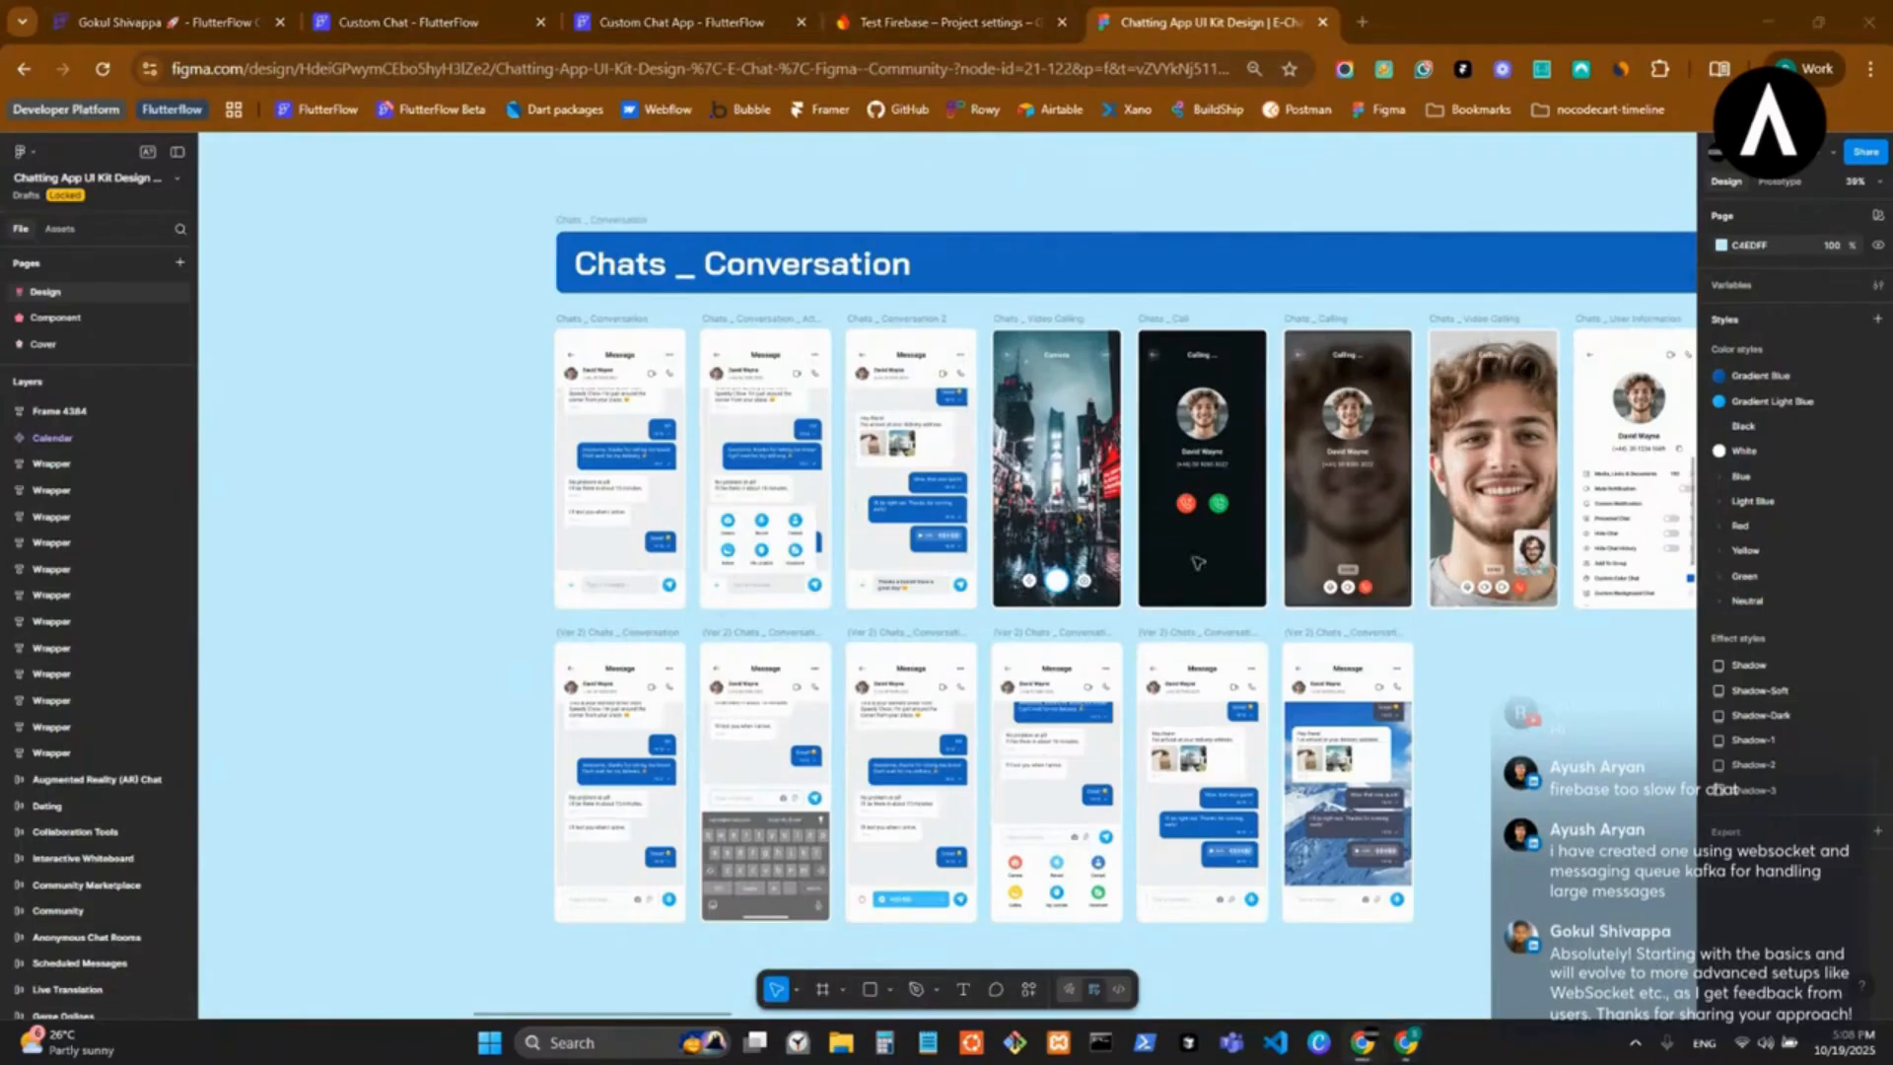
Copy the widget code of the first chat tile on the Custom Chat project's chats page.
click(405, 15)
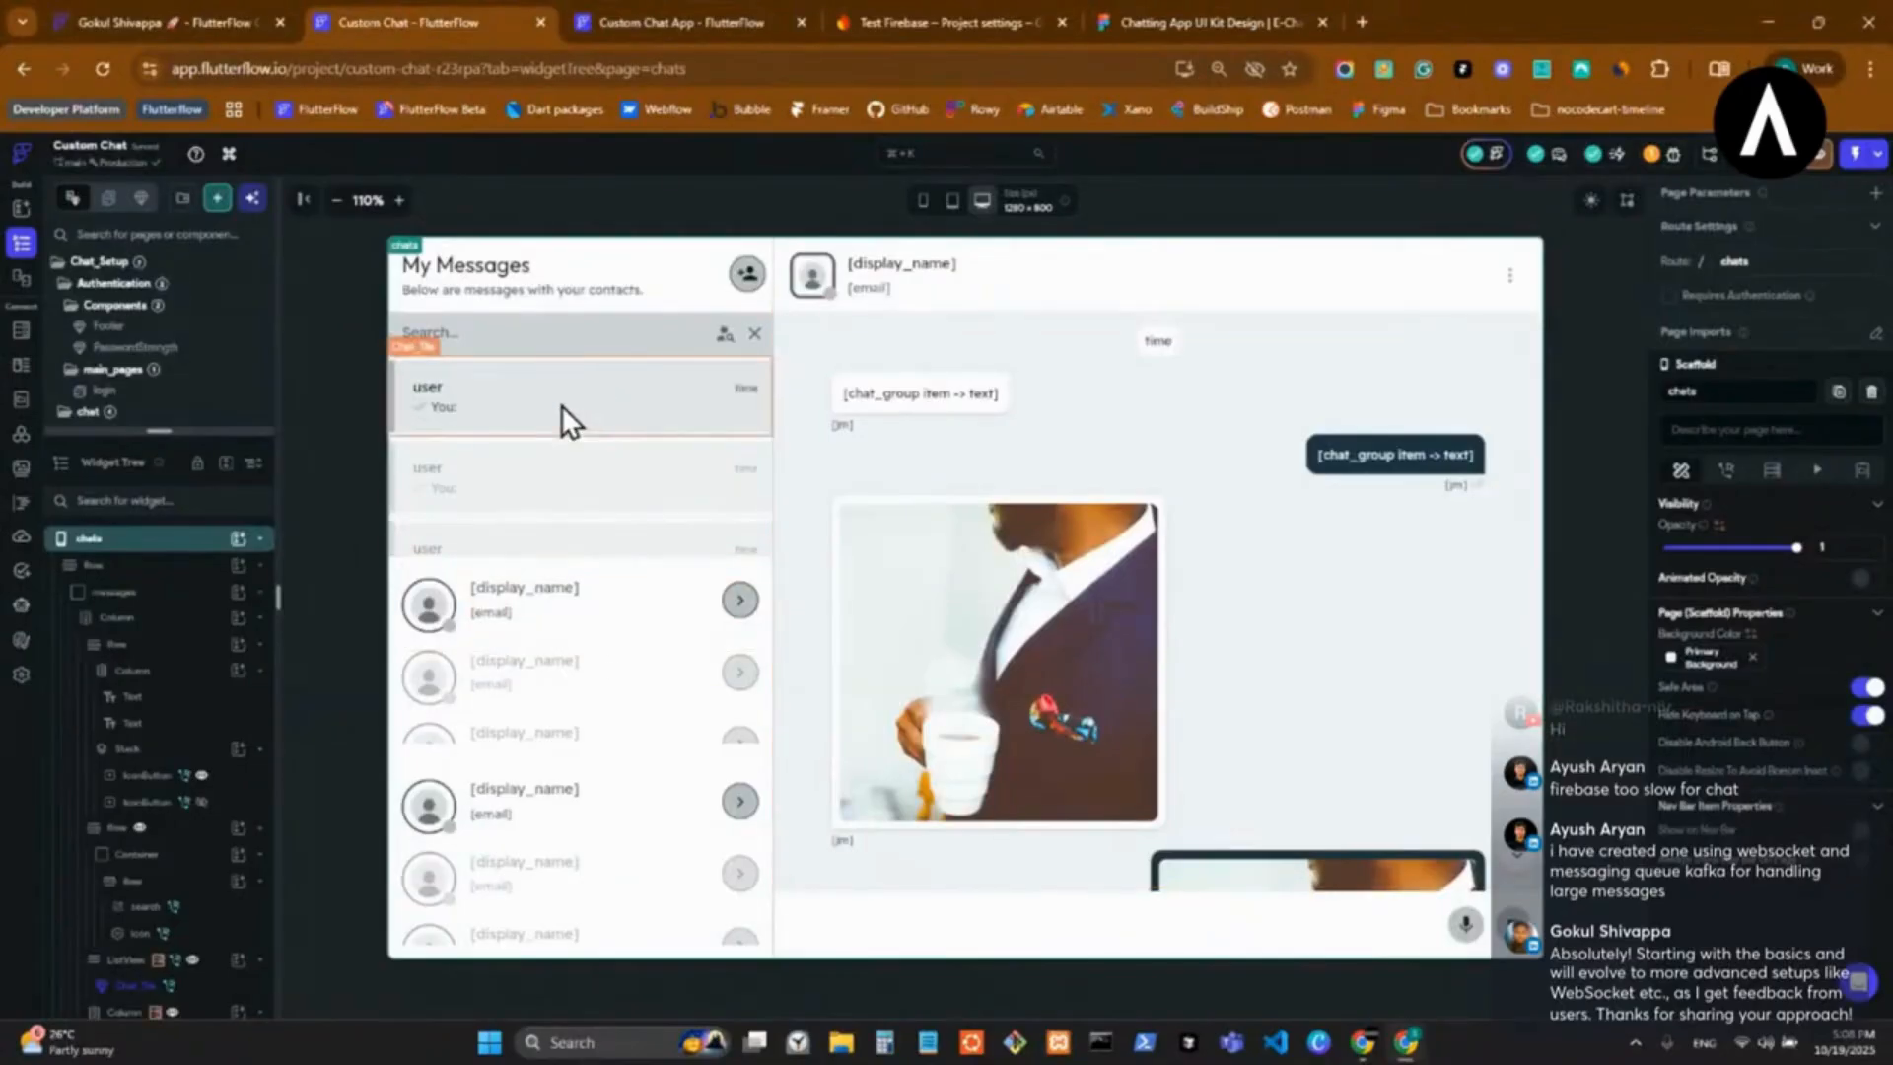
click(666, 22)
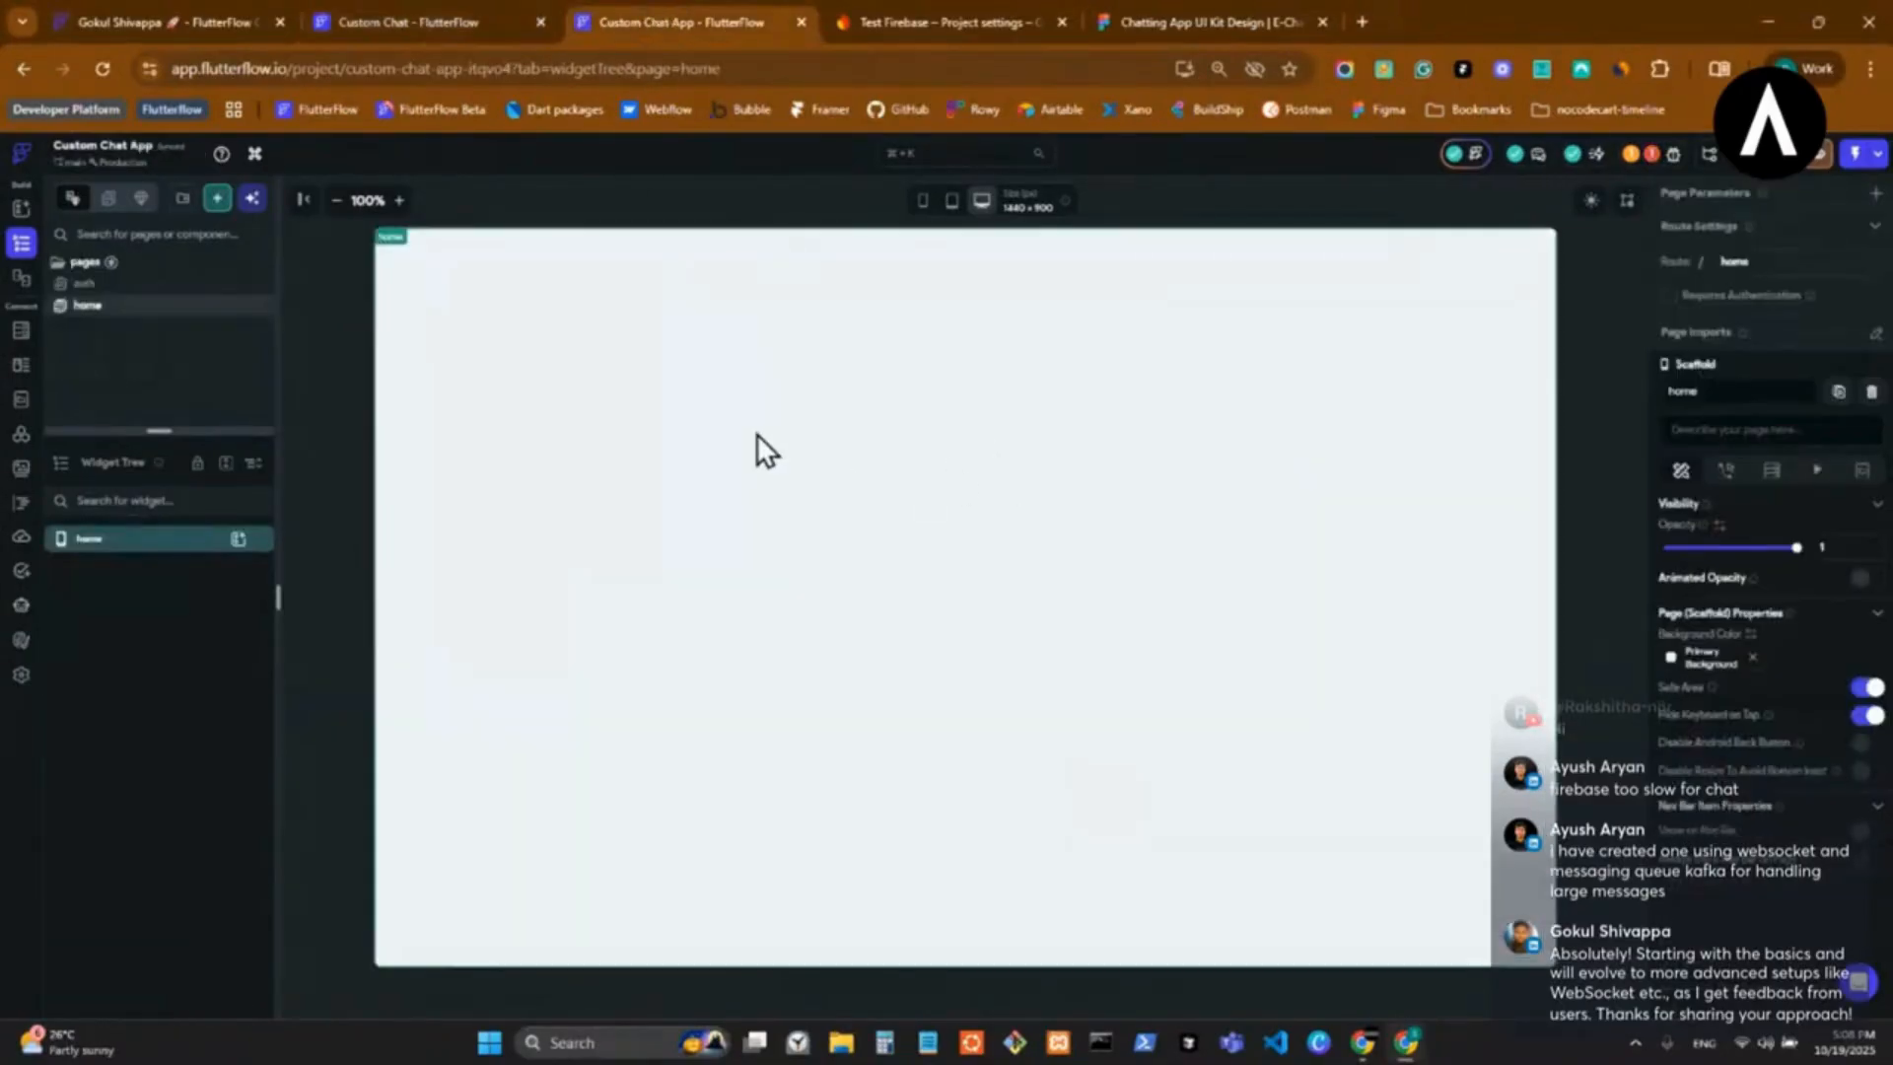
right_click(553, 405)
click(647, 576)
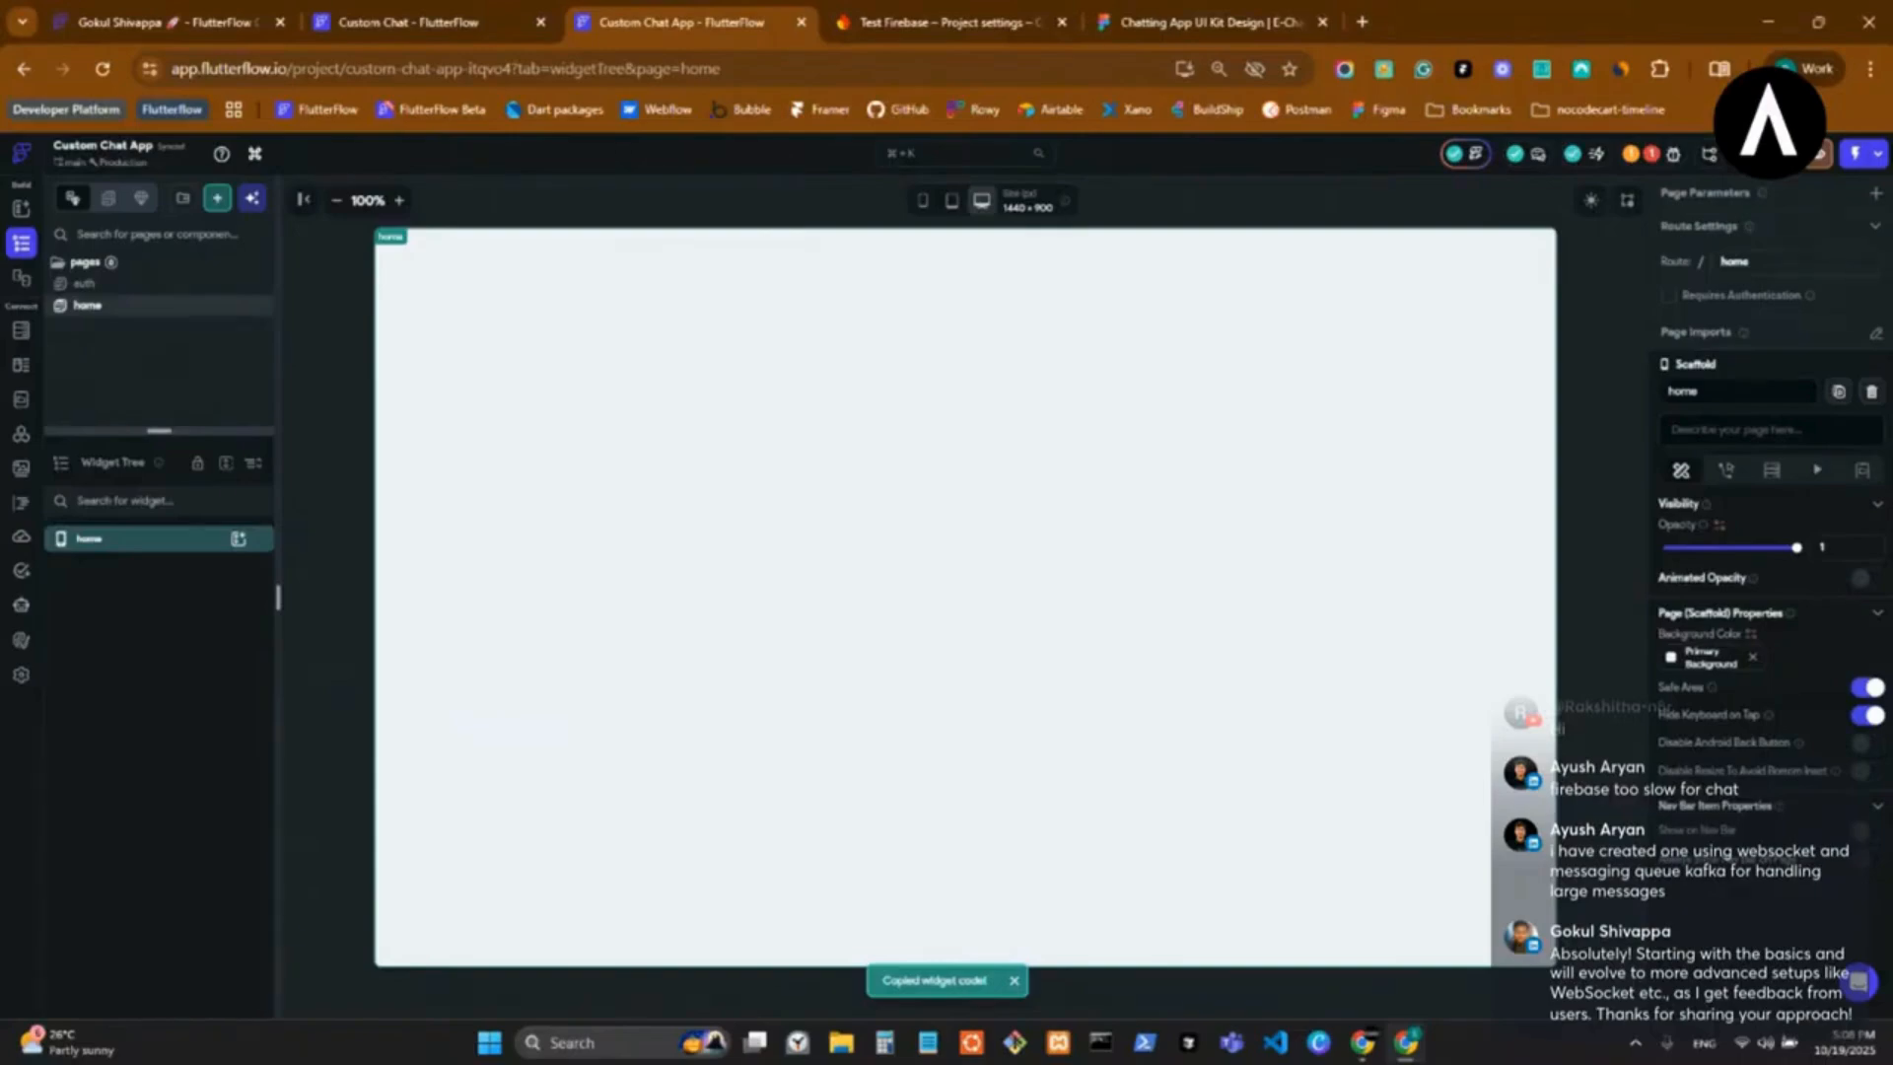
click(891, 14)
click(646, 14)
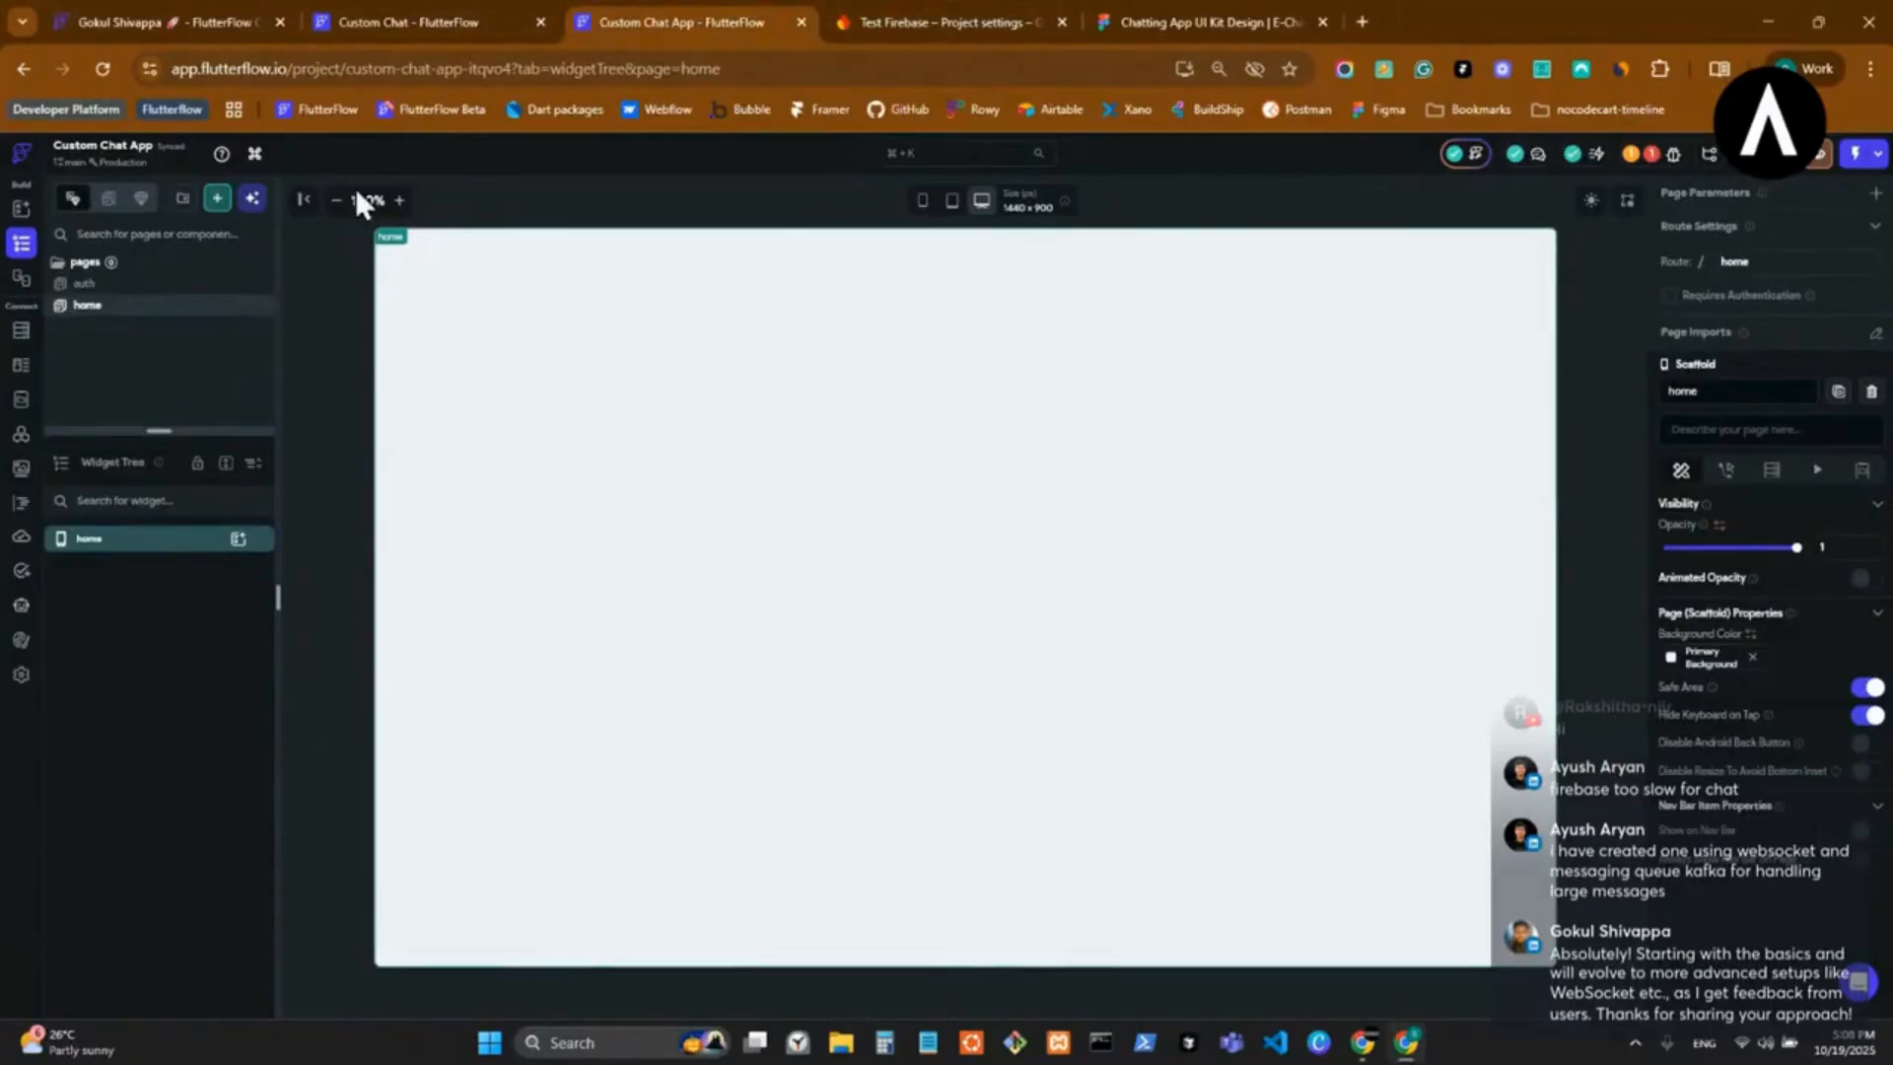
click(483, 16)
click(1195, 5)
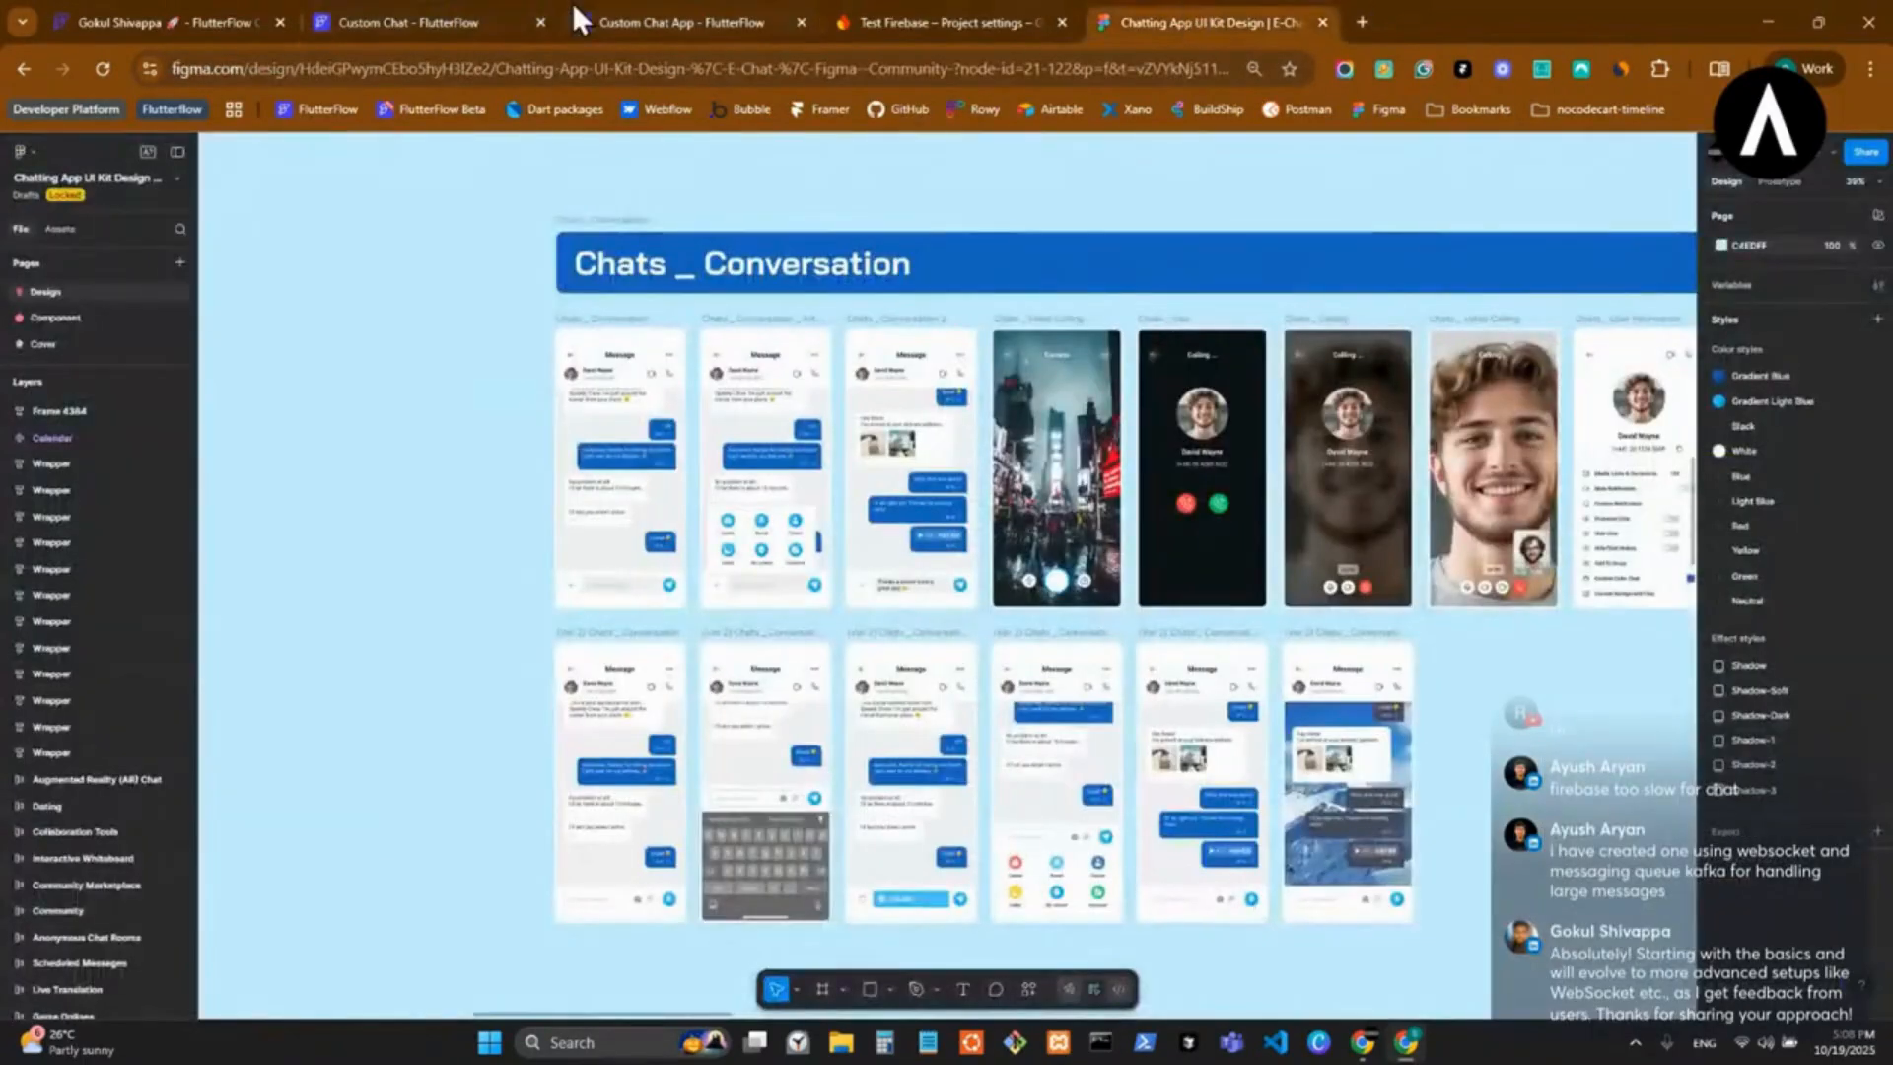
click(438, 7)
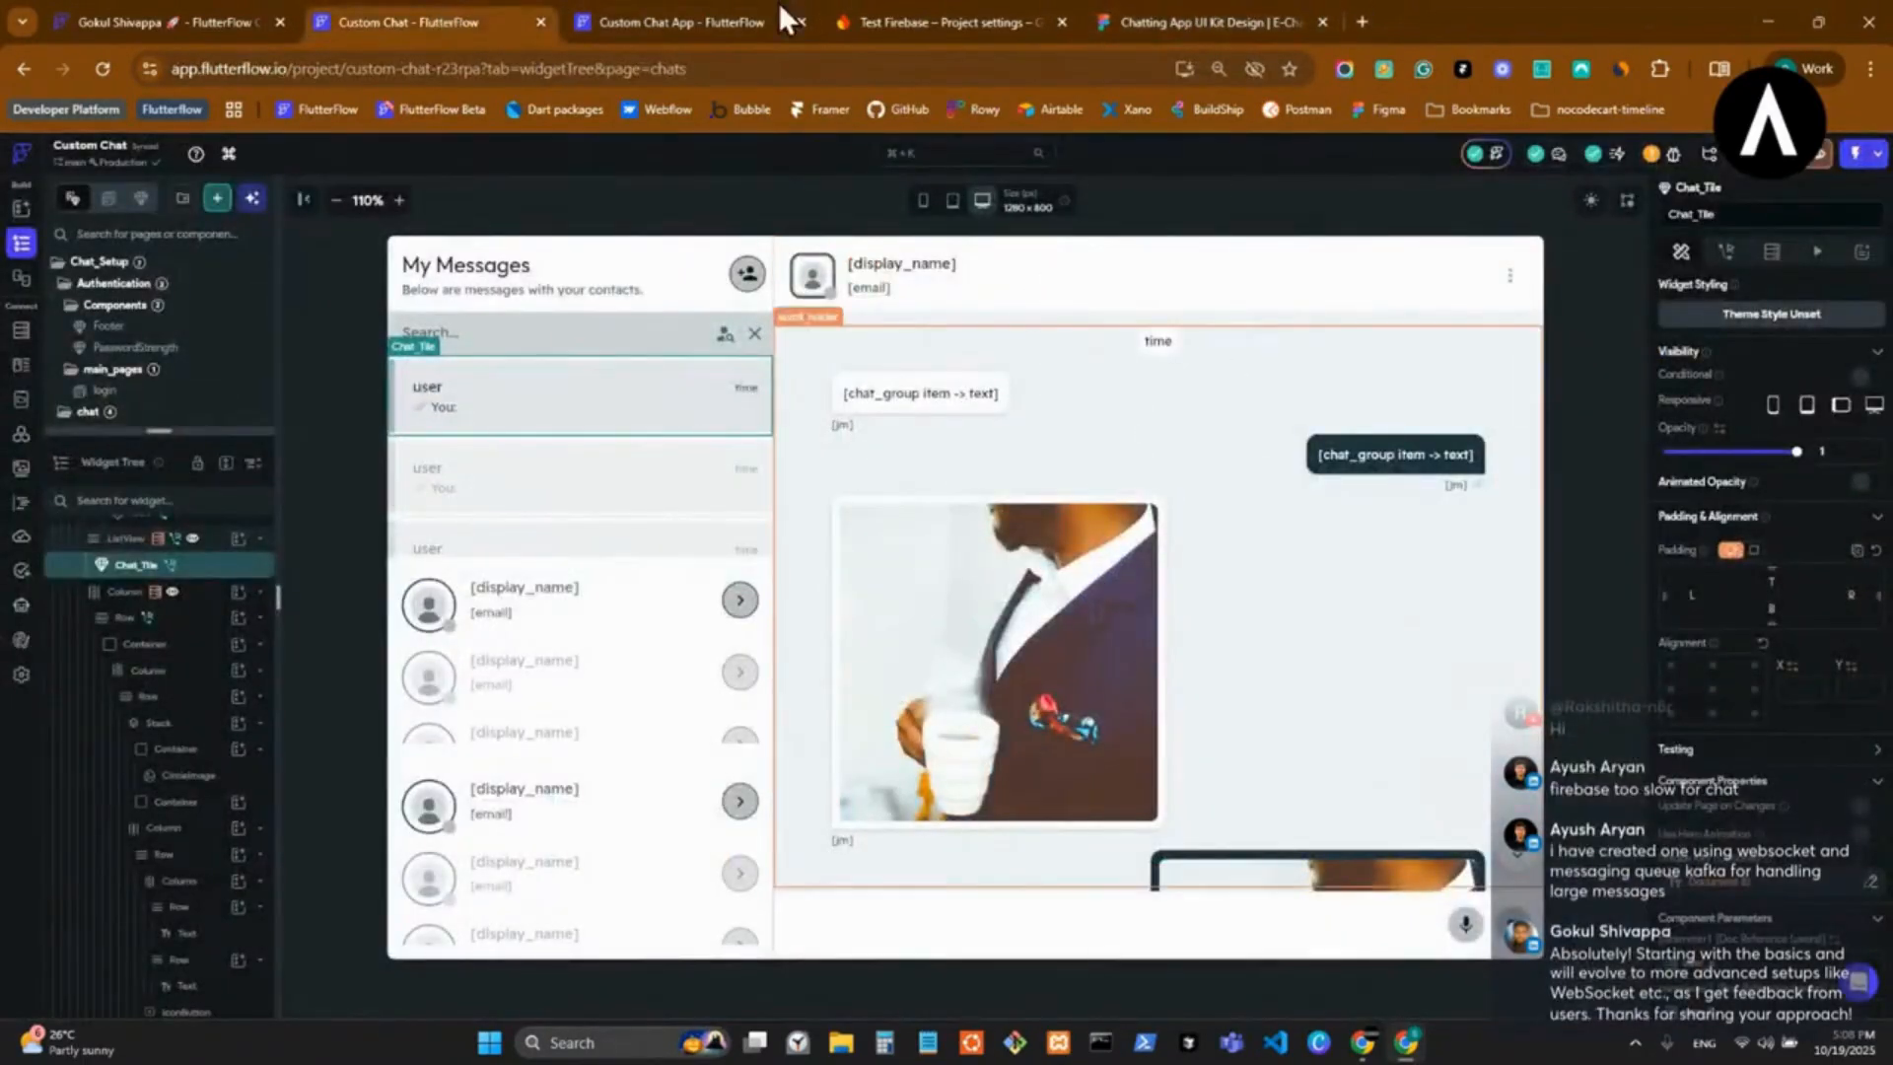
click(675, 5)
Switch to the Figma chat kit and examine its light and dark screen sections and the conversation screens.
click(1092, 8)
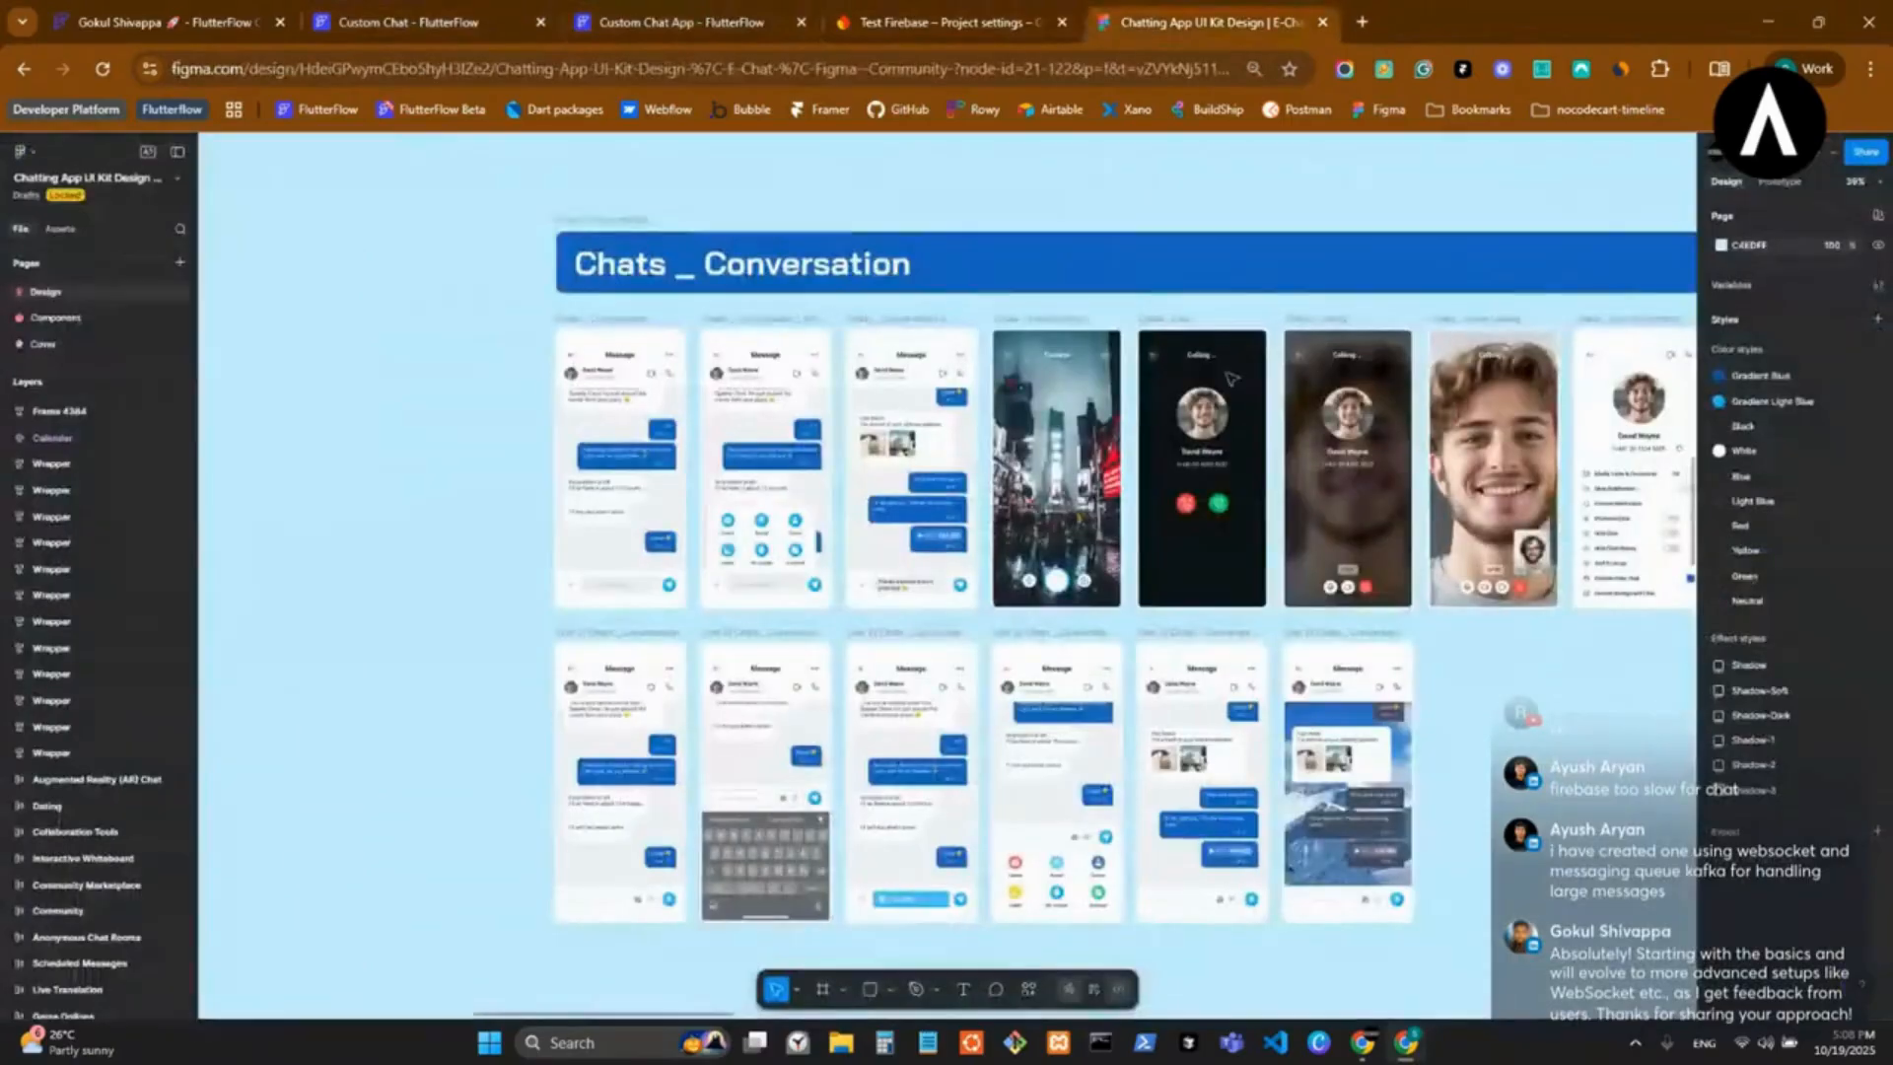
key(shift+1)
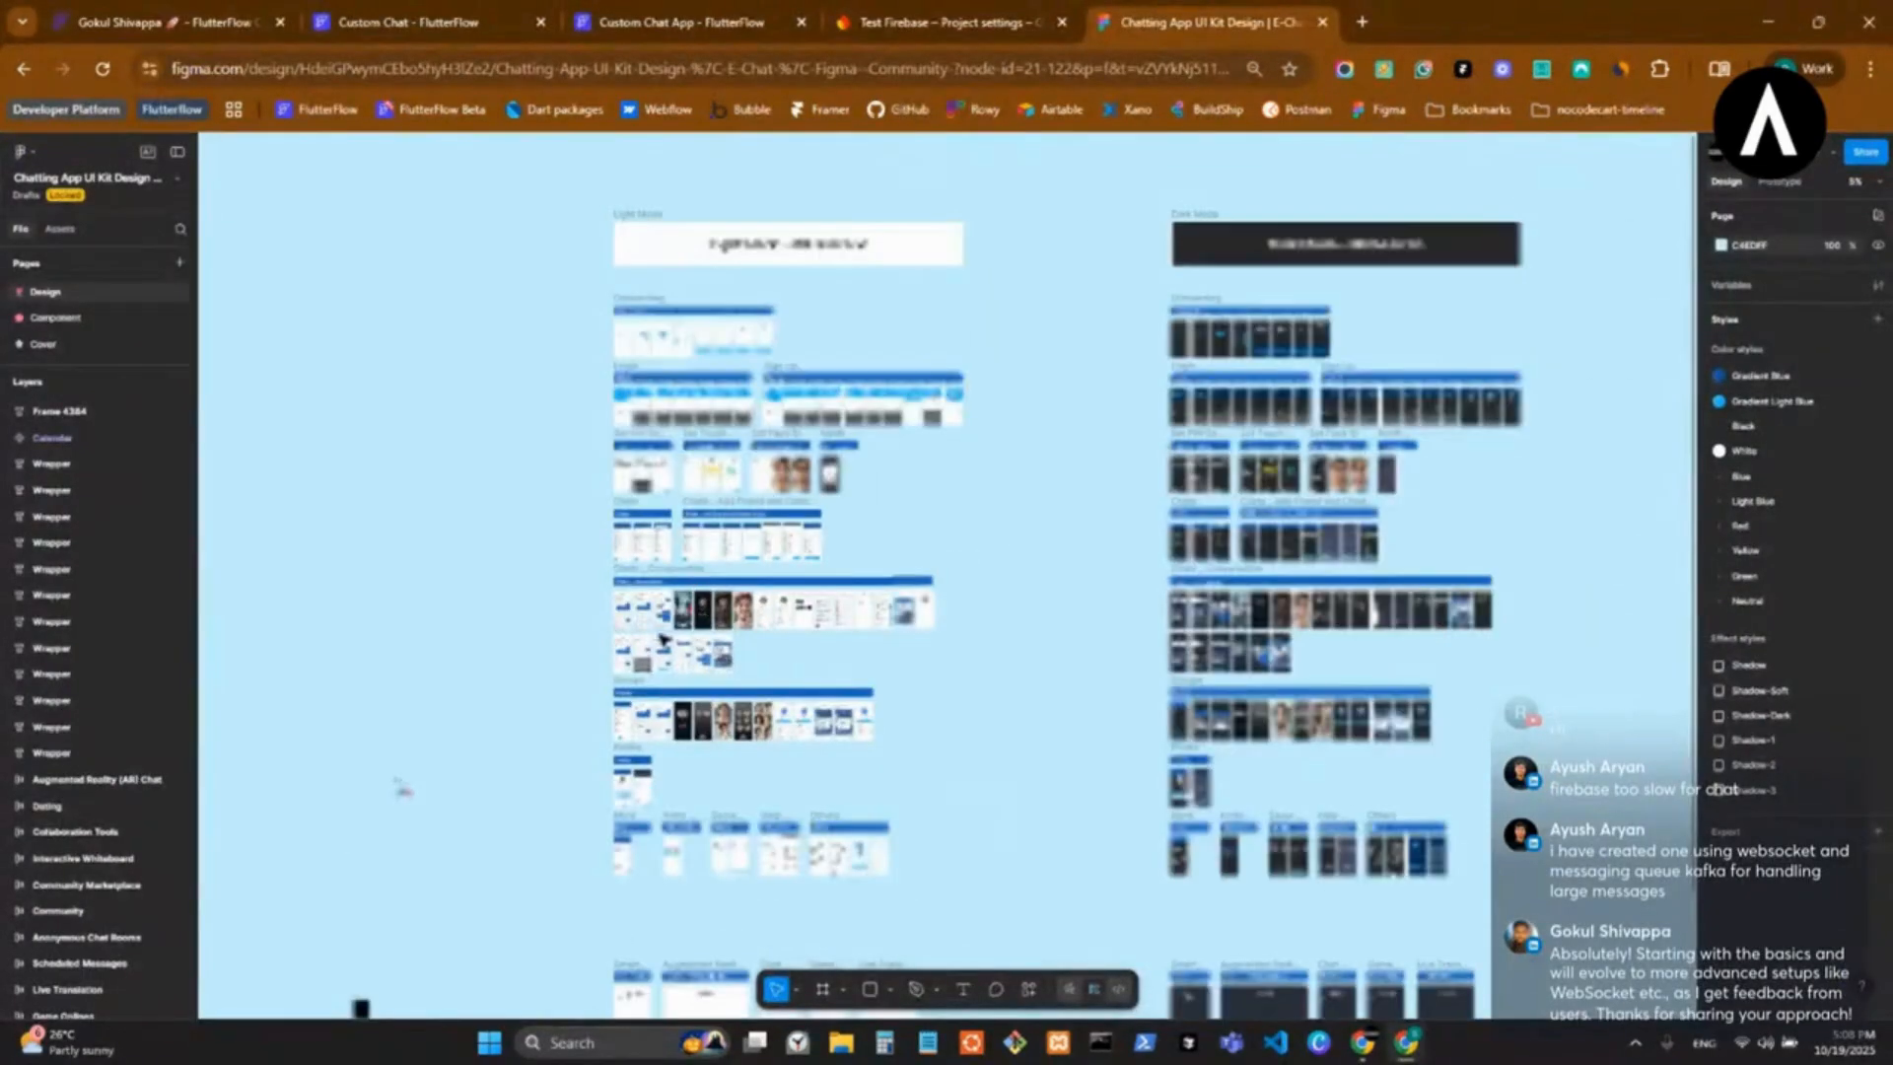
scroll(631, 650, down, 2)
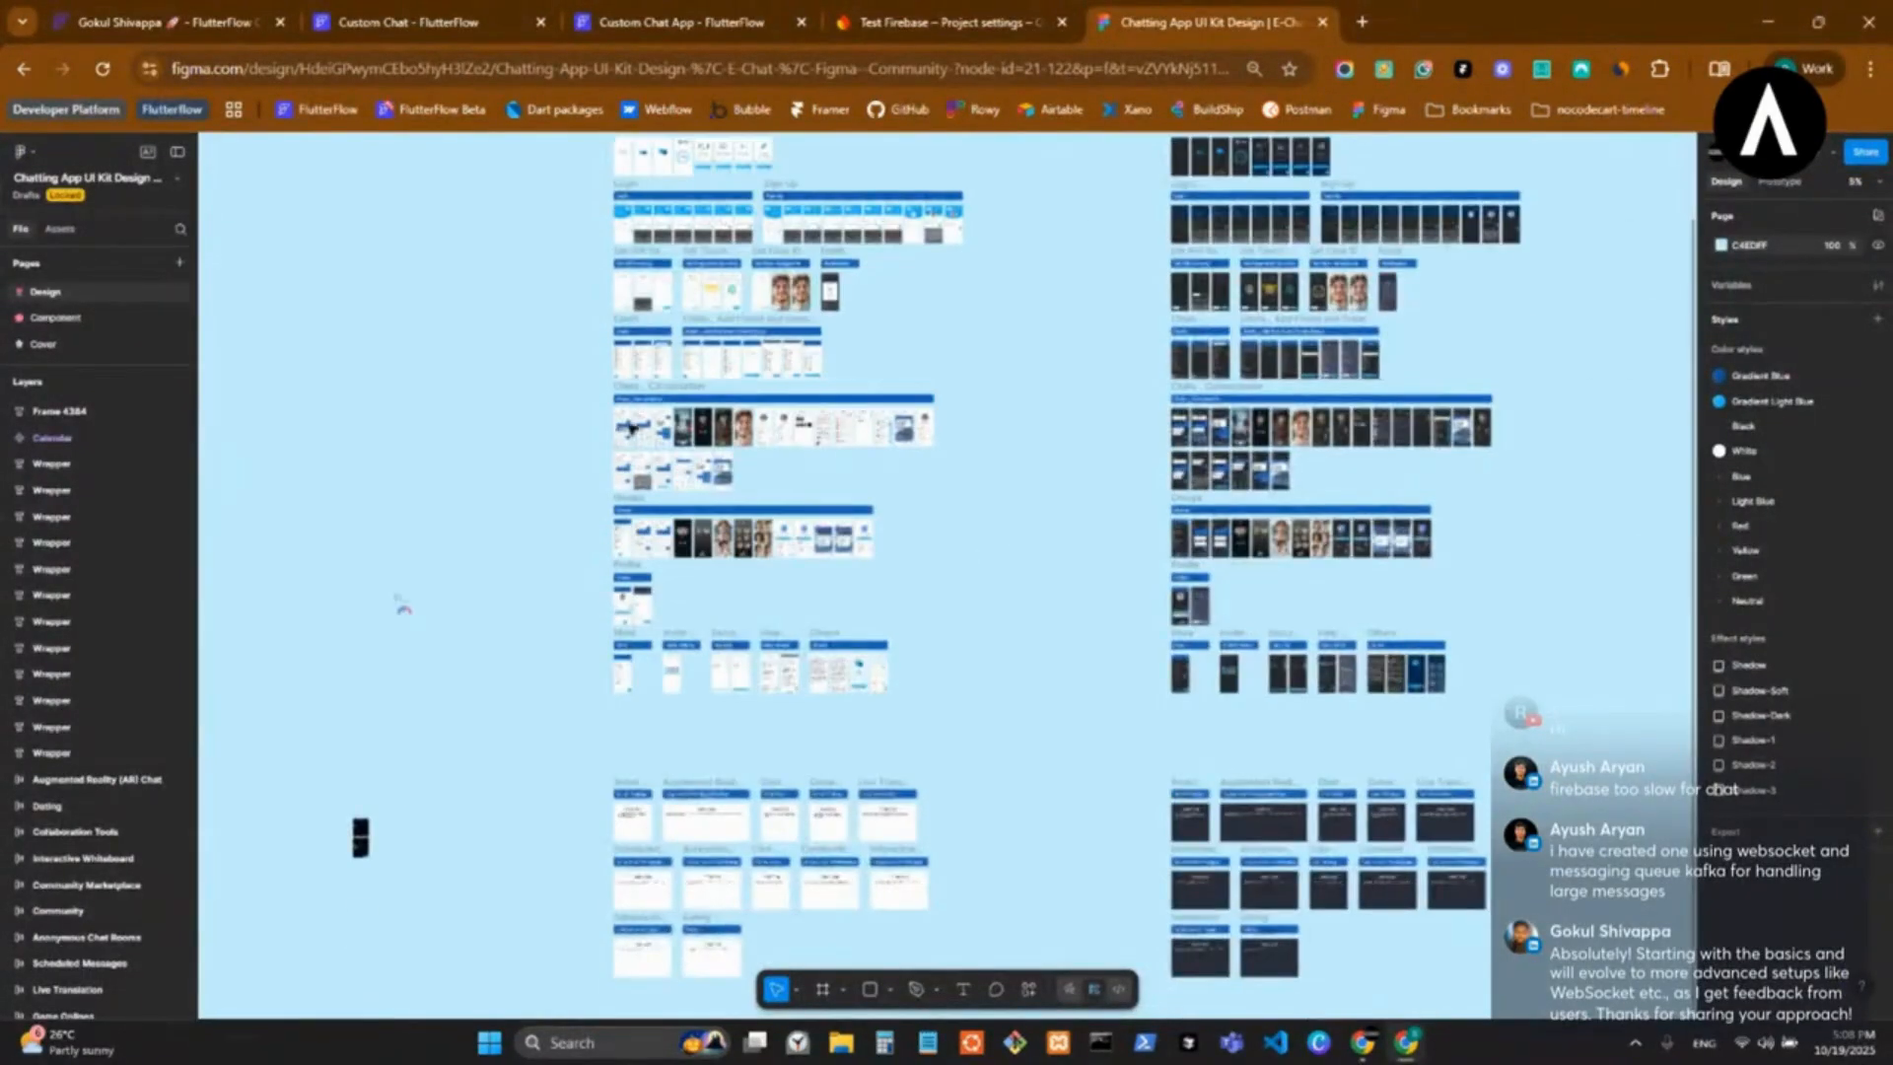
scroll(623, 671, up, 10)
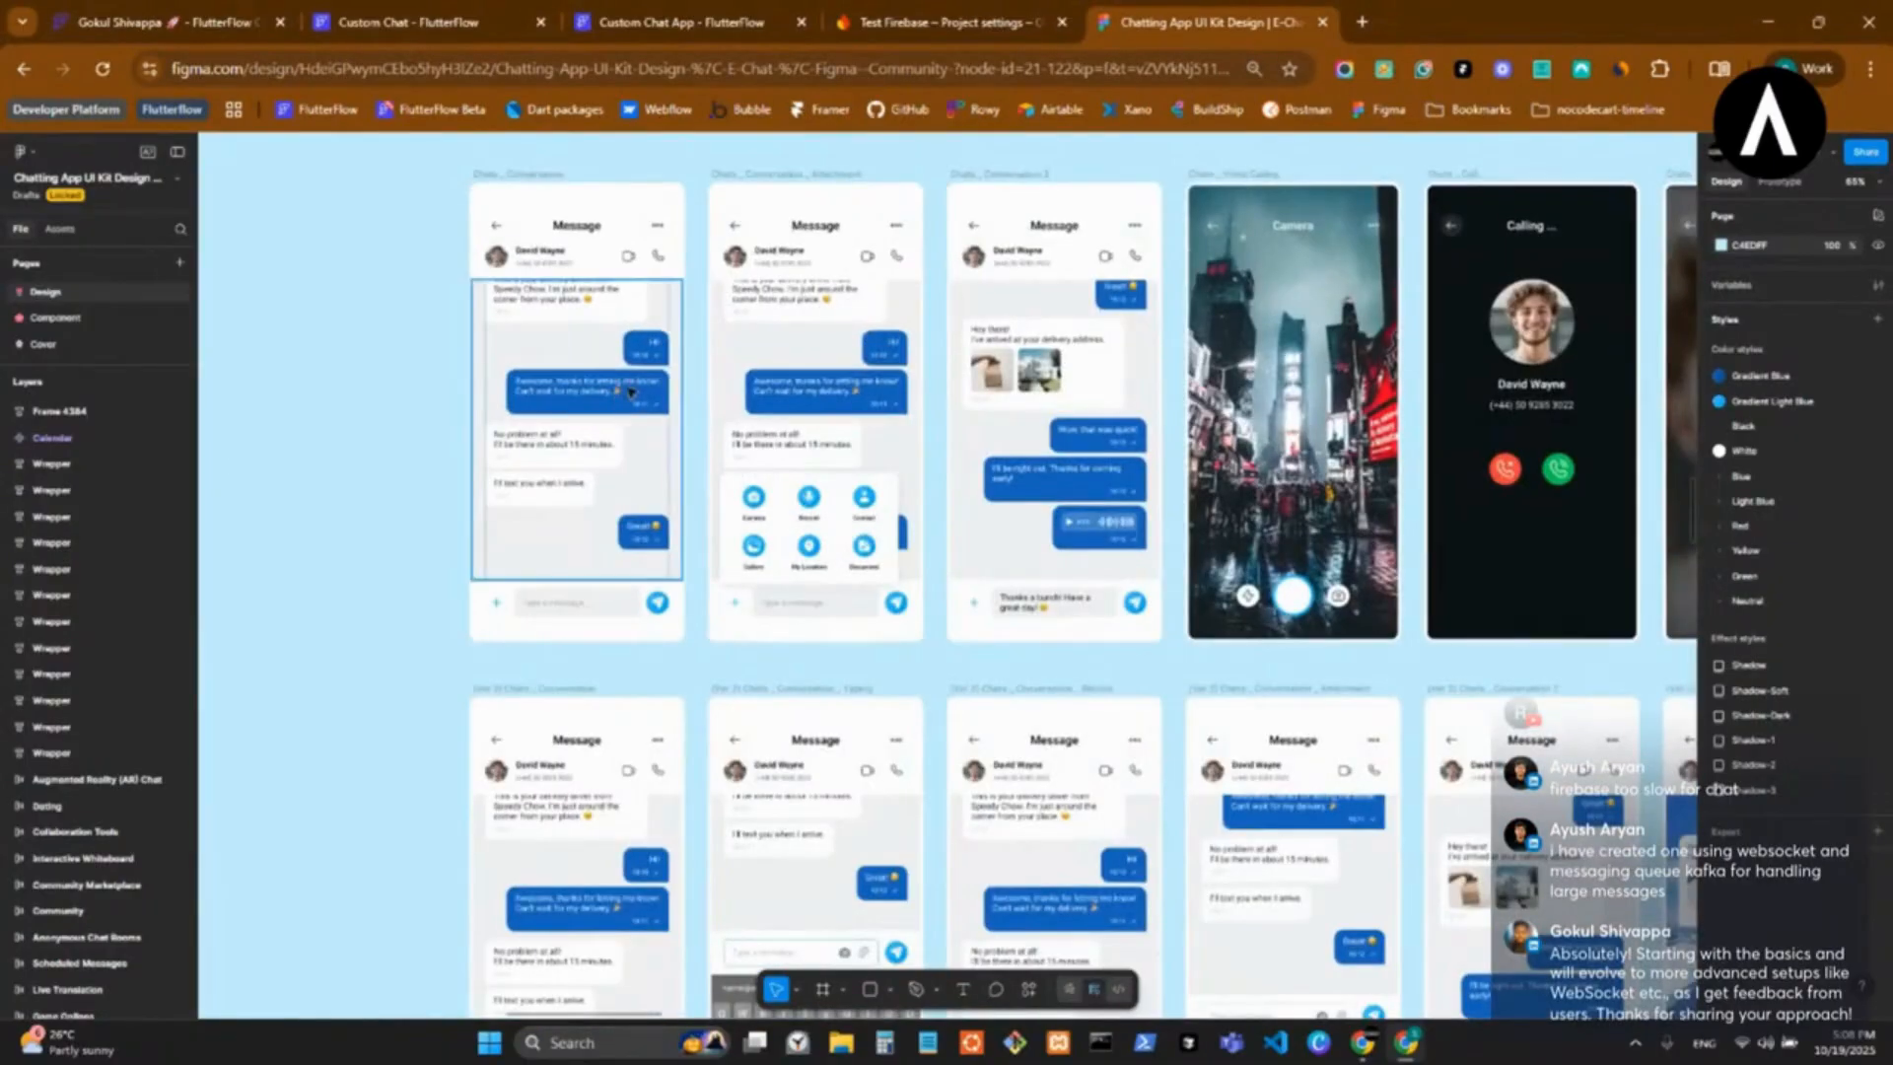
scroll(655, 372, down, 5)
Open Dribbble in a new browser tab and search its shots for "chat app".
click(1365, 15)
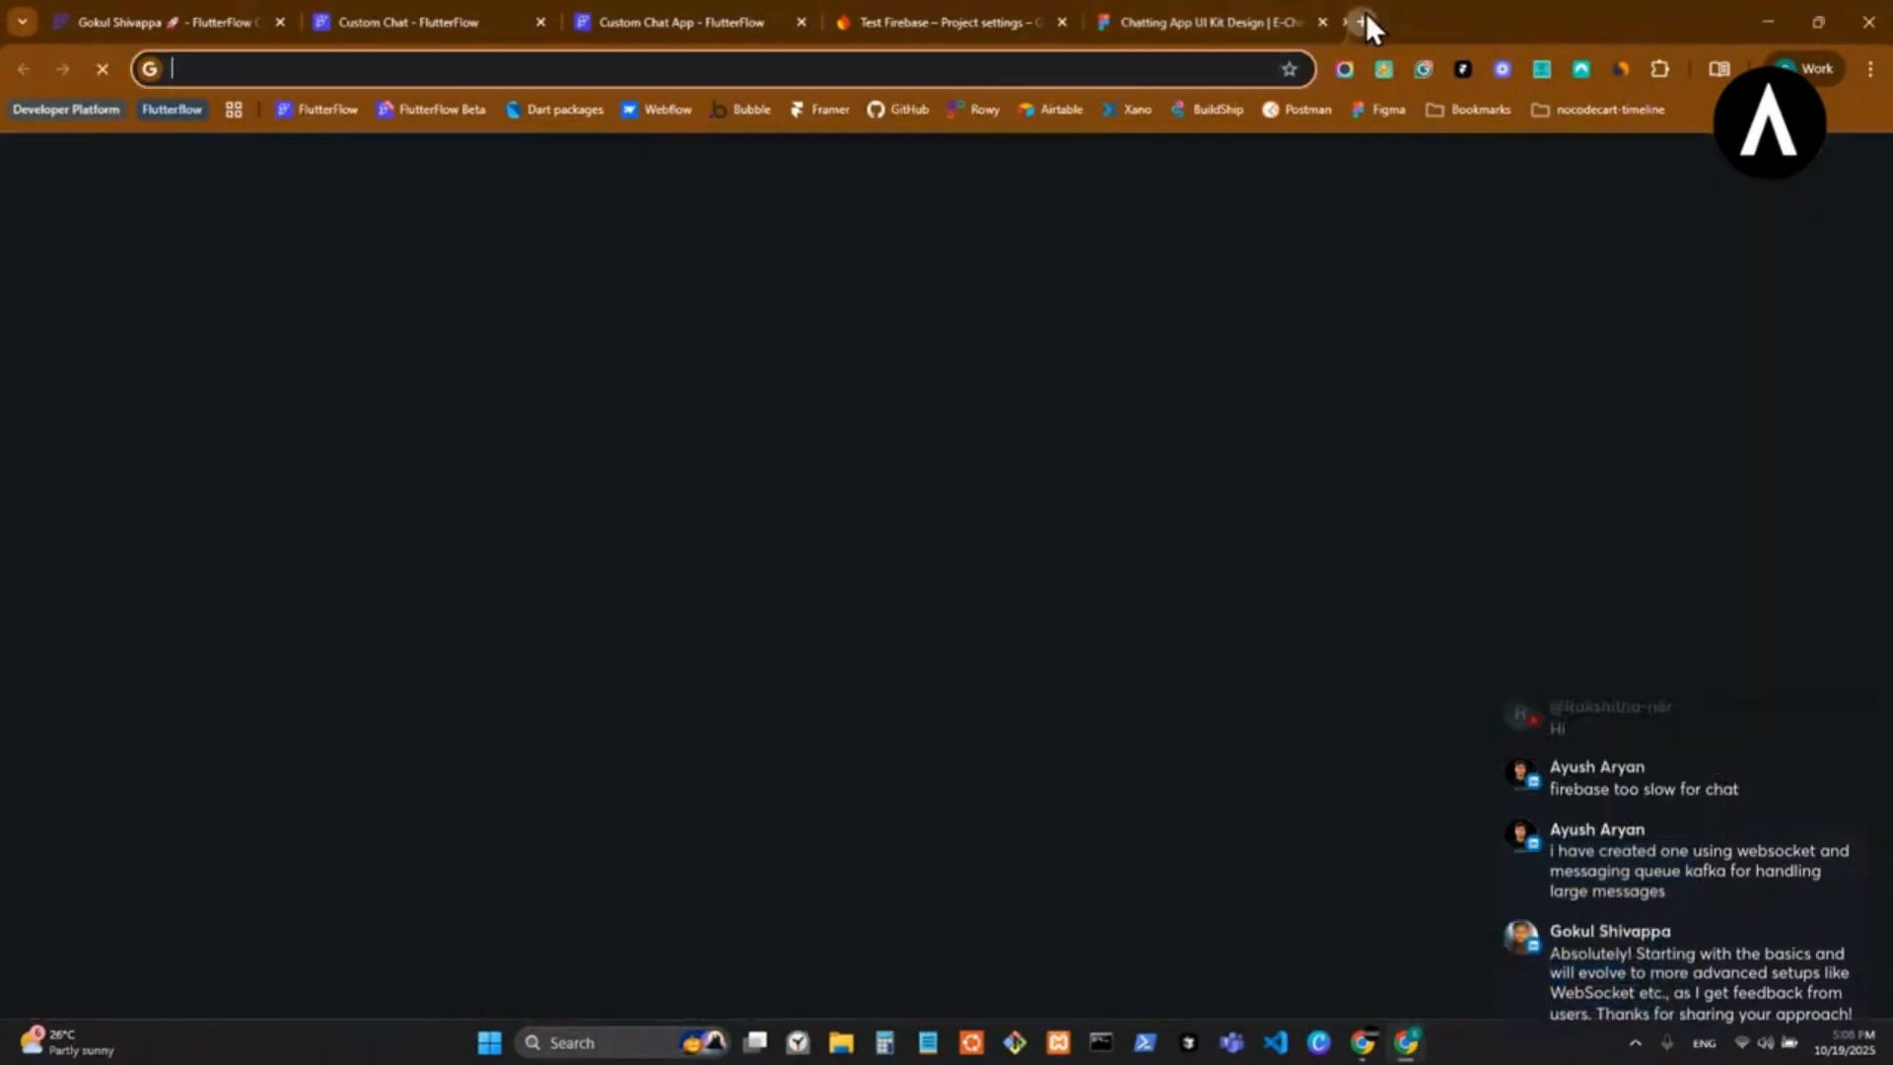
text(dr)
key(Return)
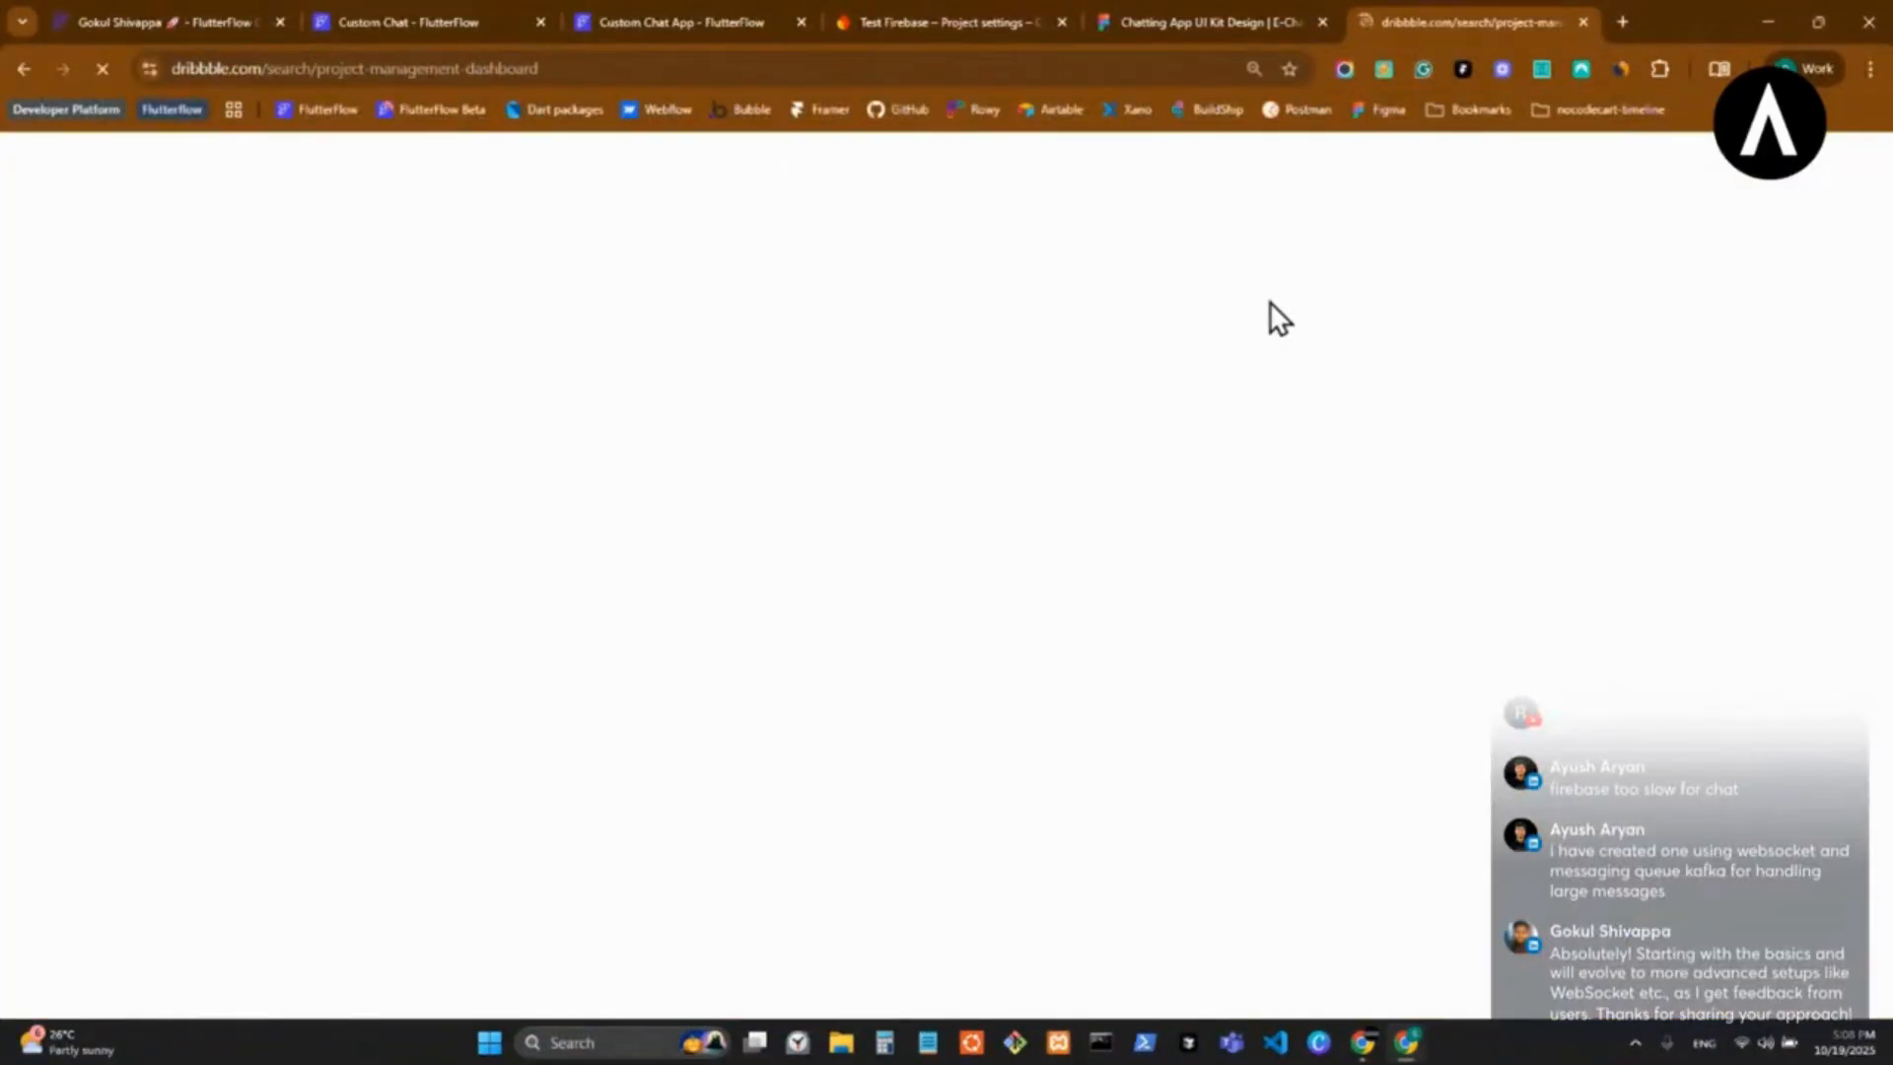
click(480, 173)
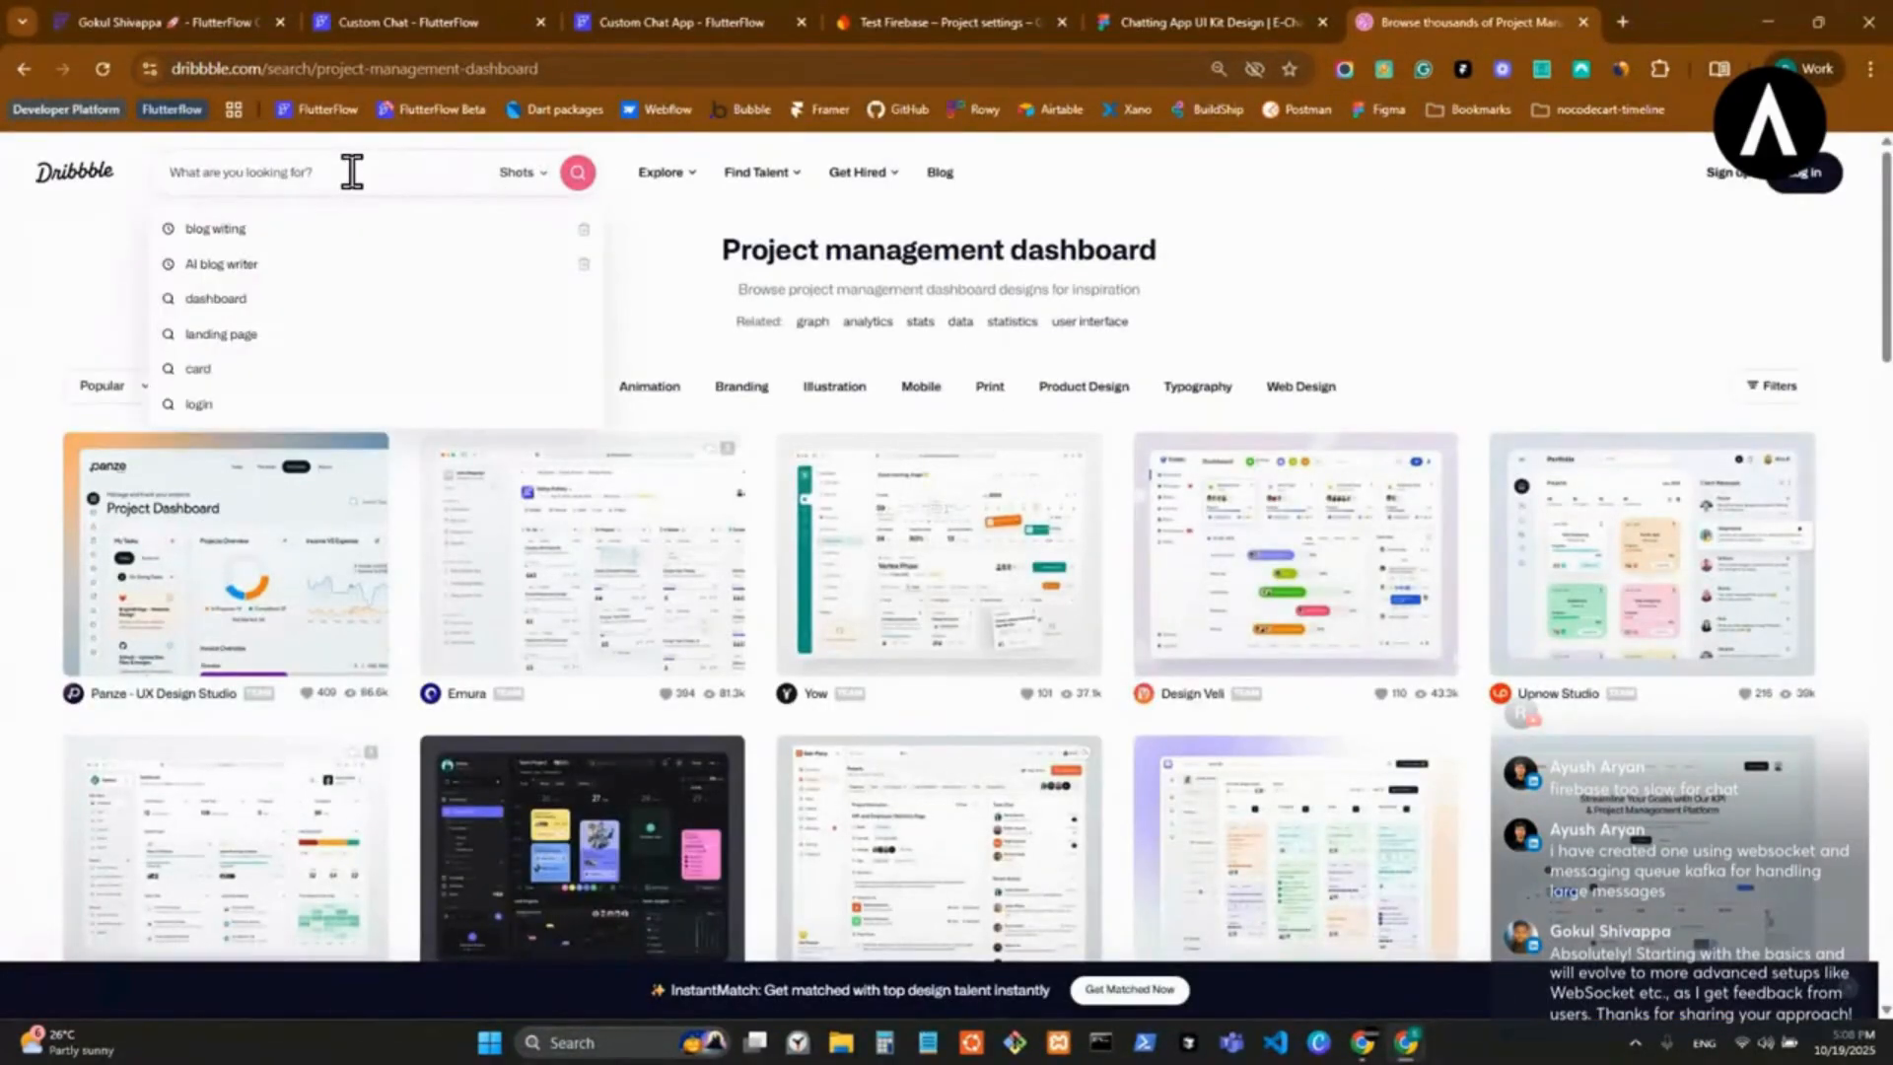
text(chat app)
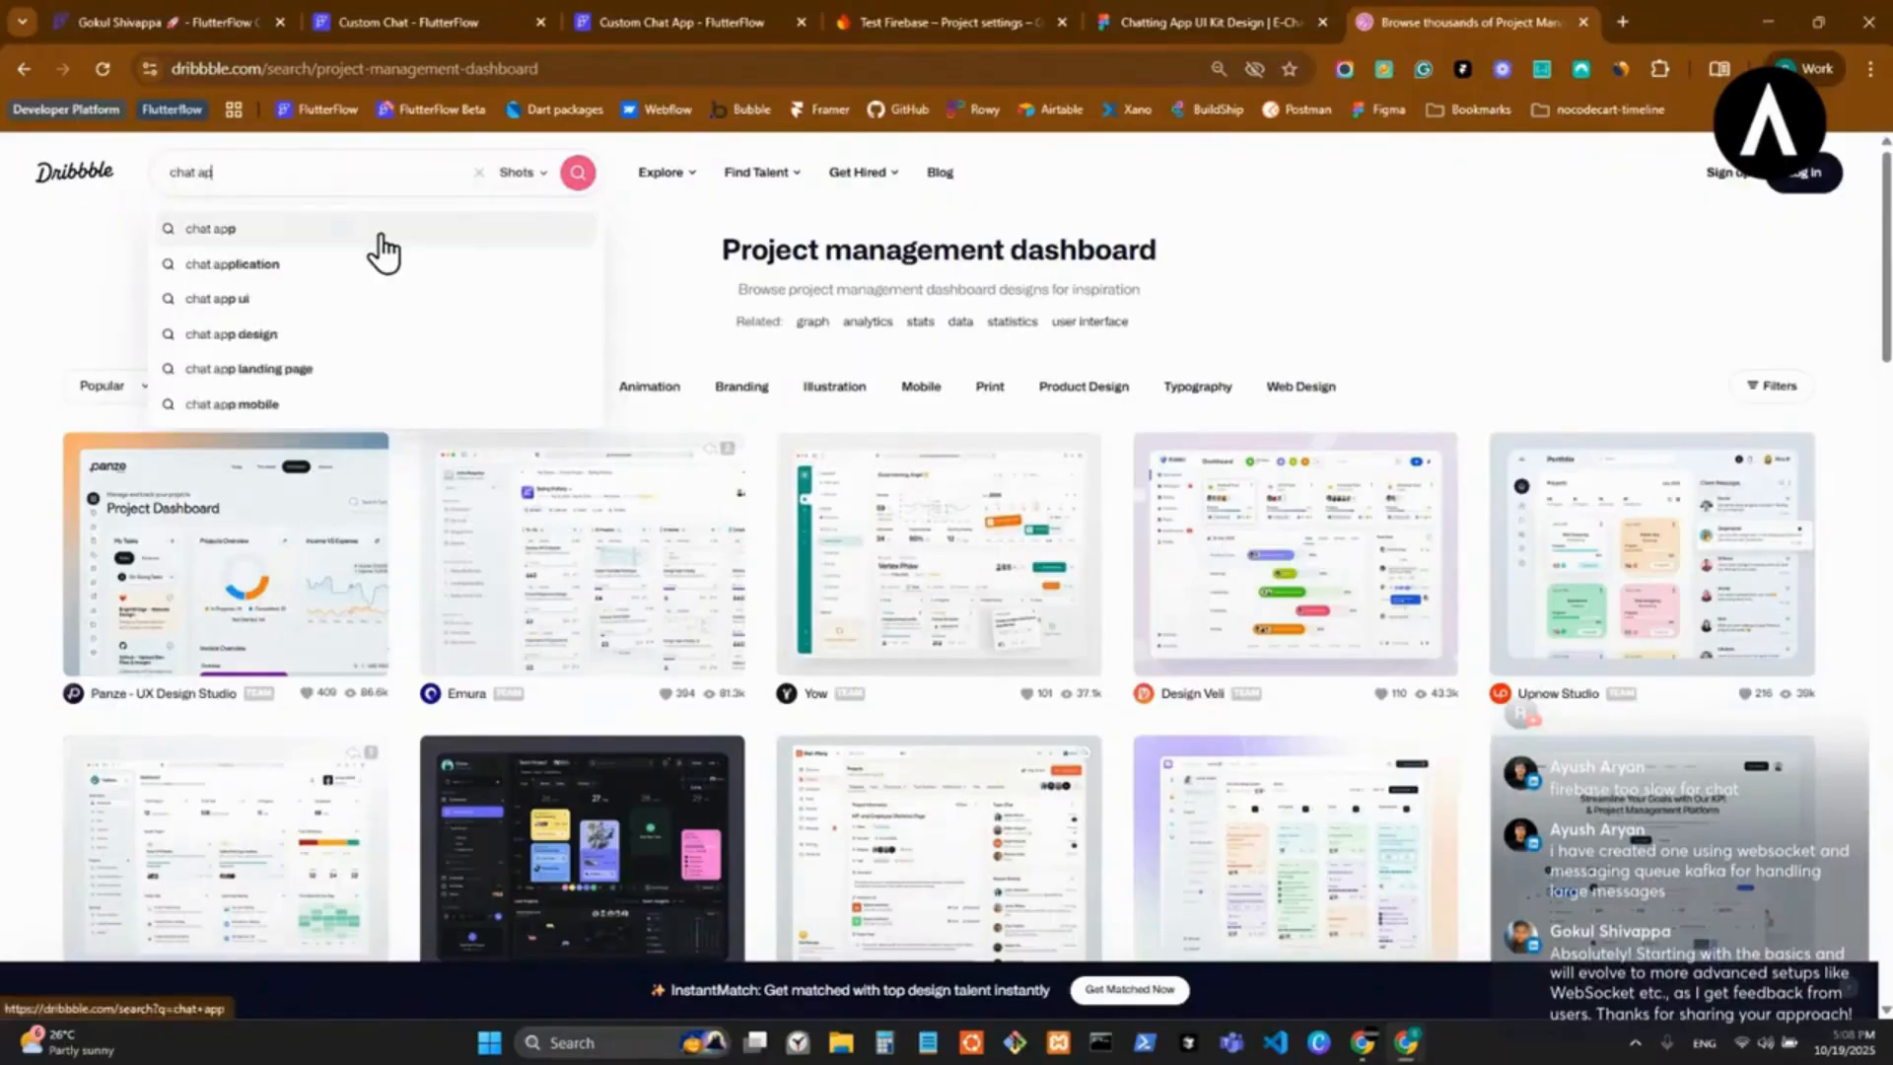
key(Return)
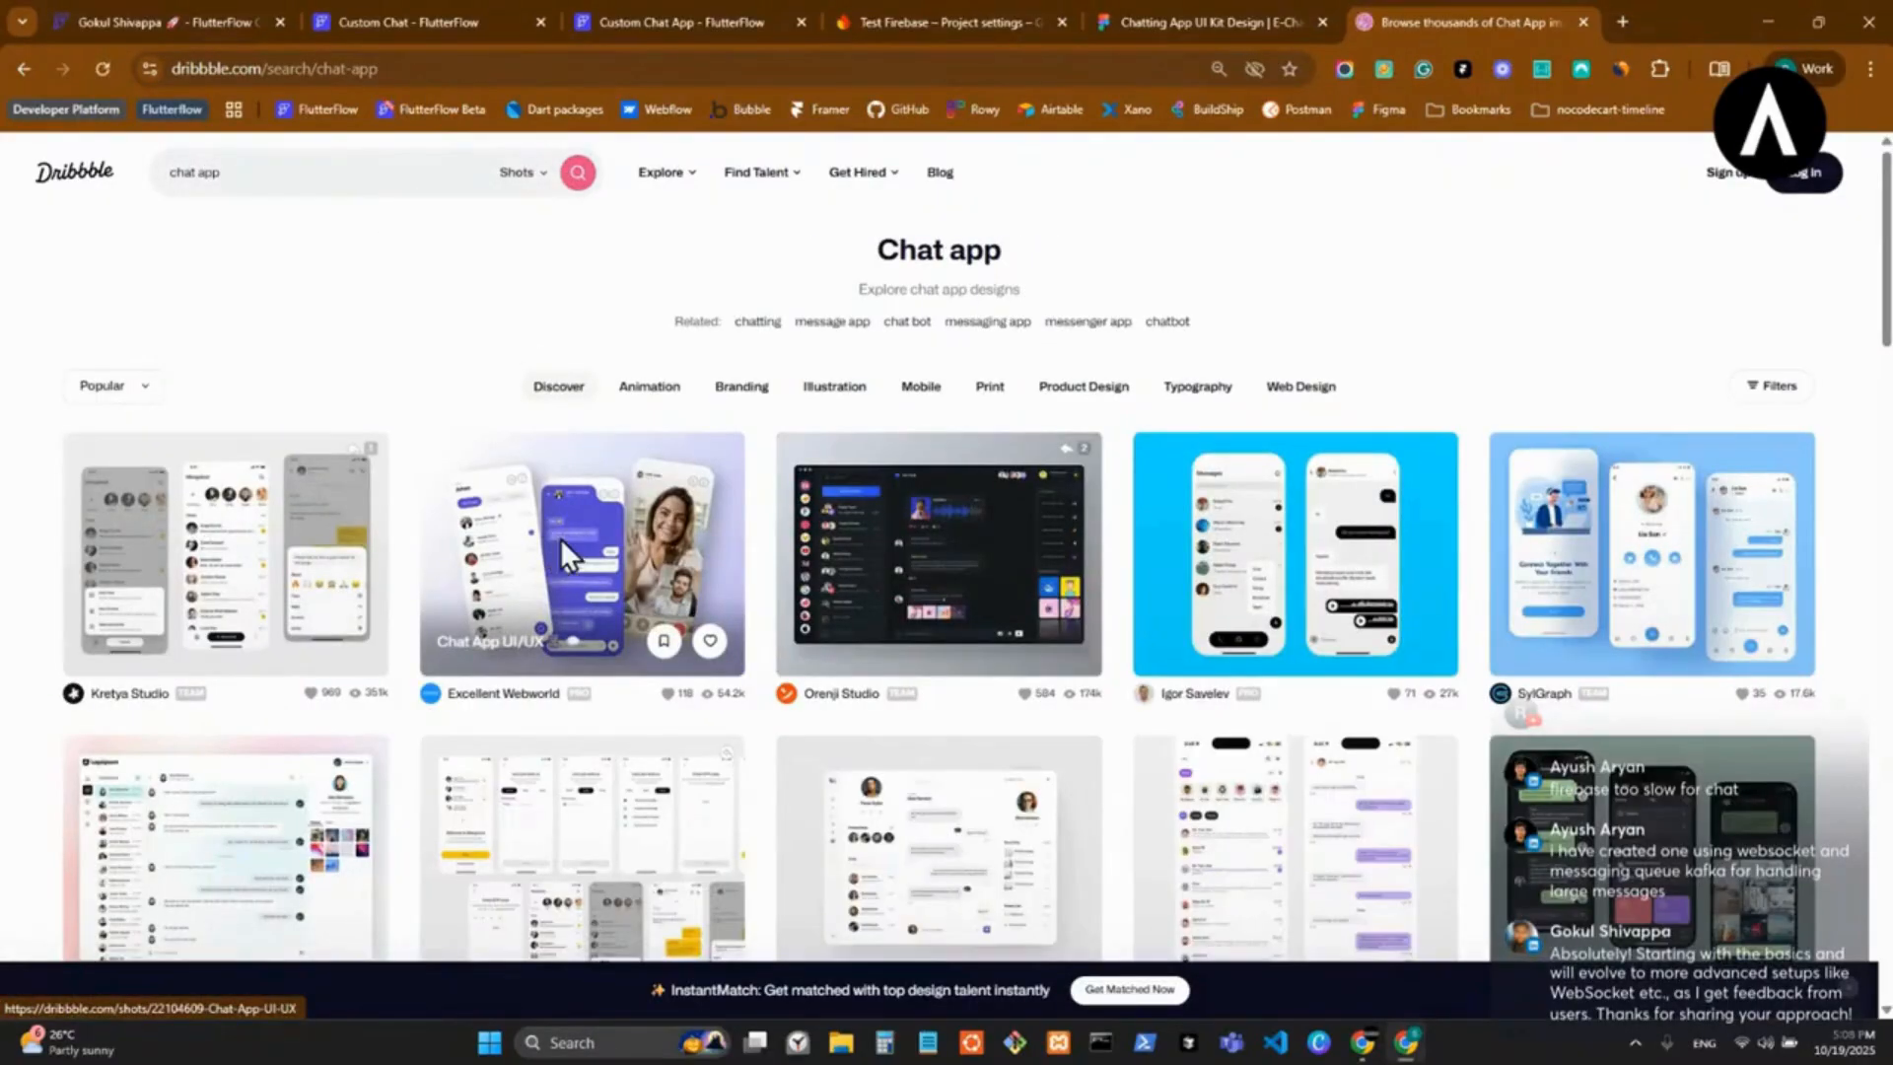
View the Minimalistic iOS Chat App UI Design shot, close it and browse further through the chat app results.
click(1315, 562)
scroll(1363, 690, down, 3)
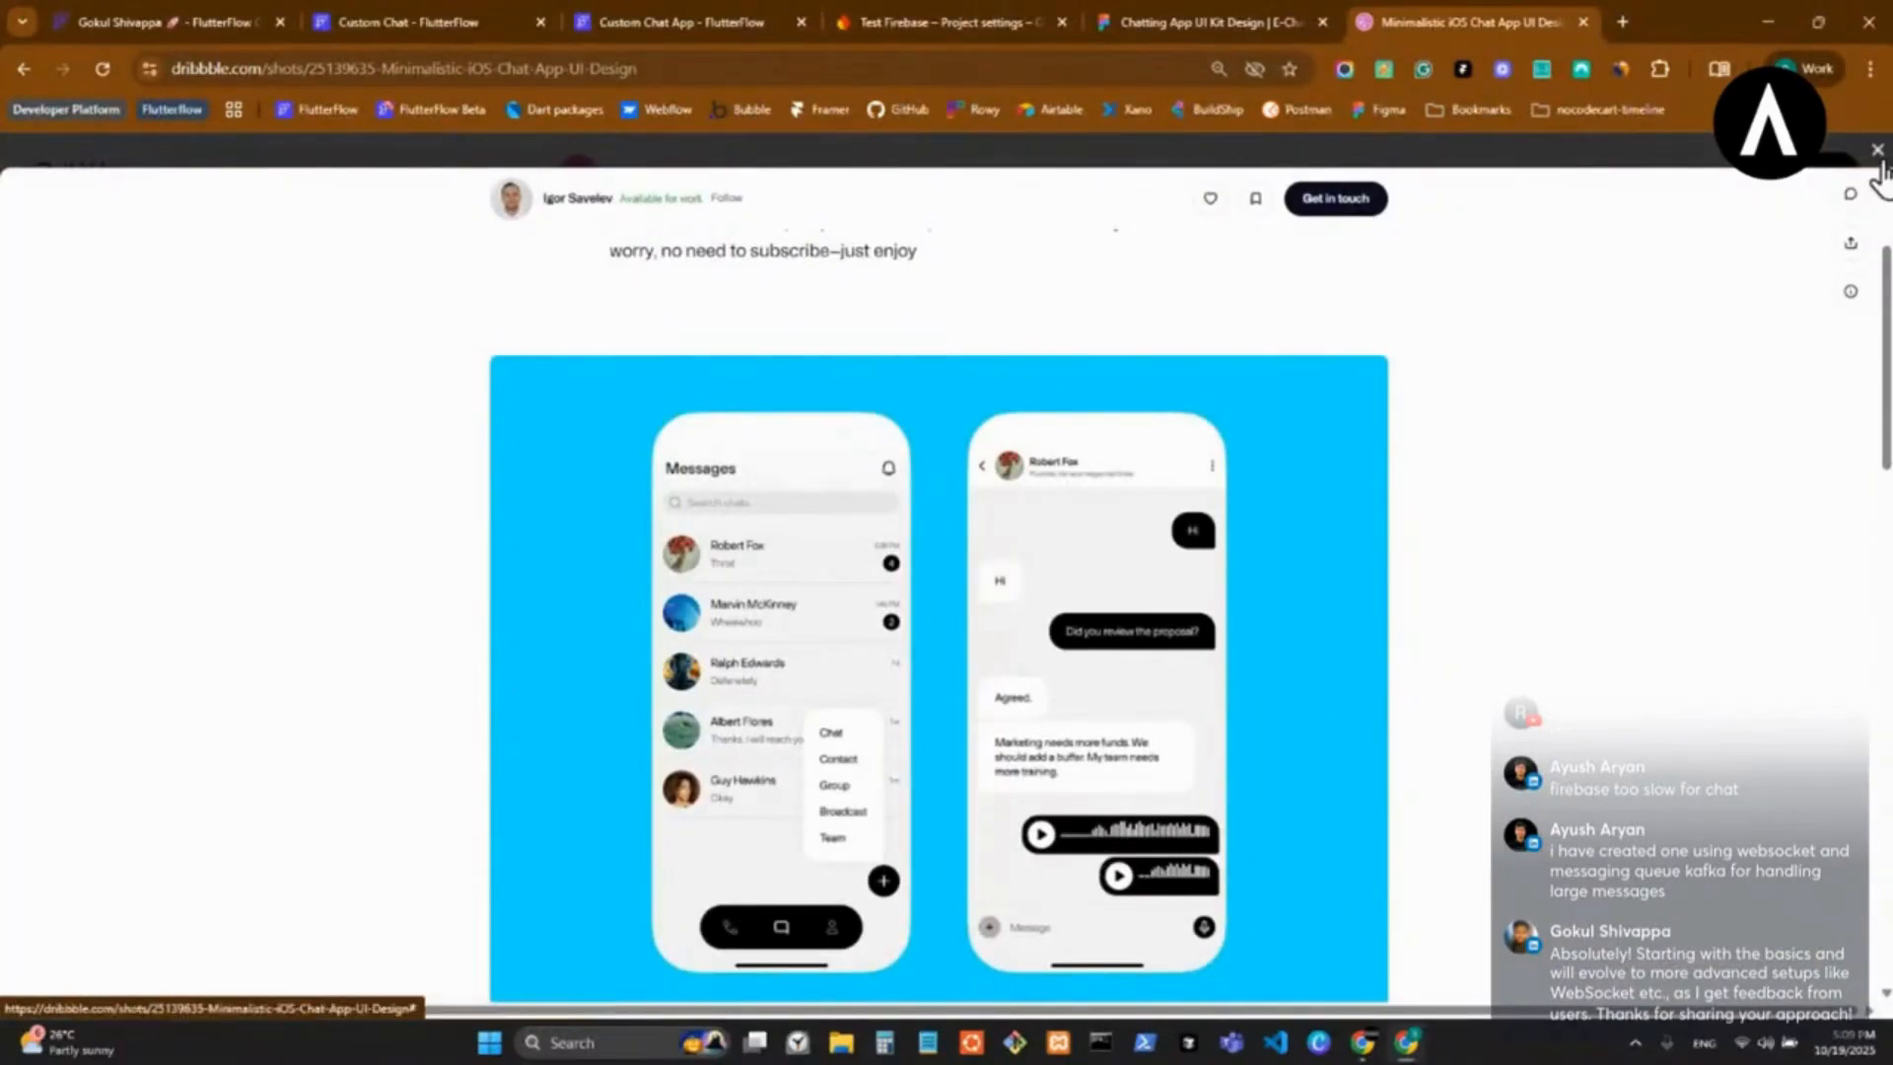
key(Escape)
scroll(1183, 701, down, 3)
Switch to the Custom Chat App project in FlutterFlow and delete the app bar and the column from its auth page.
click(426, 23)
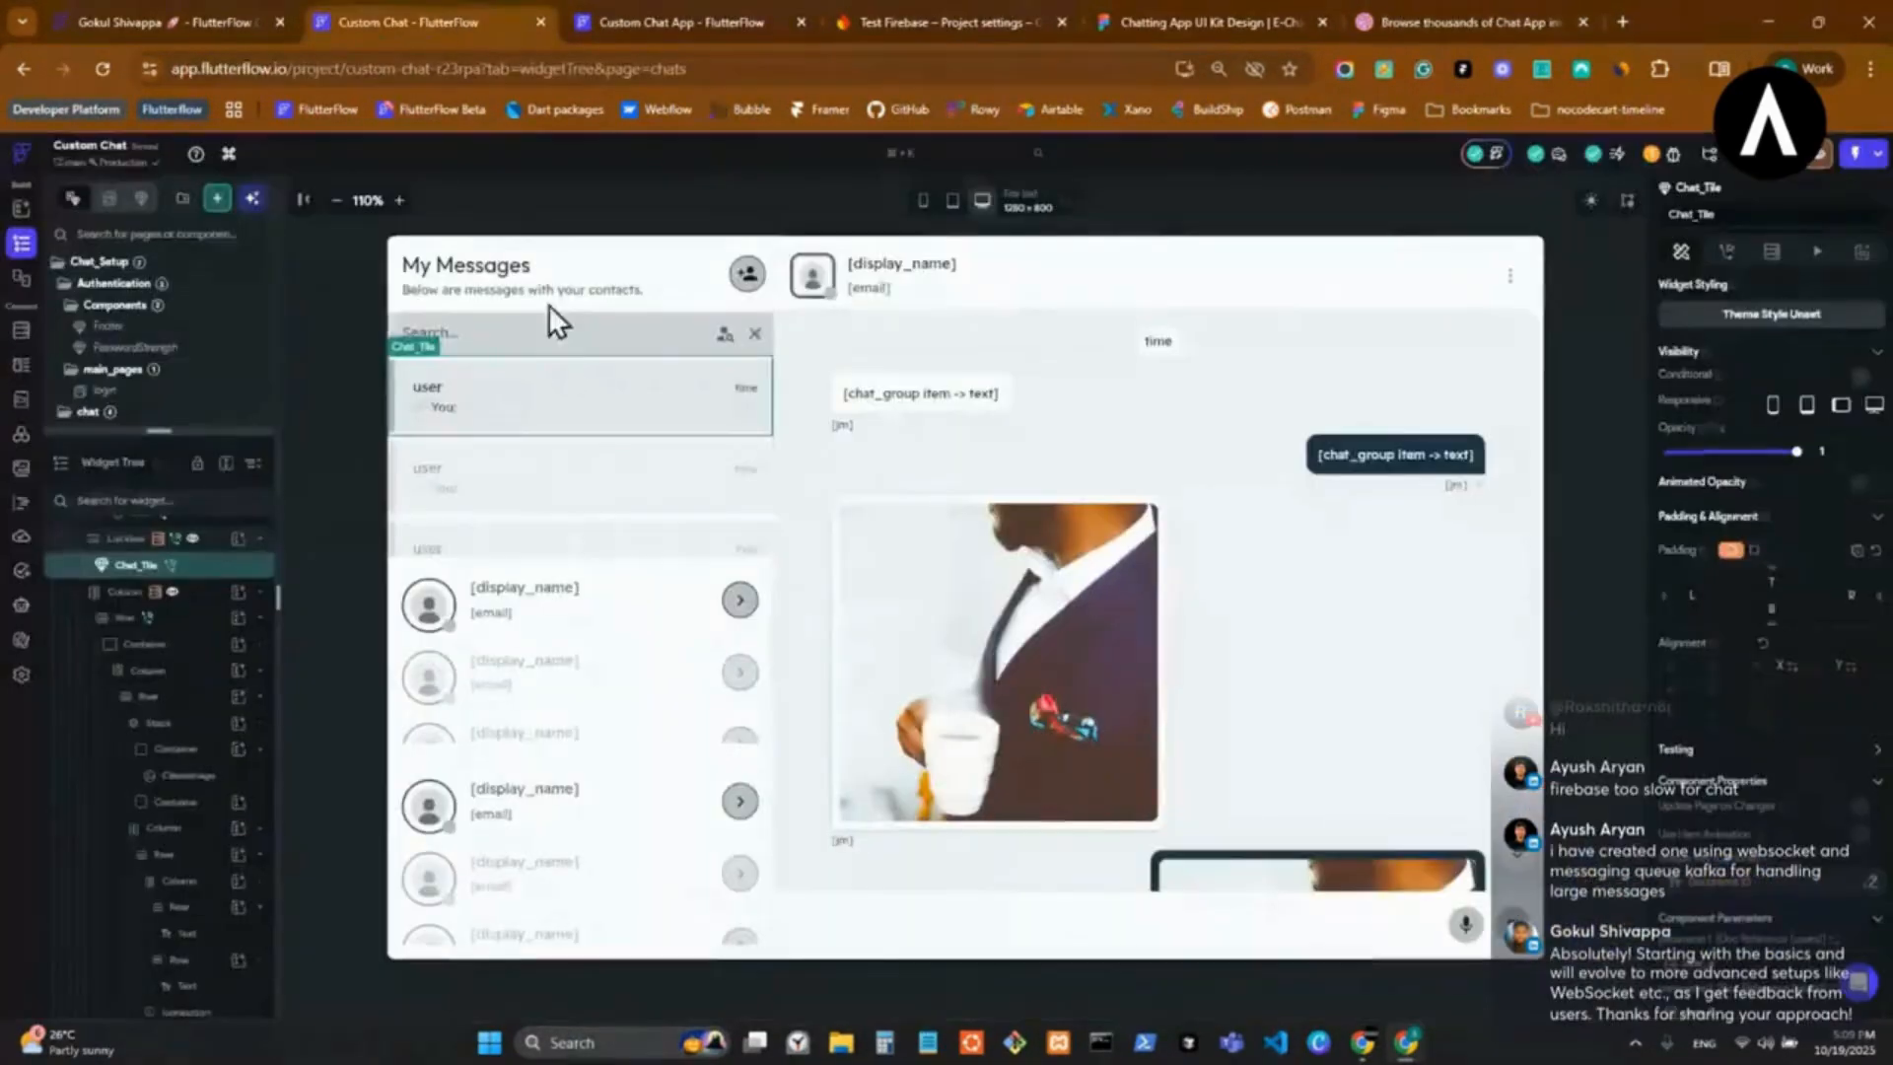
click(724, 17)
click(157, 288)
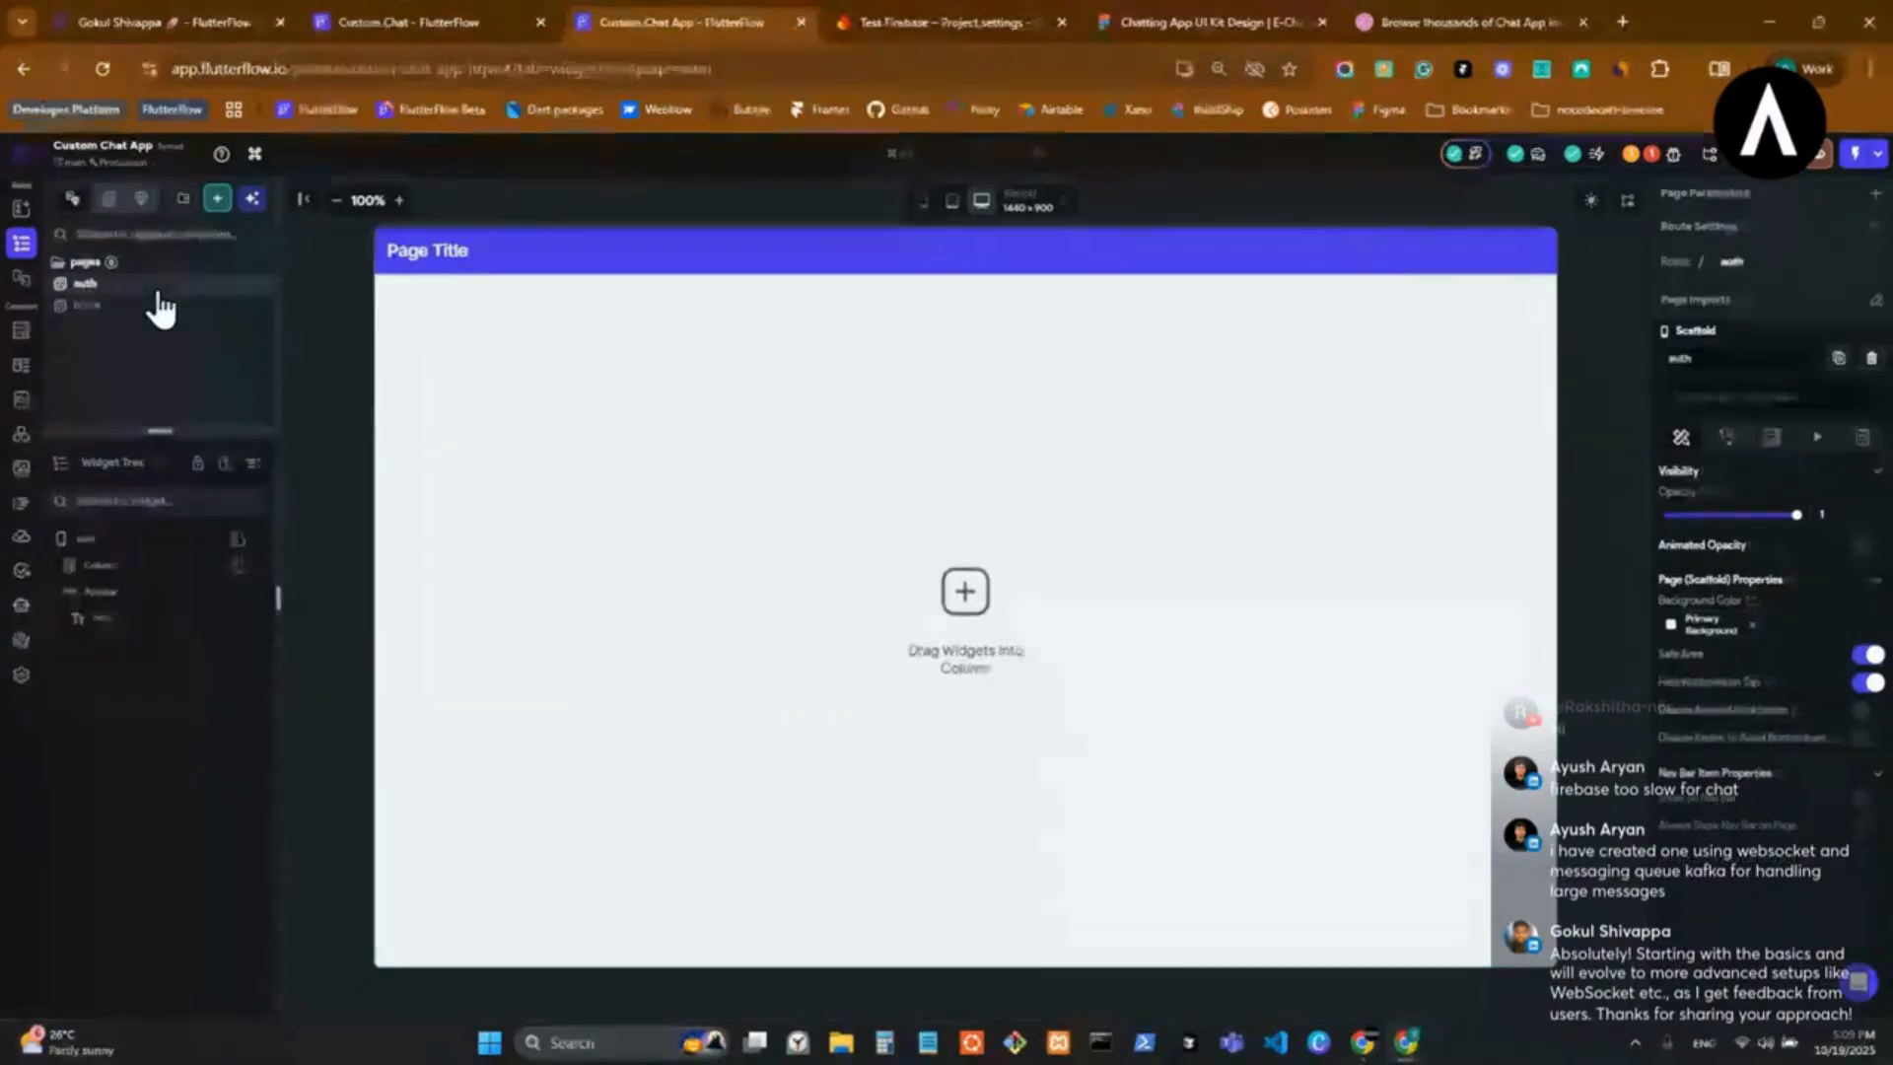
right_click(813, 248)
click(1023, 268)
right_click(774, 394)
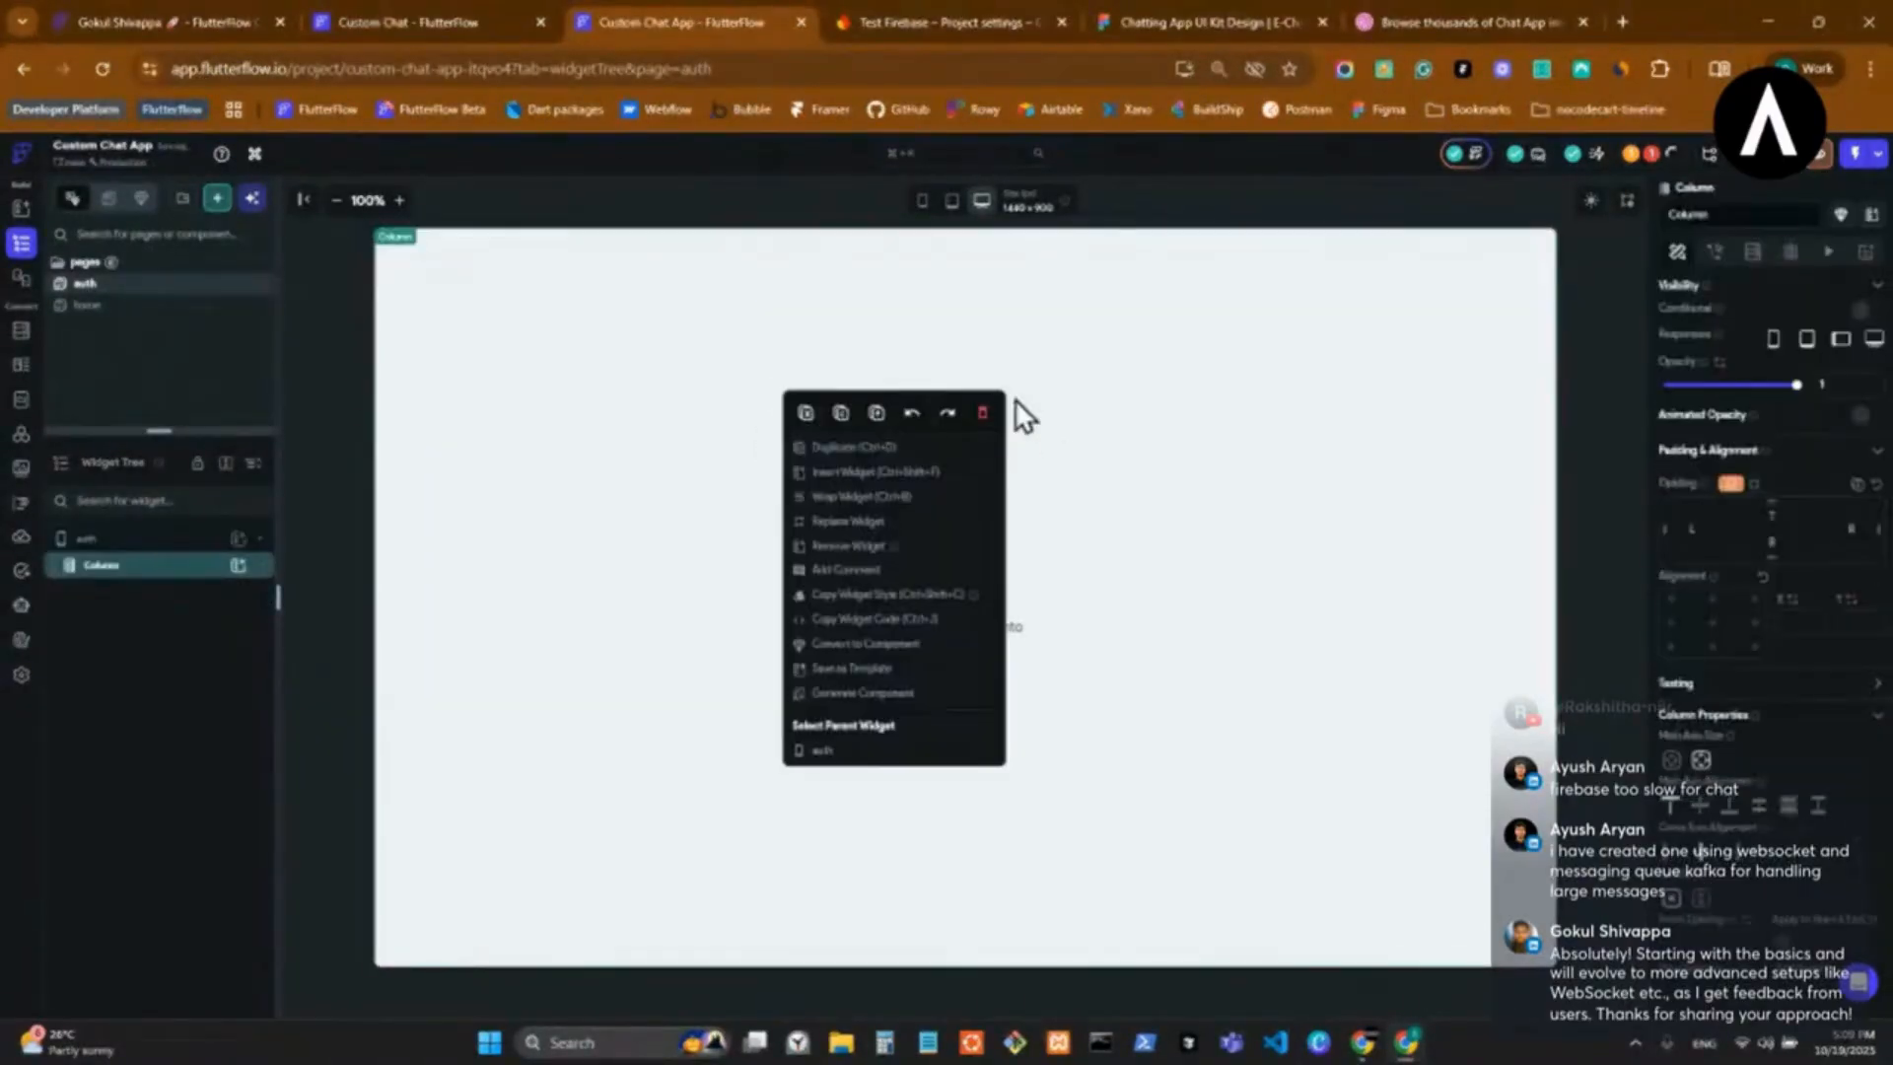
click(1014, 404)
Revisit the Dribbble chat app results and return the Figma tab to its recently viewed files.
click(937, 22)
click(1208, 21)
click(1459, 21)
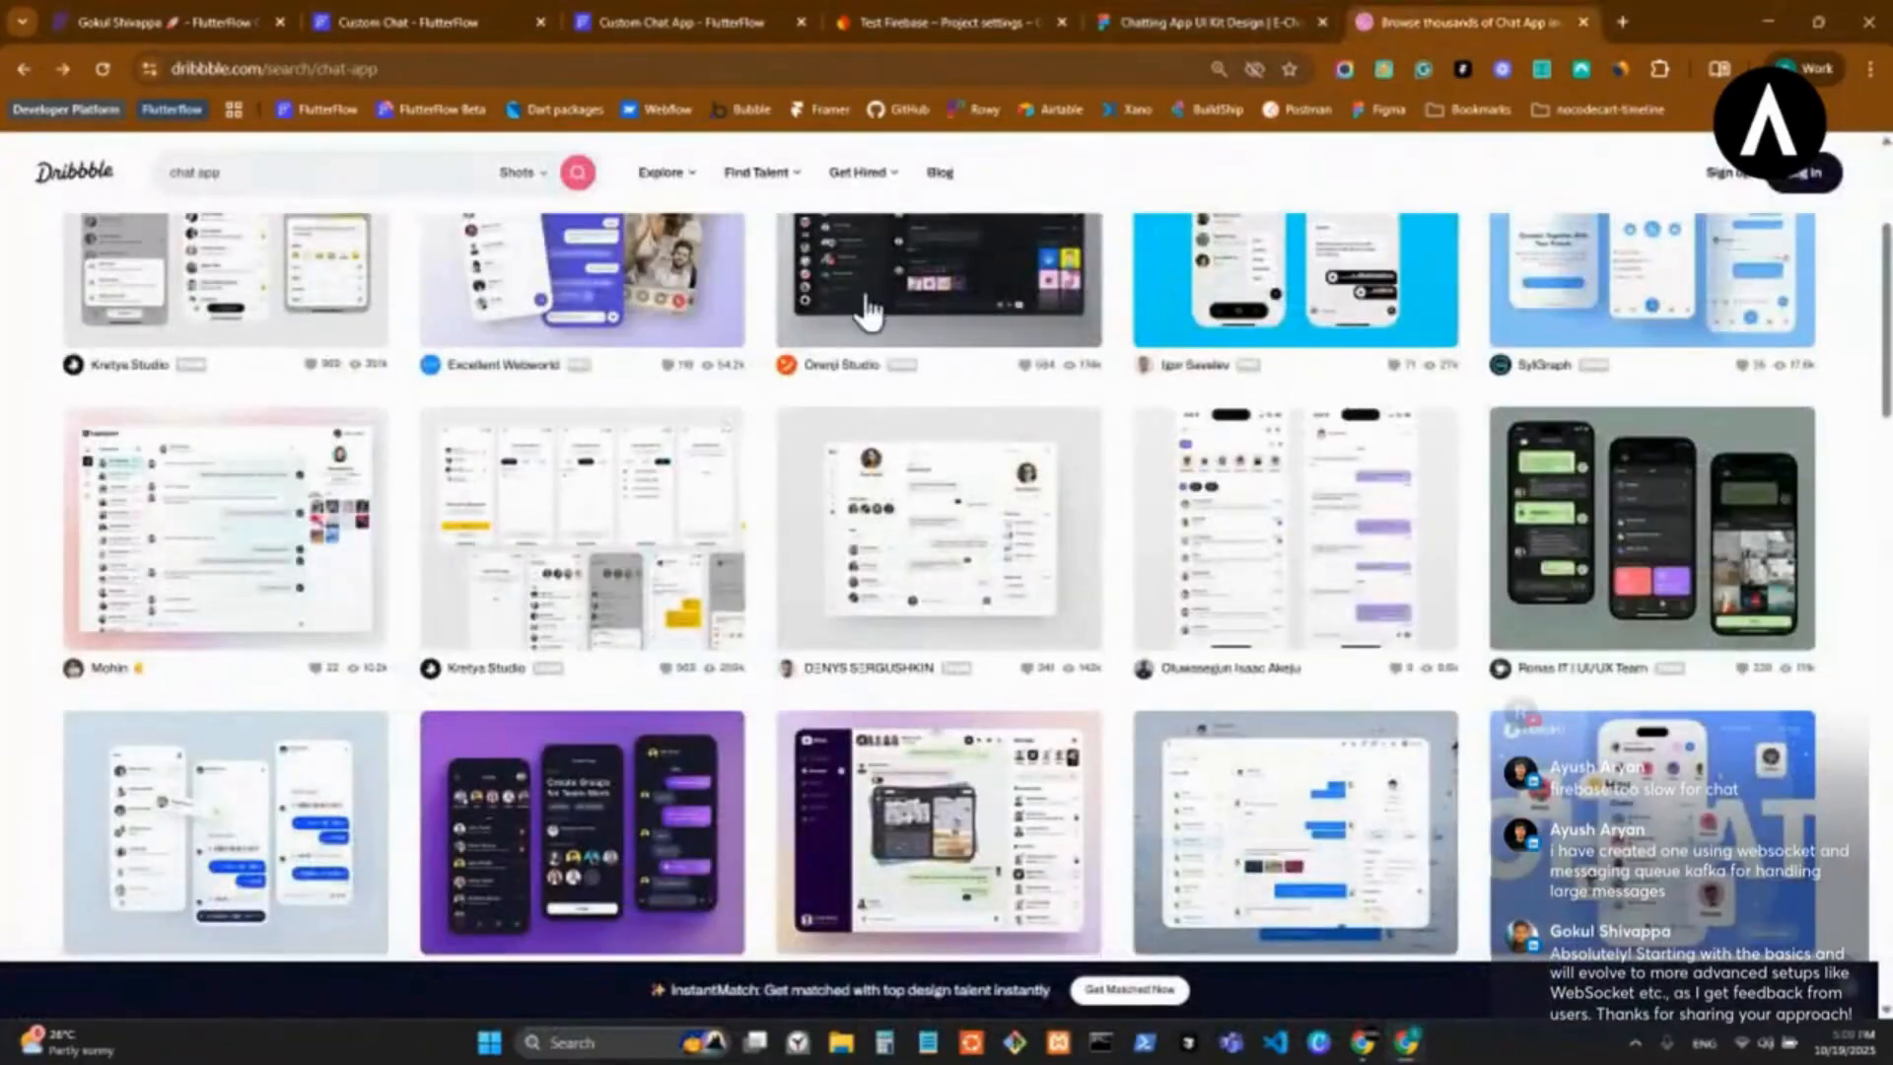
click(1203, 22)
click(22, 151)
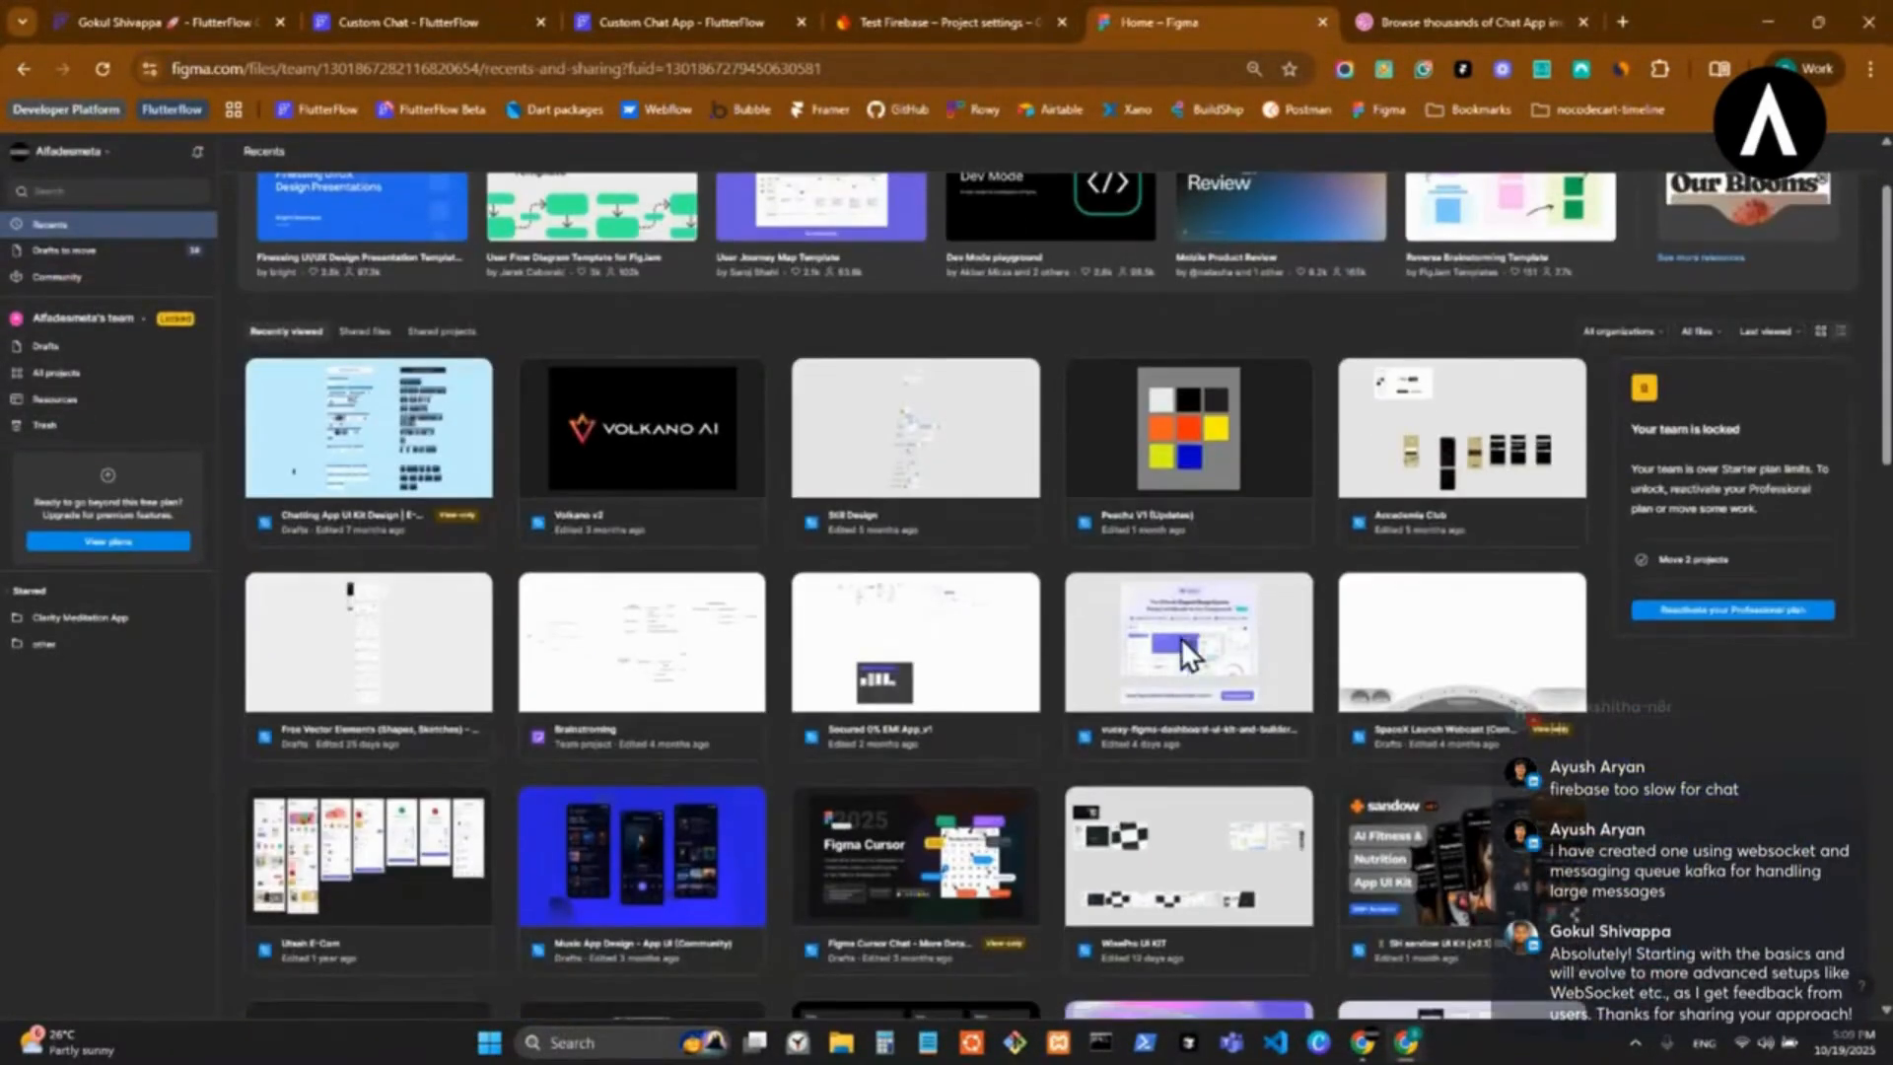
Return to the Custom Chat App project and open the FlutterFlow dashboard in a separate browser tab.
click(946, 20)
click(680, 22)
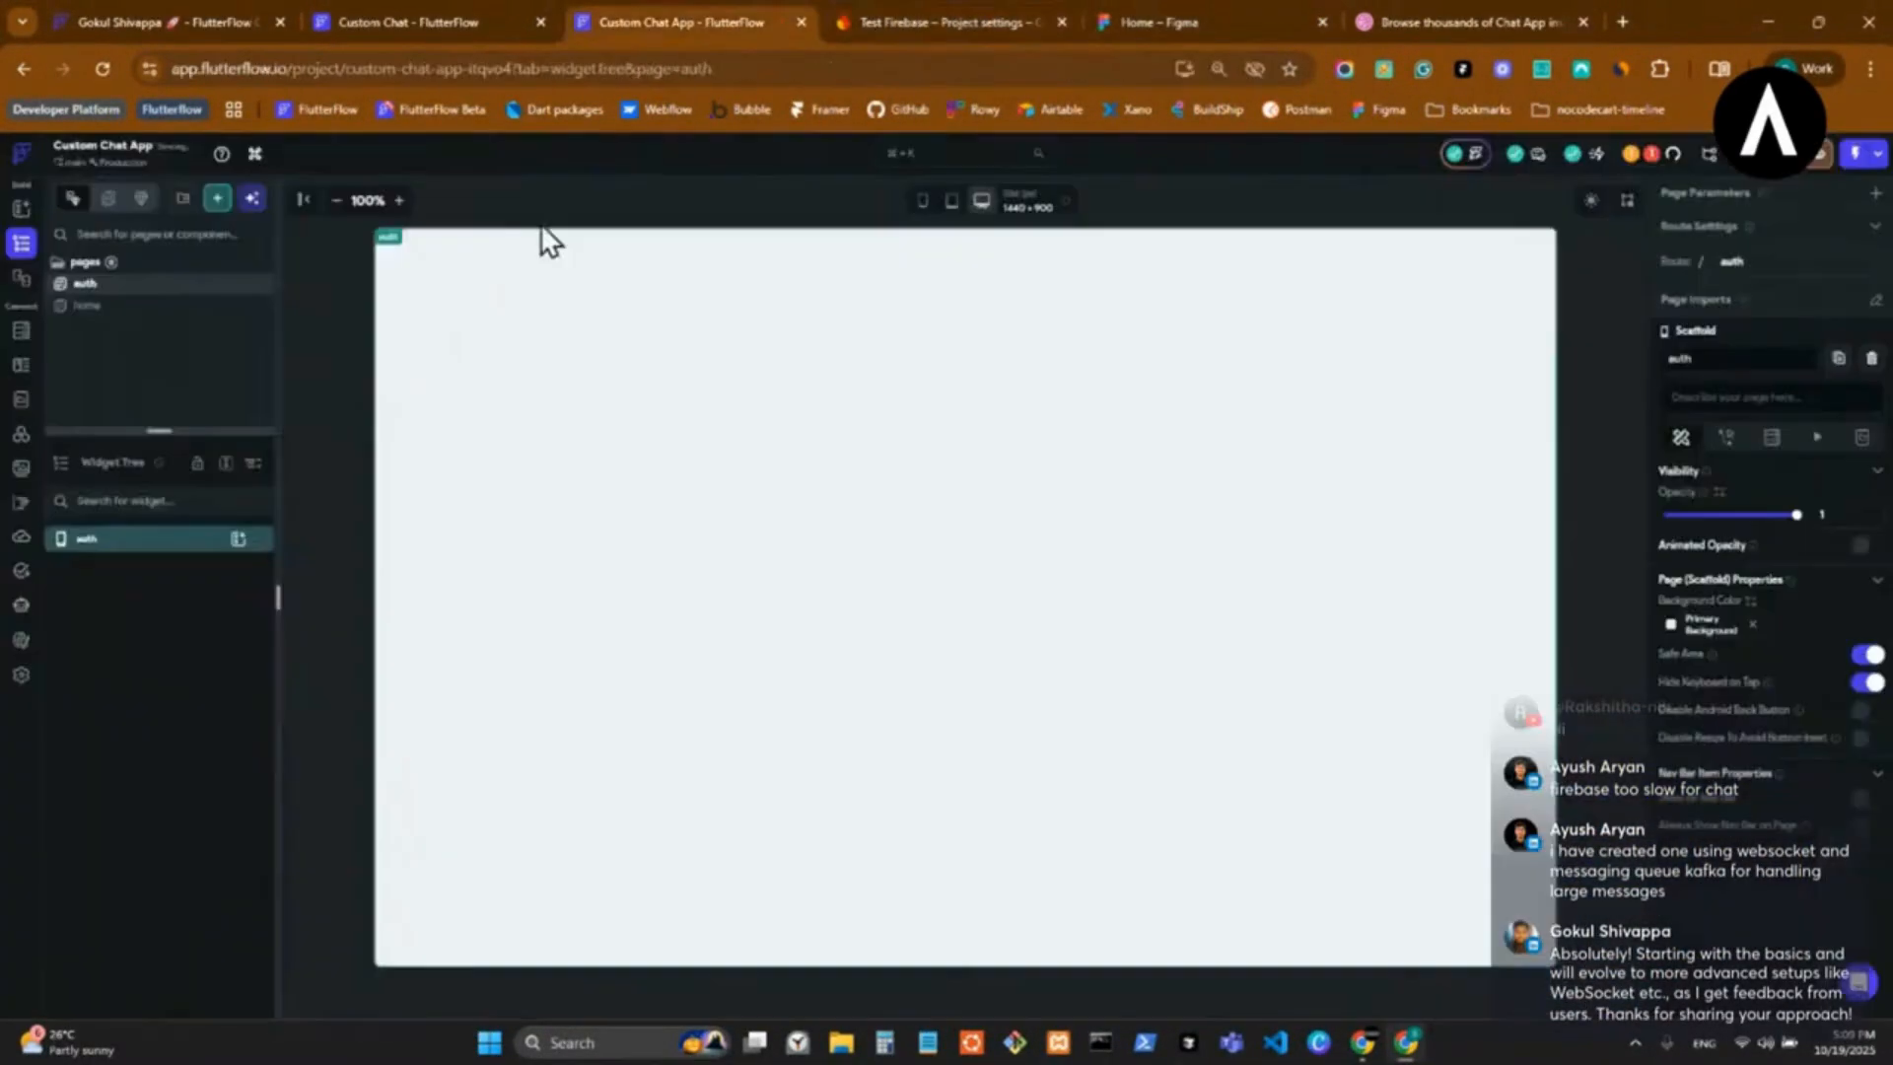
middle_click(303, 103)
Copy the top-level Container of the Custom Chat project's login page into the auth page of Custom Chat App.
click(392, 20)
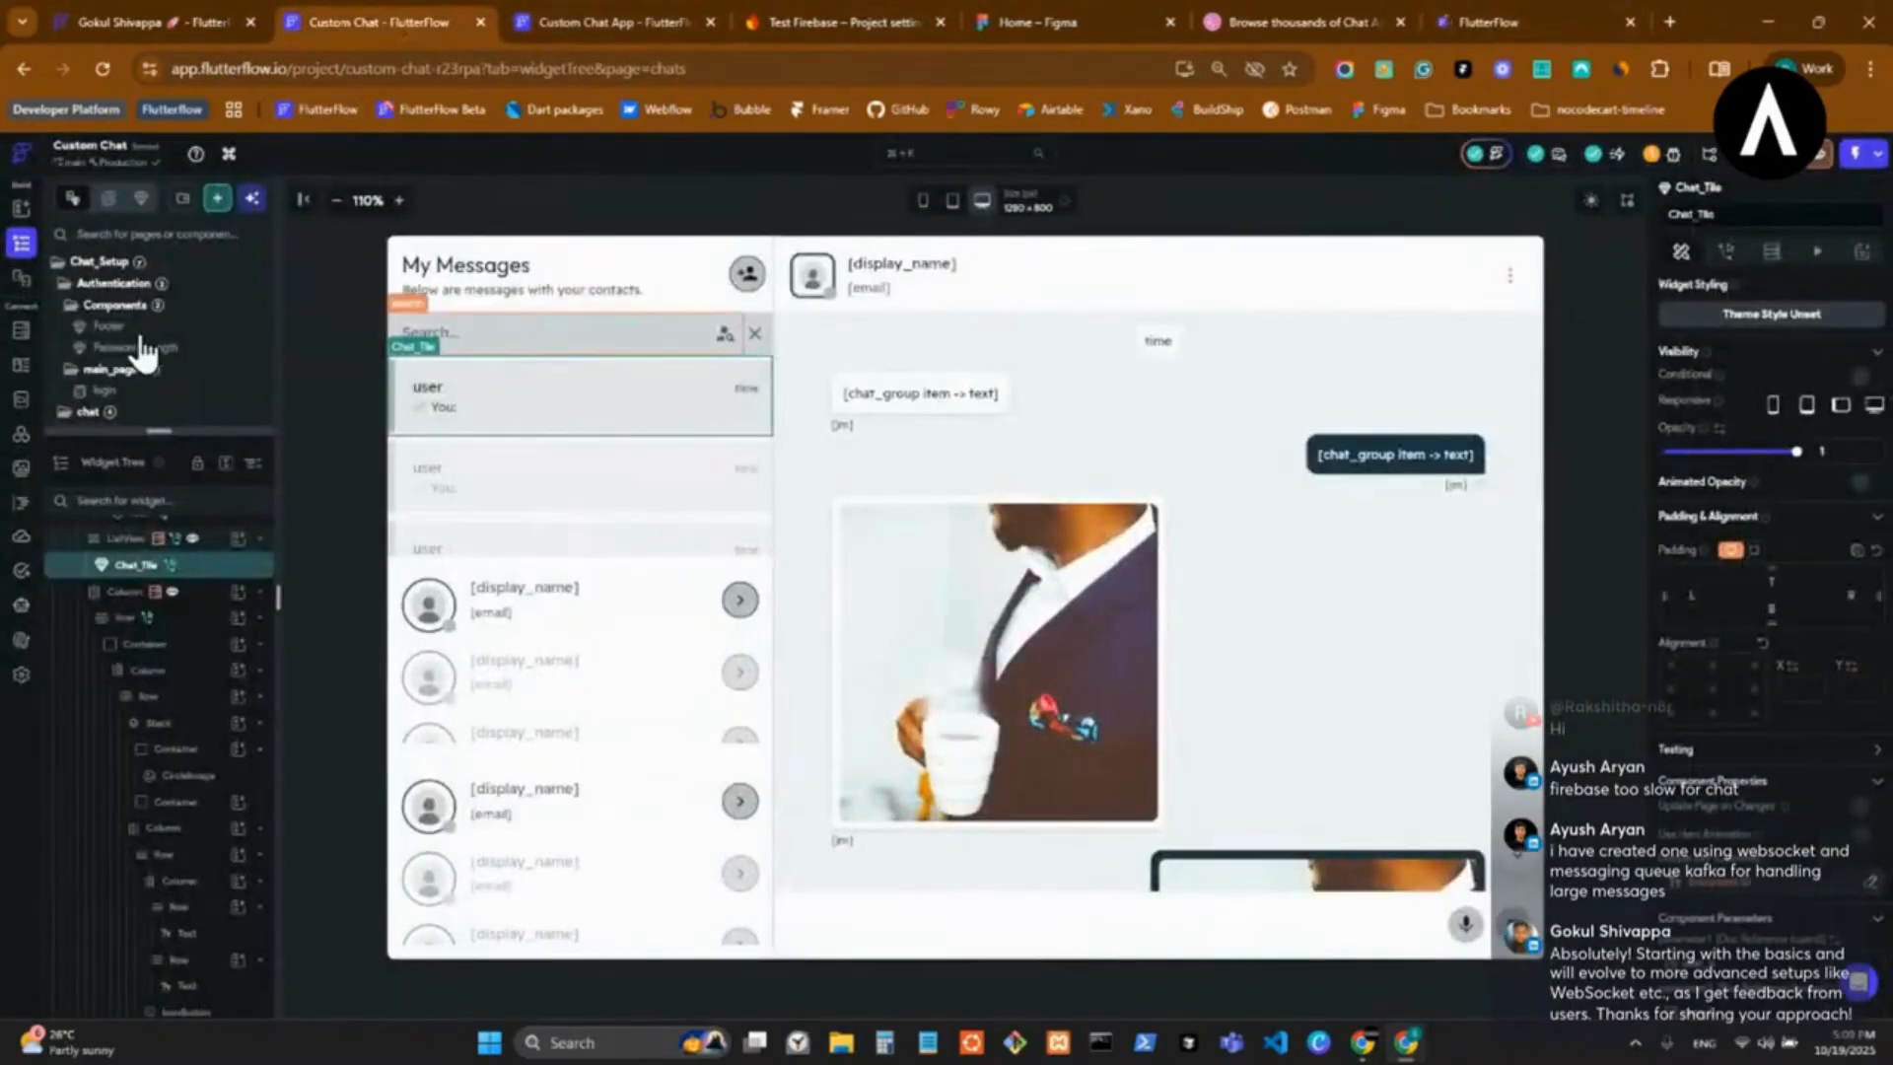
click(178, 393)
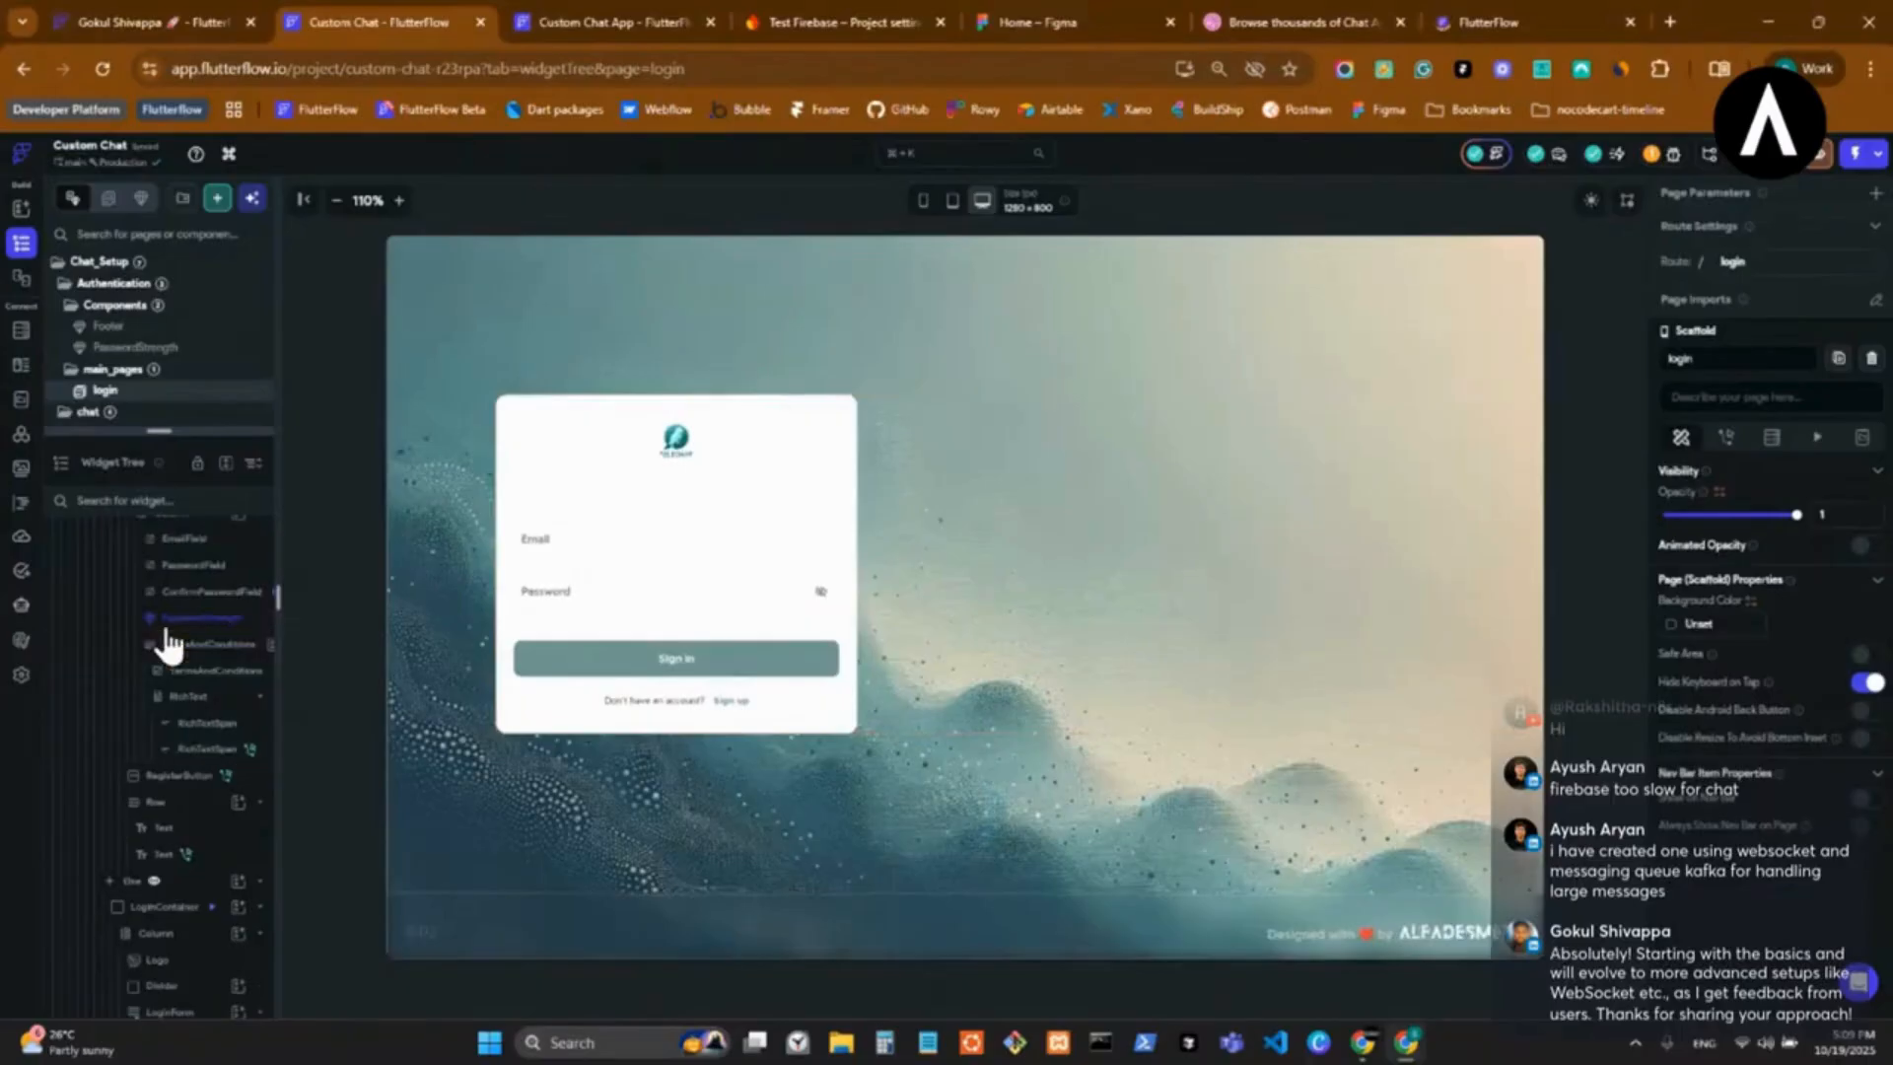
click(155, 620)
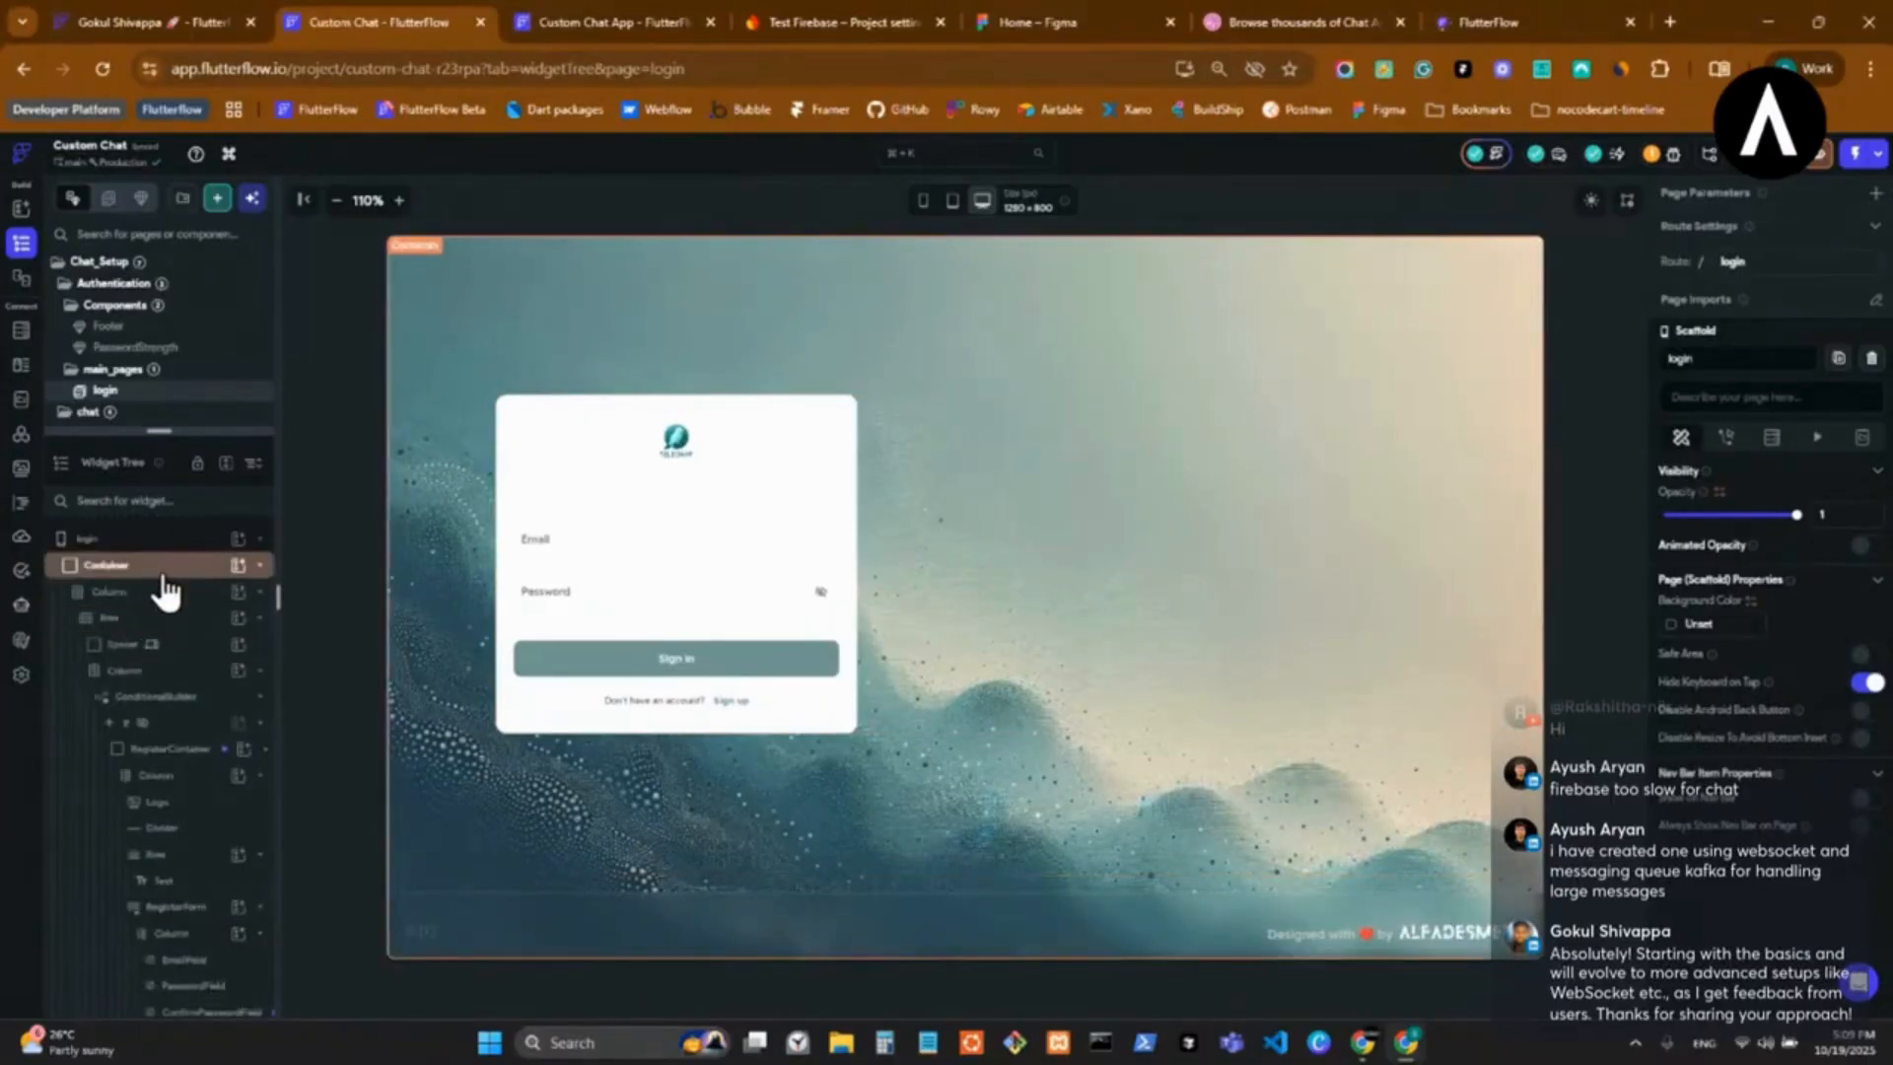
click(168, 582)
click(567, 19)
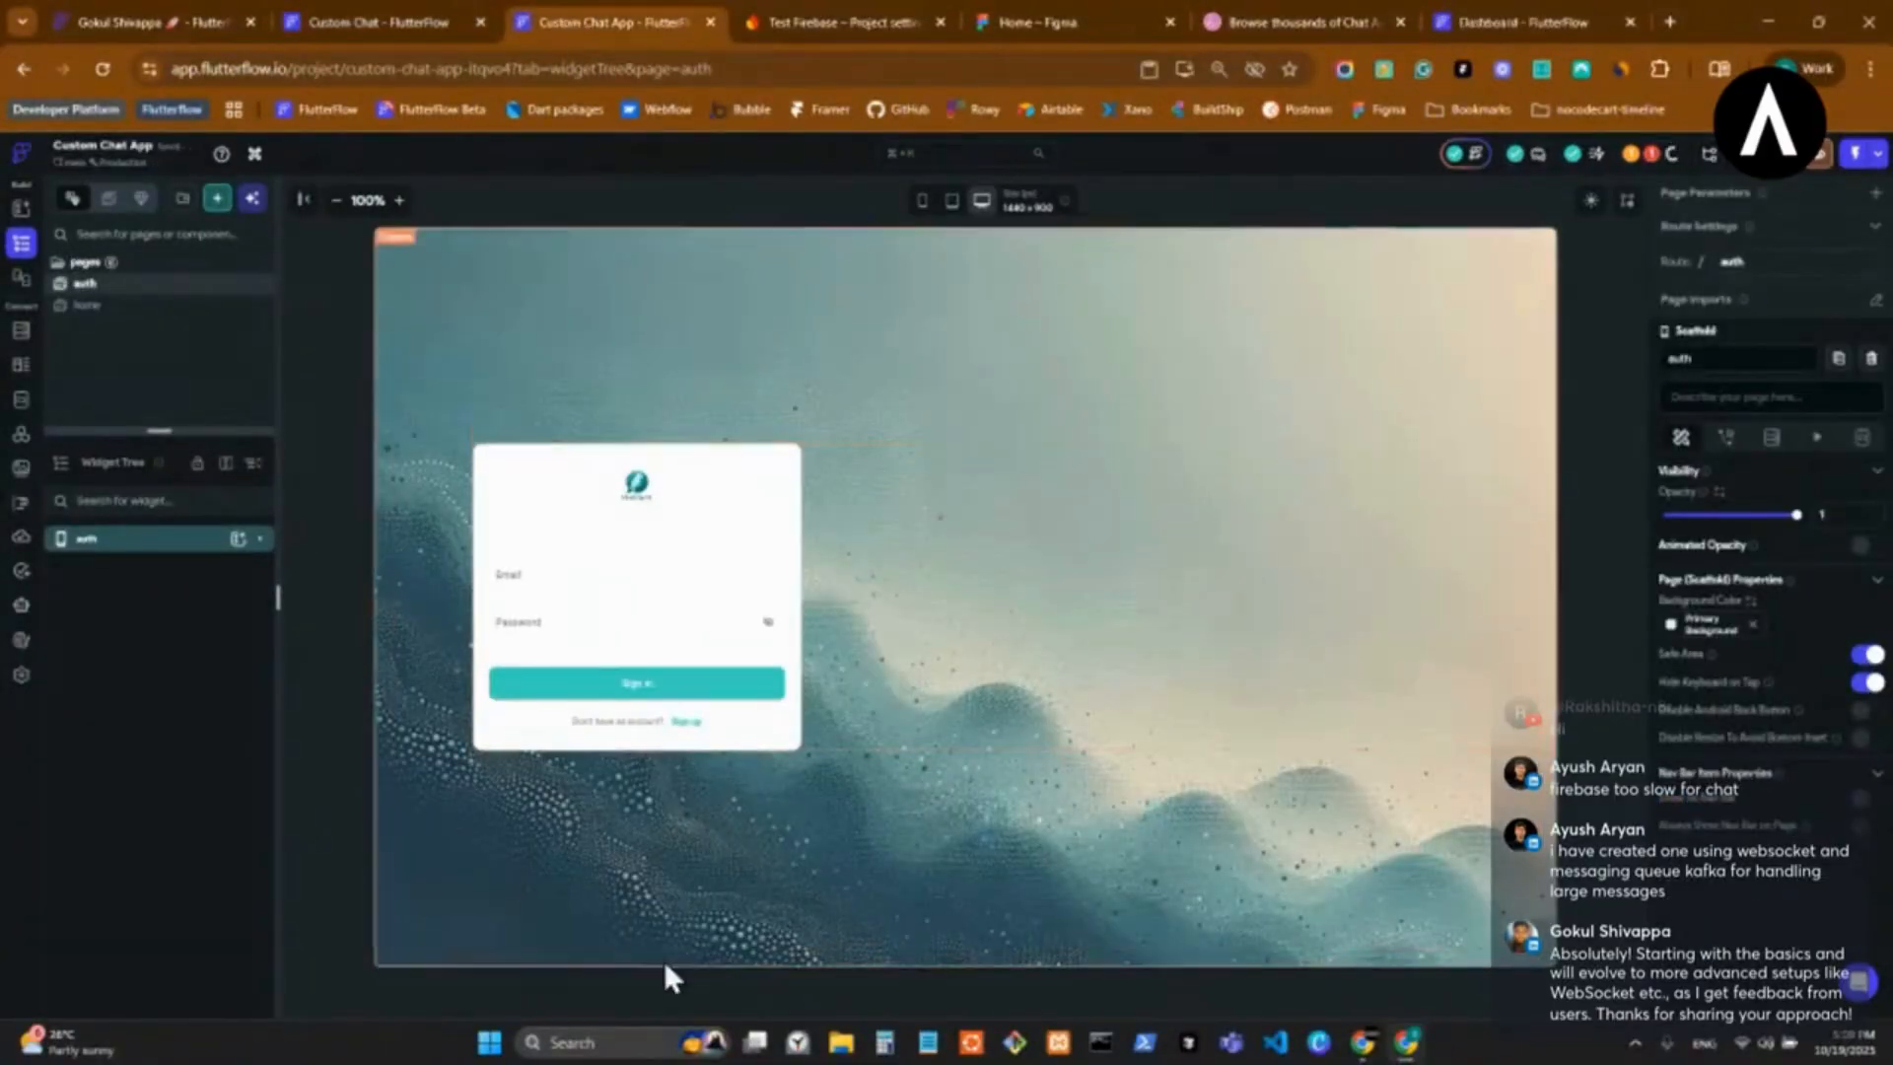
click(172, 538)
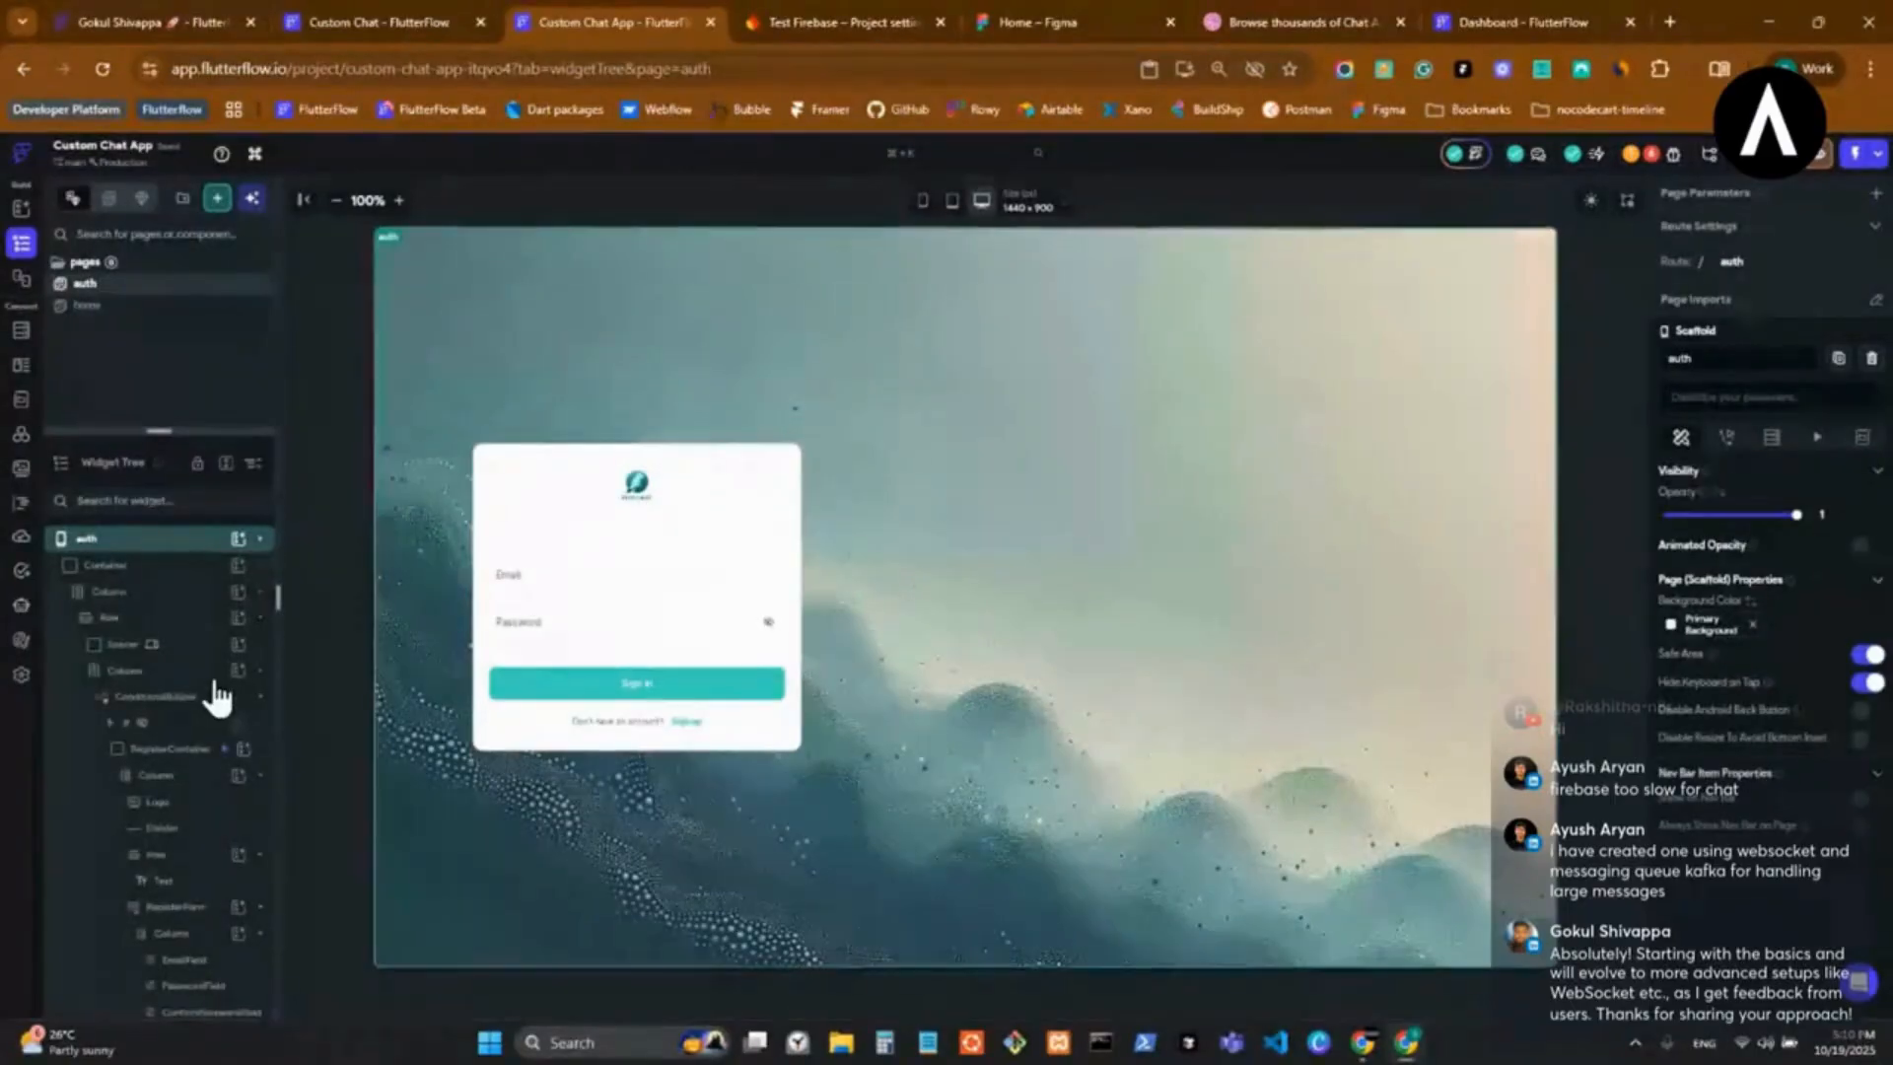
Select the component placeholder named Container at the end of the auth page's widget tree.
scroll(211, 682, down, 7)
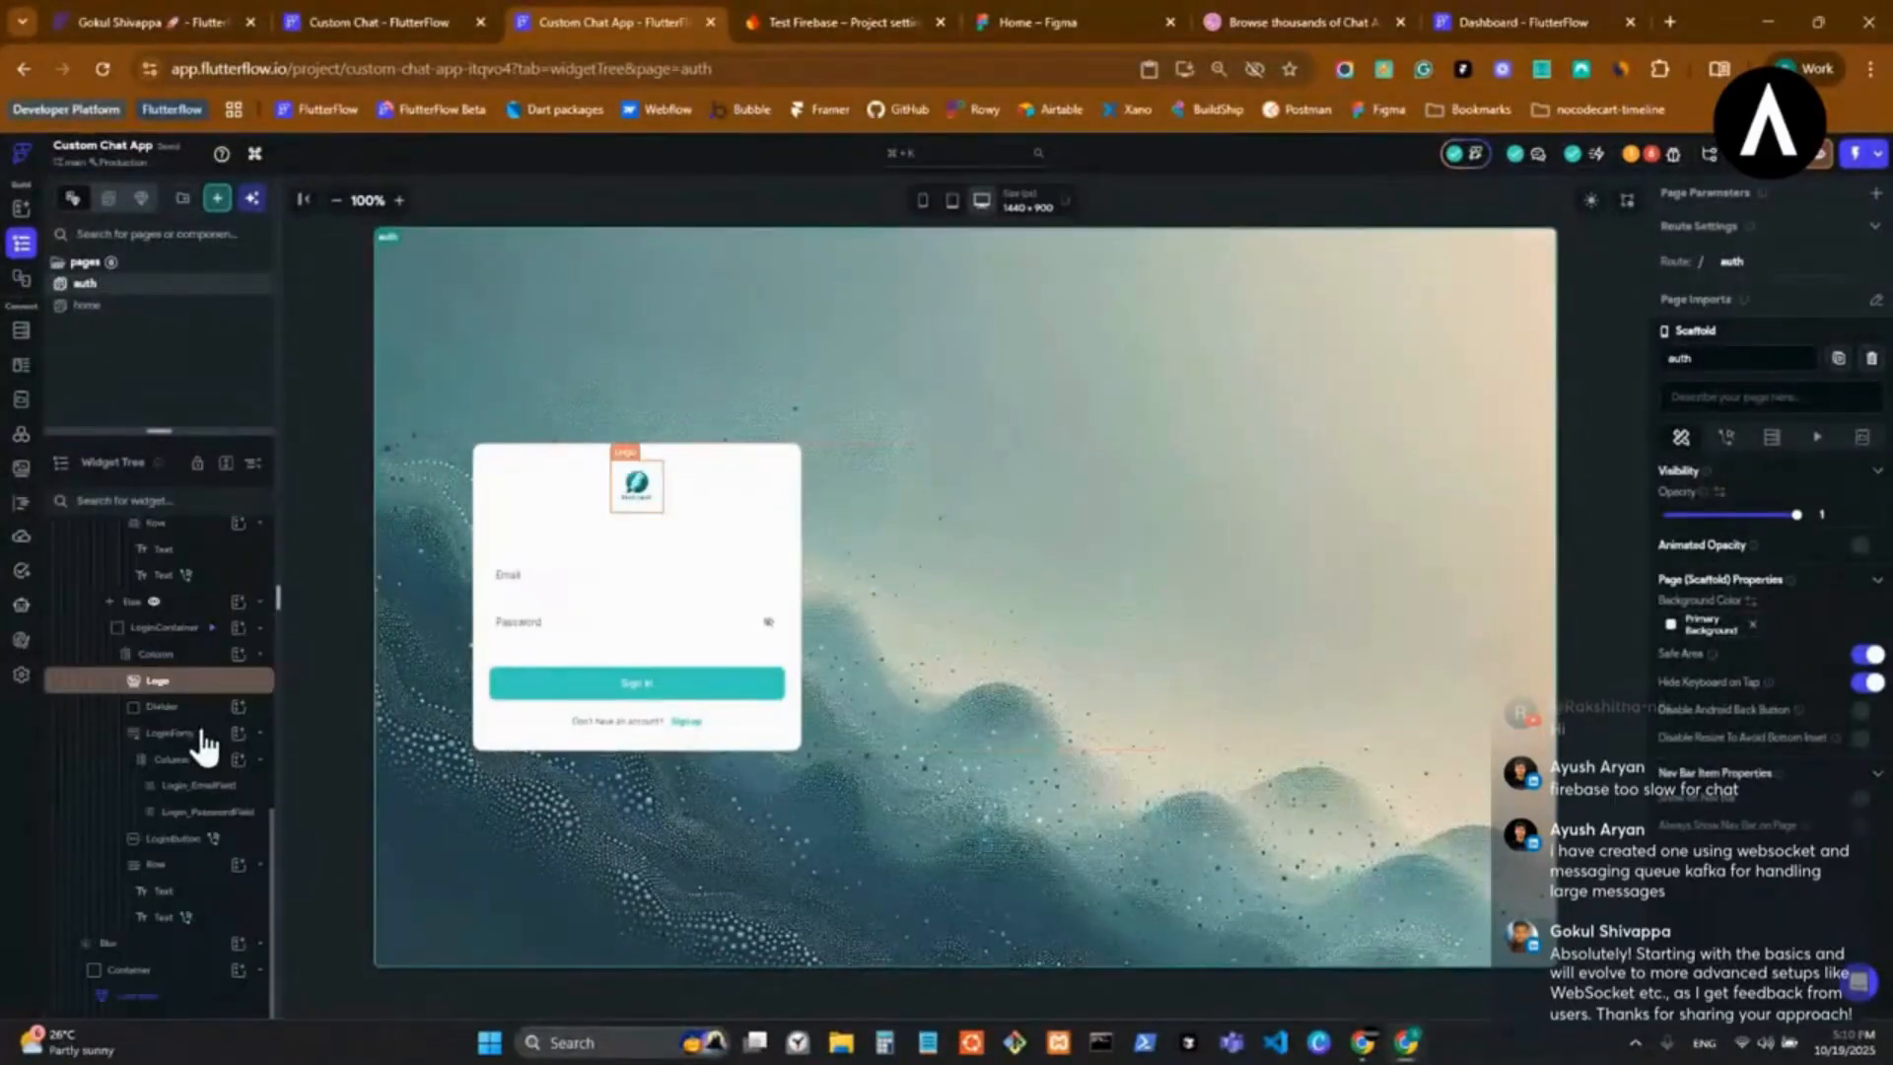
right_click(204, 996)
click(381, 625)
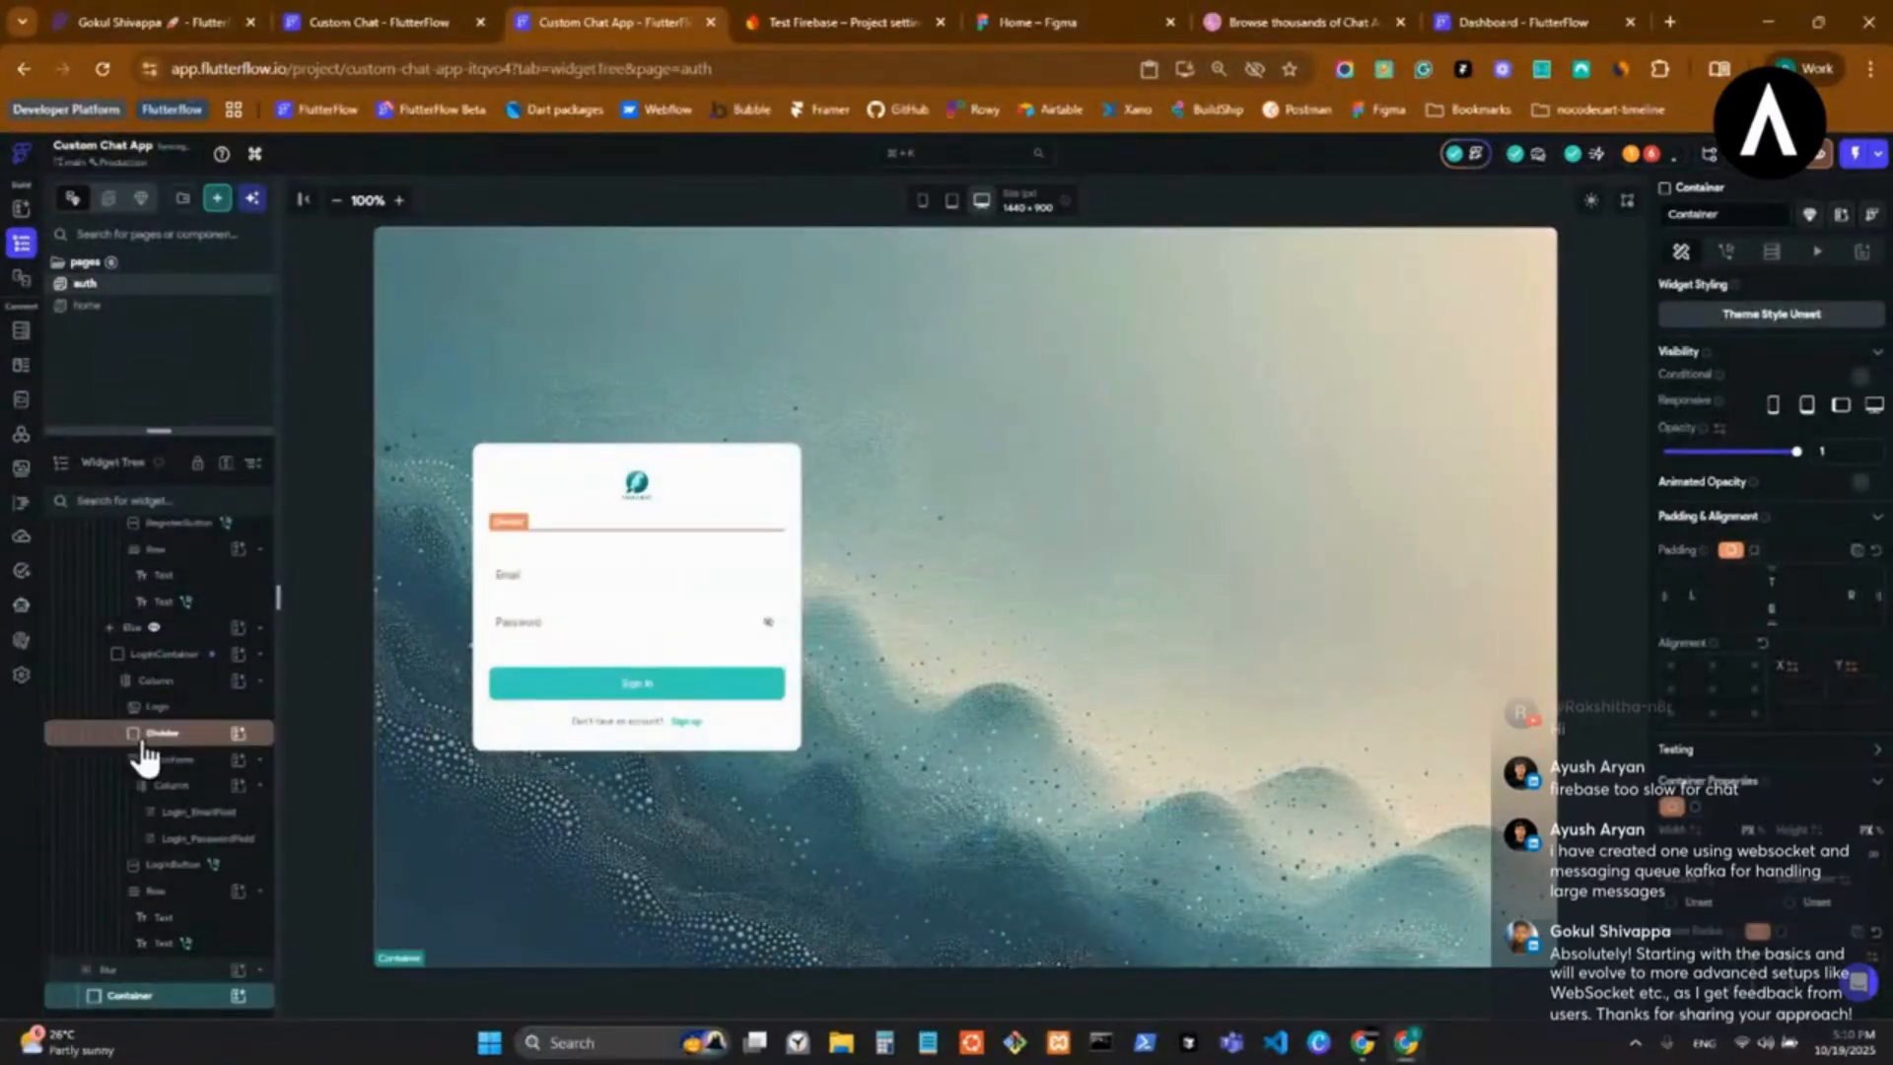
Inspect the Footer component in the Custom Chat project and return to the Custom Chat App project.
click(401, 22)
double_click(482, 919)
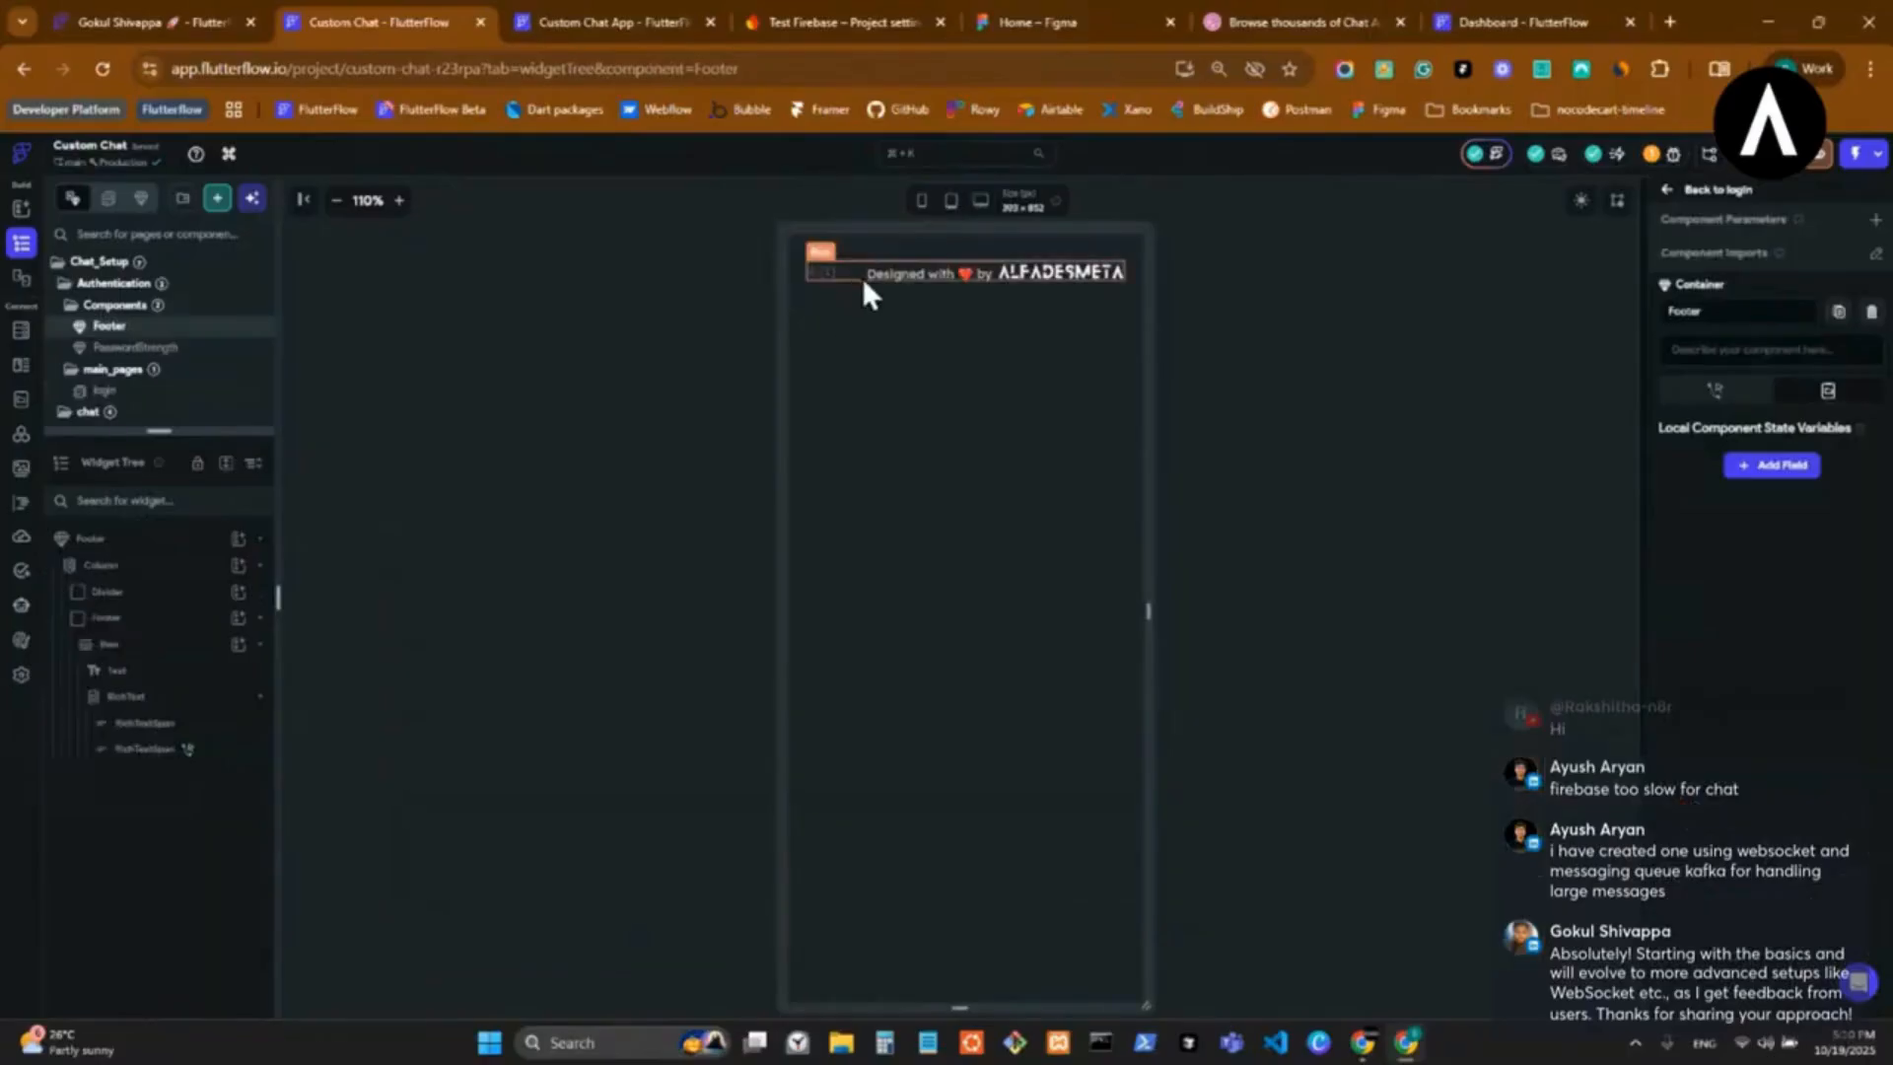
key(ctrl+Tab)
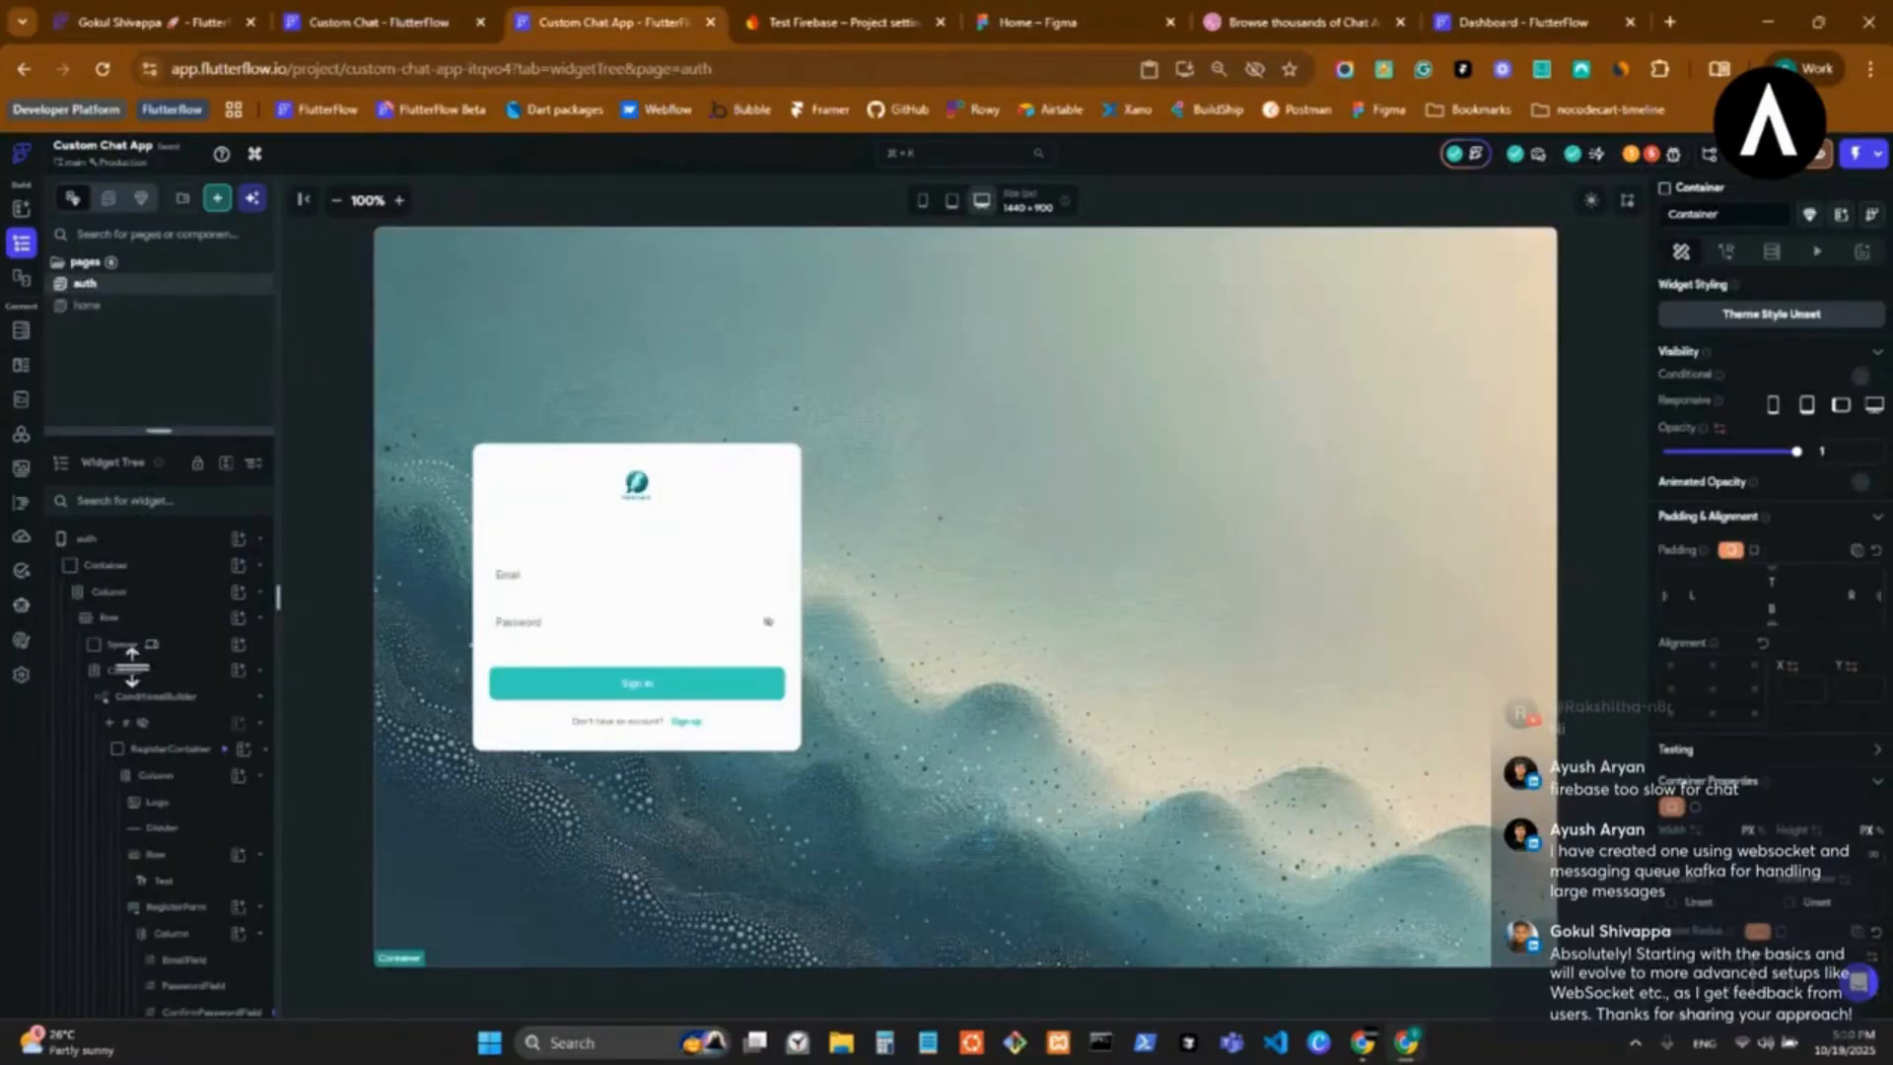
Enlarge the page list and remove the copied login layout from the auth page.
drag(132, 668, 134, 684)
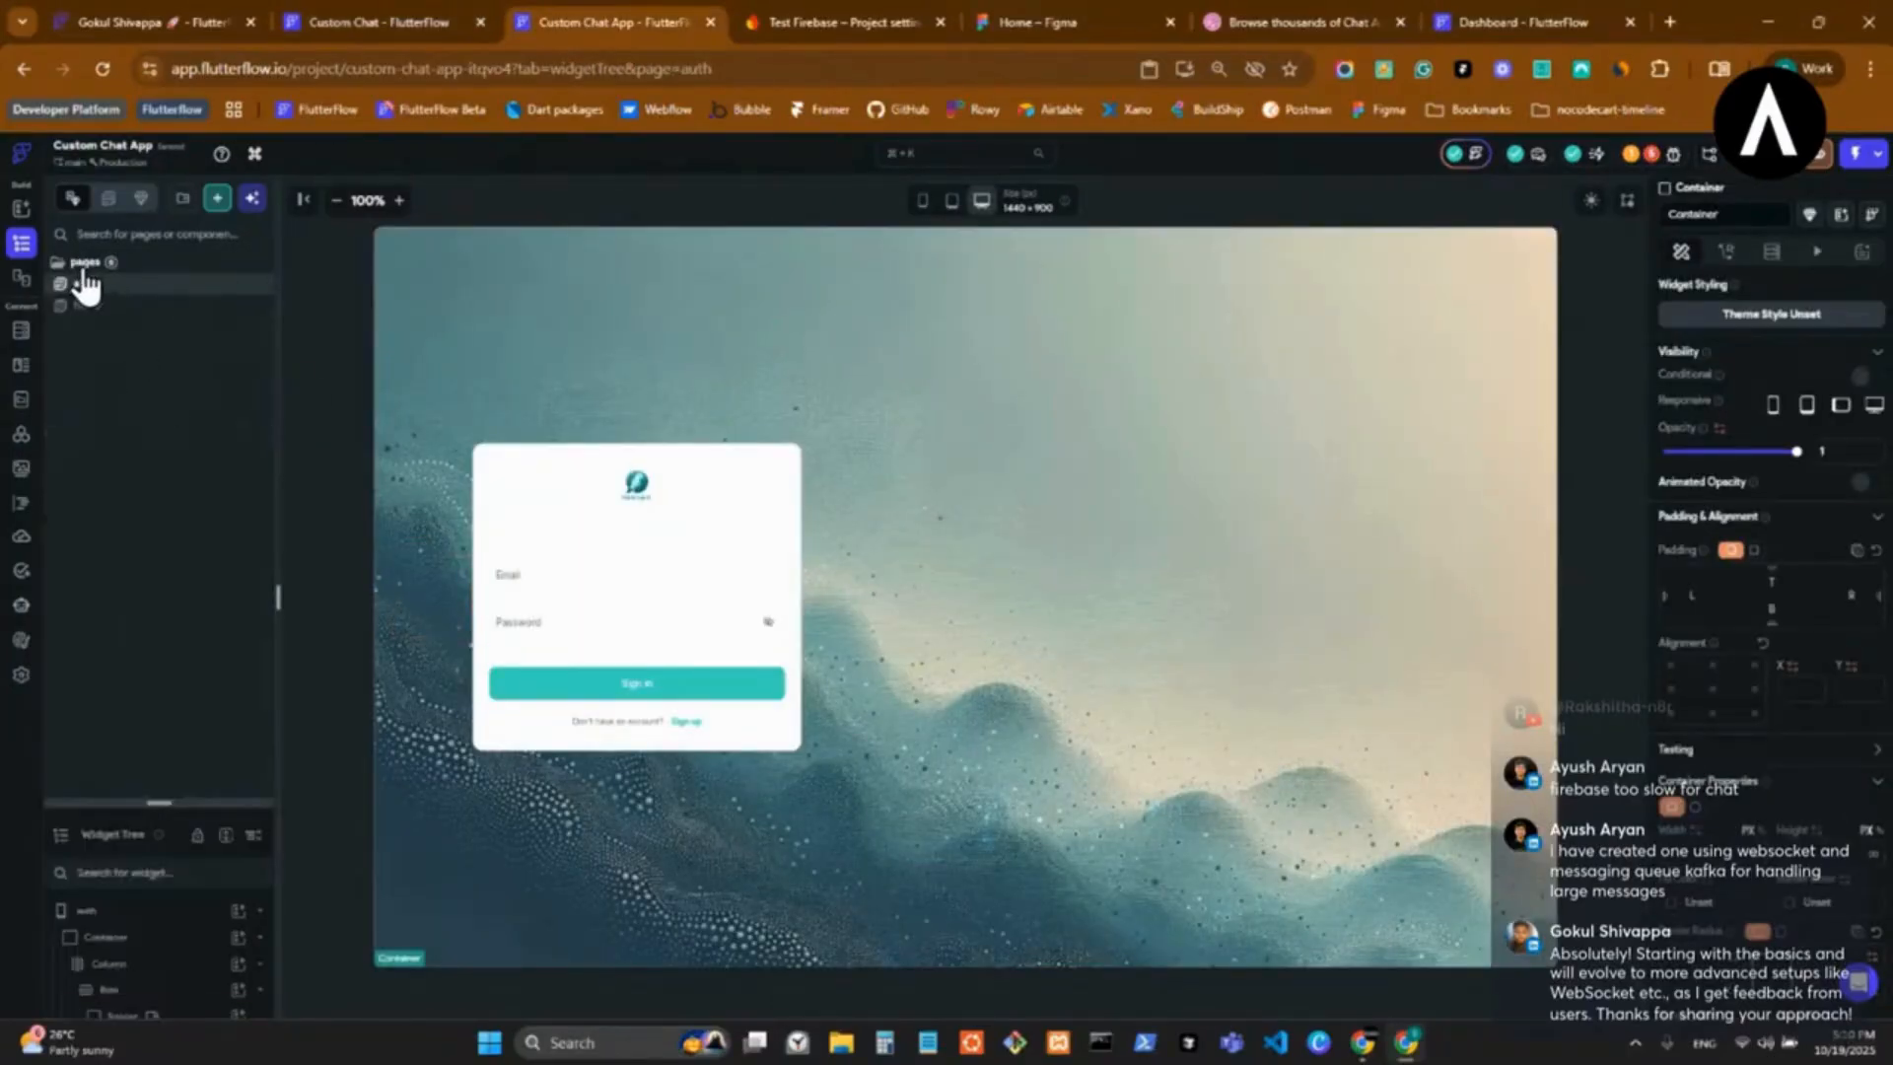
click(149, 164)
click(292, 275)
click(289, 198)
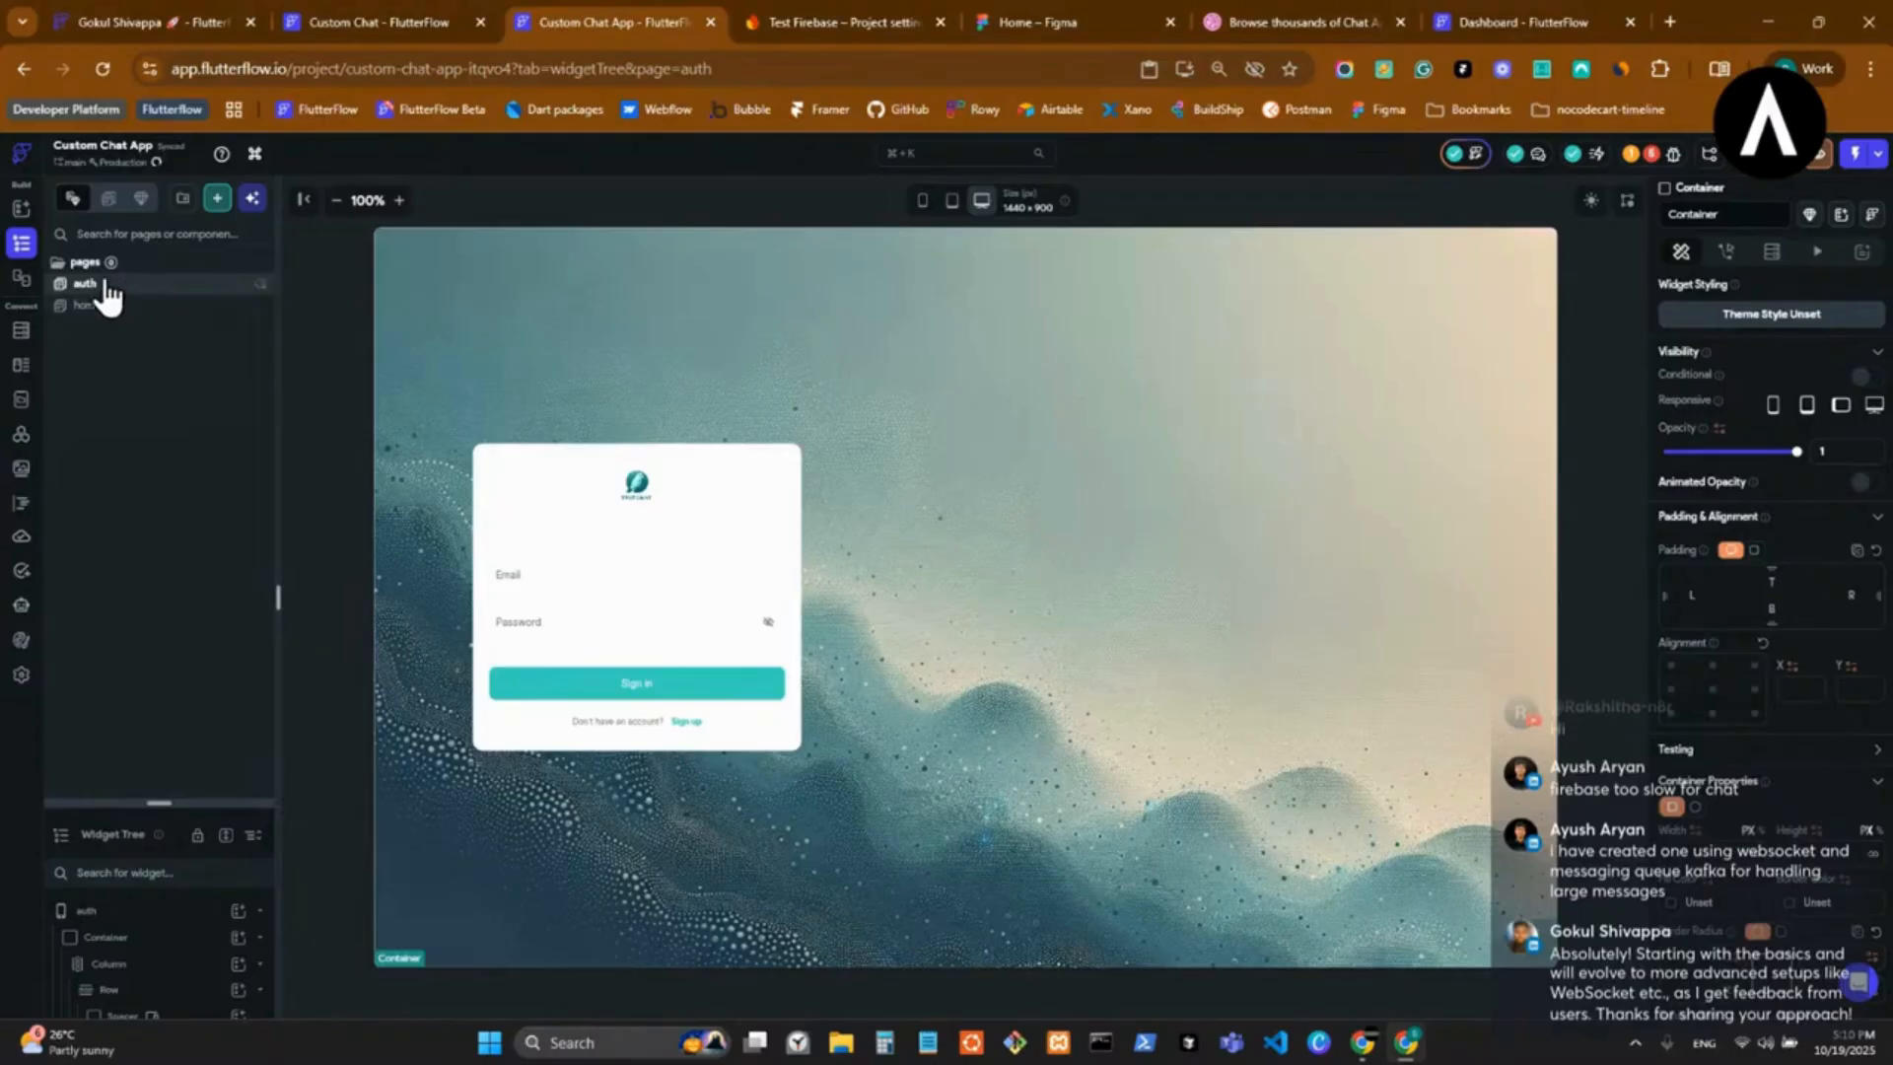
mouse_move(172, 805)
mouse_down()
mouse_move(174, 202)
mouse_move(160, 829)
mouse_up()
right_click(185, 357)
click(384, 385)
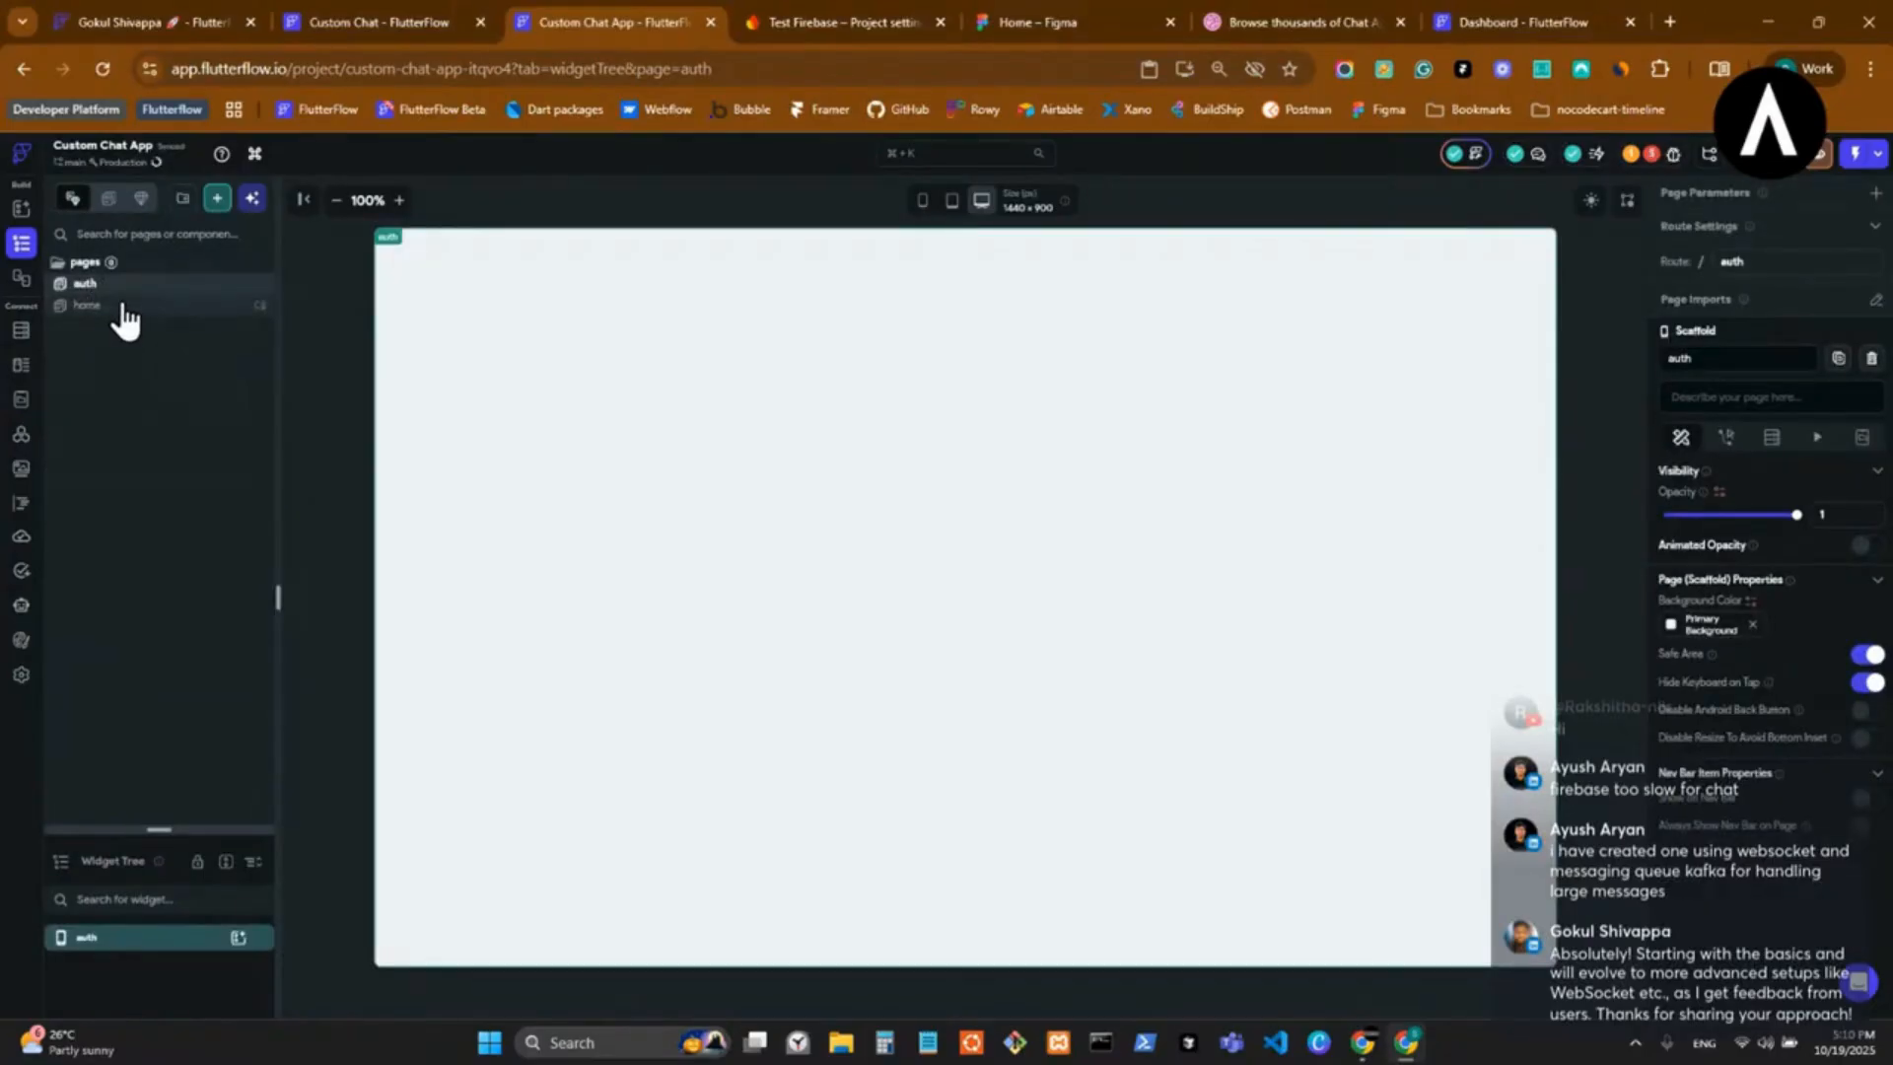
Add a folder named authentication inside the pages folder.
right_click(91, 264)
click(183, 352)
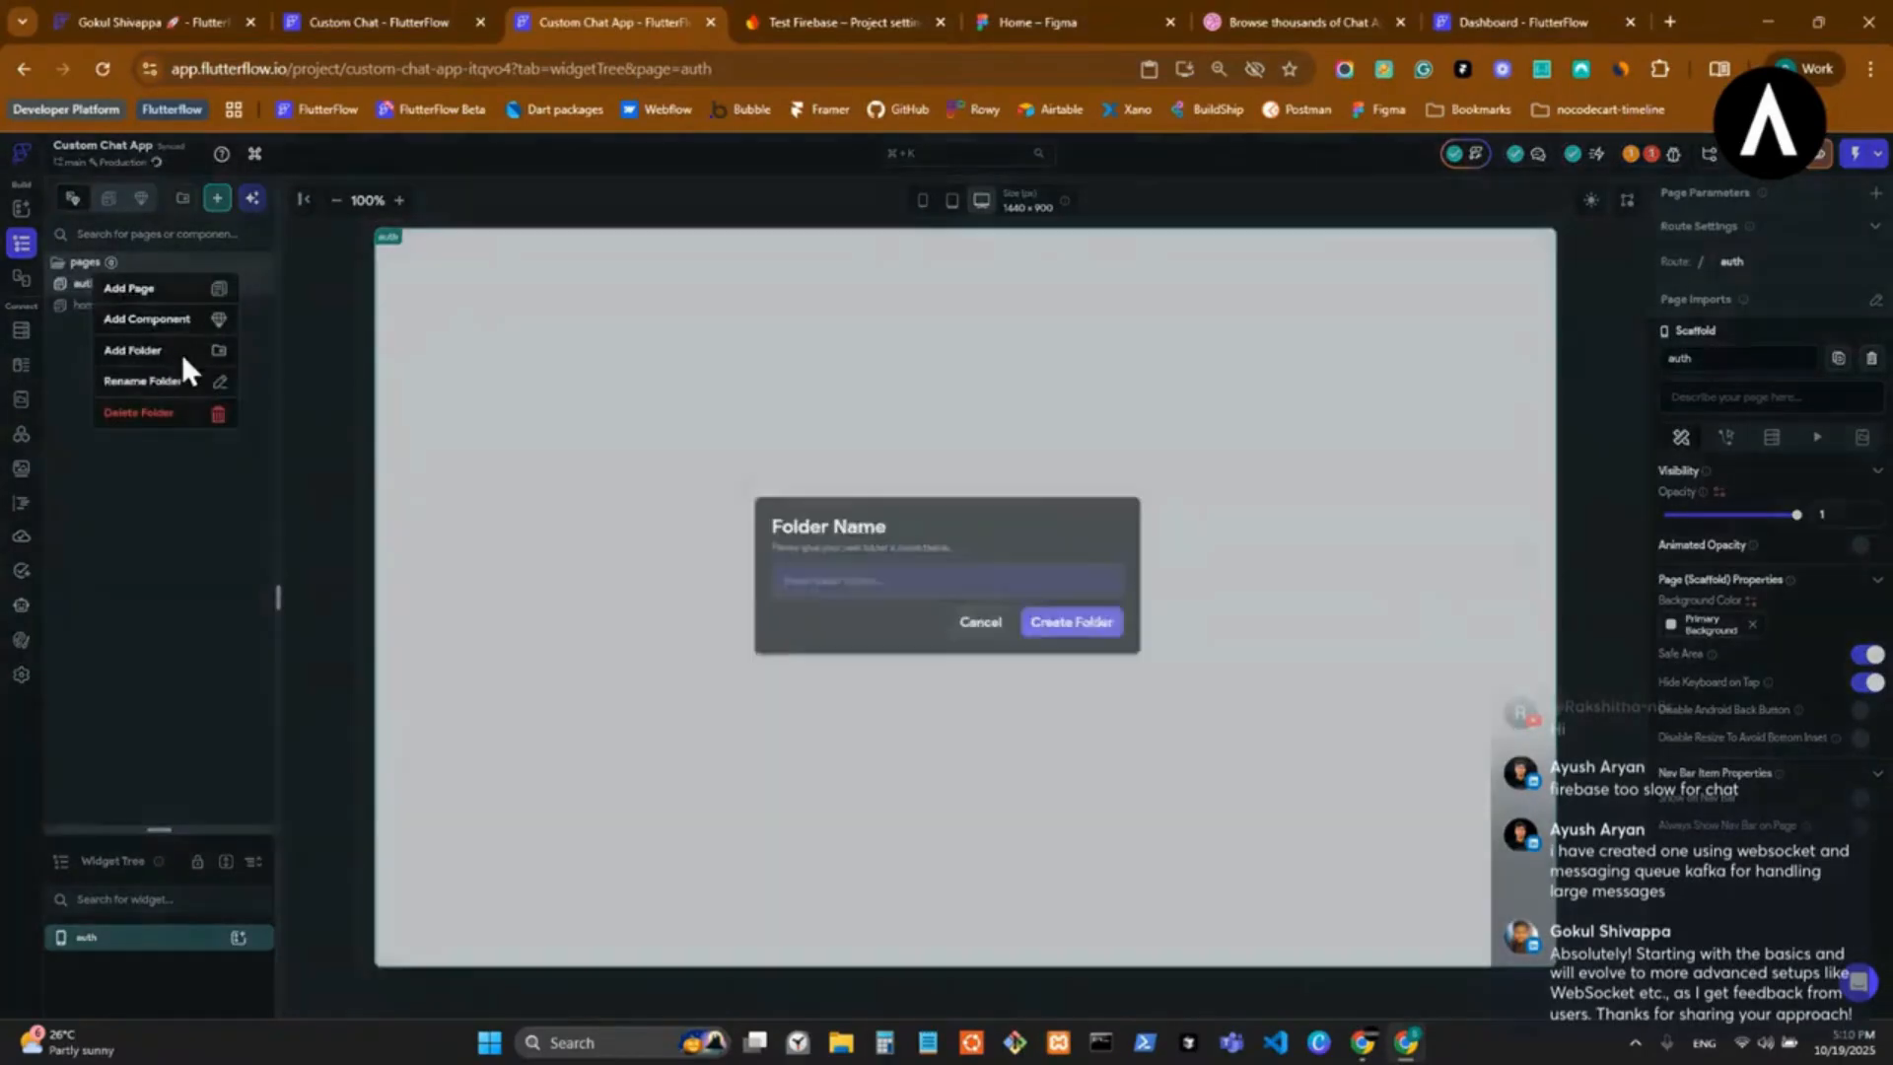
text(authe)
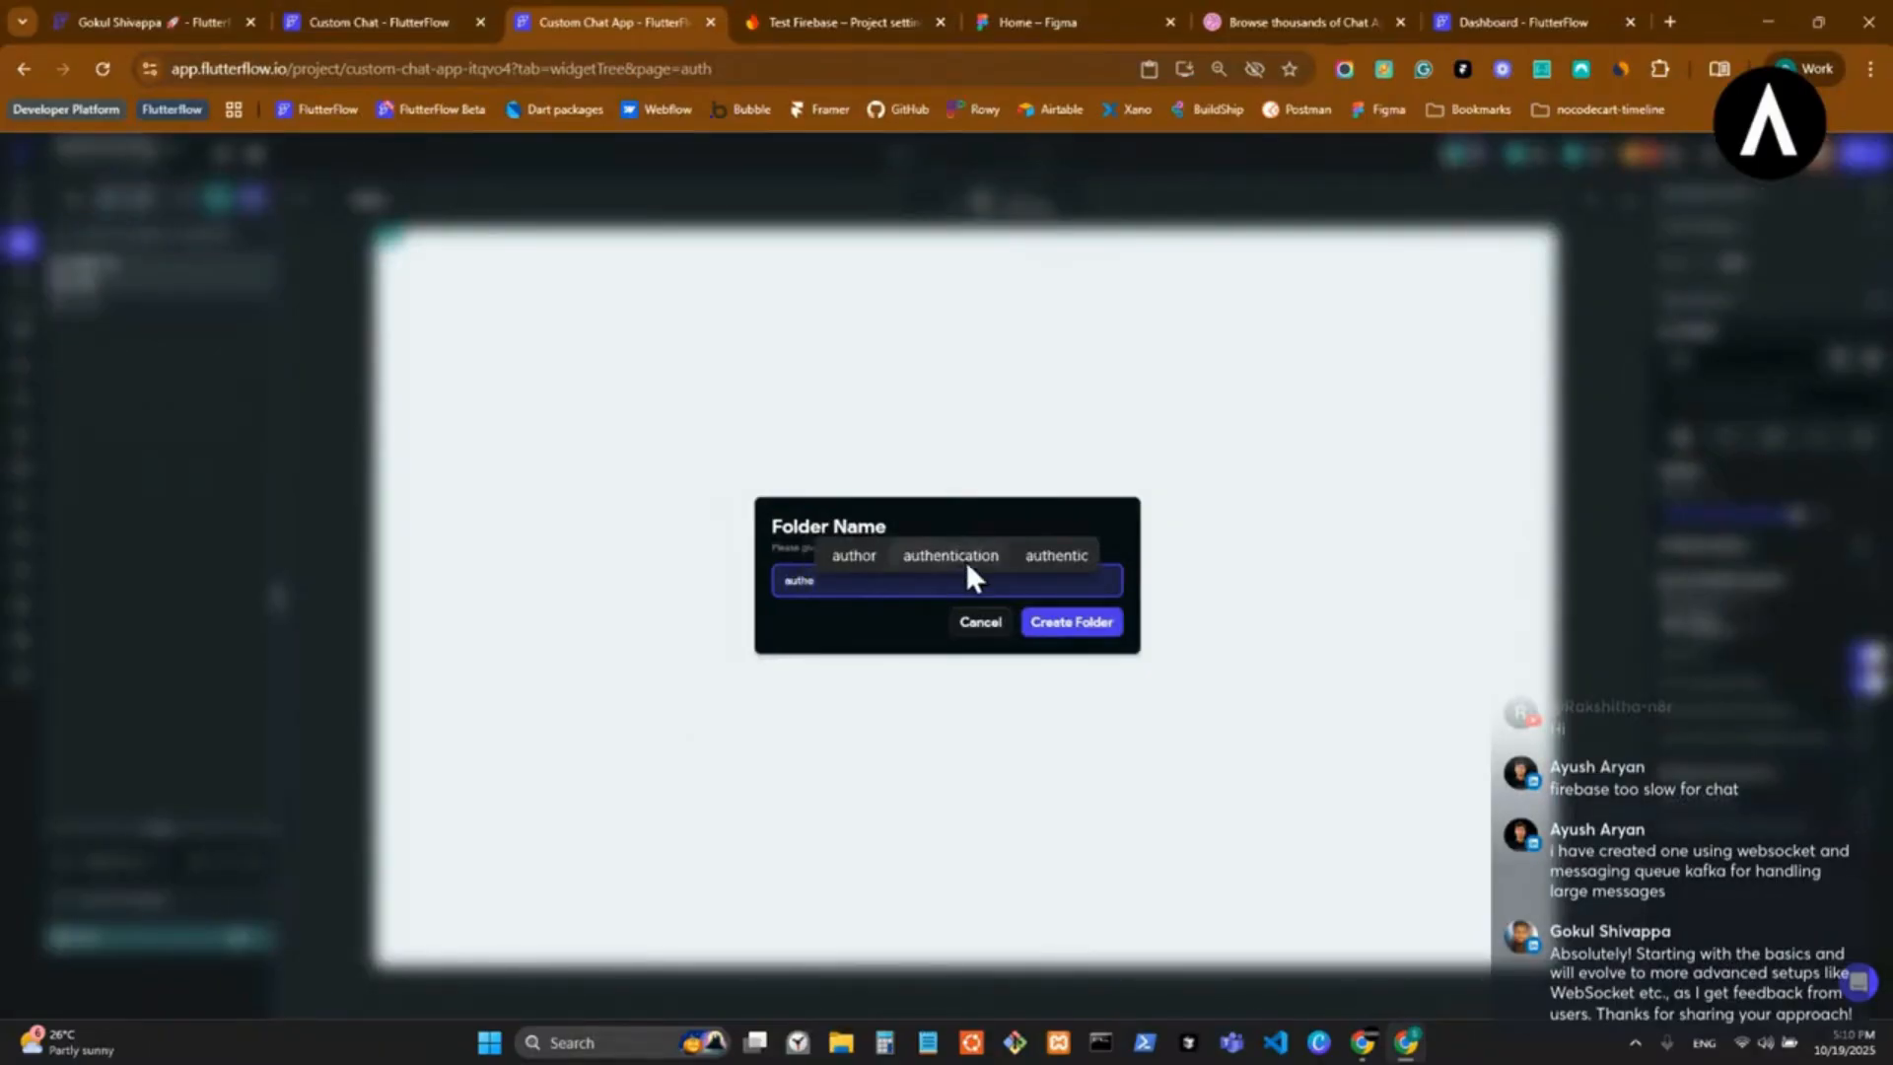
click(966, 560)
drag(859, 584, 755, 603)
key(BackSpace)
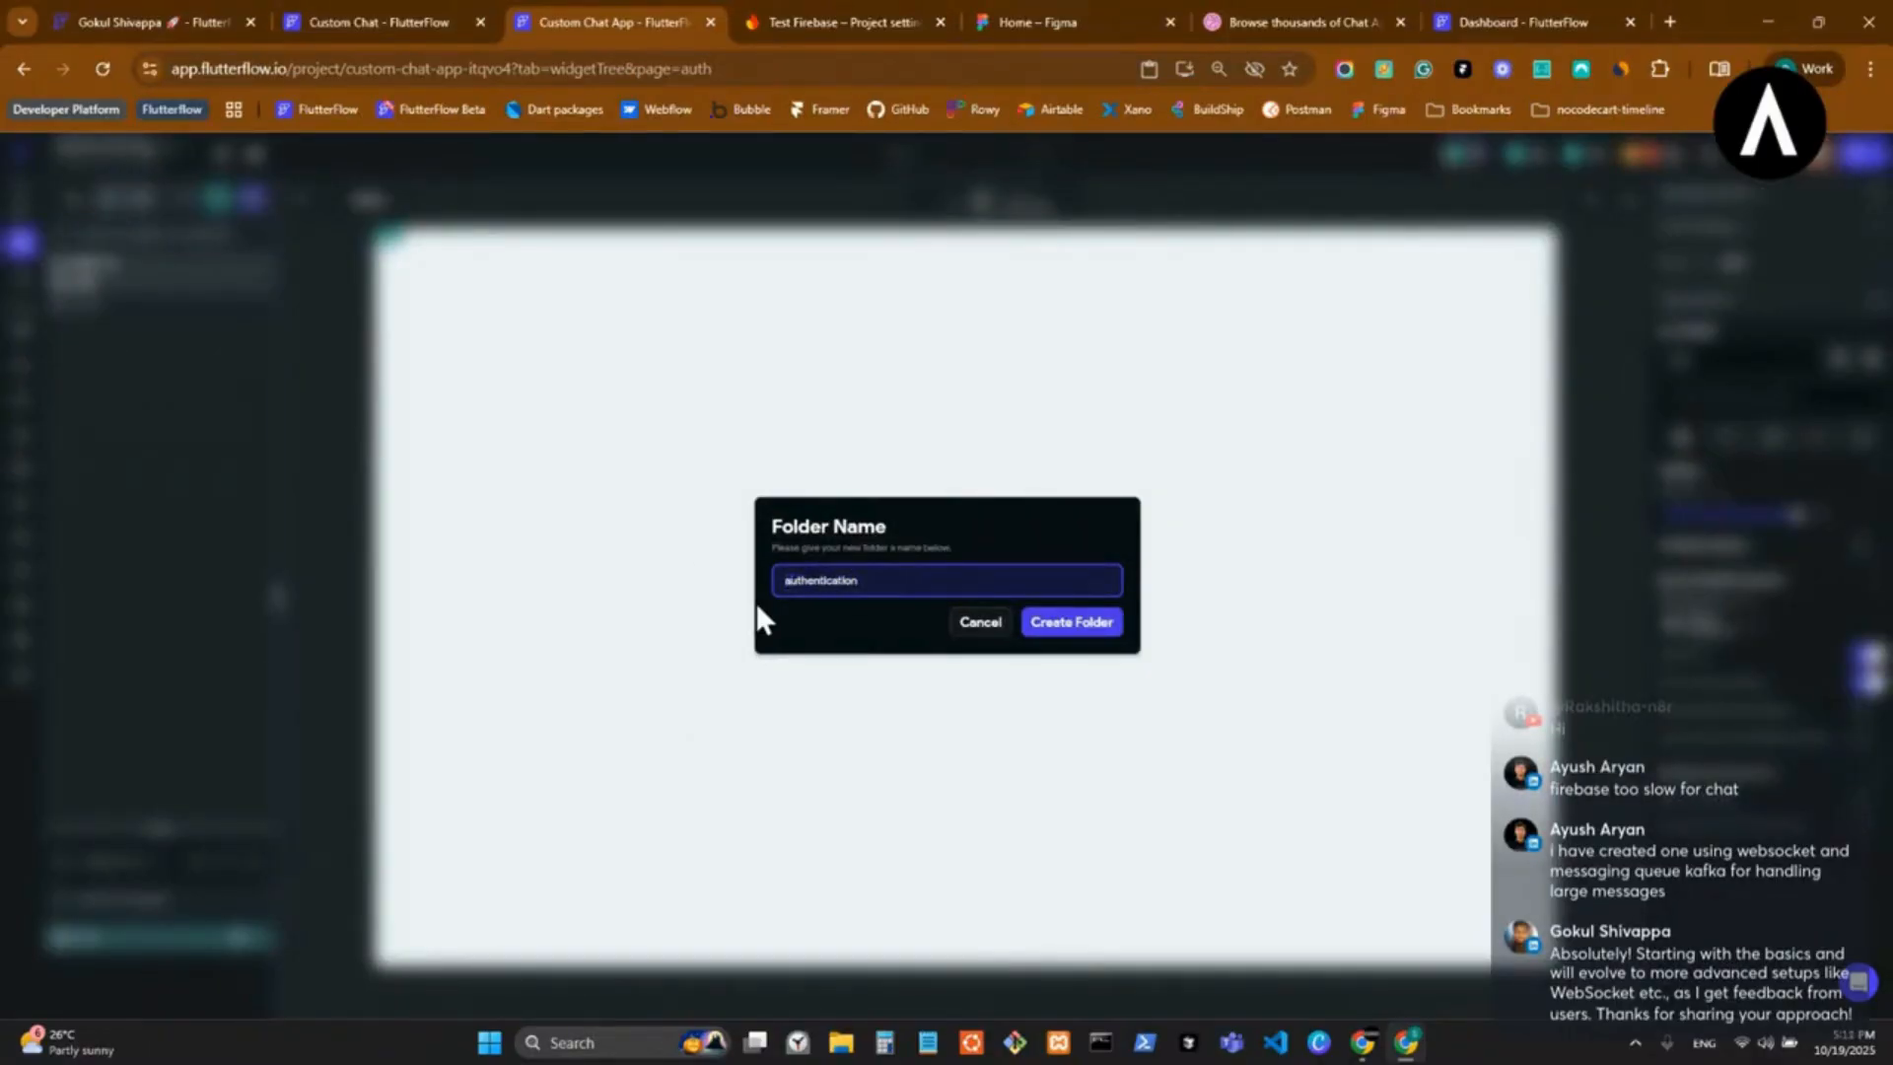
click(1063, 624)
right_click(143, 286)
click(193, 369)
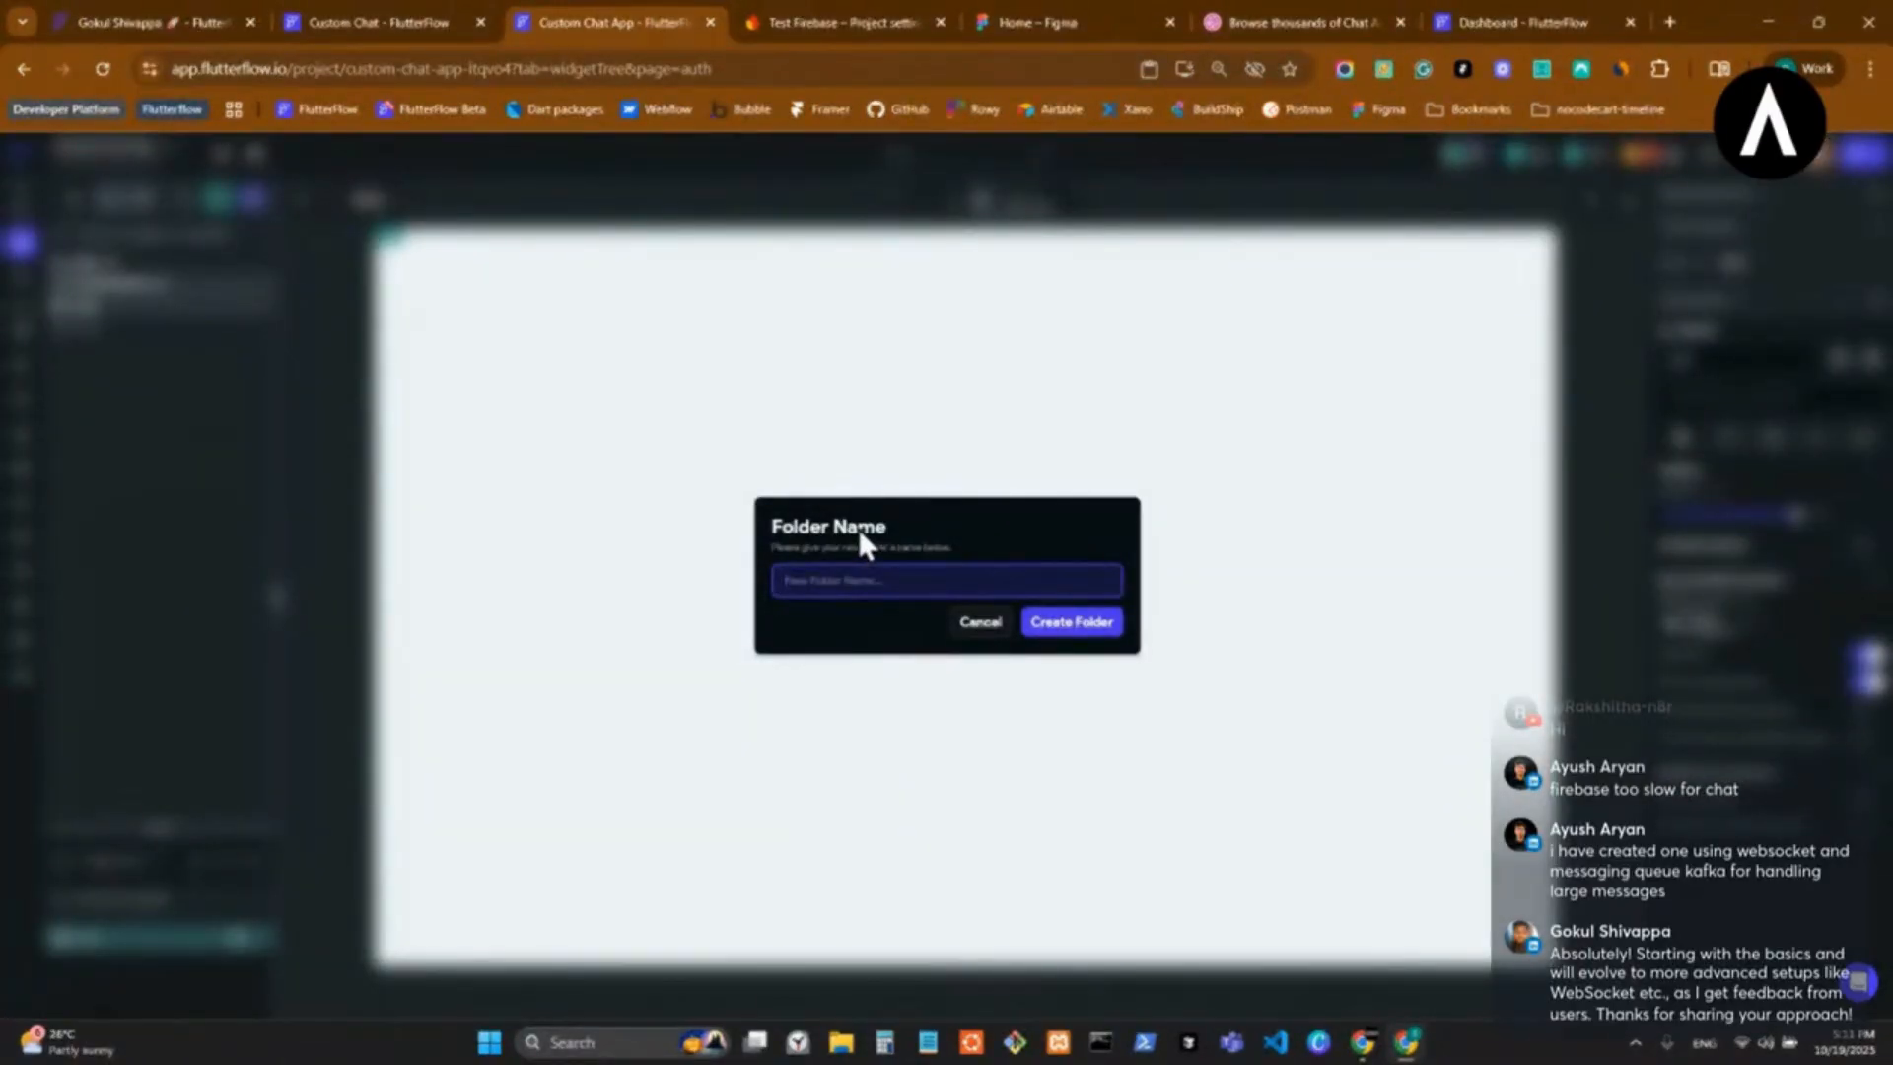
click(980, 623)
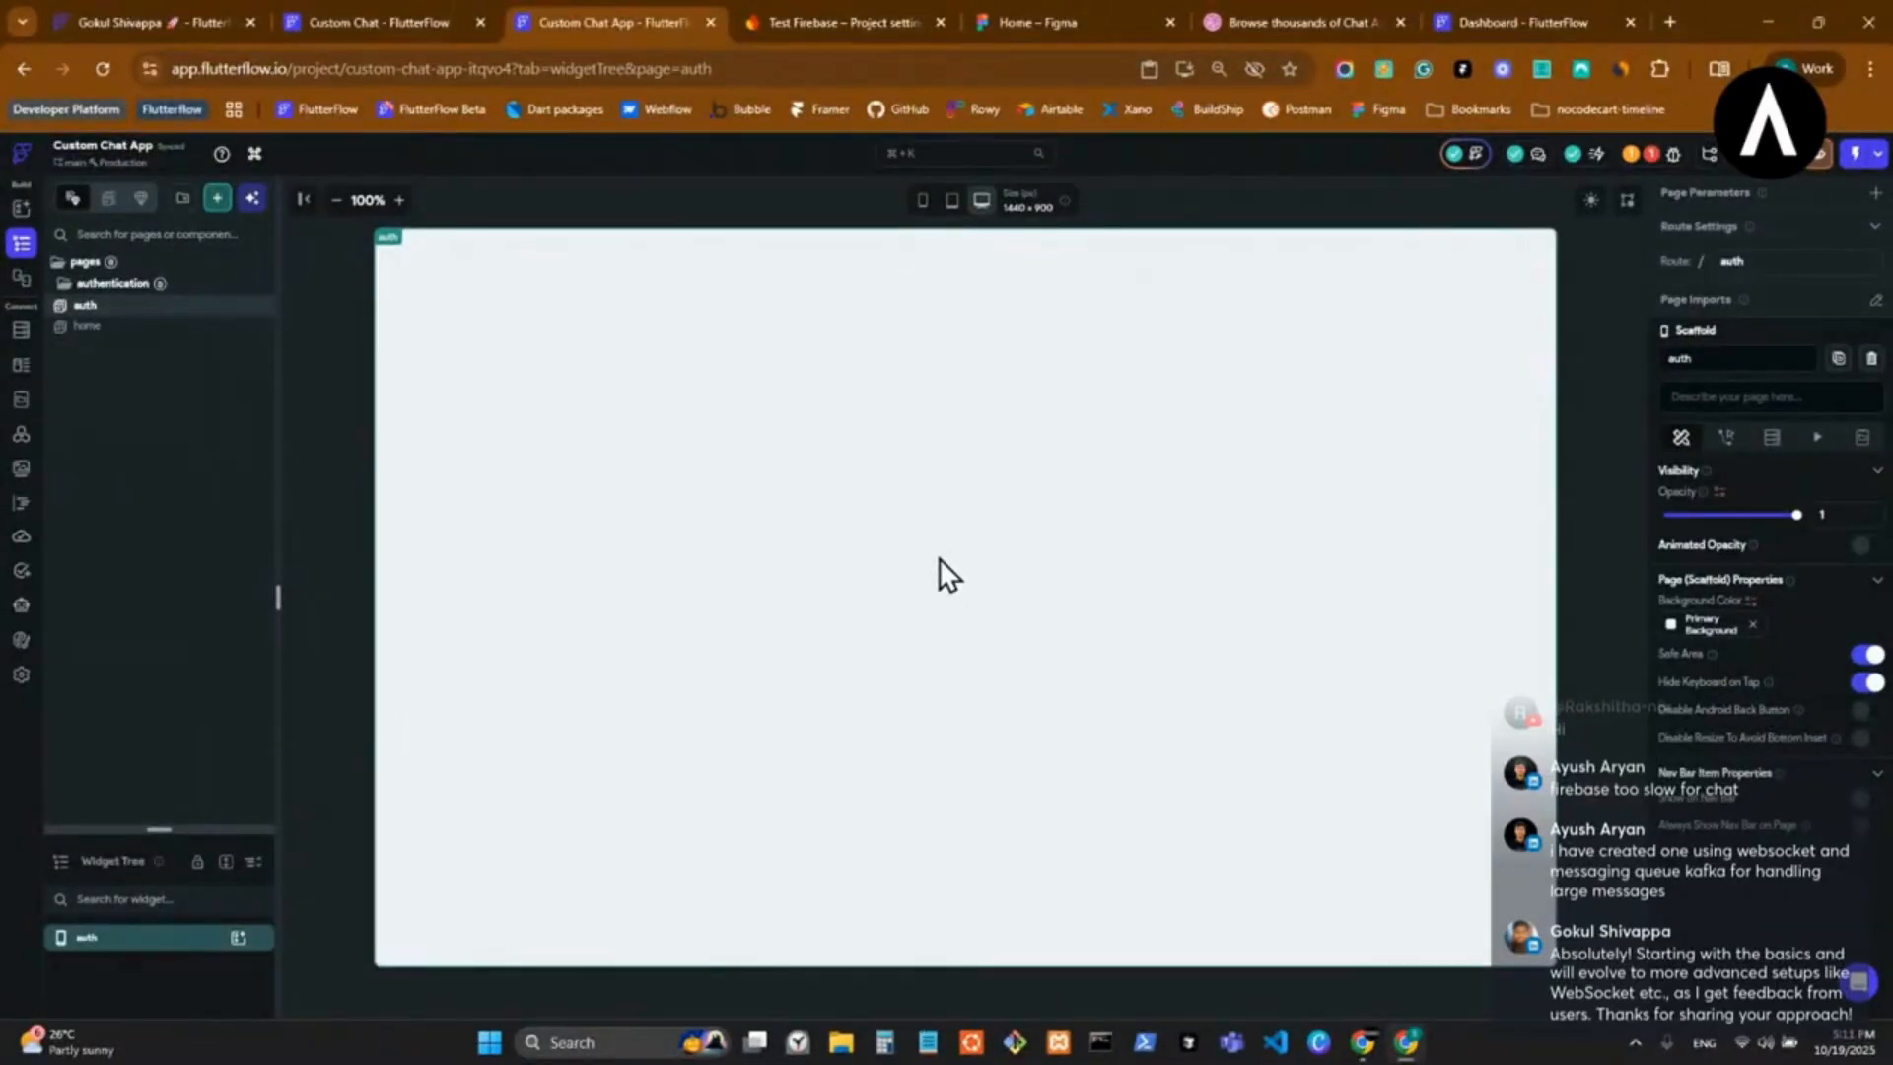
Add a subfolder named pages inside the authentication folder.
right_click(121, 285)
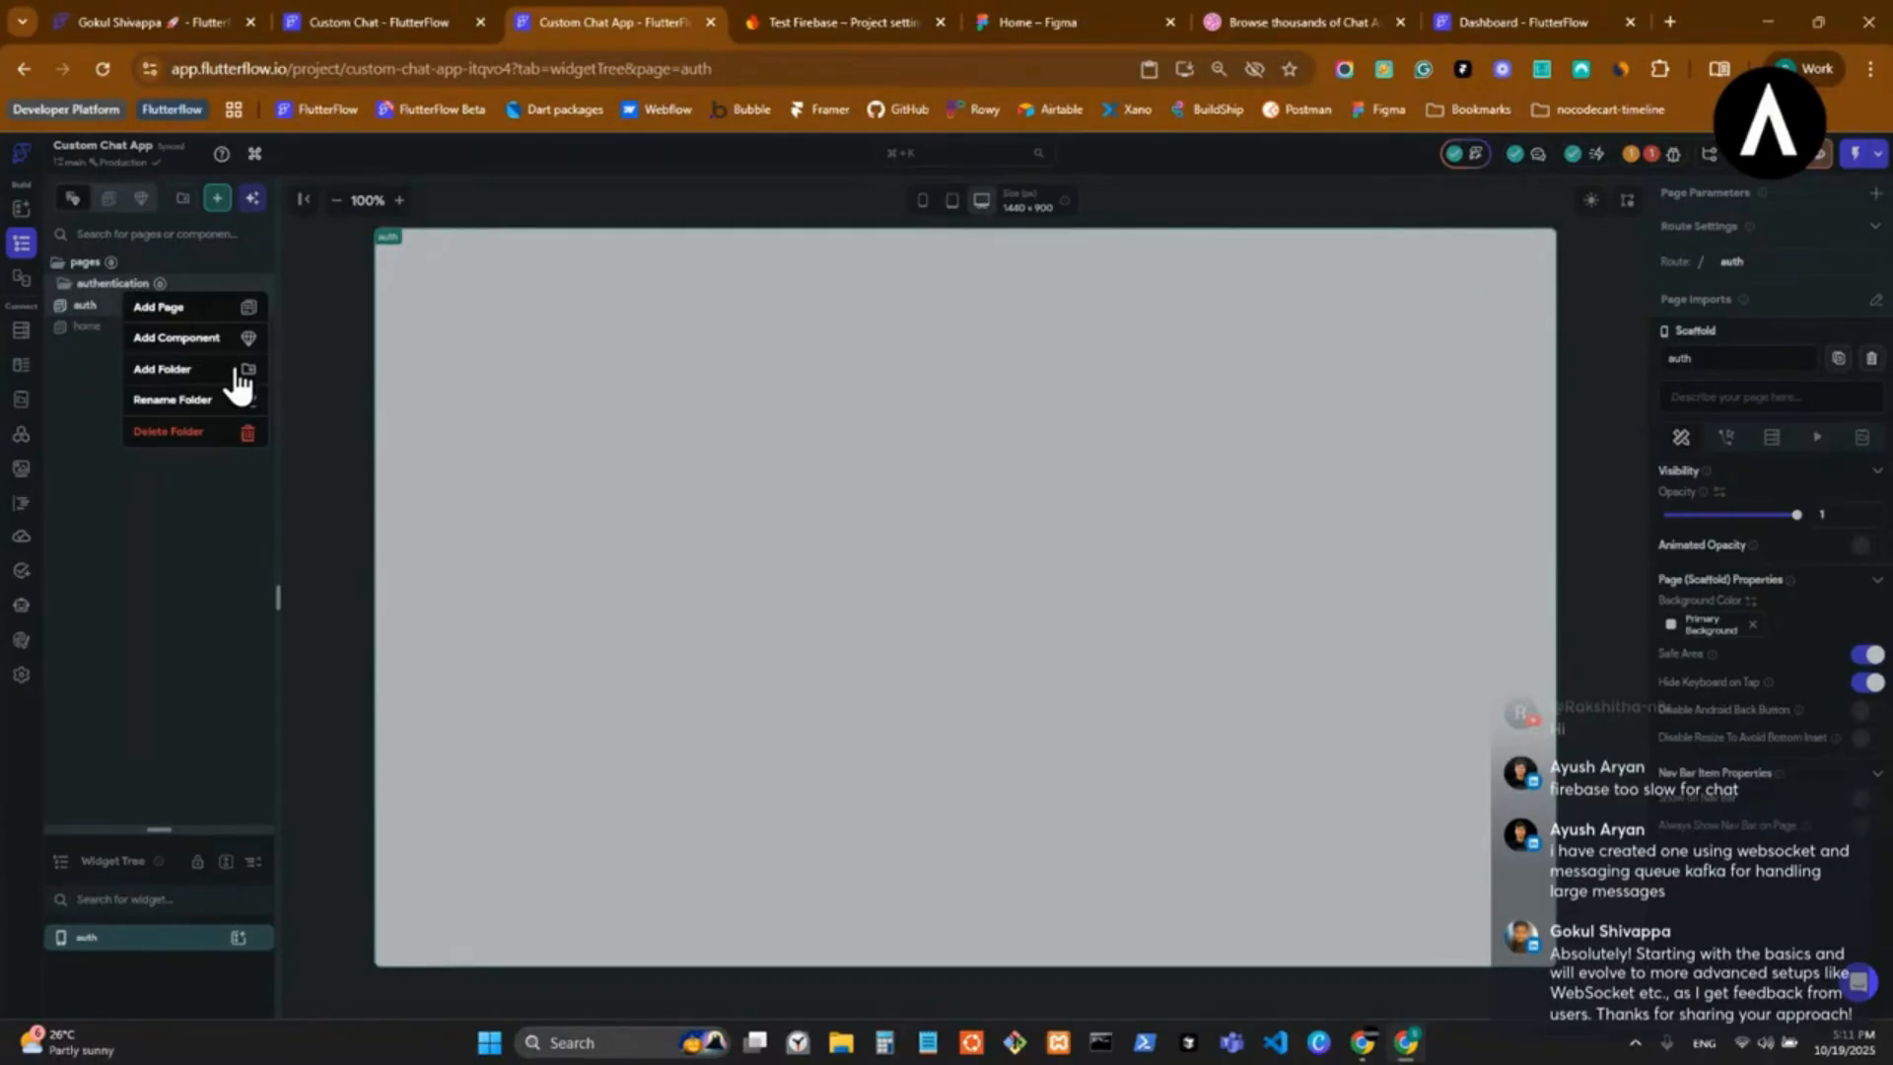
click(233, 370)
text(users)
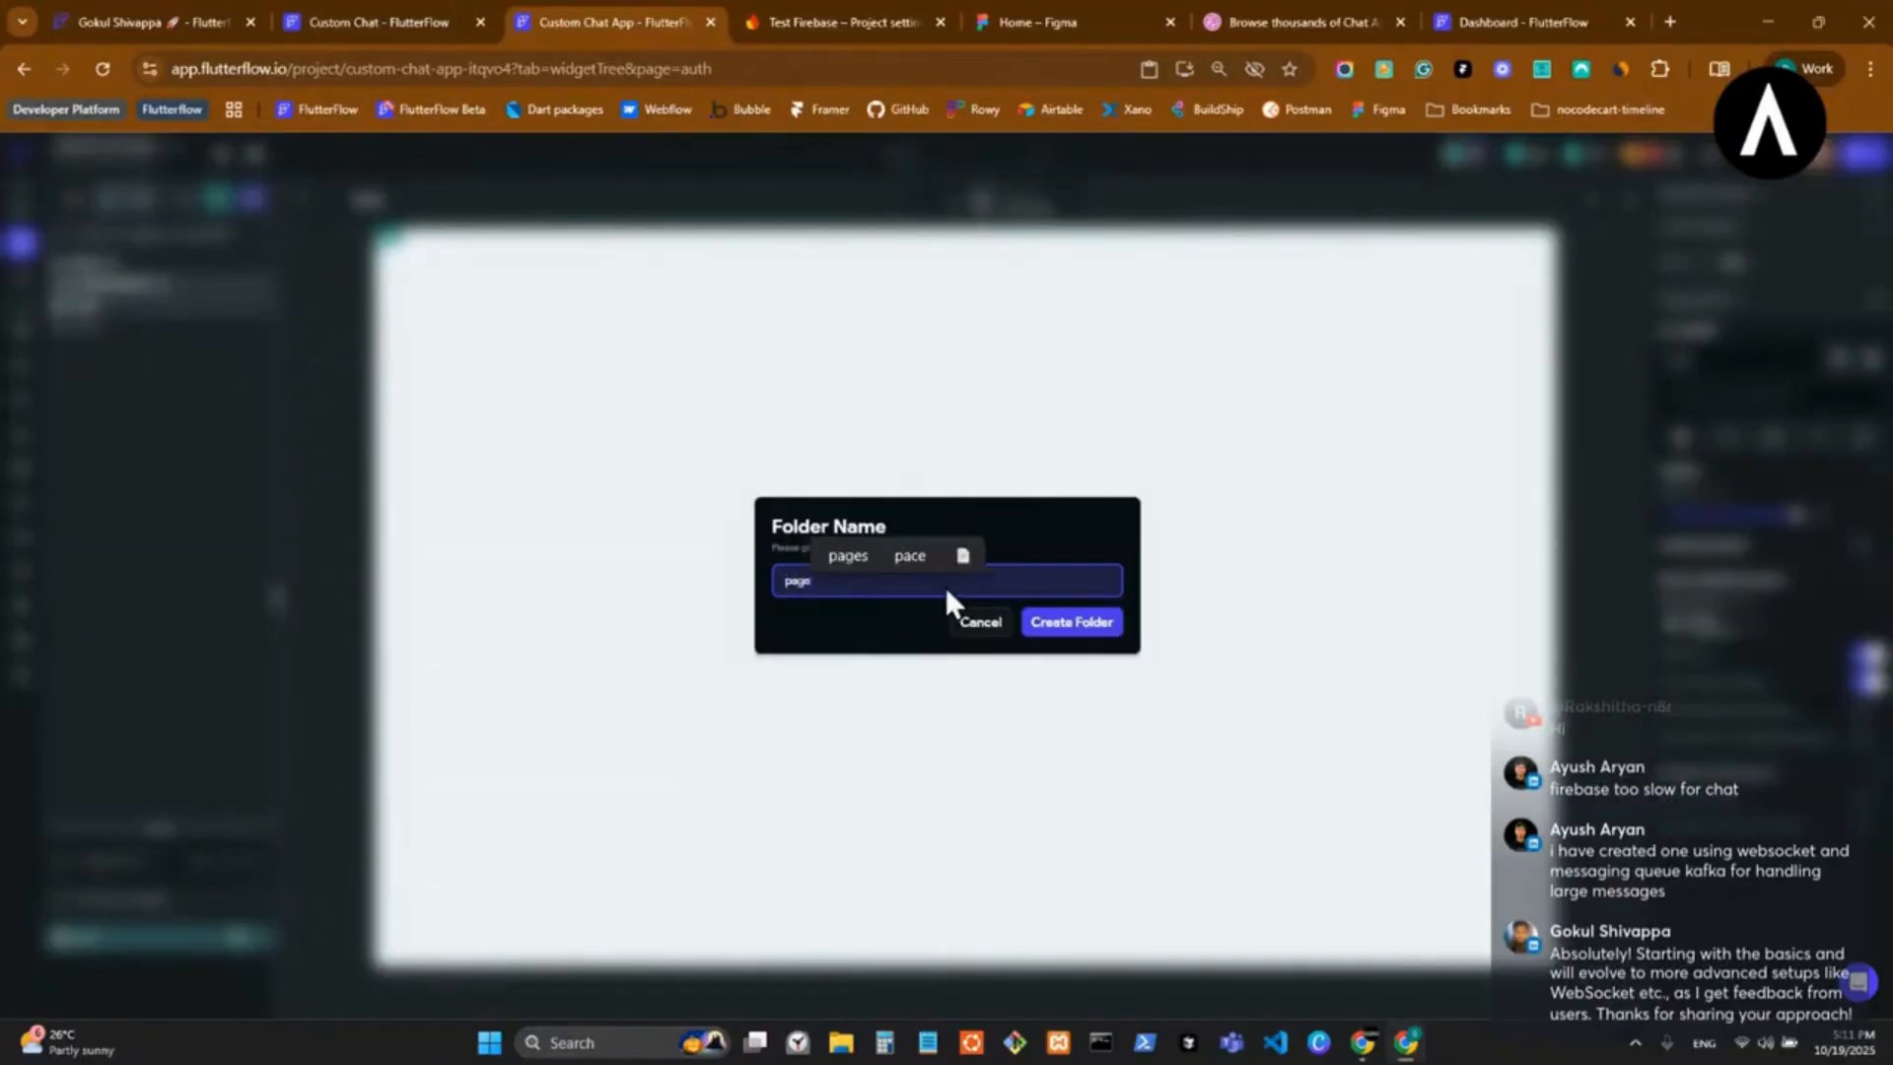
click(1095, 629)
Add a components subfolder inside the authentication folder and move the auth page into its pages subfolder.
right_click(123, 300)
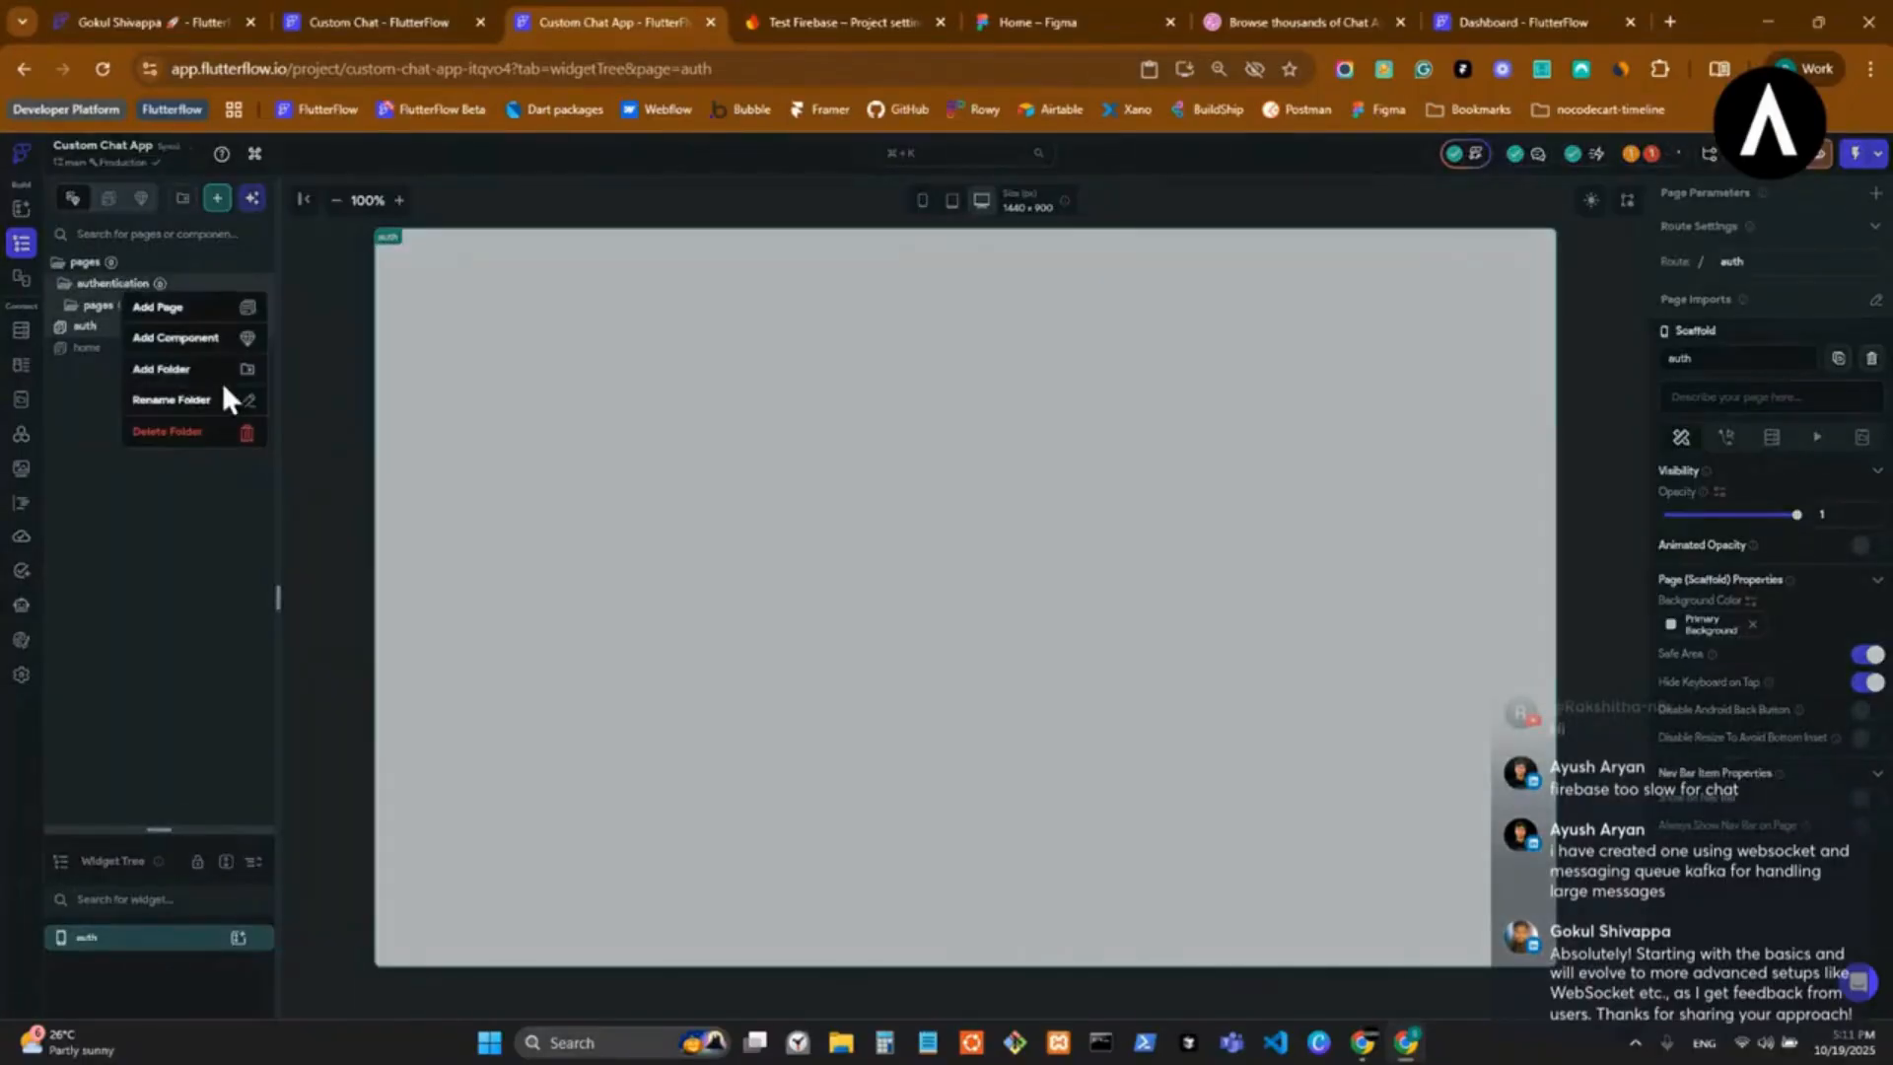
click(221, 373)
text(components)
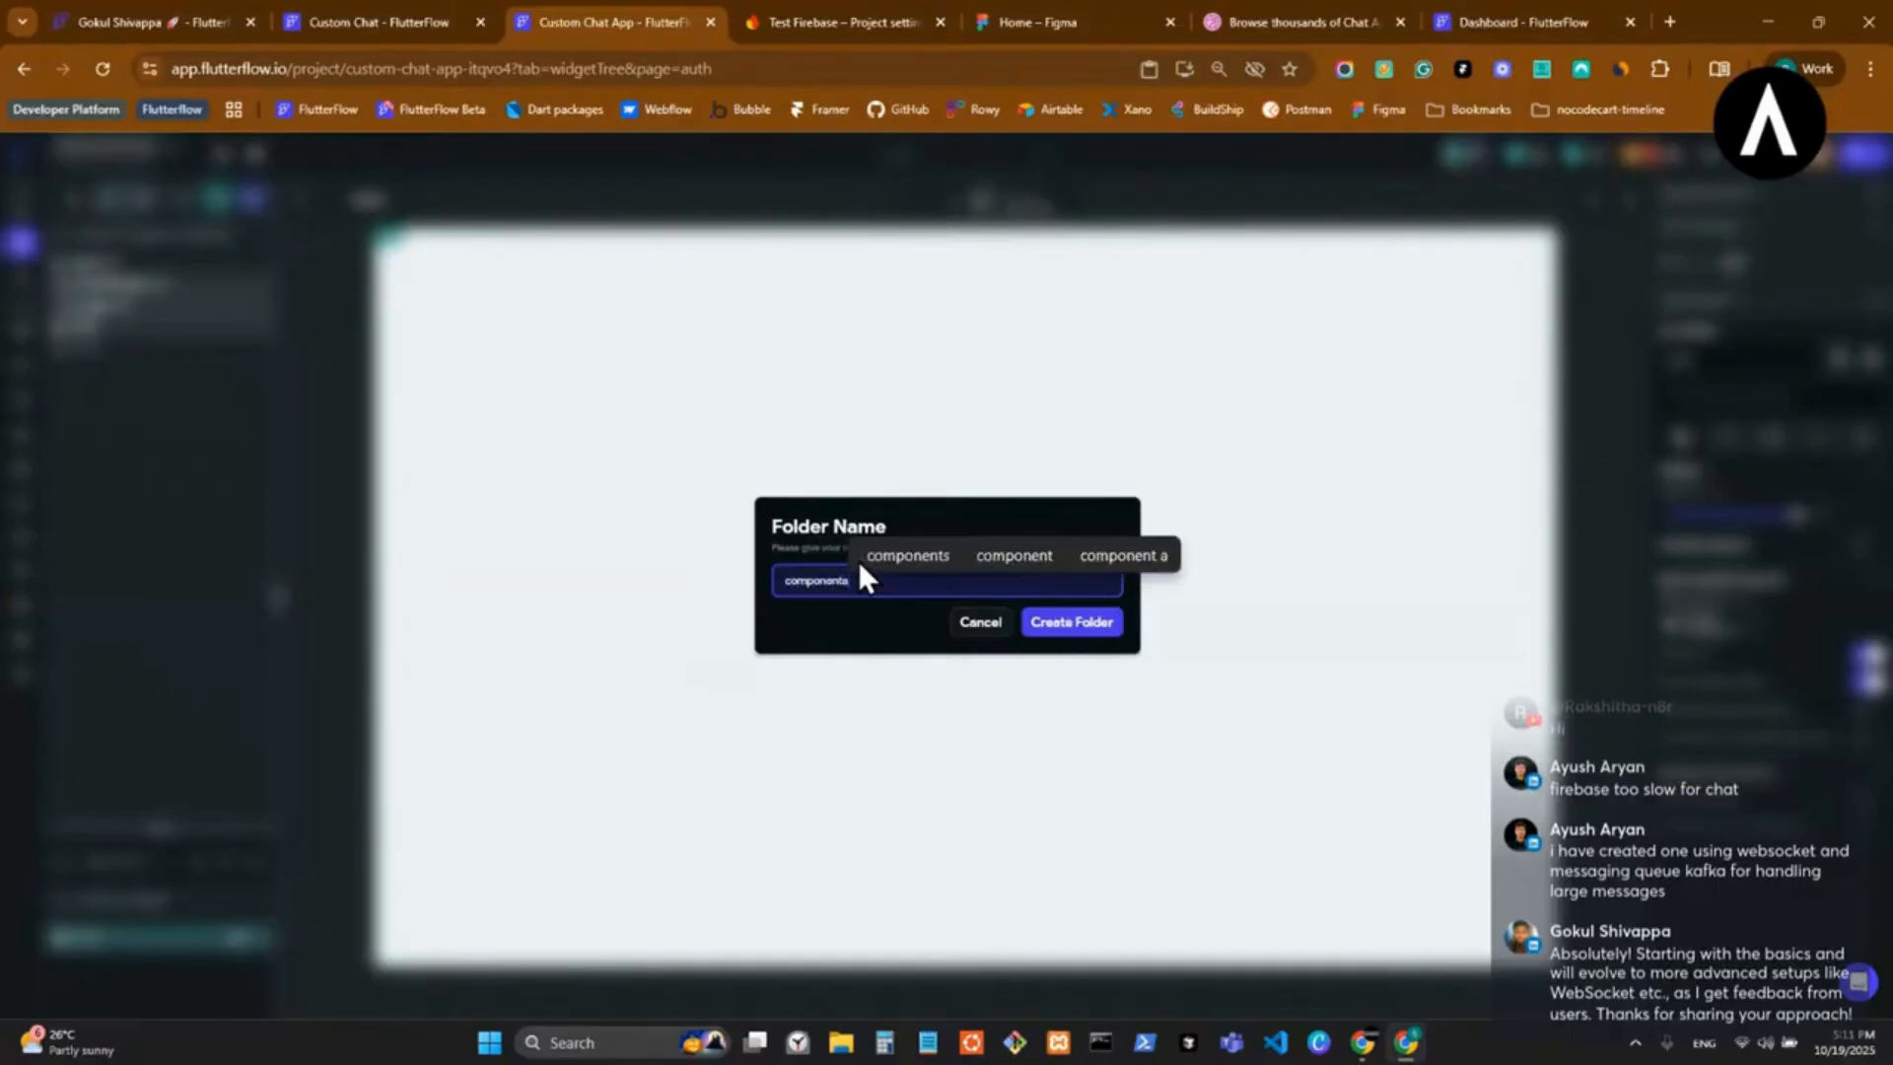
click(1085, 623)
mouse_move(144, 352)
mouse_down()
mouse_move(160, 326)
mouse_move(148, 381)
mouse_move(202, 363)
mouse_move(157, 364)
mouse_up()
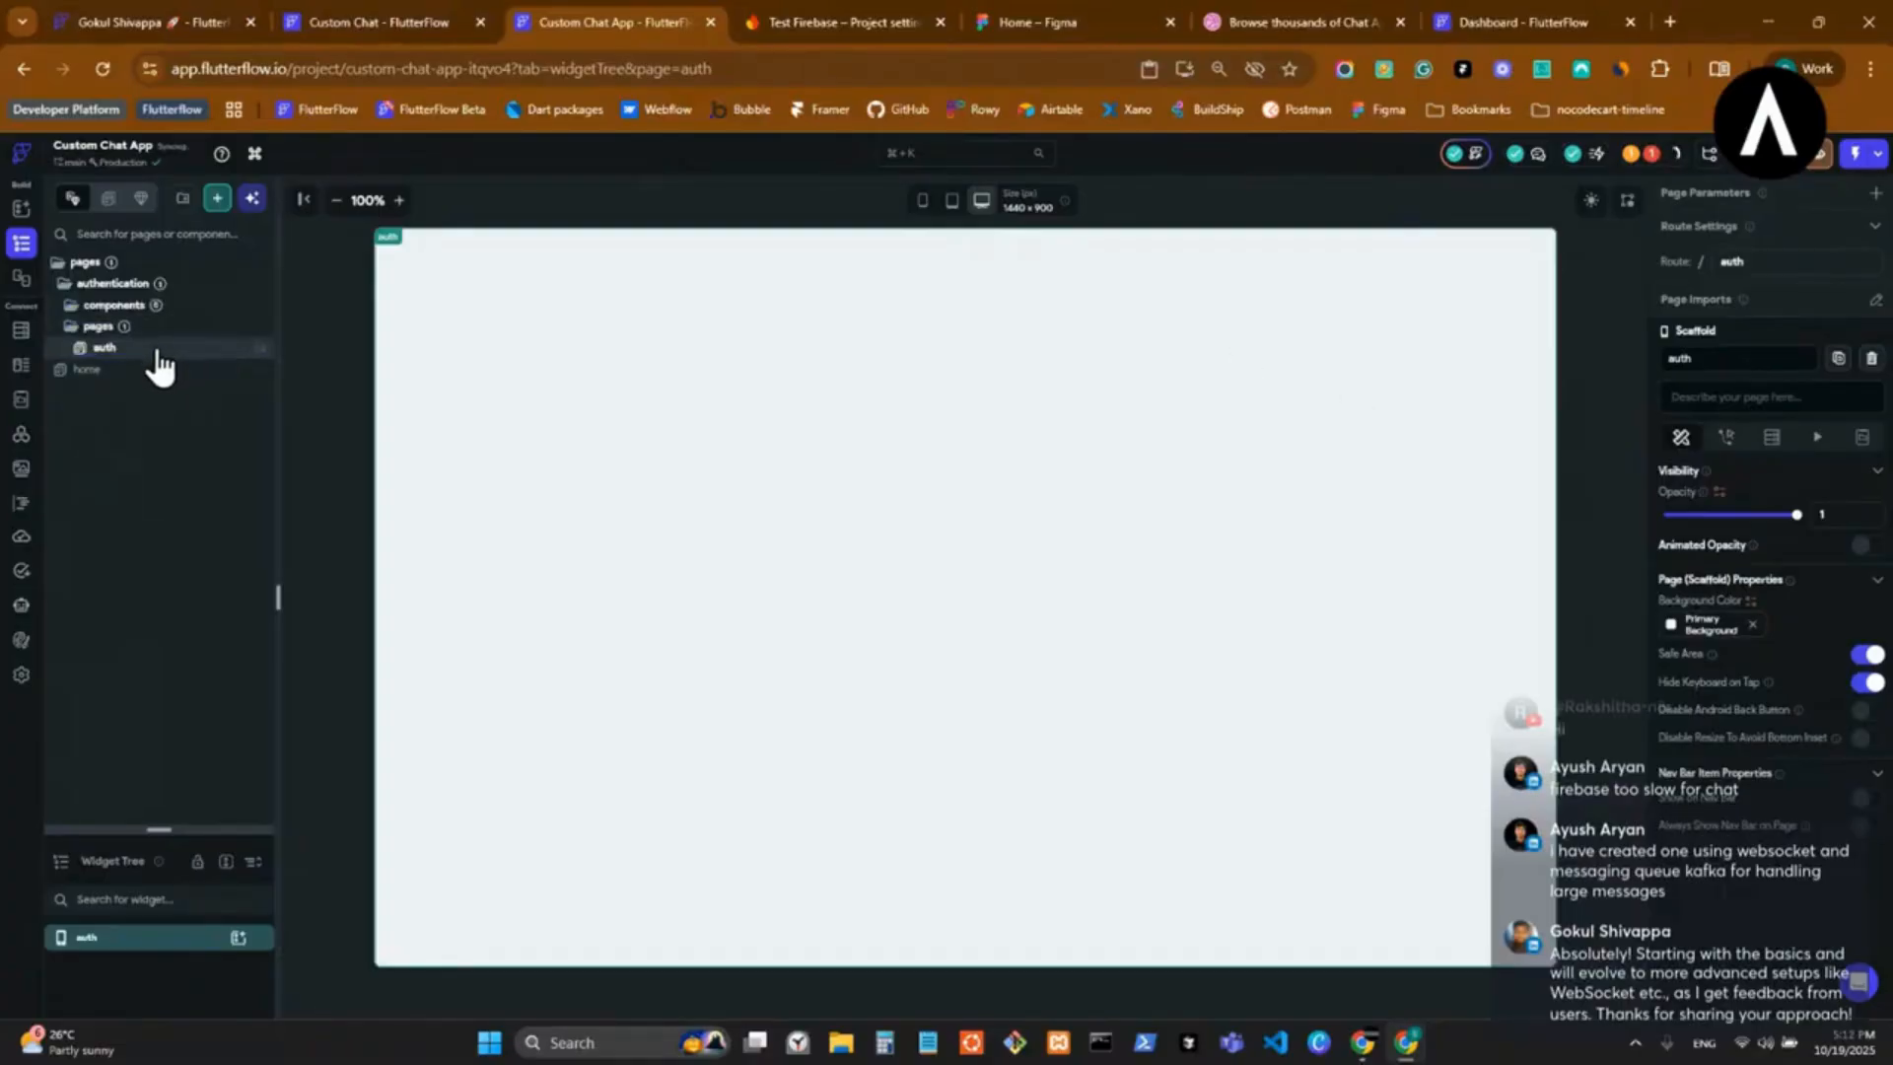
Rename the auth page as auth_flow and set its route to auth.
click(1731, 362)
text(_dlow)
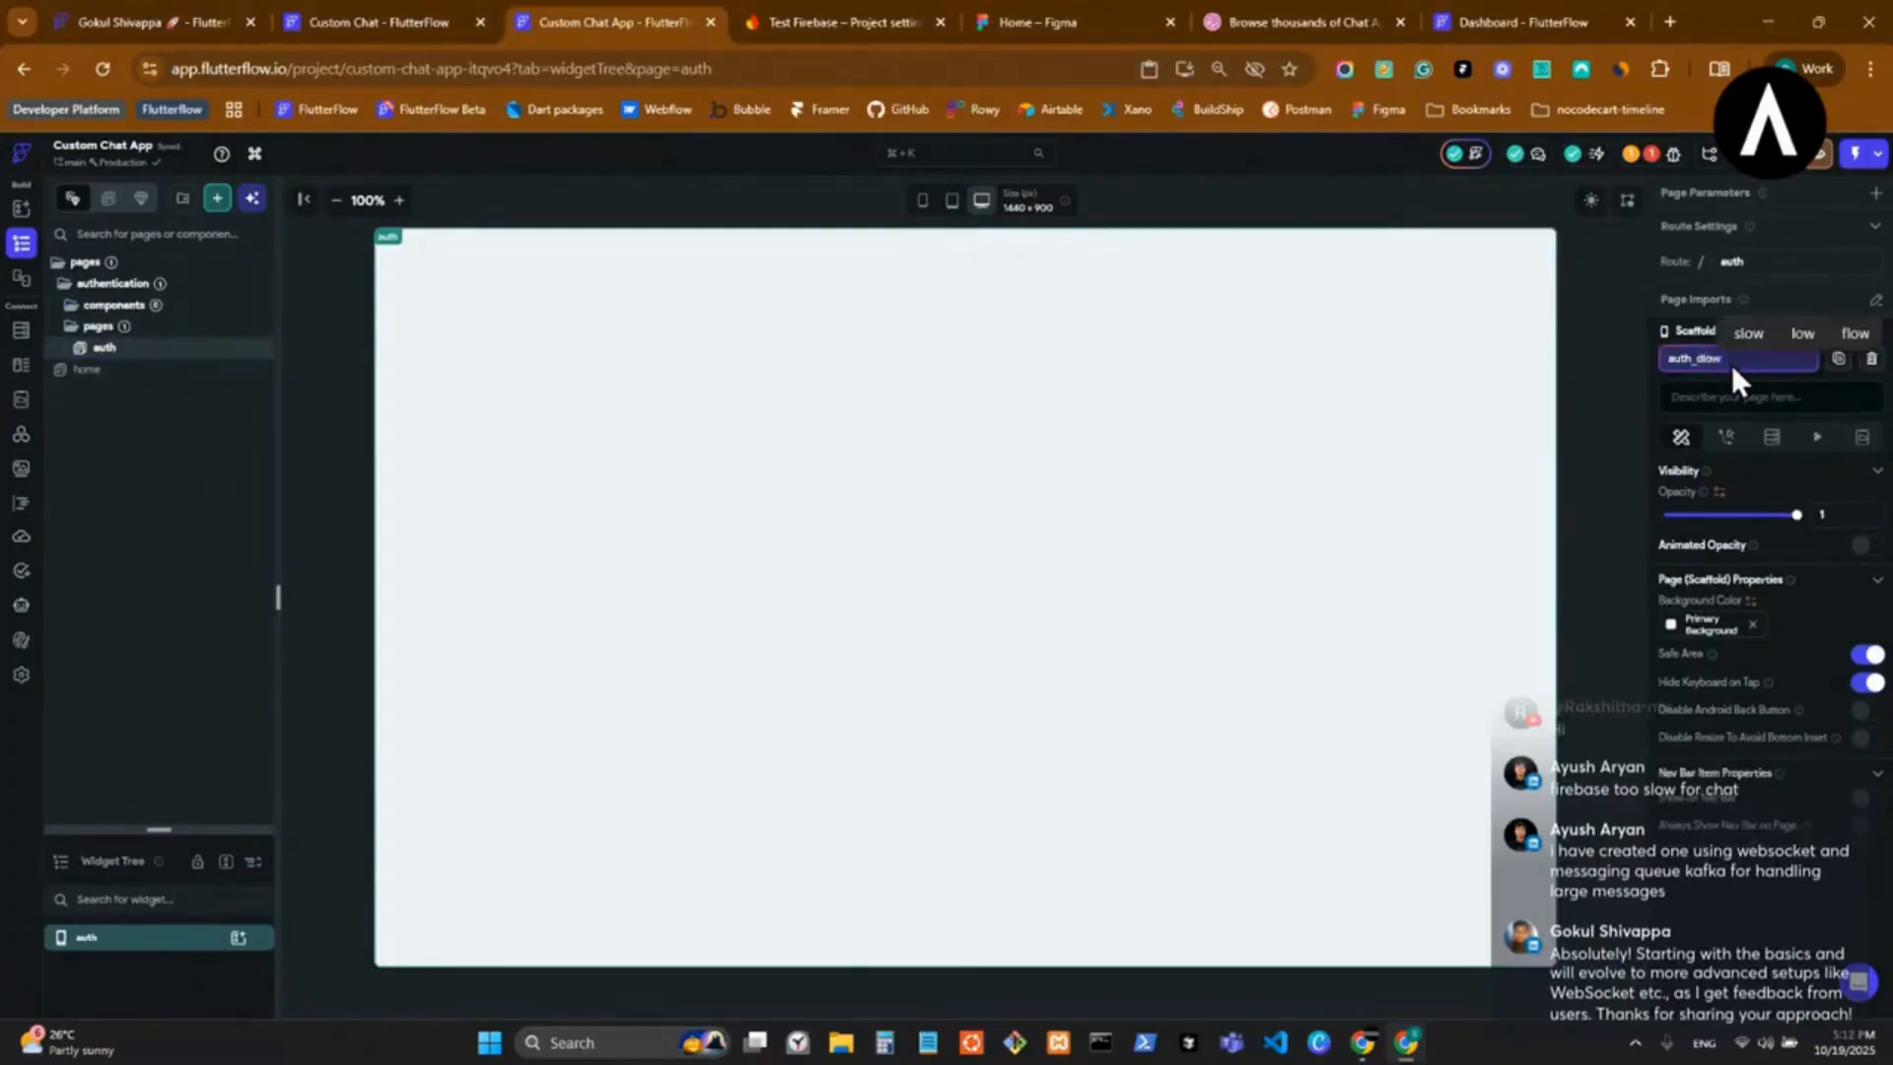
key(BackSpace)
key(BackSpace)
key(BackSpace)
key(BackSpace)
text(flow)
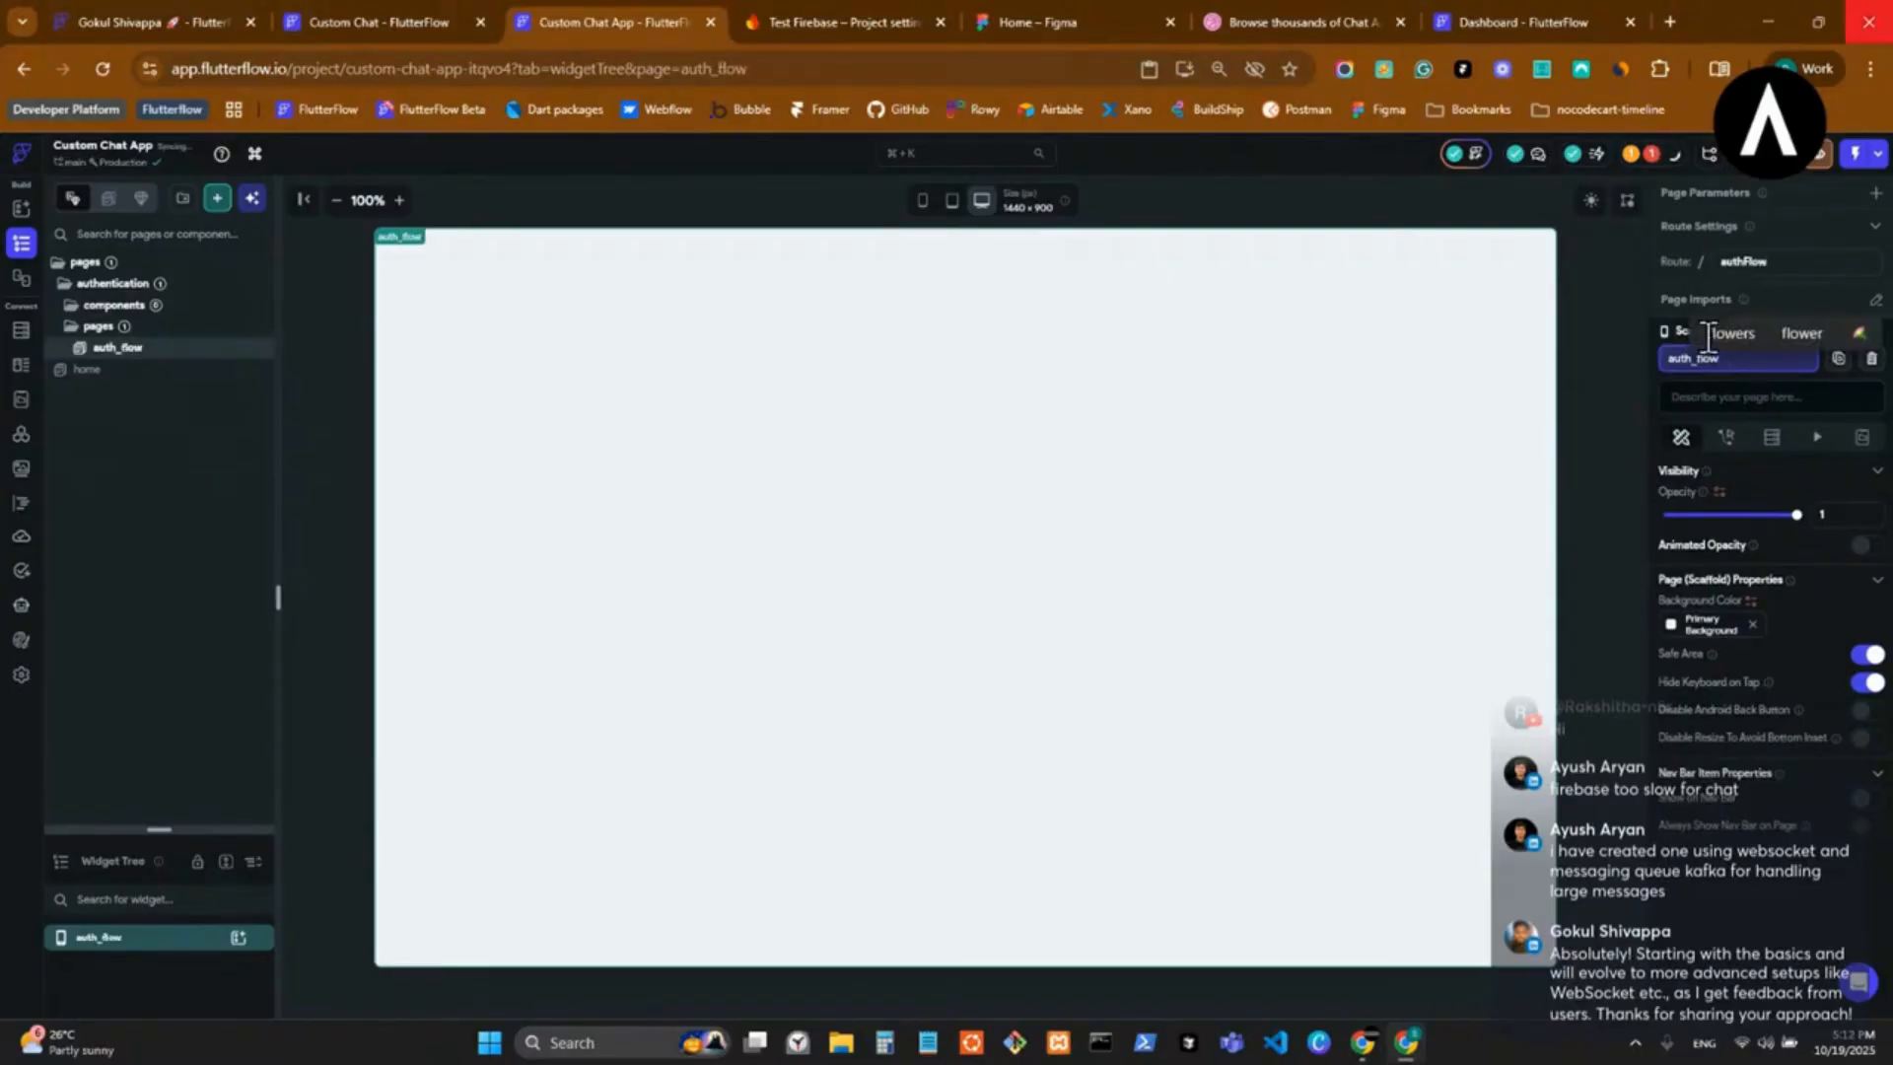
key(Return)
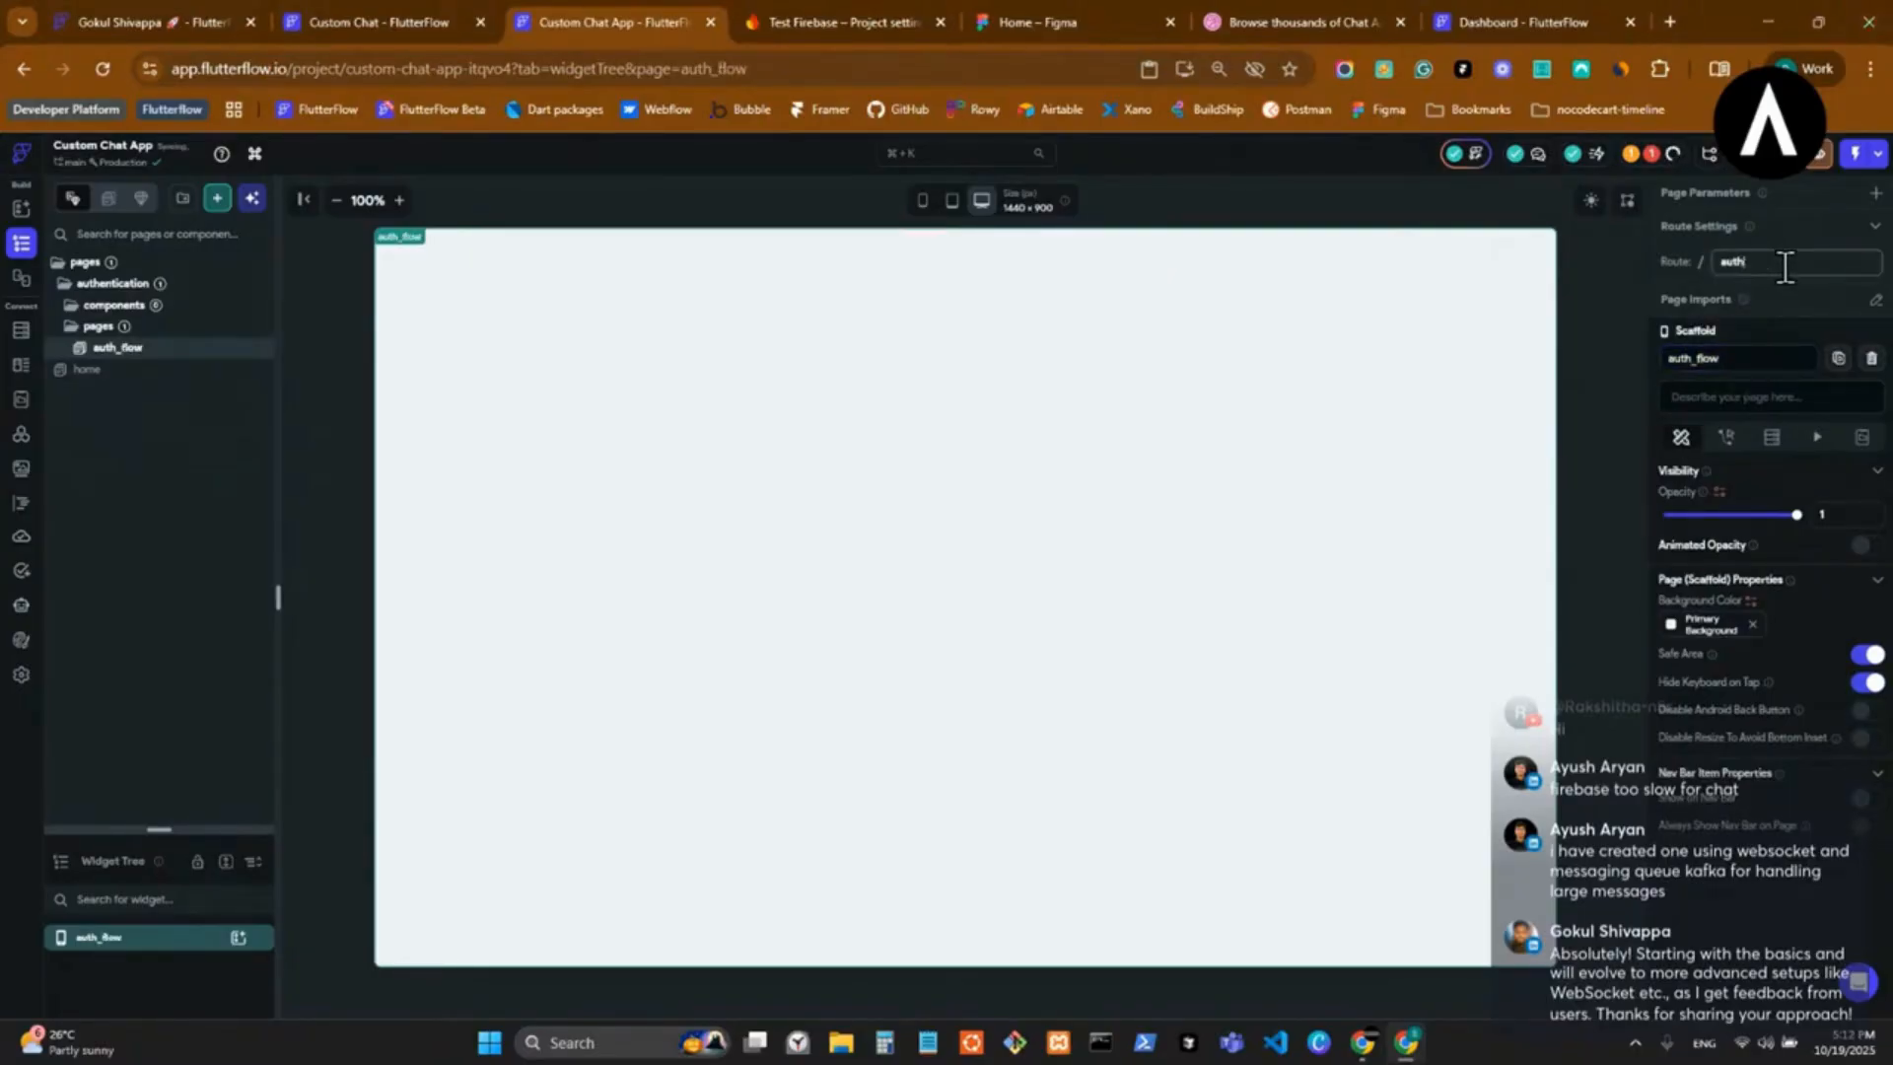
click(880, 72)
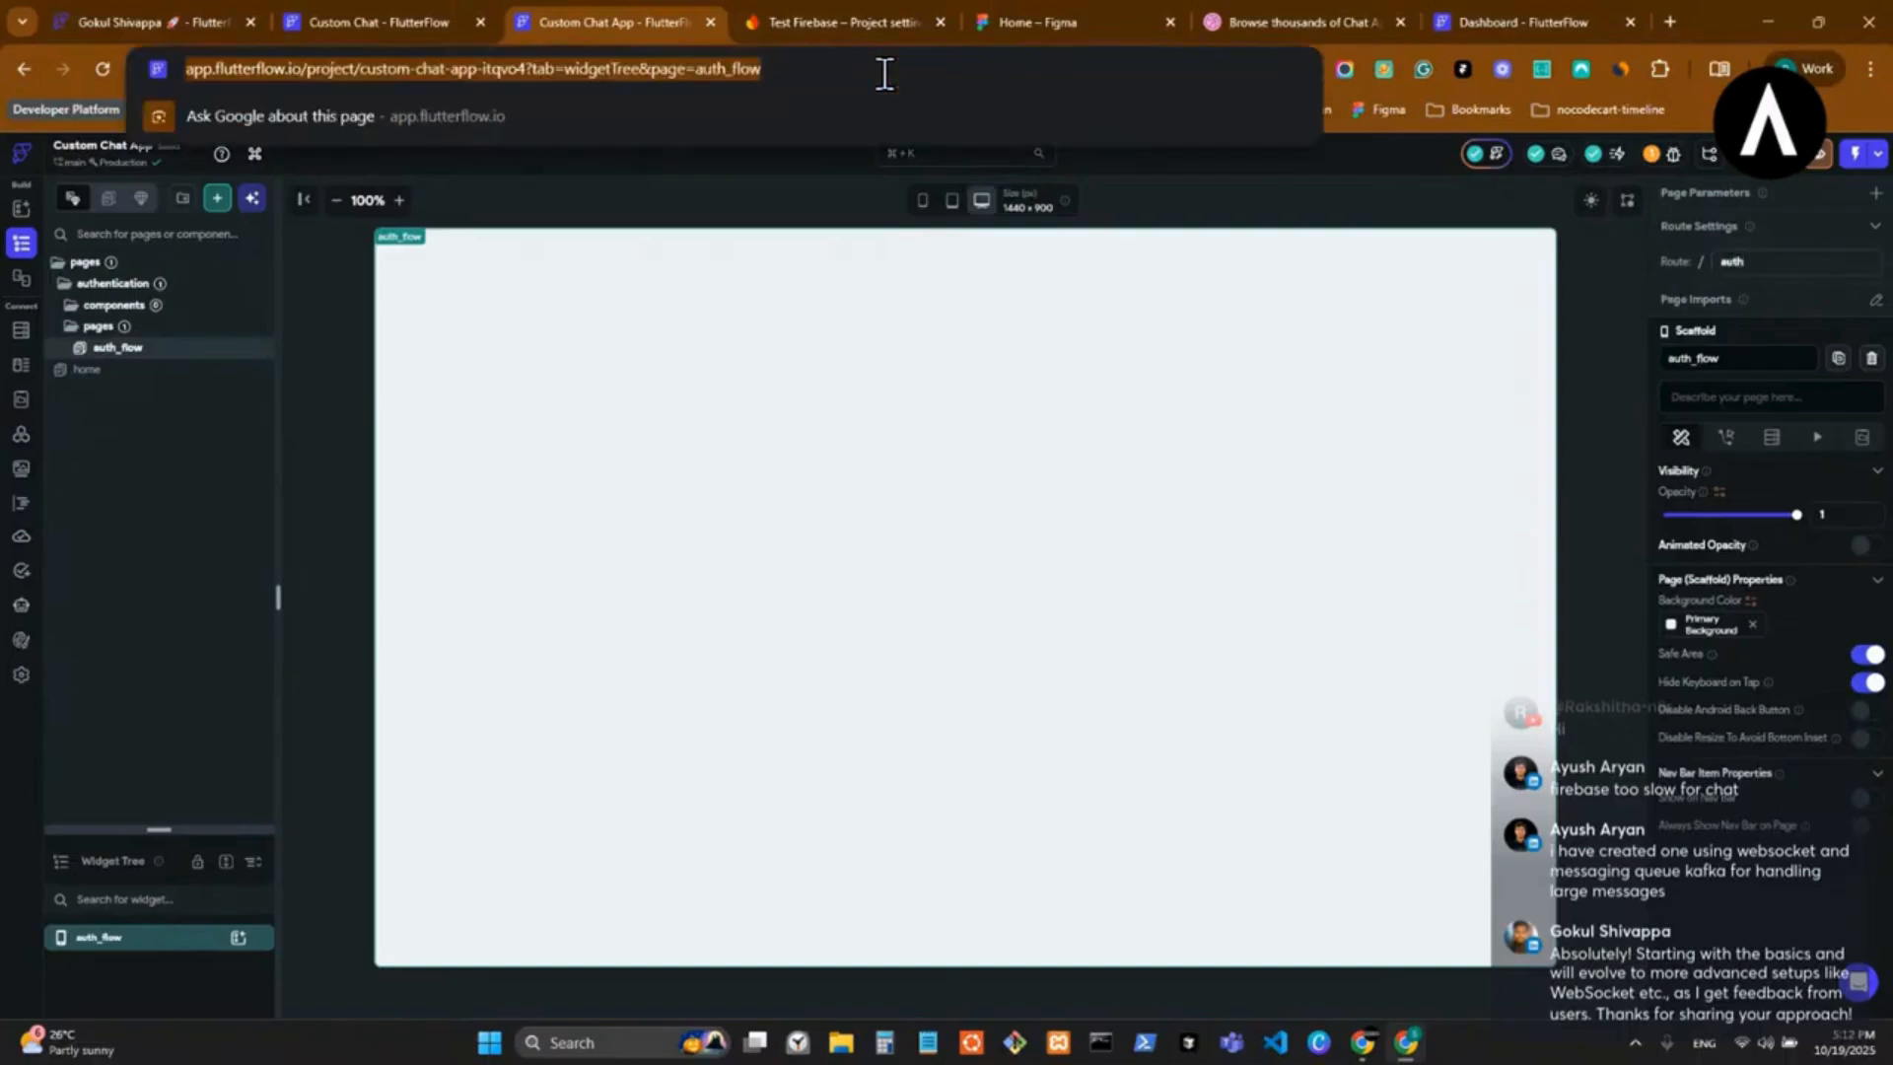
double_click(376, 70)
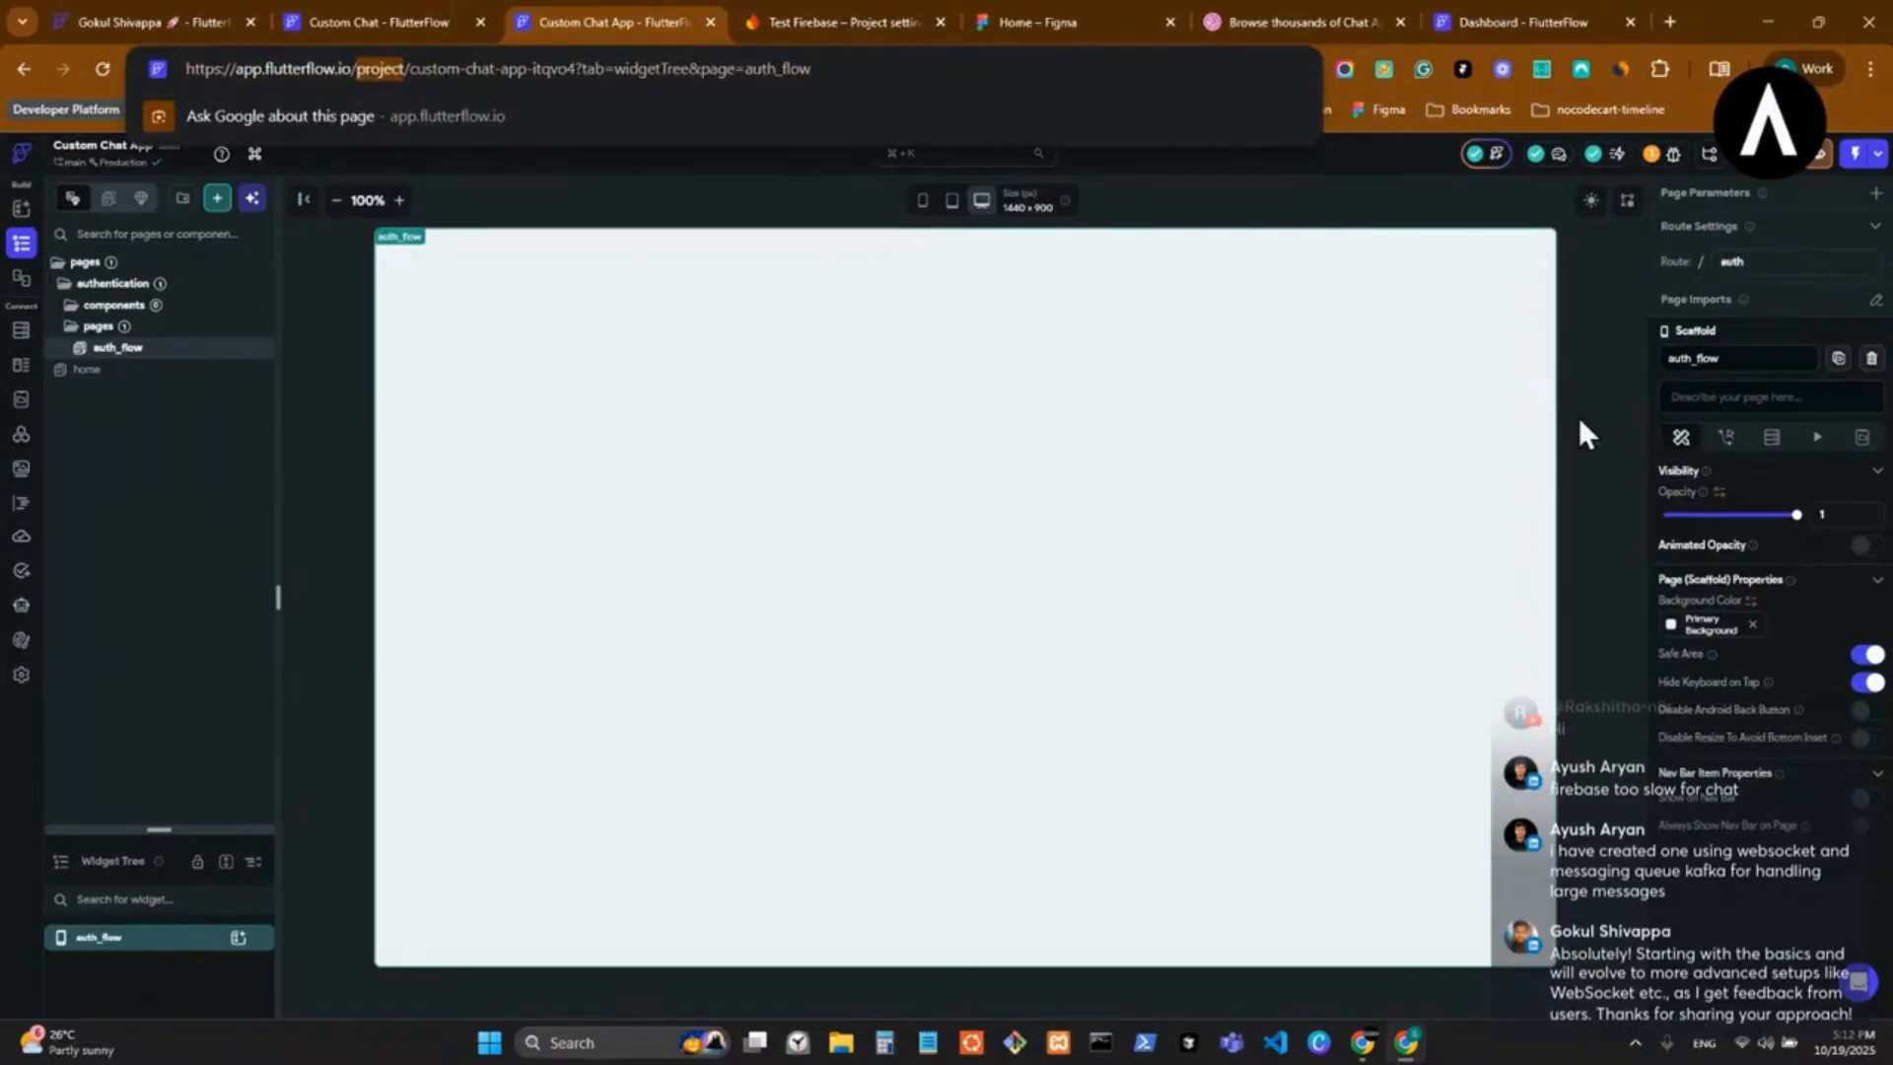
click(1753, 360)
click(1768, 261)
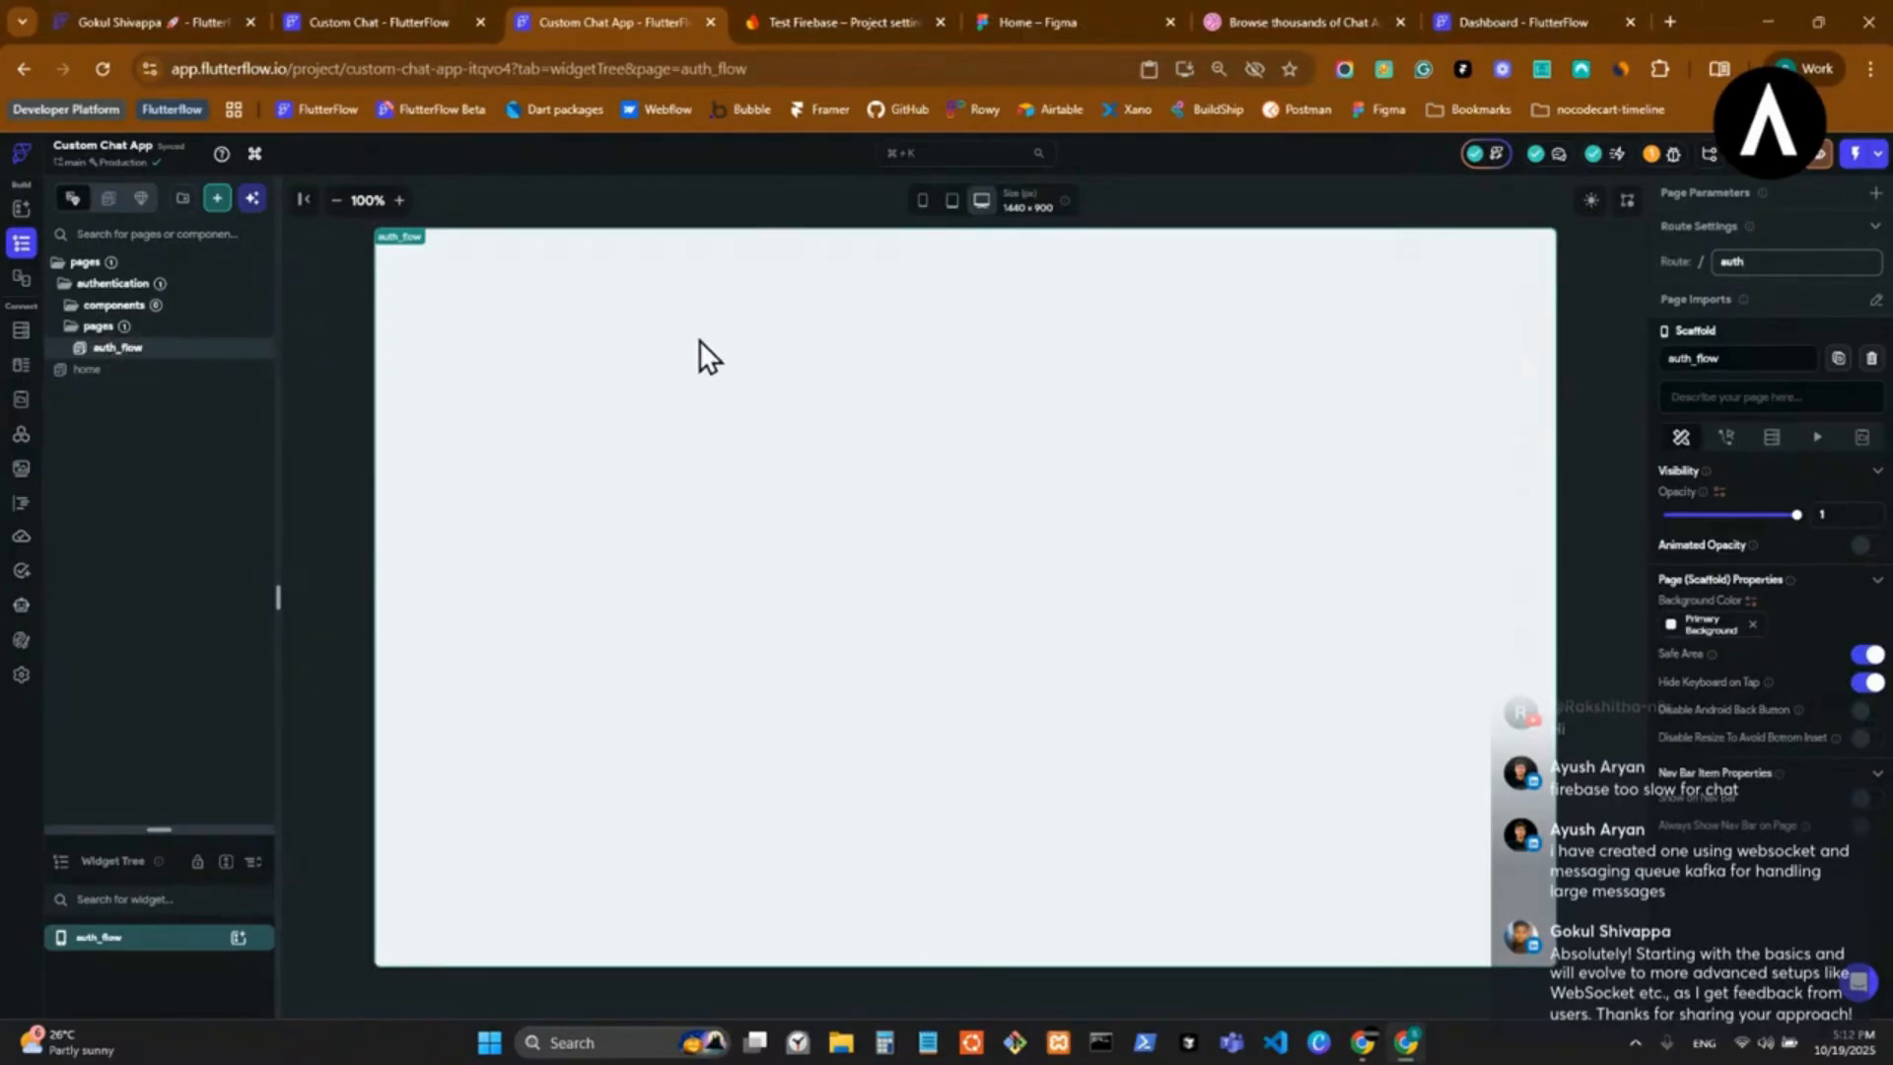
Add a folder named shared inside the top-level pages folder.
right_click(86, 267)
click(163, 361)
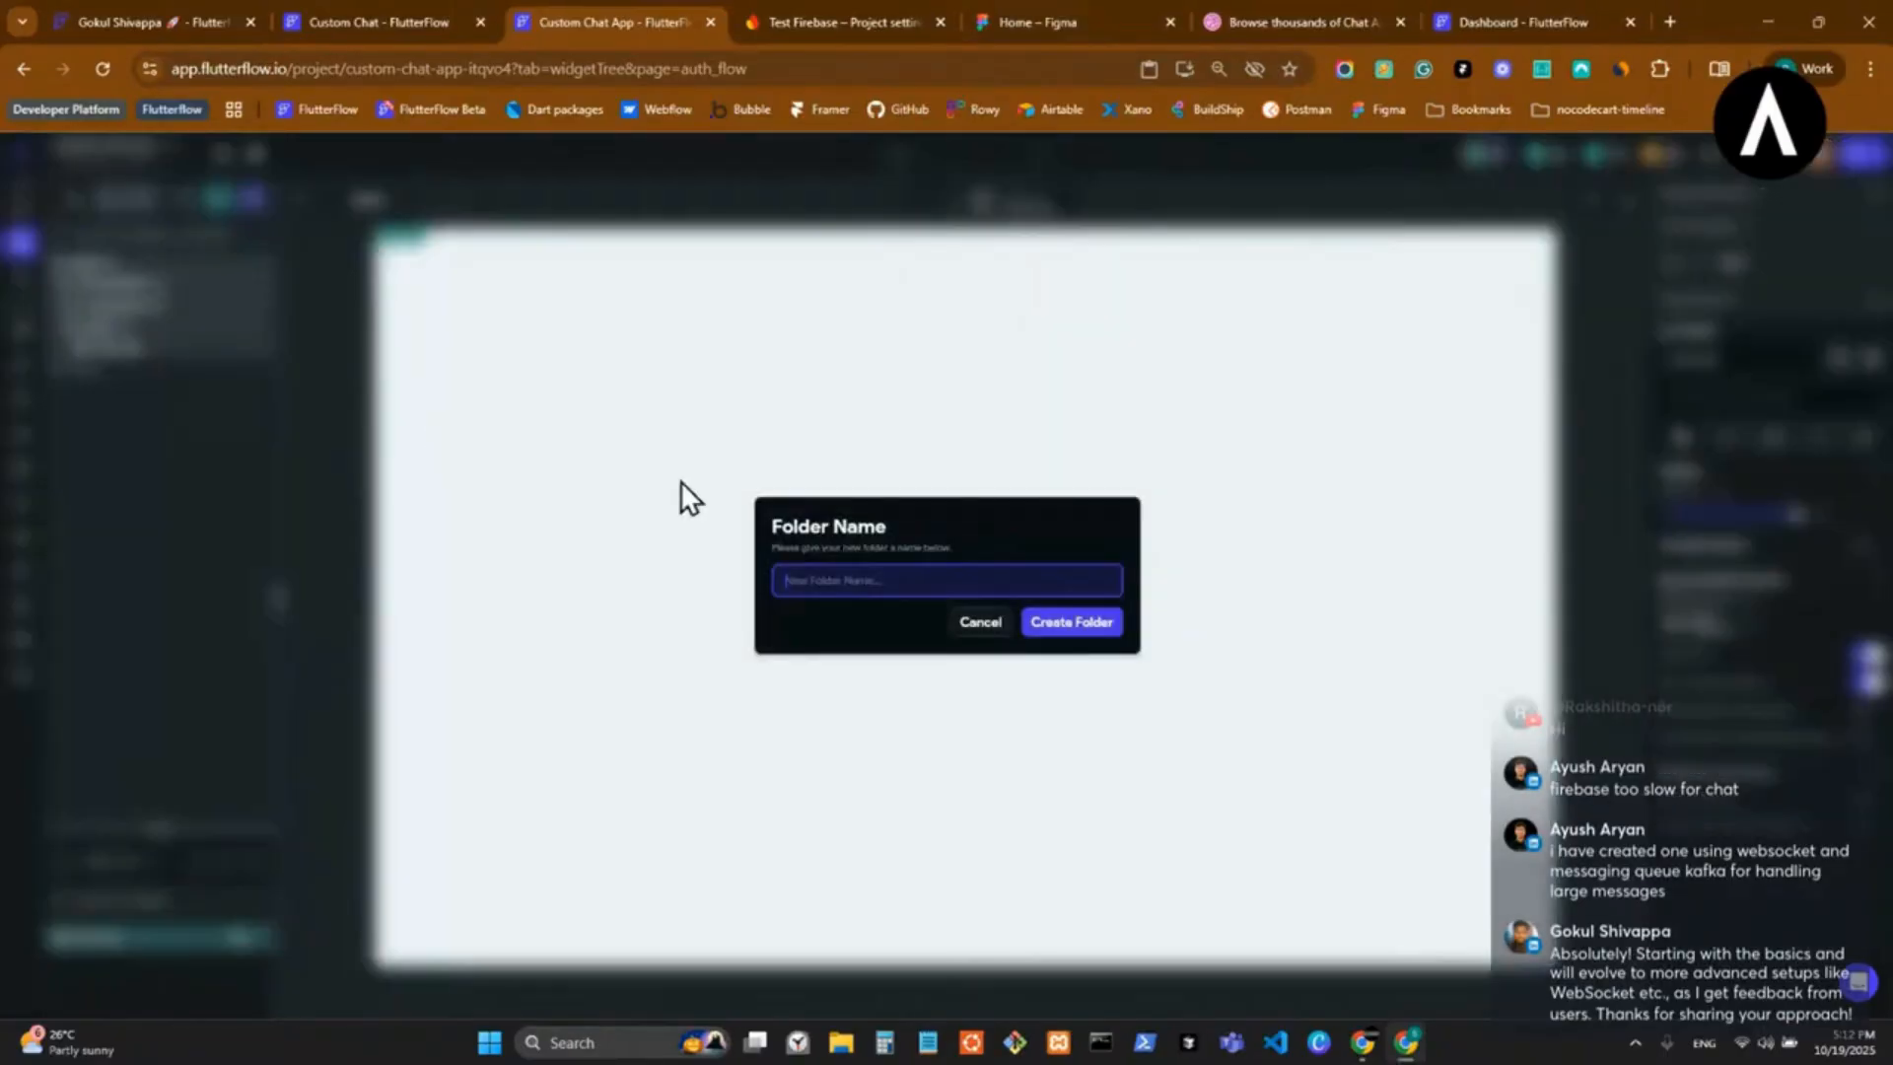
text(r)
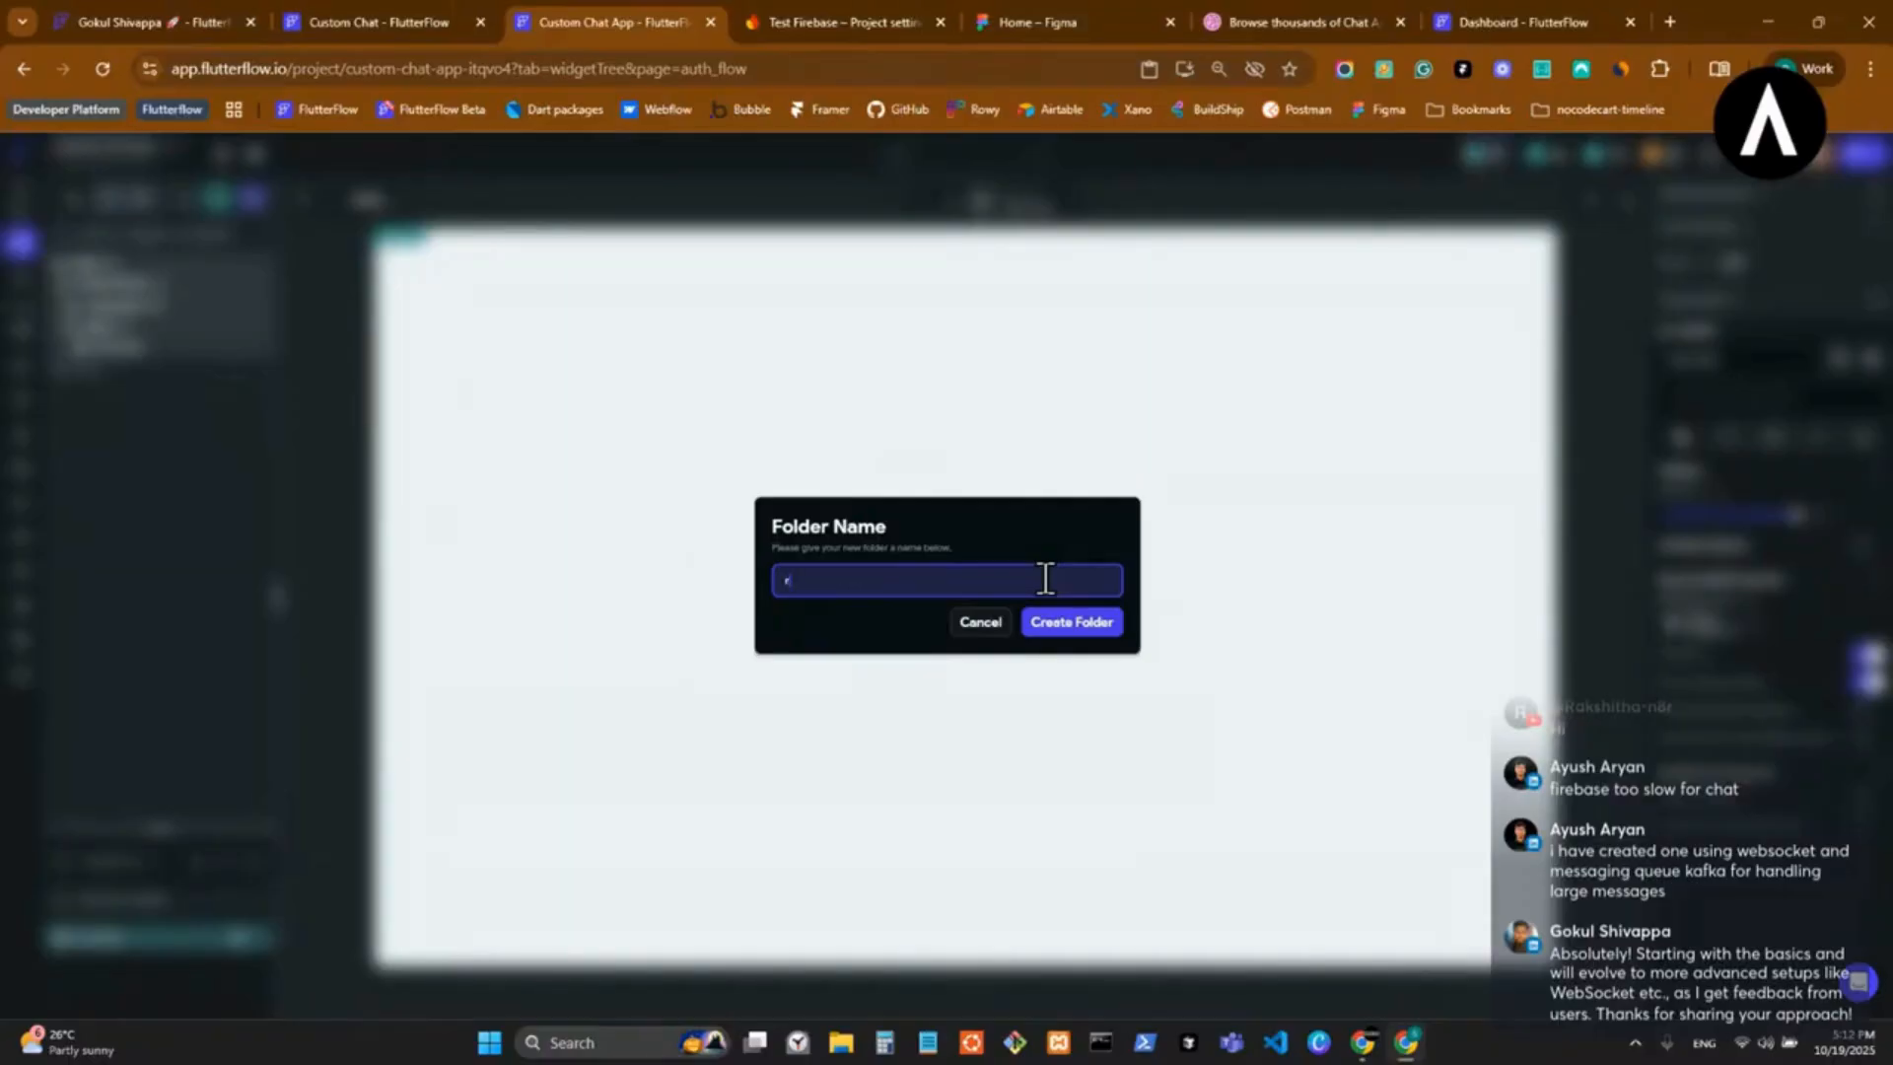
text(eusable)
key(Return)
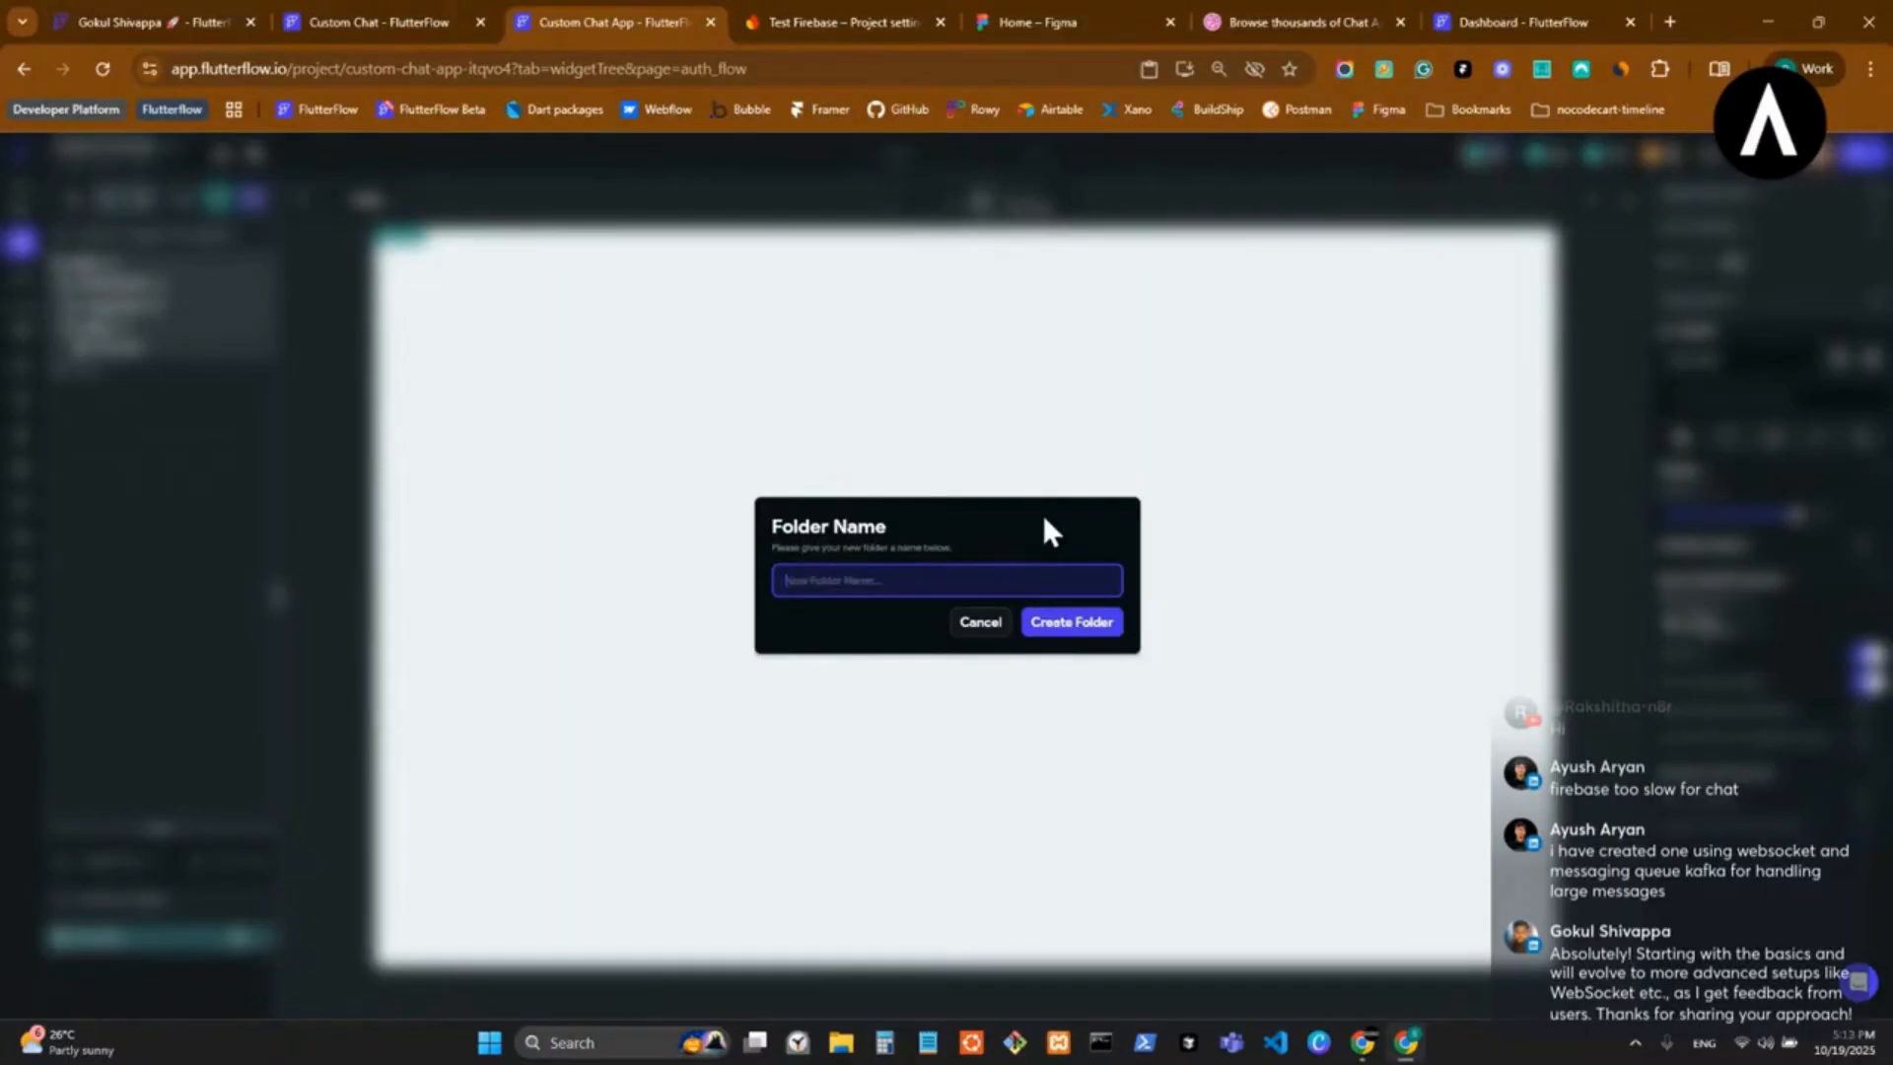
text(shared)
click(1089, 631)
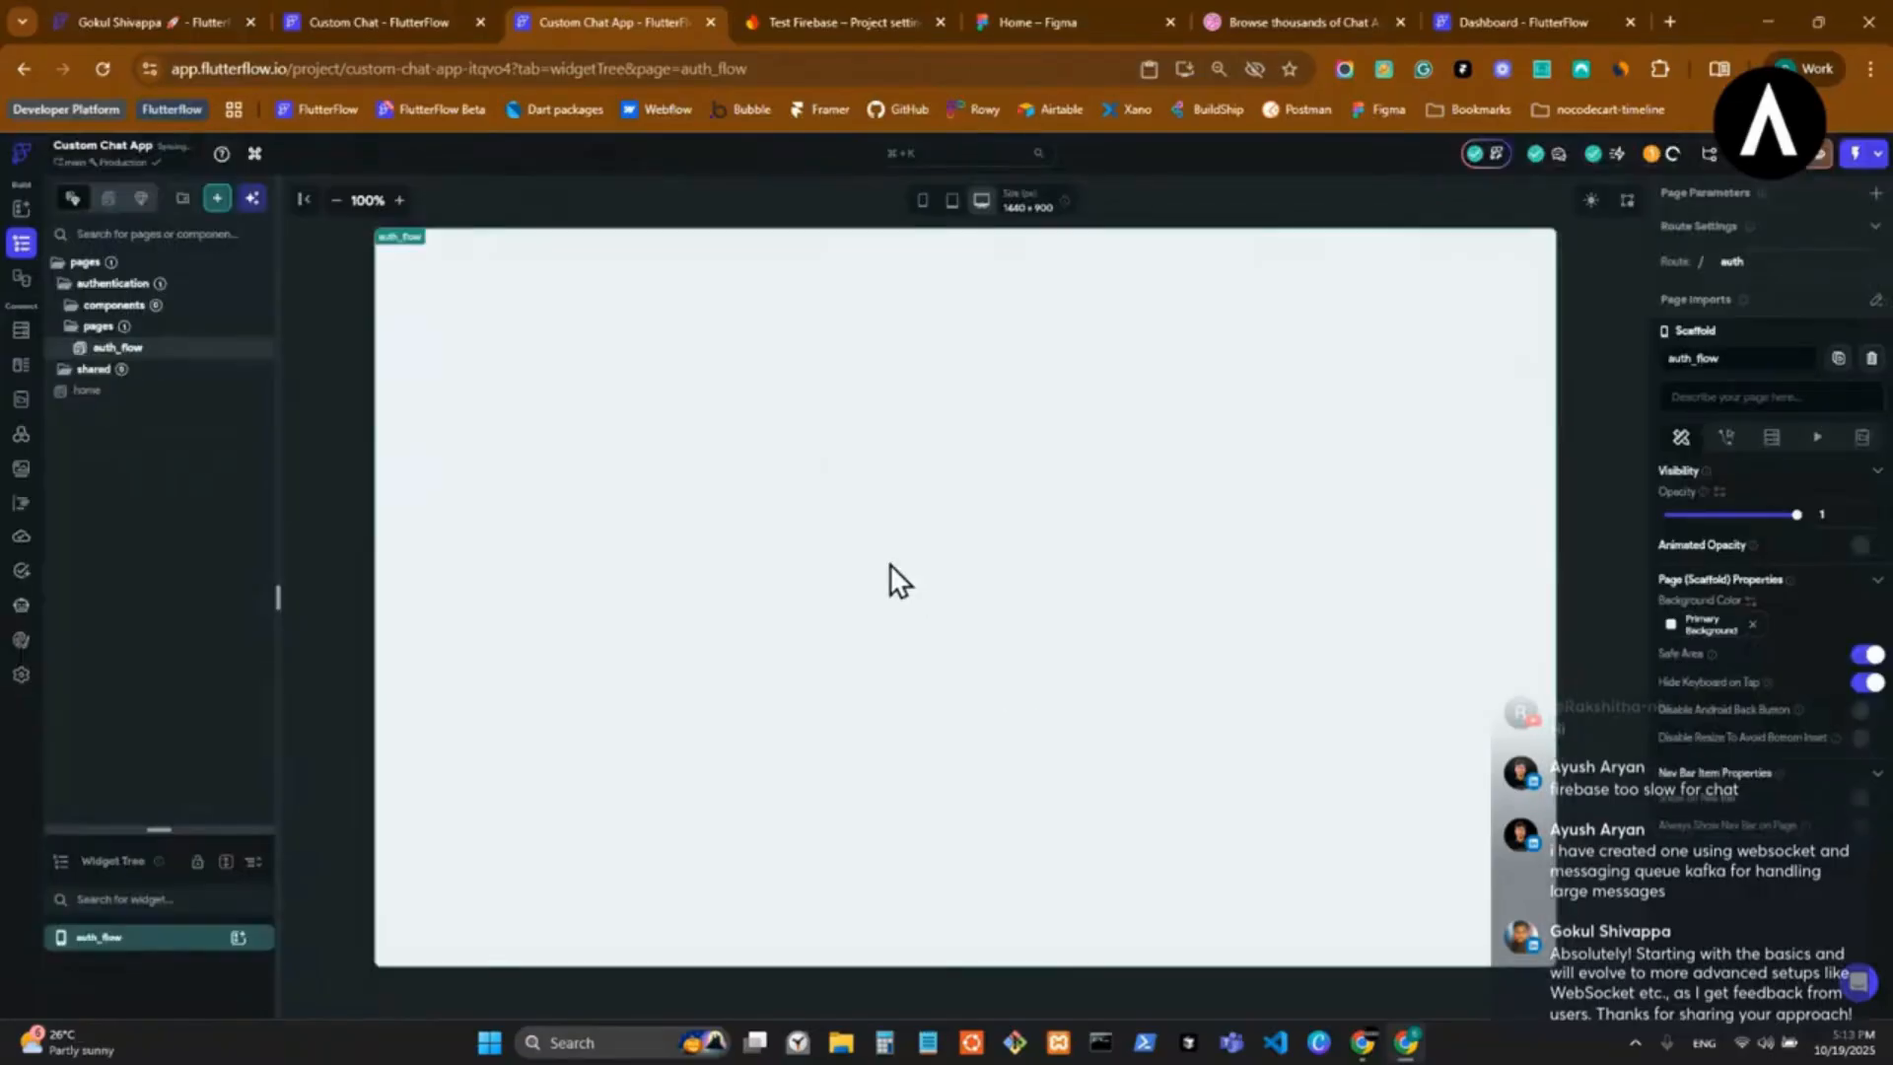
Delete the home page from the project.
right_click(130, 395)
click(163, 516)
key(Return)
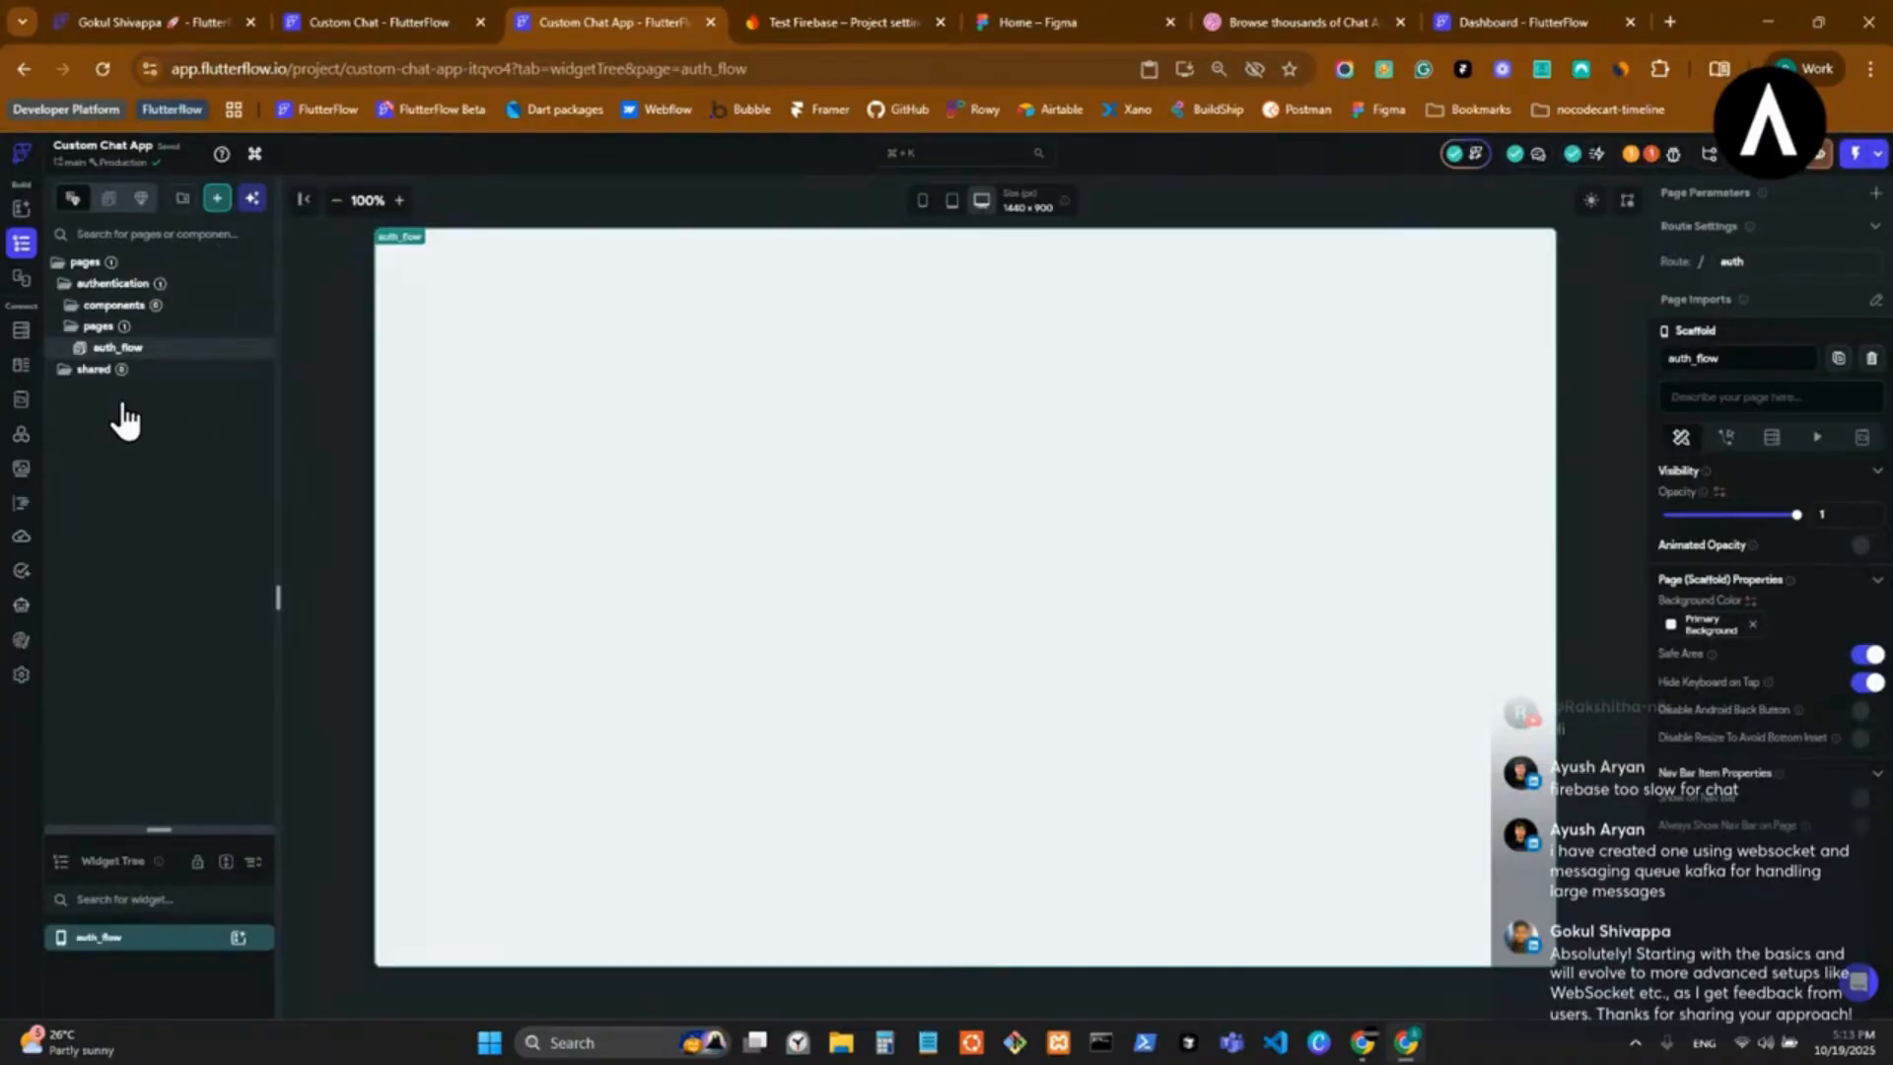
Open the login page in the Custom Chat project and examine its folder structure and widget tree.
drag(147, 830, 247, 237)
click(414, 24)
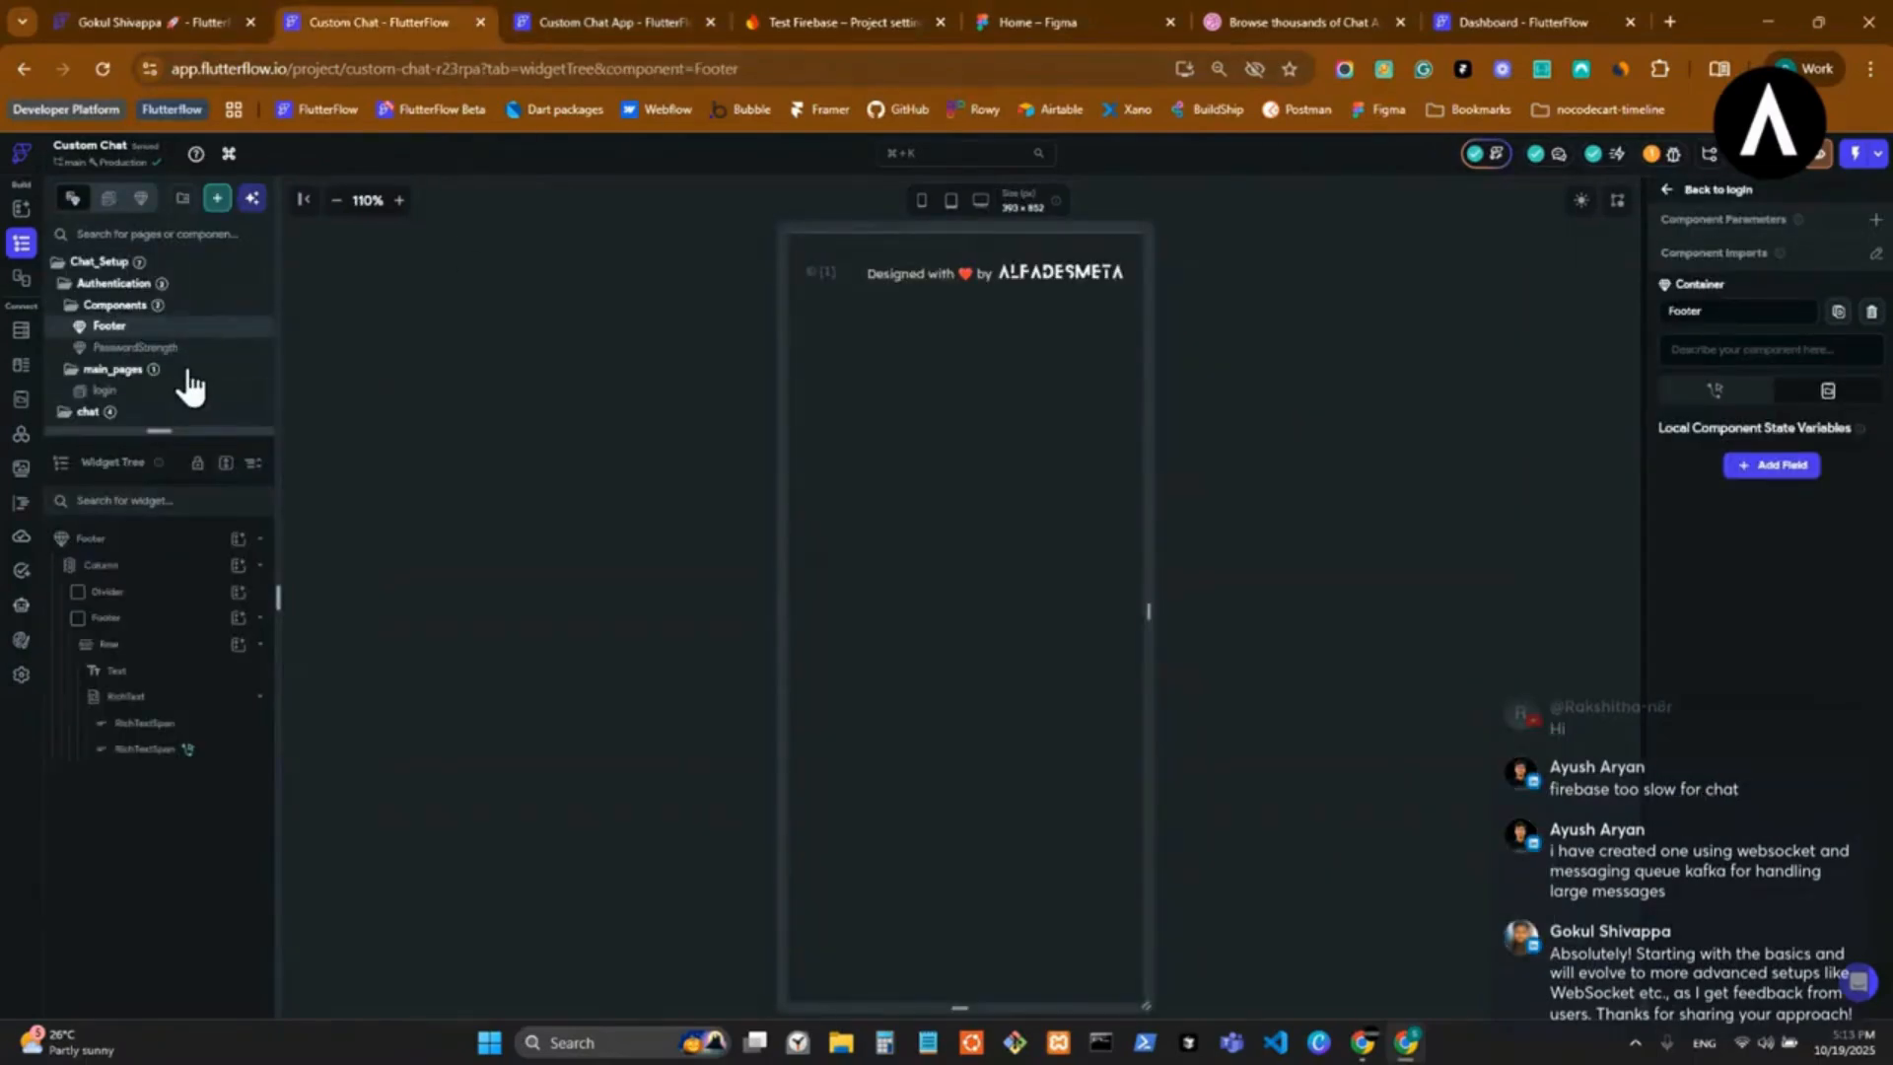
drag(173, 431, 168, 950)
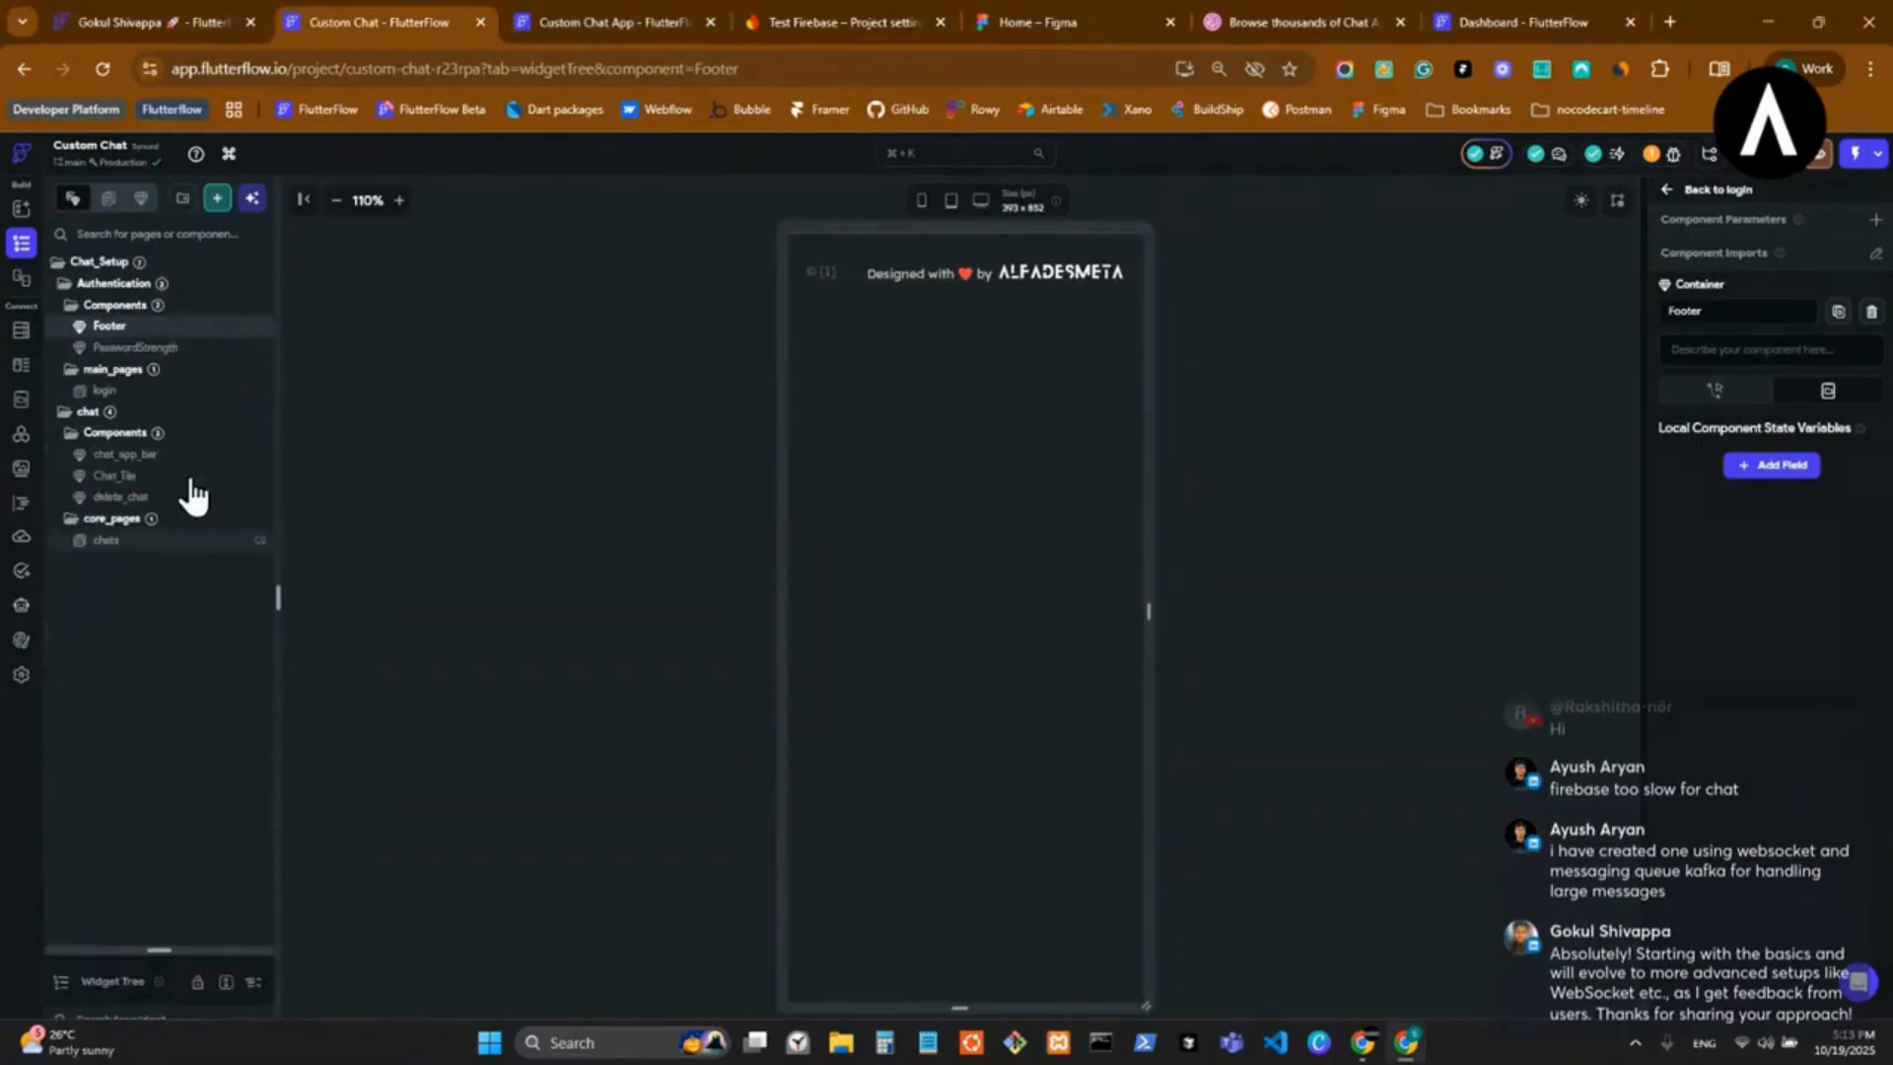
click(168, 392)
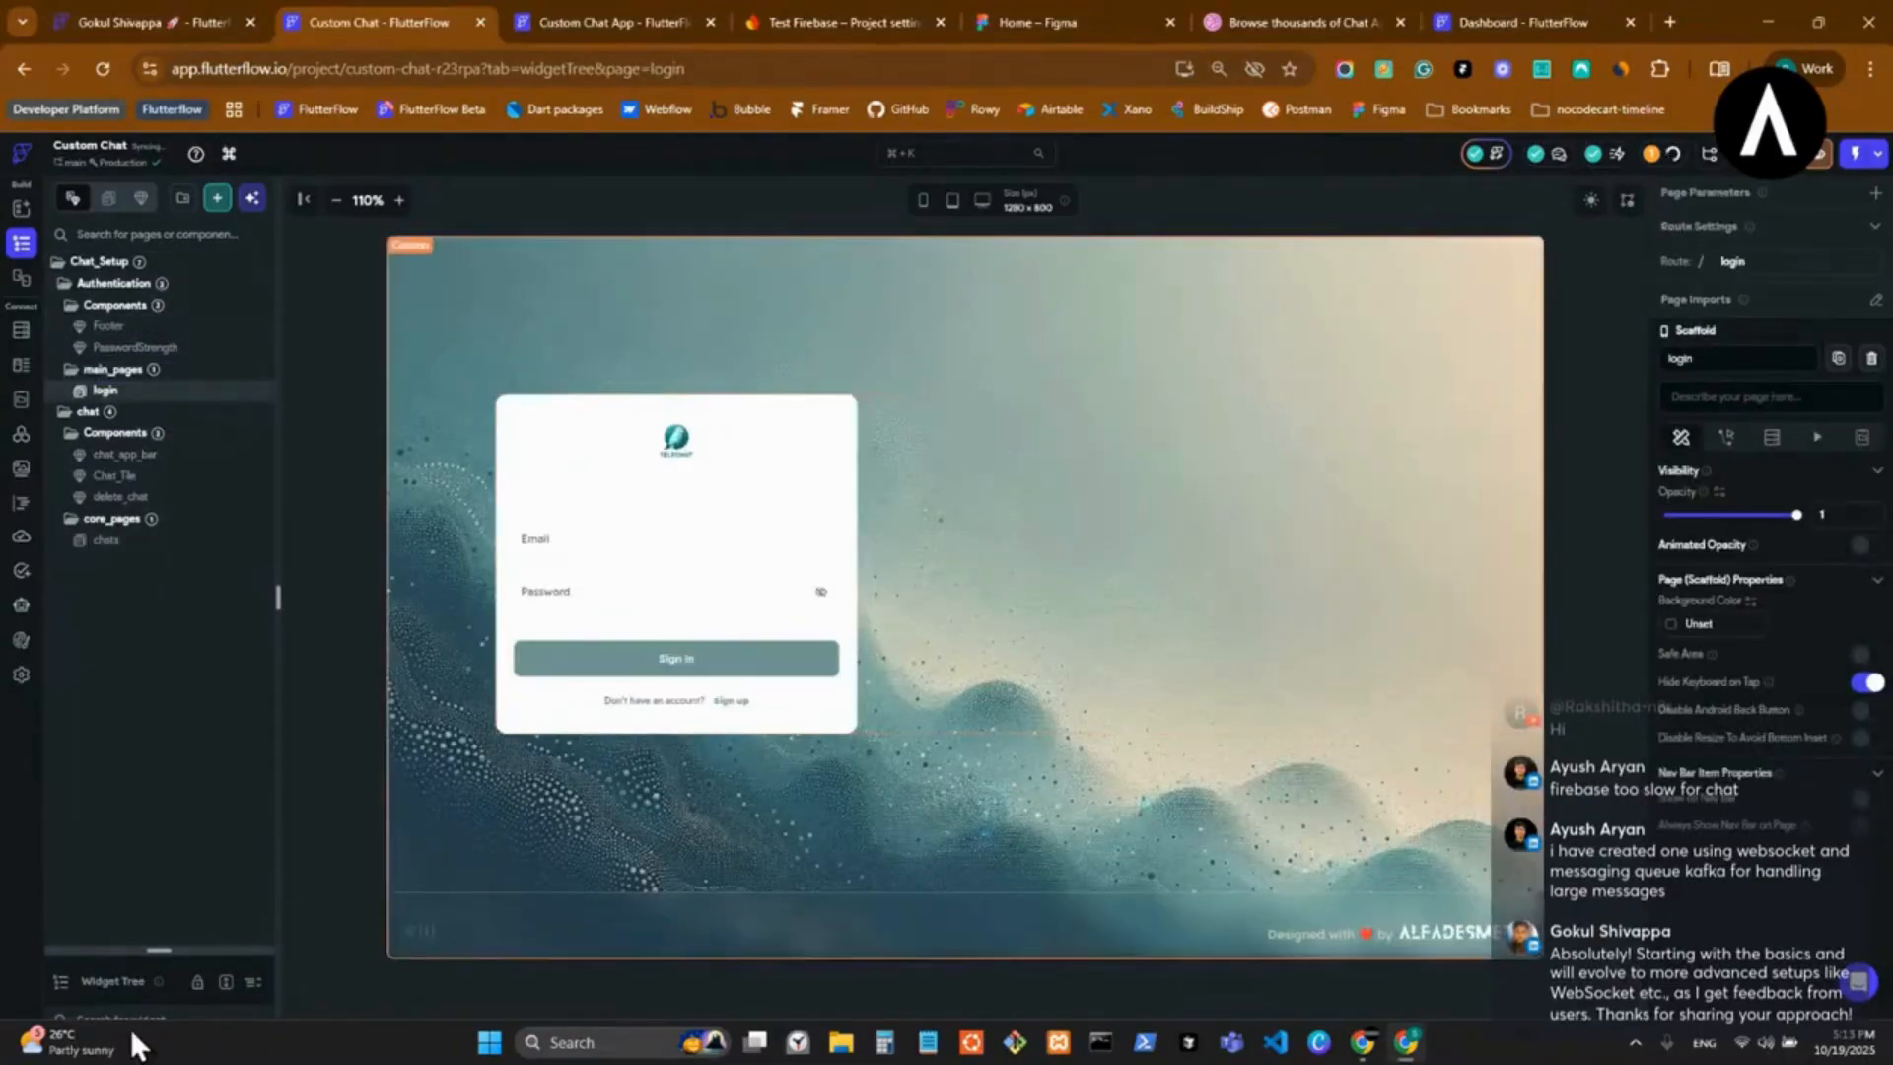
drag(207, 853, 209, 731)
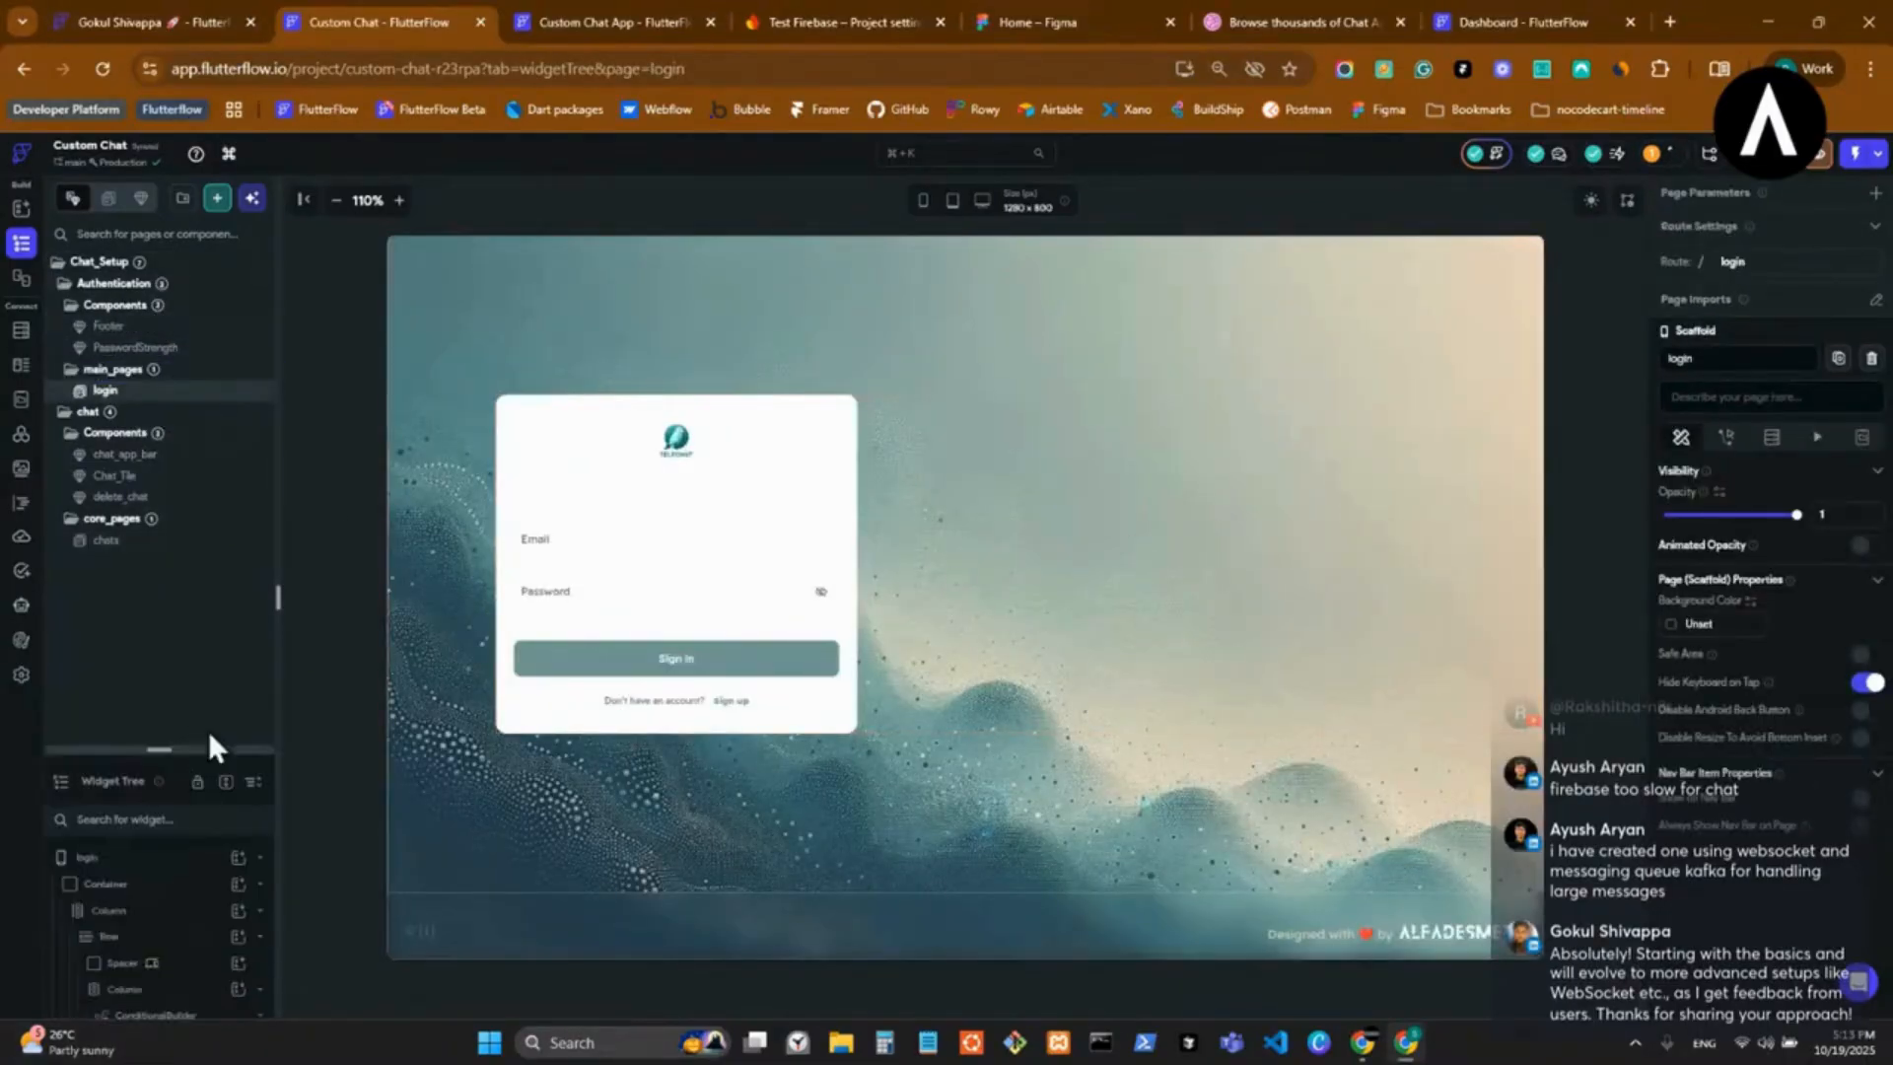
Browse the recently viewed Figma files, open the Volkano v2 design and return to the Custom Chat App project.
click(558, 24)
click(1518, 21)
click(1250, 23)
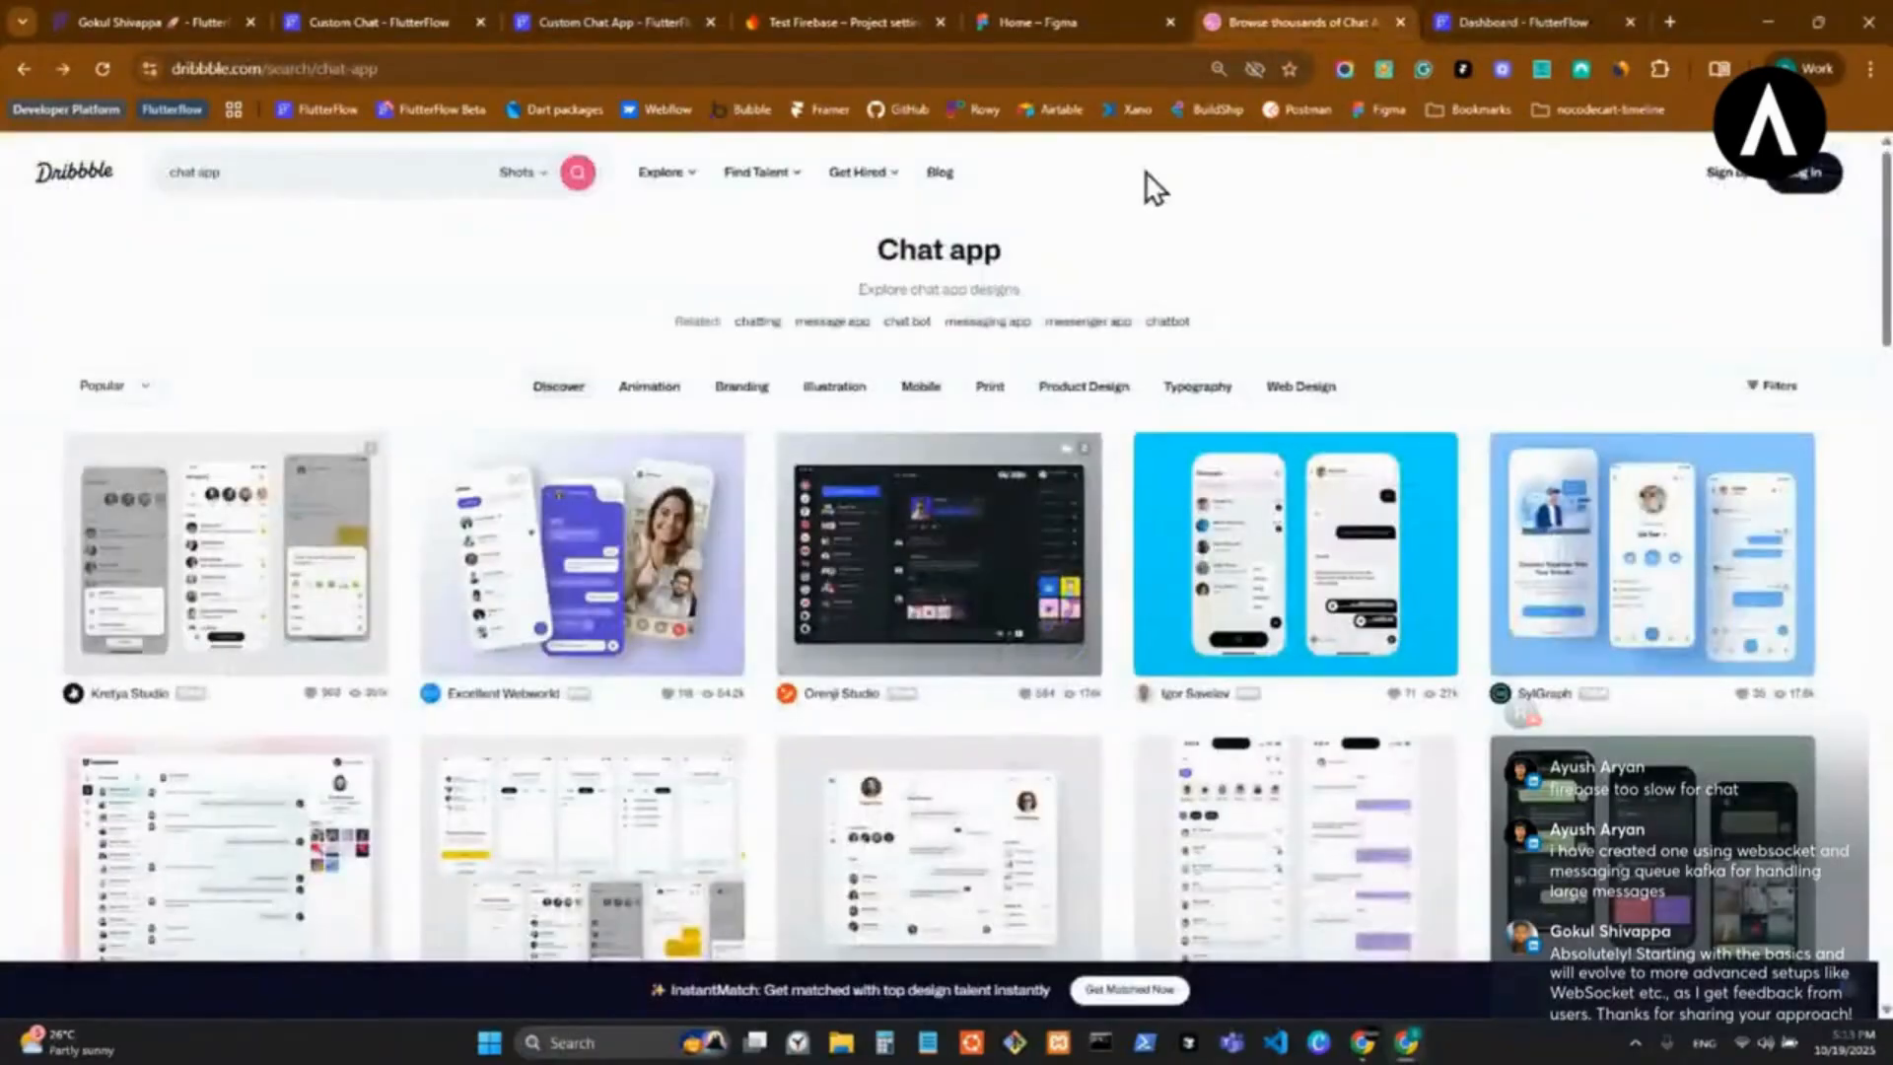
click(1056, 21)
scroll(1050, 576, down, 15)
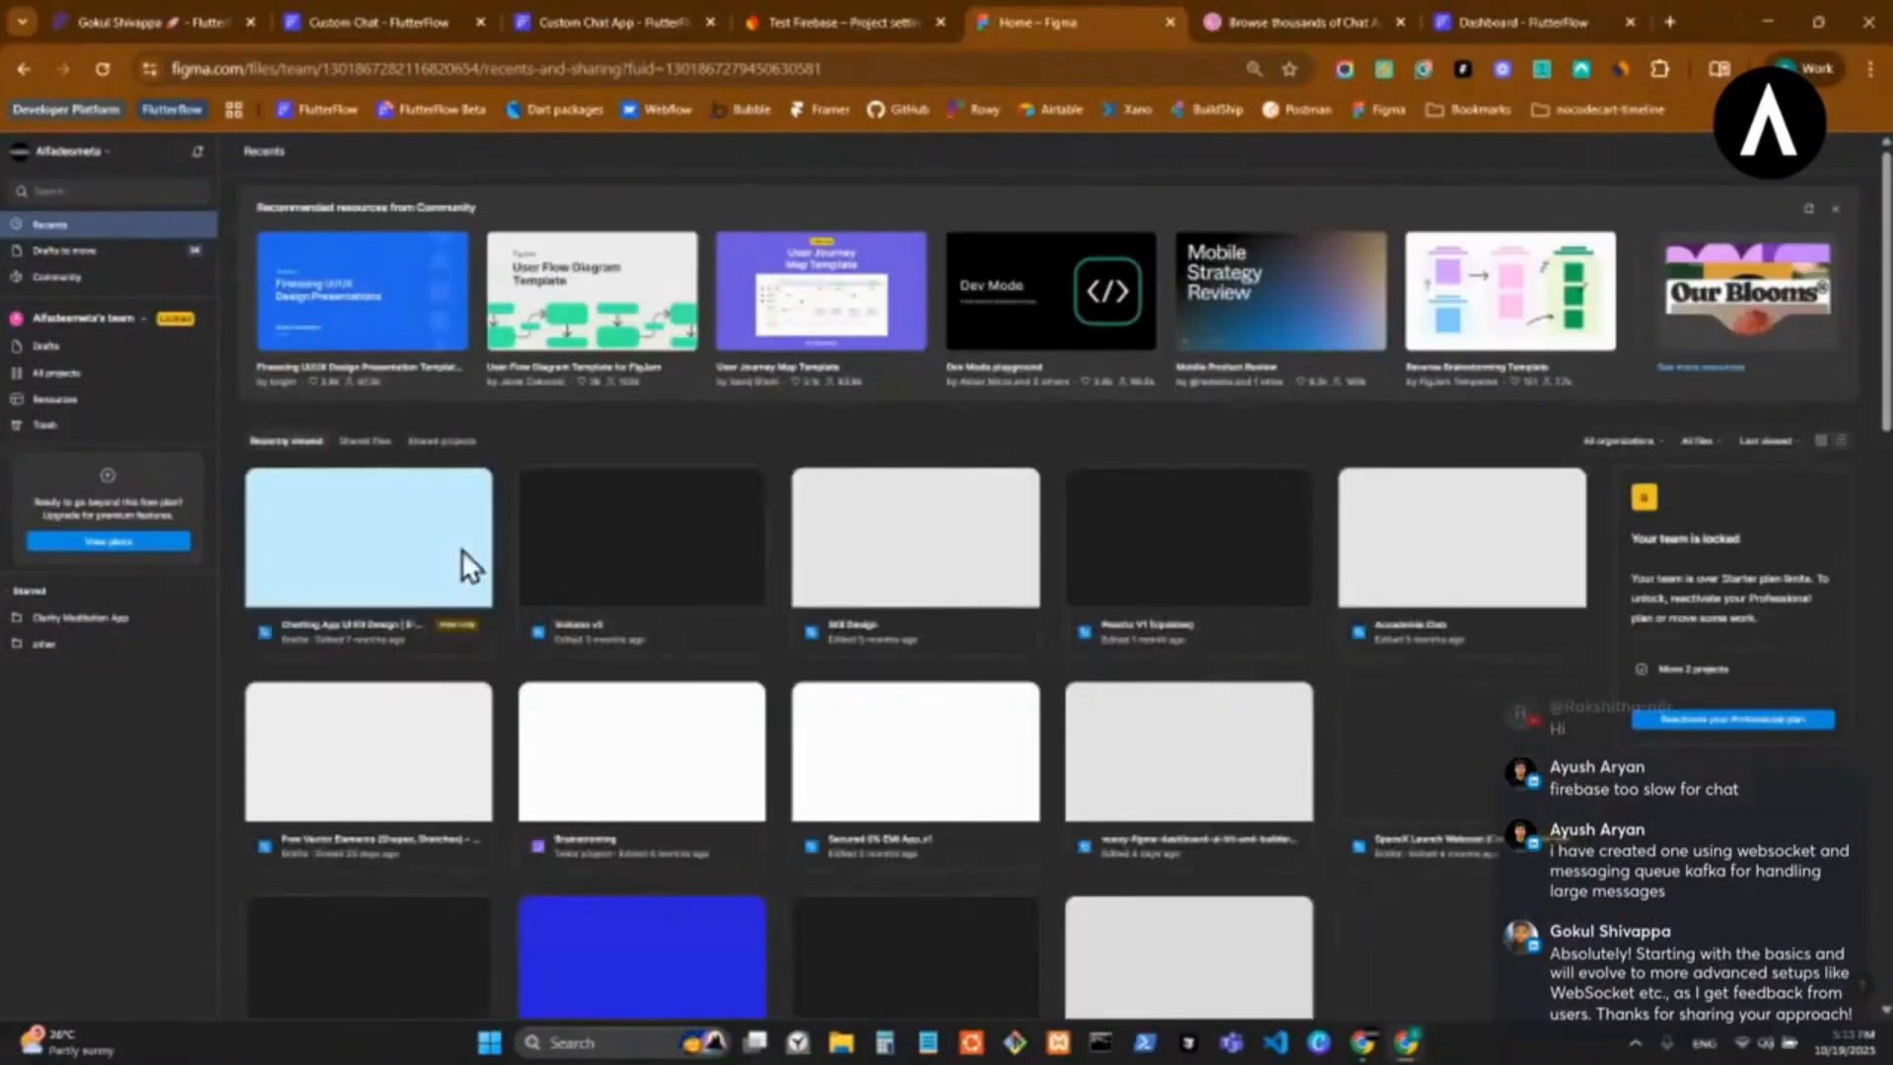
scroll(383, 582, down, 2)
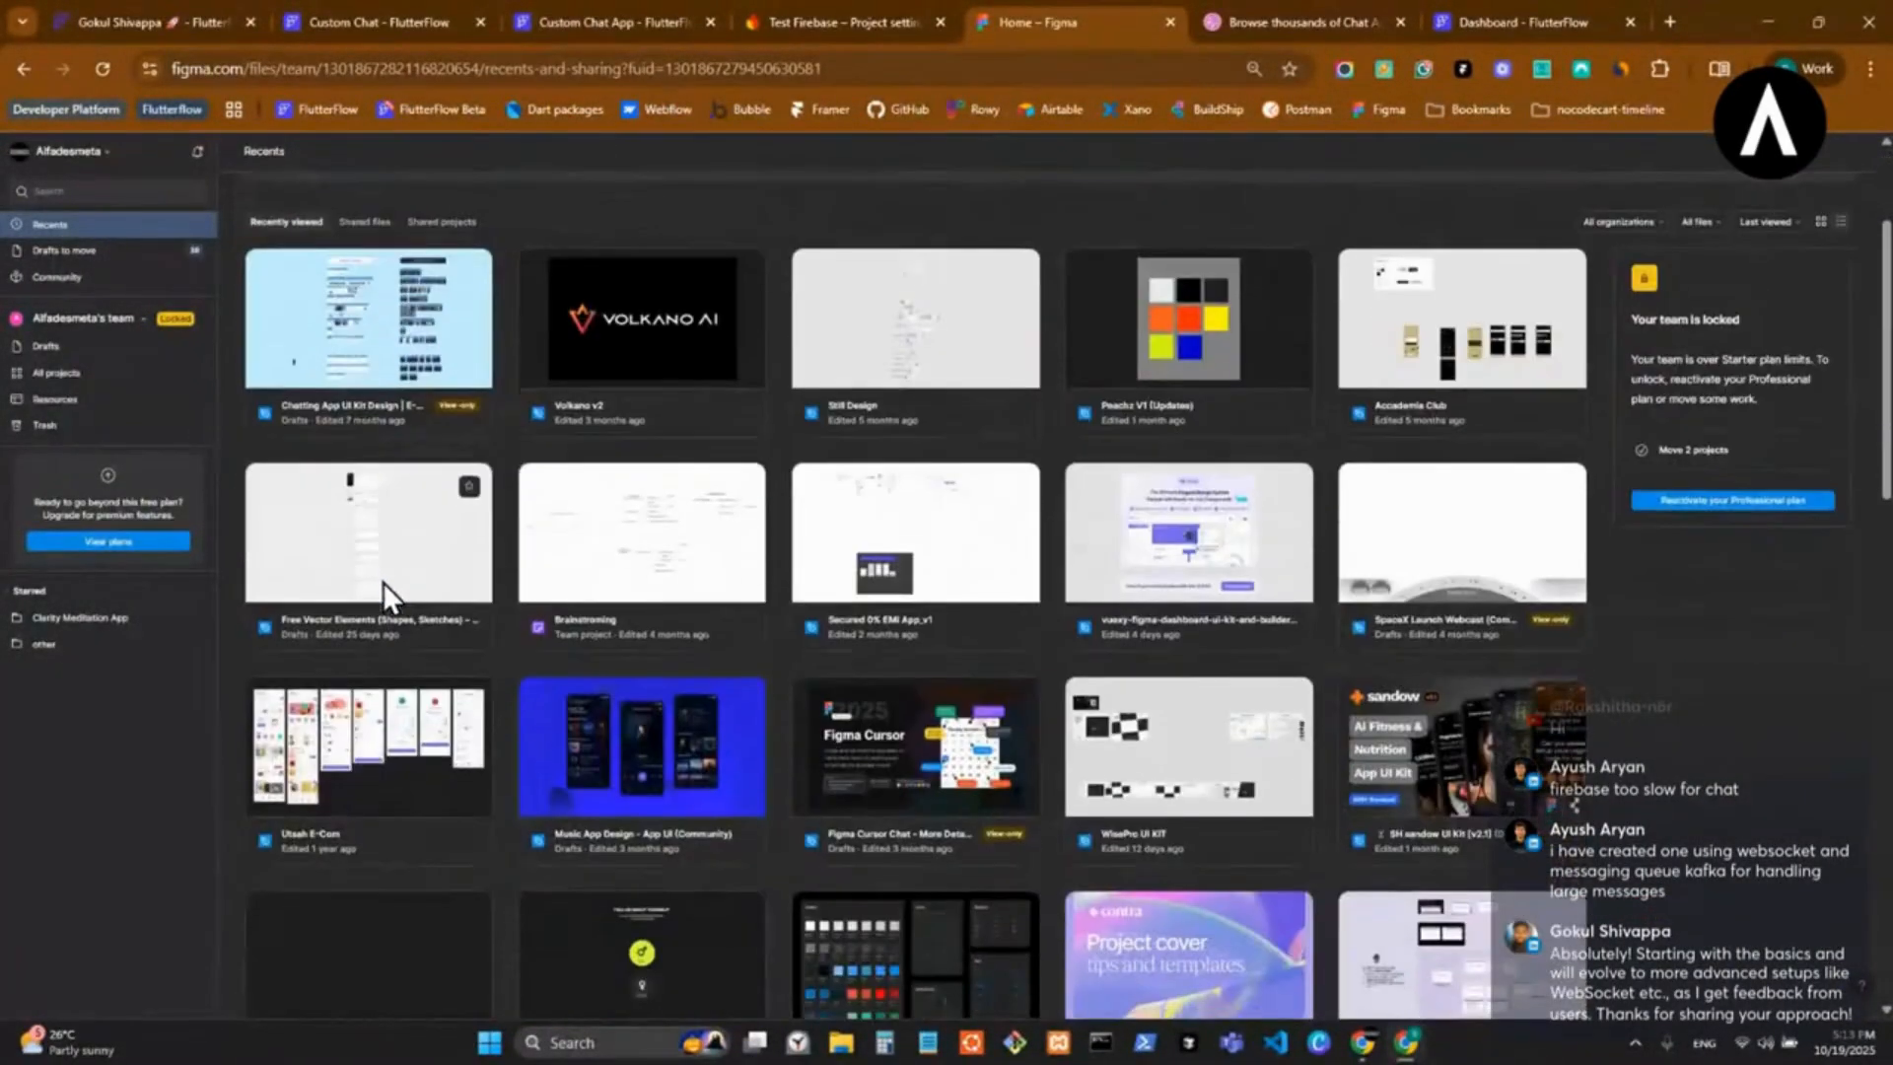
click(649, 353)
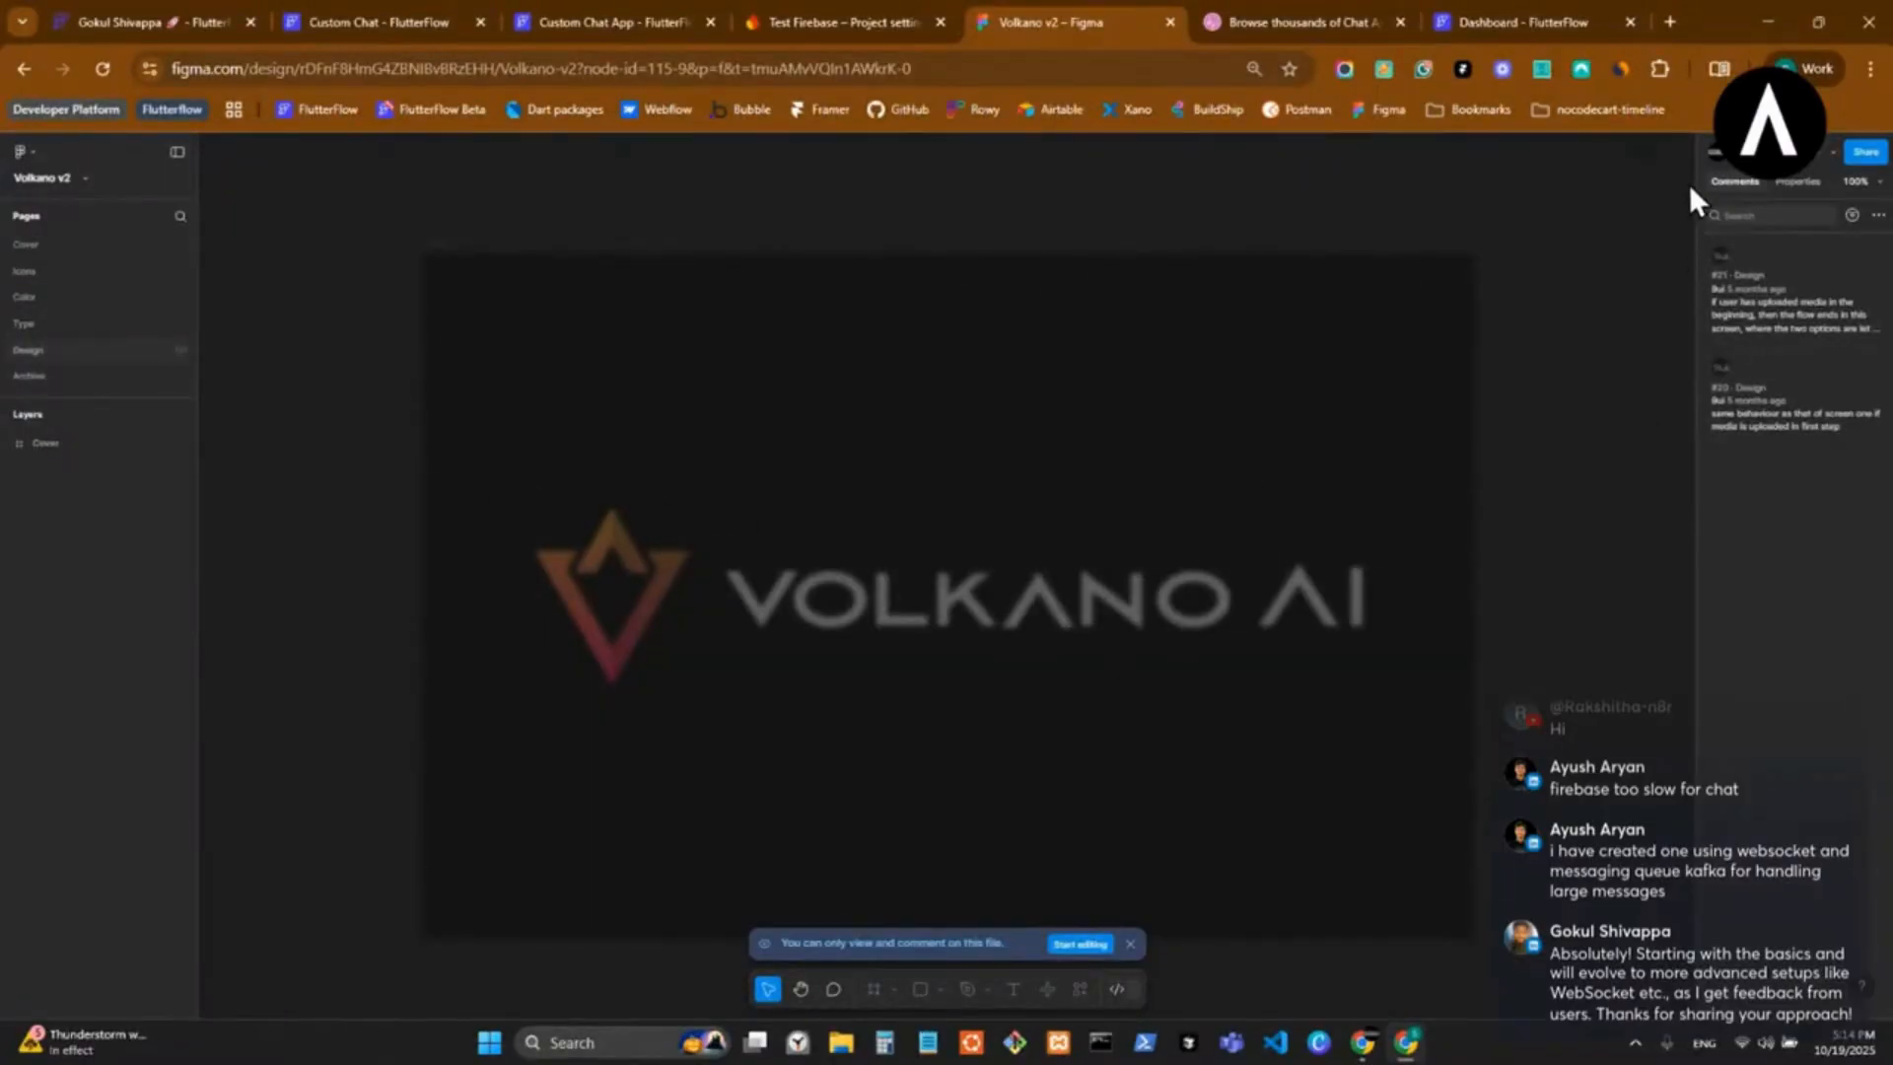
click(536, 22)
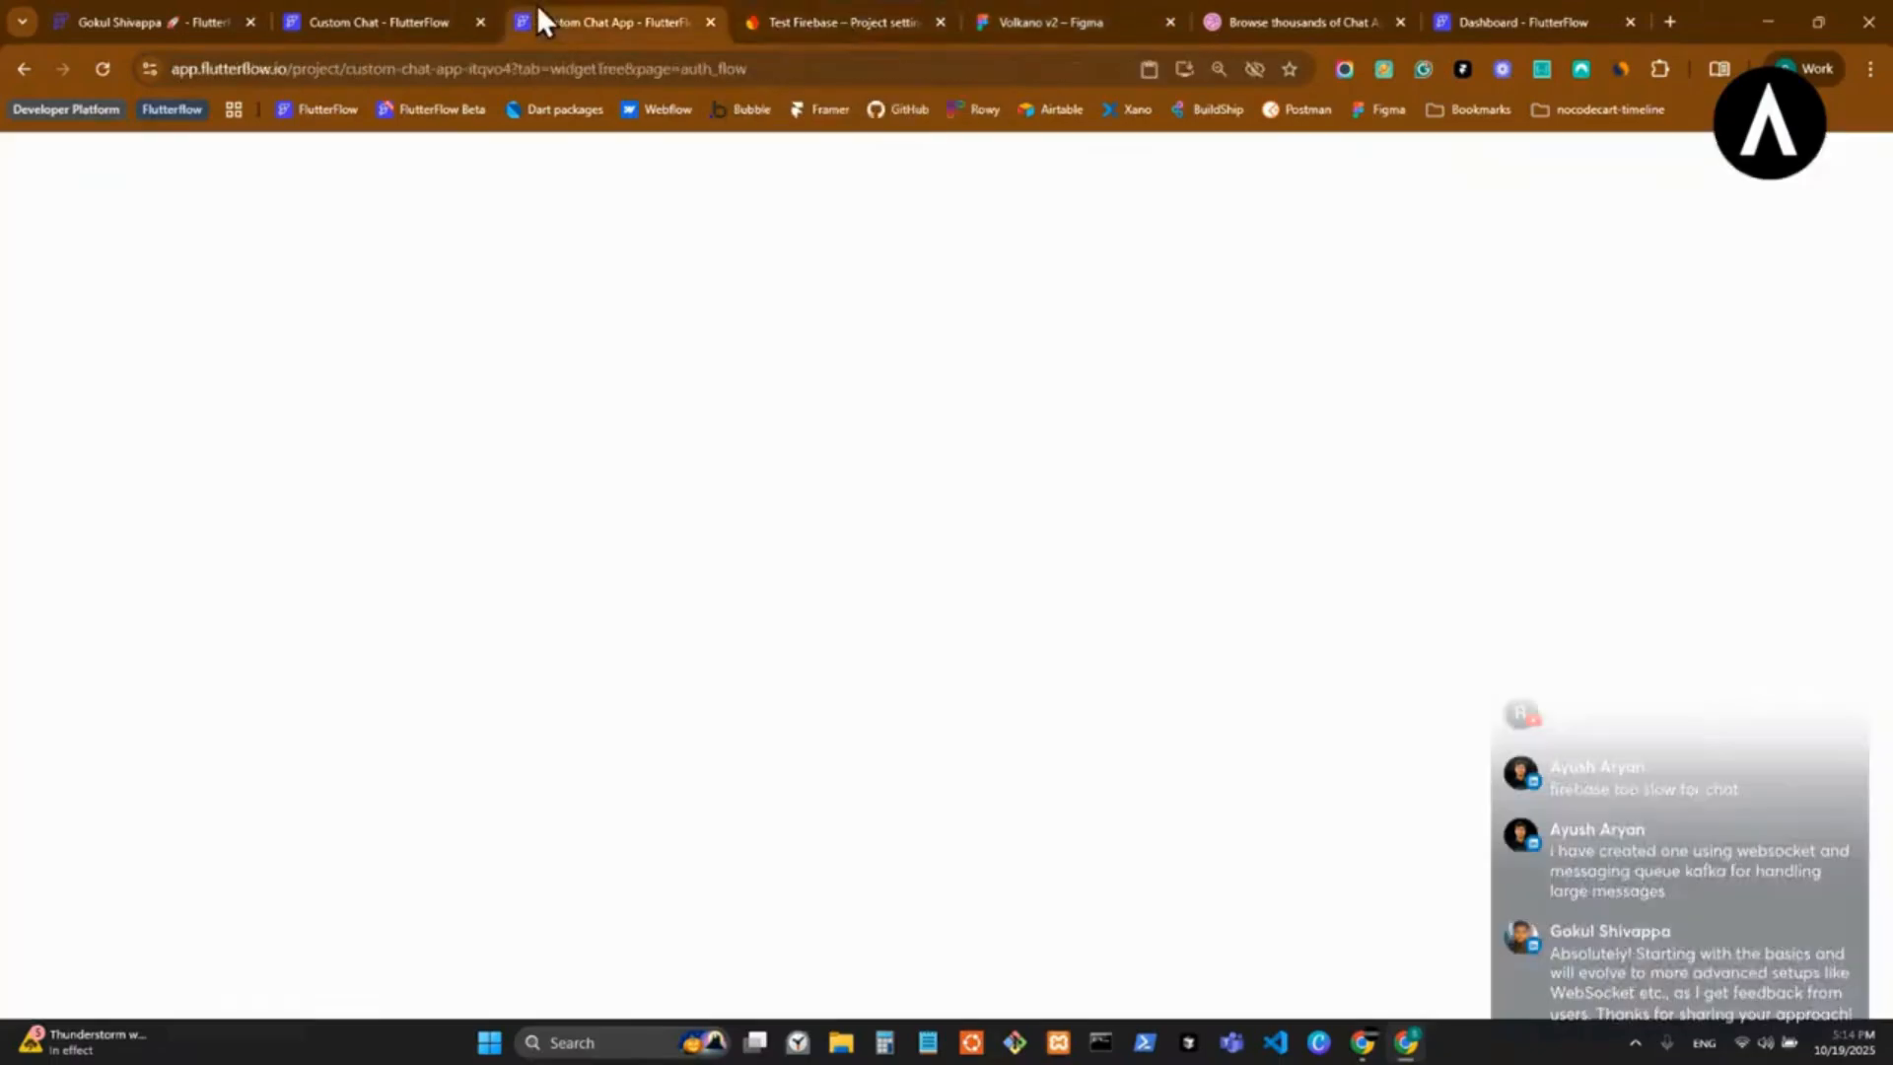
Examine the Custom Chat App's theme settings for colors, typography and icons, and the design system.
click(21, 646)
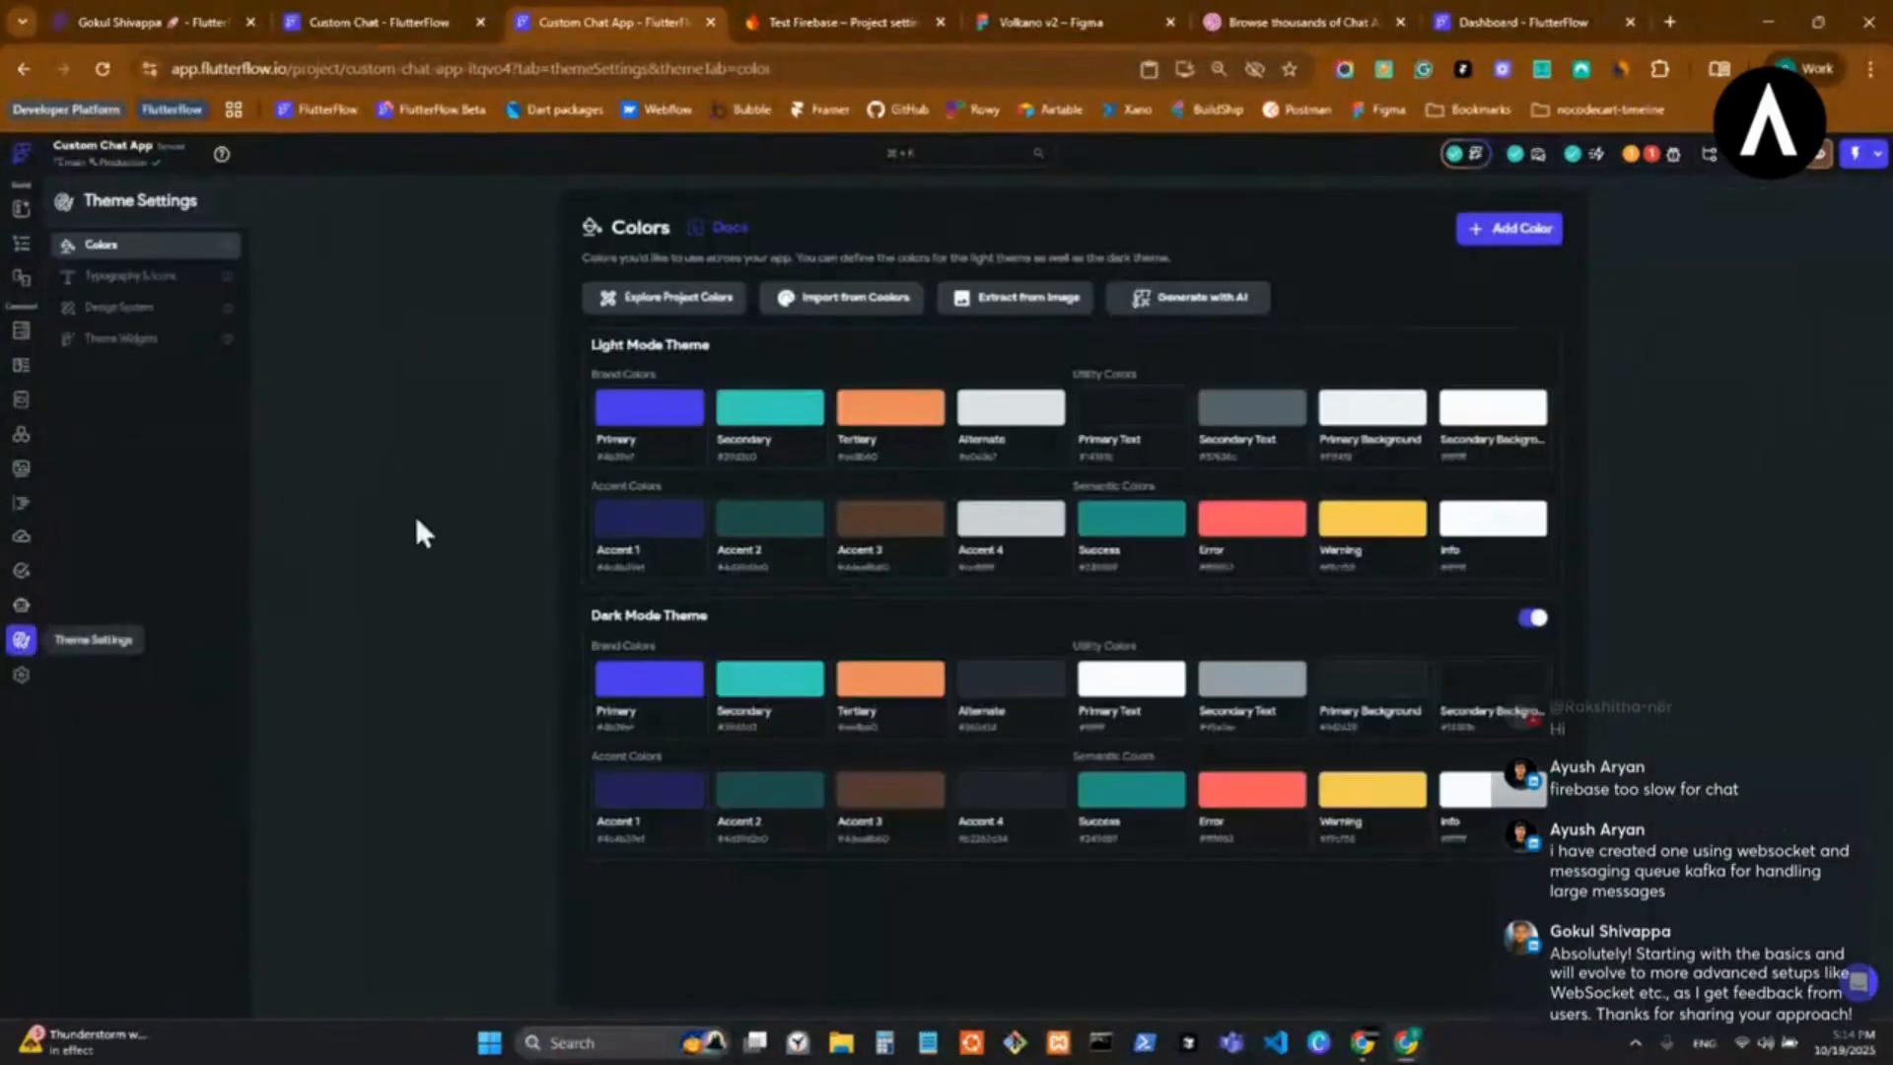
click(189, 306)
click(193, 276)
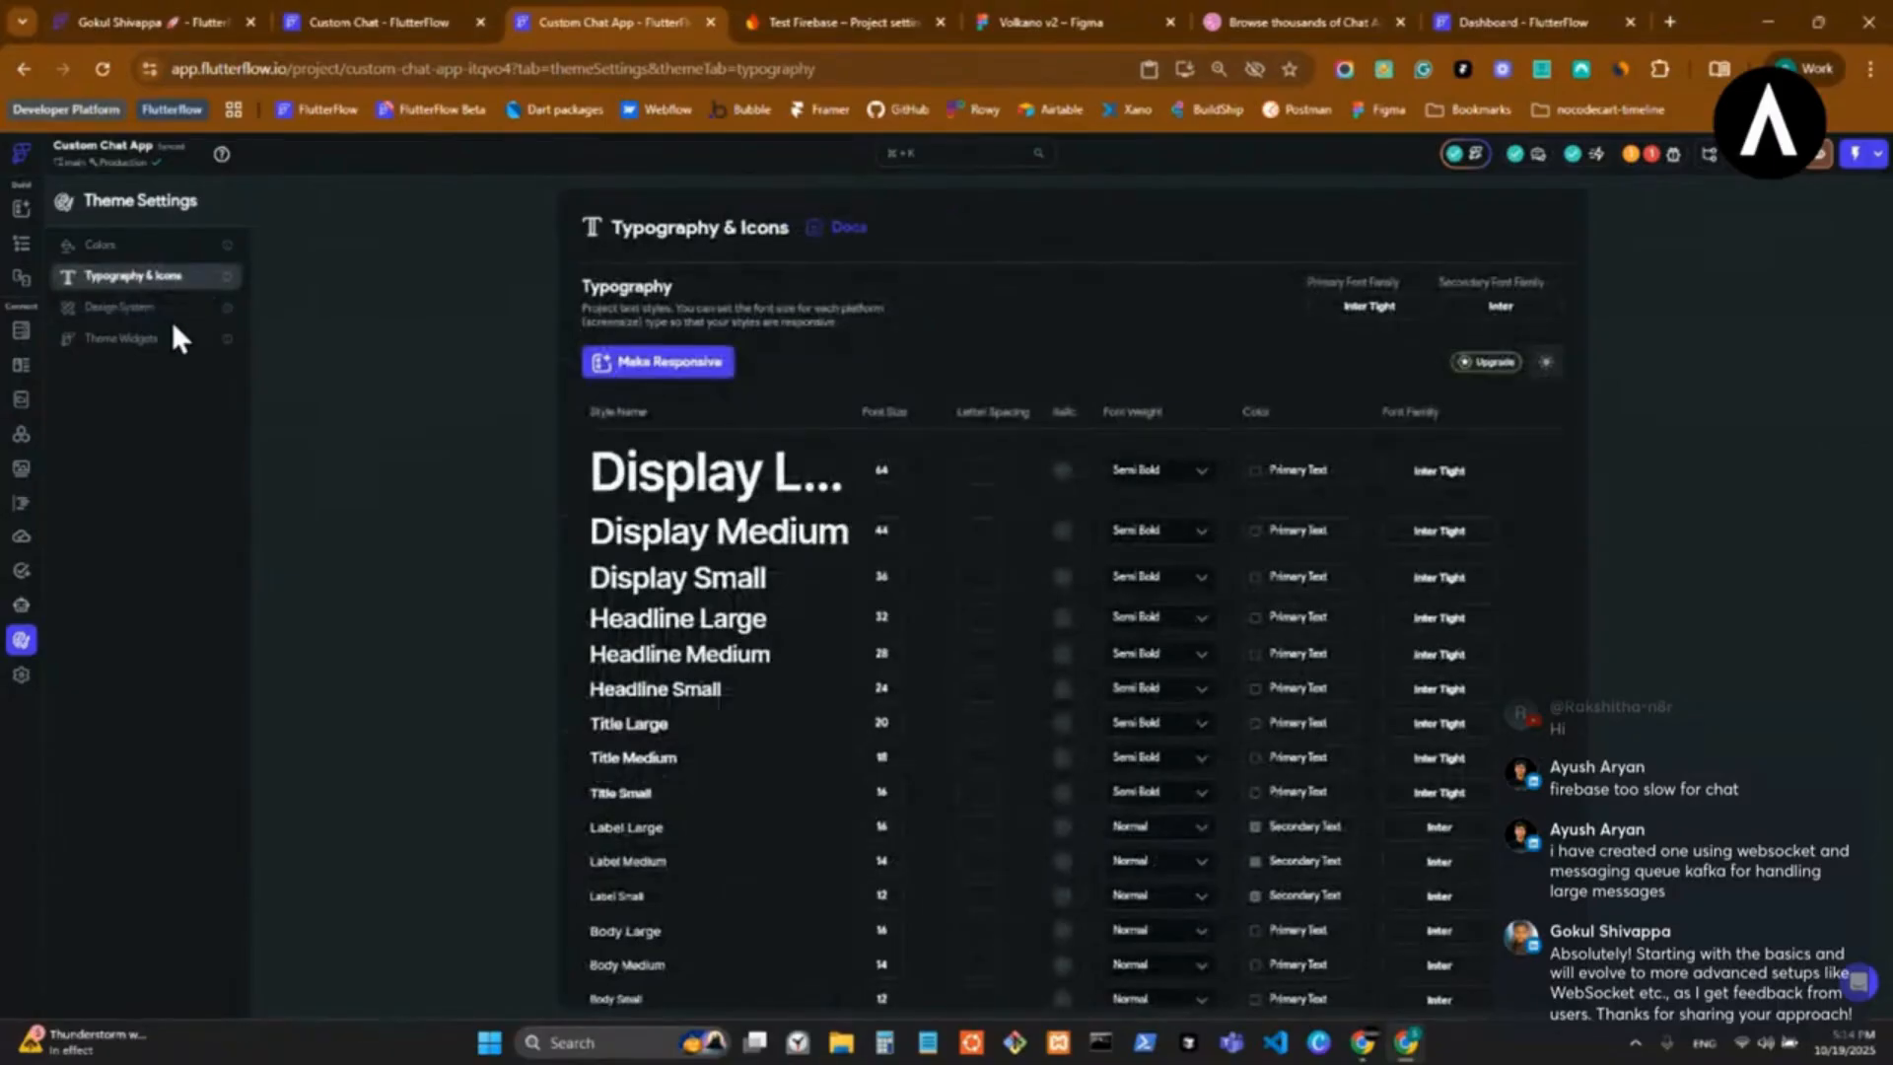
click(172, 313)
click(164, 251)
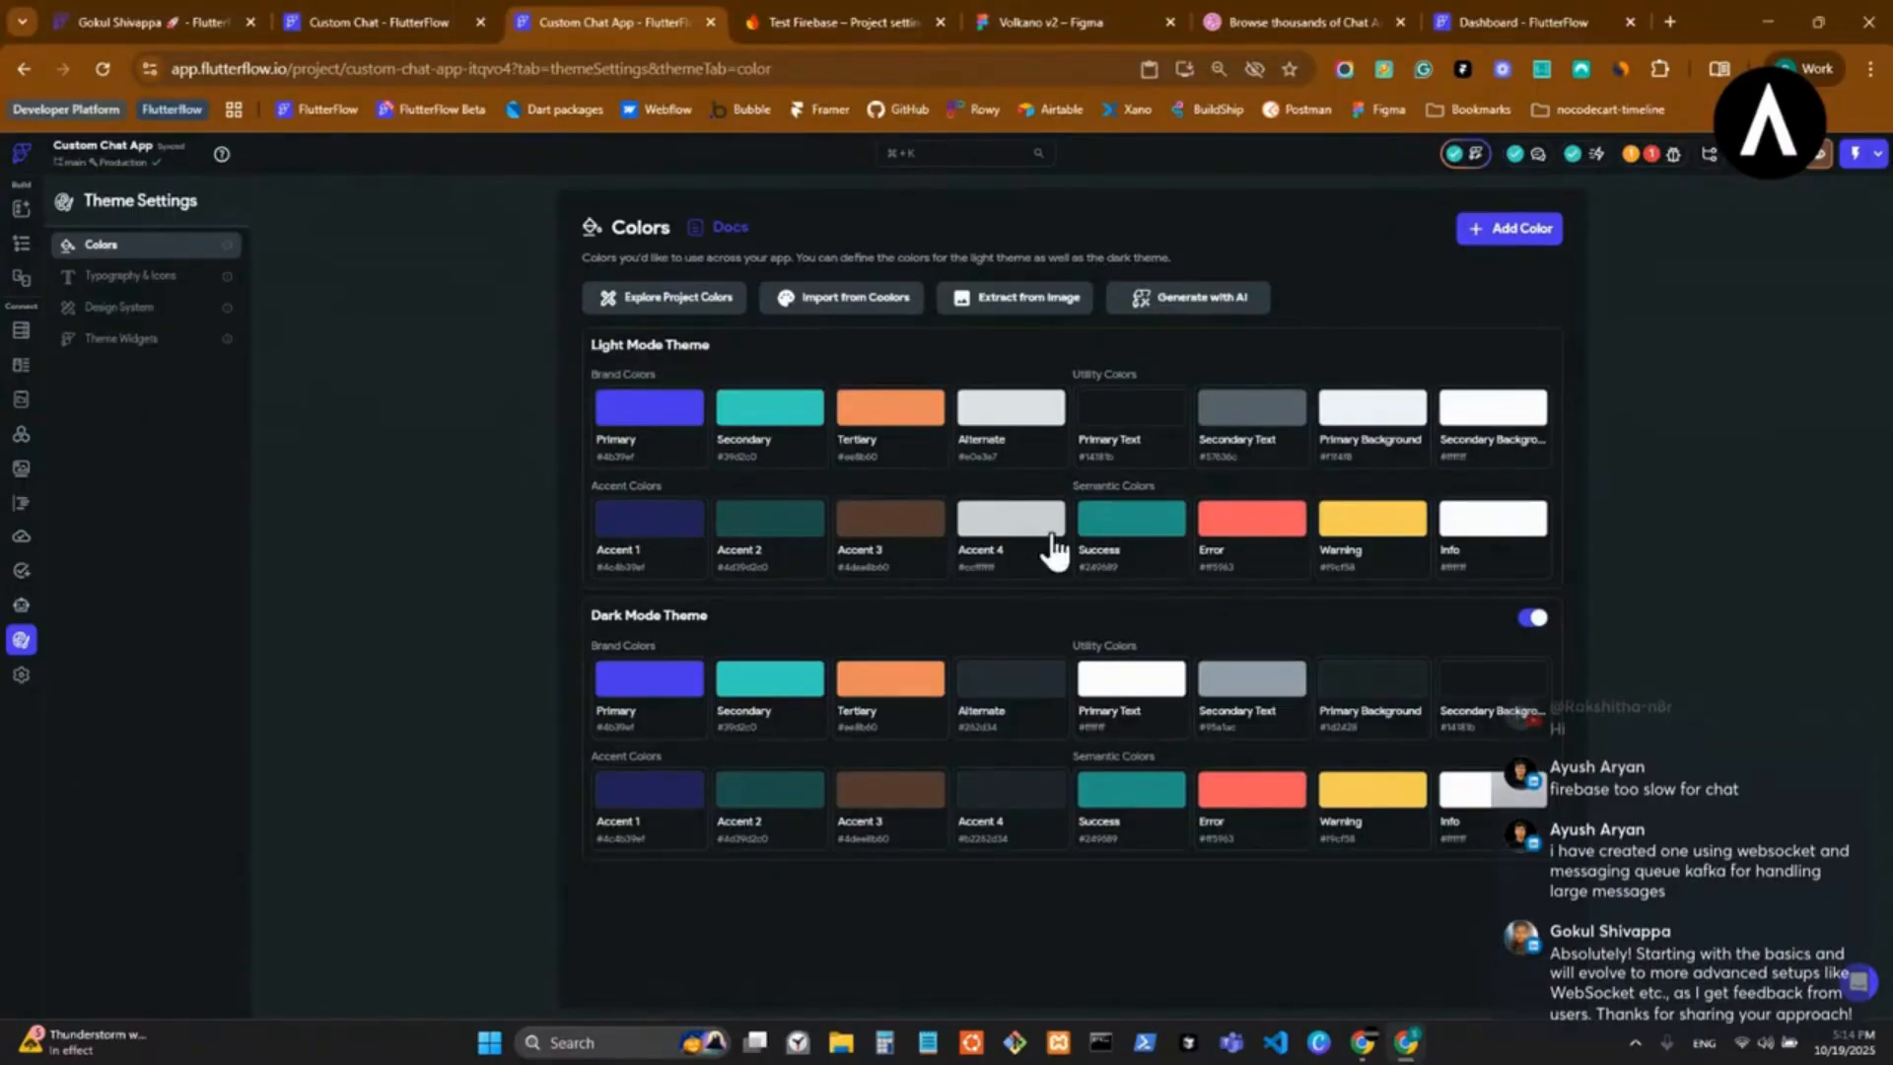
click(22, 247)
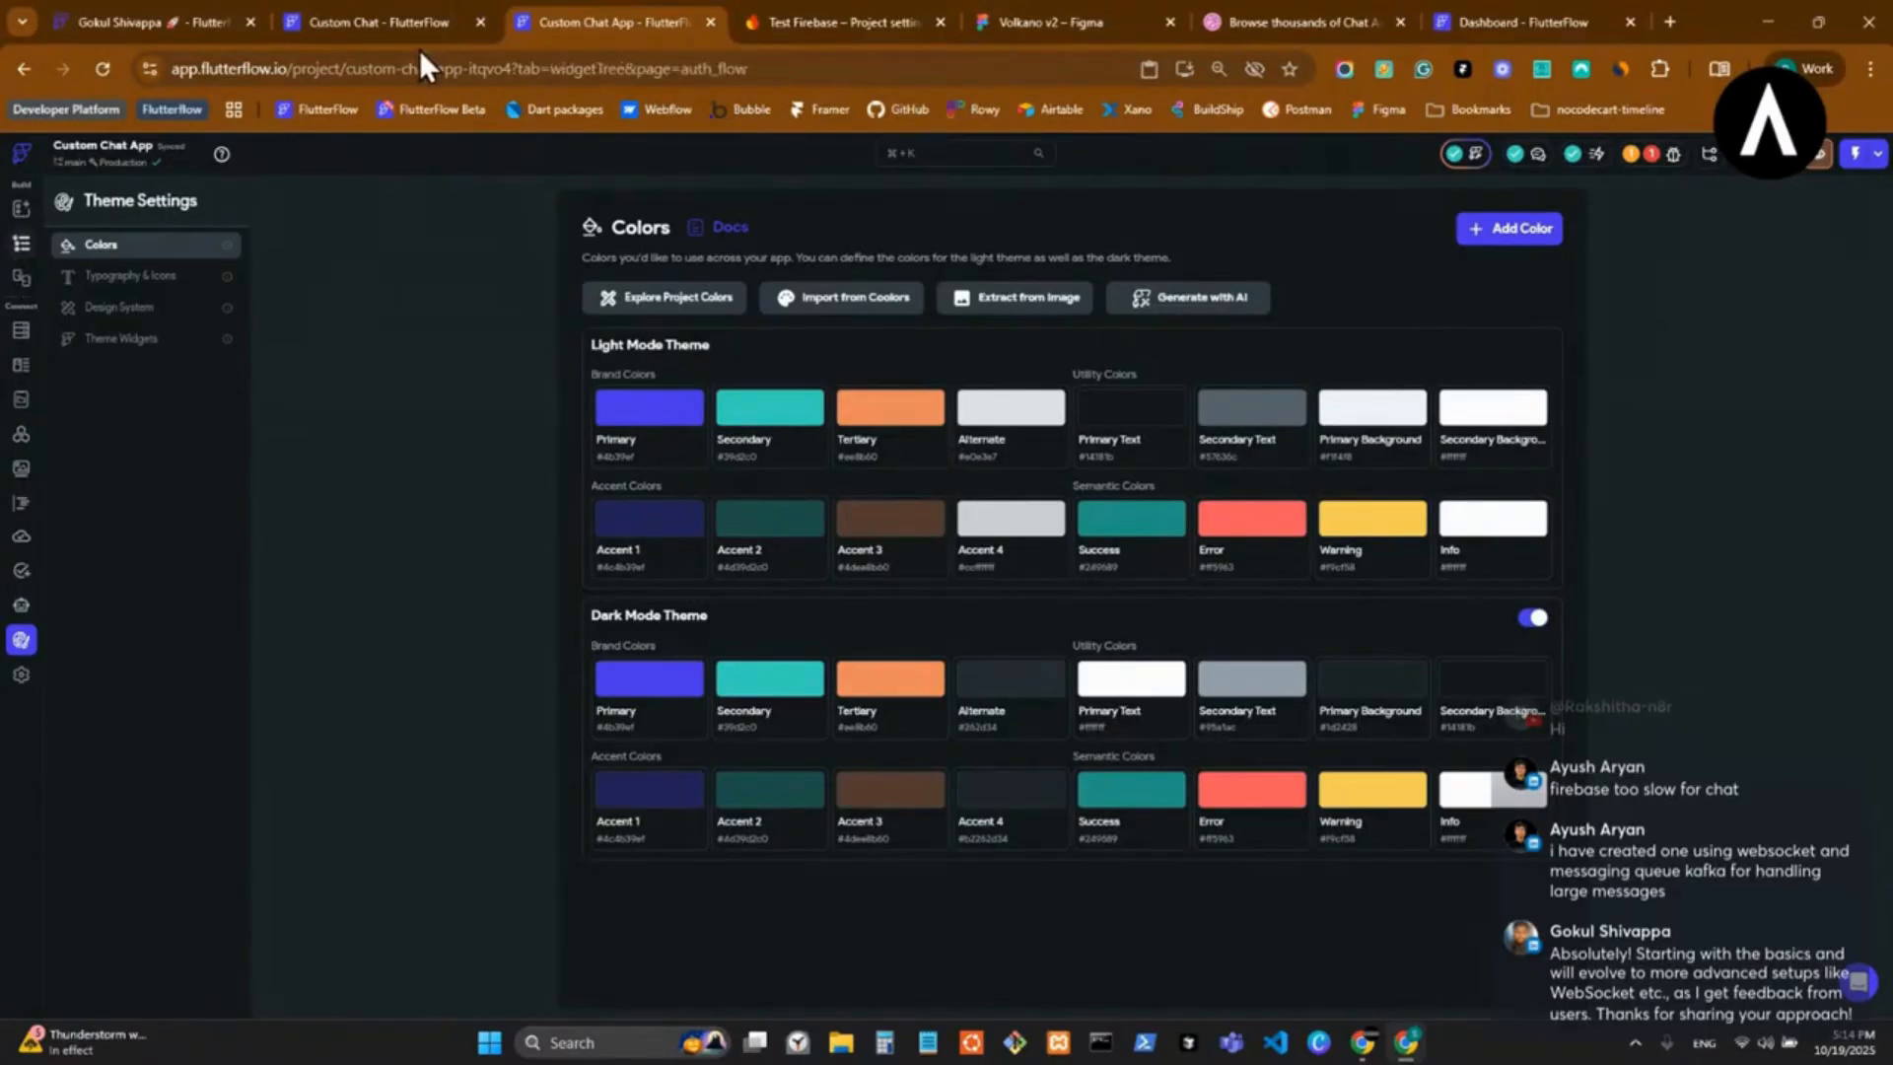
Open the projects dashboard in a new tab and open the developer platform project from it.
middle_click(317, 110)
click(769, 14)
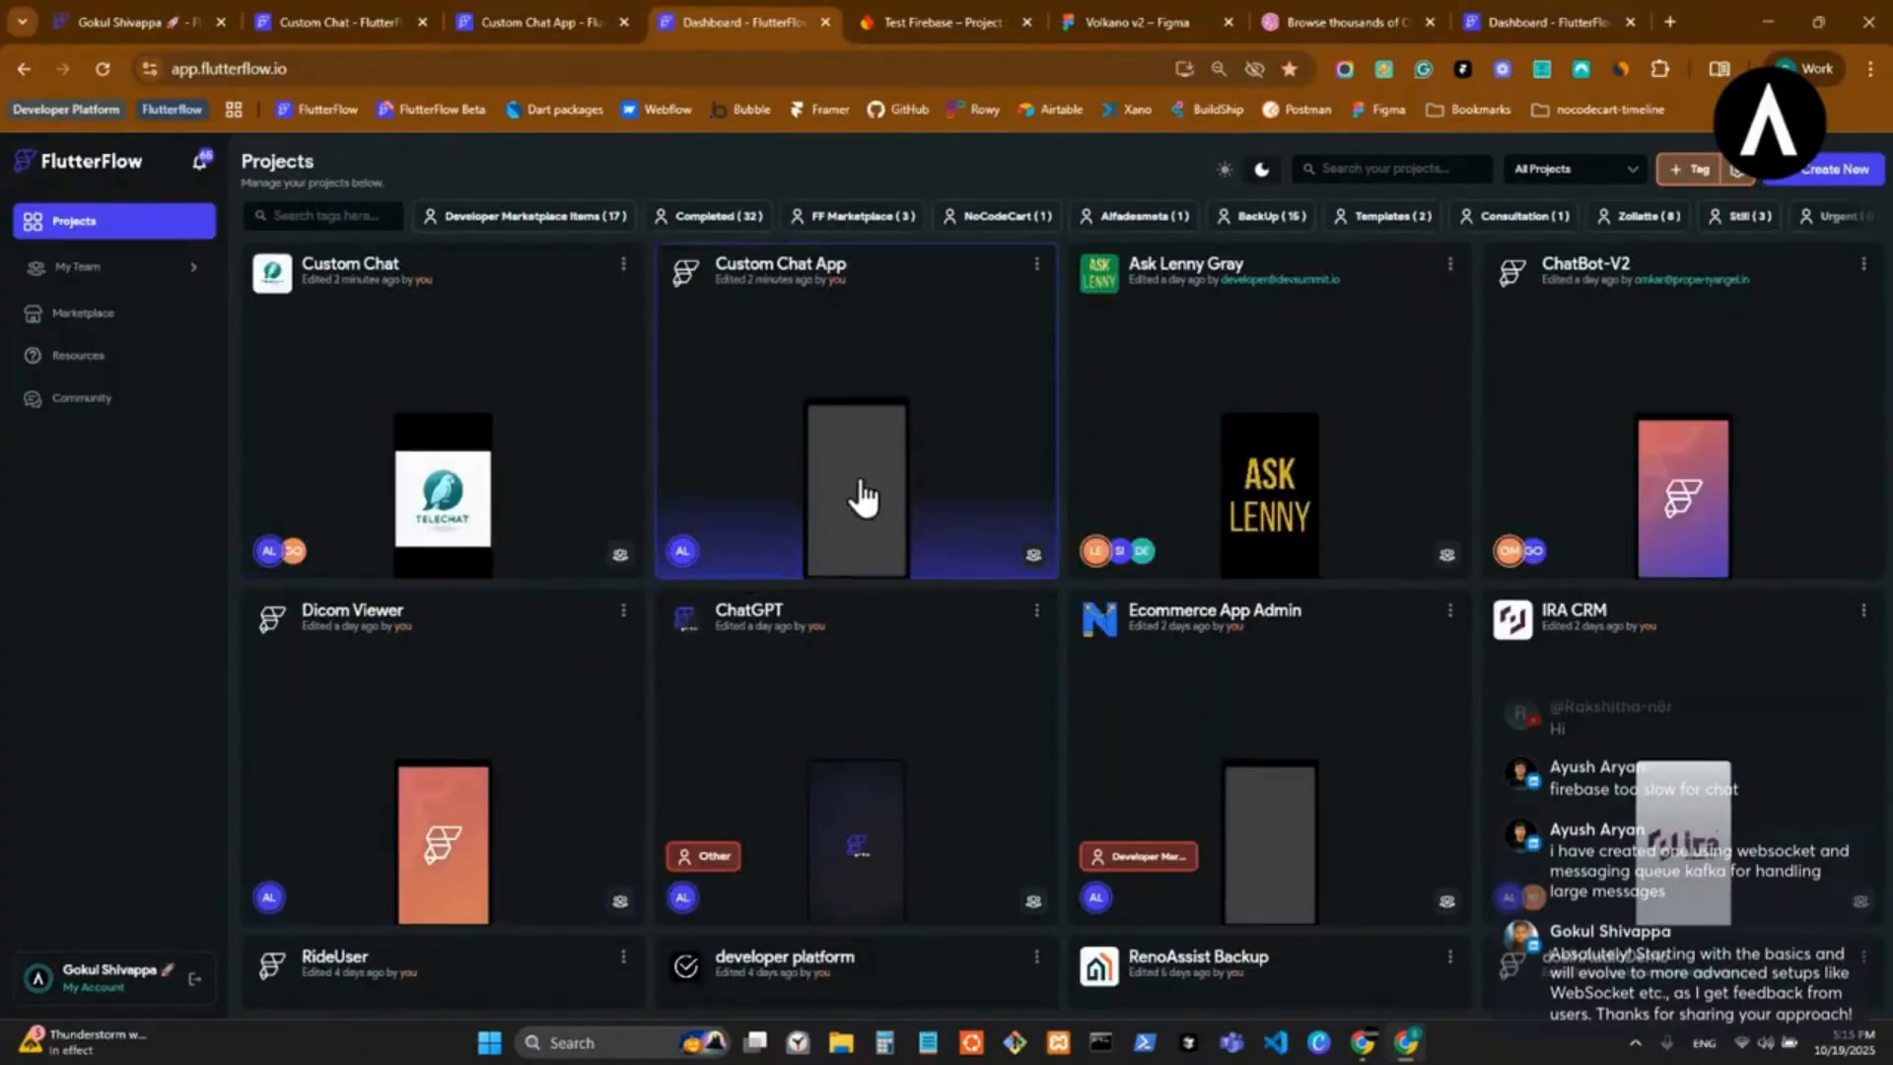
scroll(668, 621, down, 3)
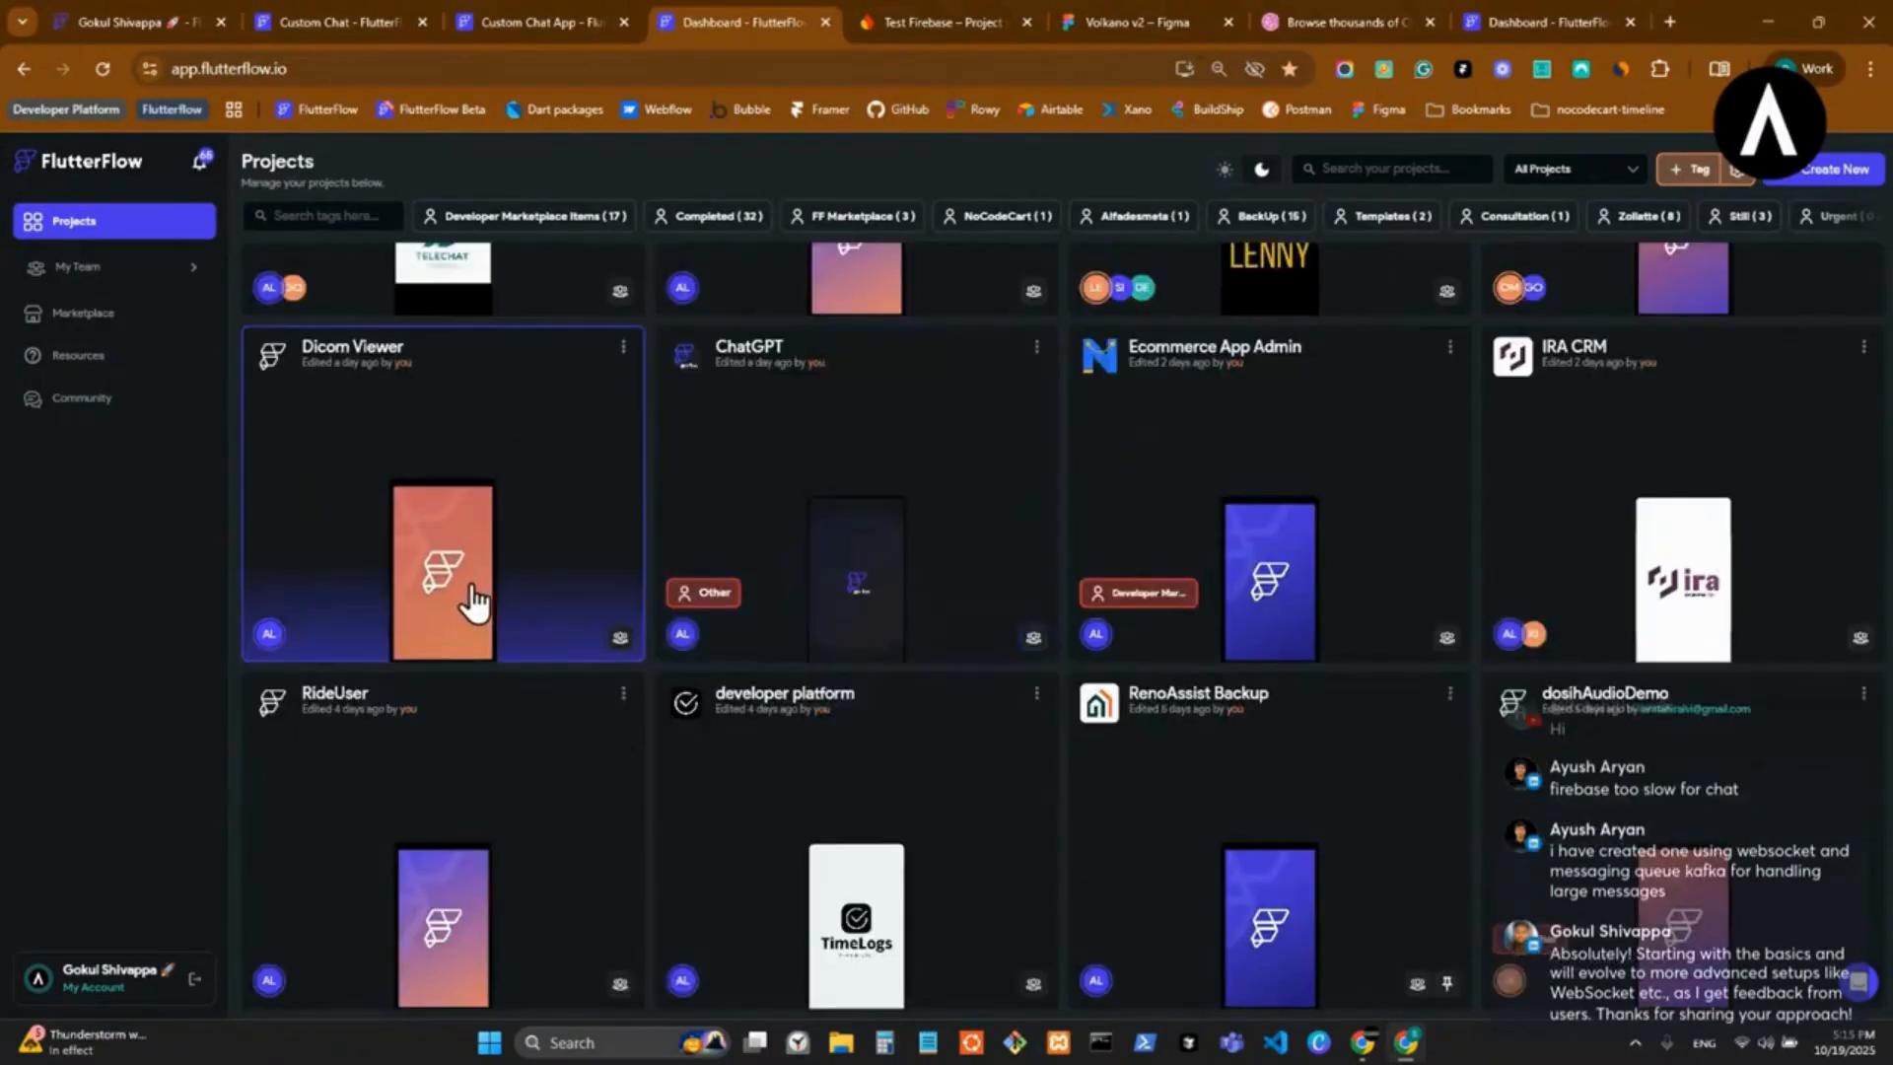
scroll(473, 600, down, 2)
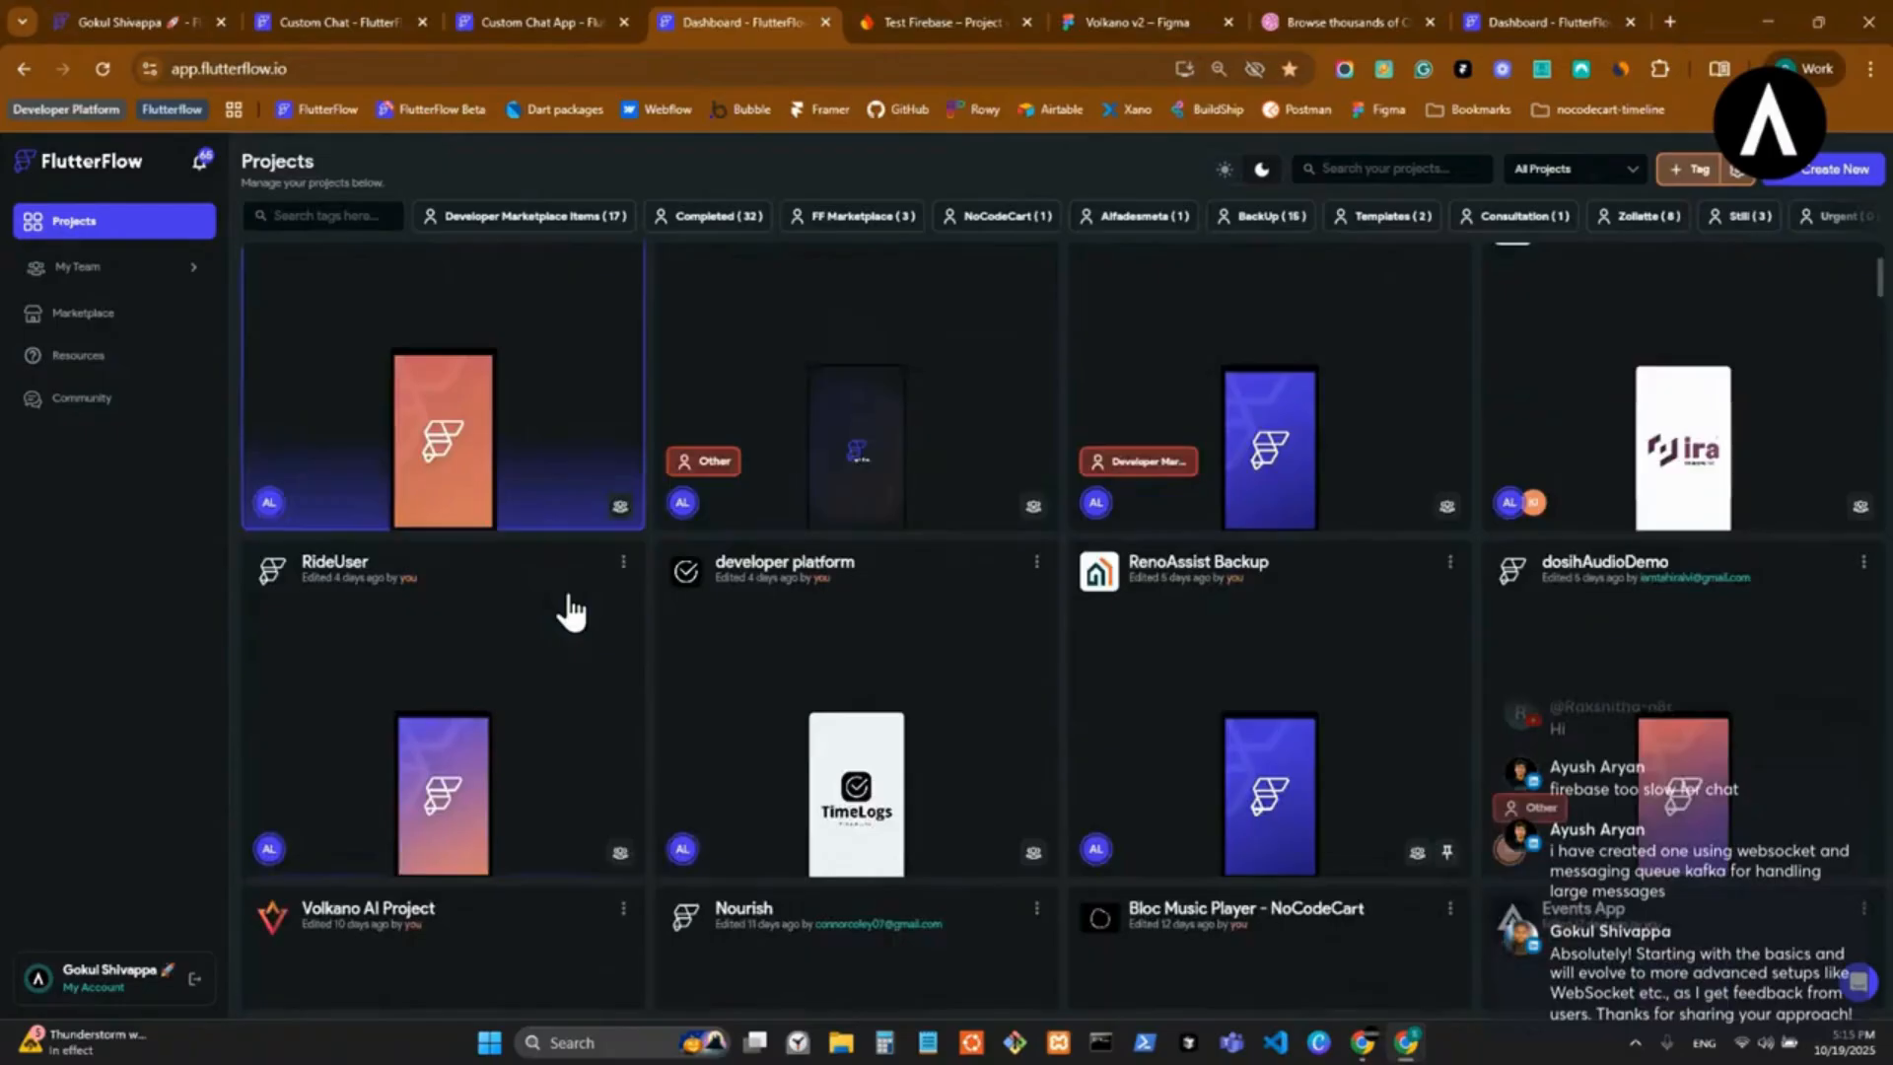
click(898, 687)
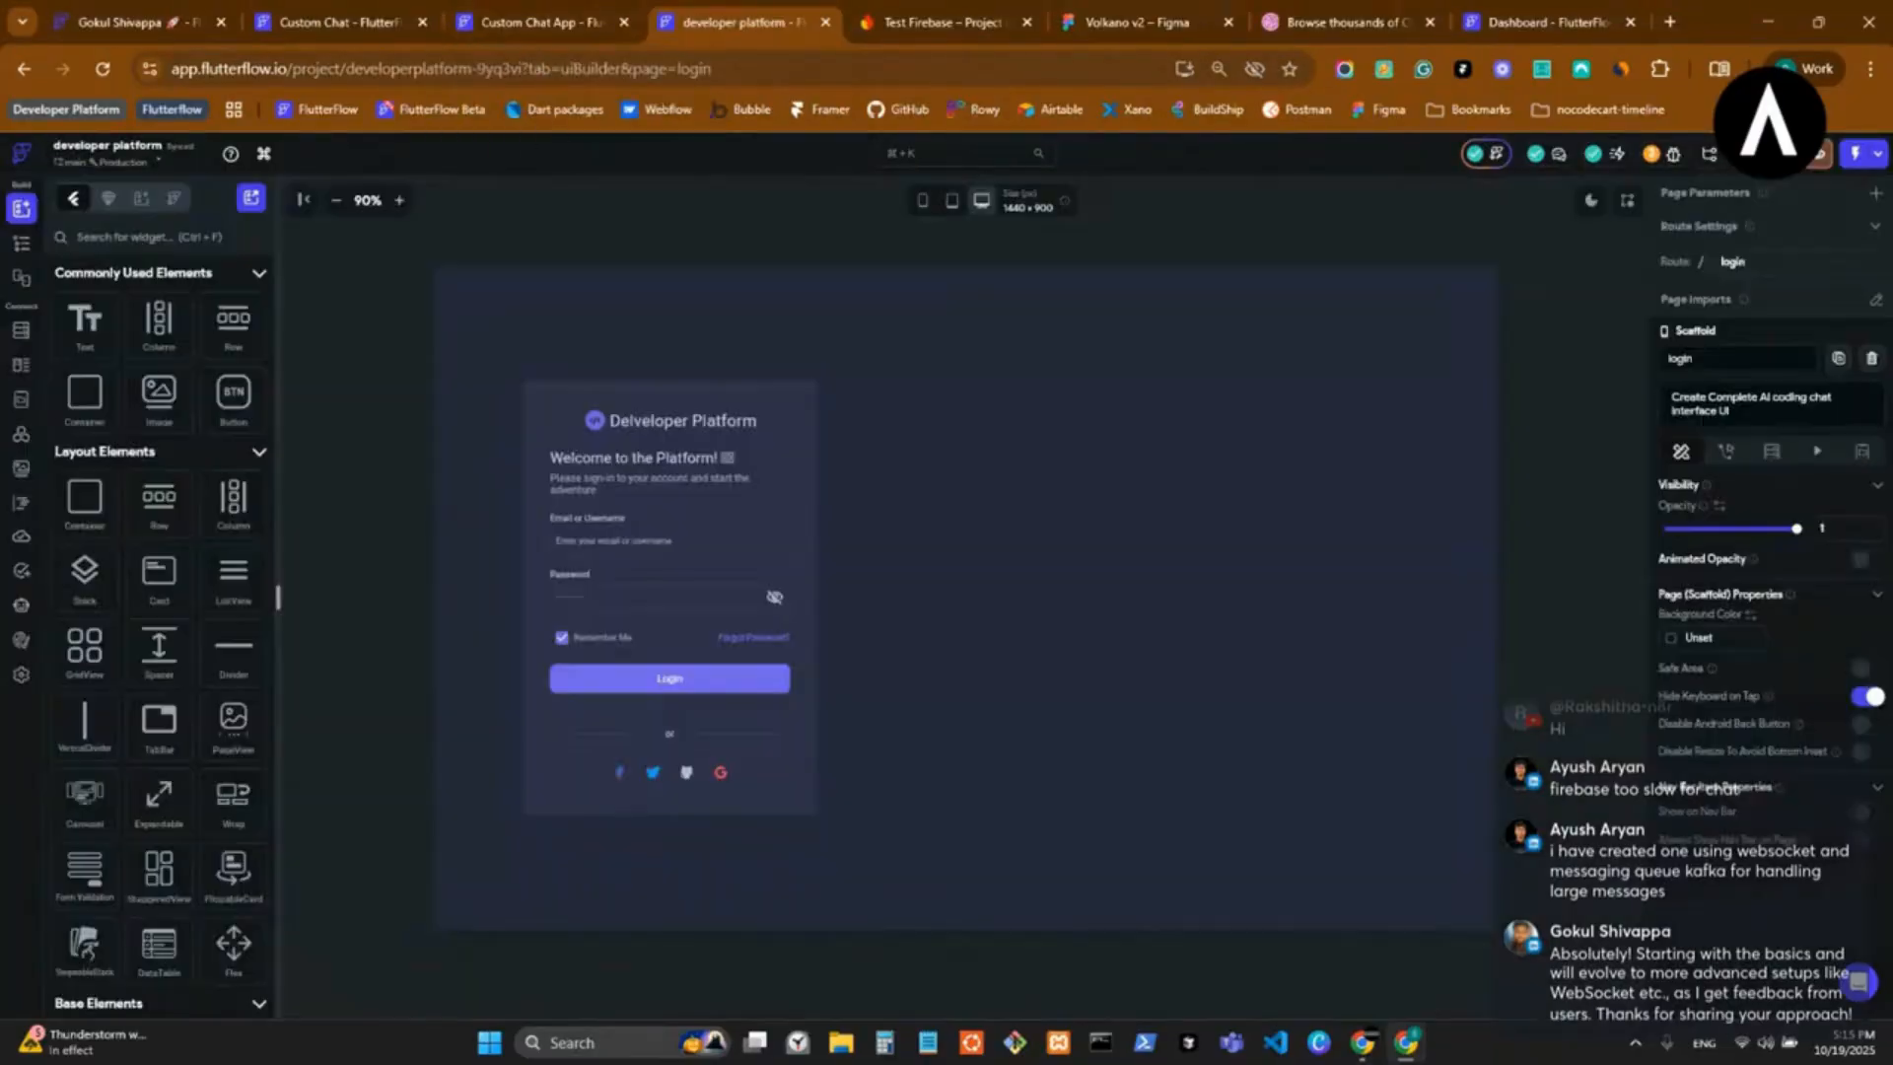
Examine the brand and custom theme colors defined in the developer platform project.
click(21, 642)
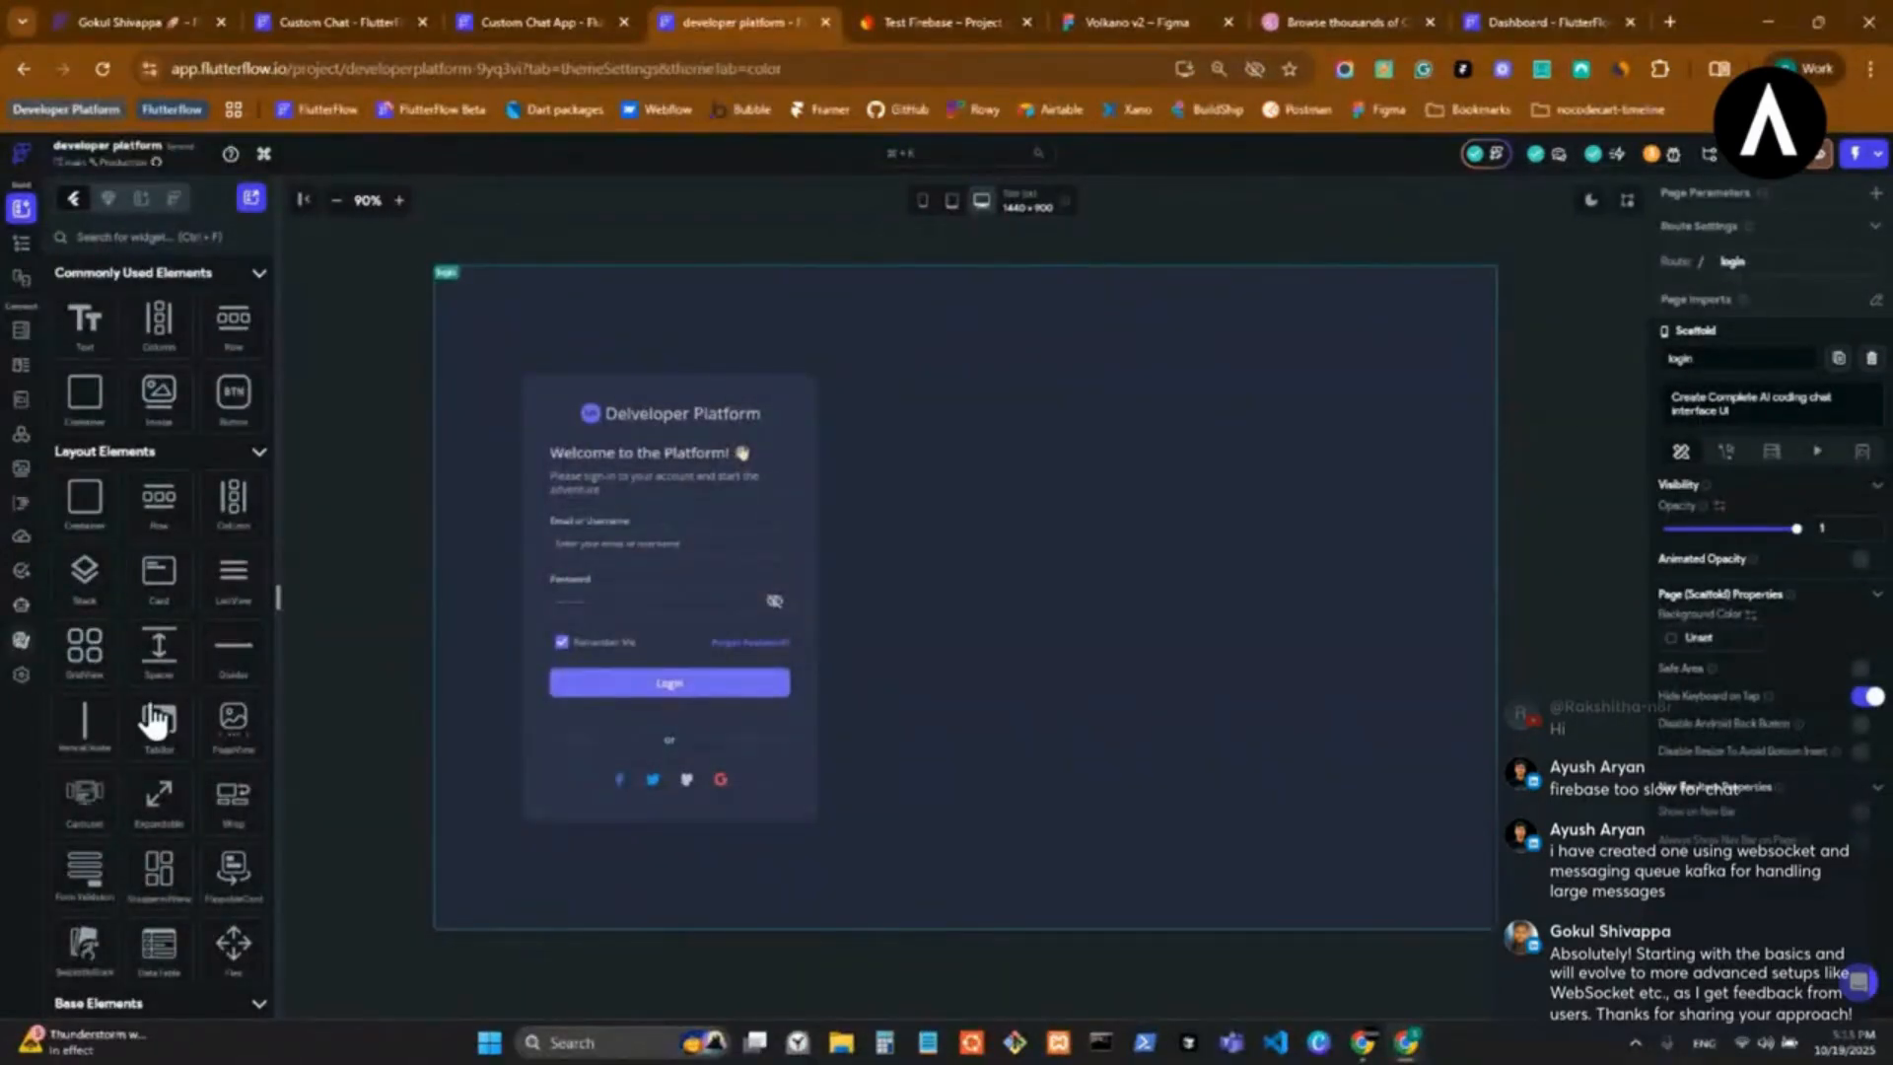
scroll(1101, 683, down, 5)
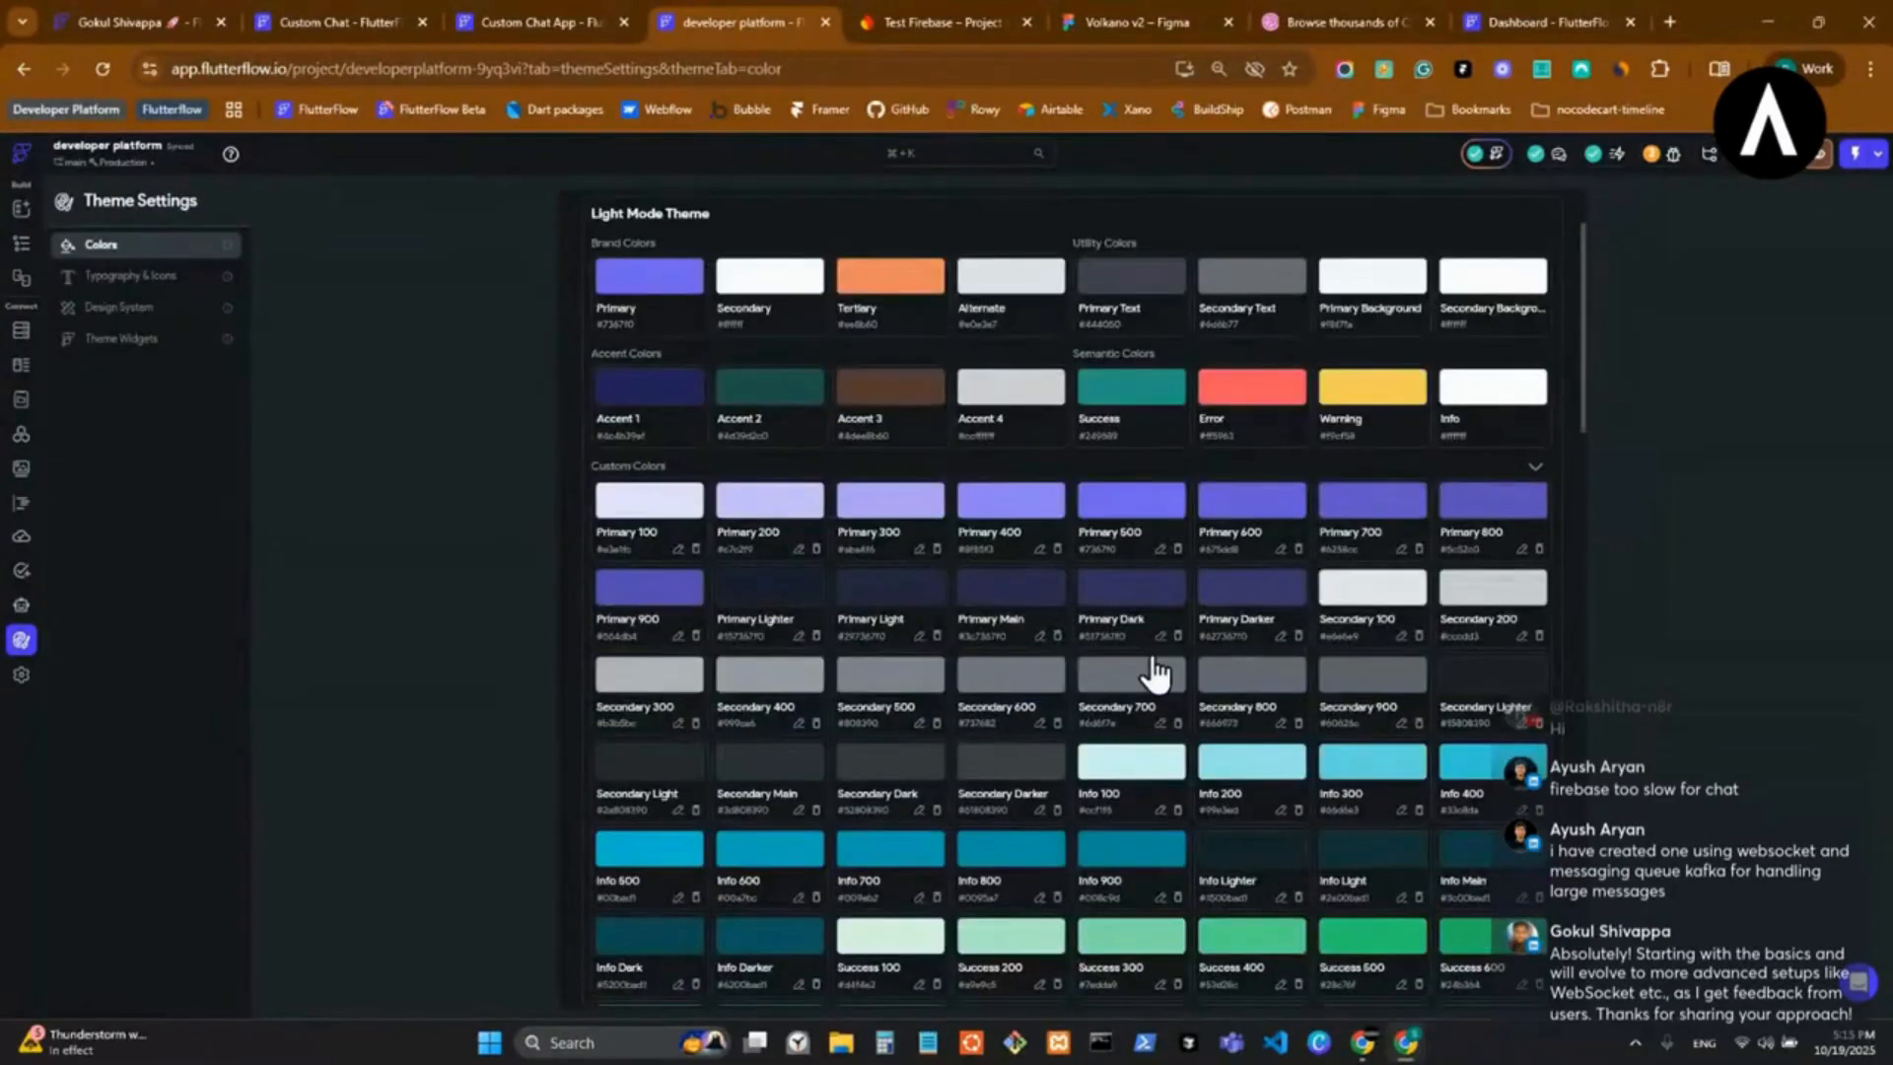
scroll(1097, 645, down, 3)
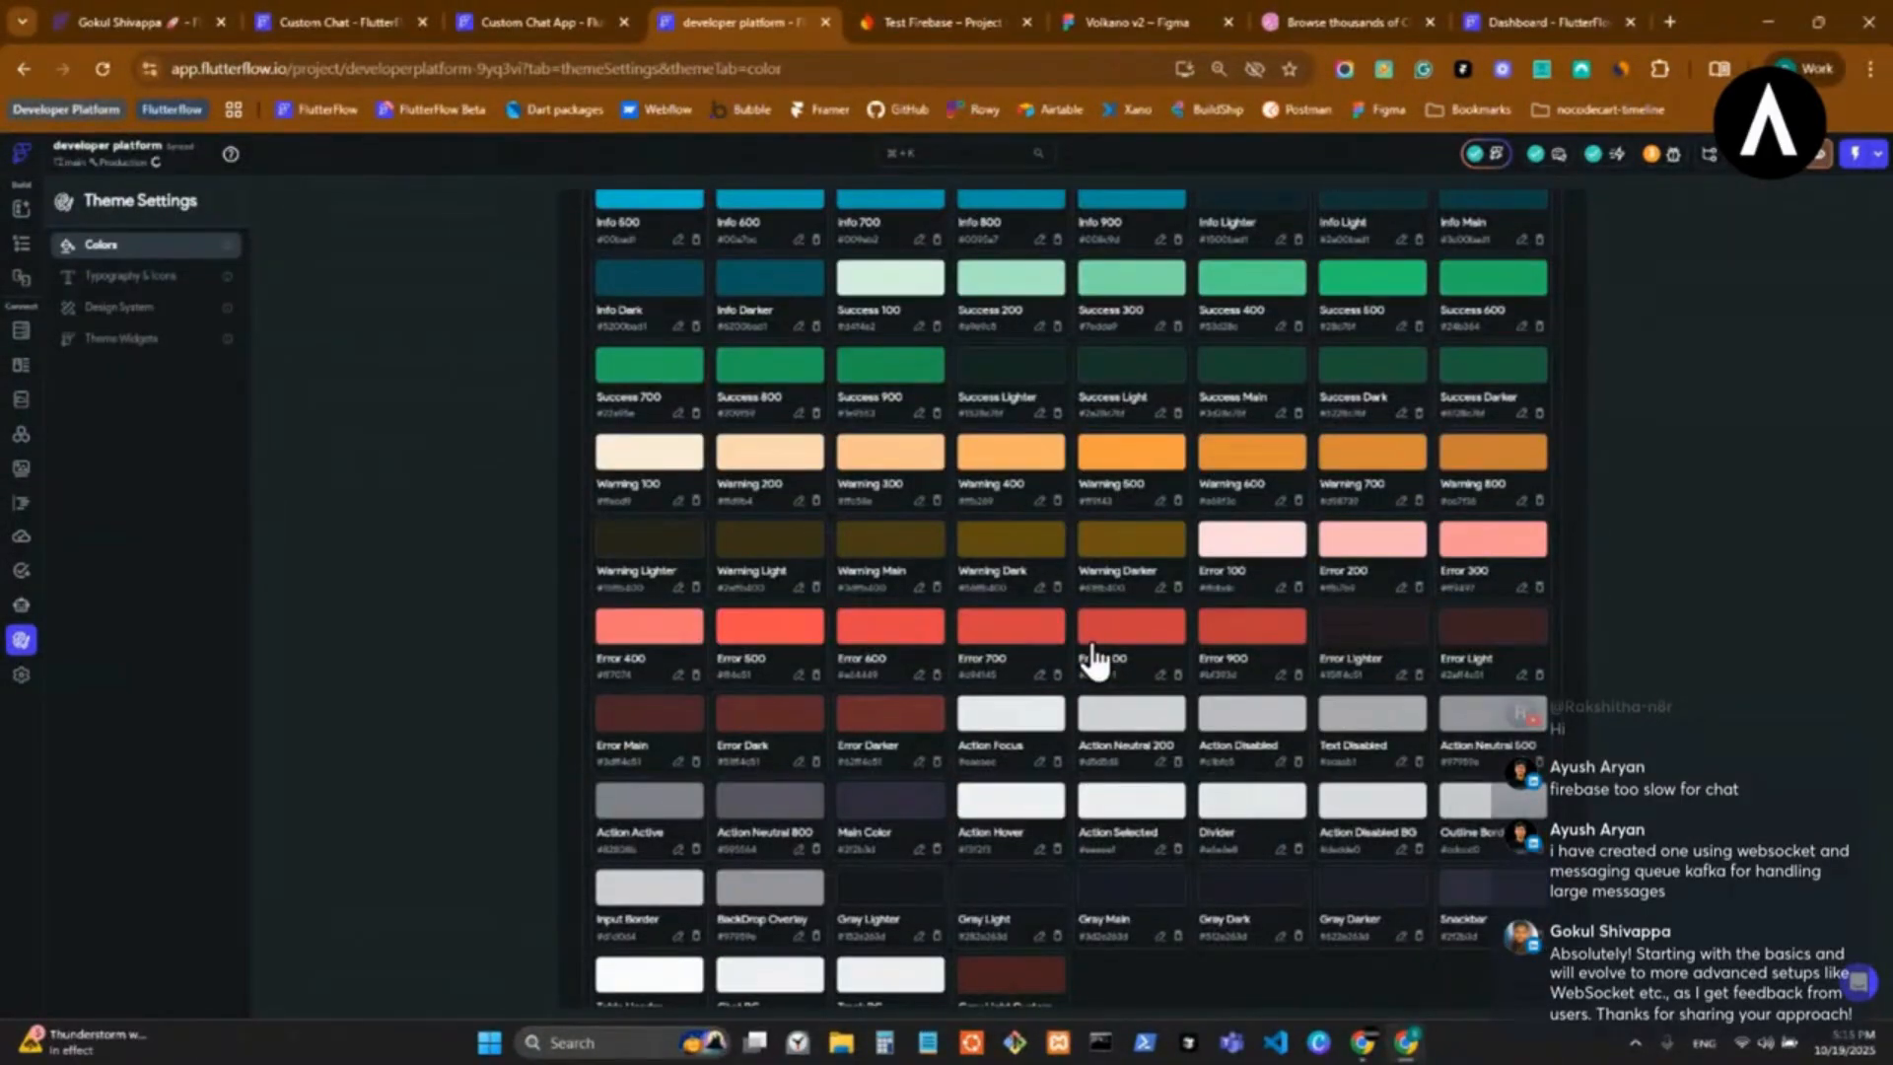
scroll(1095, 660, down, 5)
scroll(1078, 677, up, 7)
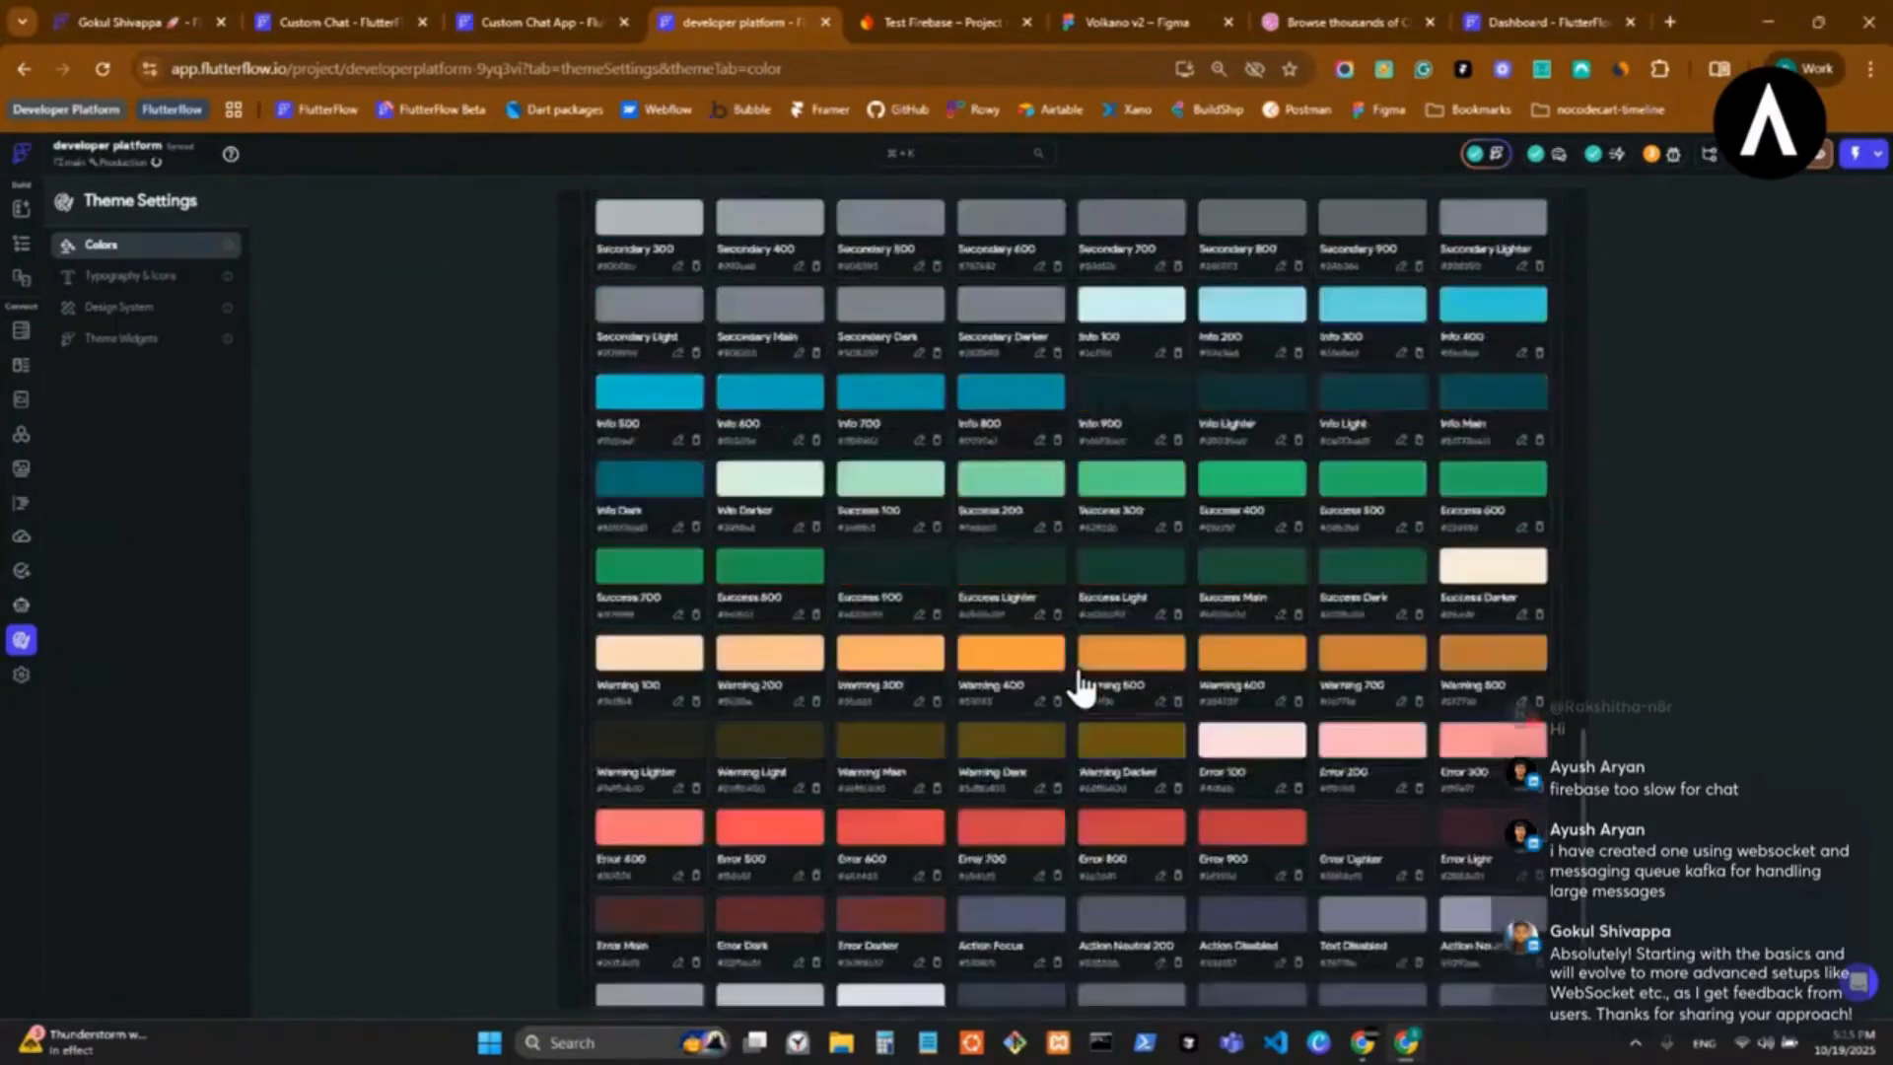
scroll(1081, 685, up, 4)
scroll(1081, 685, down, 10)
scroll(1098, 648, up, 12)
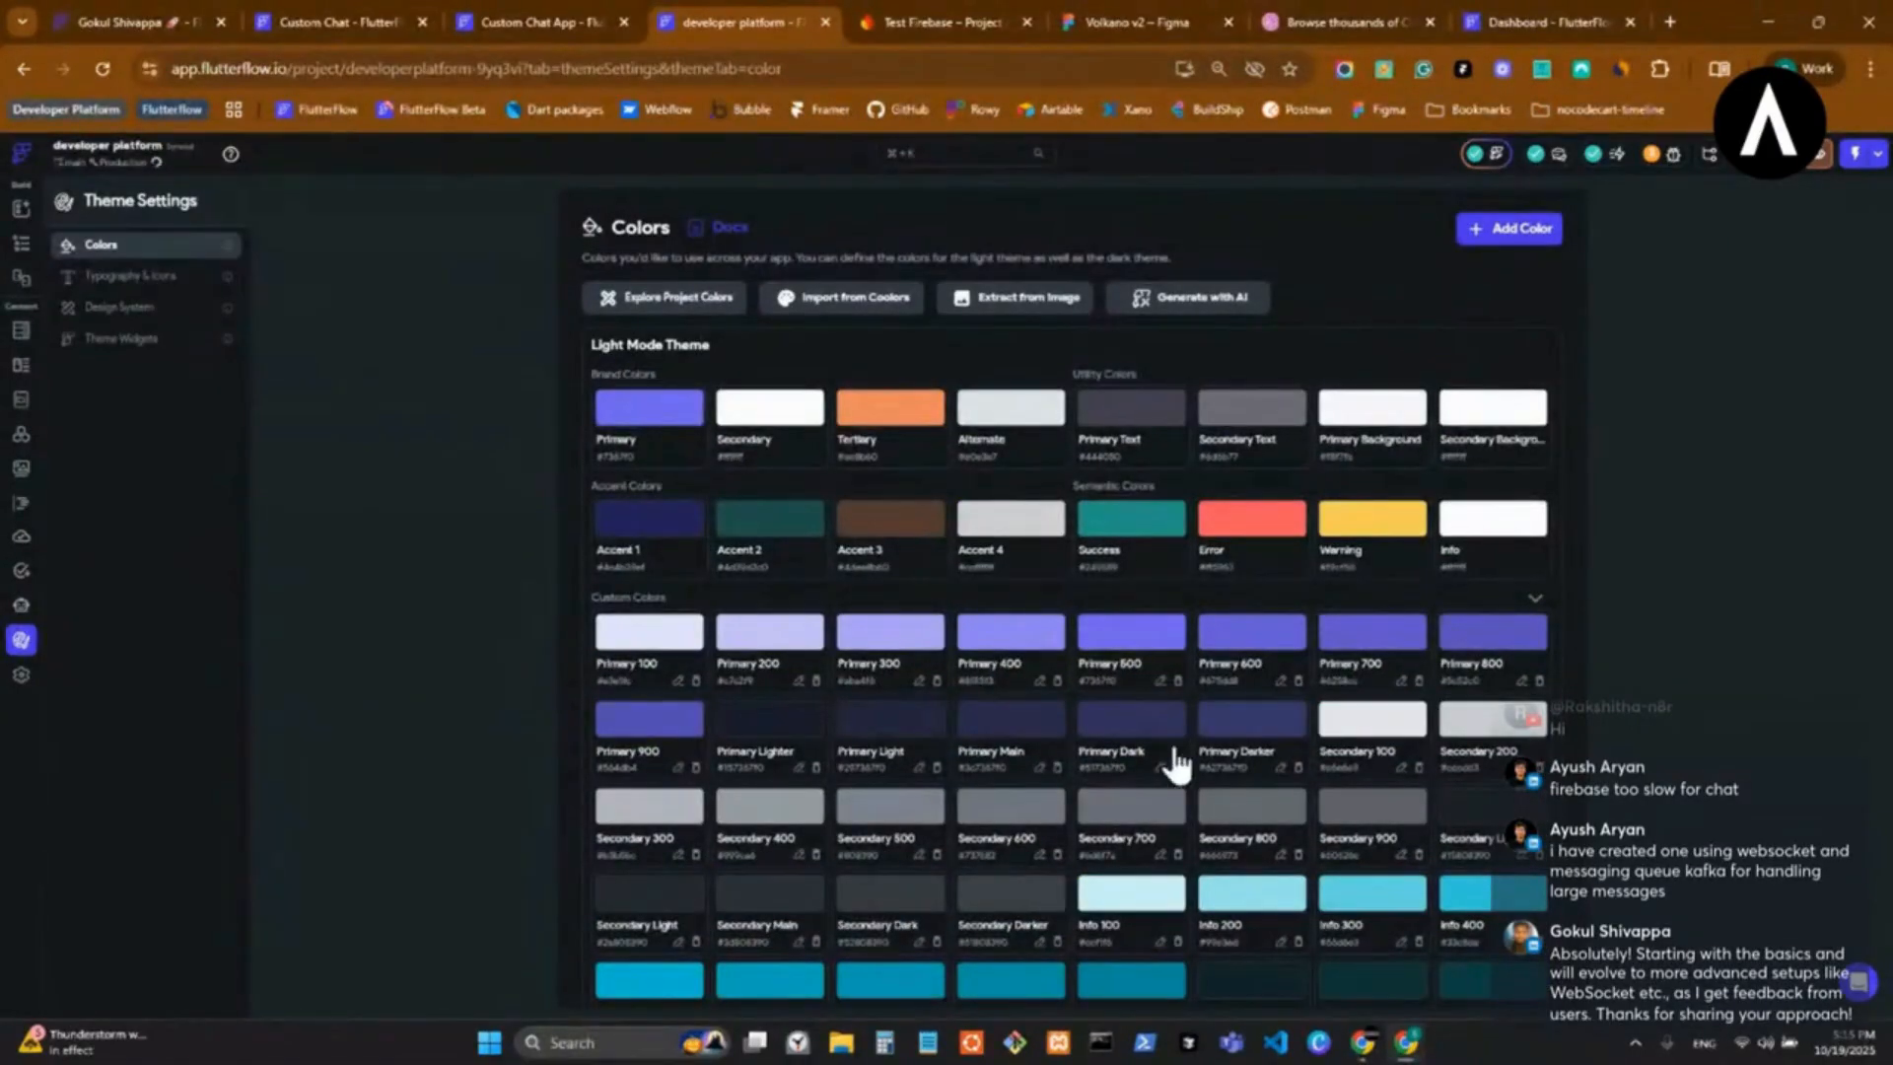
Examine the developer platform project's typography styles, custom fonts, TimeLogs icon set and design system settings.
click(170, 306)
click(179, 280)
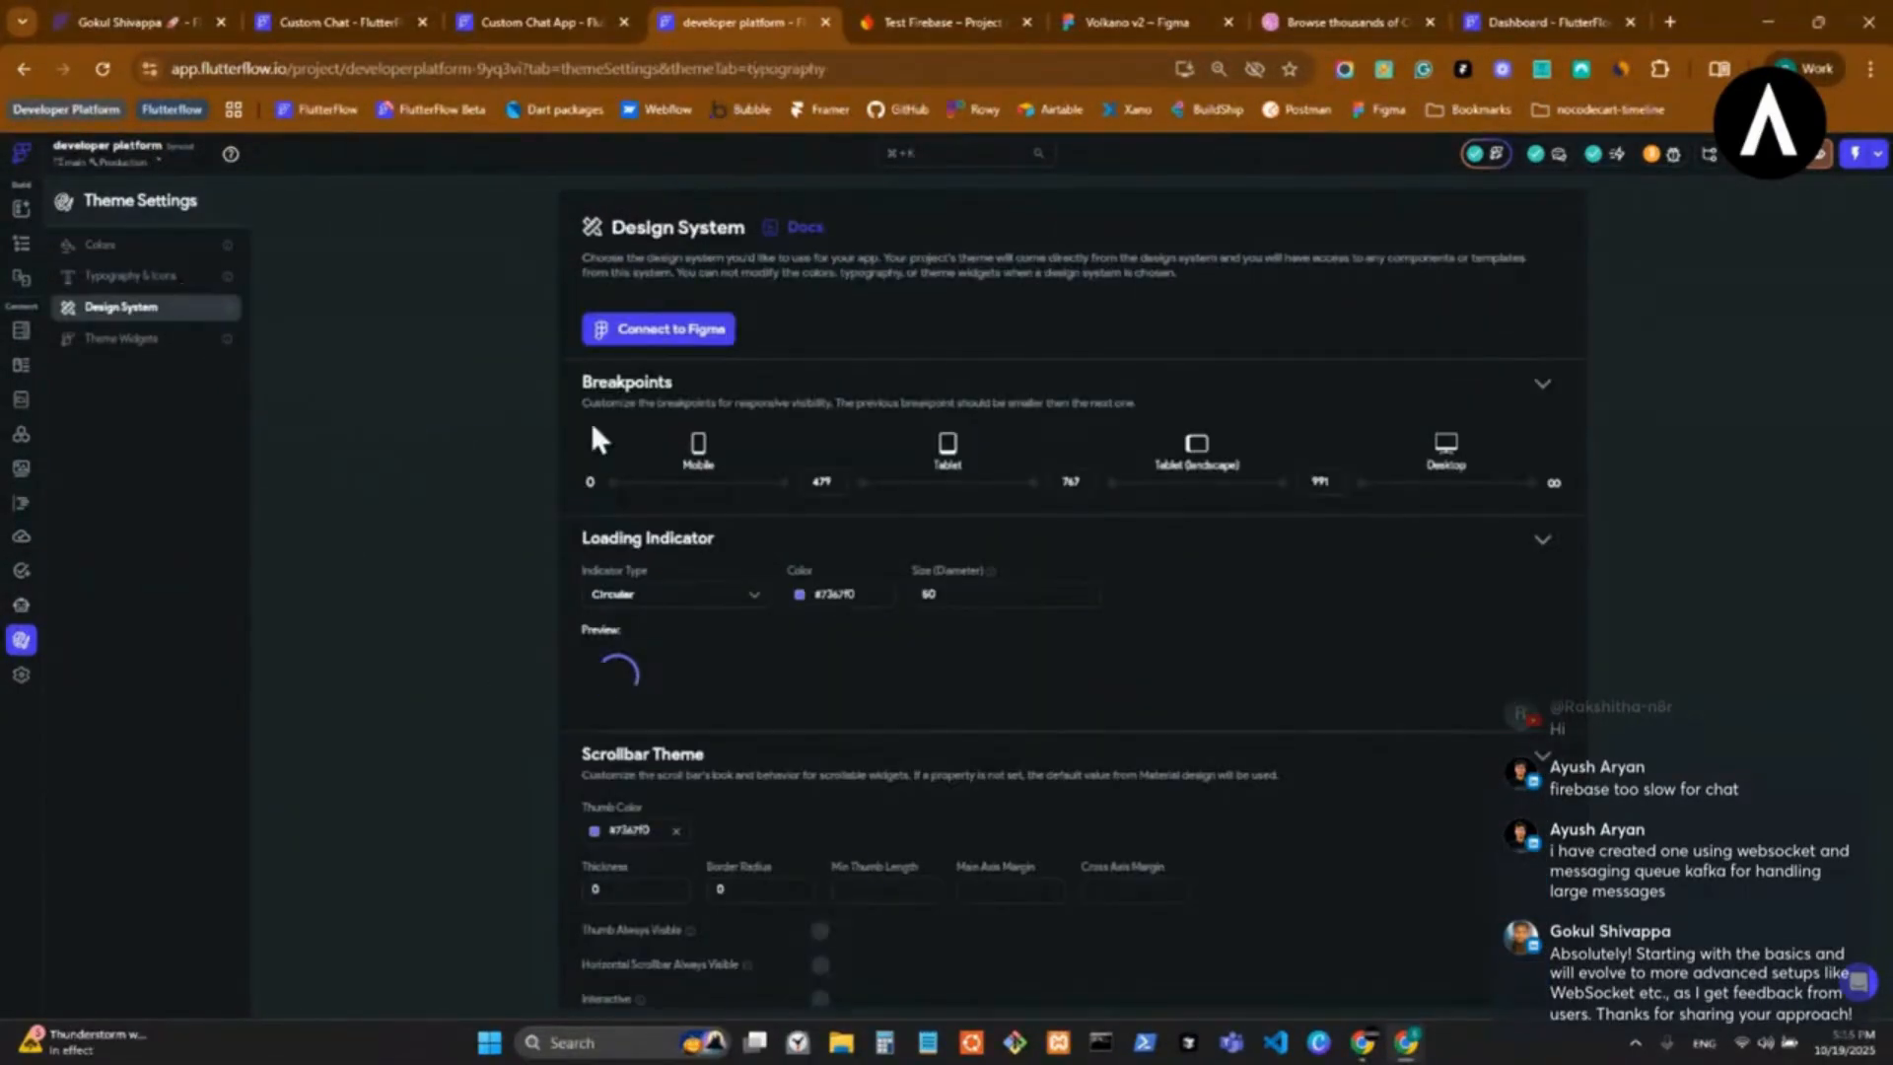
scroll(1057, 591, down, 5)
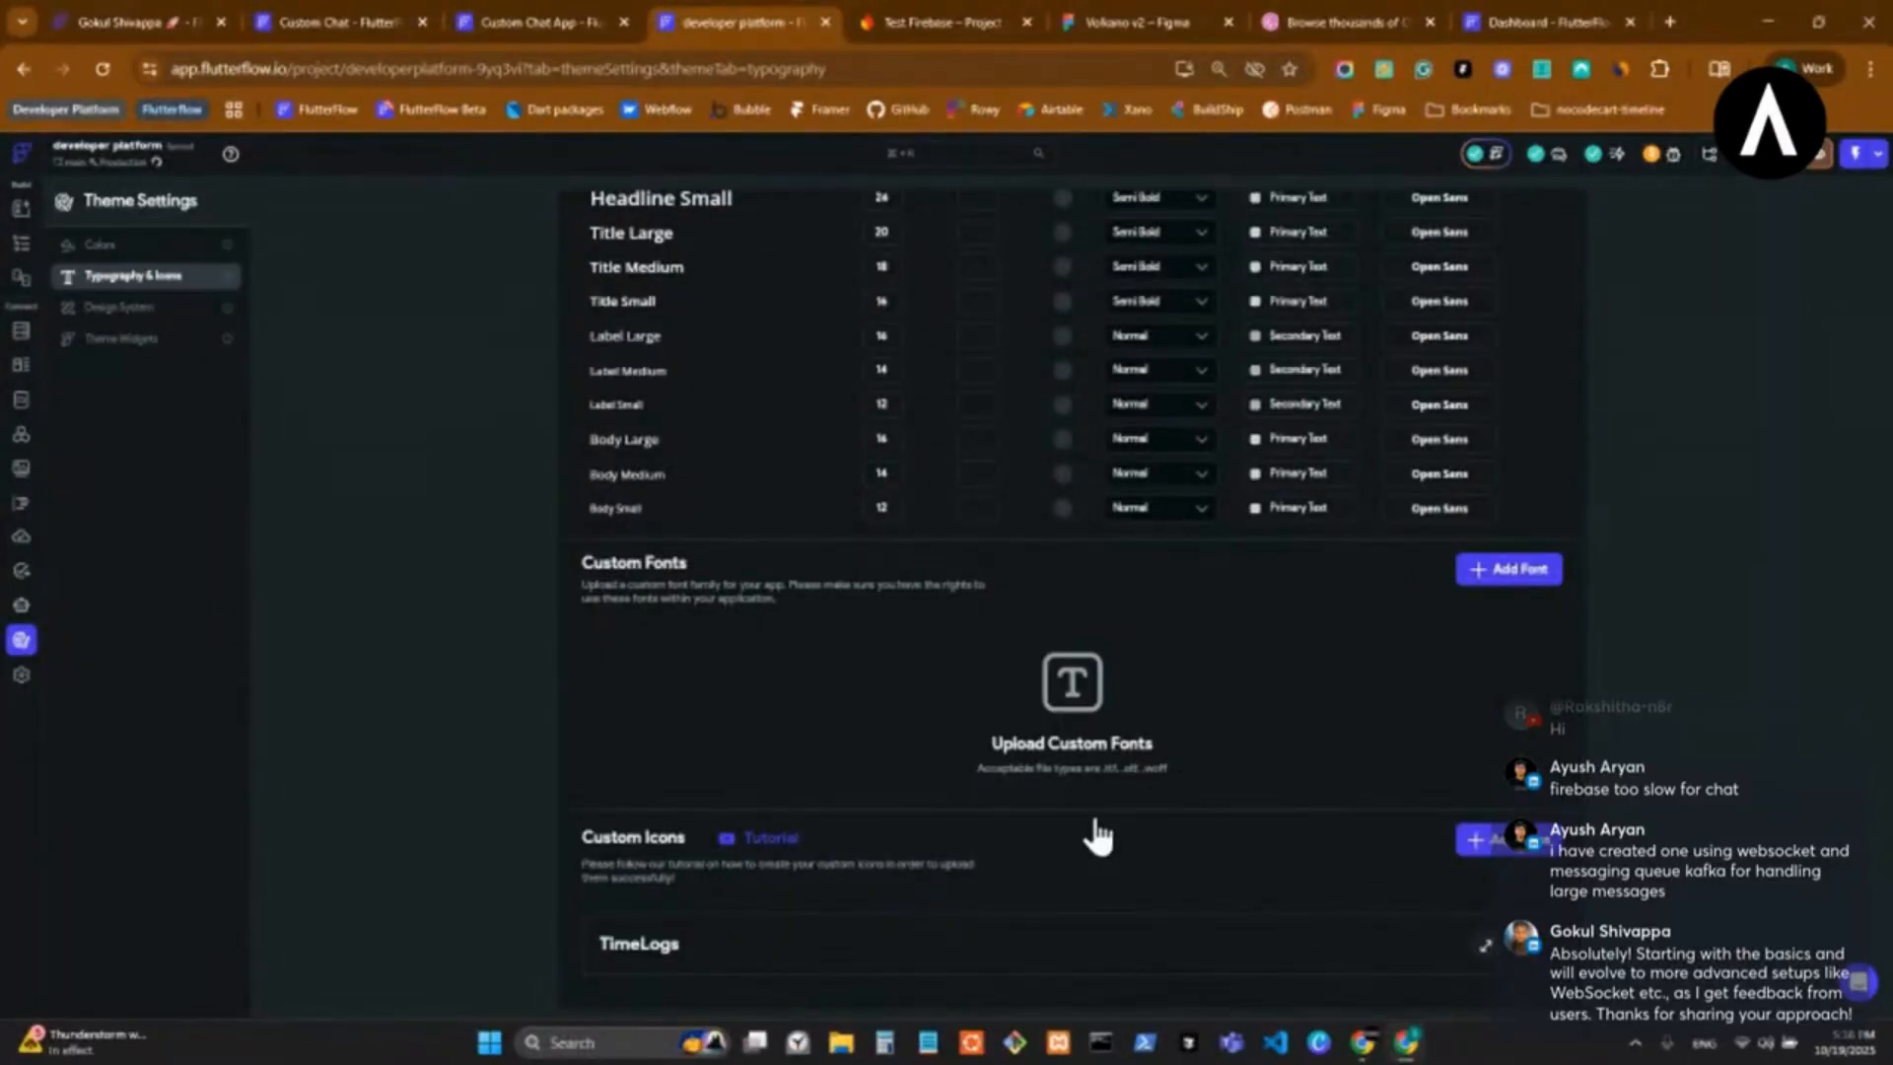
scroll(1098, 836, down, 15)
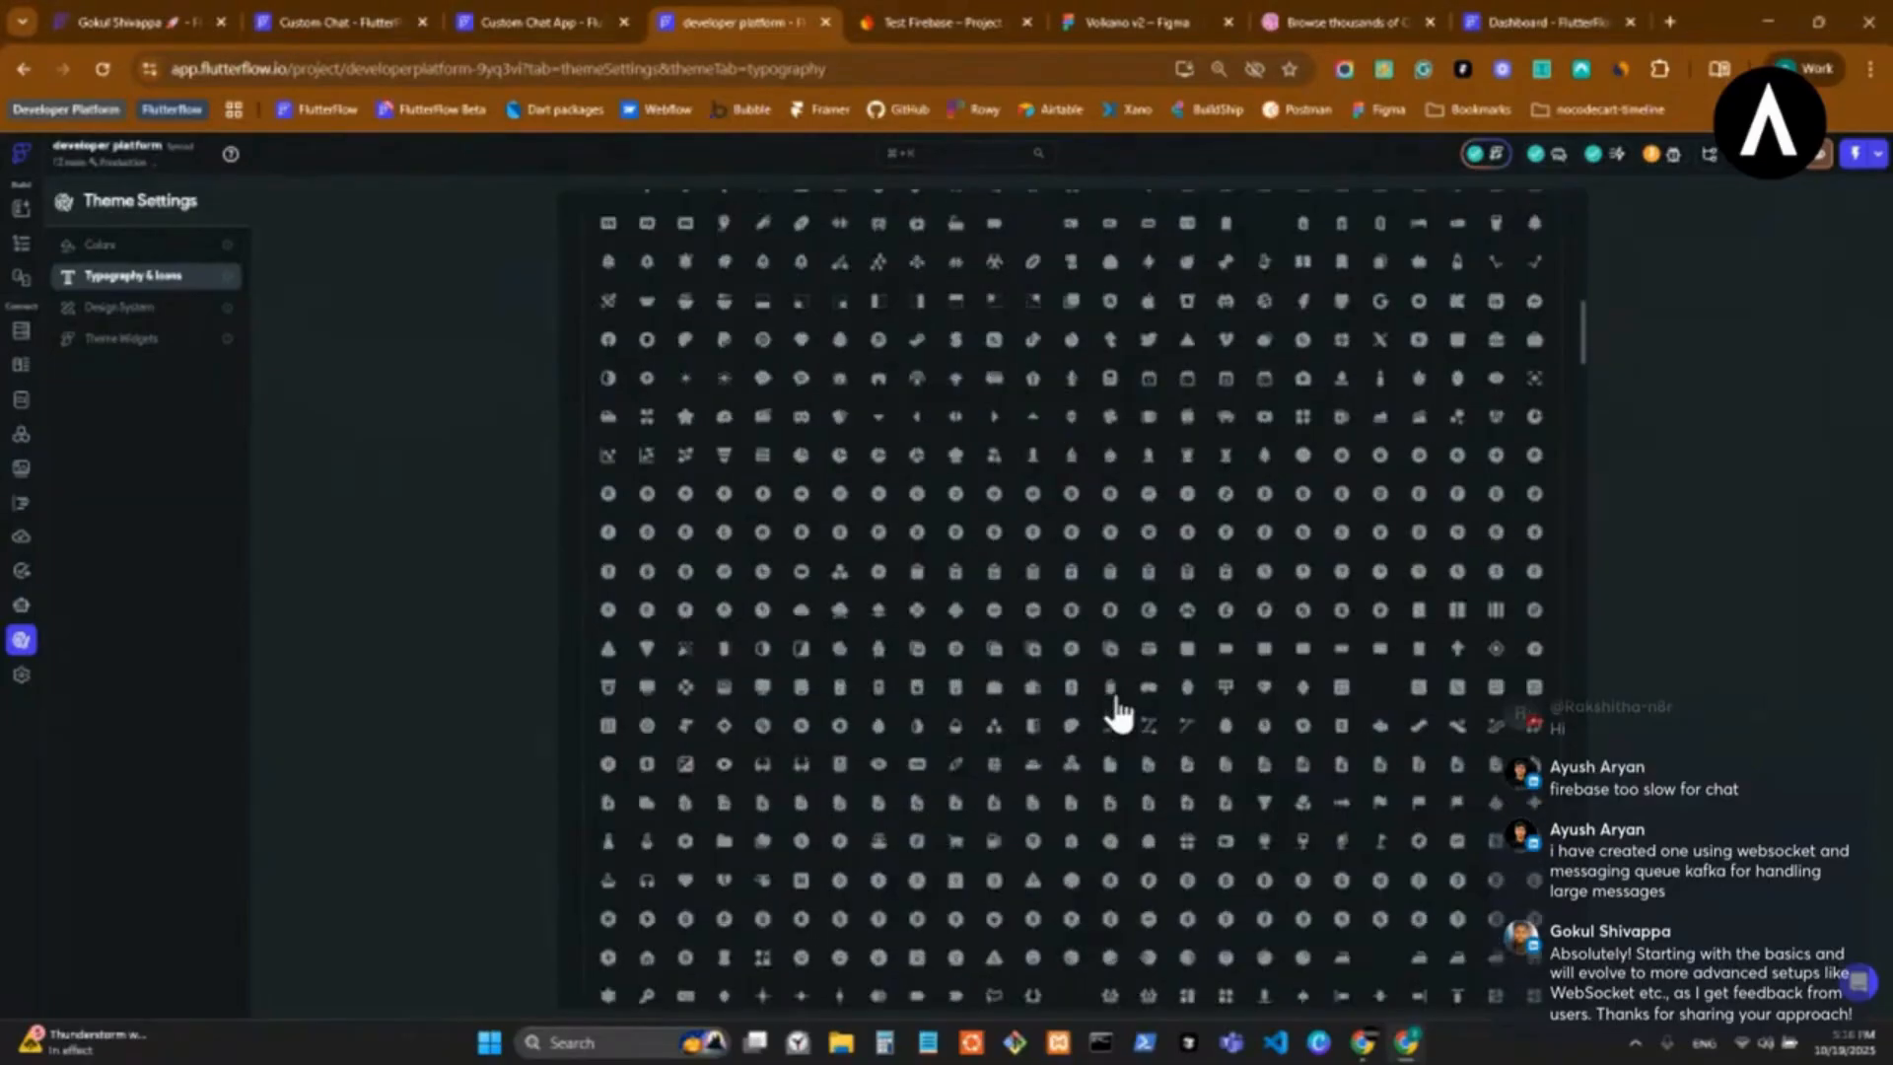
scroll(1118, 698, up, 20)
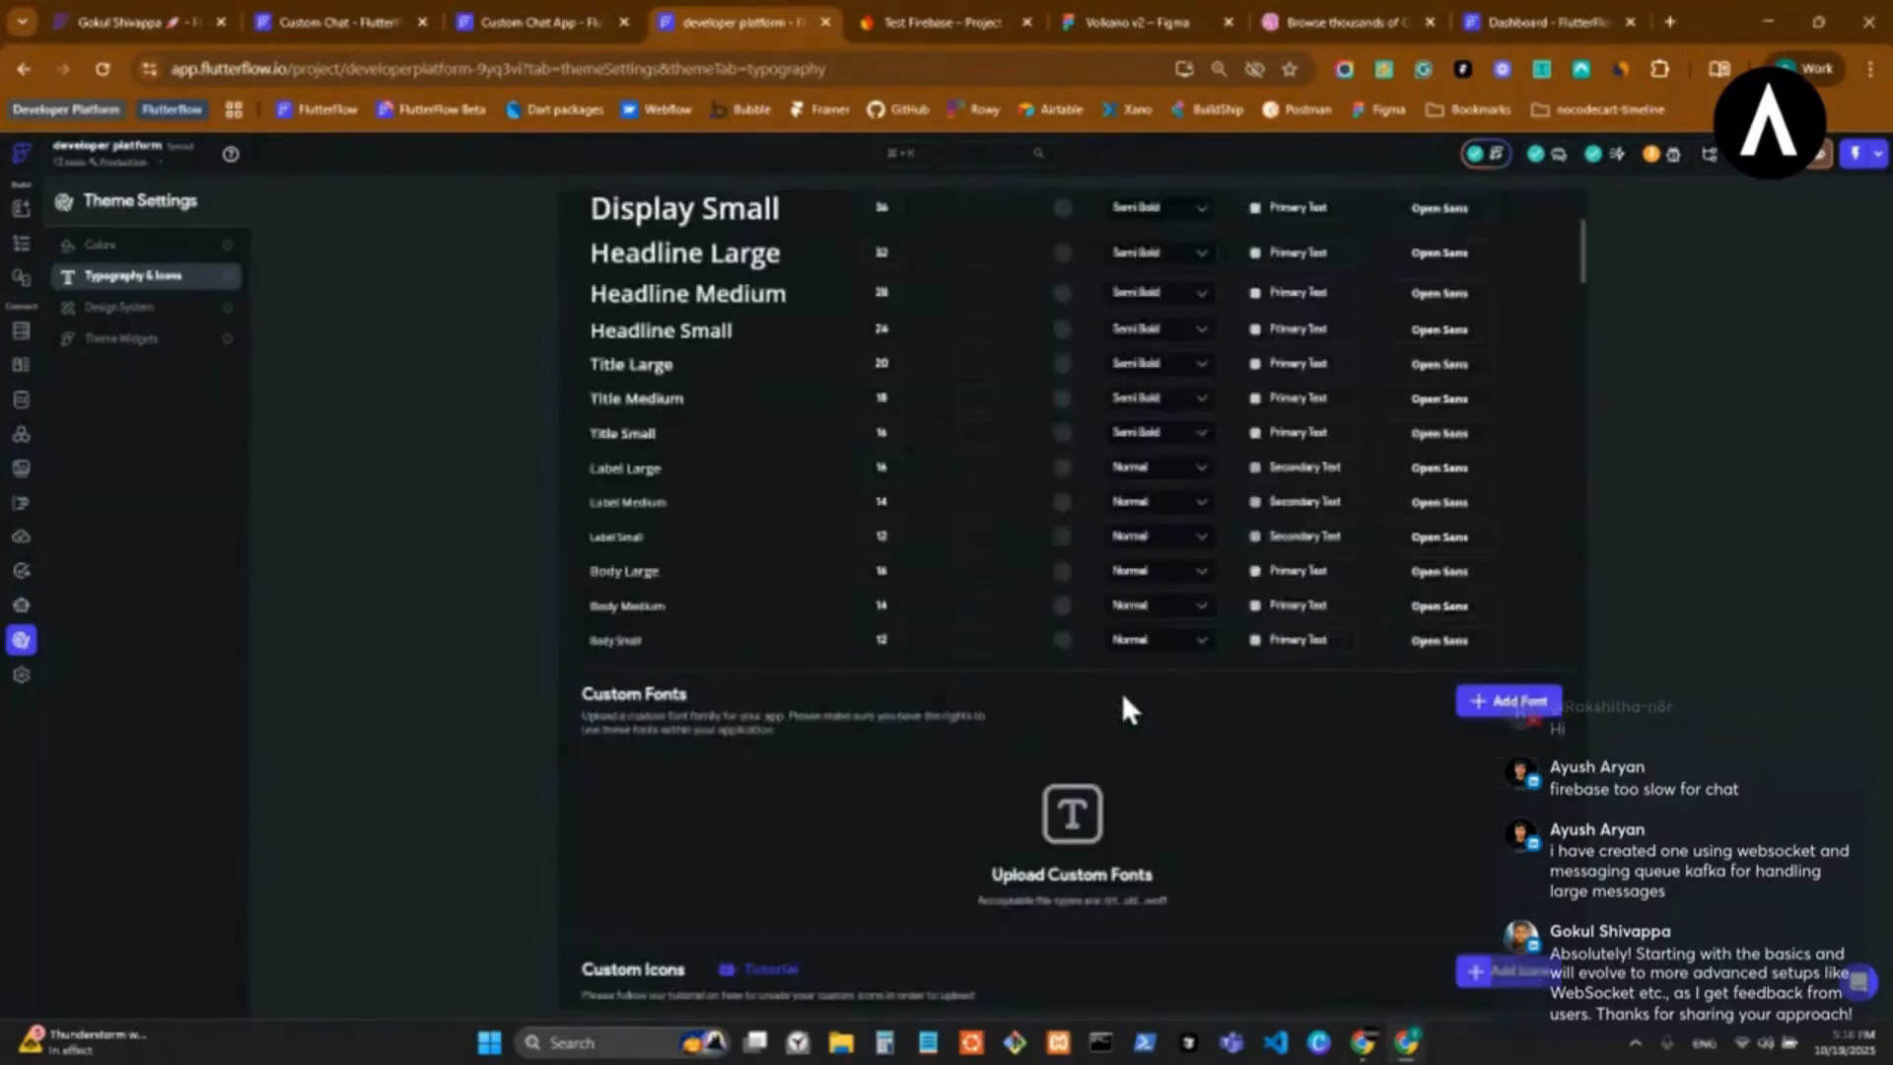
click(158, 314)
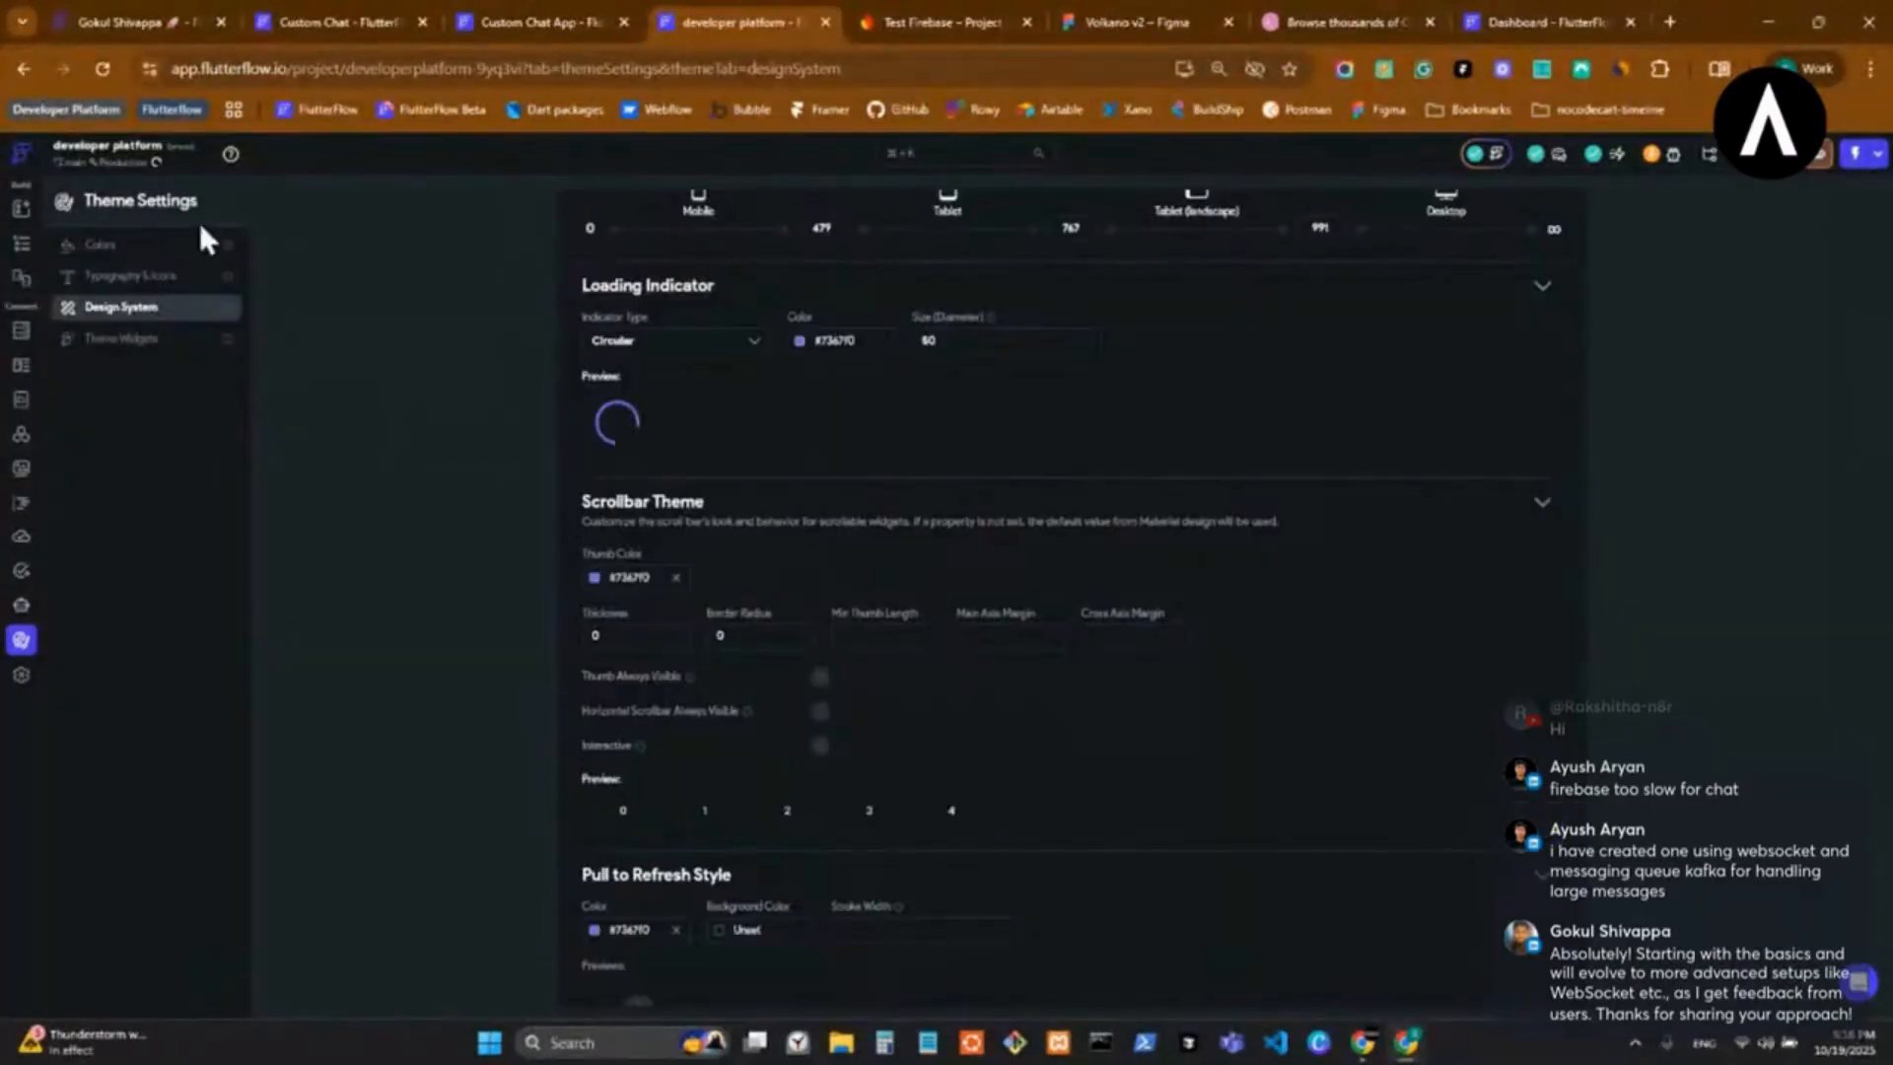
Compare the theme colors of the Custom Chat App with those of the developer platform project.
click(513, 18)
click(675, 10)
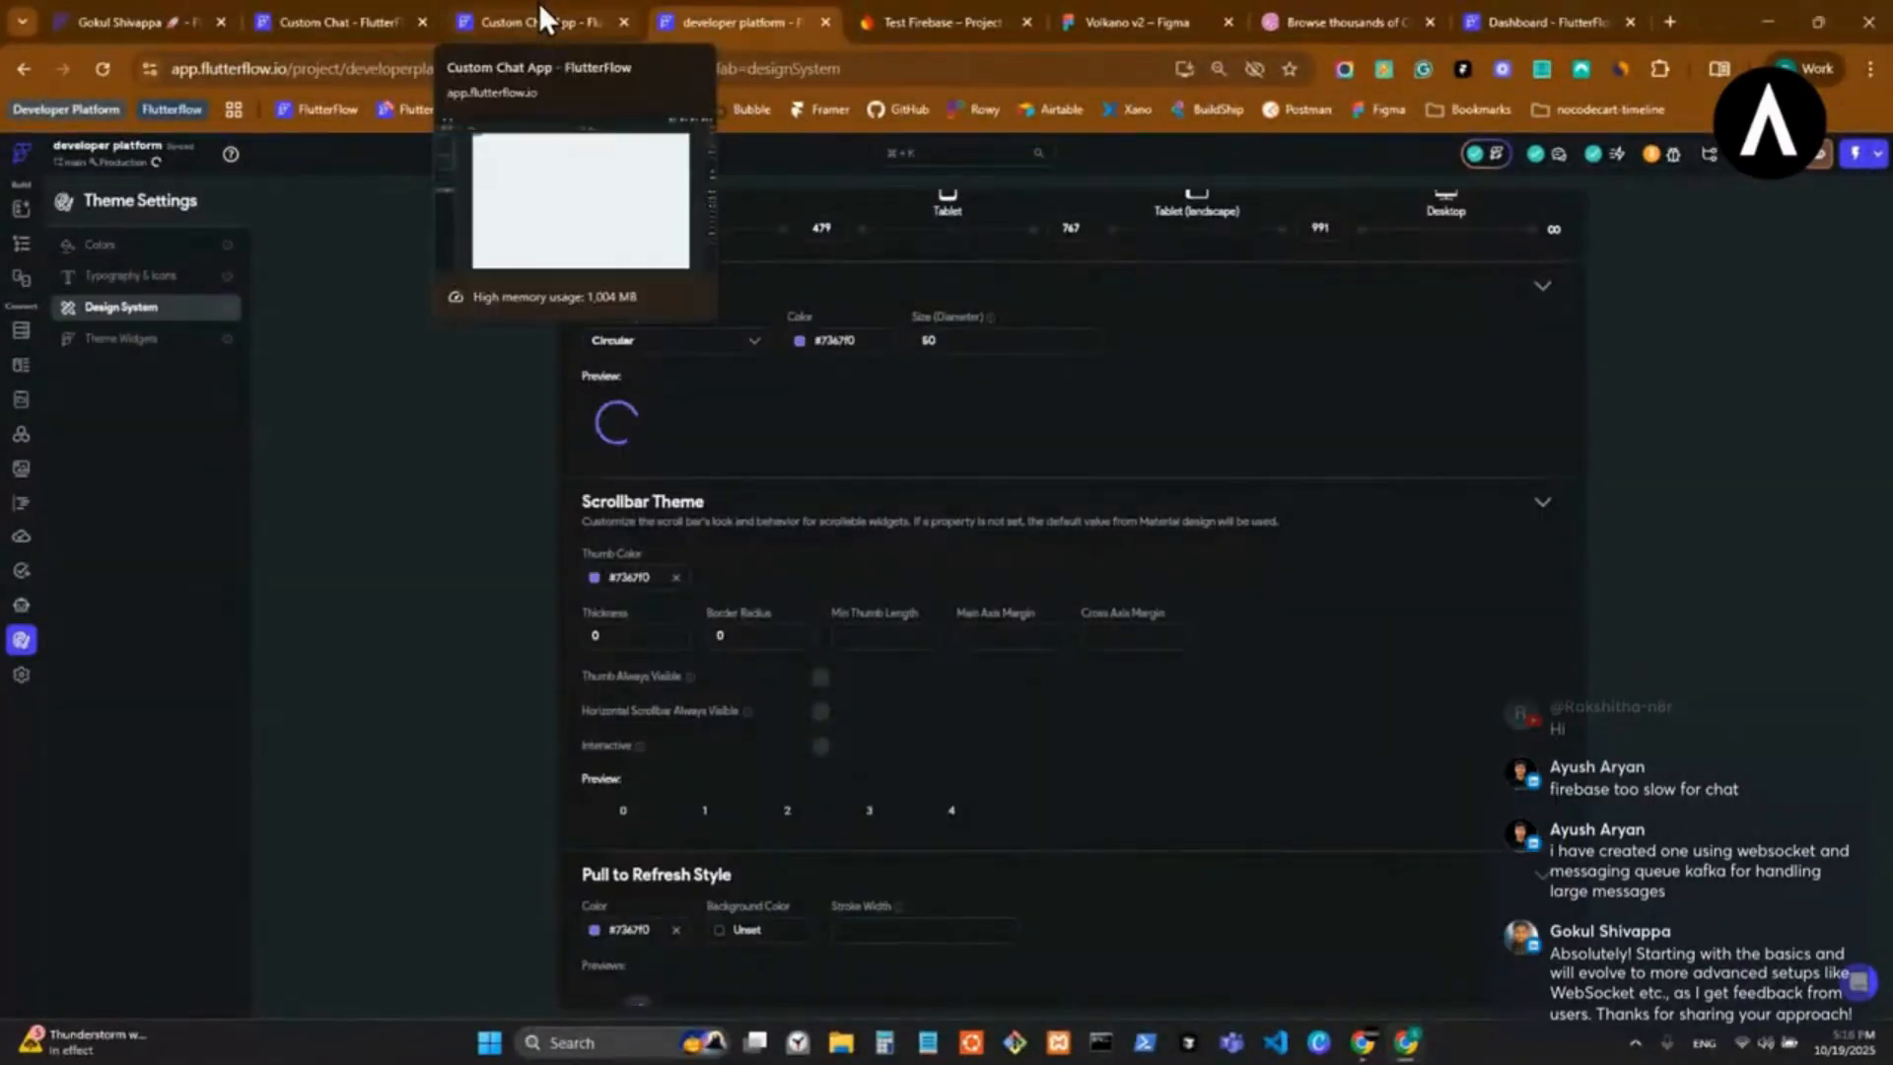
click(539, 6)
click(21, 639)
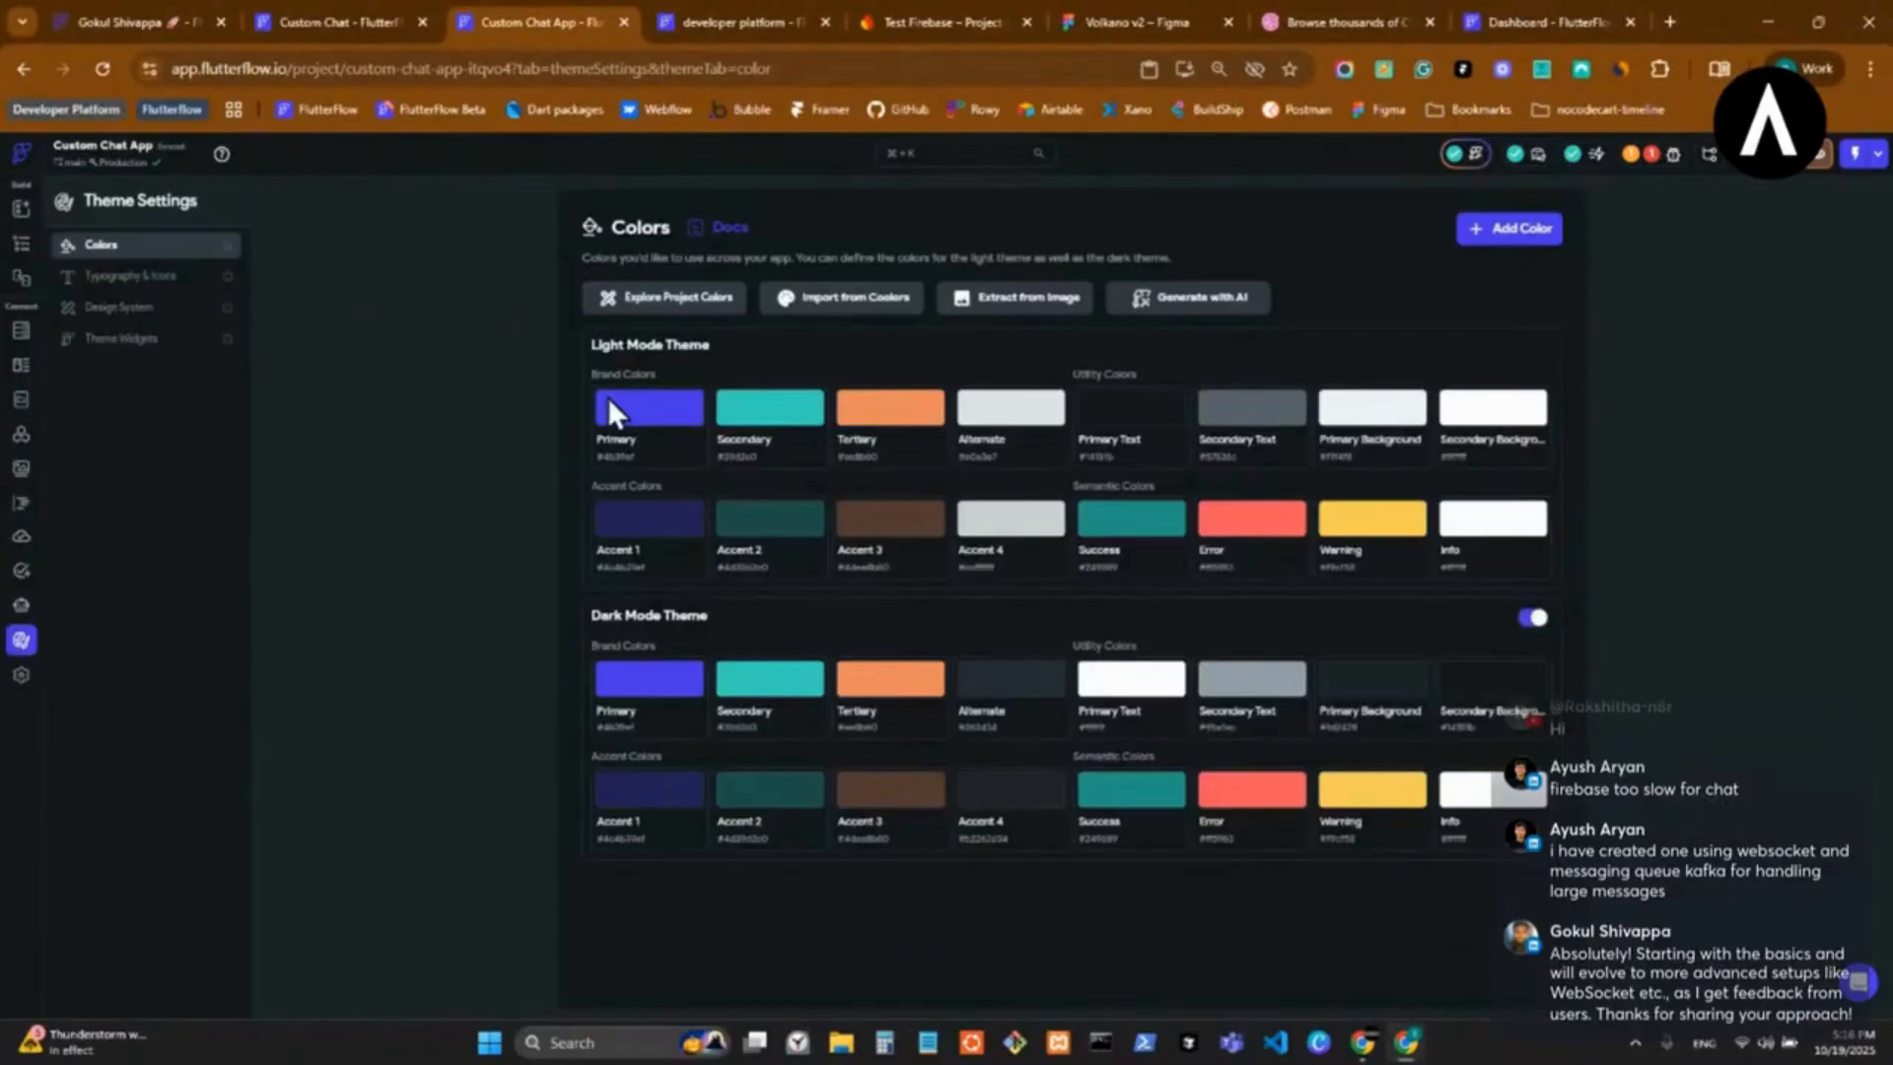
click(712, 18)
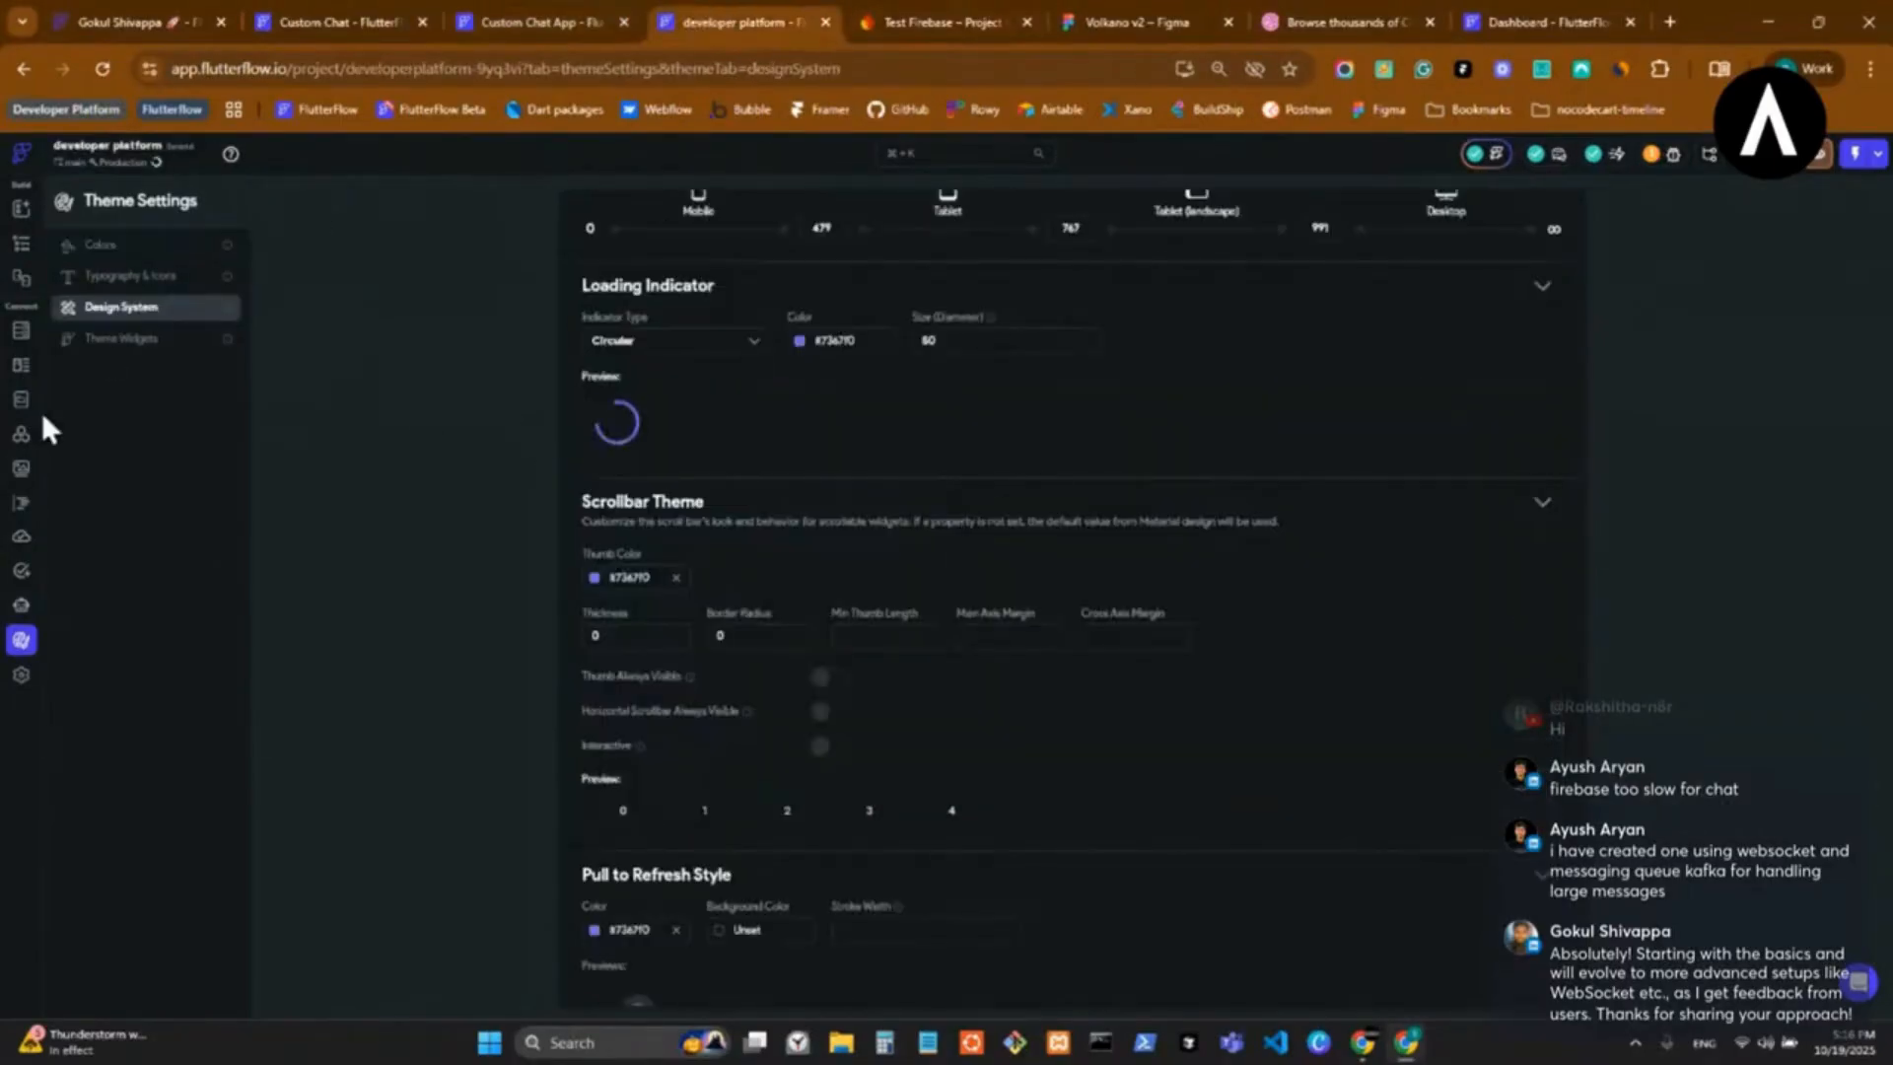
click(153, 249)
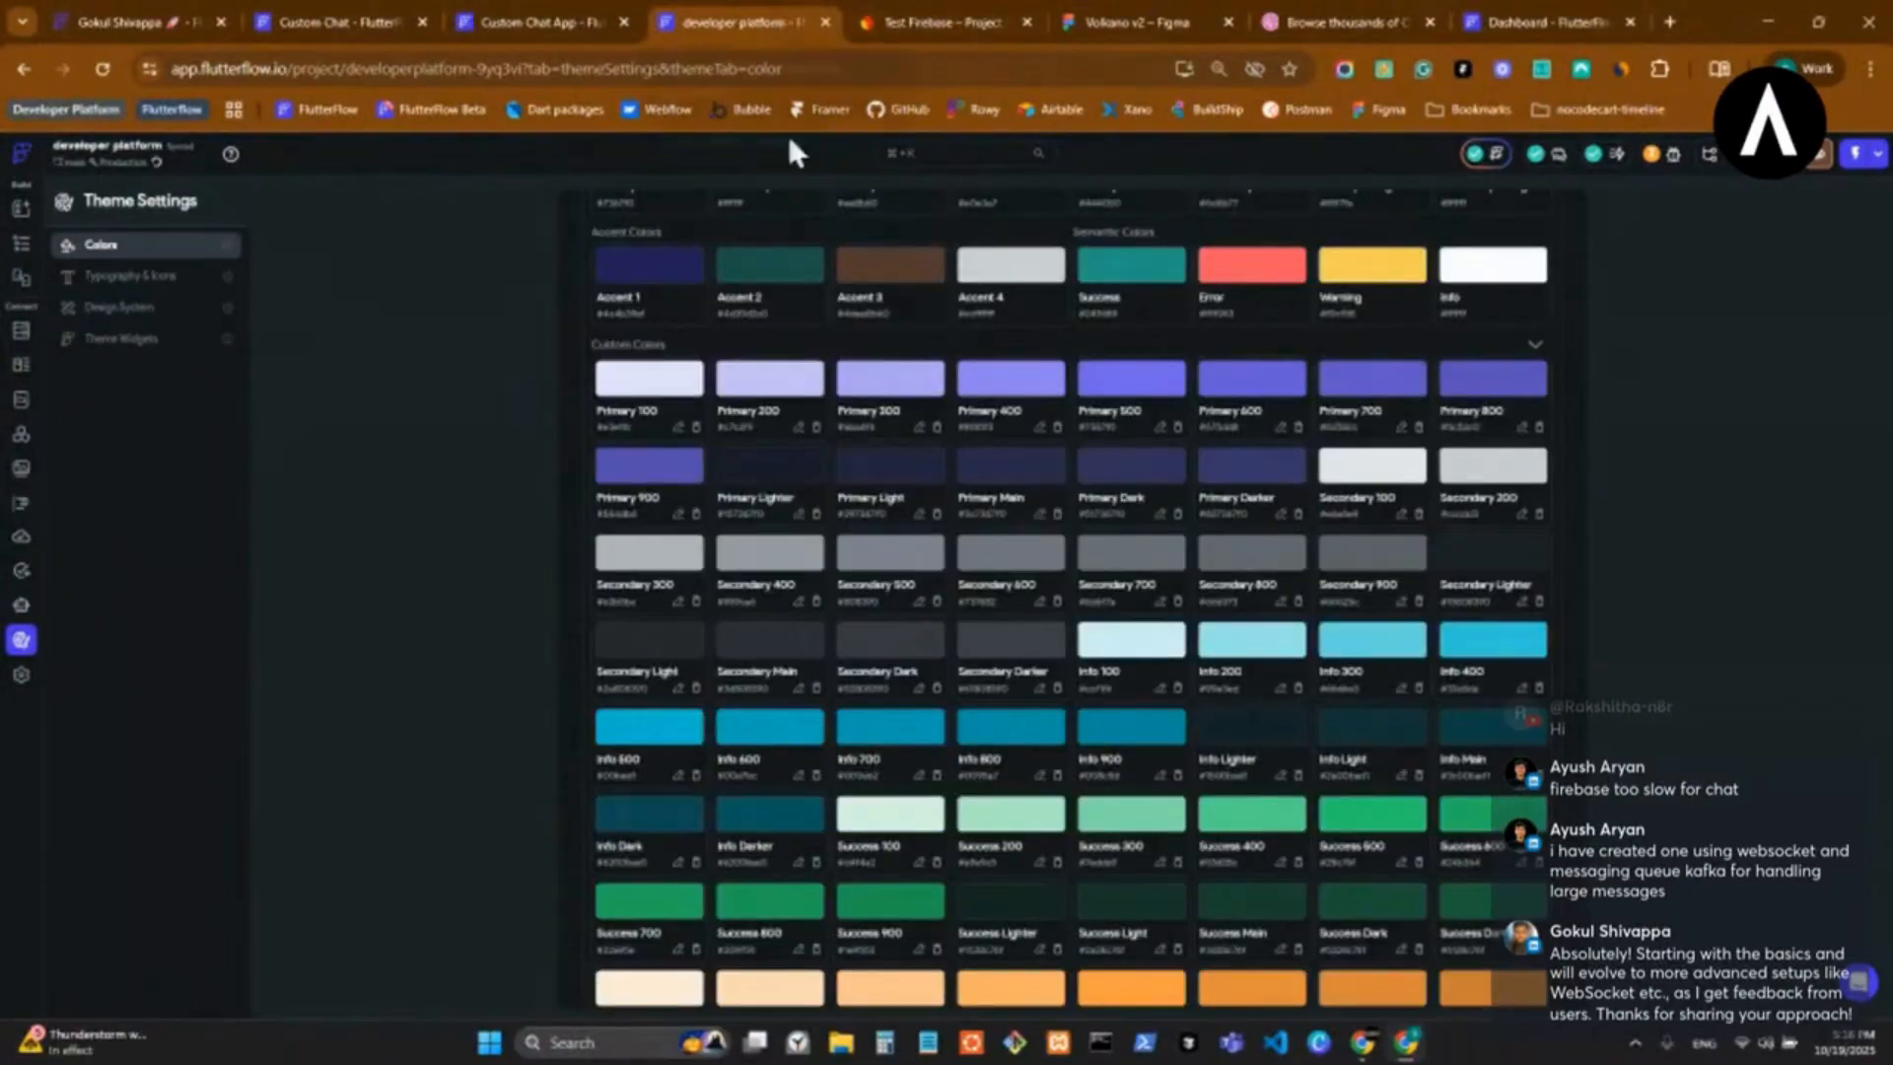
click(541, 12)
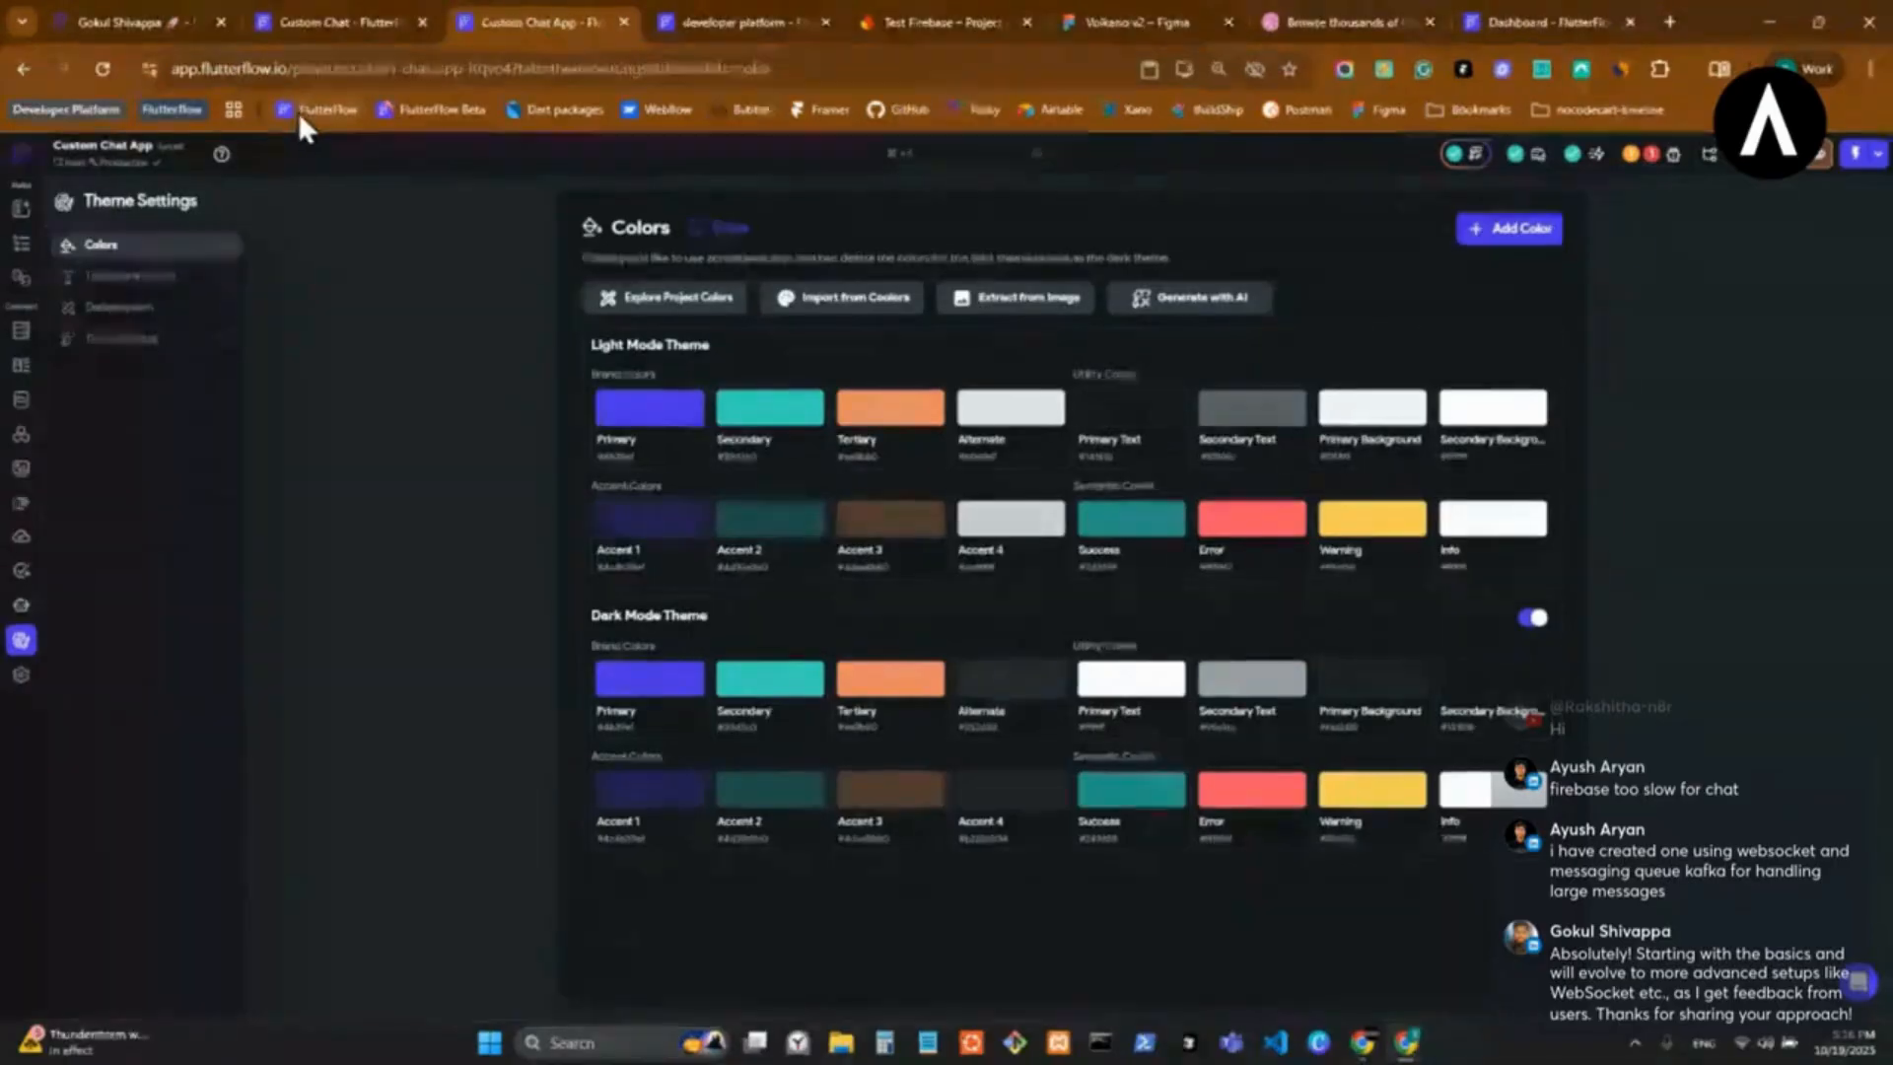
Open the projects dashboard in another new tab and search the projects for "de".
middle_click(298, 110)
click(1566, 18)
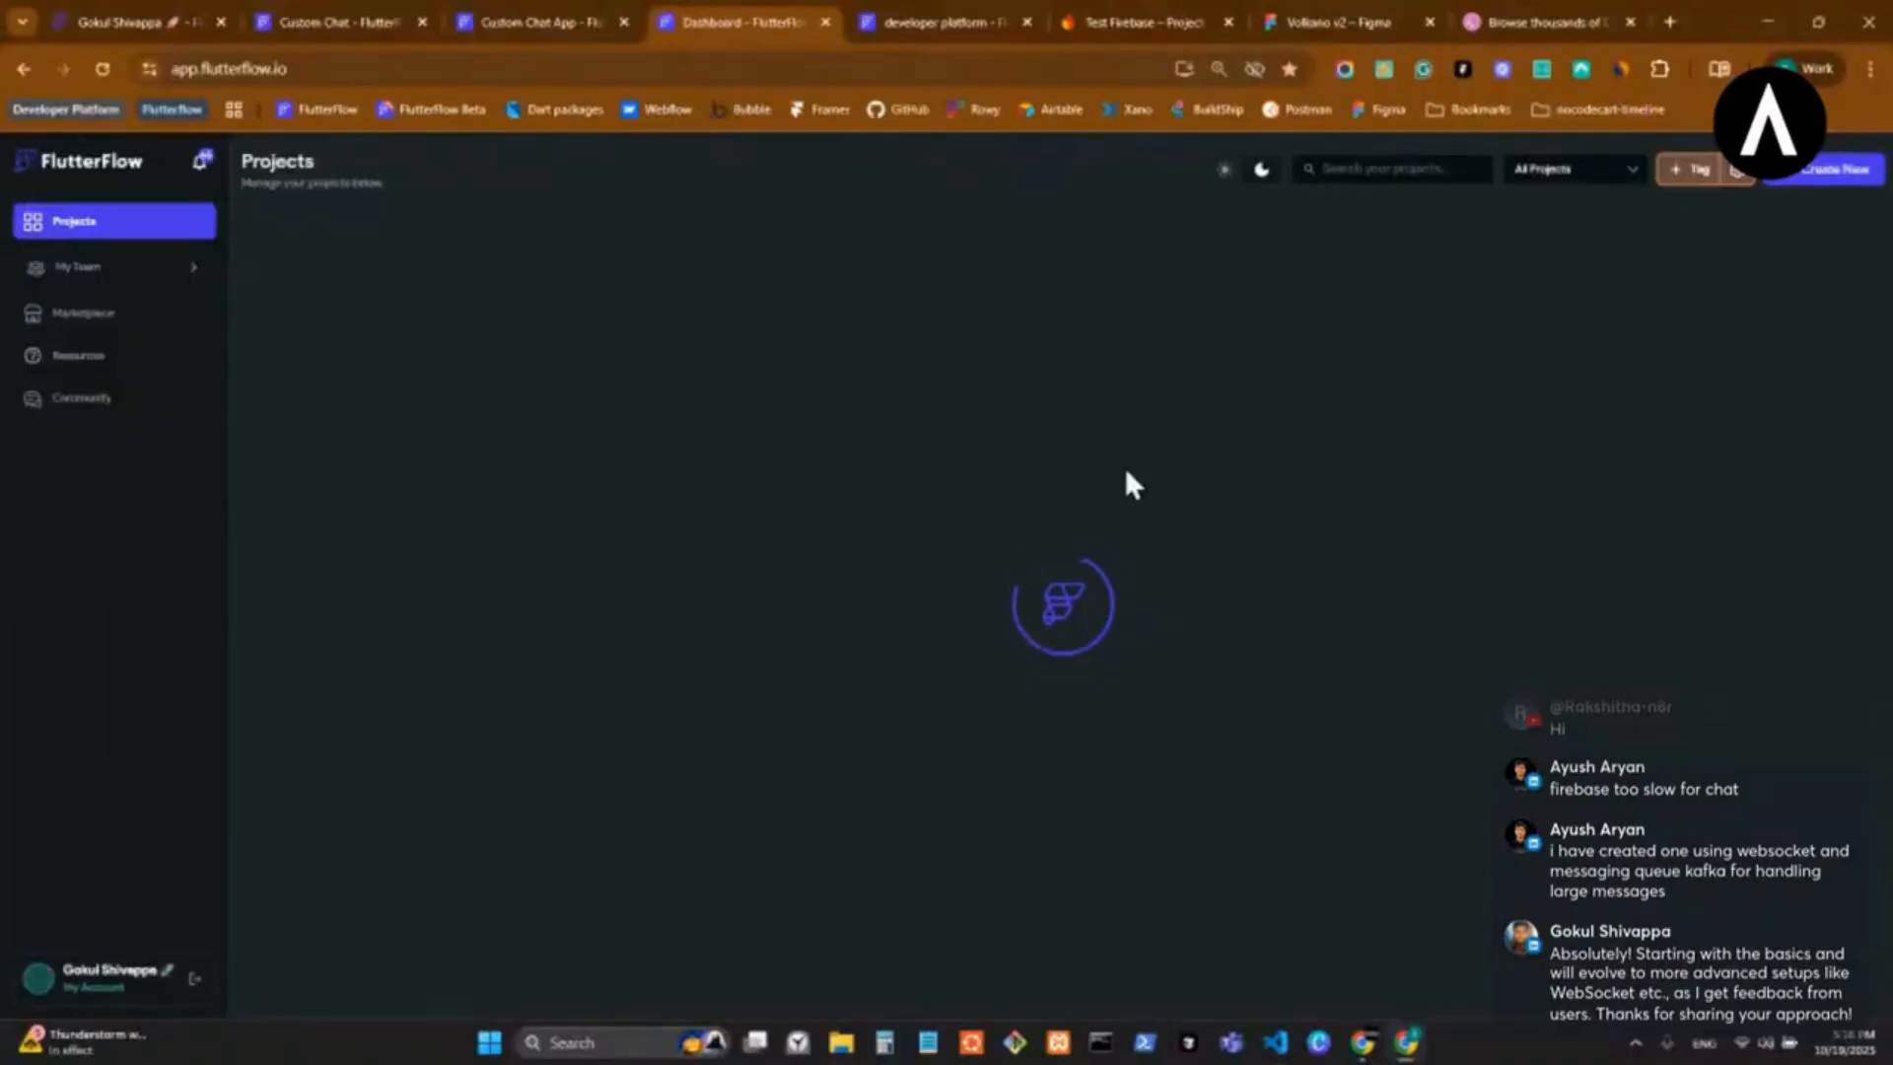
scroll(784, 454, down, 9)
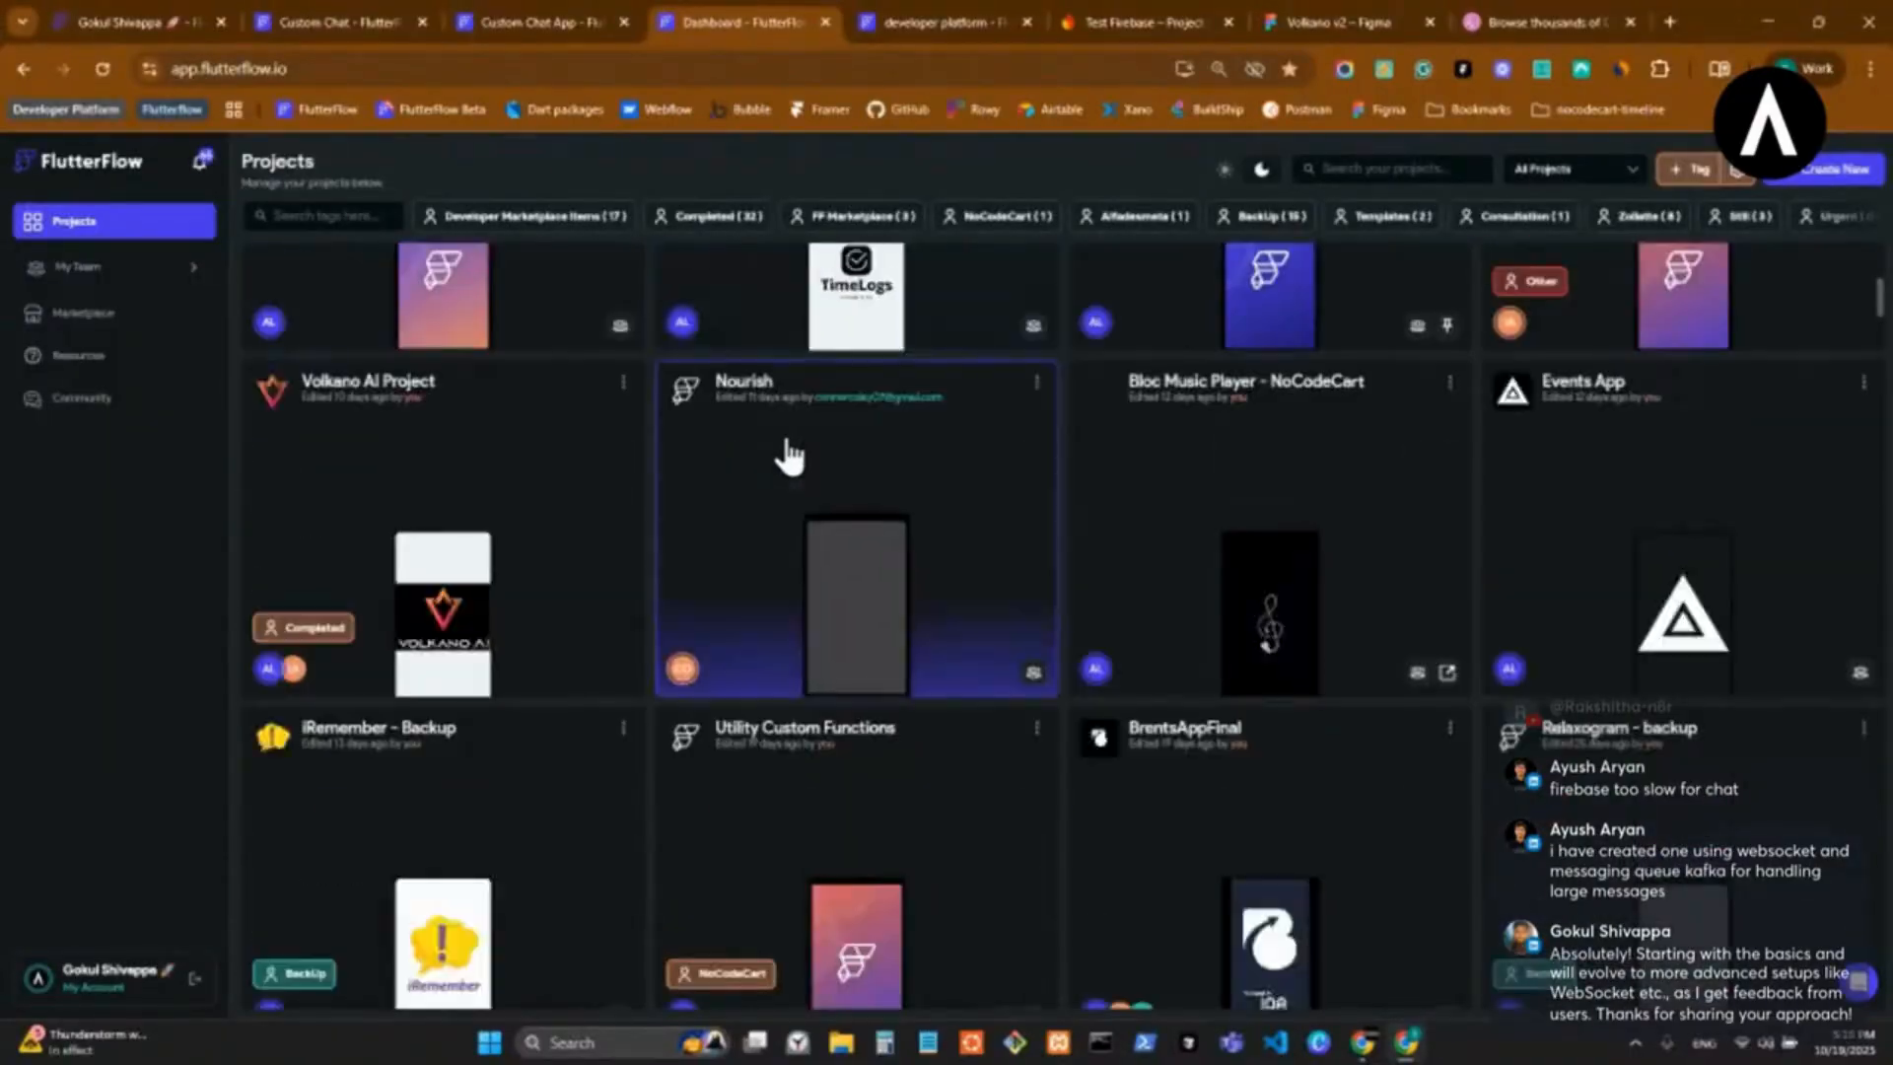
scroll(789, 456, down, 1)
scroll(789, 455, up, 1)
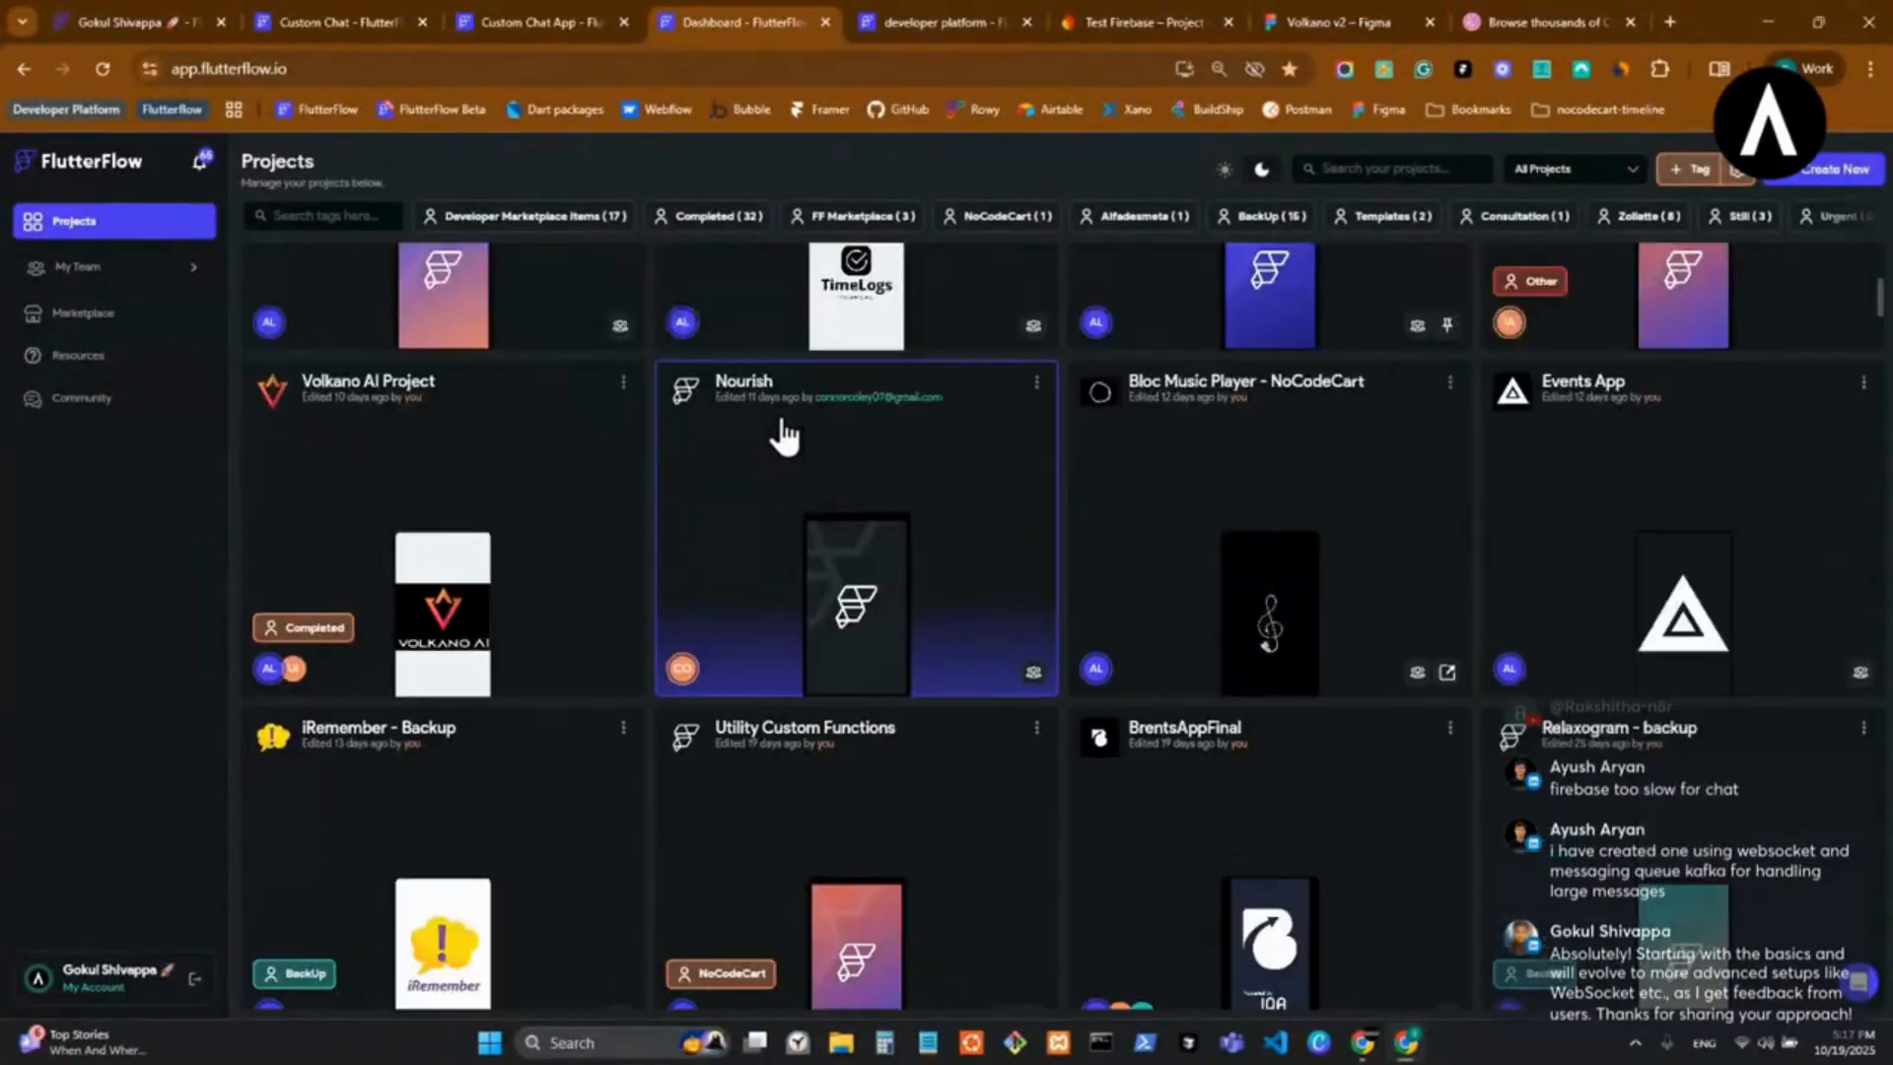
scroll(772, 433, down, 5)
scroll(778, 427, up, 12)
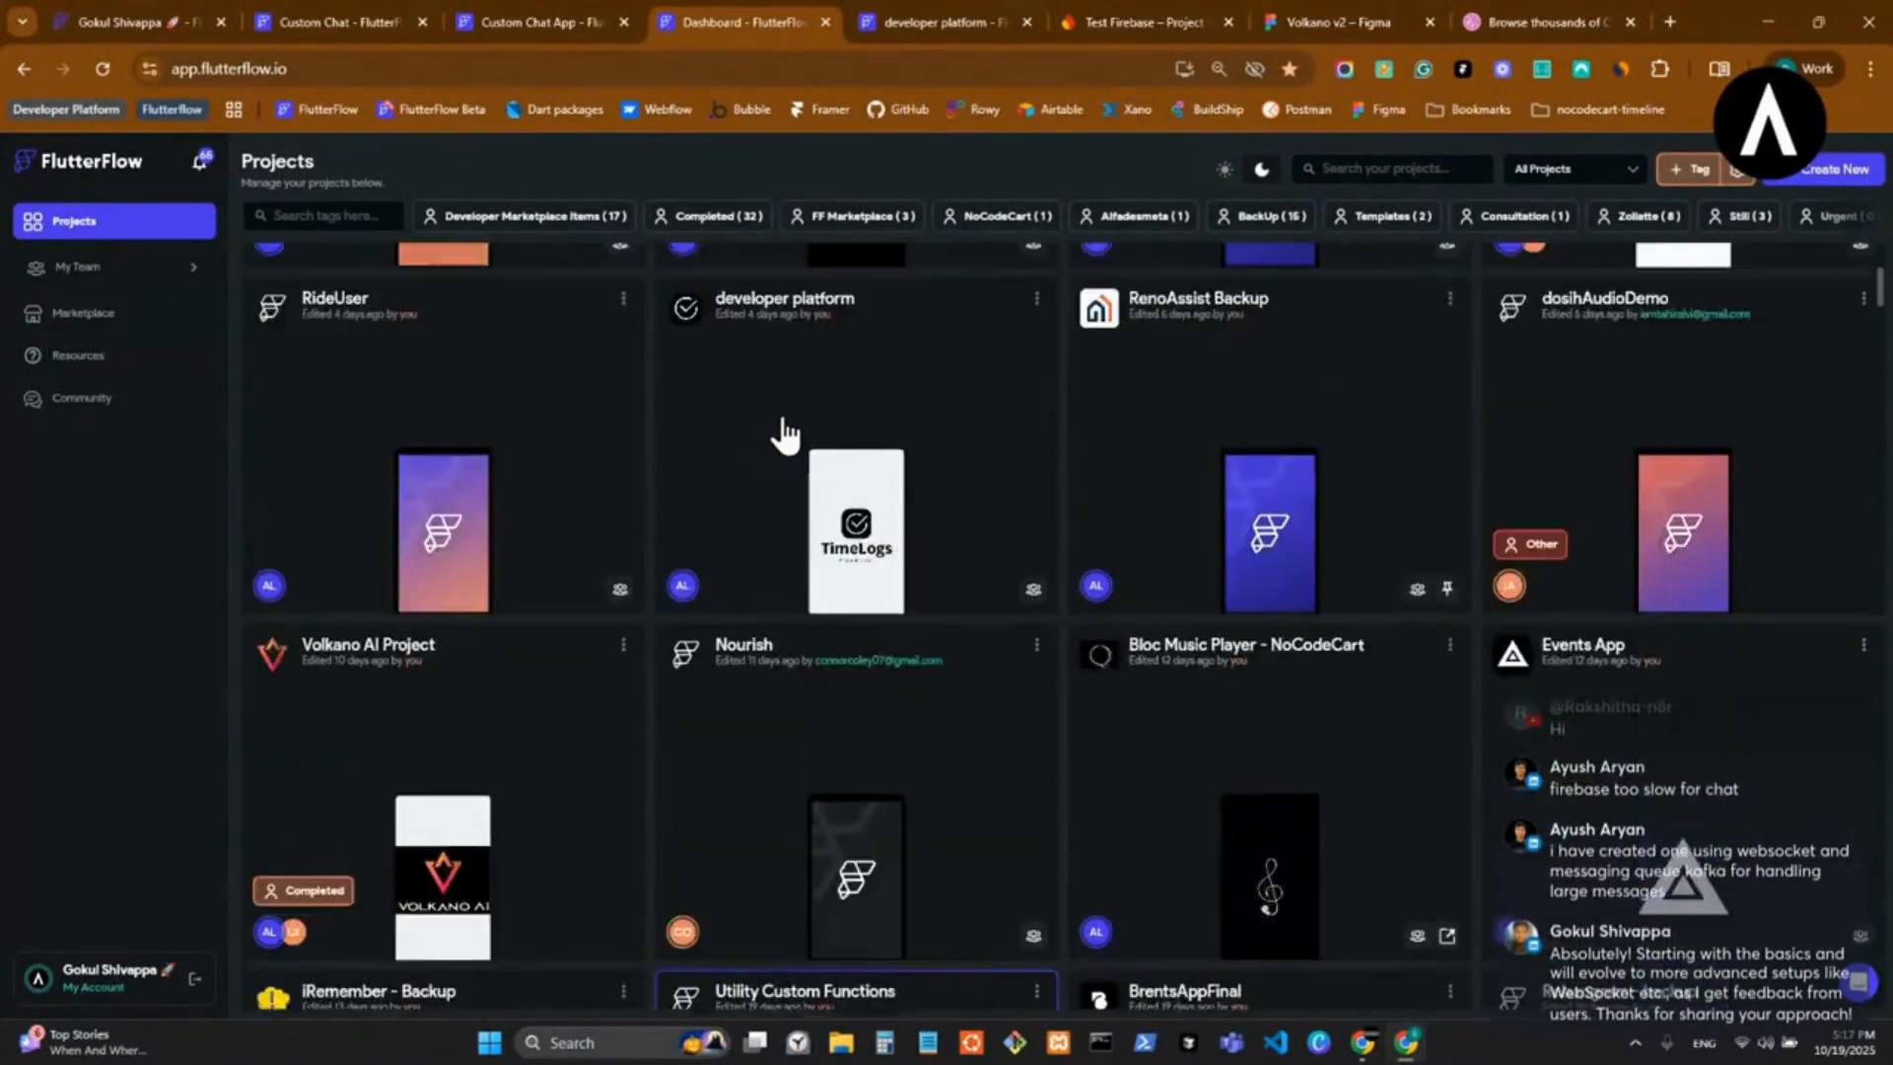
click(1400, 167)
text(de)
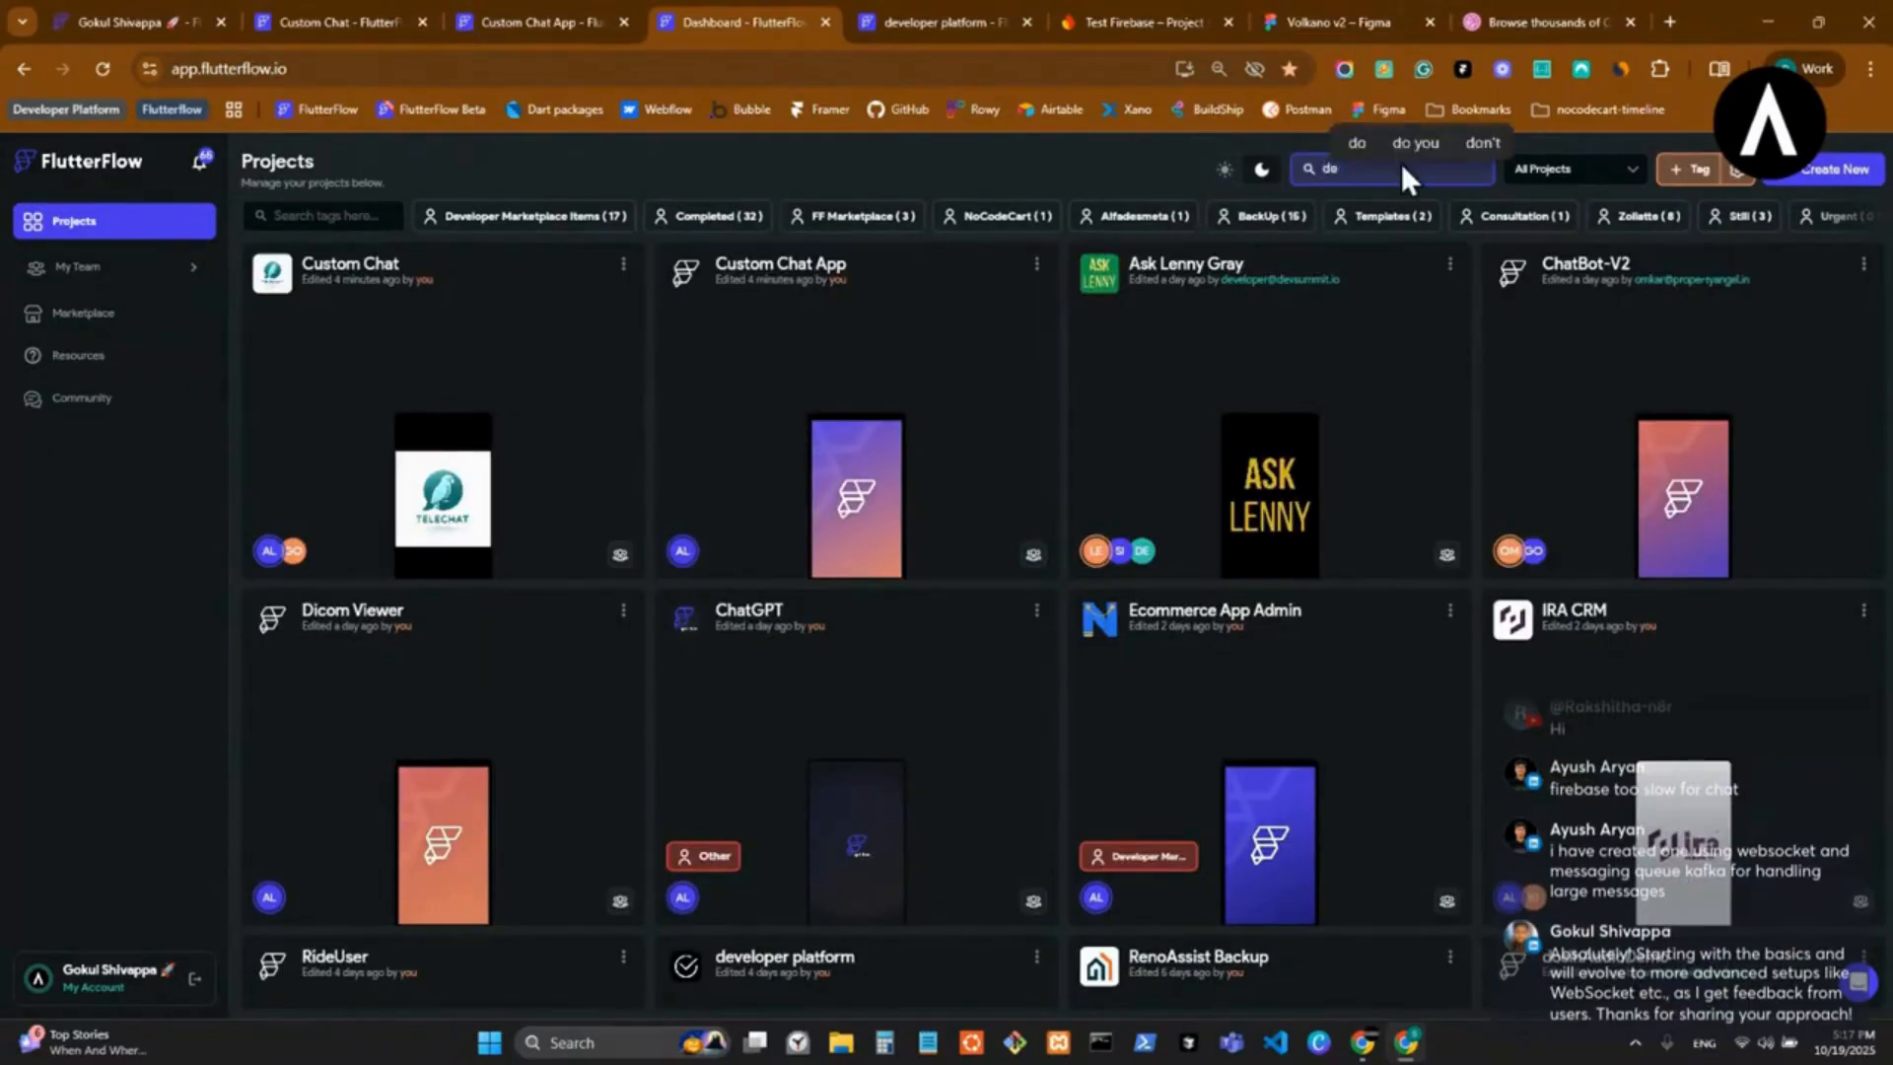
Duplicate the developer platform project under the name Custom Chat App, copying the name from the existing project's app details.
click(1862, 264)
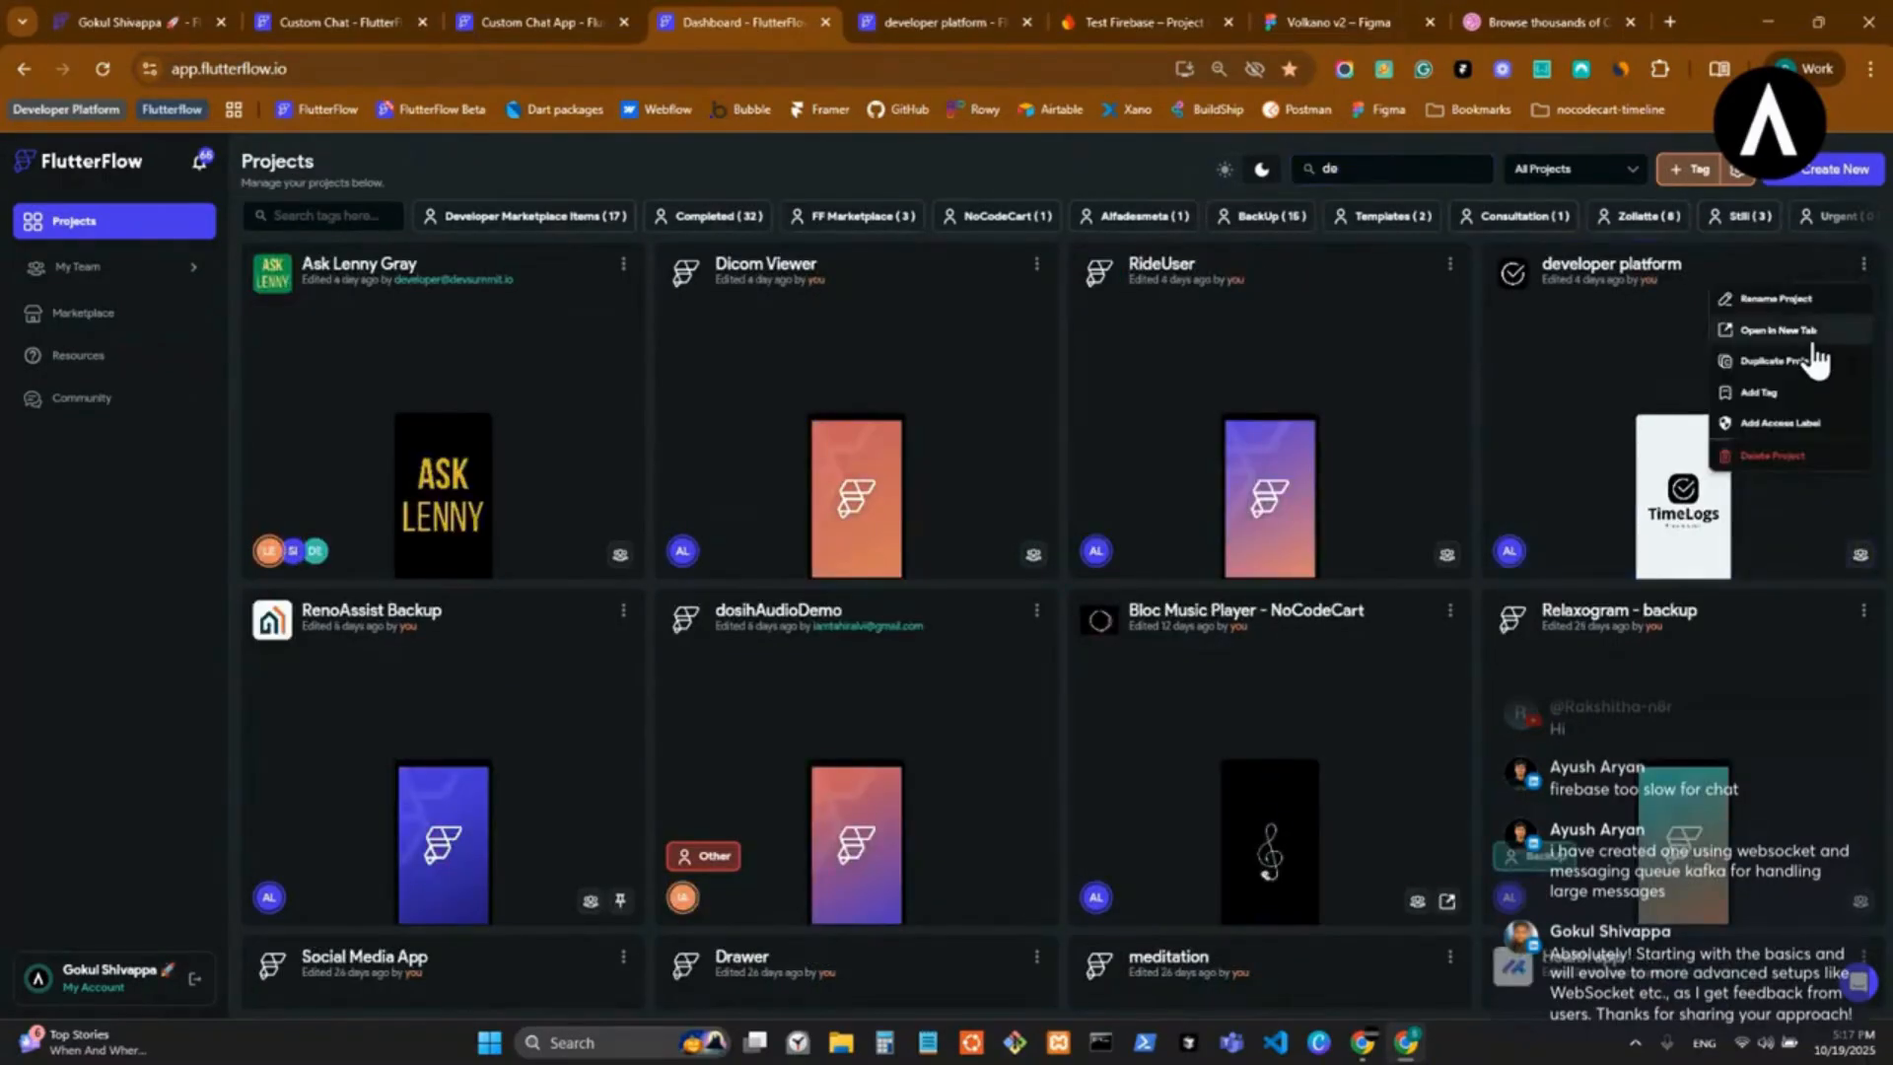
click(1805, 372)
key(super+v)
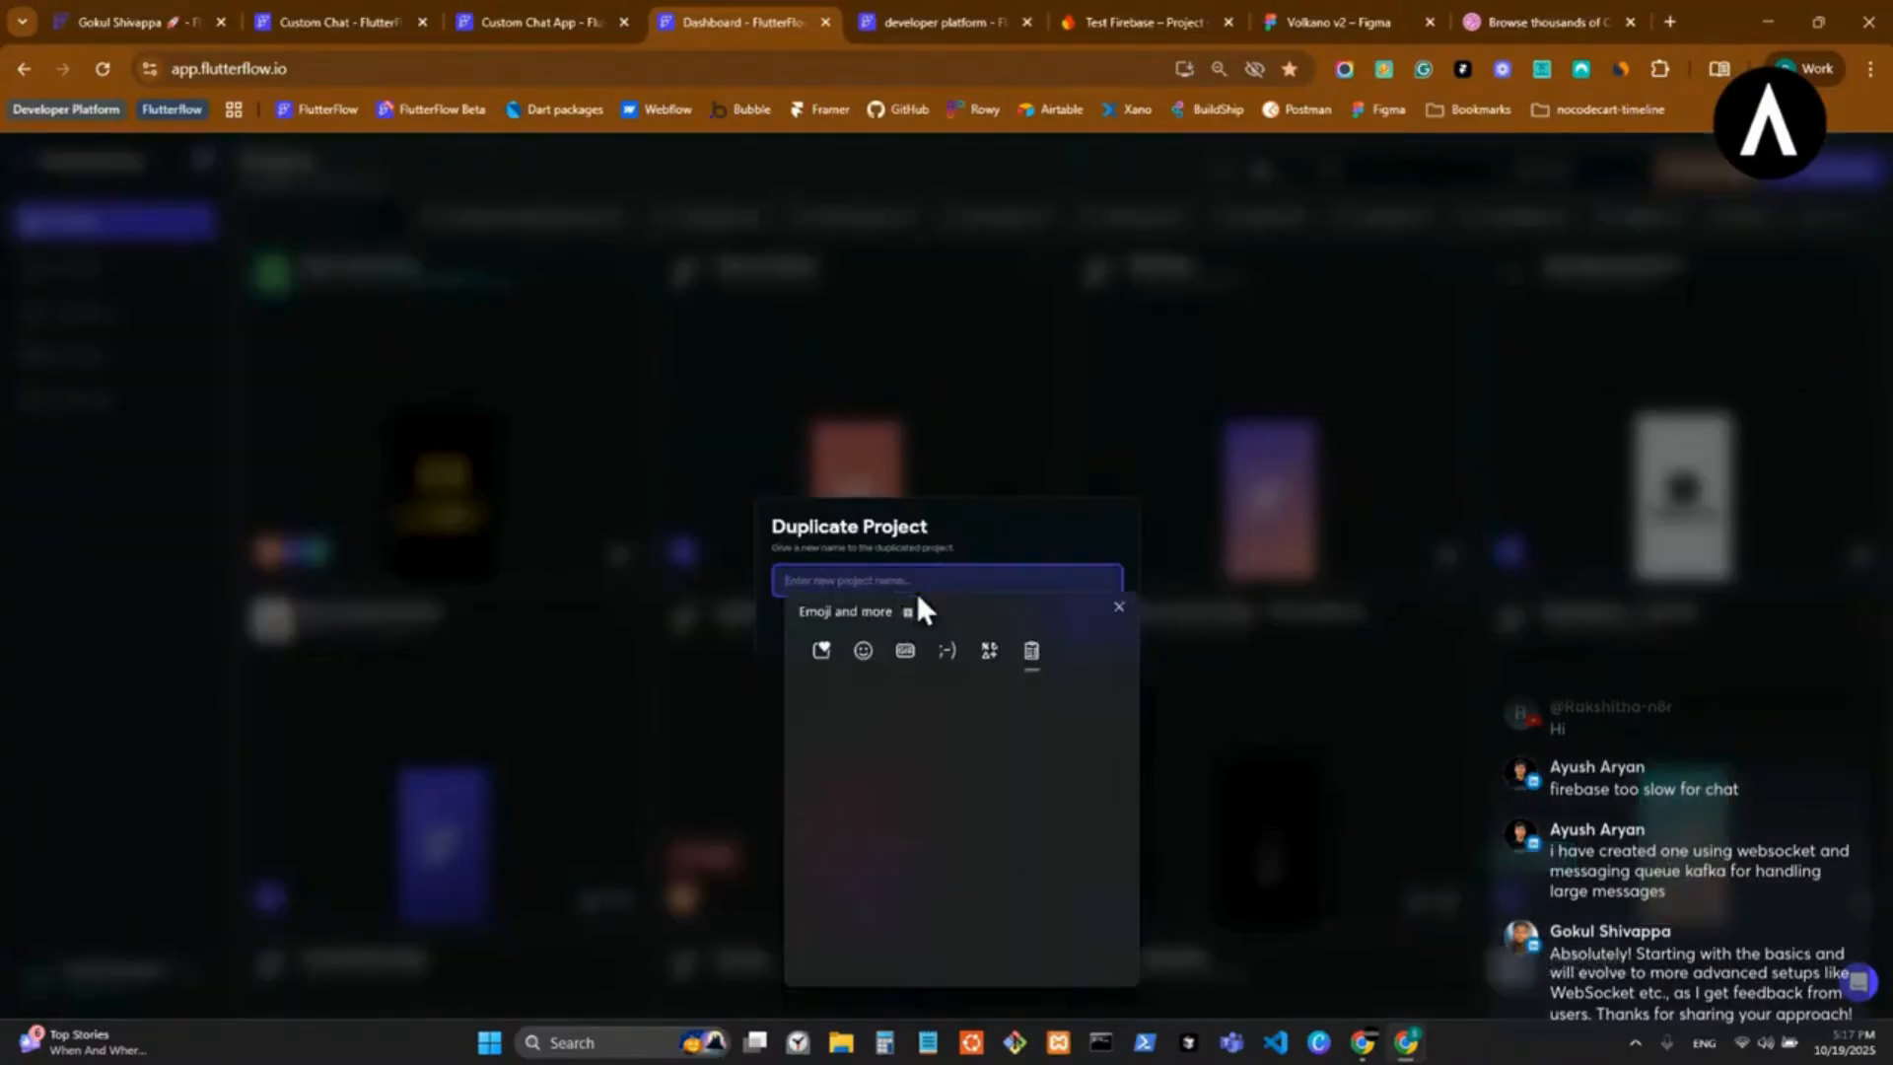
key(Escape)
click(404, 20)
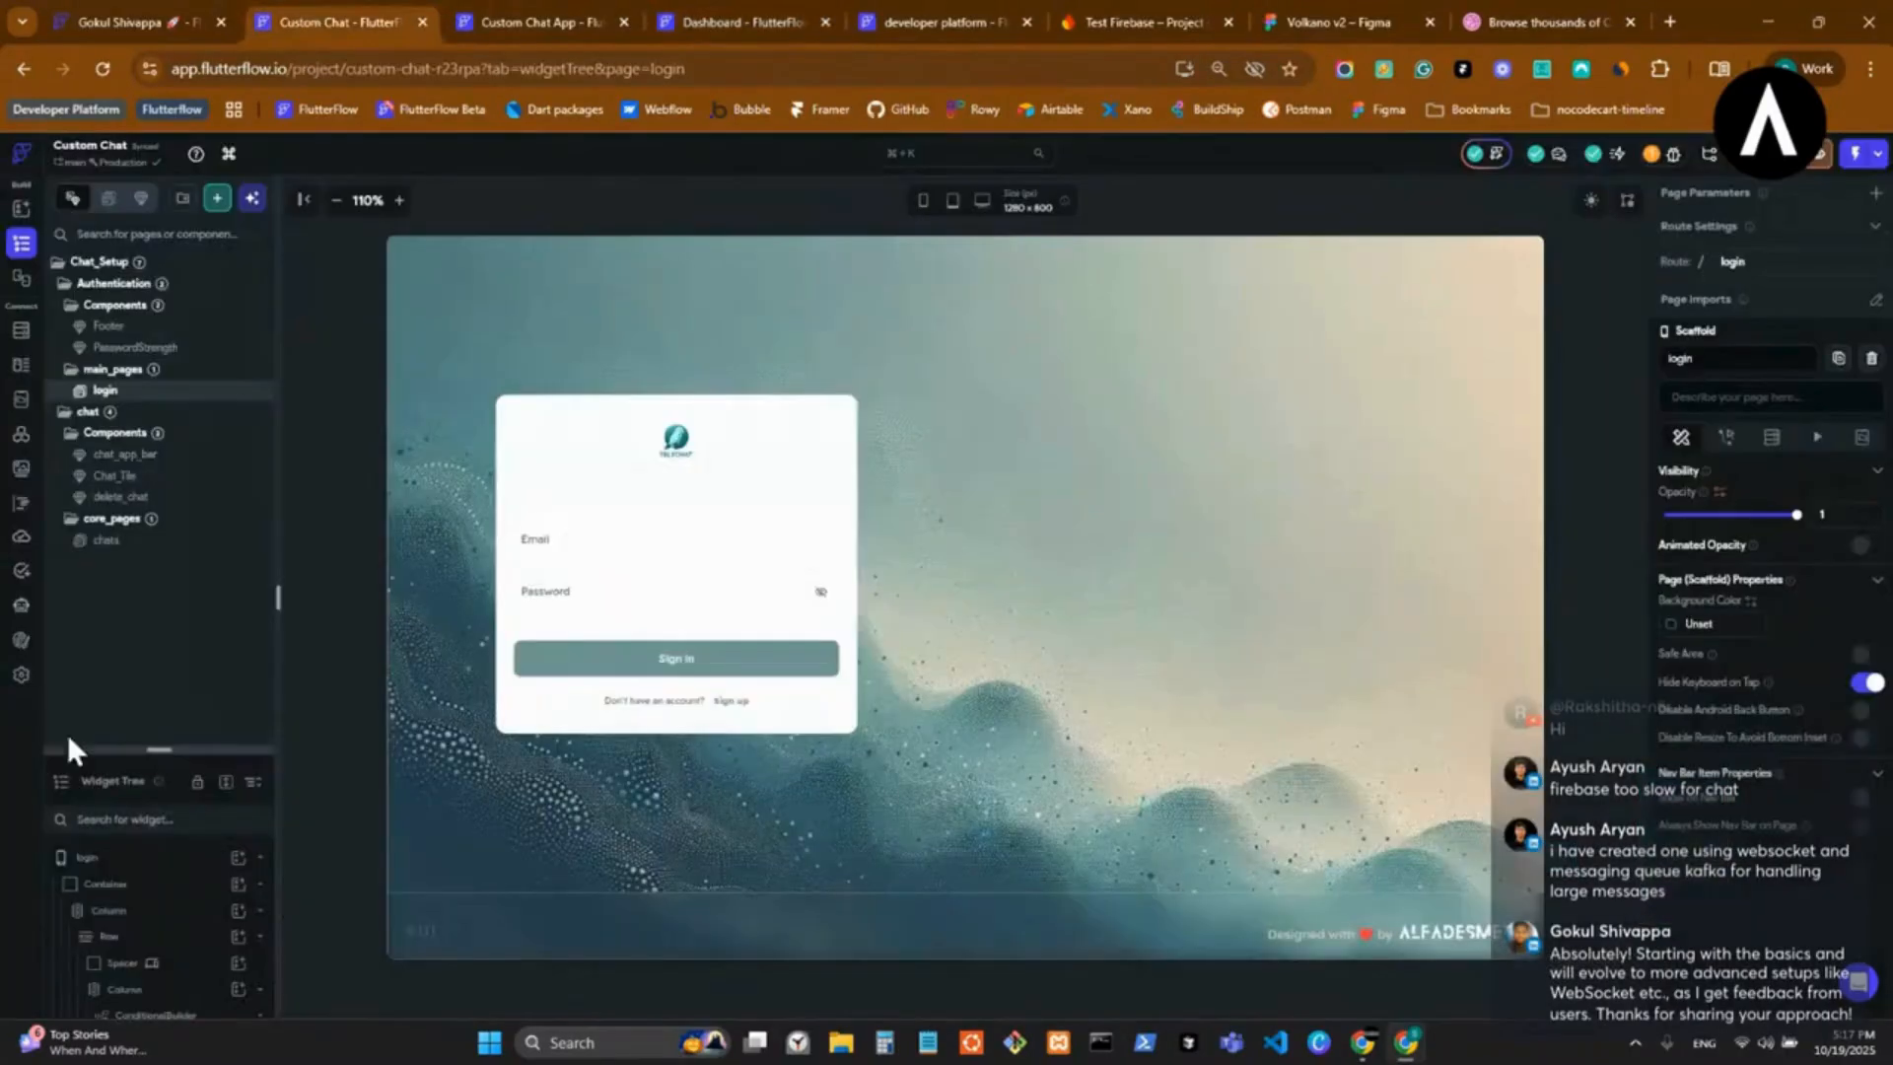
click(470, 18)
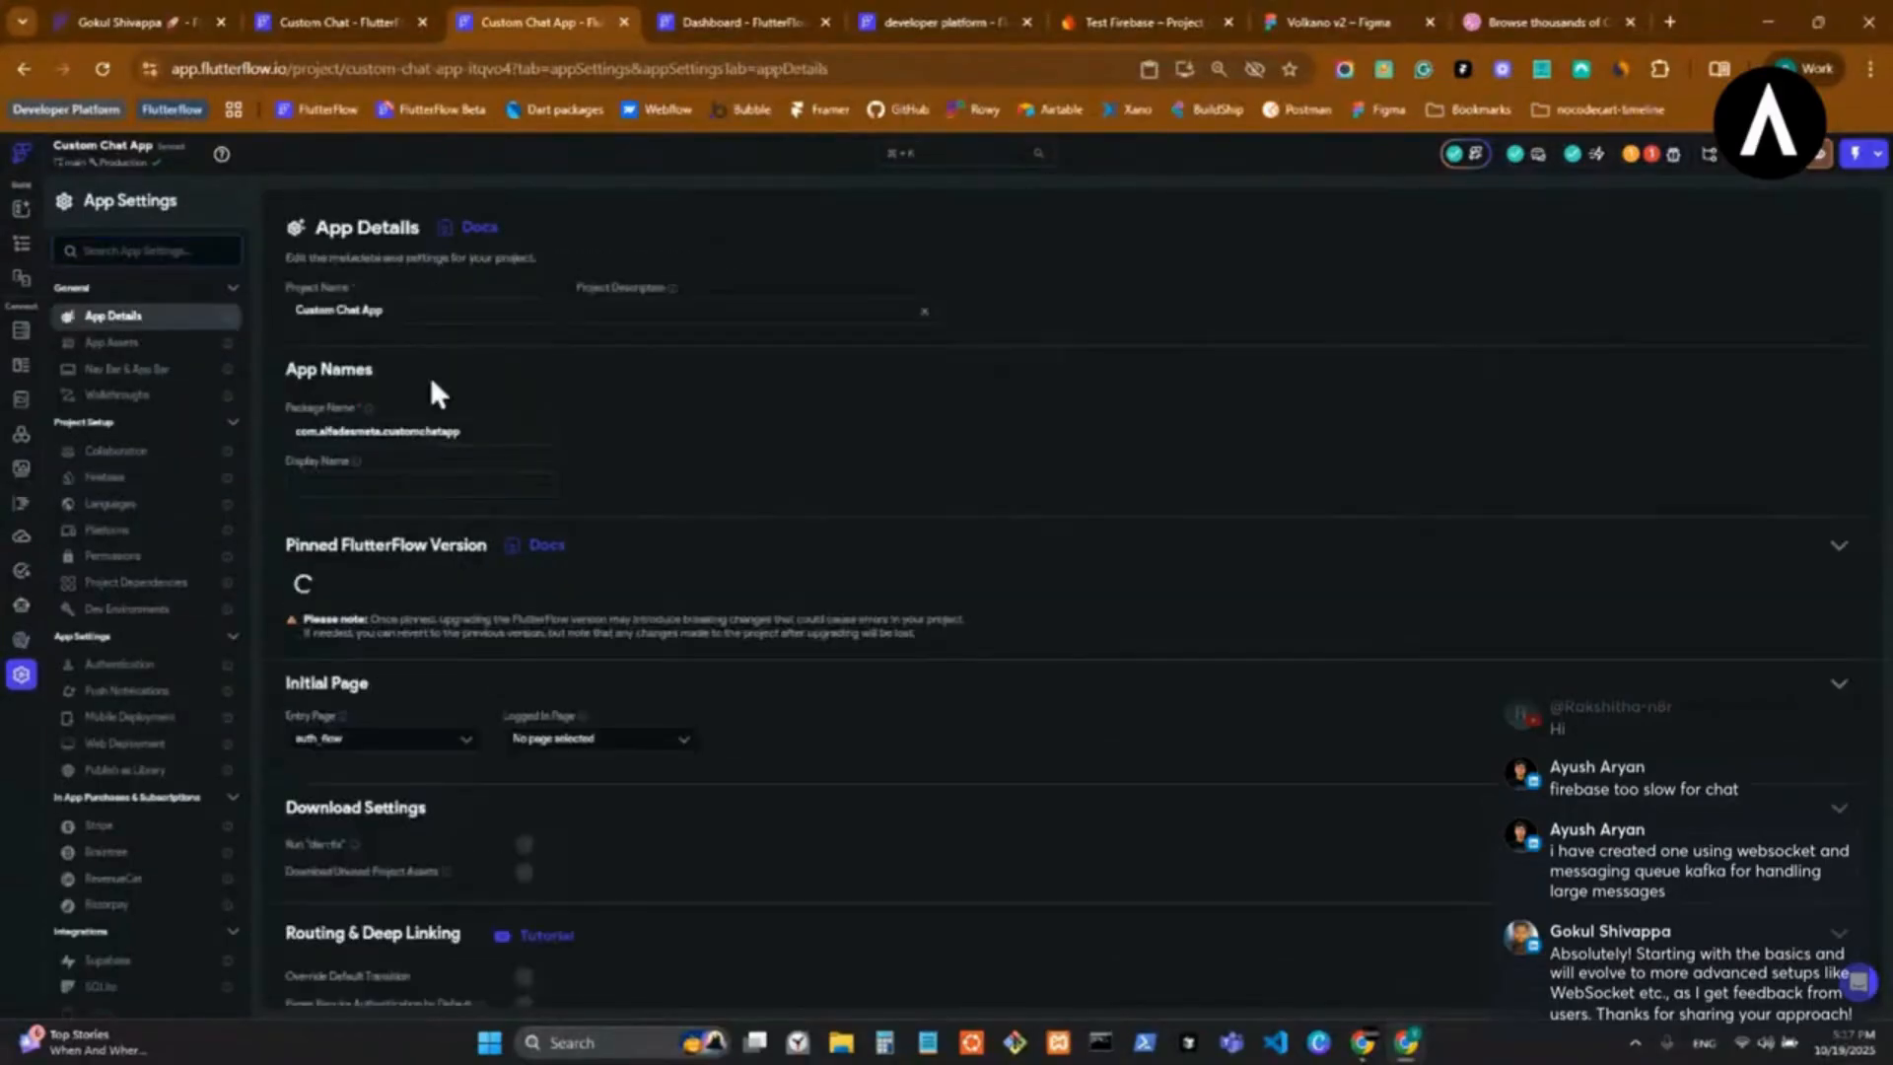
drag(395, 312, 217, 311)
key(ctrl+c)
click(741, 22)
key(ctrl+v)
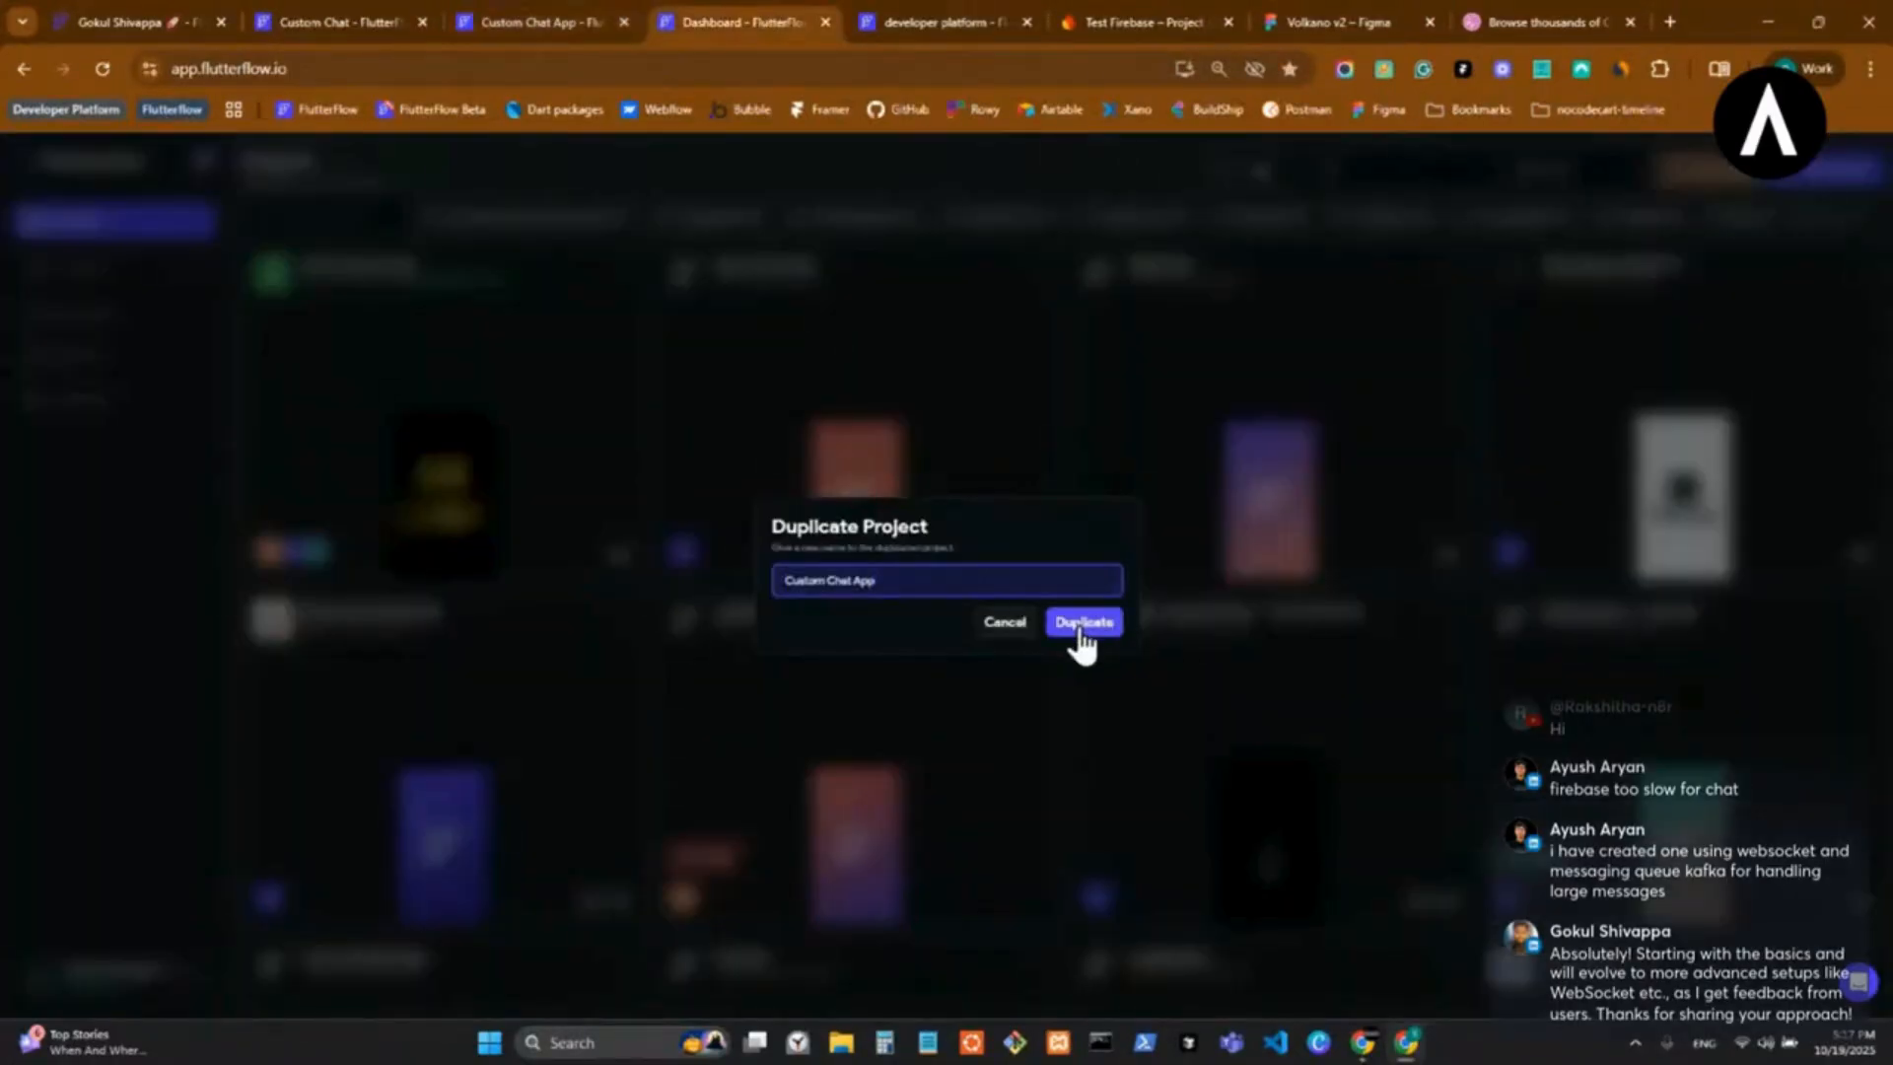
click(1081, 631)
Return to the projects dashboard from the Custom Chat App settings and delete the first listed Custom Chat App project, confirming with its name.
click(489, 14)
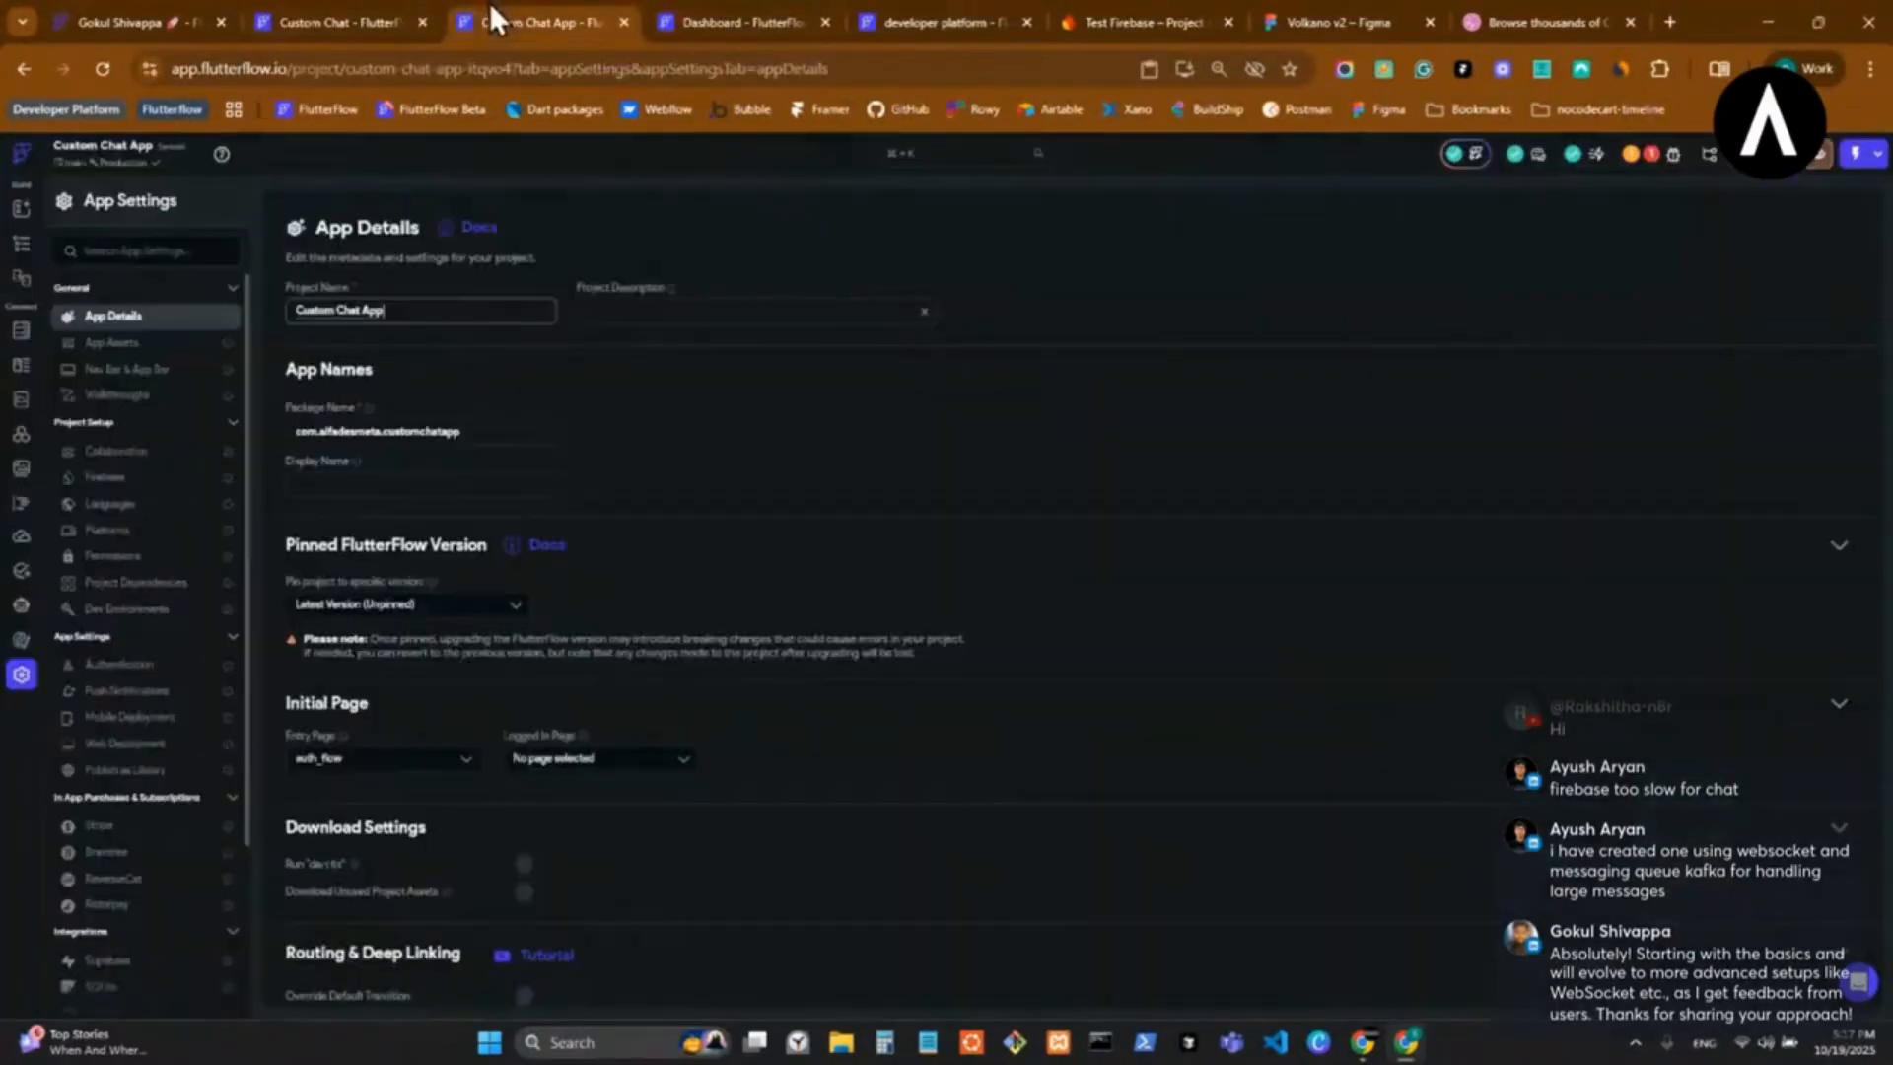
click(20, 148)
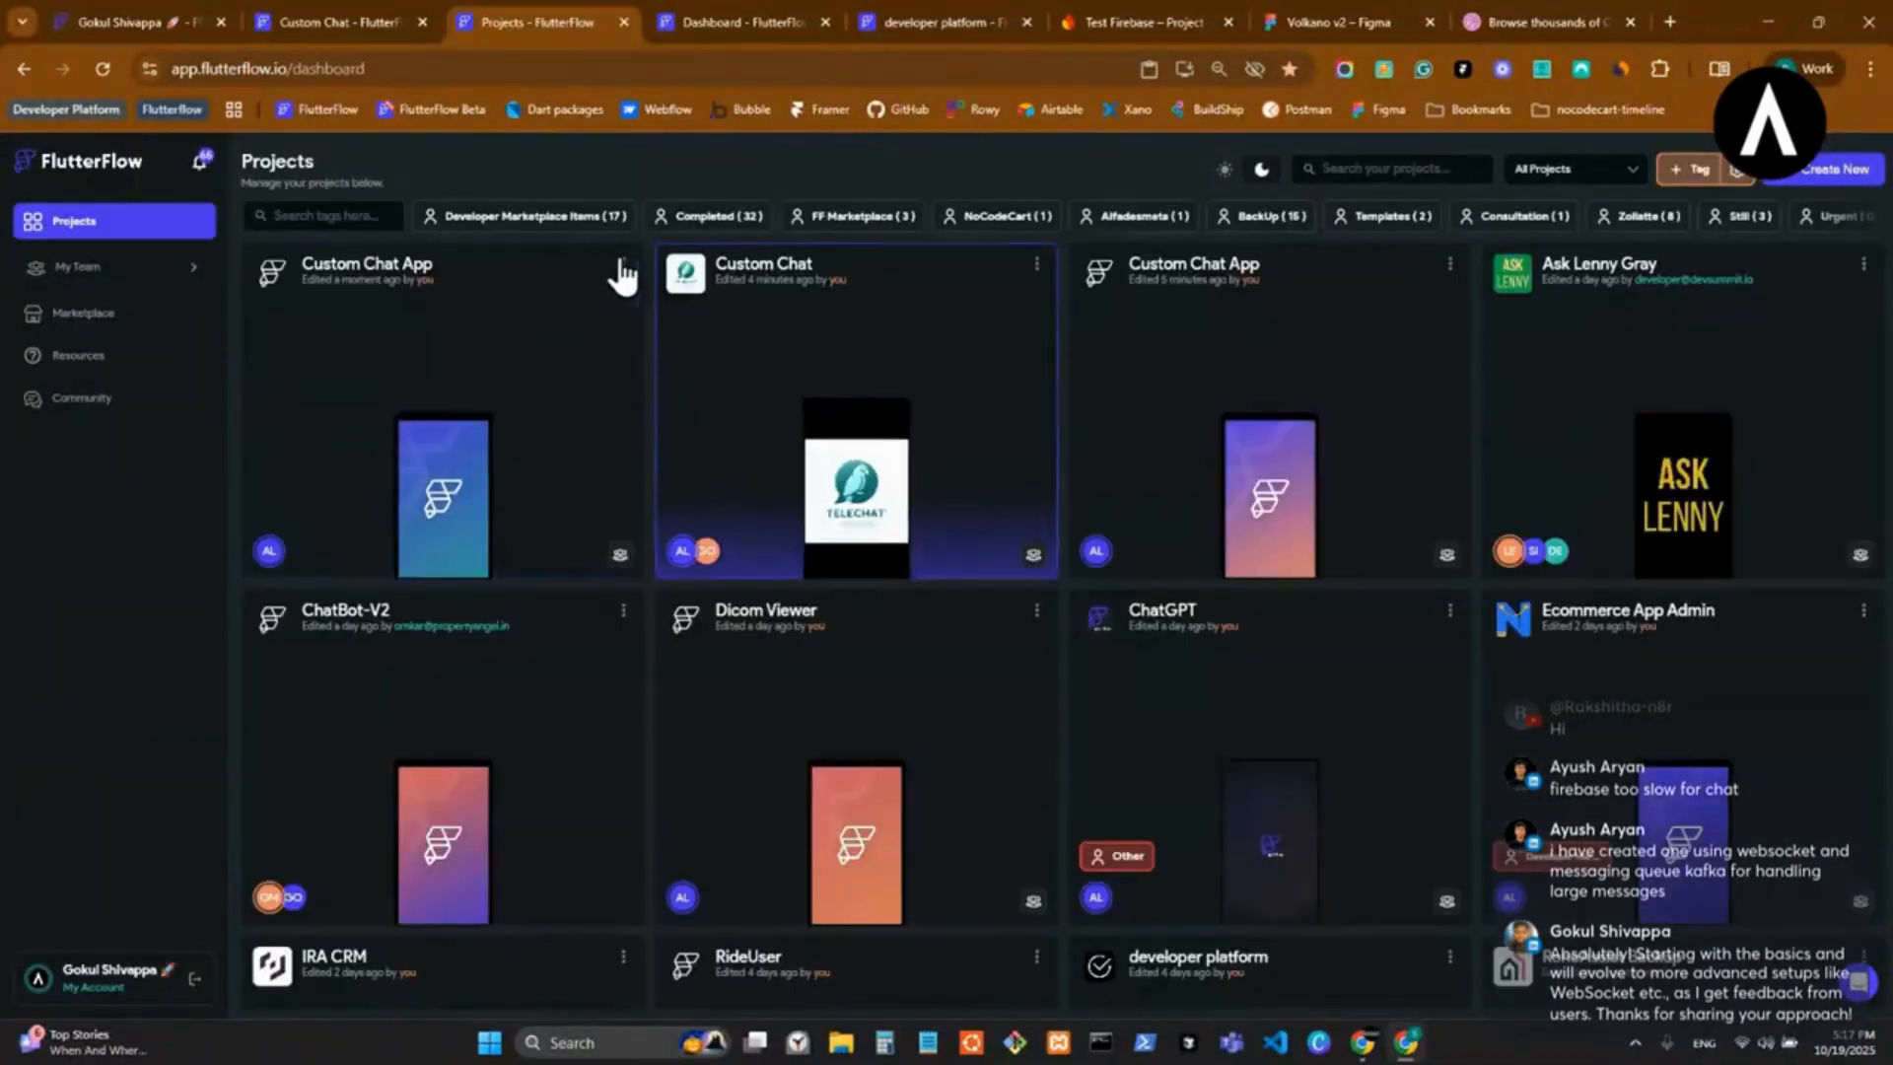
click(623, 265)
click(532, 452)
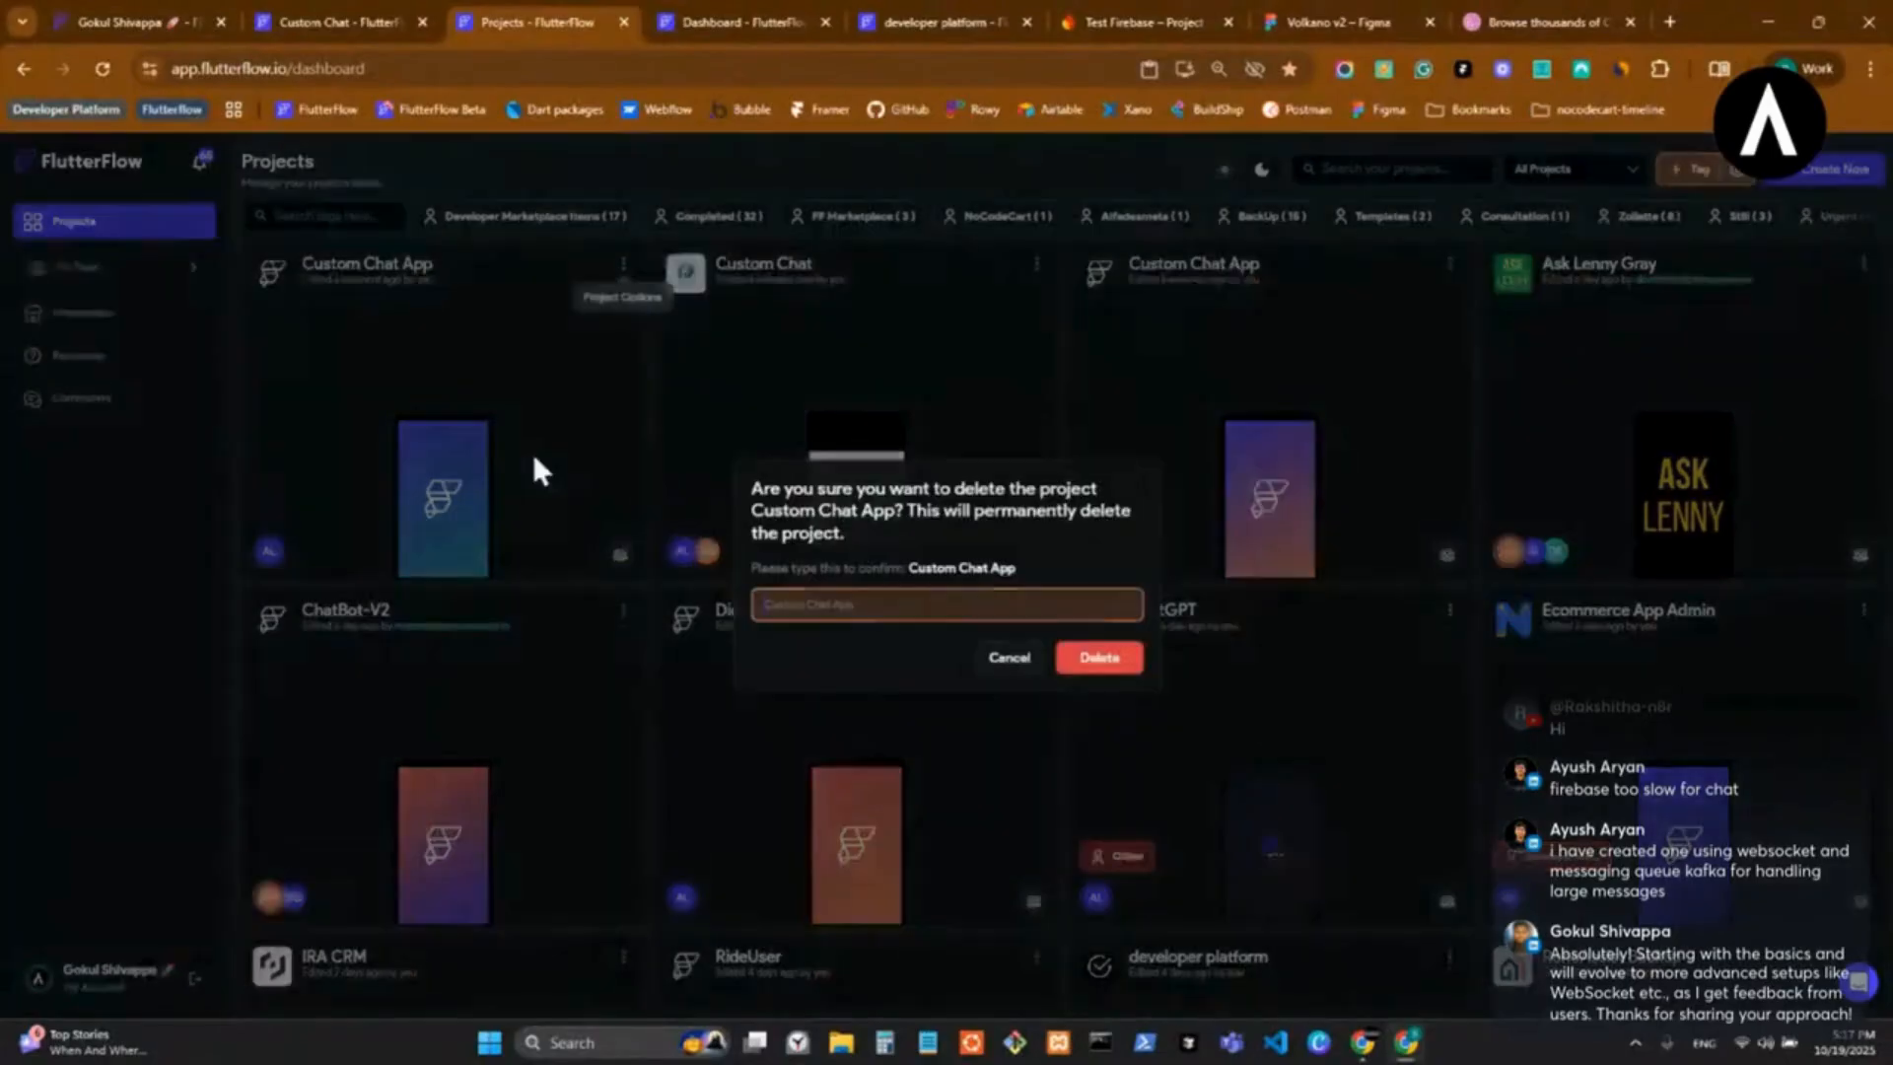
click(862, 605)
text(Custom Chat App)
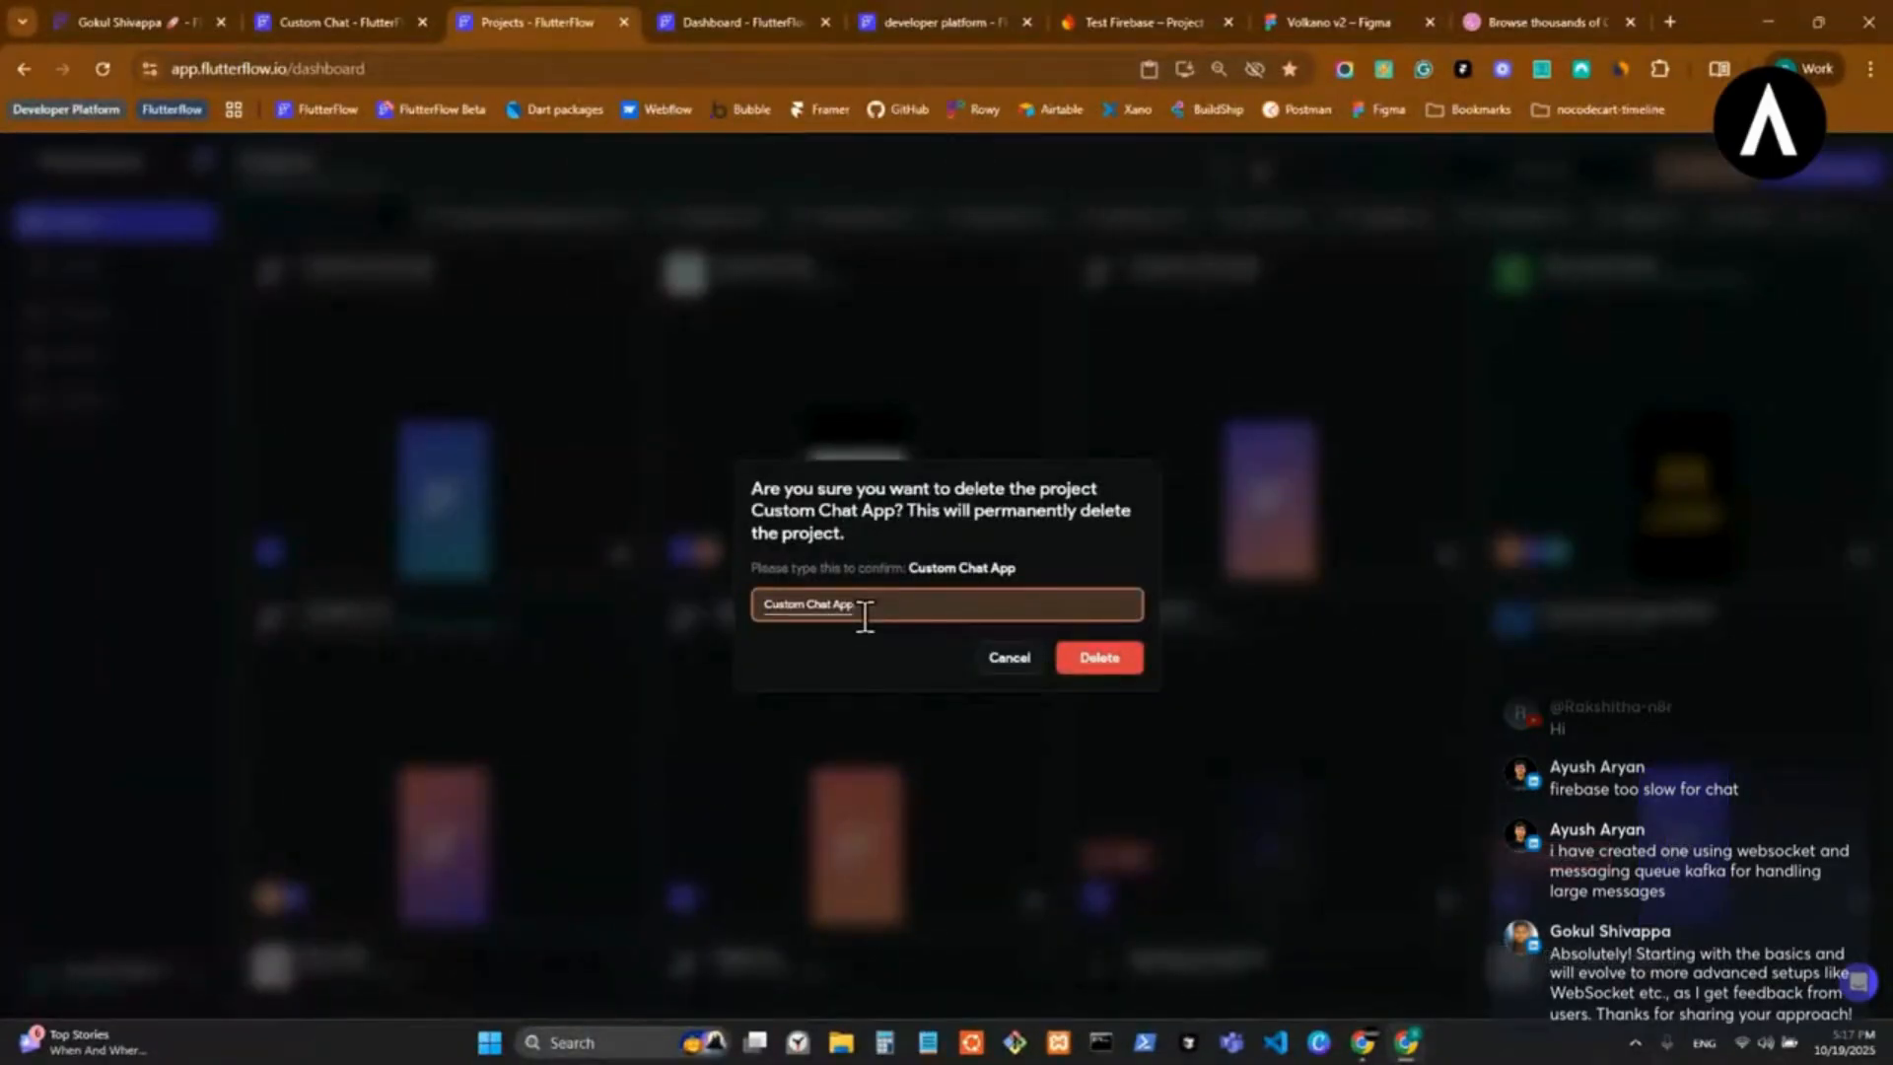
click(1115, 663)
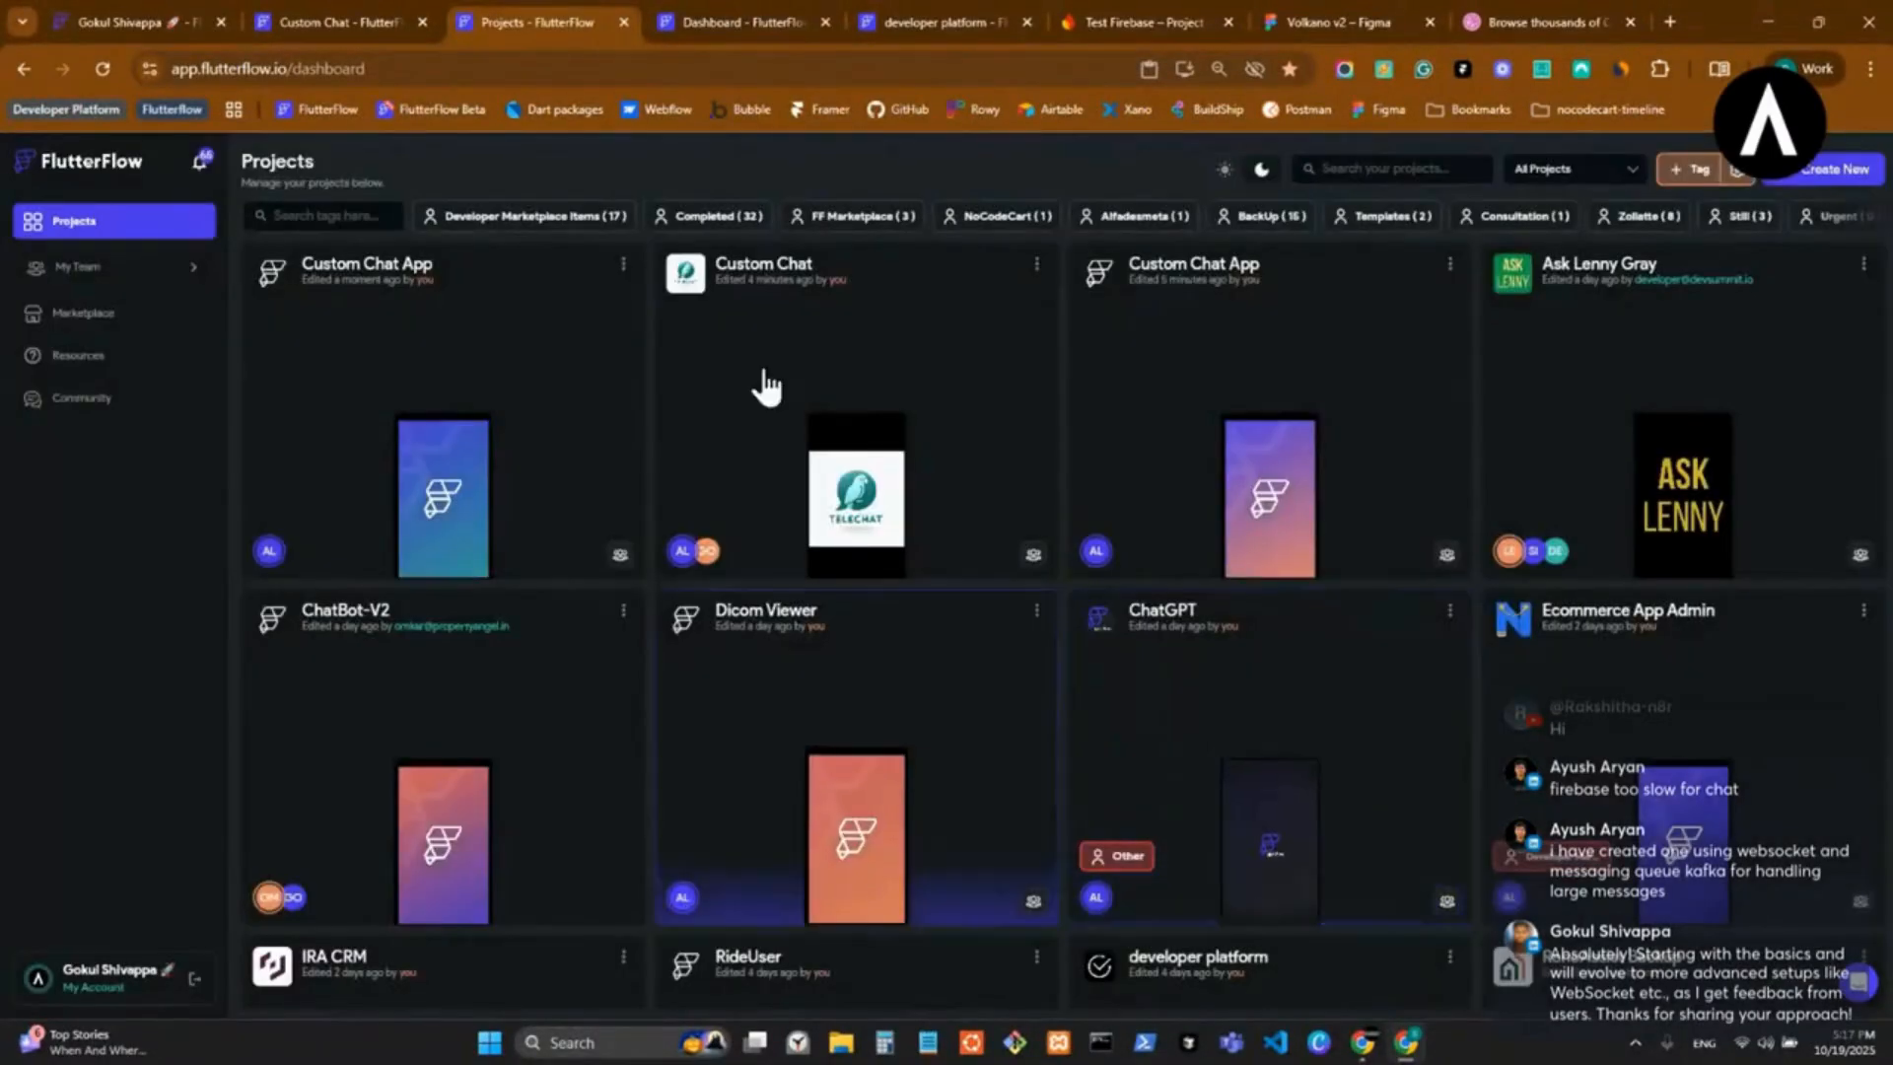
Look through the projects dashboard for the duplicated Custom Chat App.
click(726, 20)
click(947, 779)
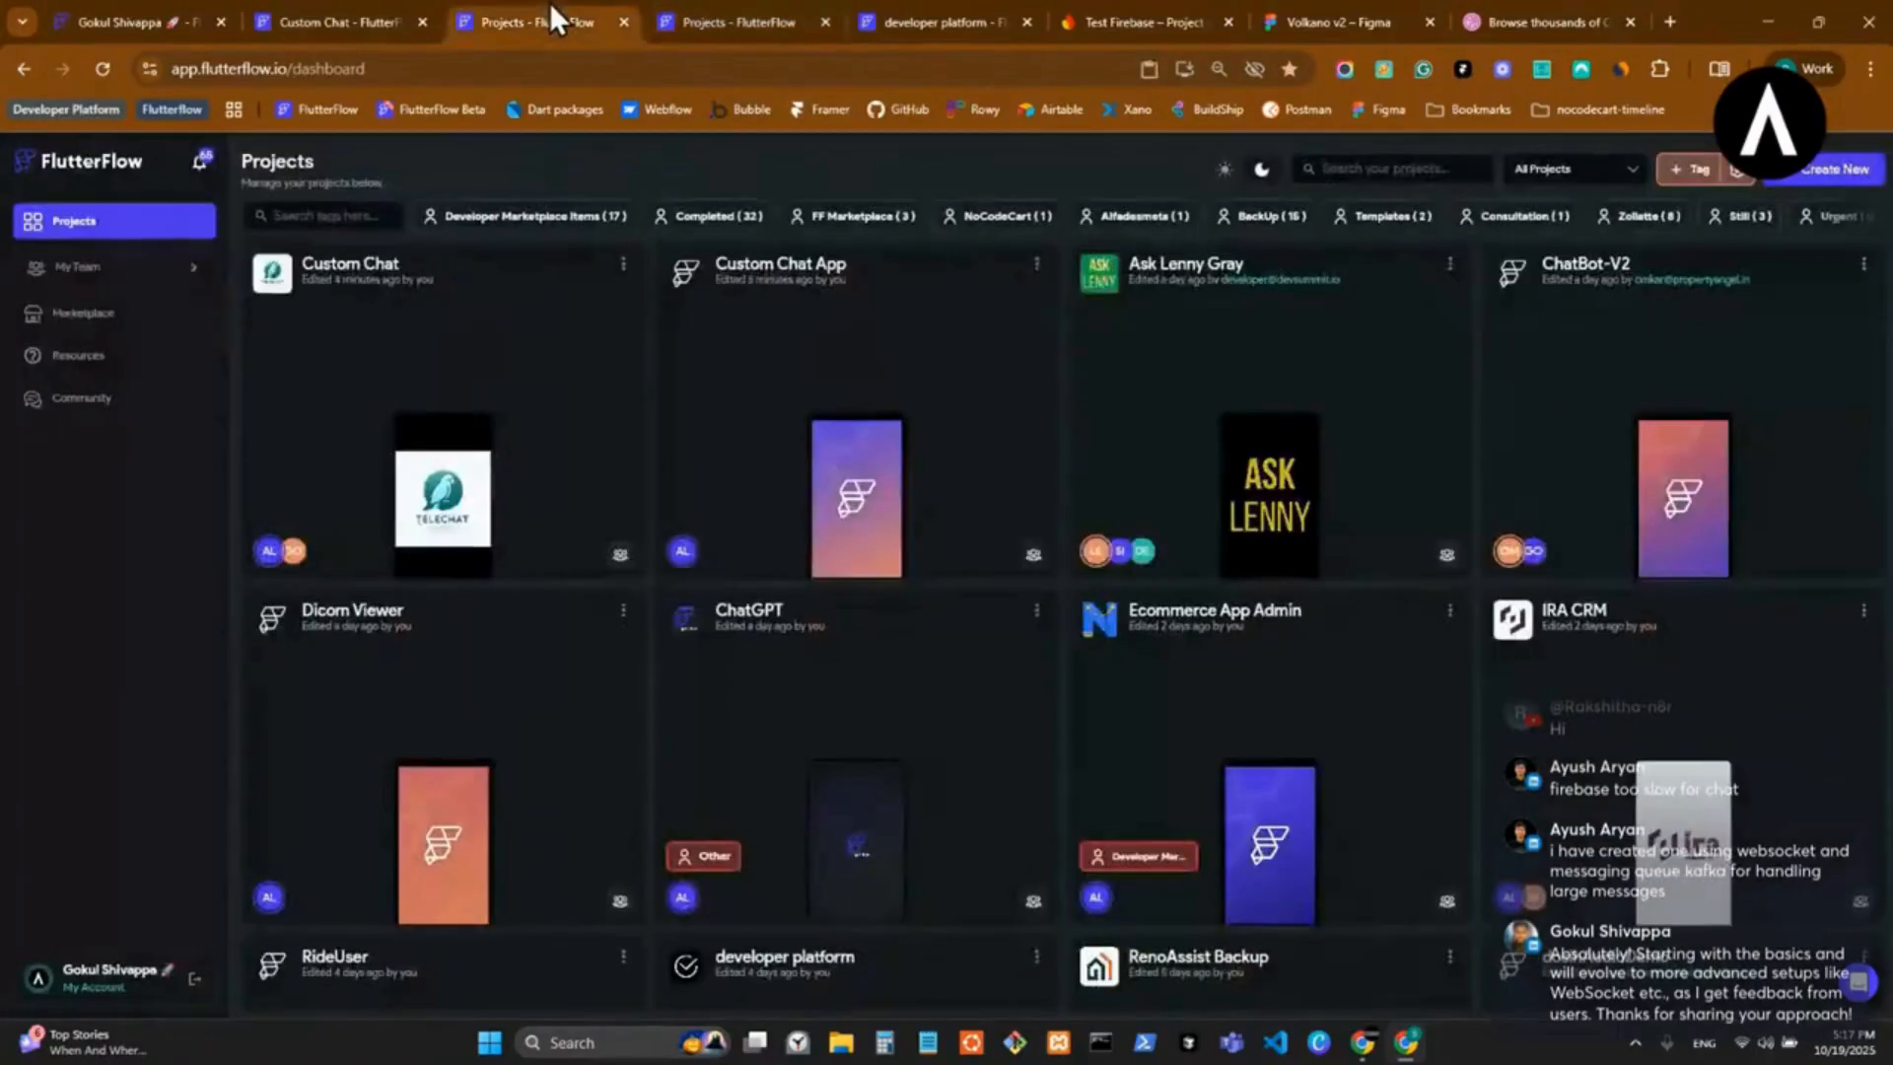
click(548, 20)
scroll(773, 611, down, 15)
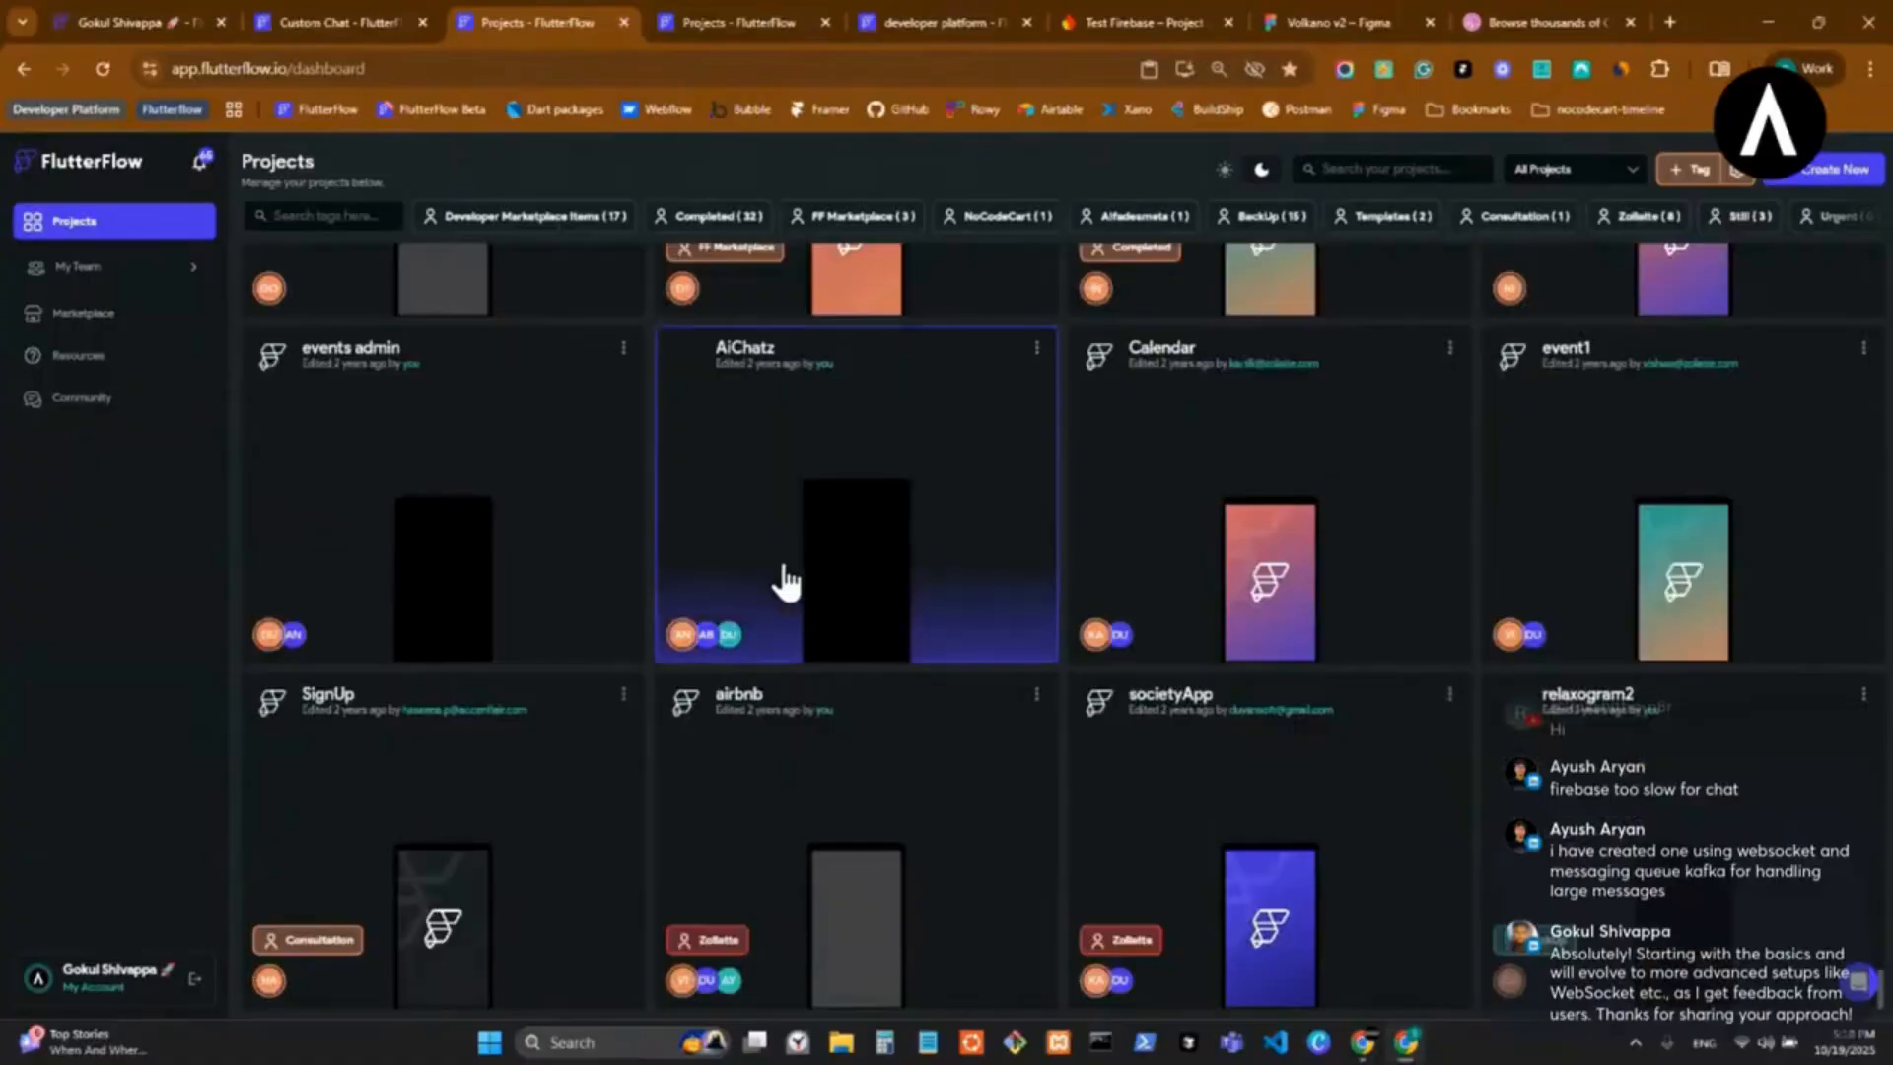
scroll(786, 582, up, 3)
scroll(786, 581, down, 3)
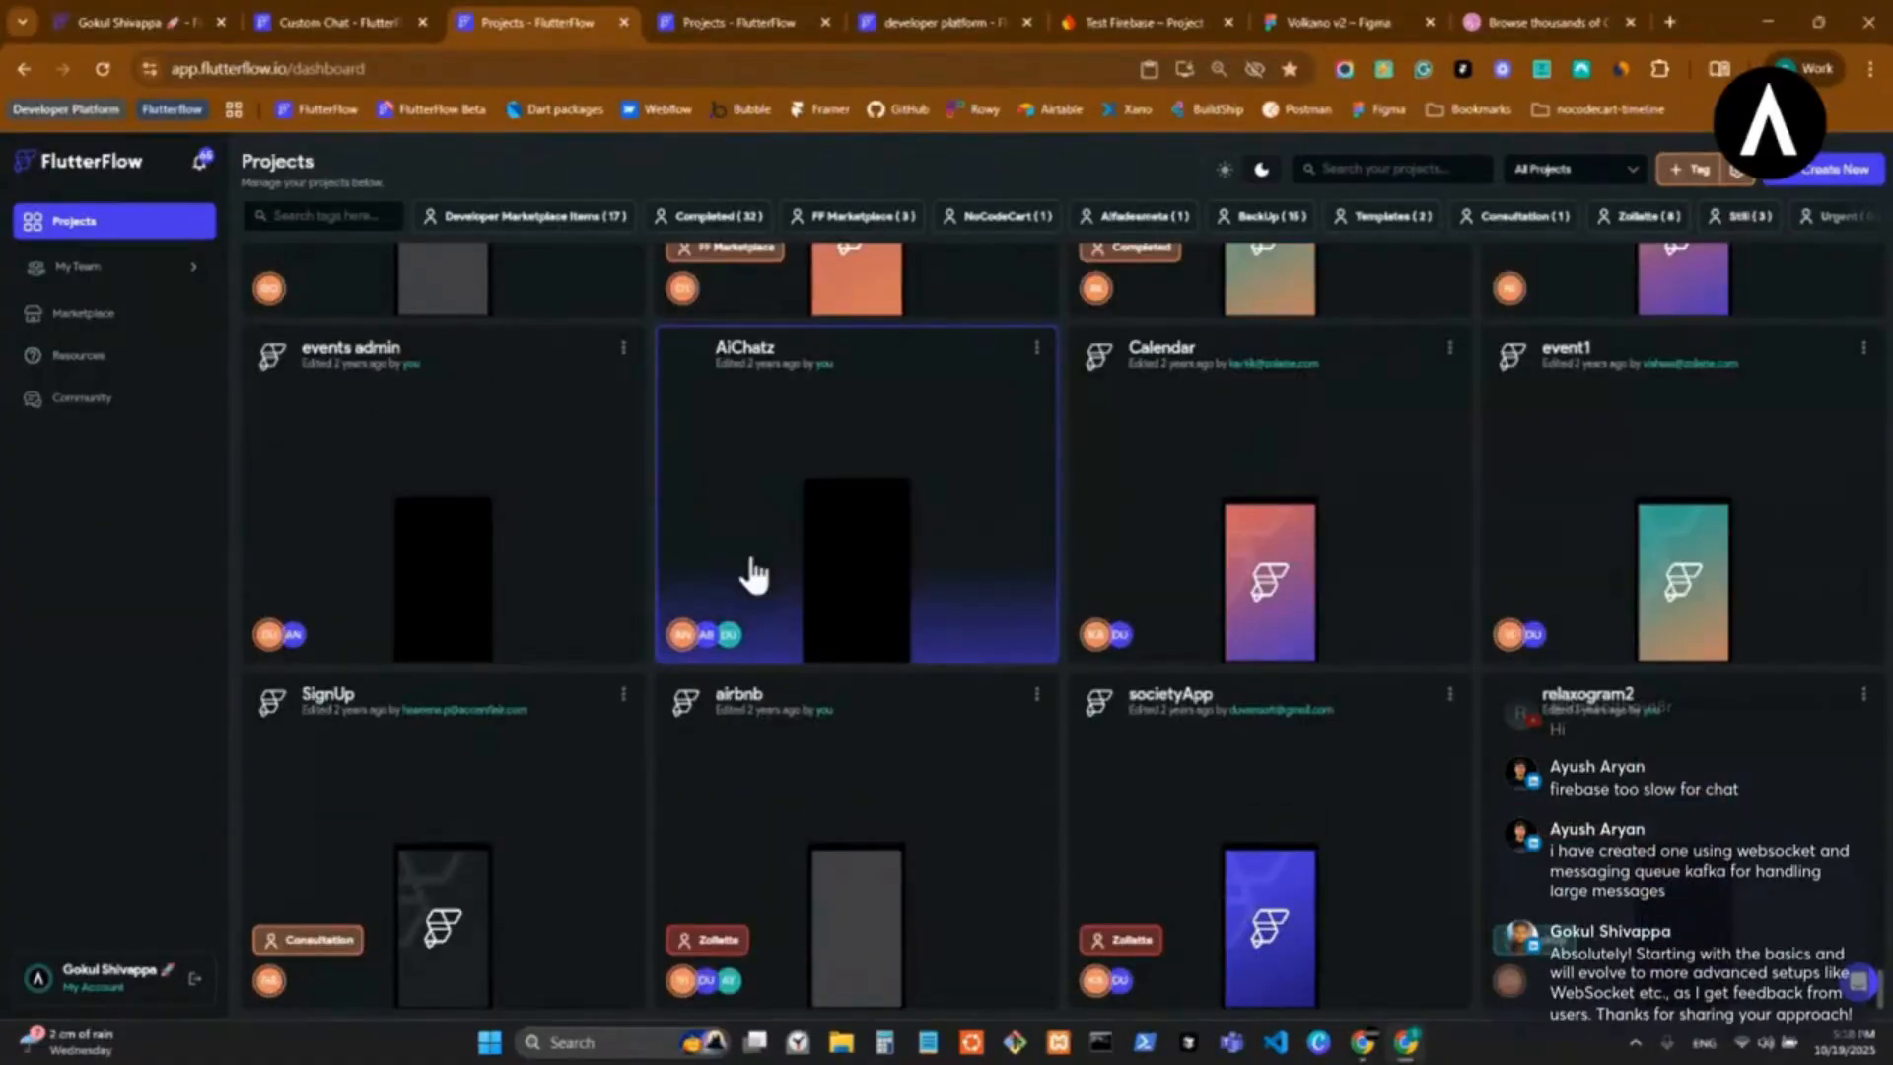
scroll(747, 570, up, 20)
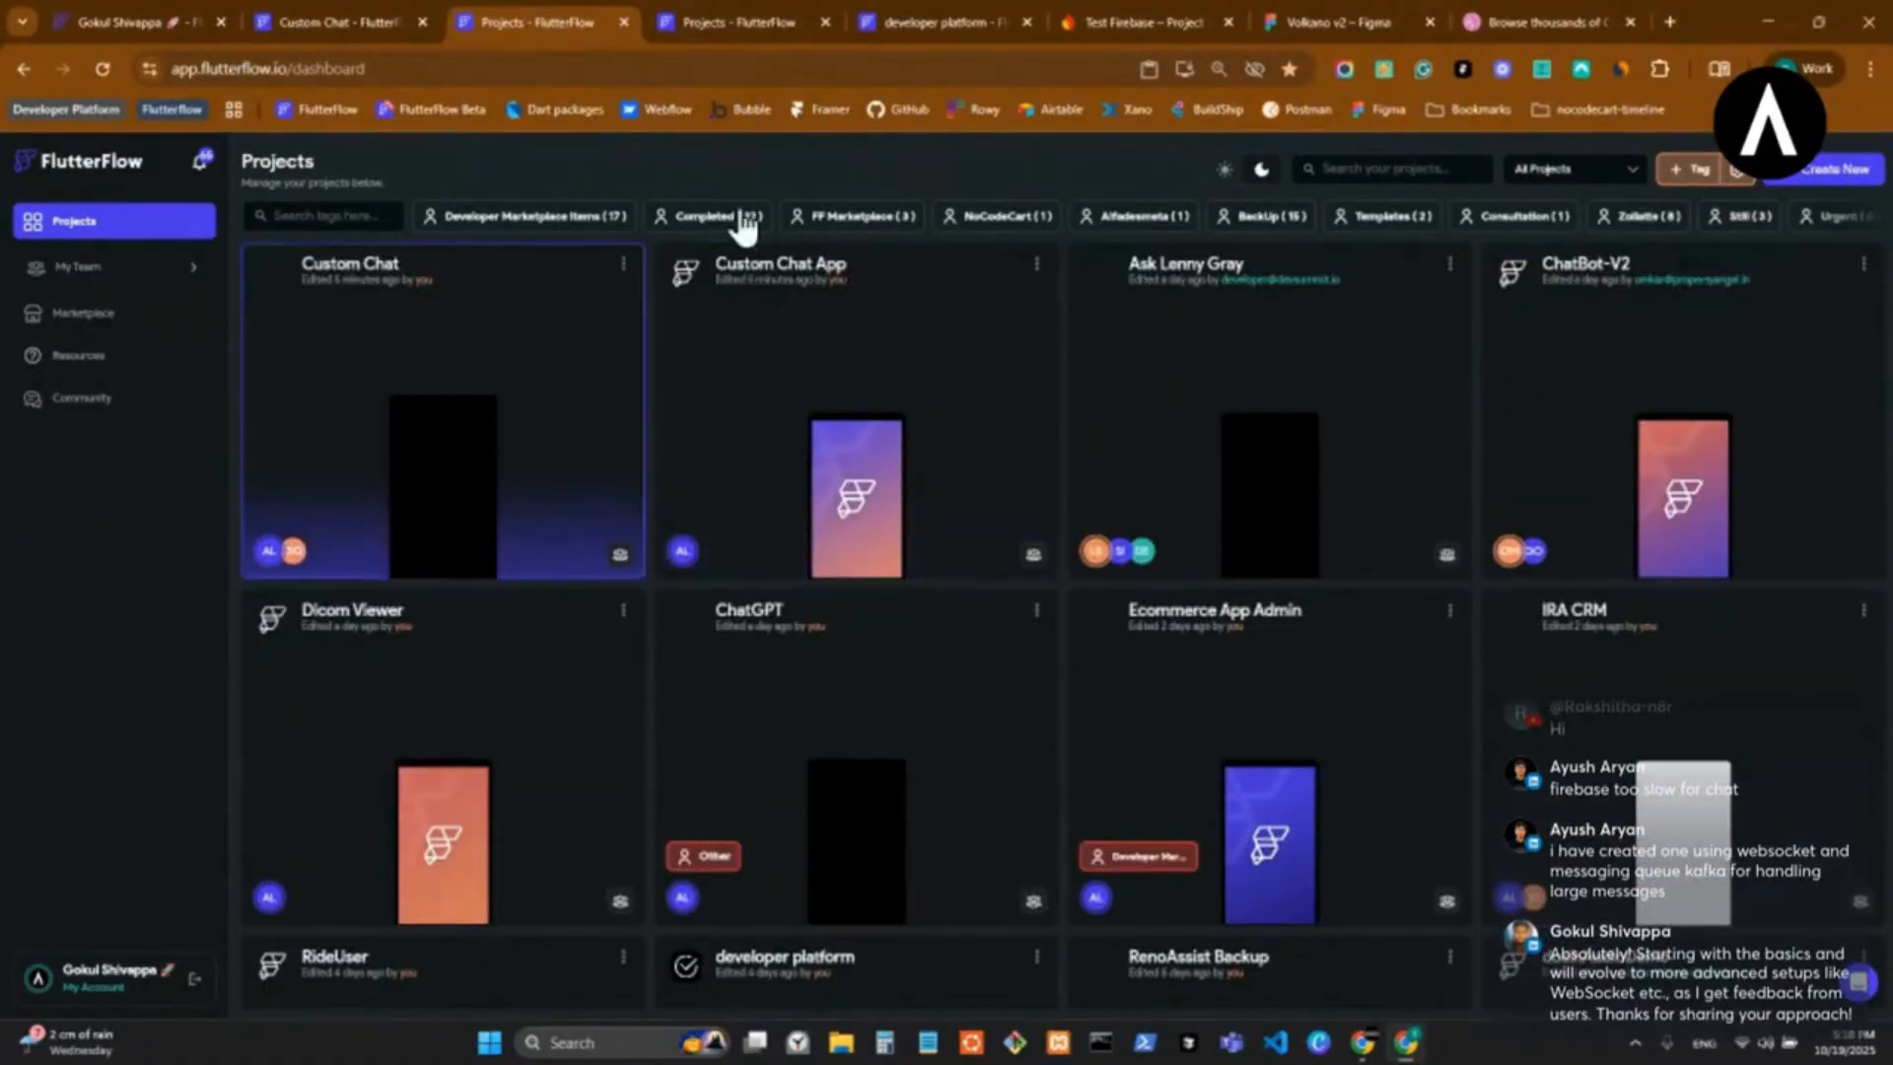
Open the remaining Custom Chat App project in a new tab and check its theme colors.
click(1036, 264)
click(947, 340)
click(854, 22)
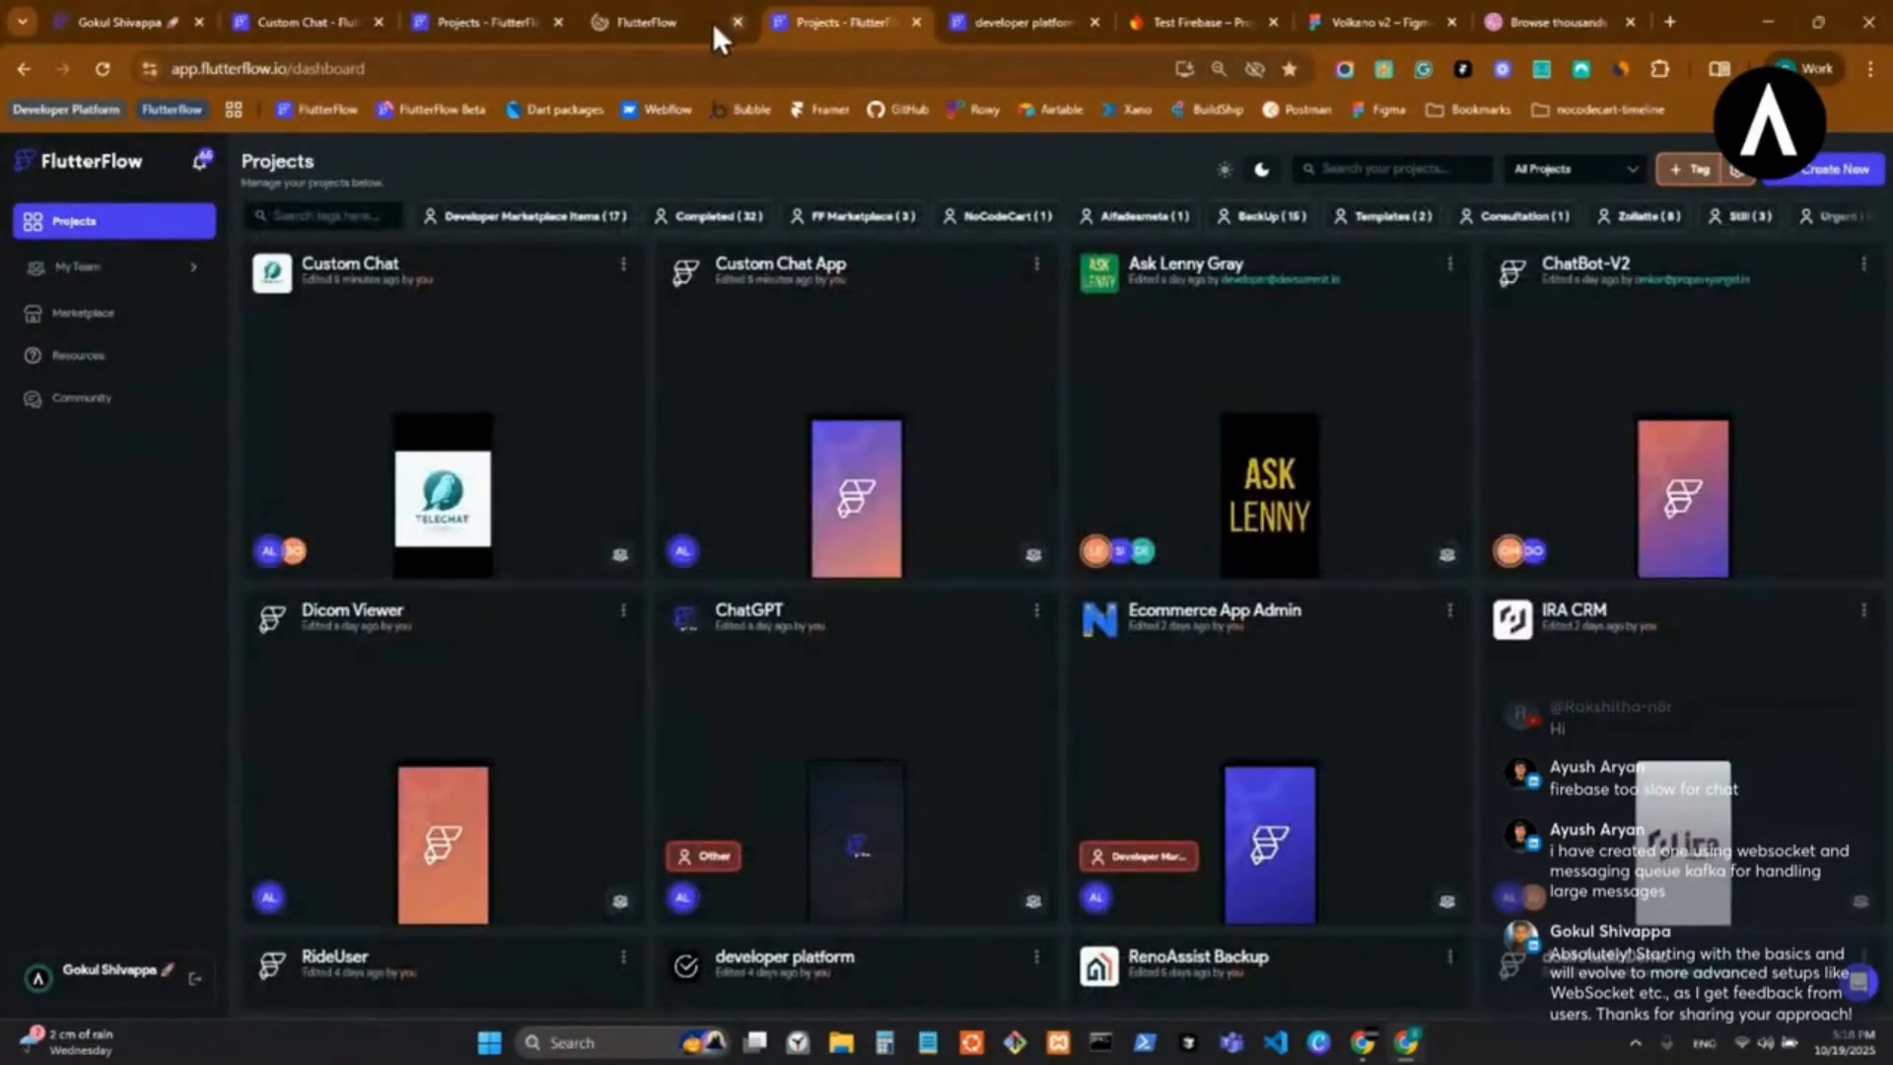
key(ctrl+w)
click(653, 14)
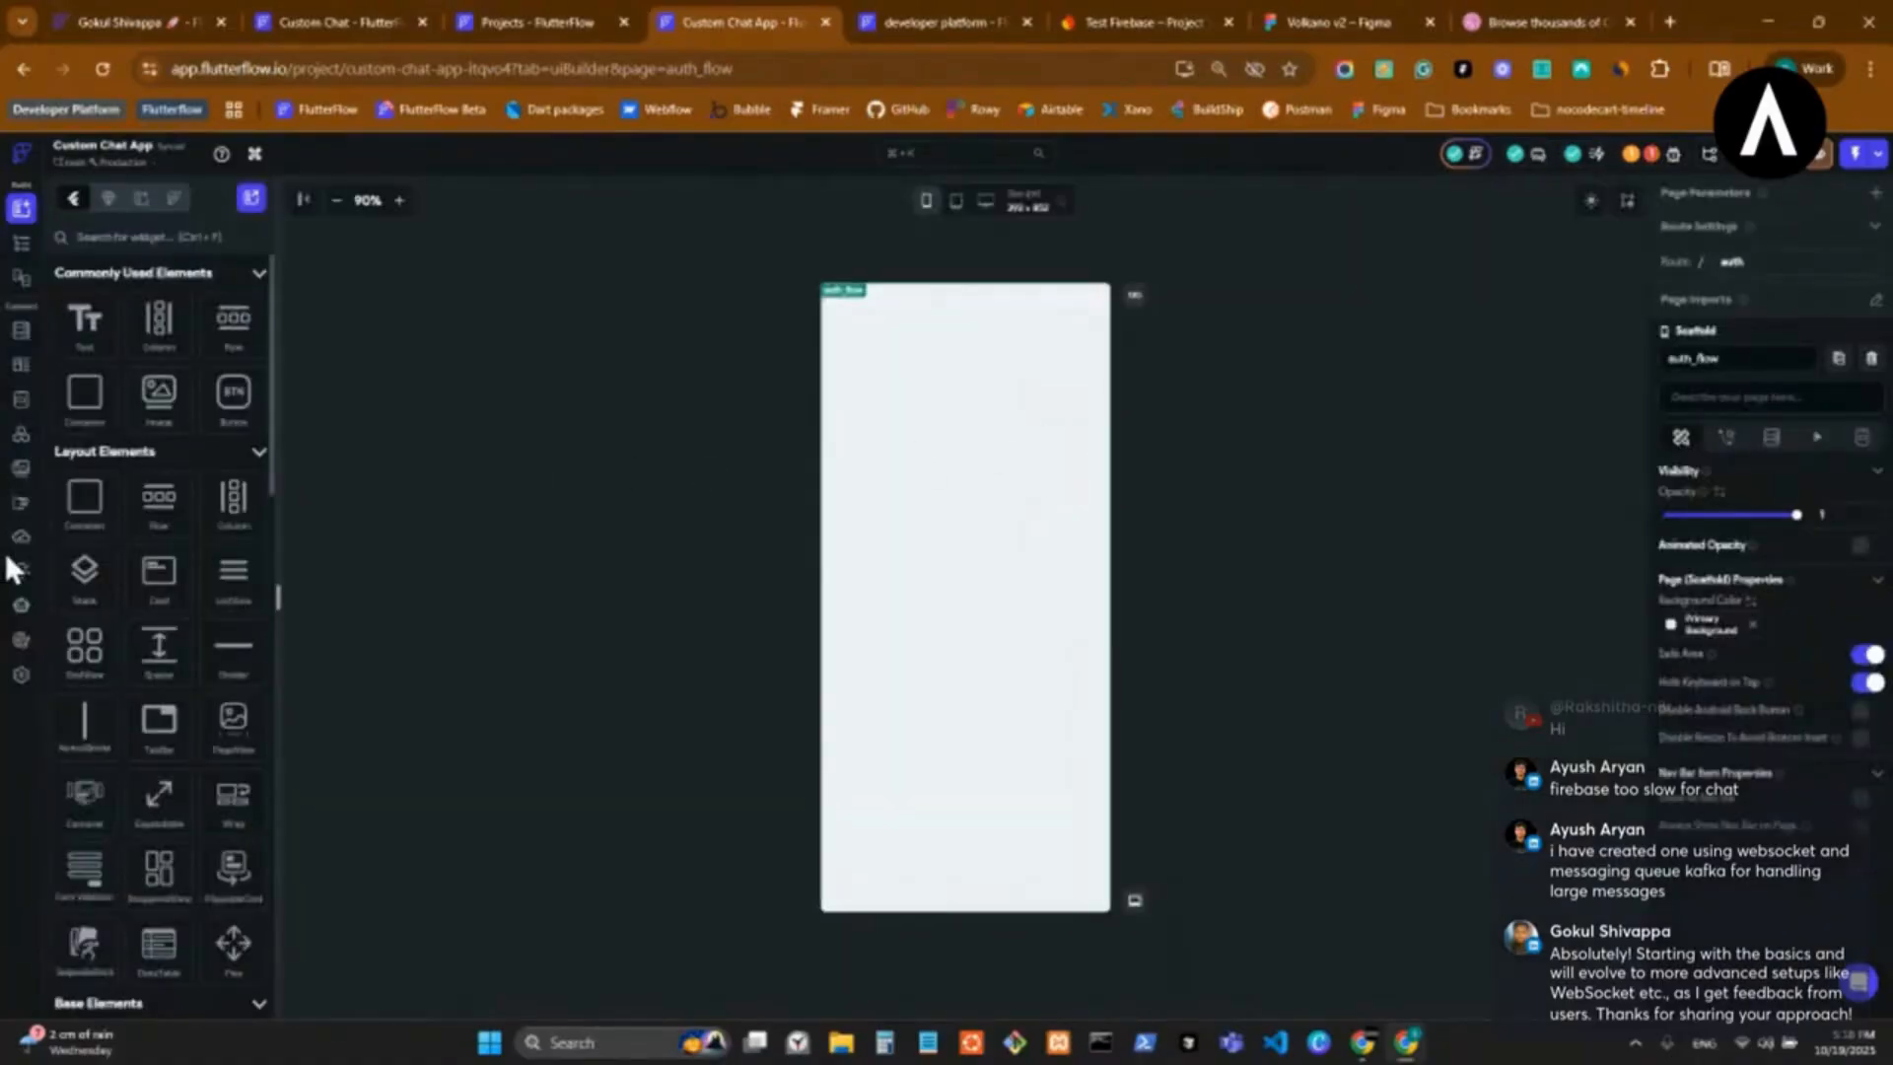
click(21, 643)
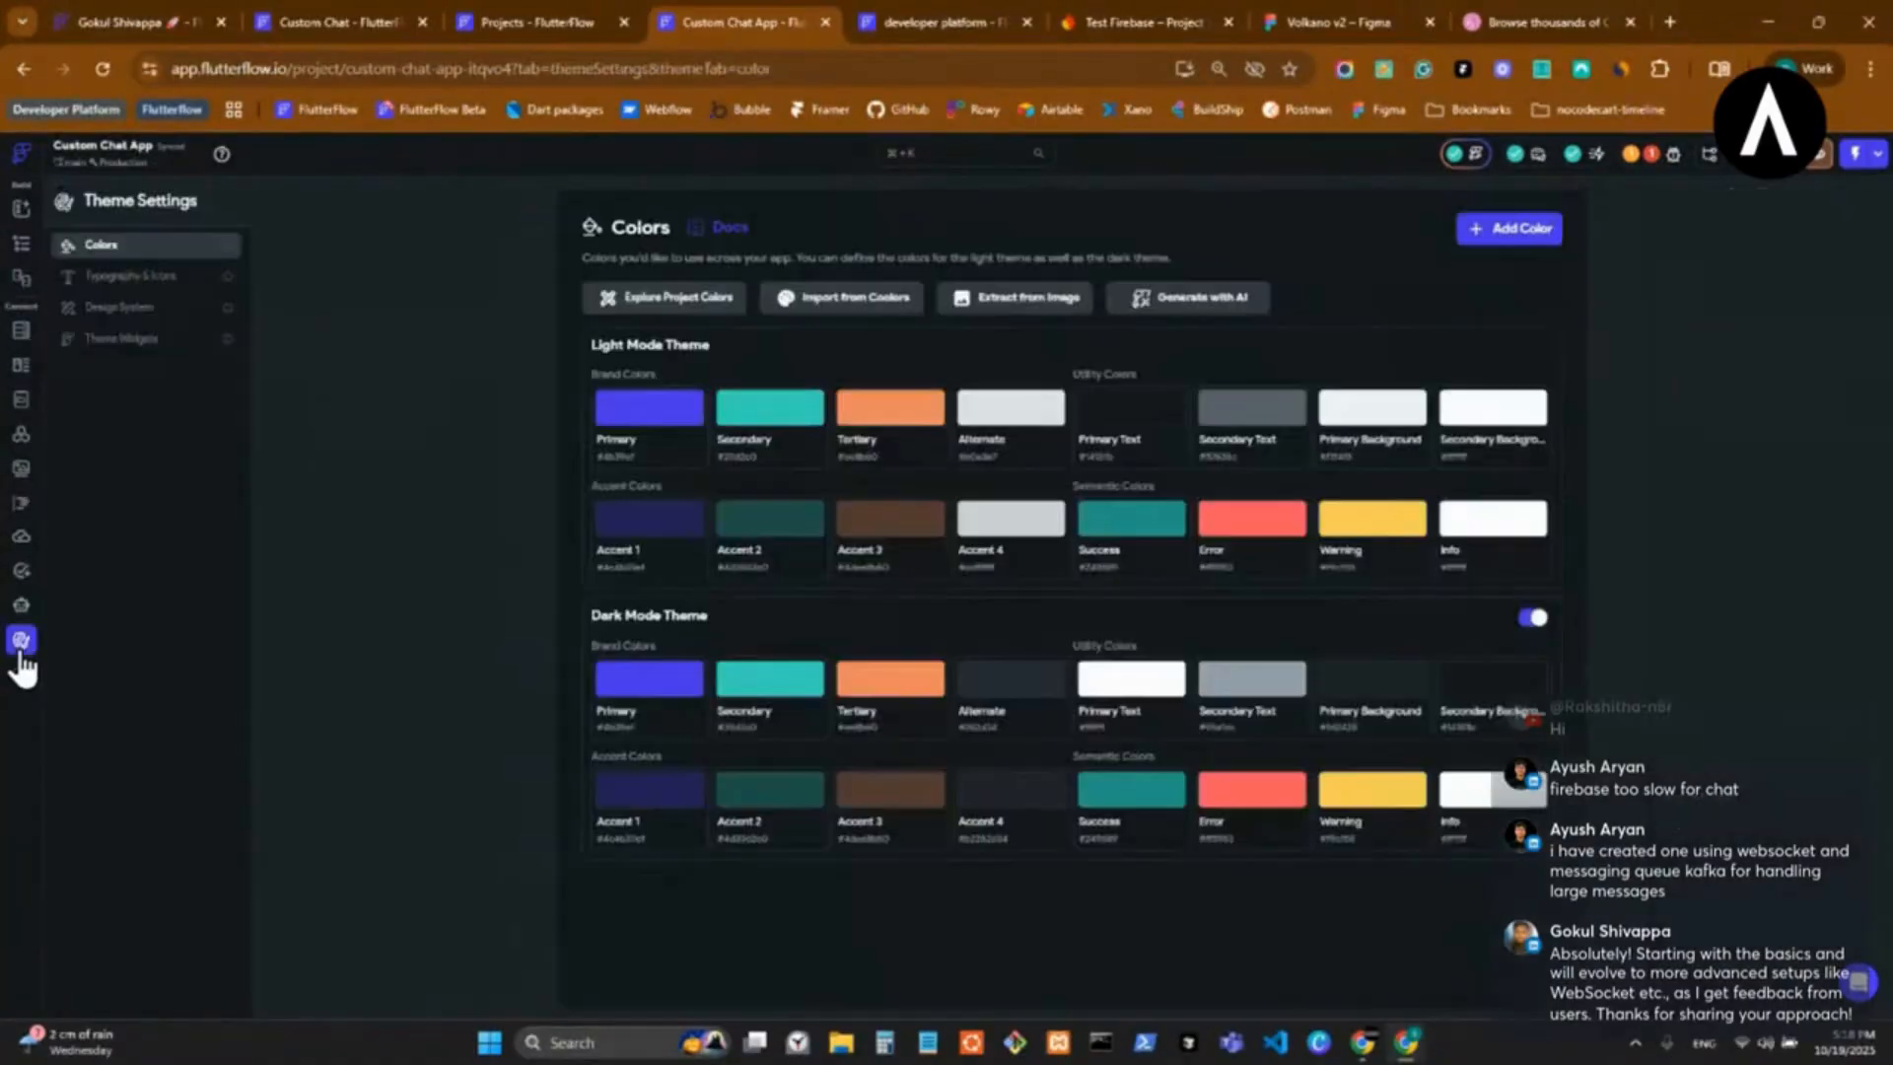
Permanently delete the remaining Custom Chat App project from the dashboard and close its open tab.
click(527, 20)
click(1037, 265)
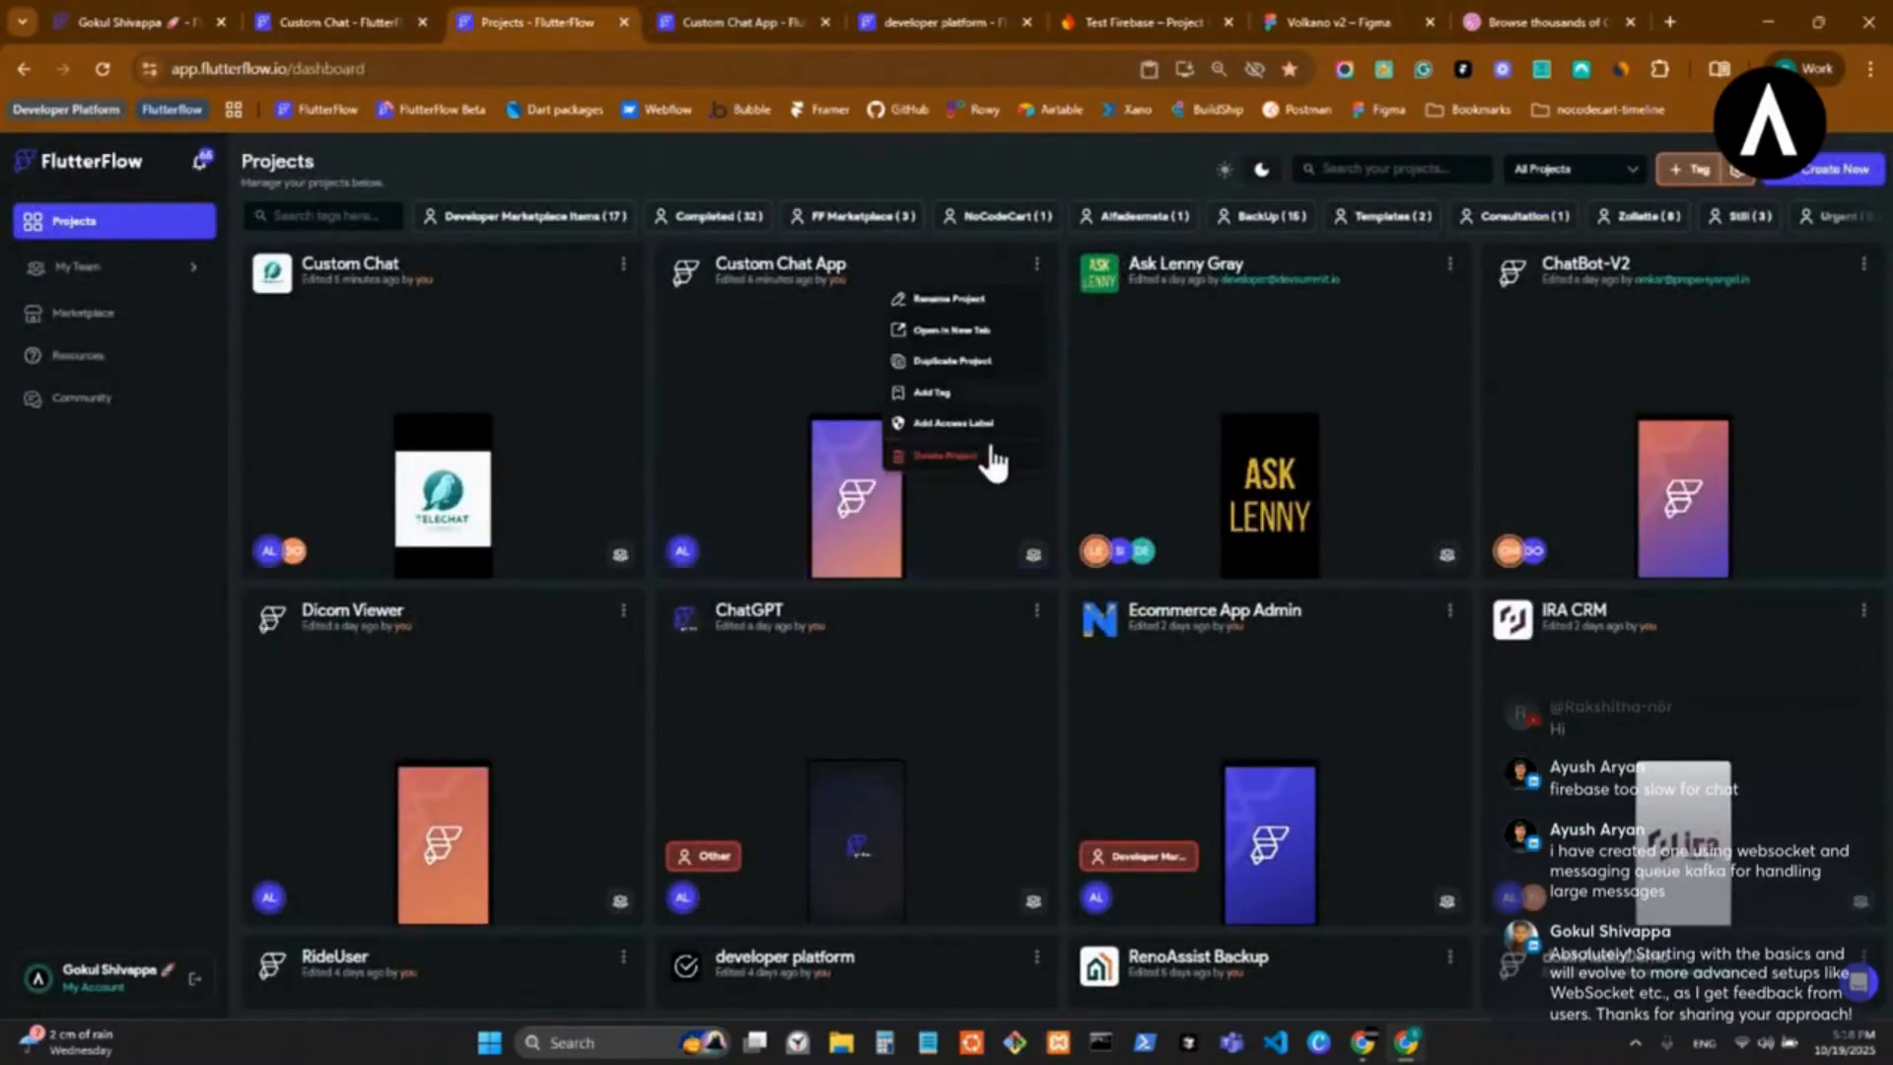
click(978, 456)
click(939, 613)
text(Custom Chat App)
click(1110, 662)
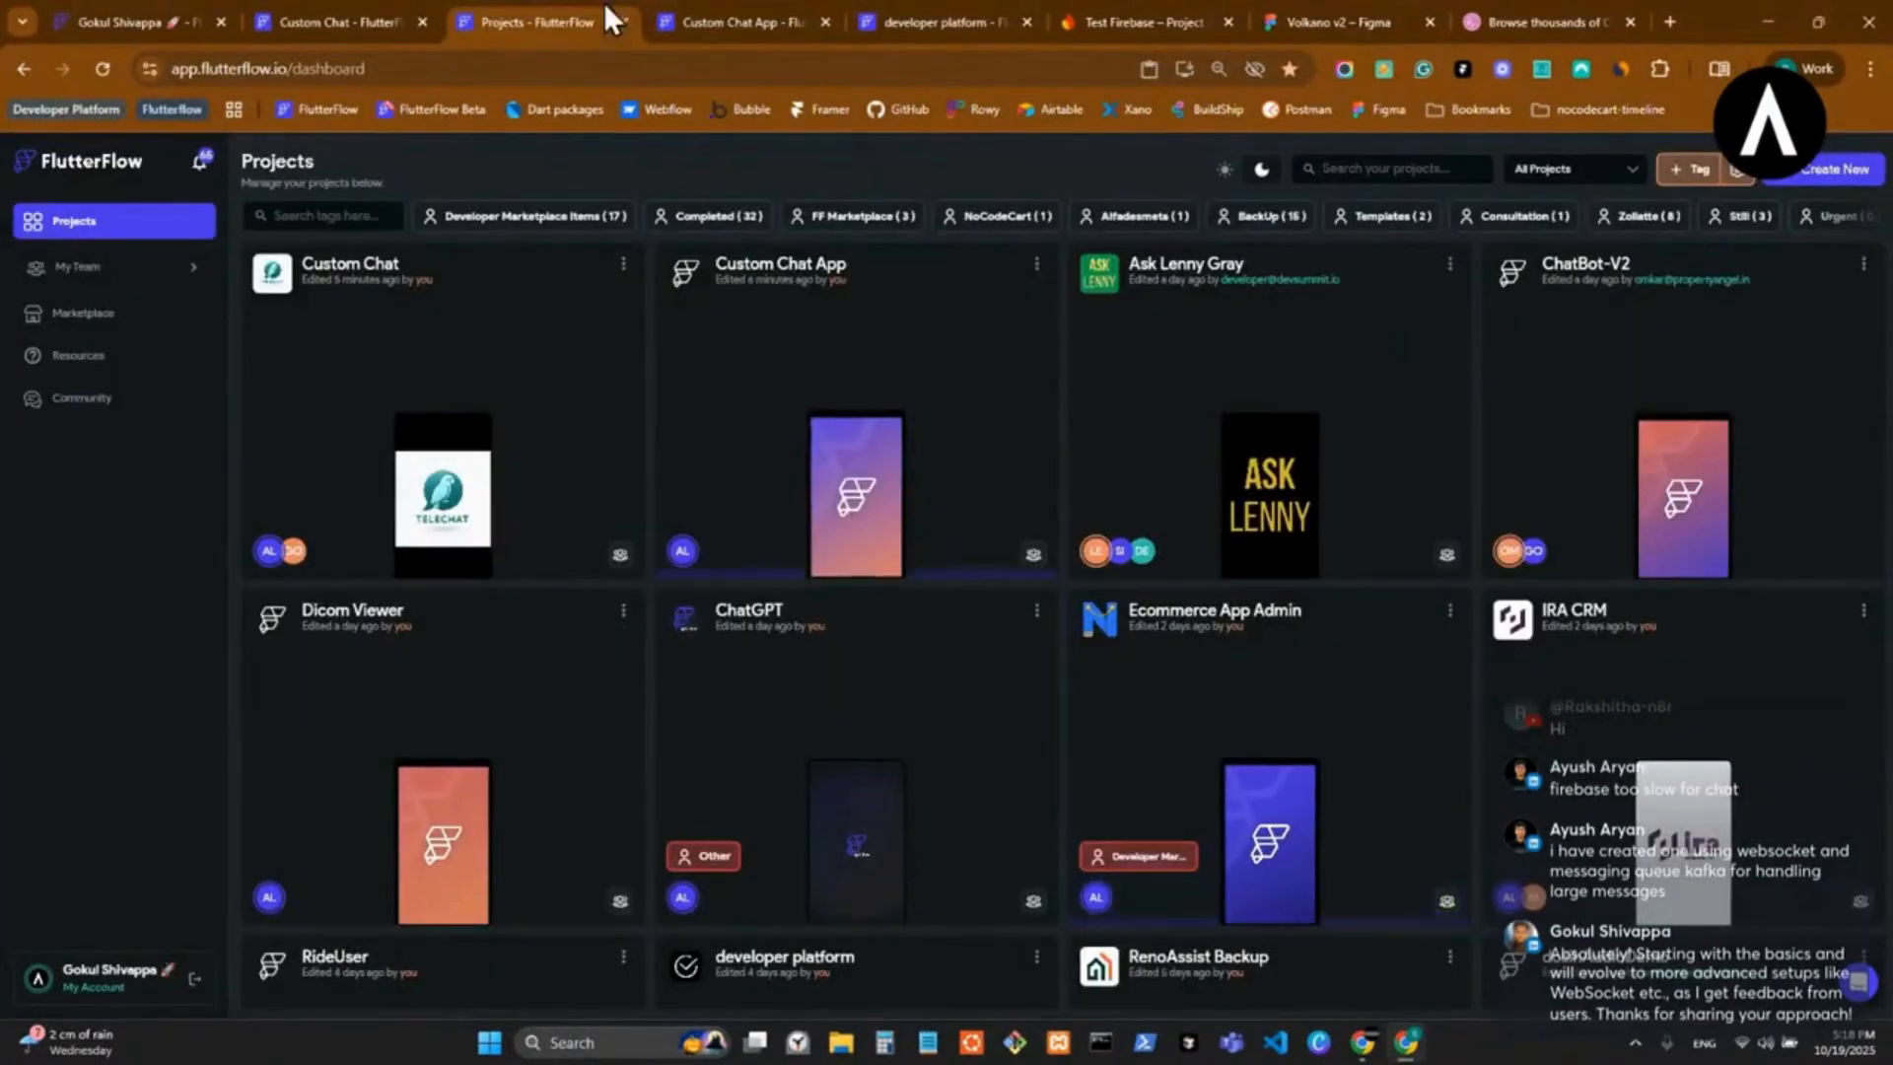
middle_click(743, 21)
Search the projects for "deve" and duplicate the developer platform project under the name Custom Chat App.
click(1370, 163)
text(deve)
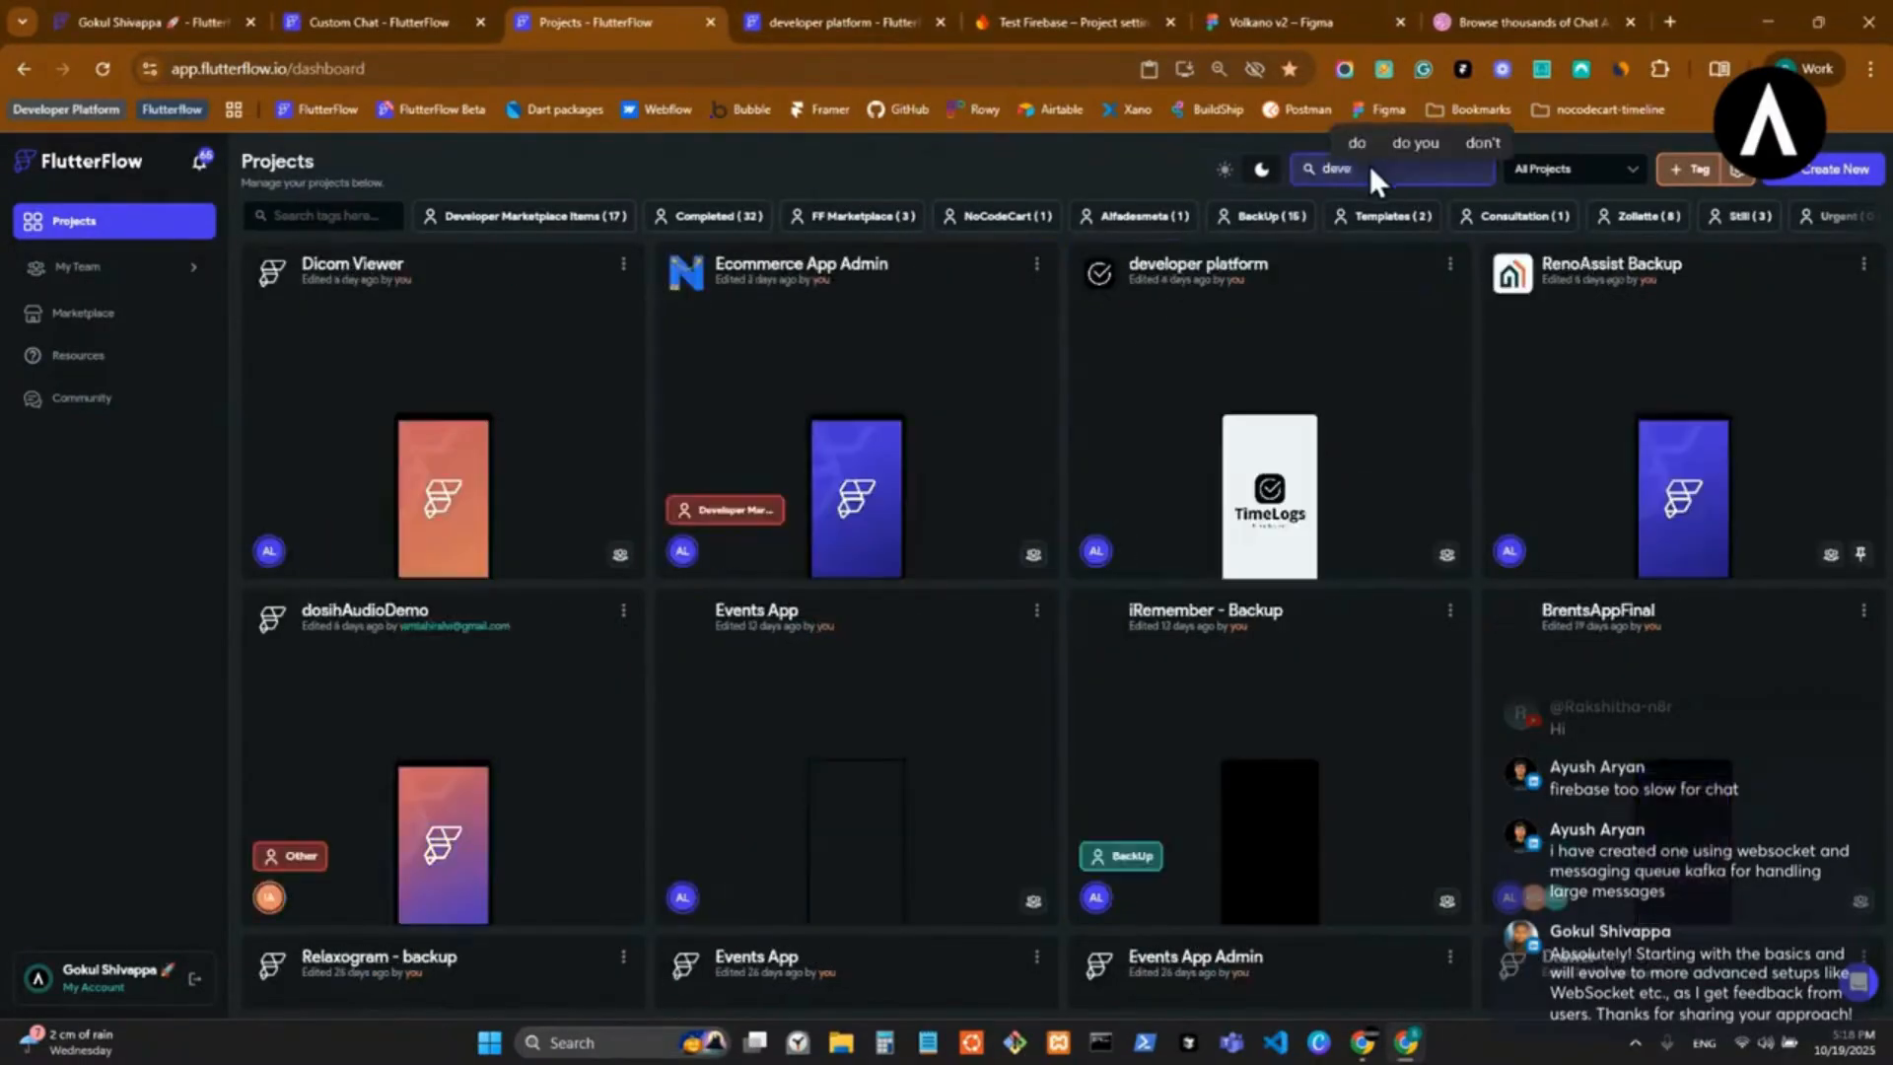
click(1036, 264)
click(953, 362)
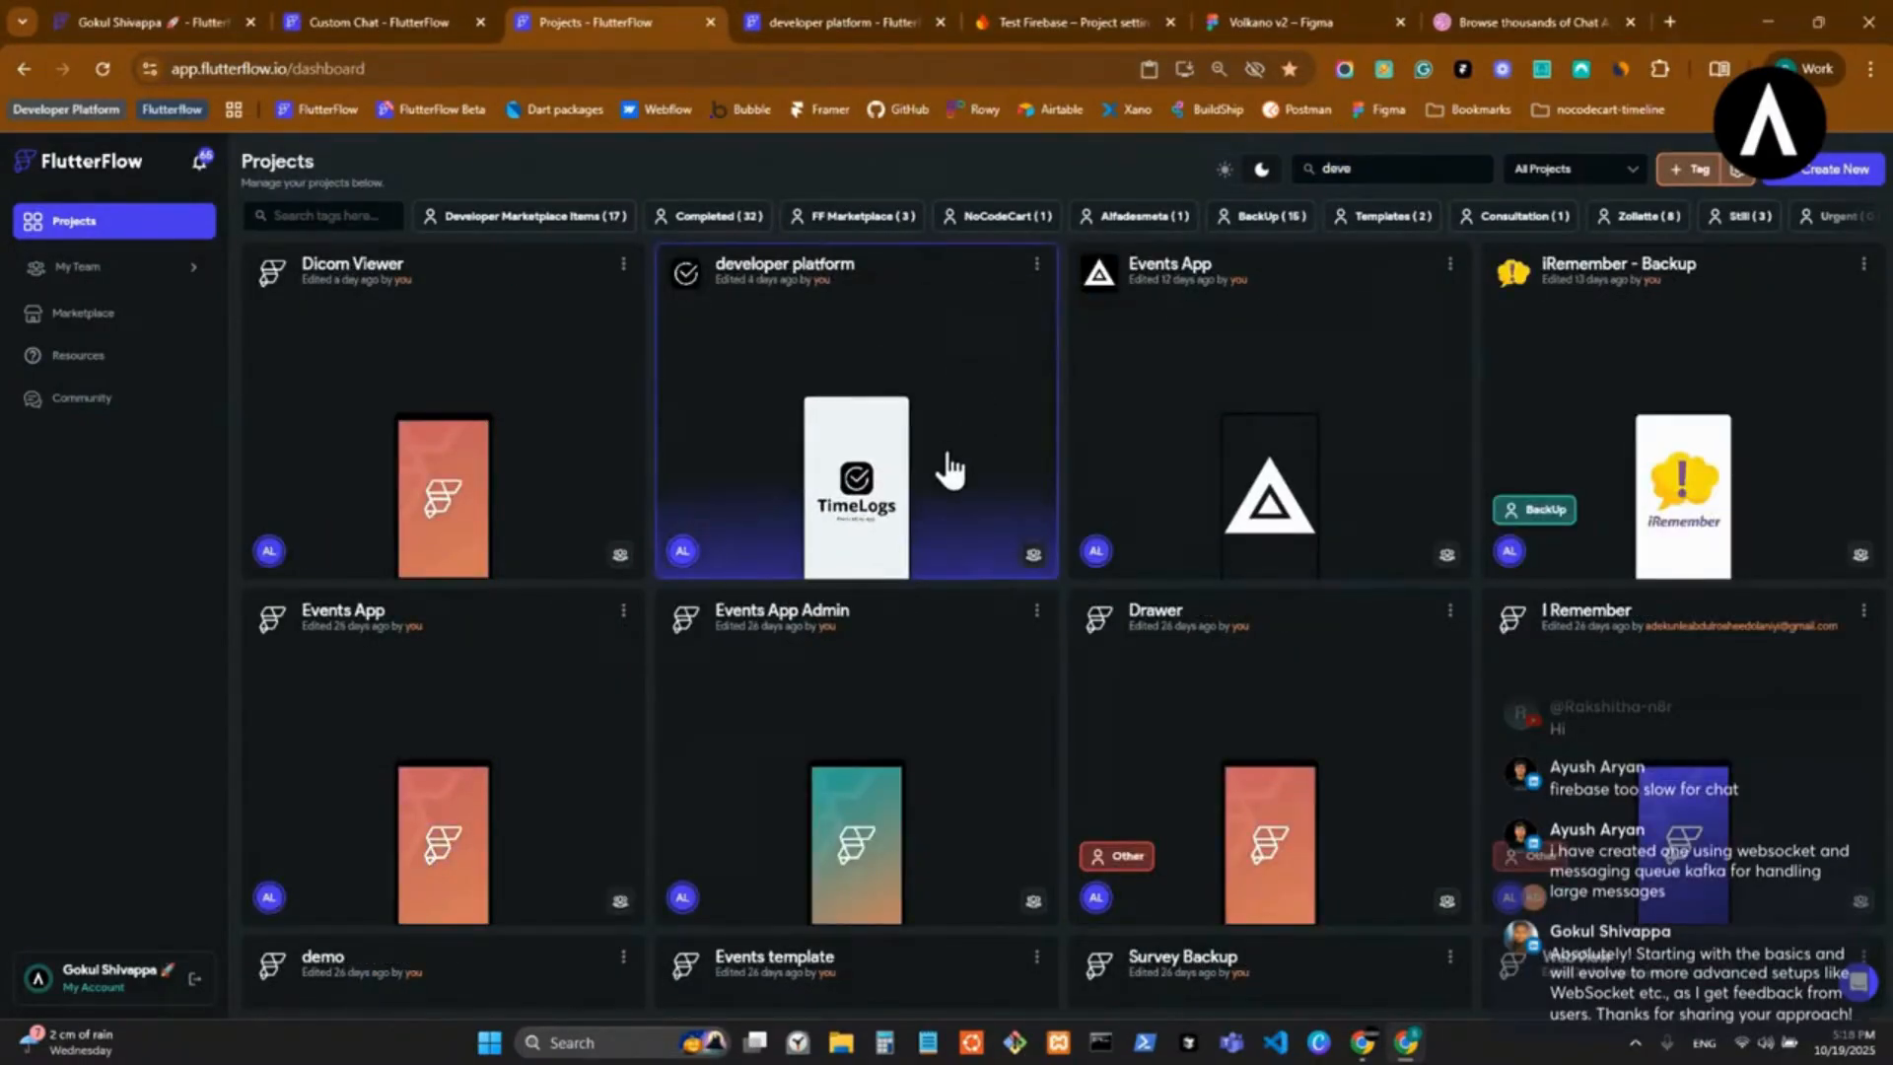
text(Custom Chat App)
click(1083, 622)
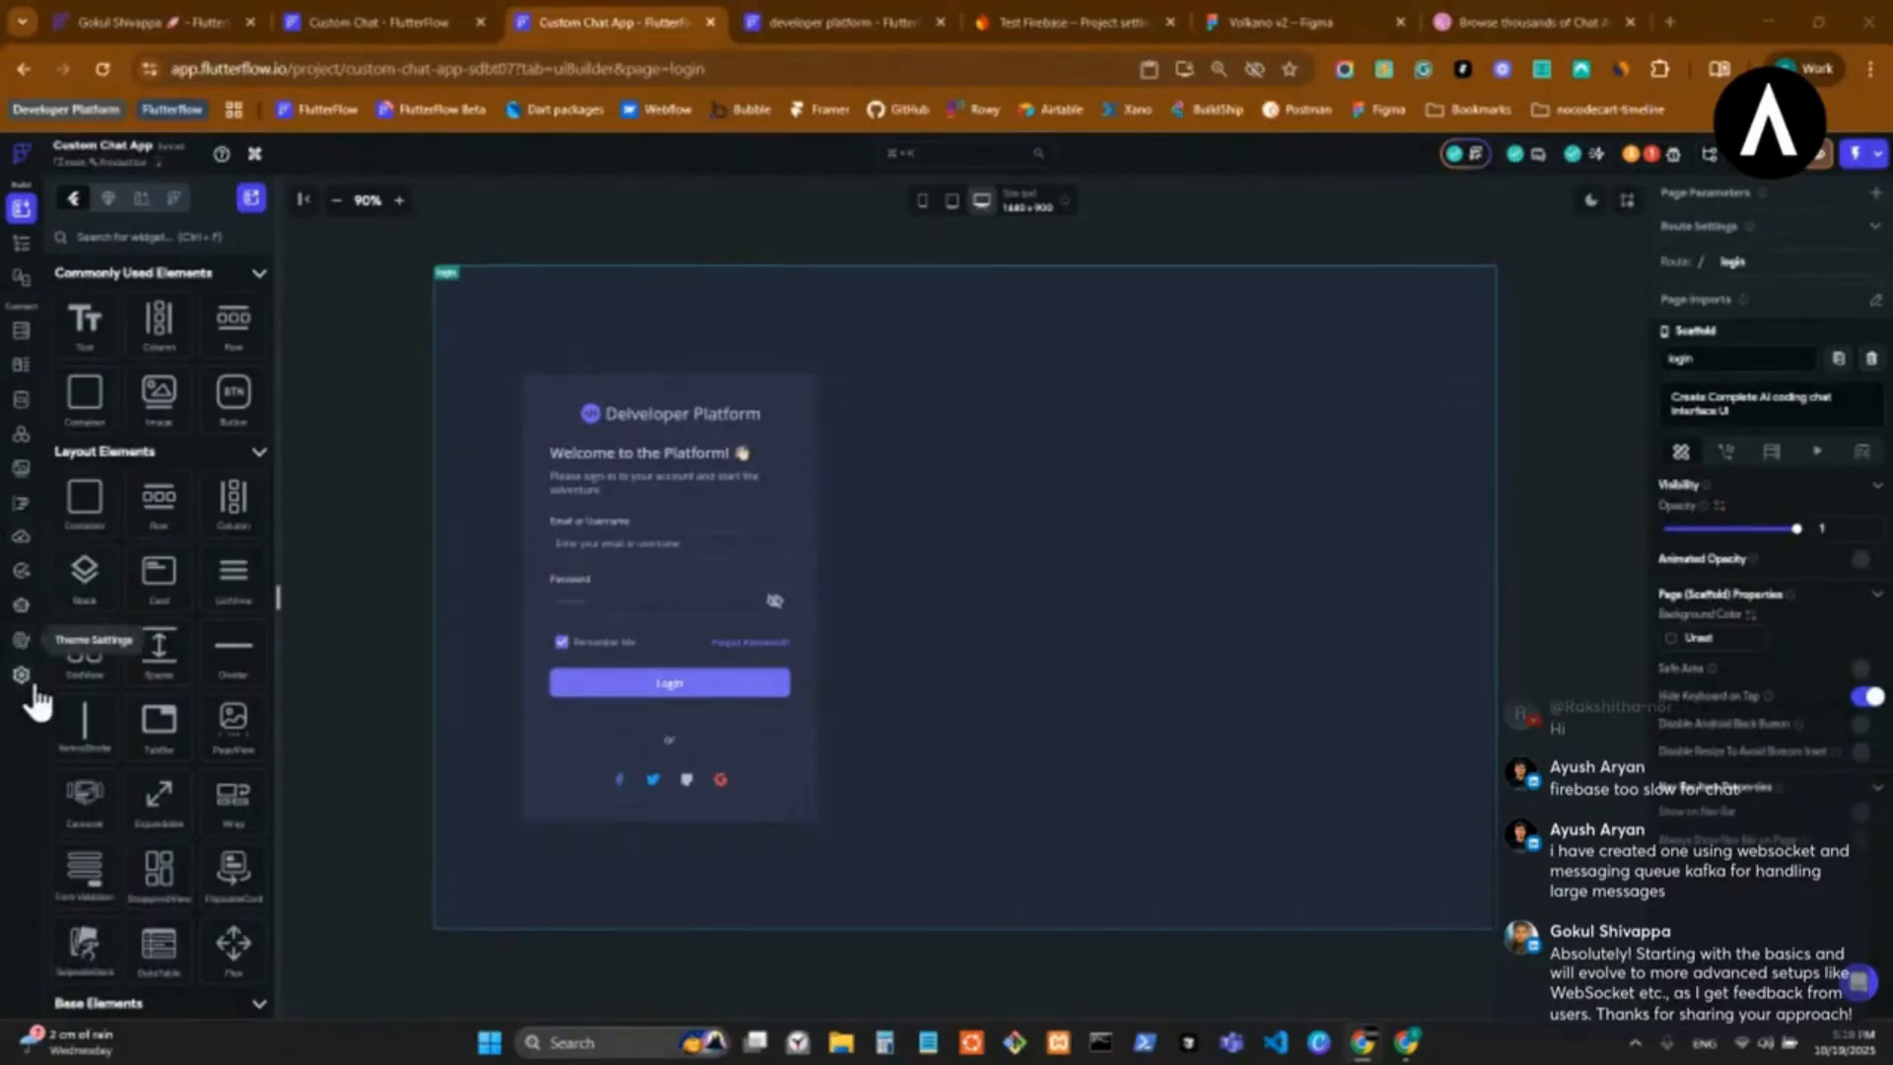
Examine the new Custom Chat App's light and dark theme colors, typography styles, custom fonts and custom icons.
click(23, 653)
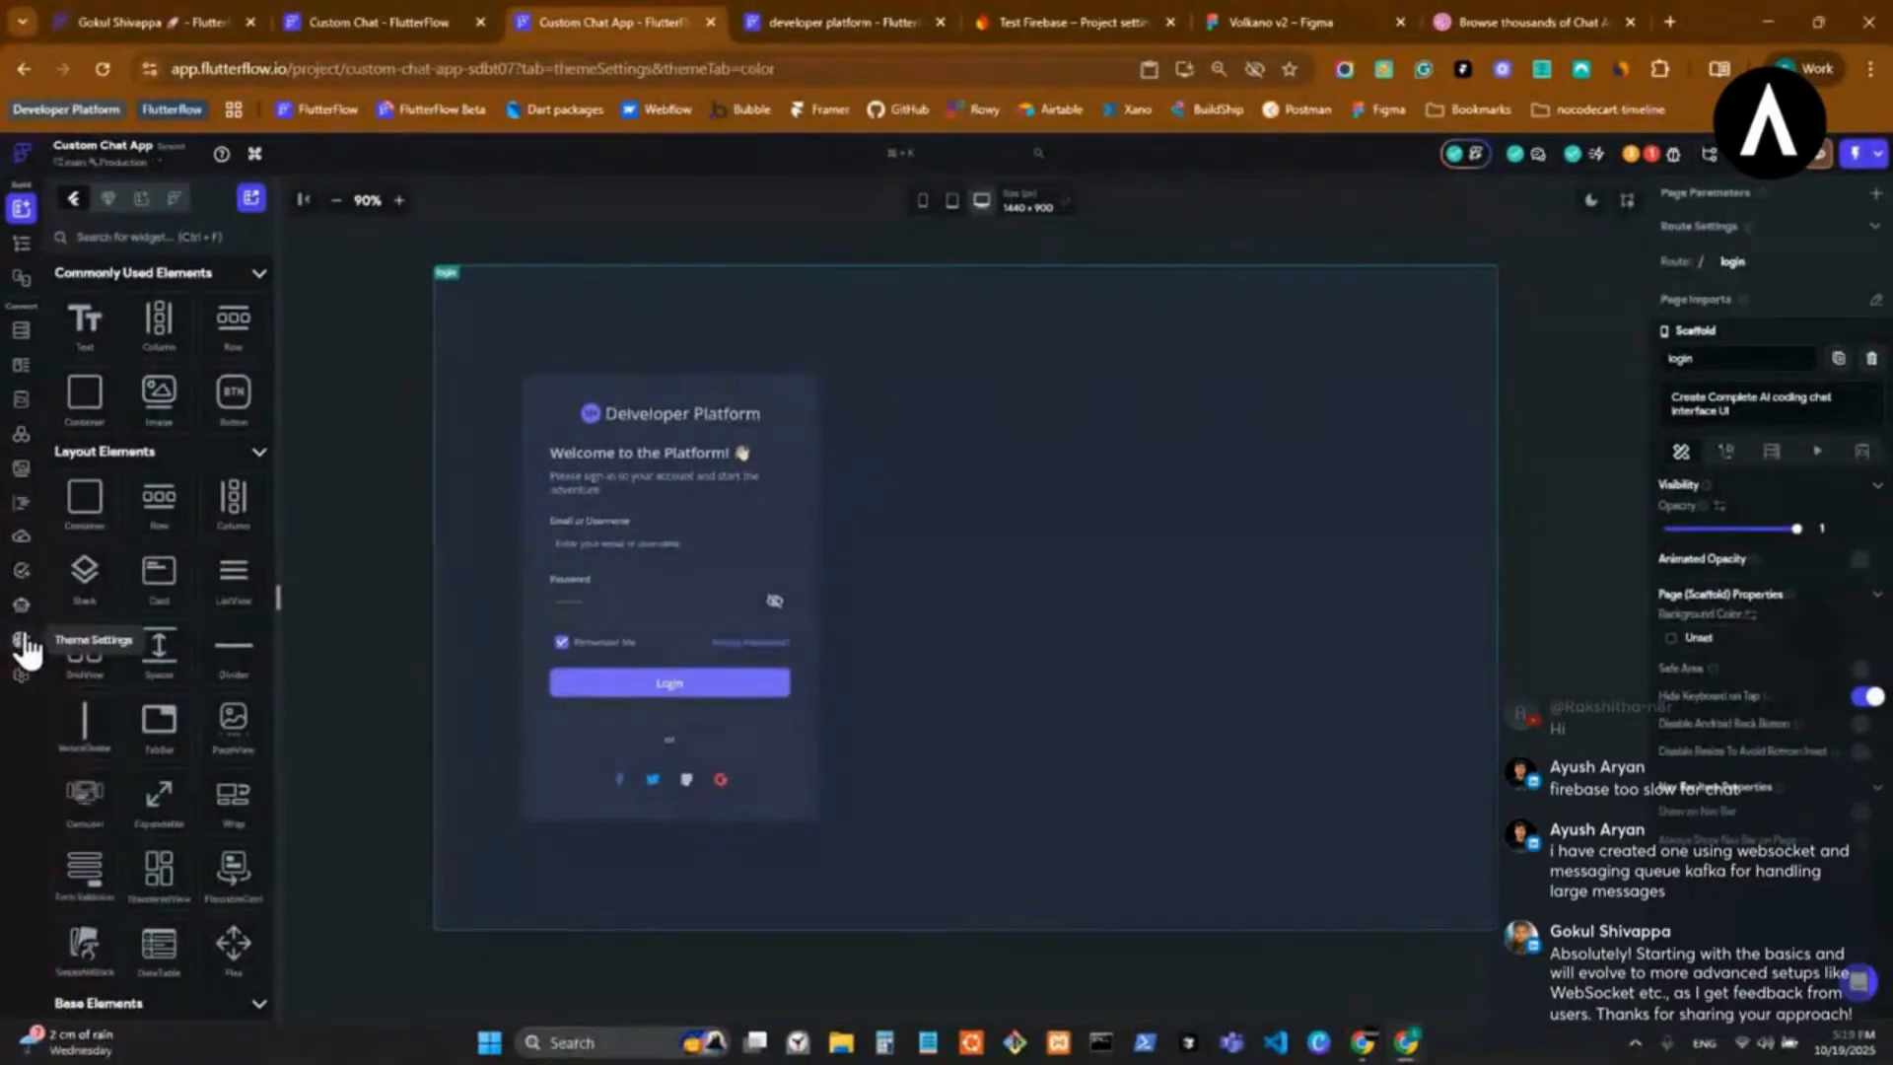
scroll(890, 592, down, 5)
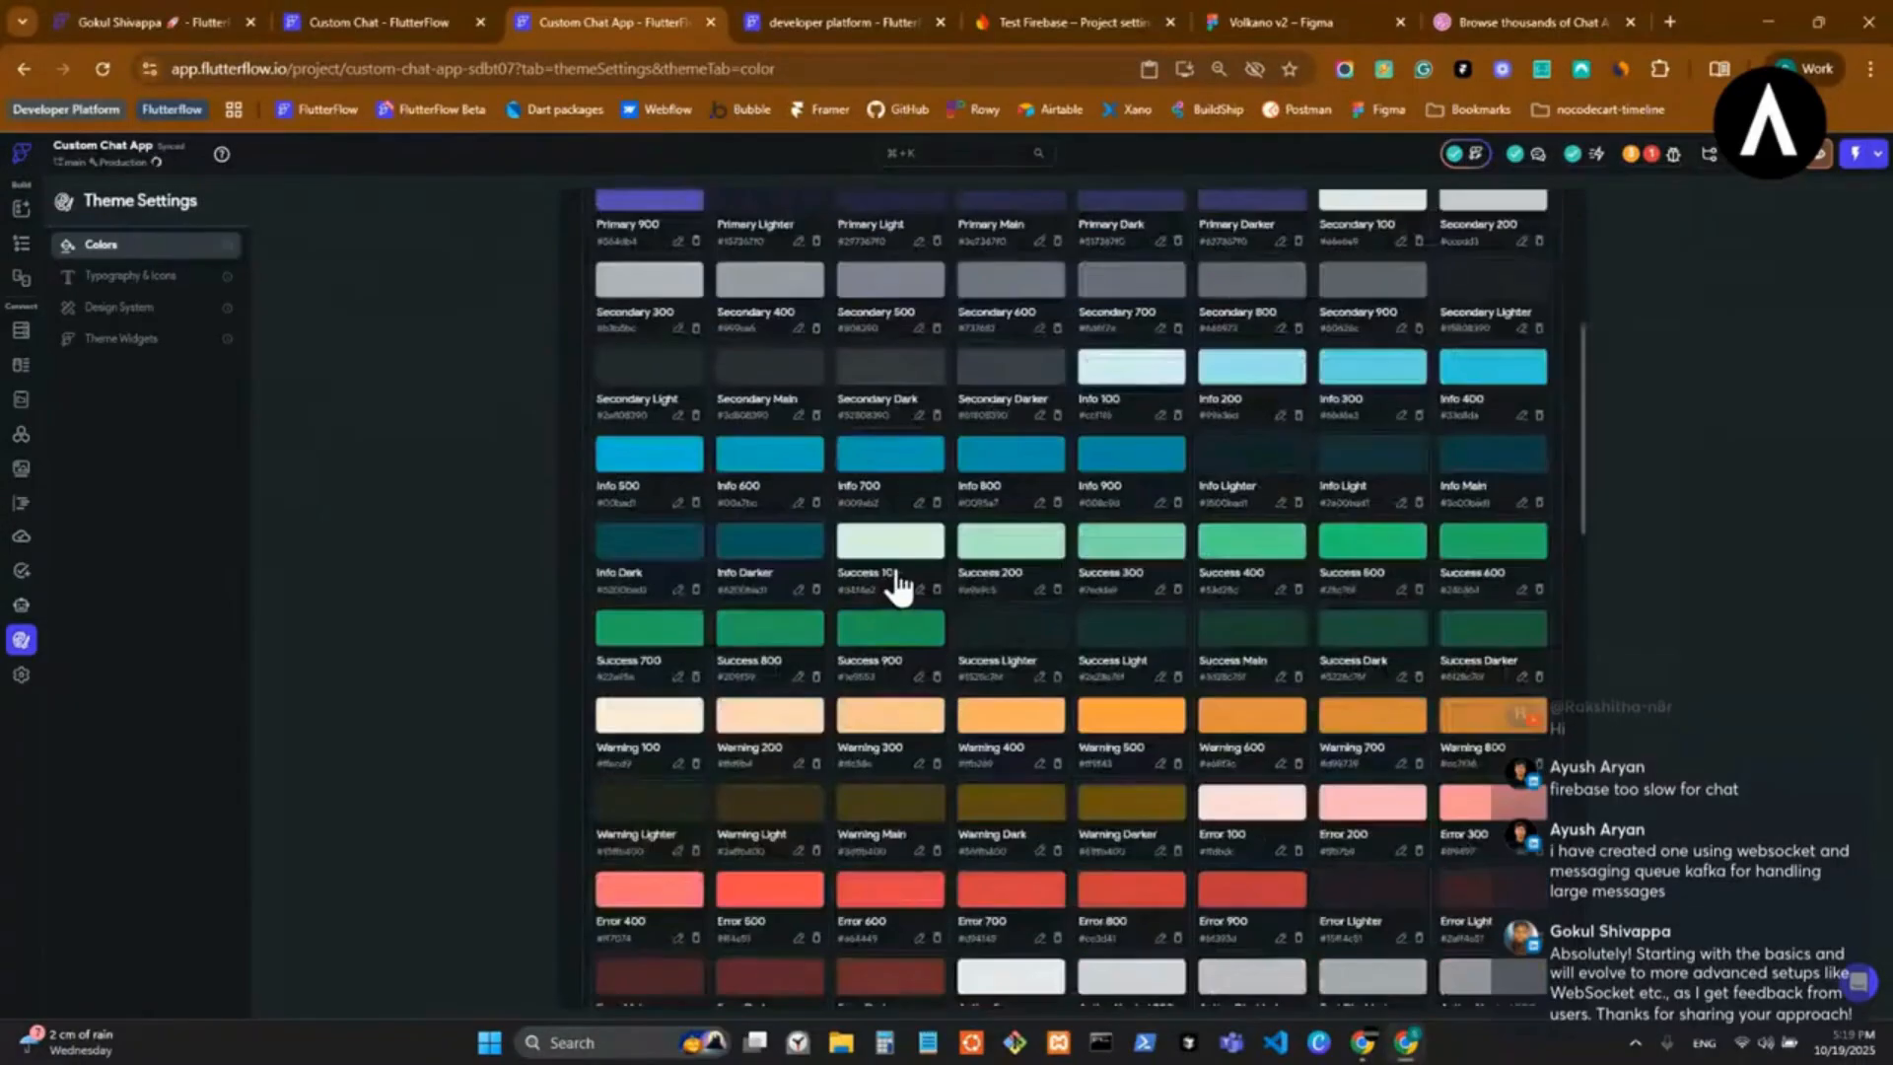
scroll(900, 583, up, 5)
scroll(912, 571, down, 1)
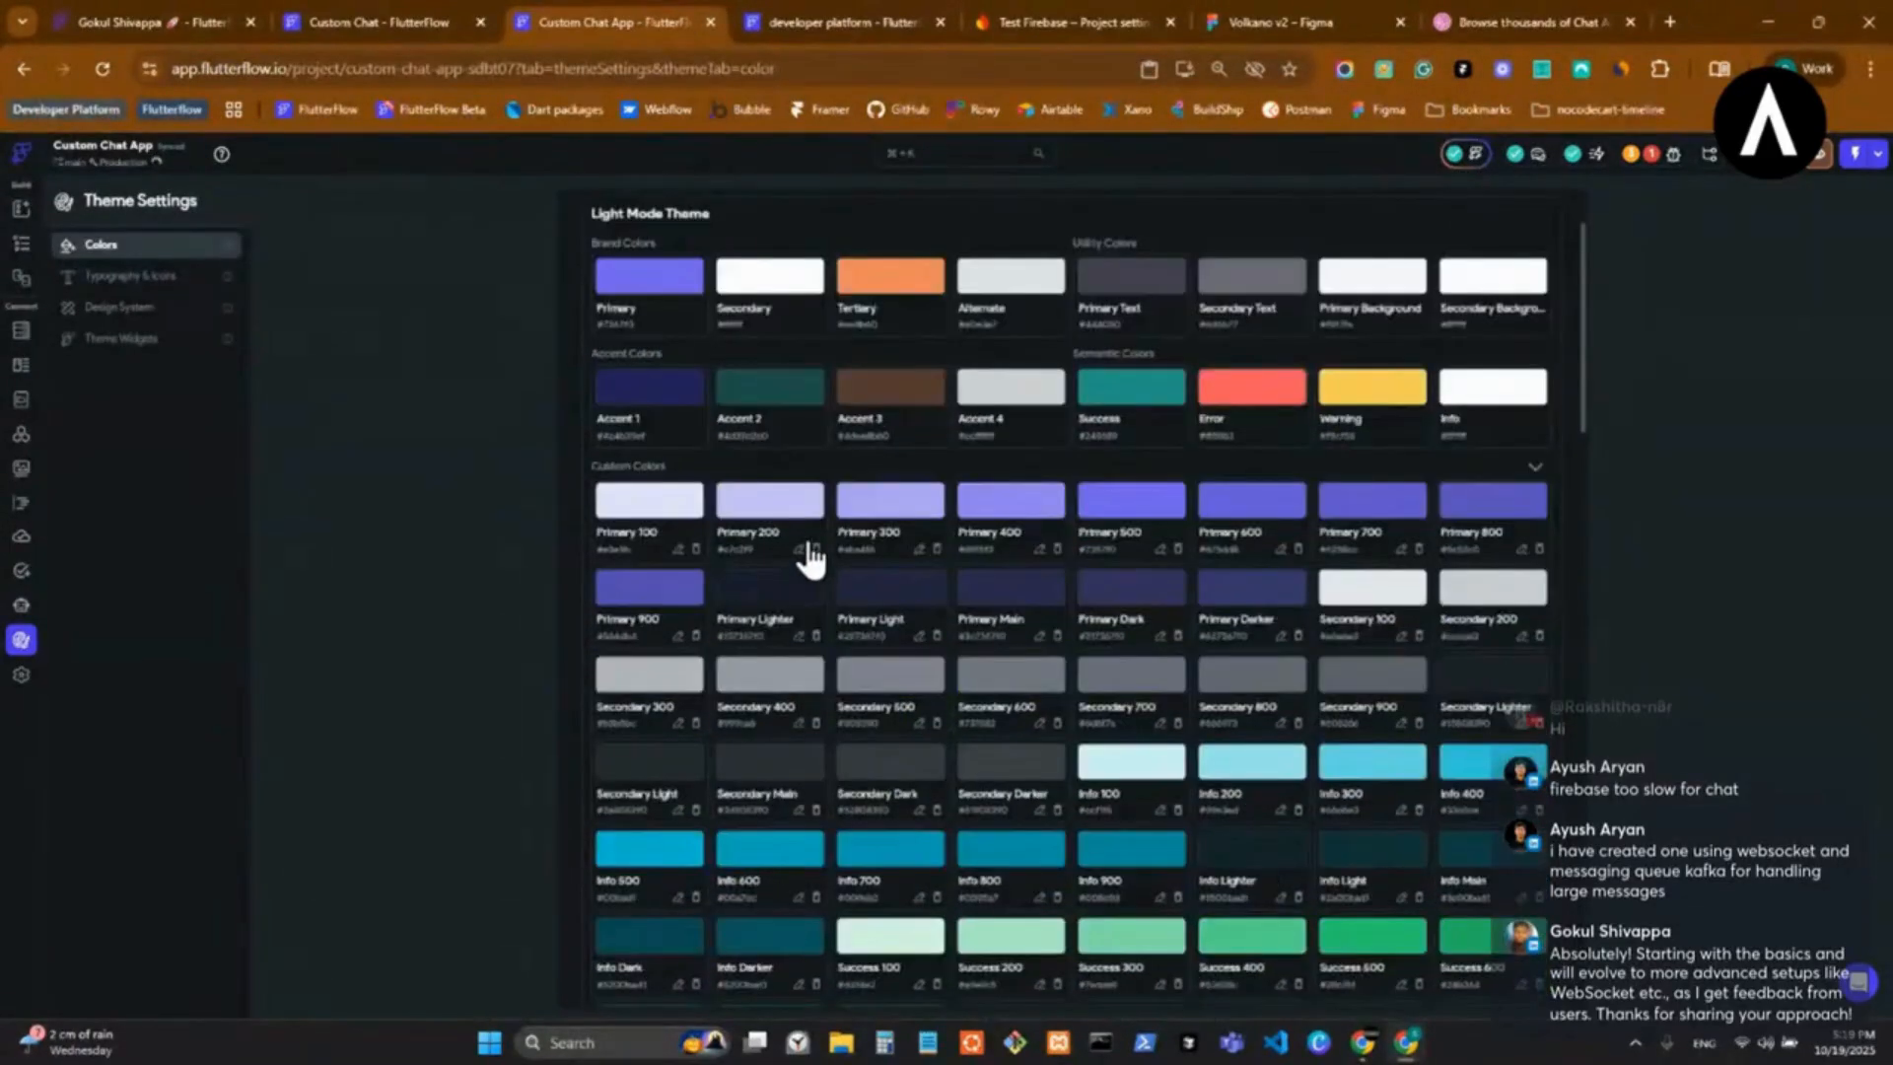
scroll(814, 552, up, 1)
scroll(815, 549, down, 6)
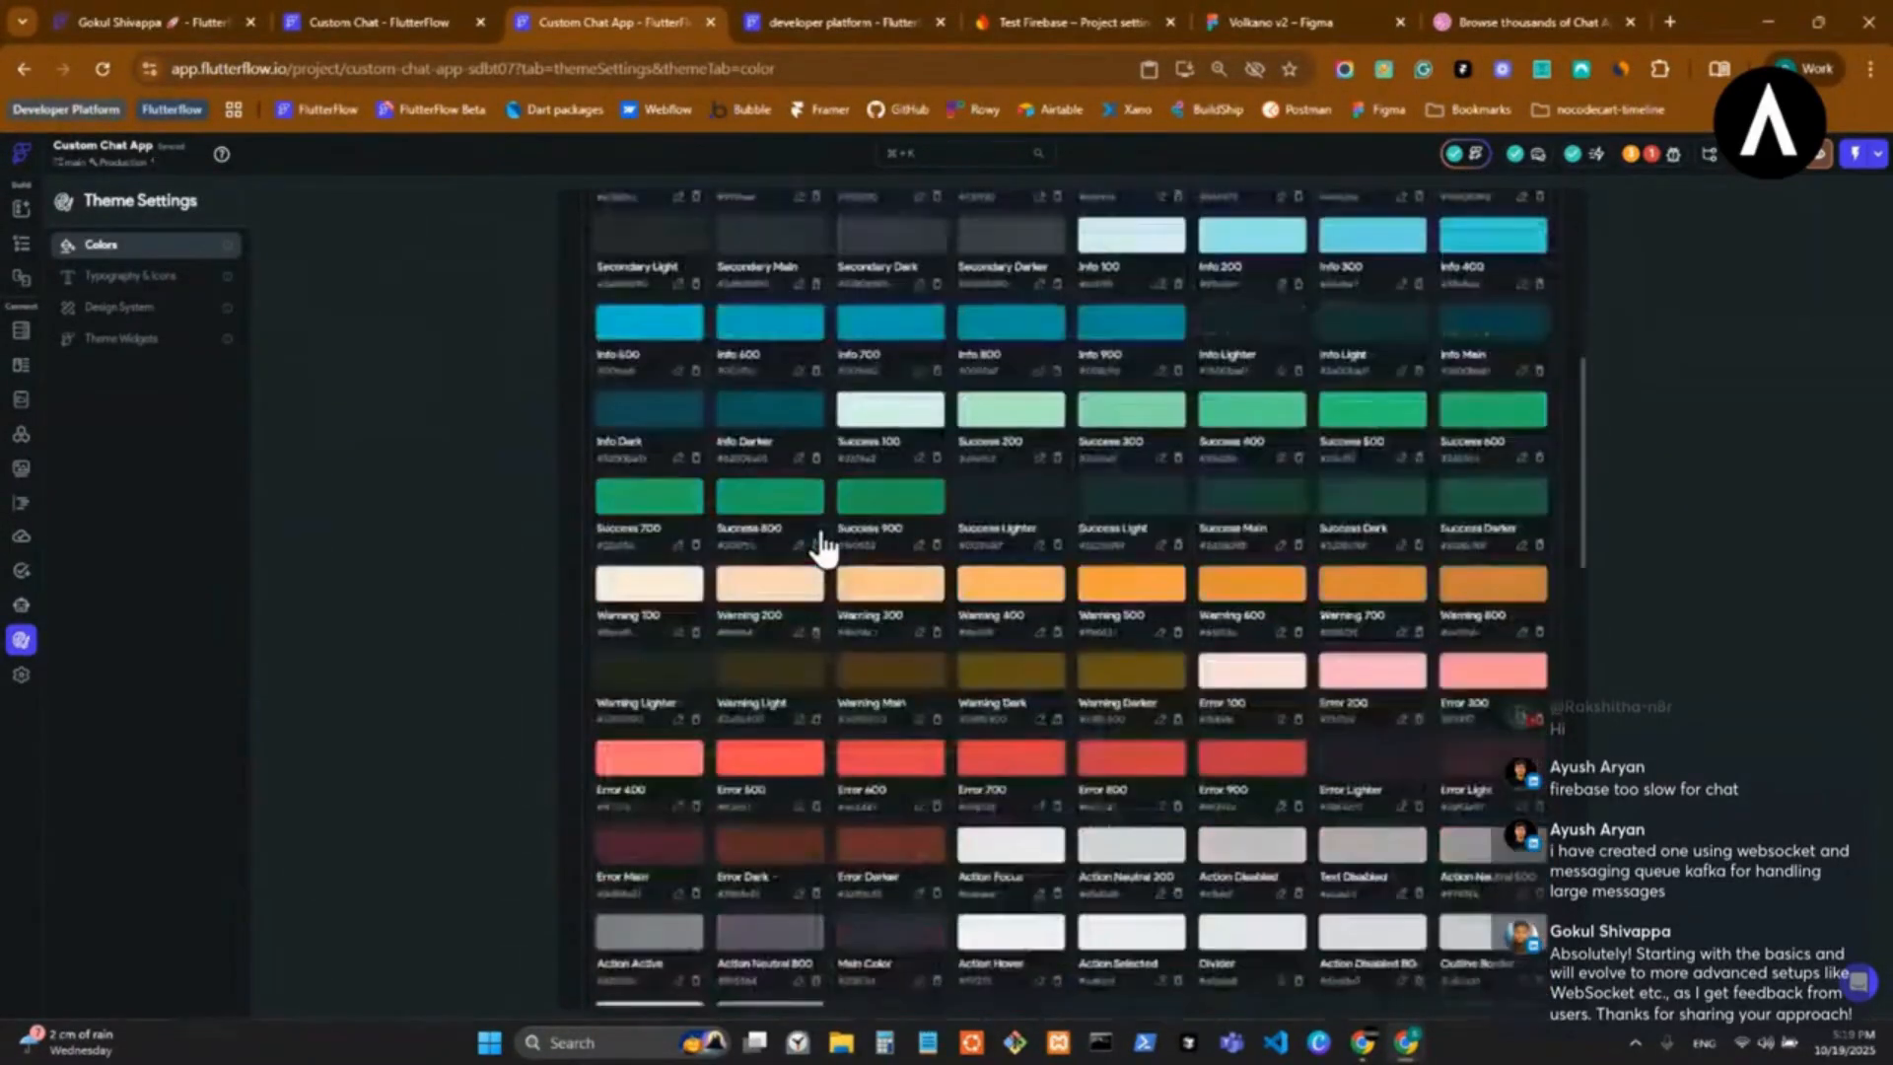
scroll(823, 547, down, 1)
scroll(823, 545, down, 8)
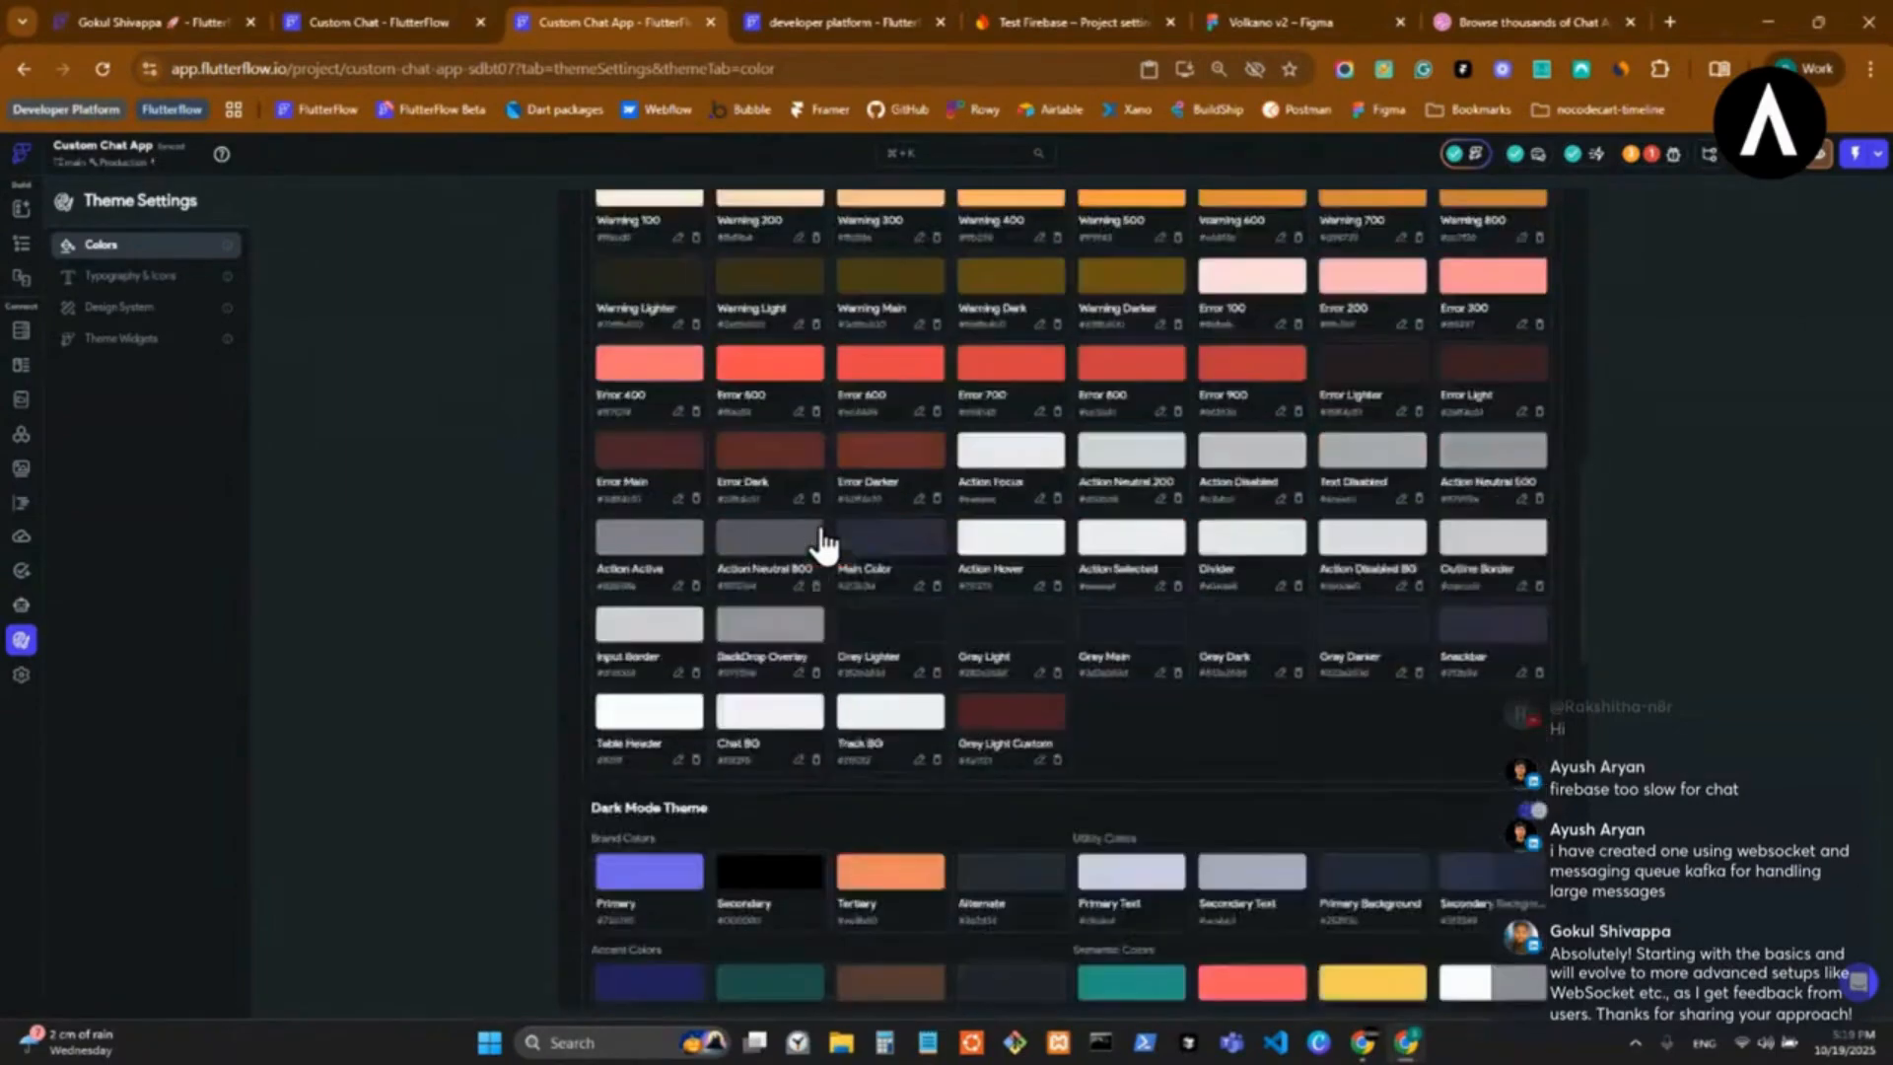
scroll(822, 537, up, 12)
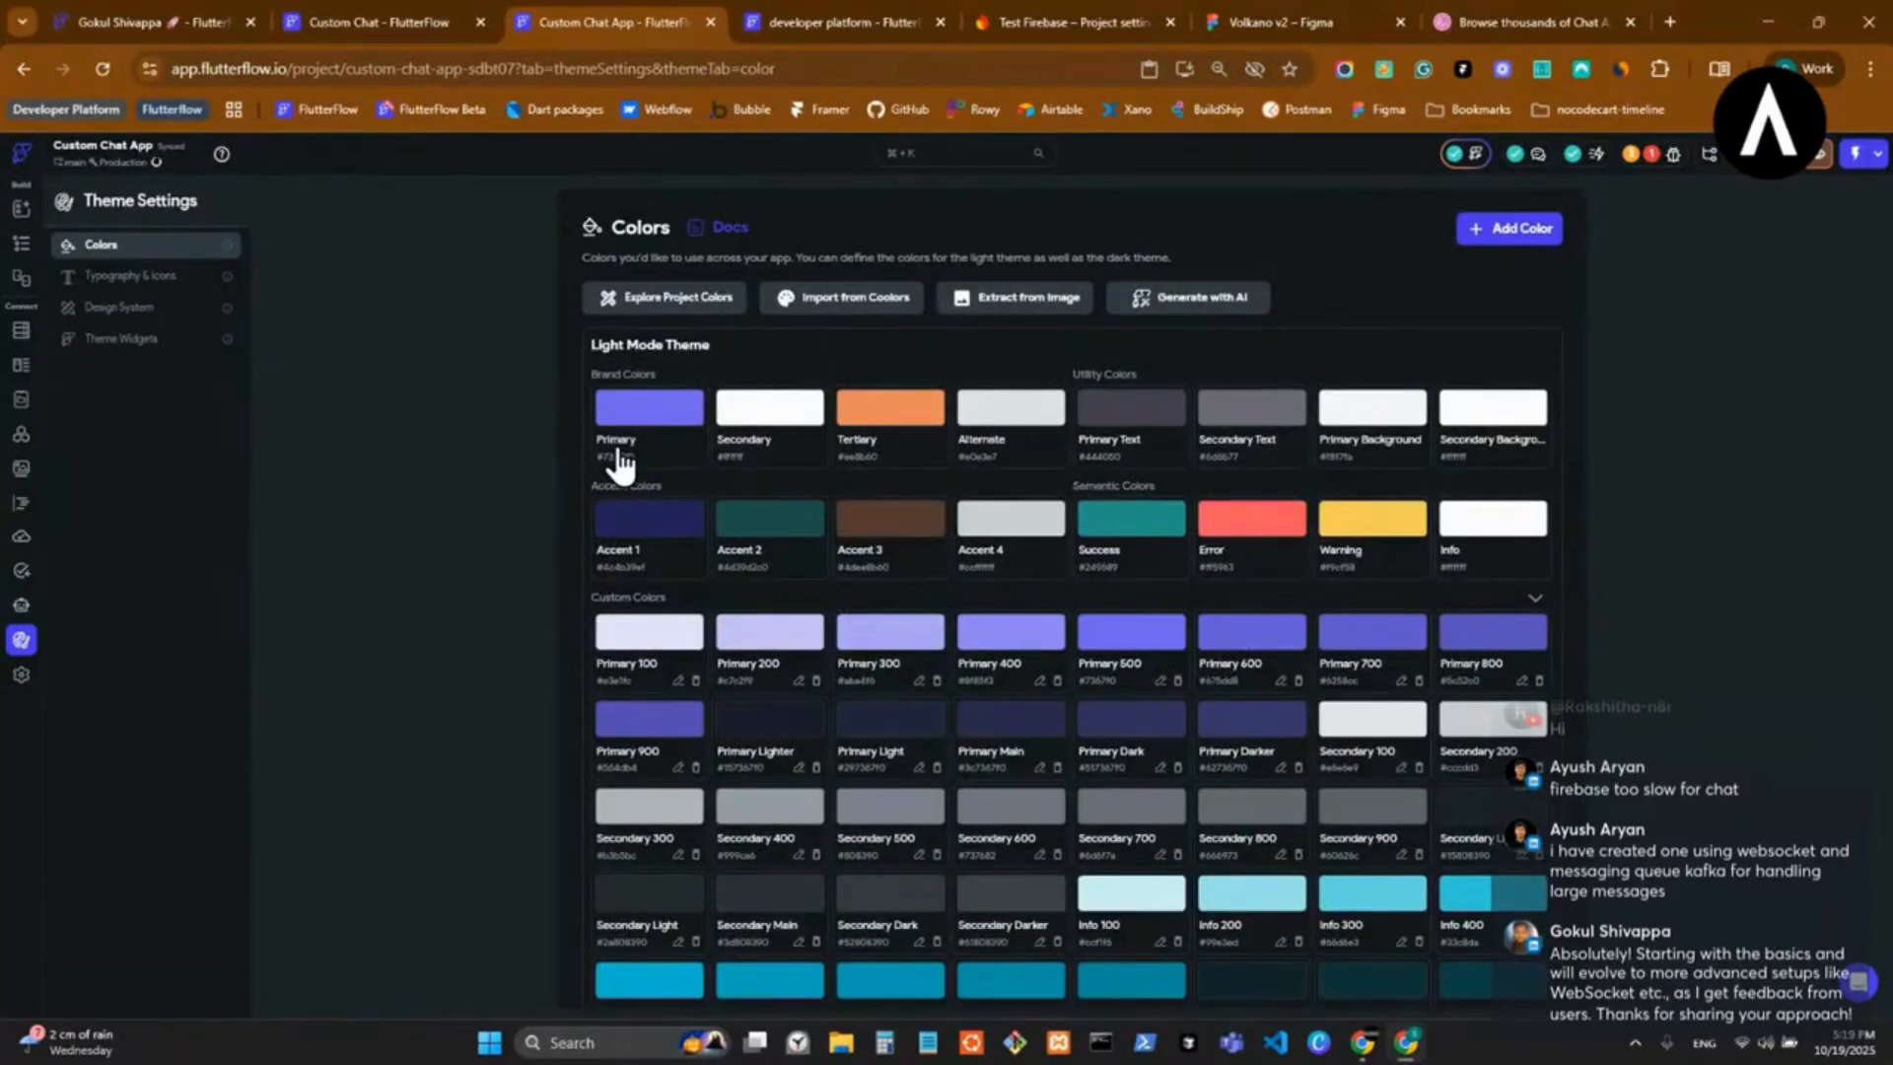
scroll(1069, 582, down, 5)
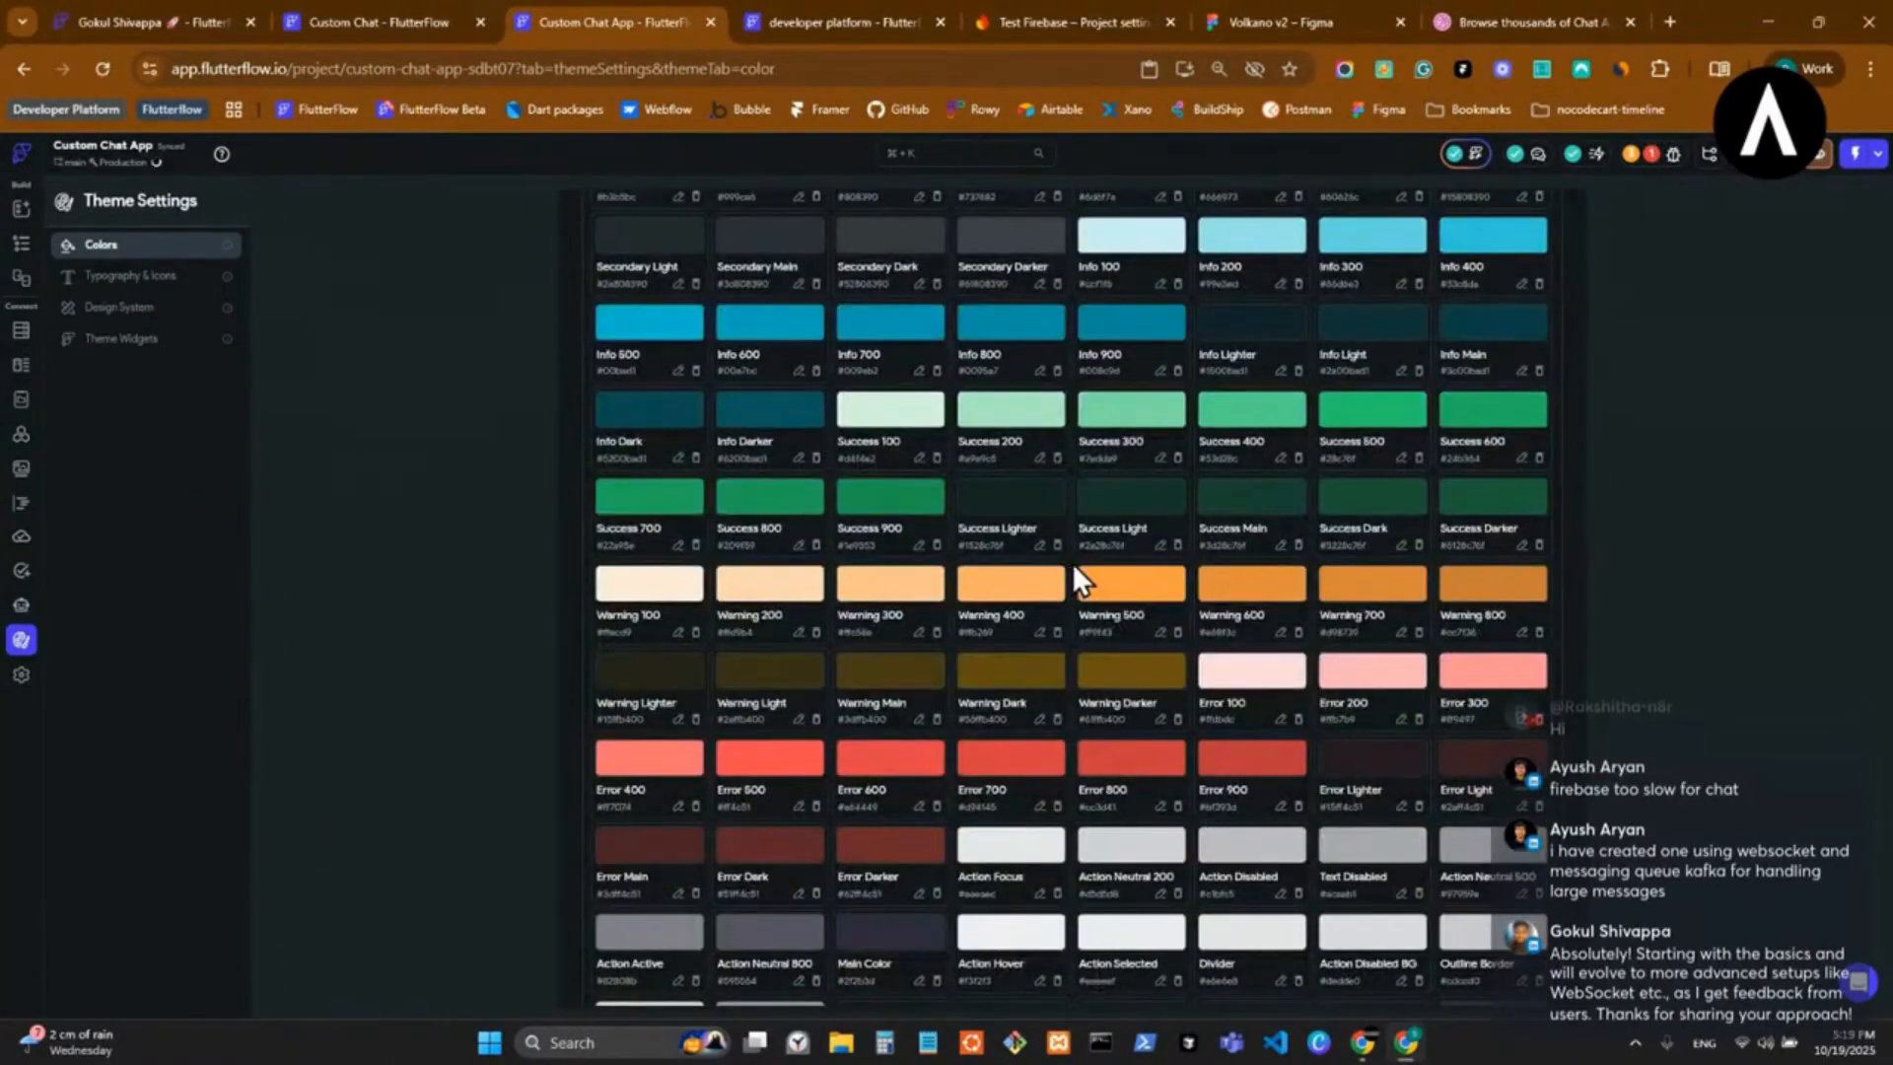
scroll(1081, 552, down, 3)
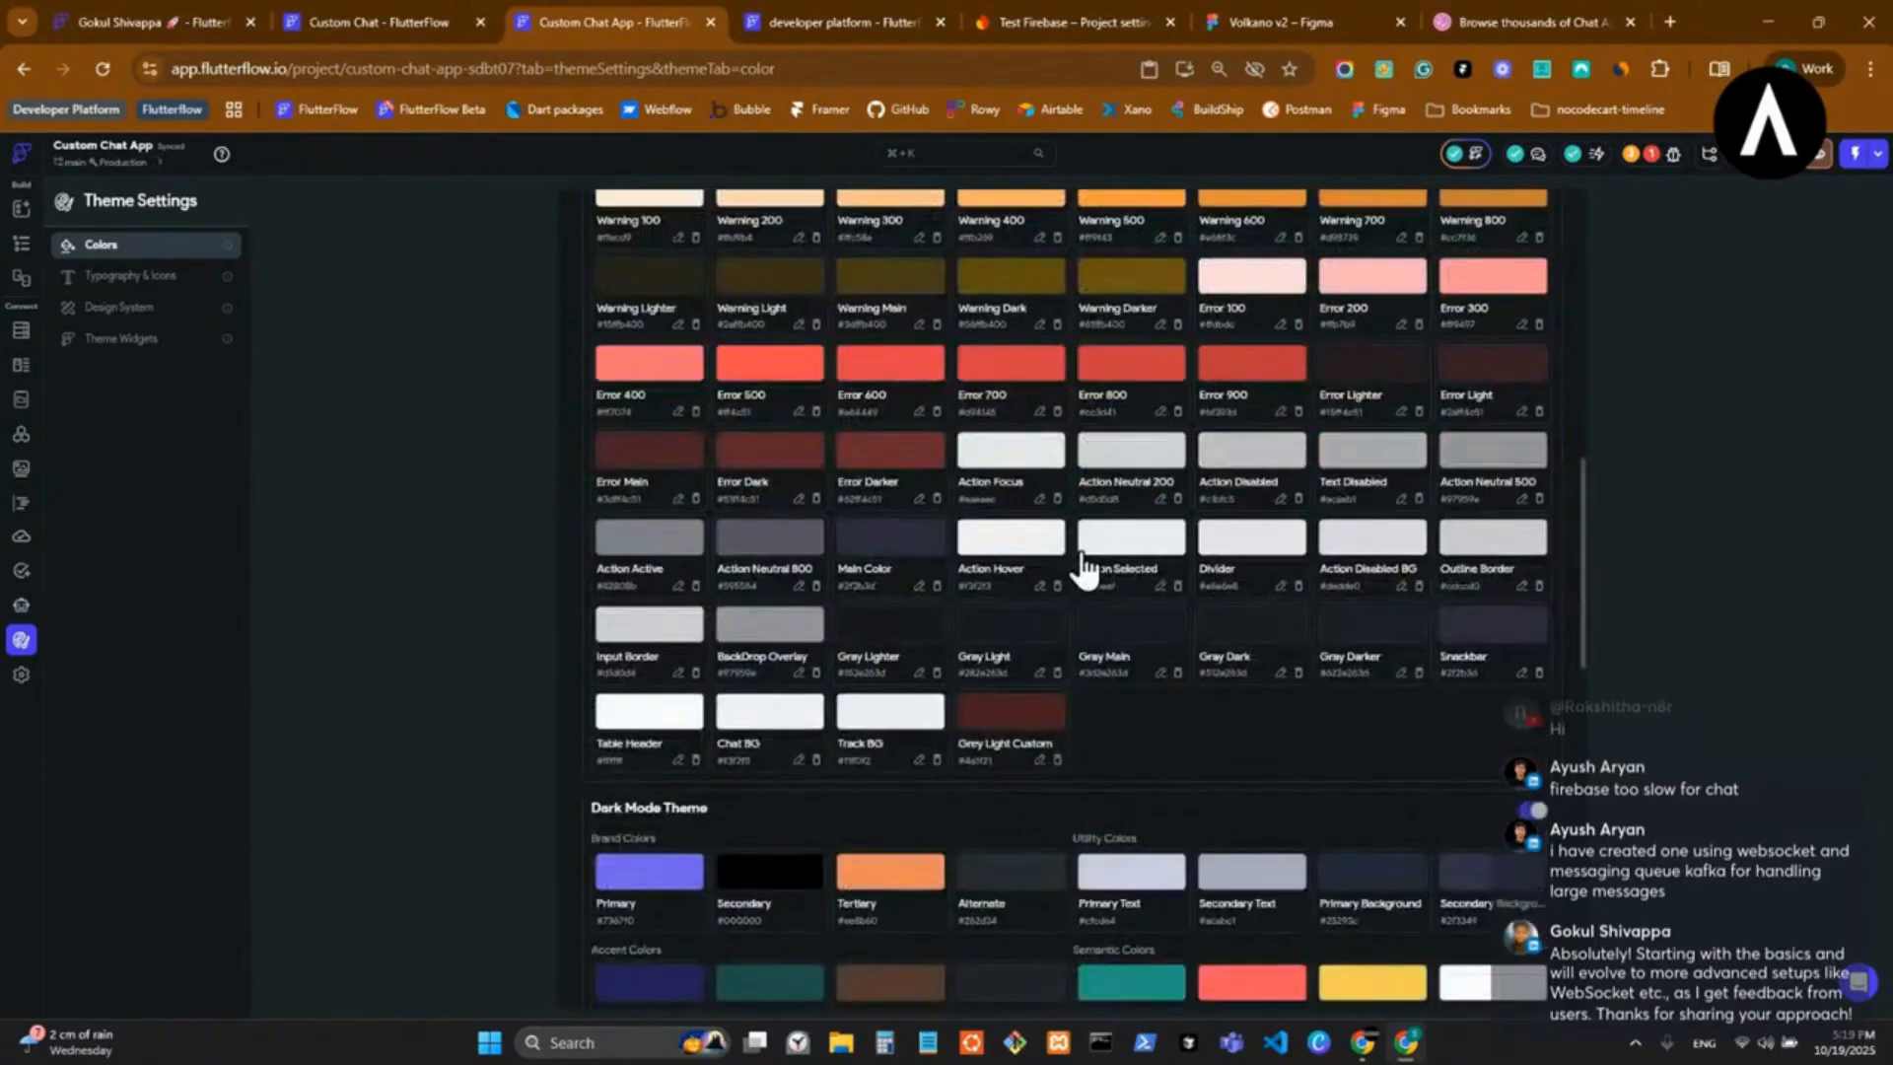
scroll(1082, 552, down, 3)
scroll(1083, 552, up, 11)
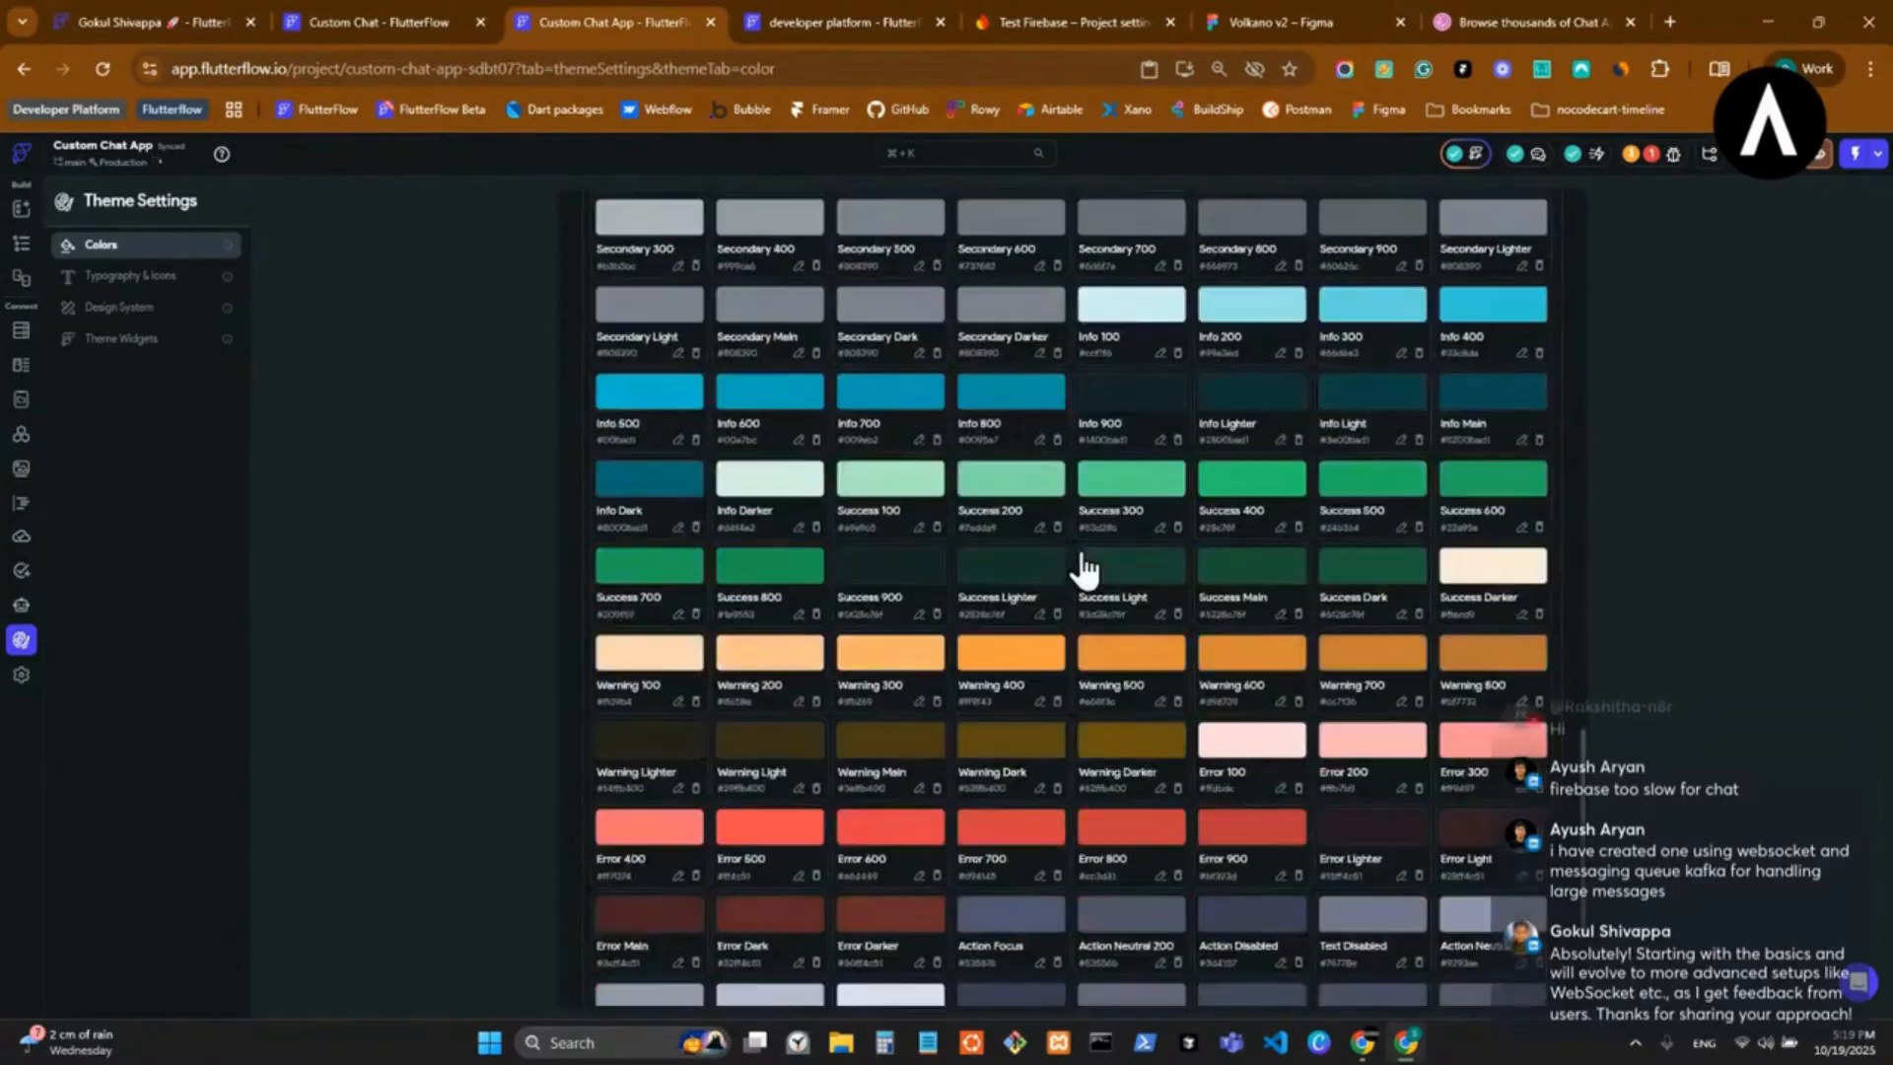
click(158, 276)
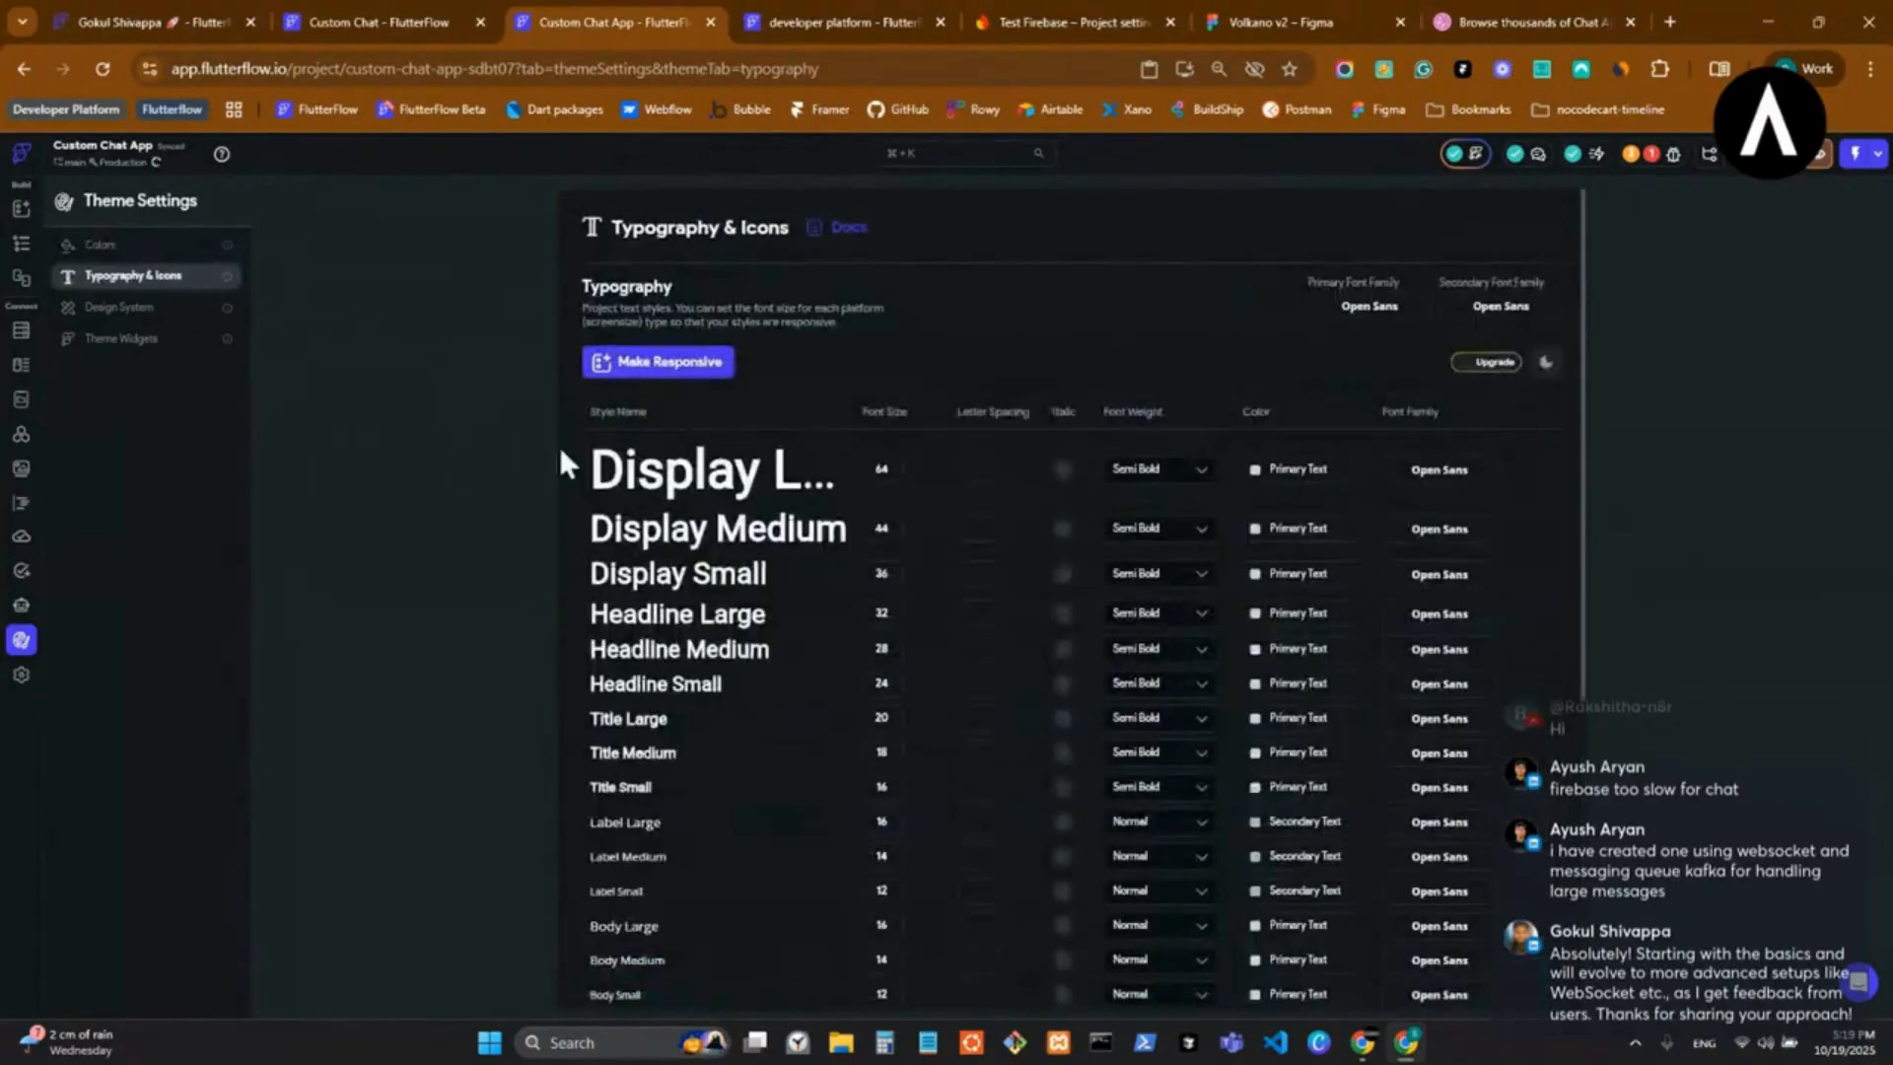
scroll(559, 445, down, 5)
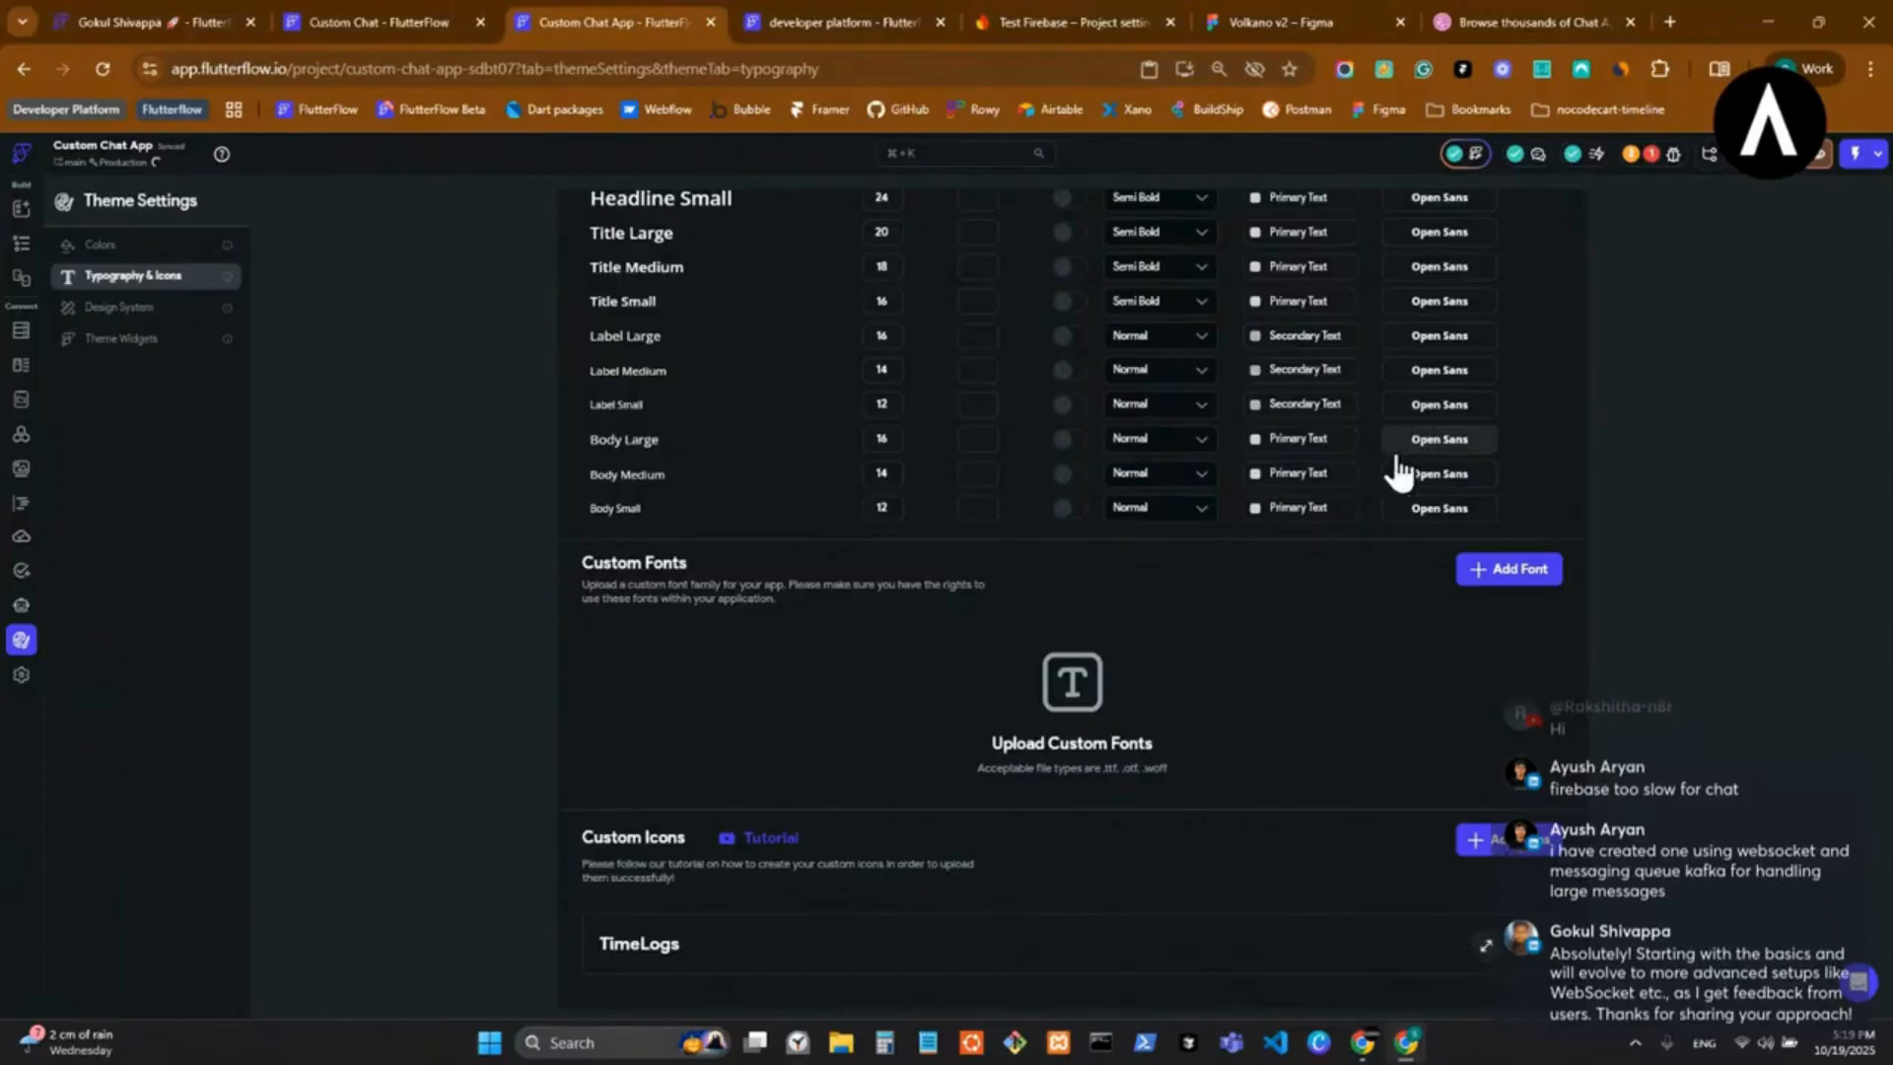
Enlarge the page list above the widget tree and delete the ai_chat, authentication and main folders.
click(18, 250)
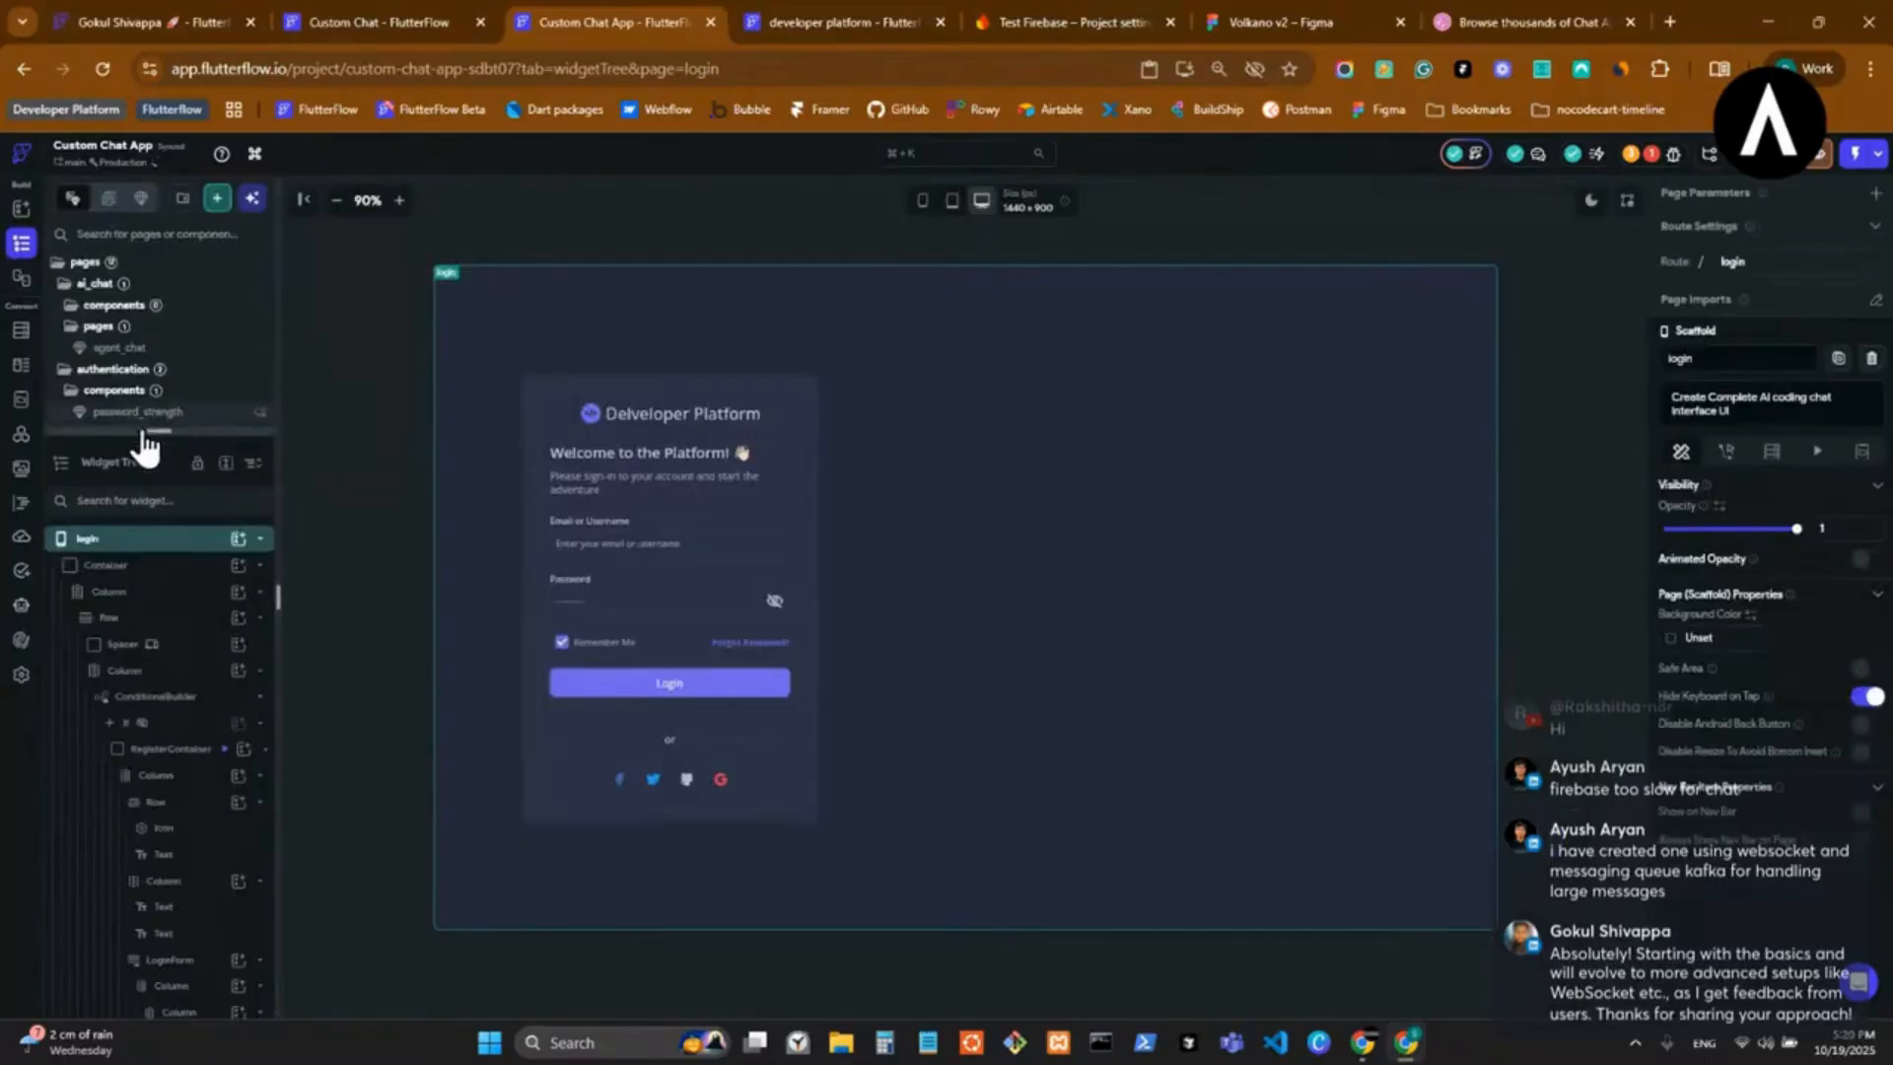
drag(157, 431, 66, 981)
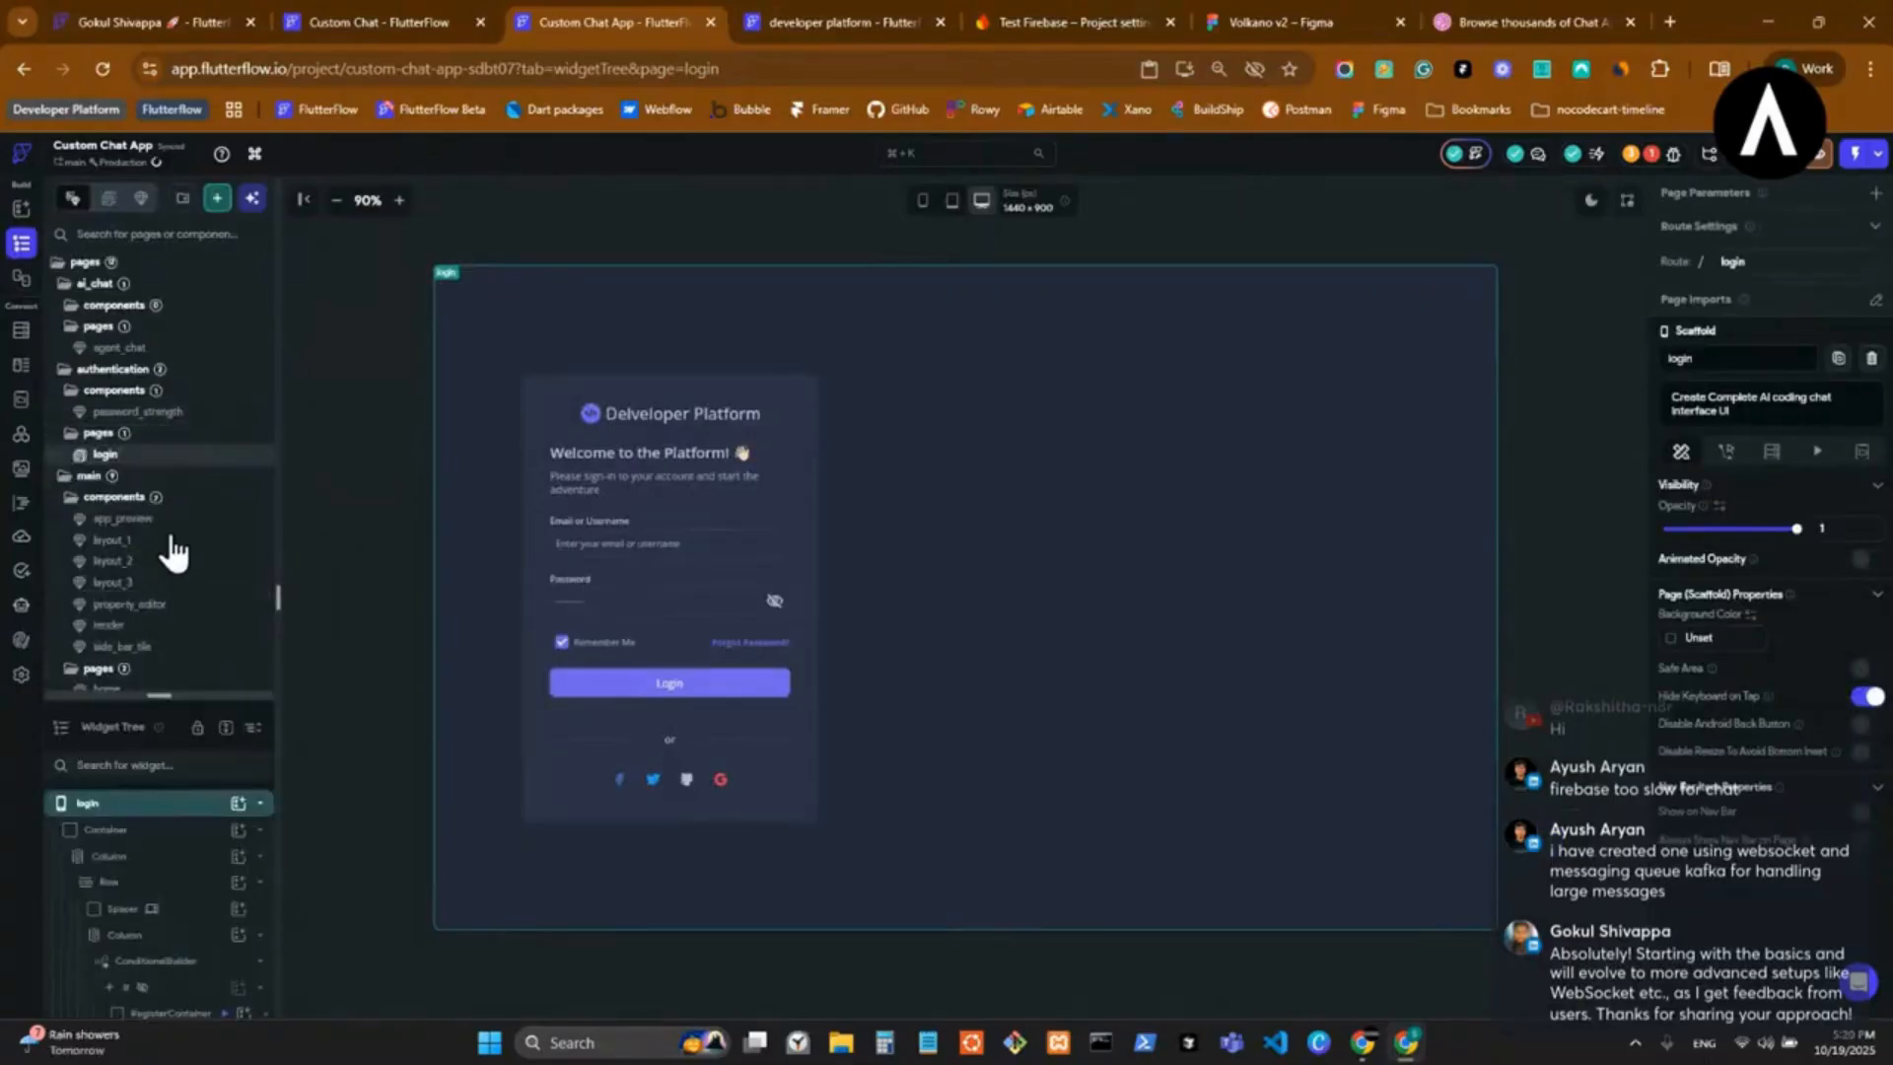
right_click(93, 289)
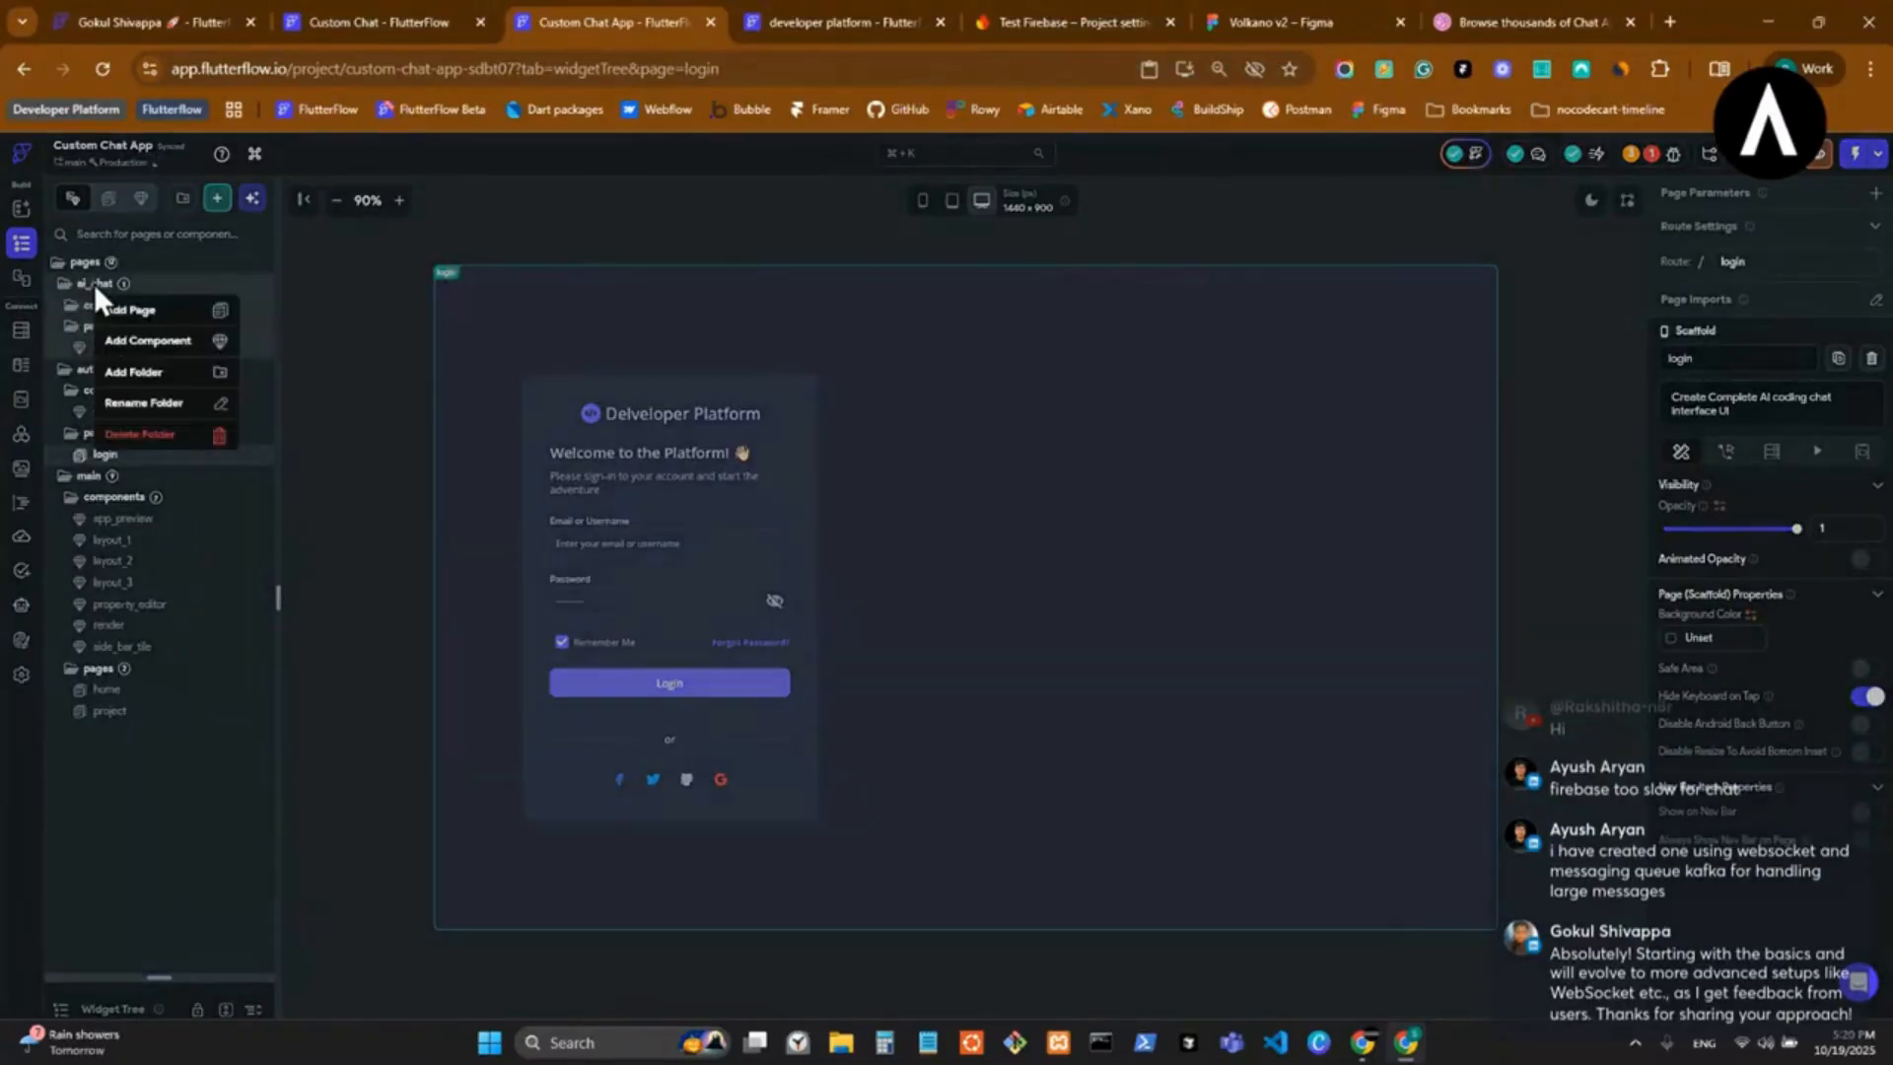
click(148, 435)
click(376, 518)
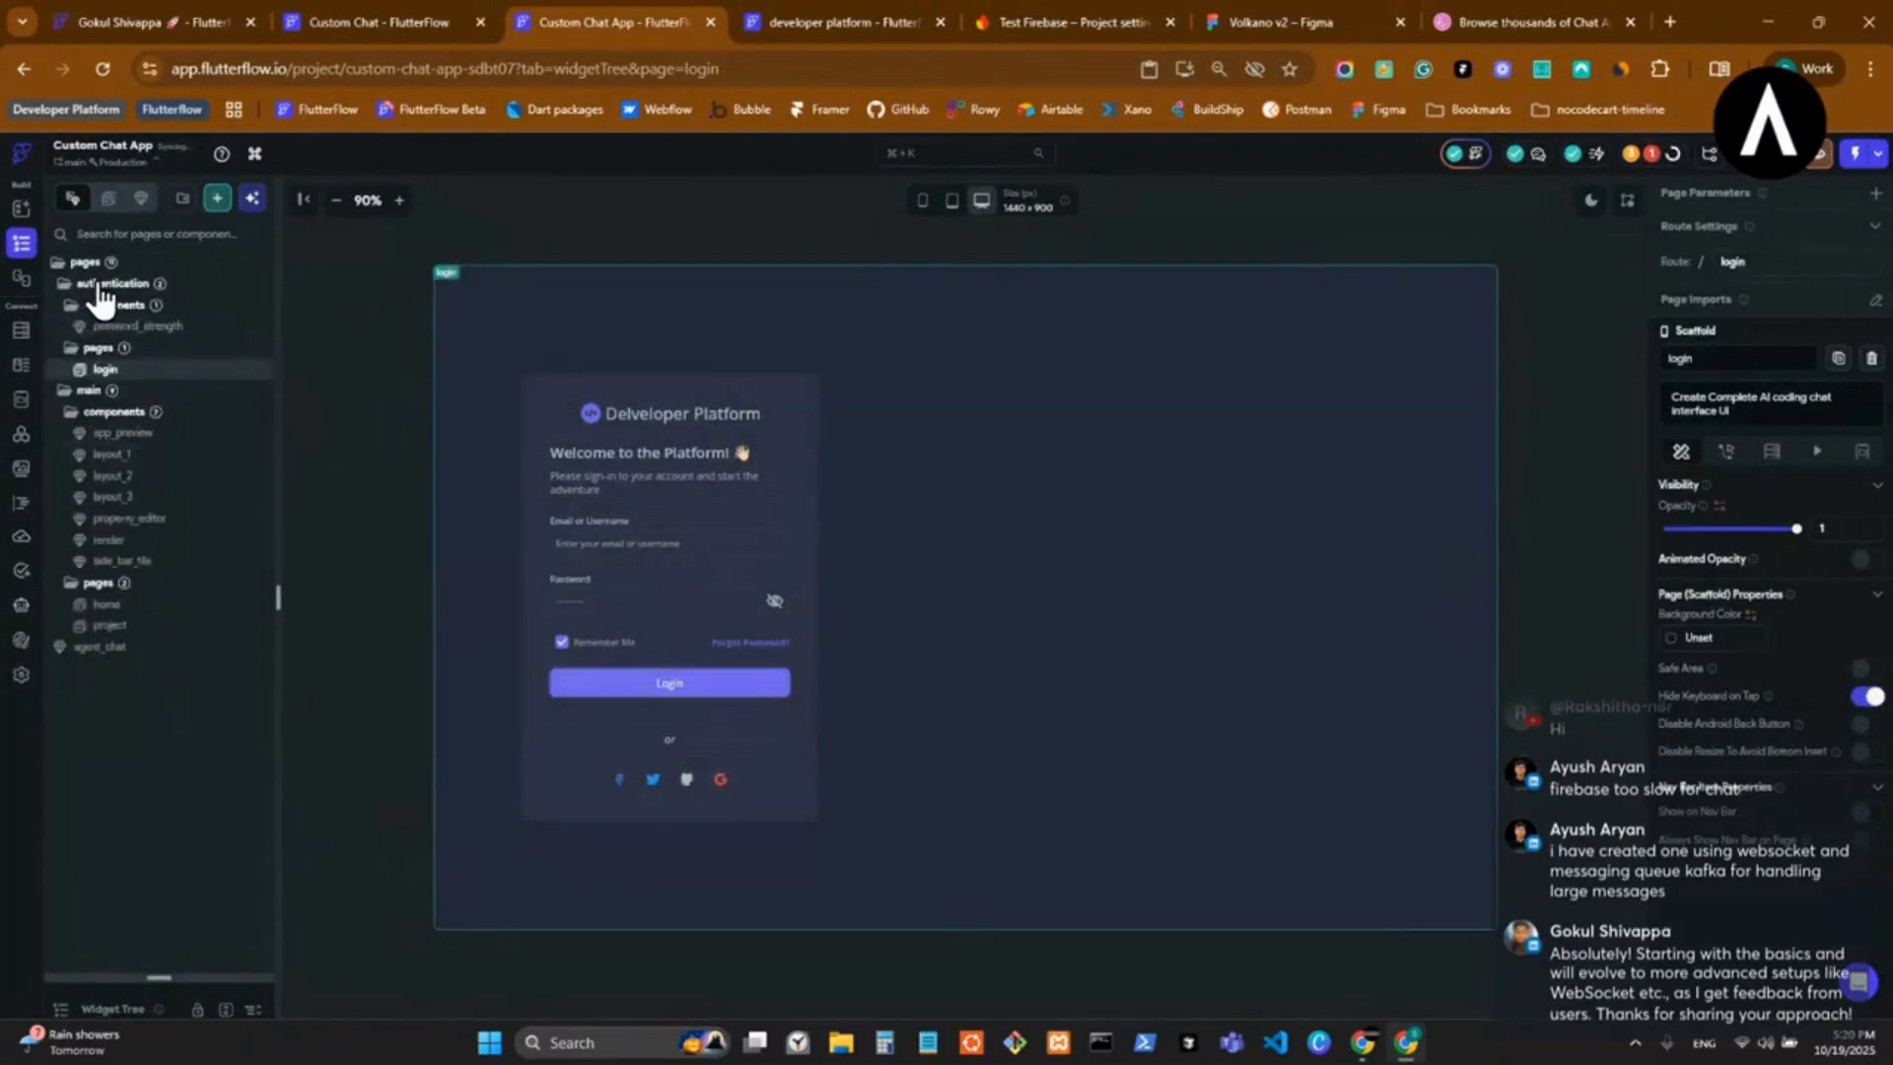
right_click(98, 287)
click(144, 431)
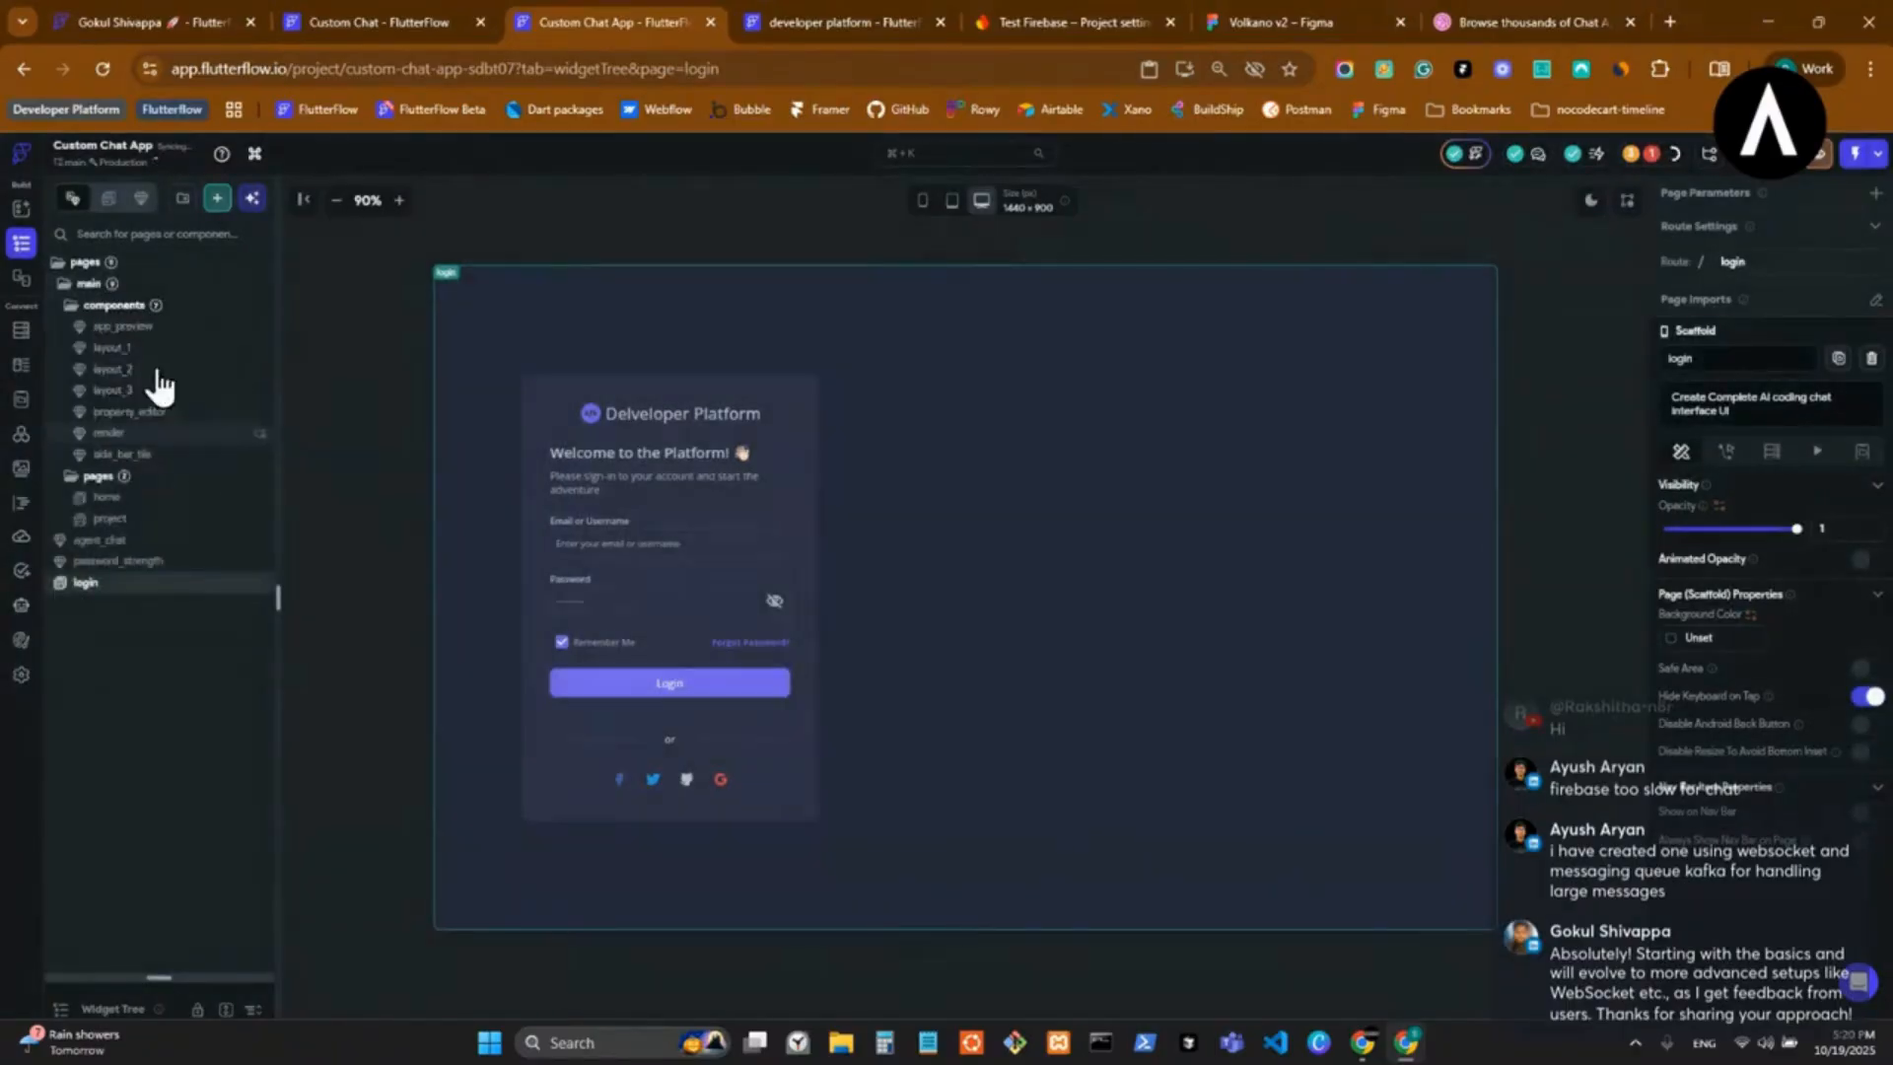
right_click(86, 282)
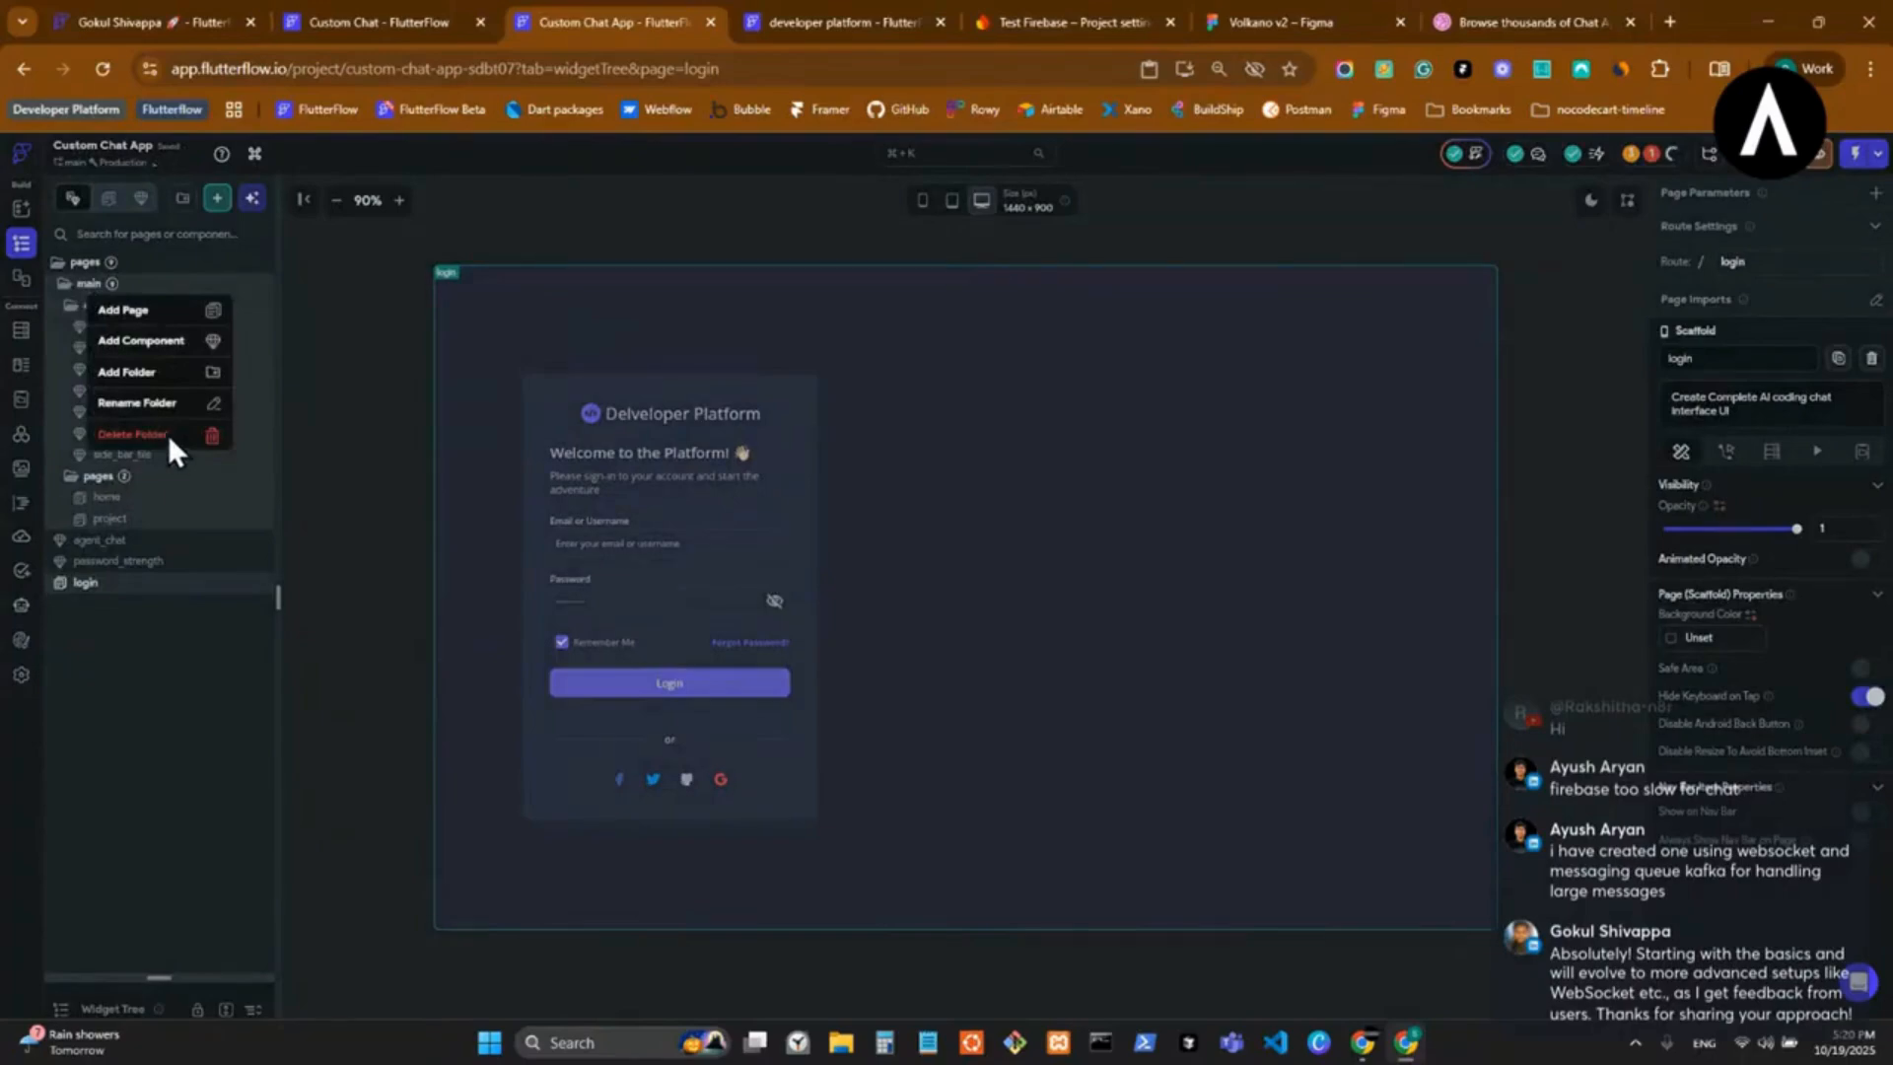
click(162, 435)
Try to delete the agent_chat component, and delete the login and project pages from the pages folder.
right_click(89, 295)
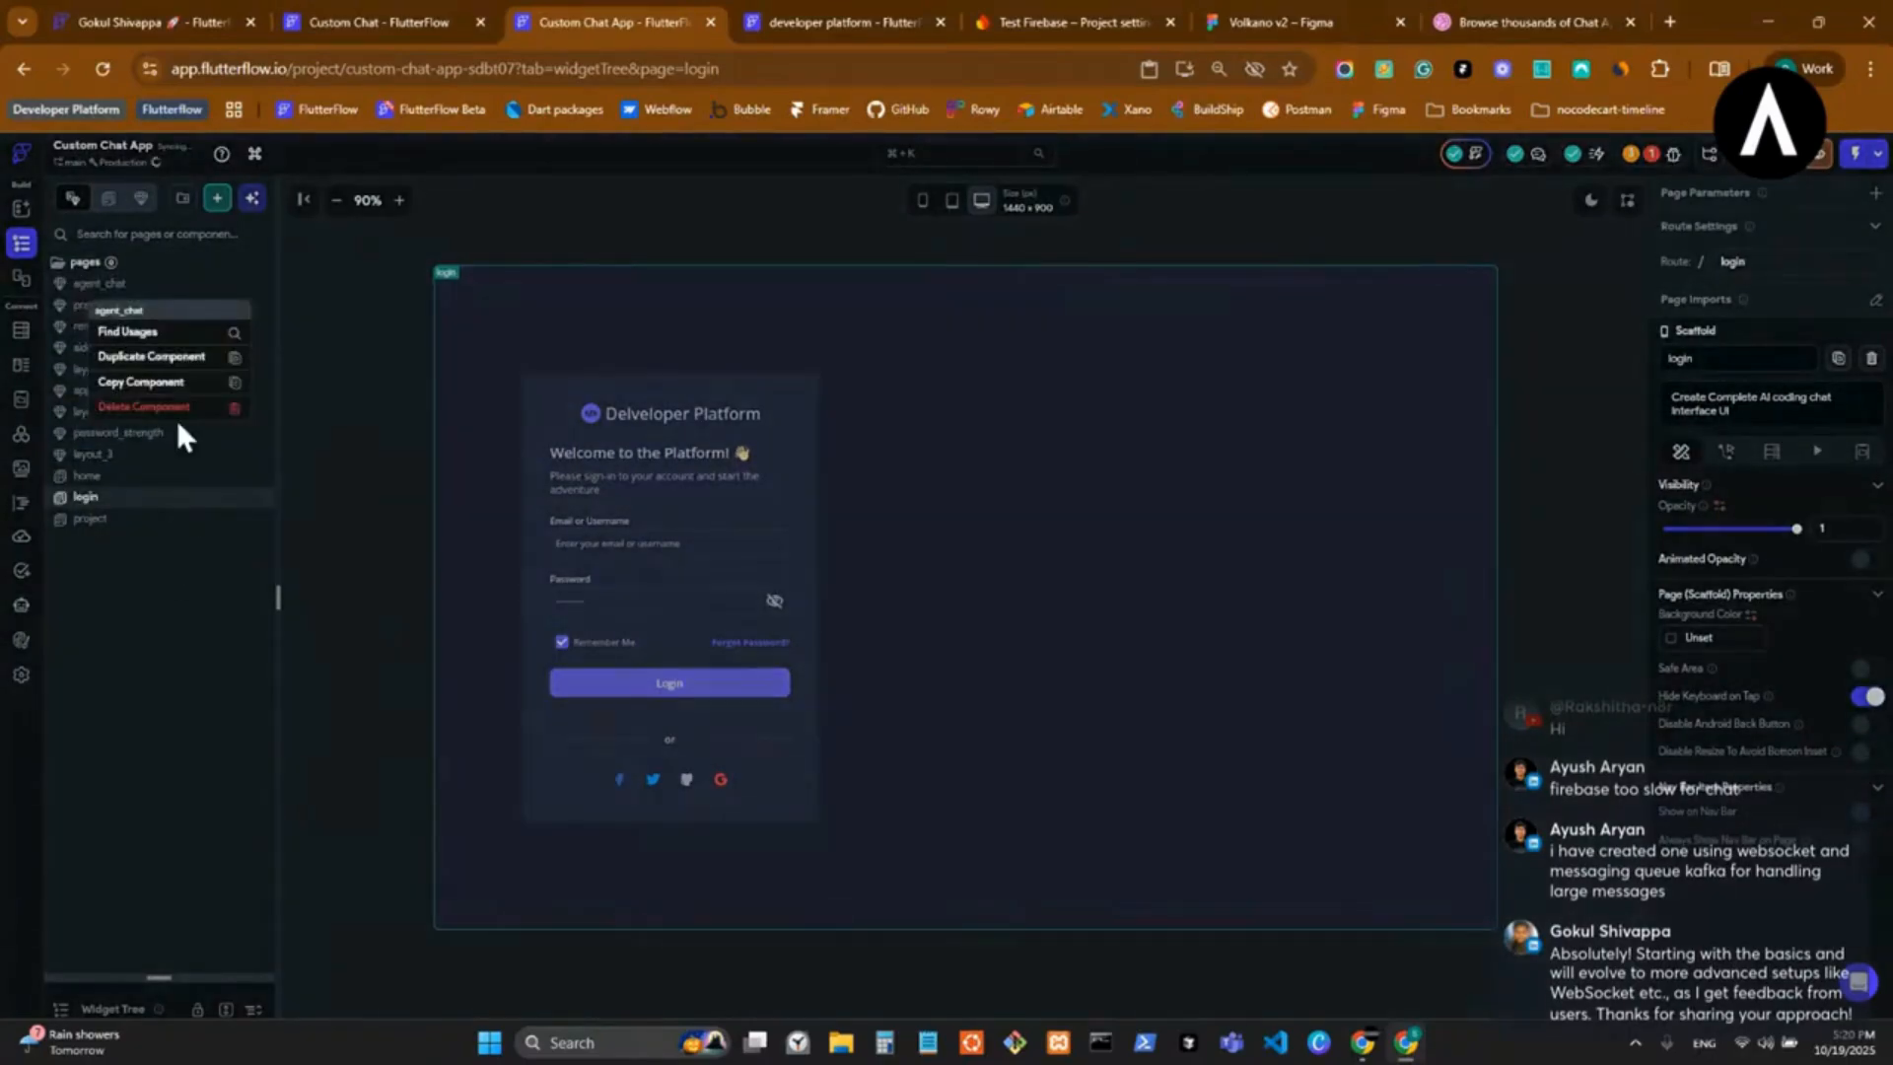
click(176, 418)
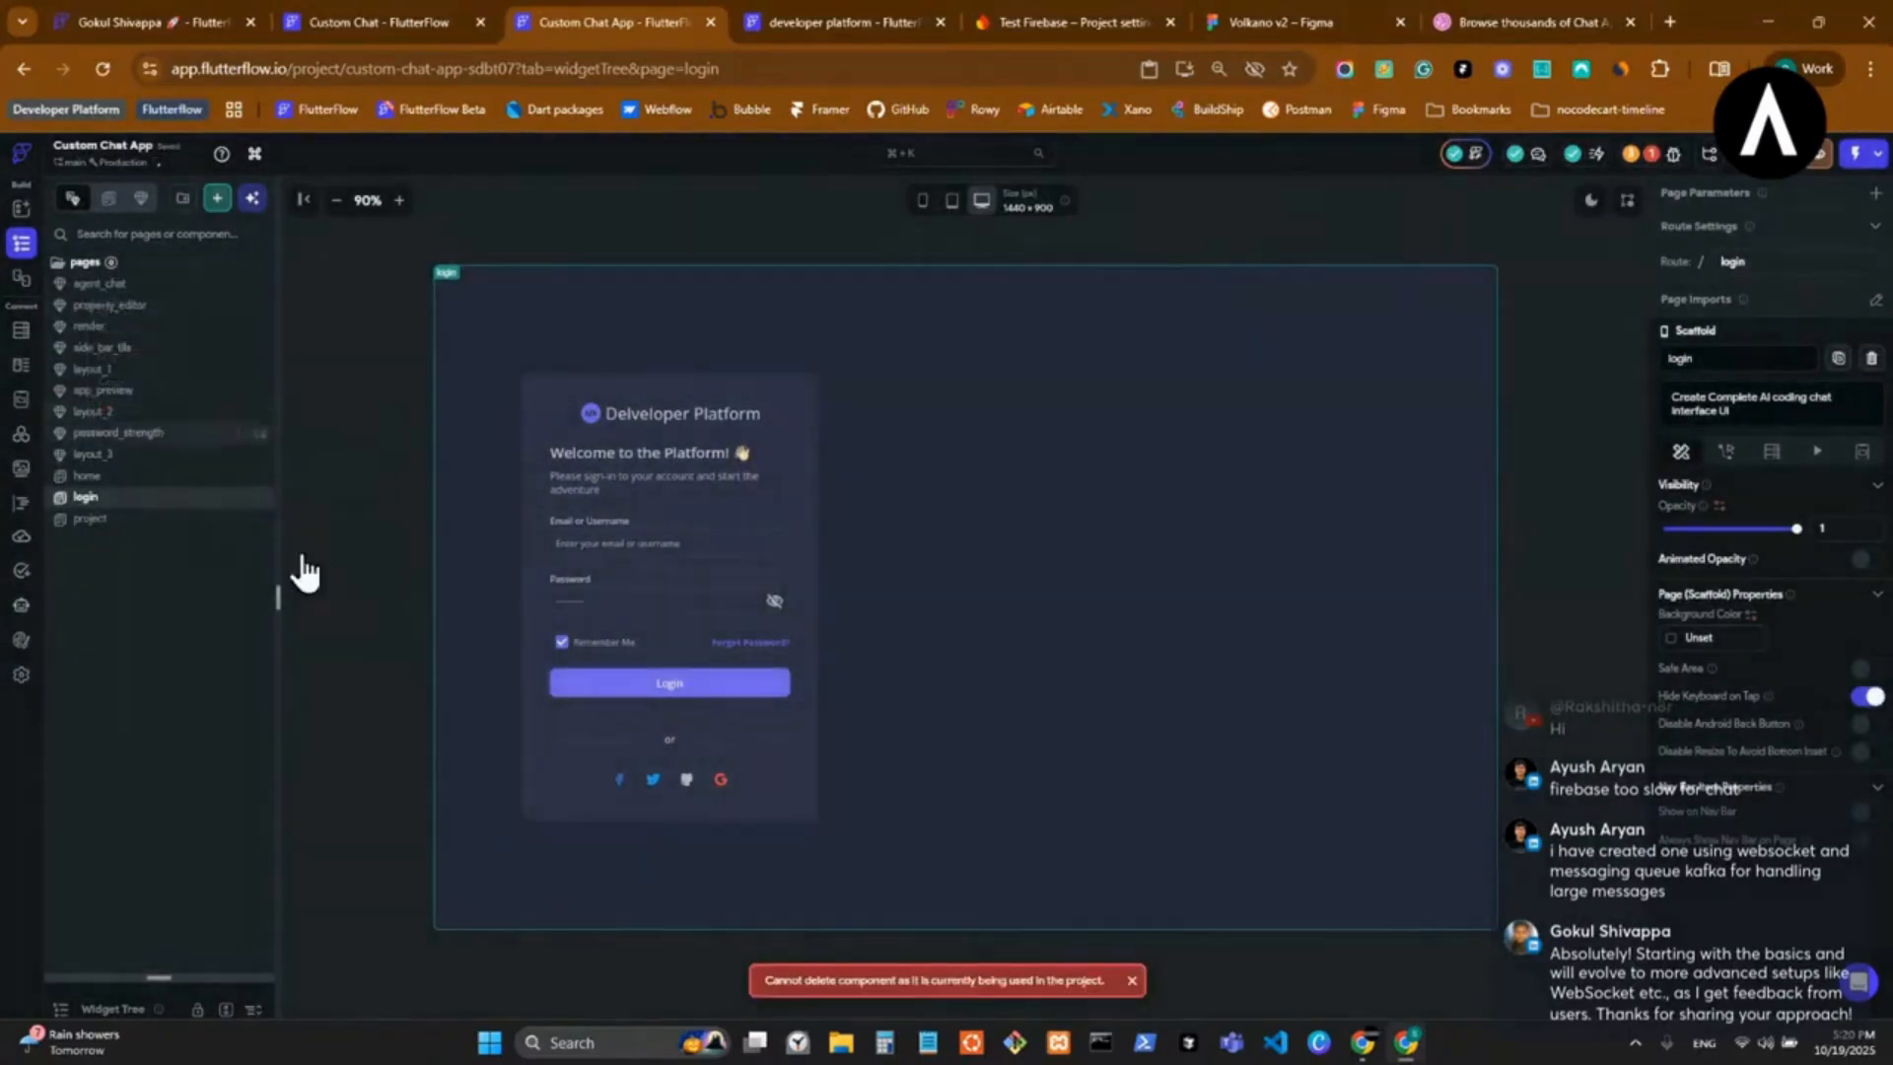
right_click(127, 499)
click(268, 617)
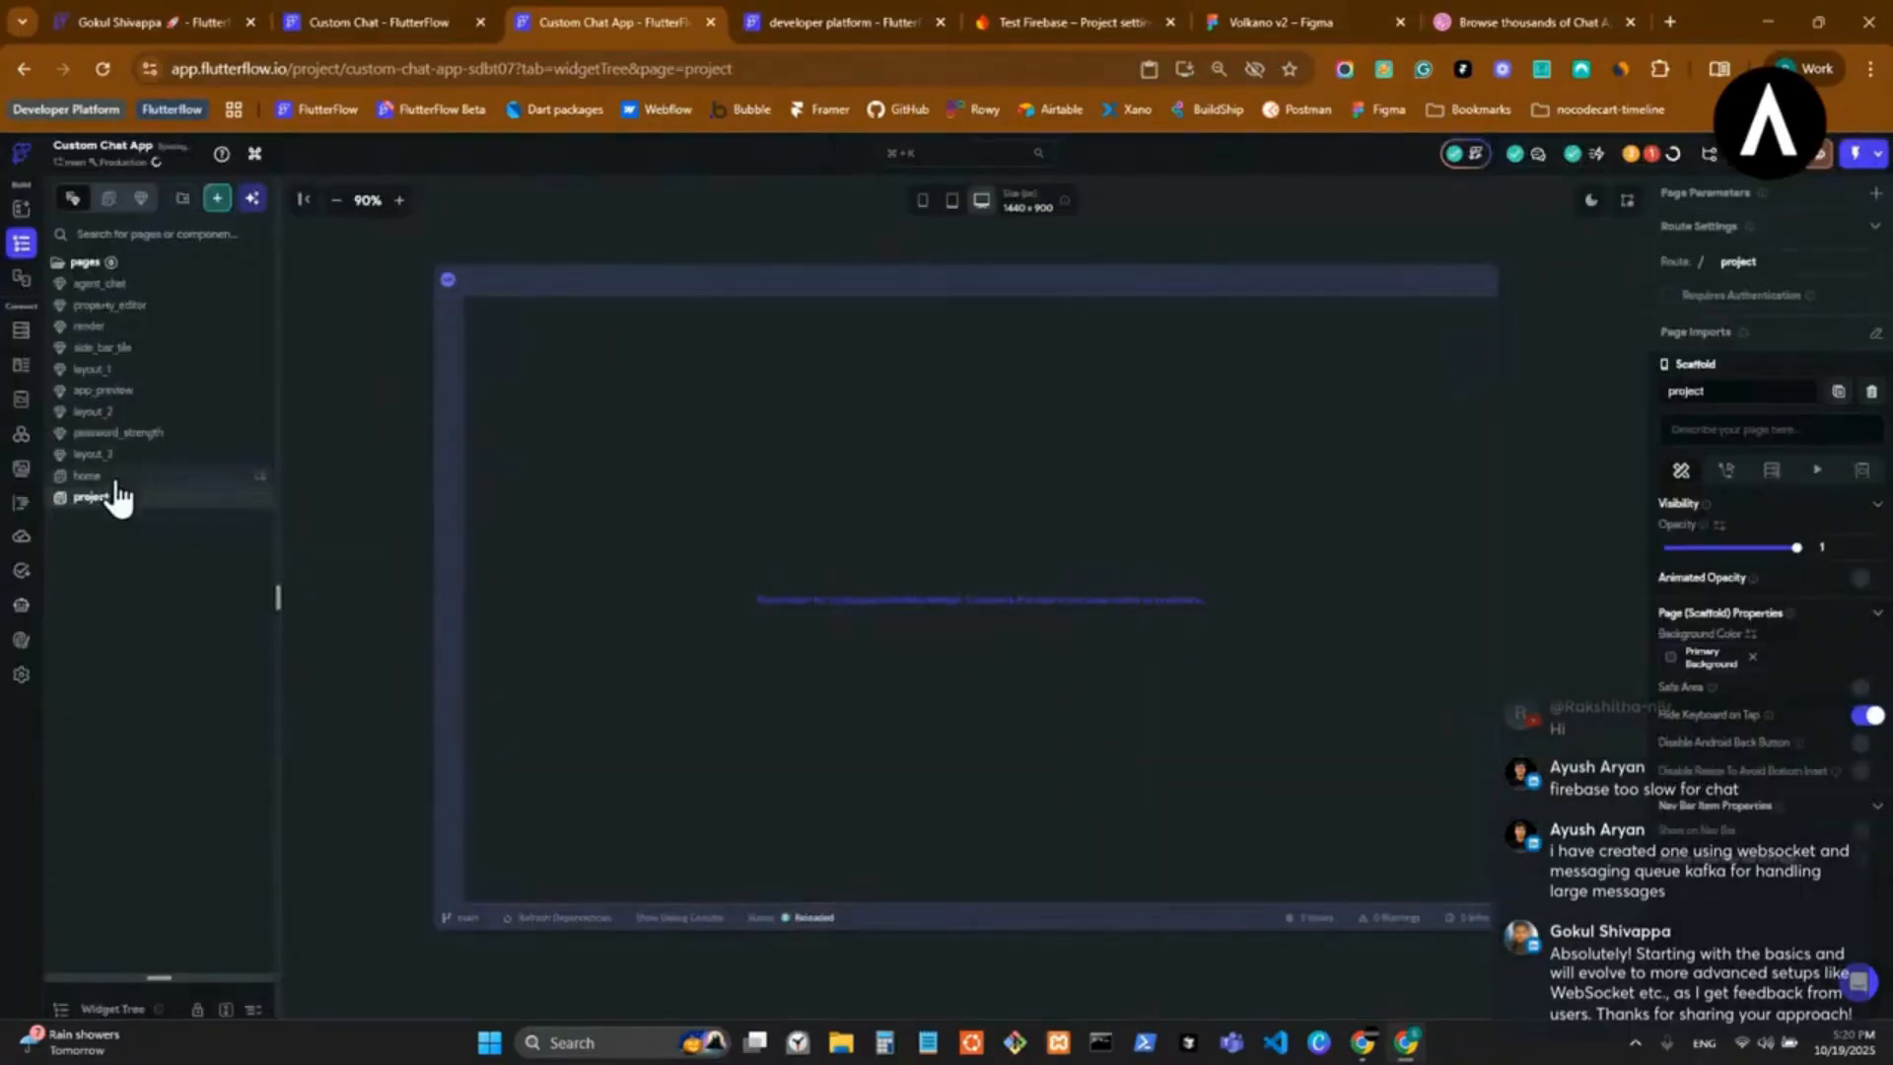
right_click(113, 503)
click(233, 627)
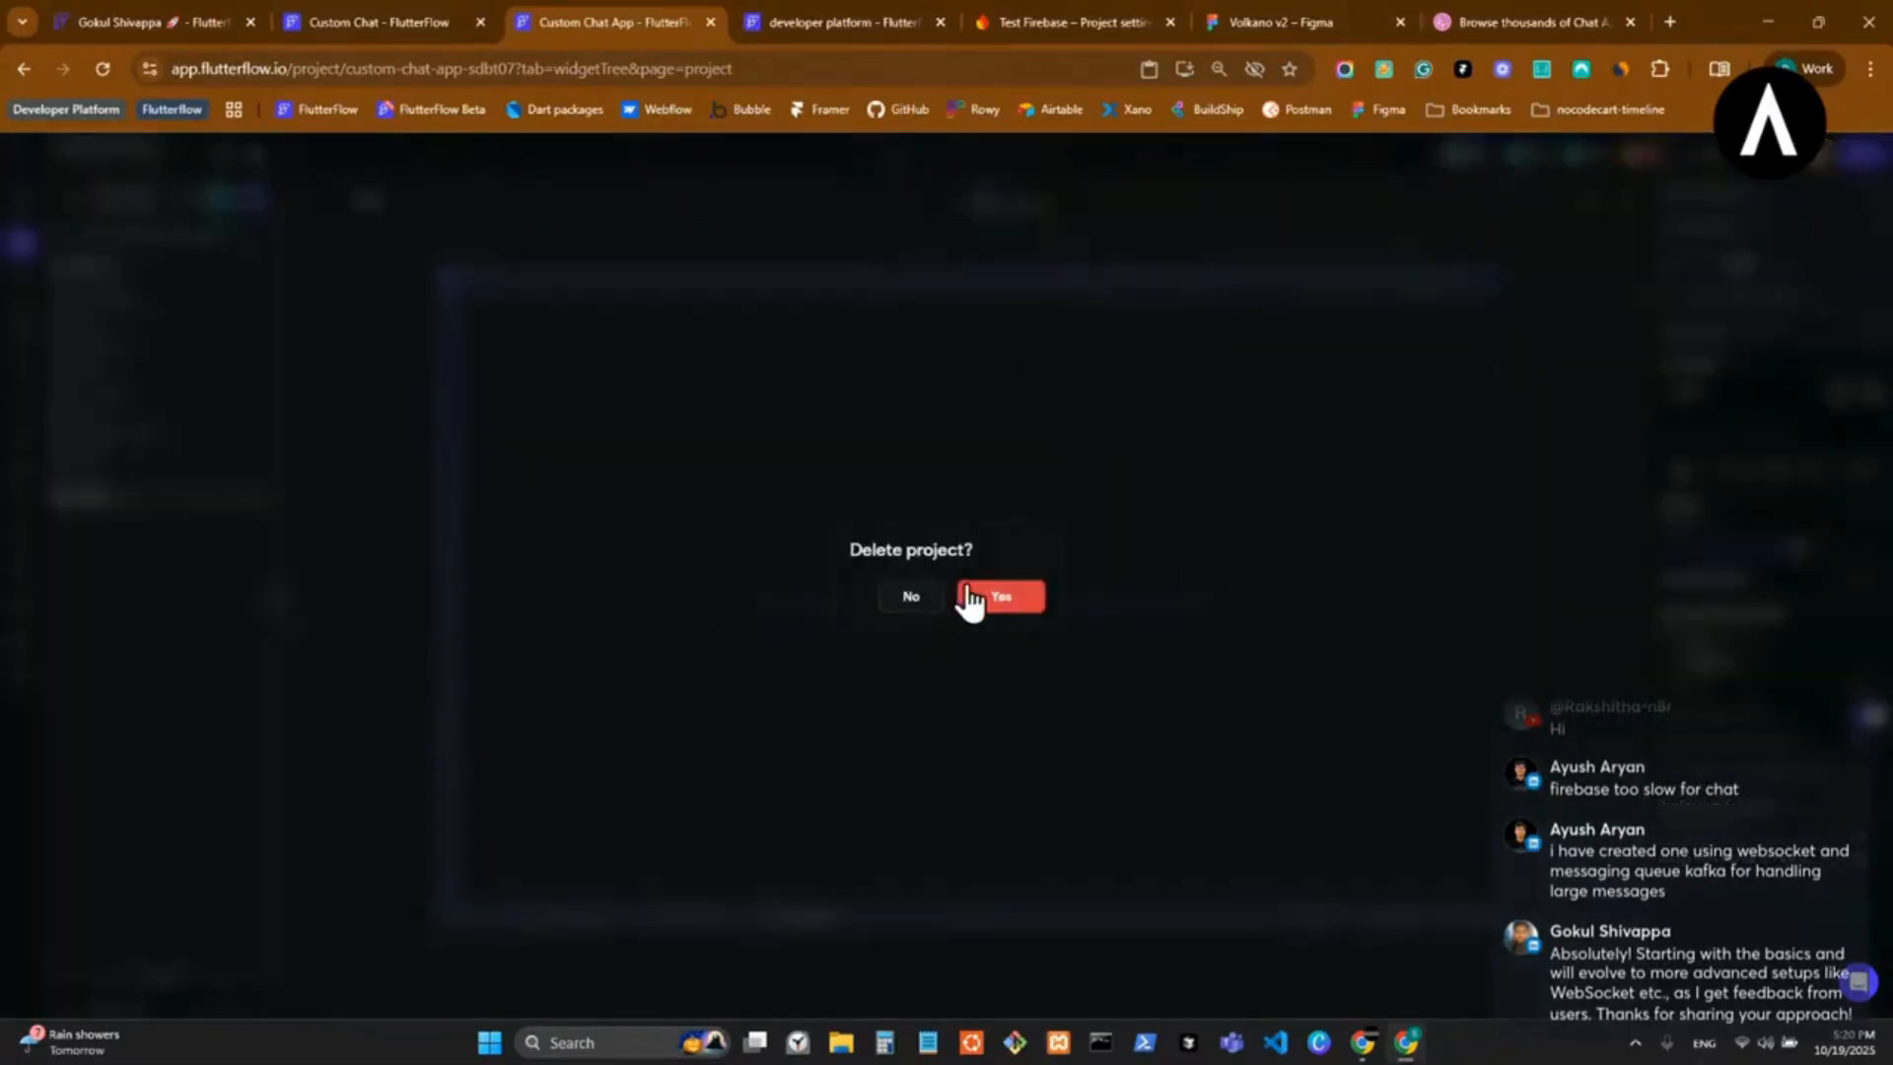
click(971, 597)
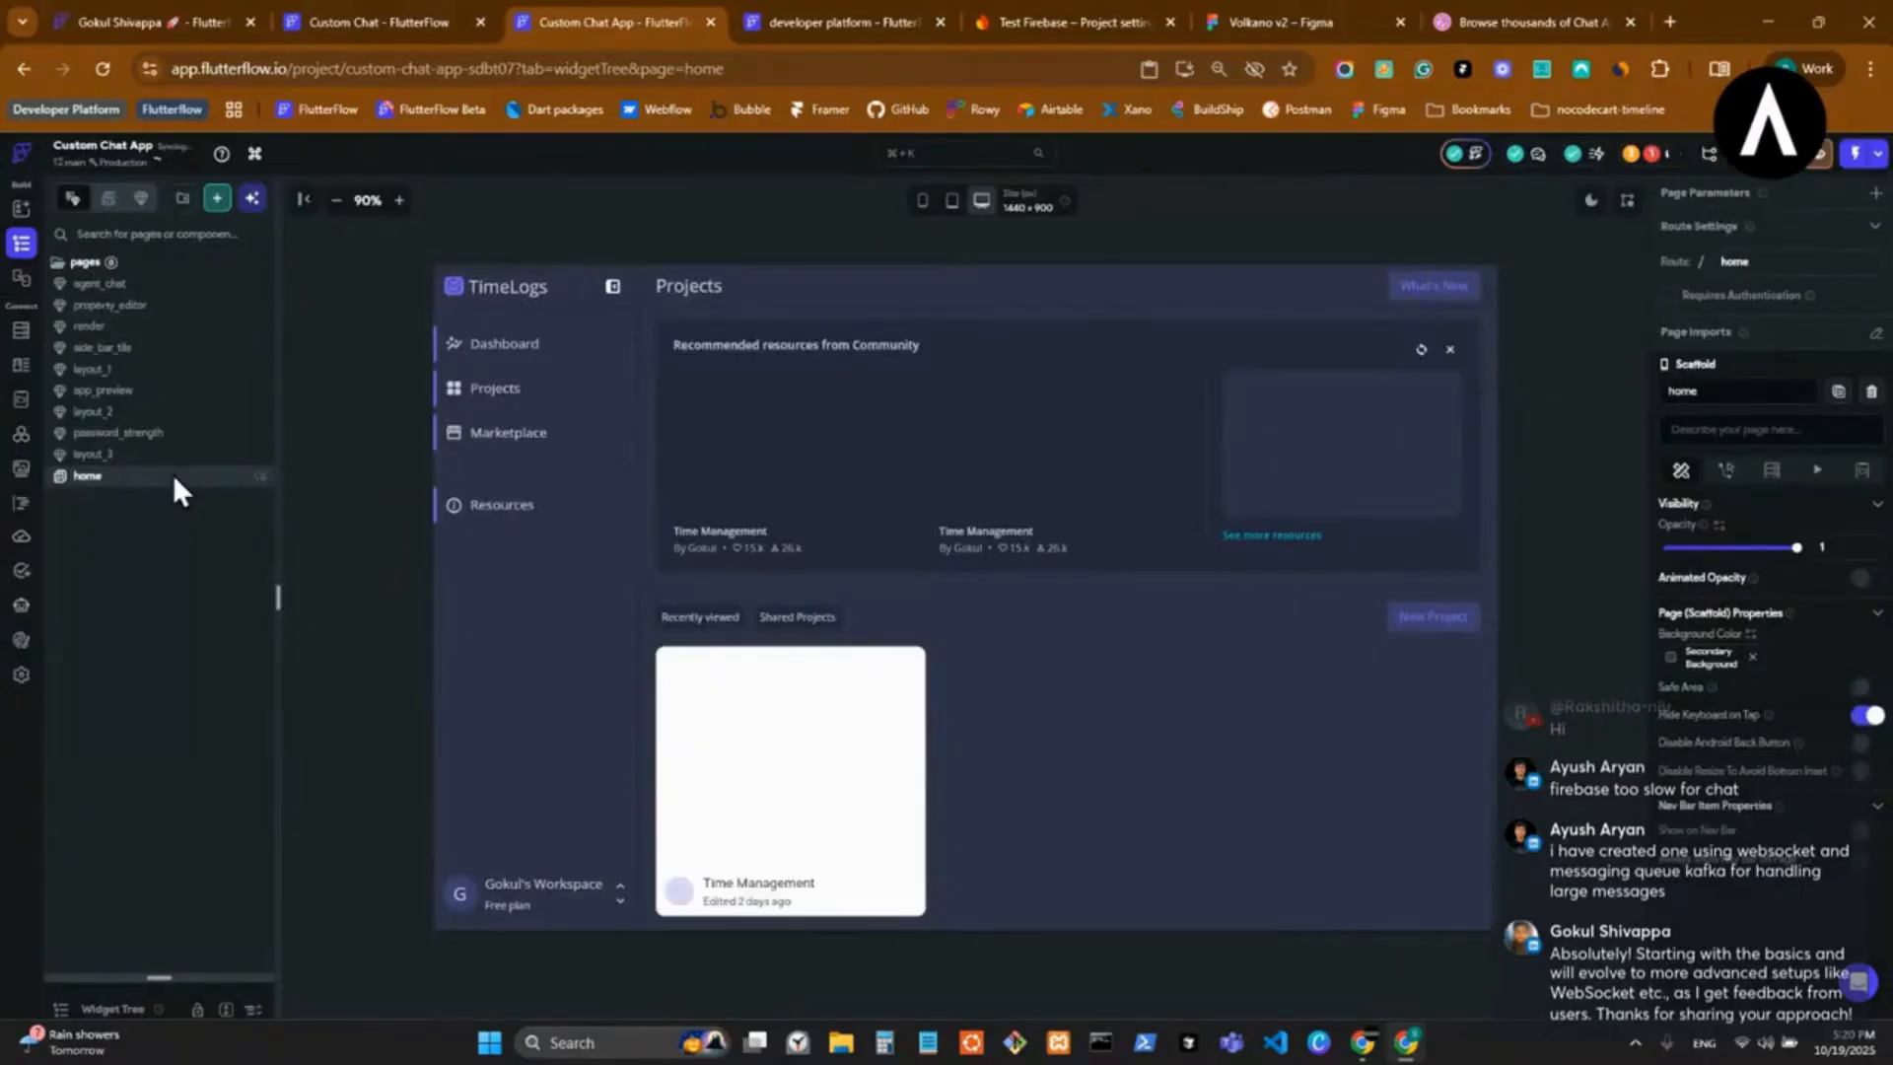
Try to delete the home page from the pages folder.
right_click(174, 475)
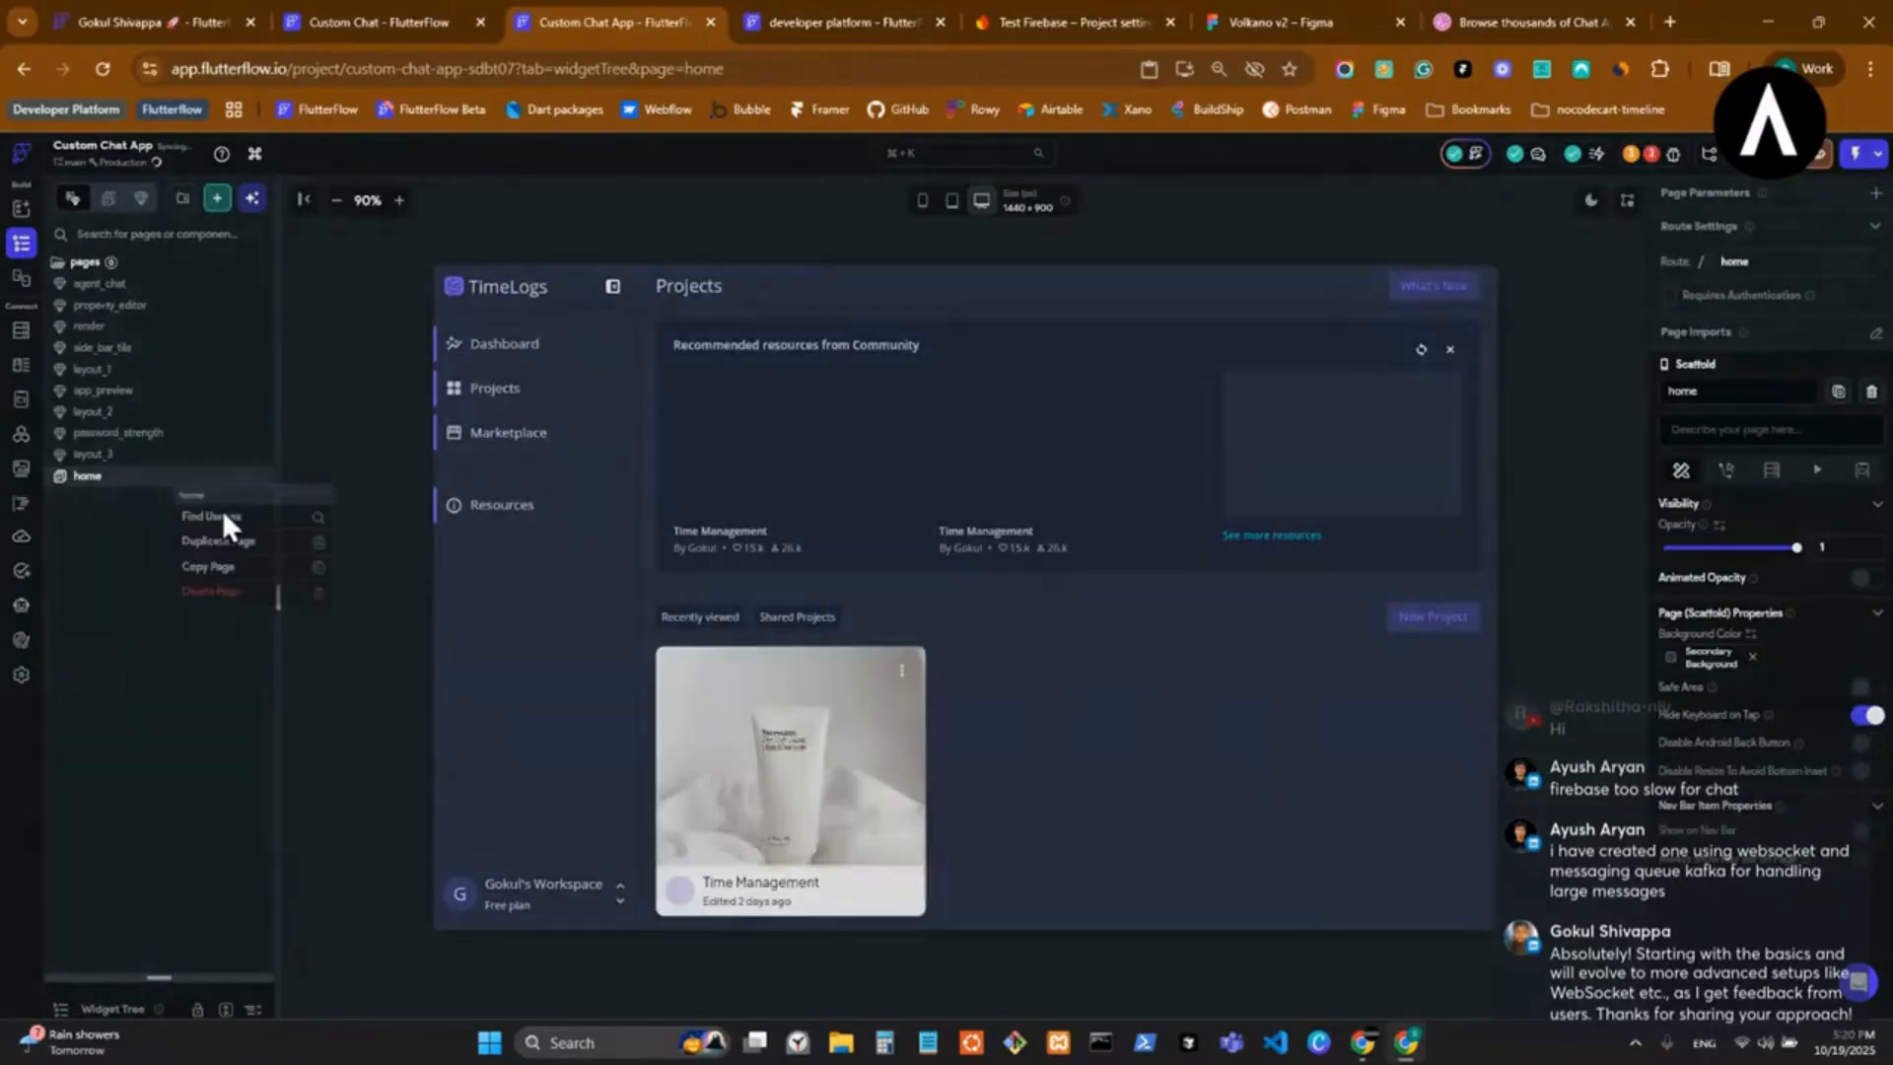
click(232, 591)
click(467, 596)
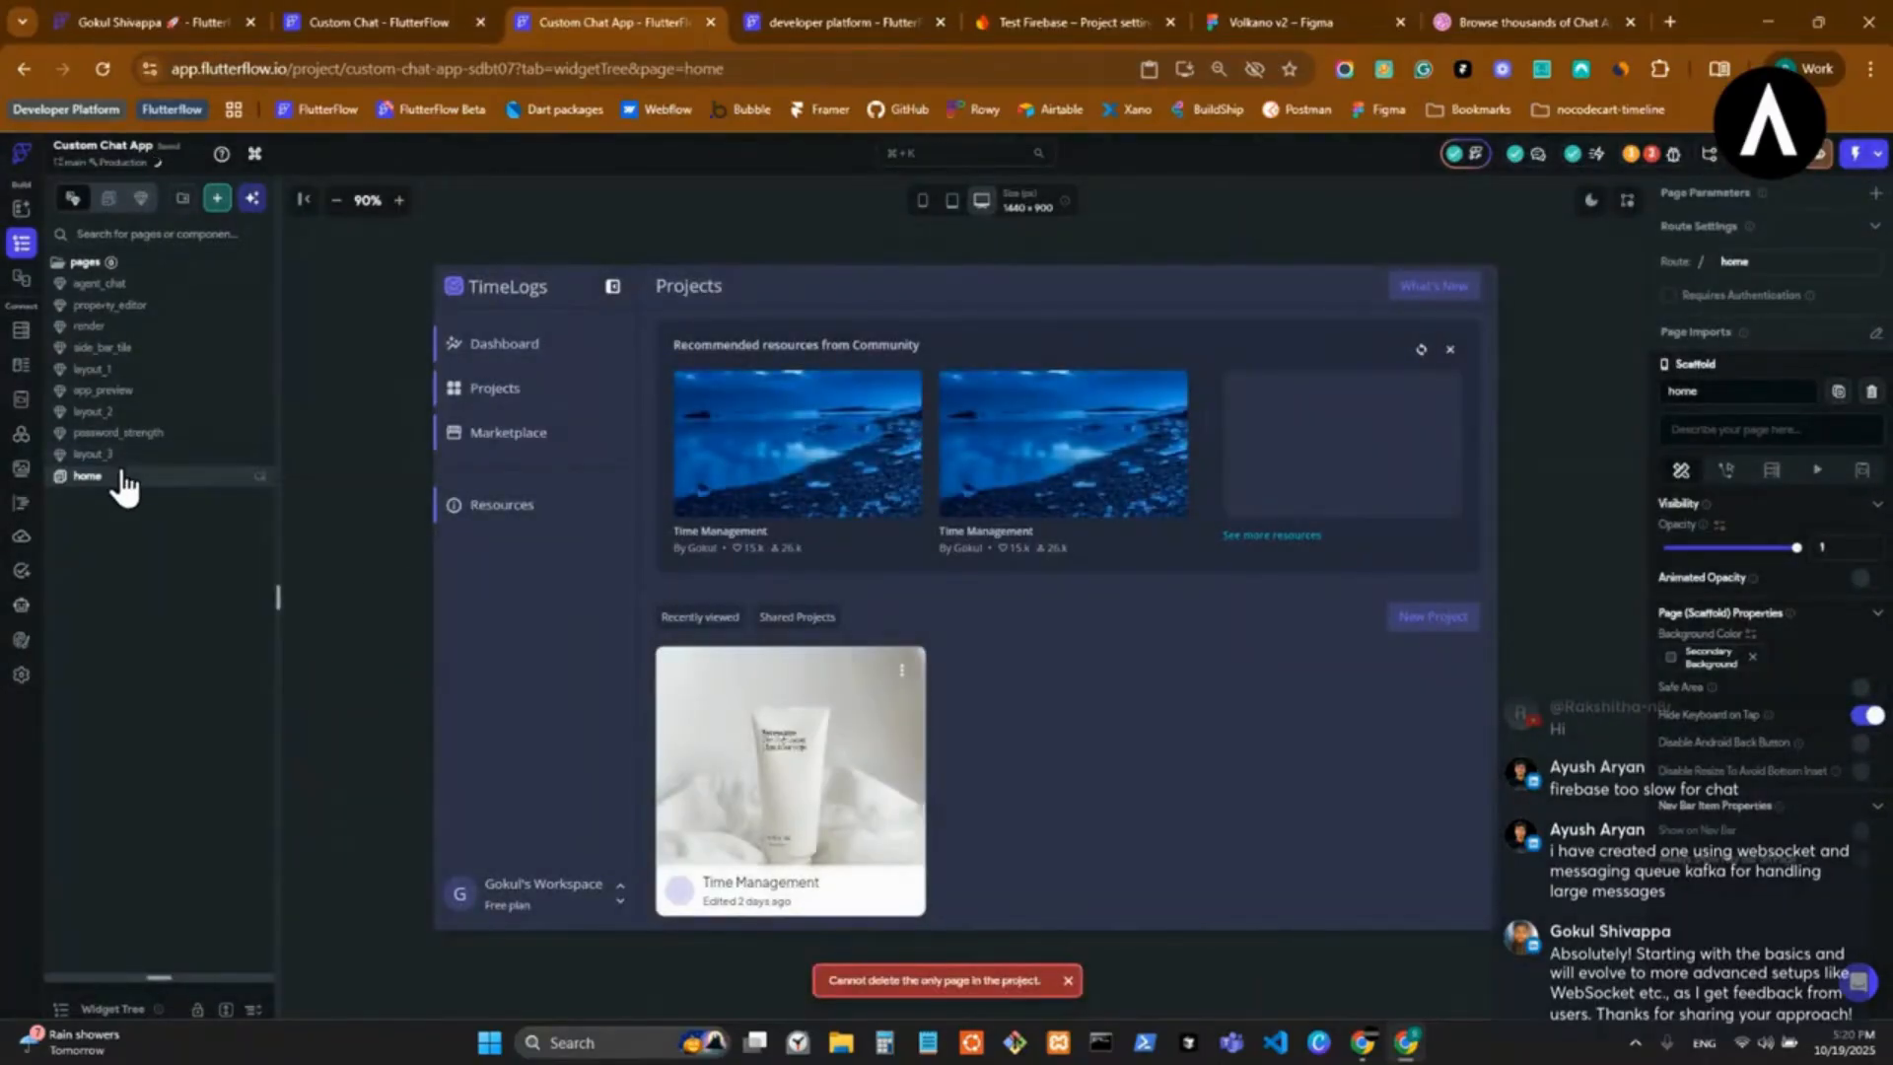
Give the widget tree more room and delete the home page's contents.
drag(194, 978, 177, 809)
right_click(167, 320)
click(355, 387)
Try again to delete the agent_chat component, and delete the layout_3 component.
click(153, 286)
right_click(154, 289)
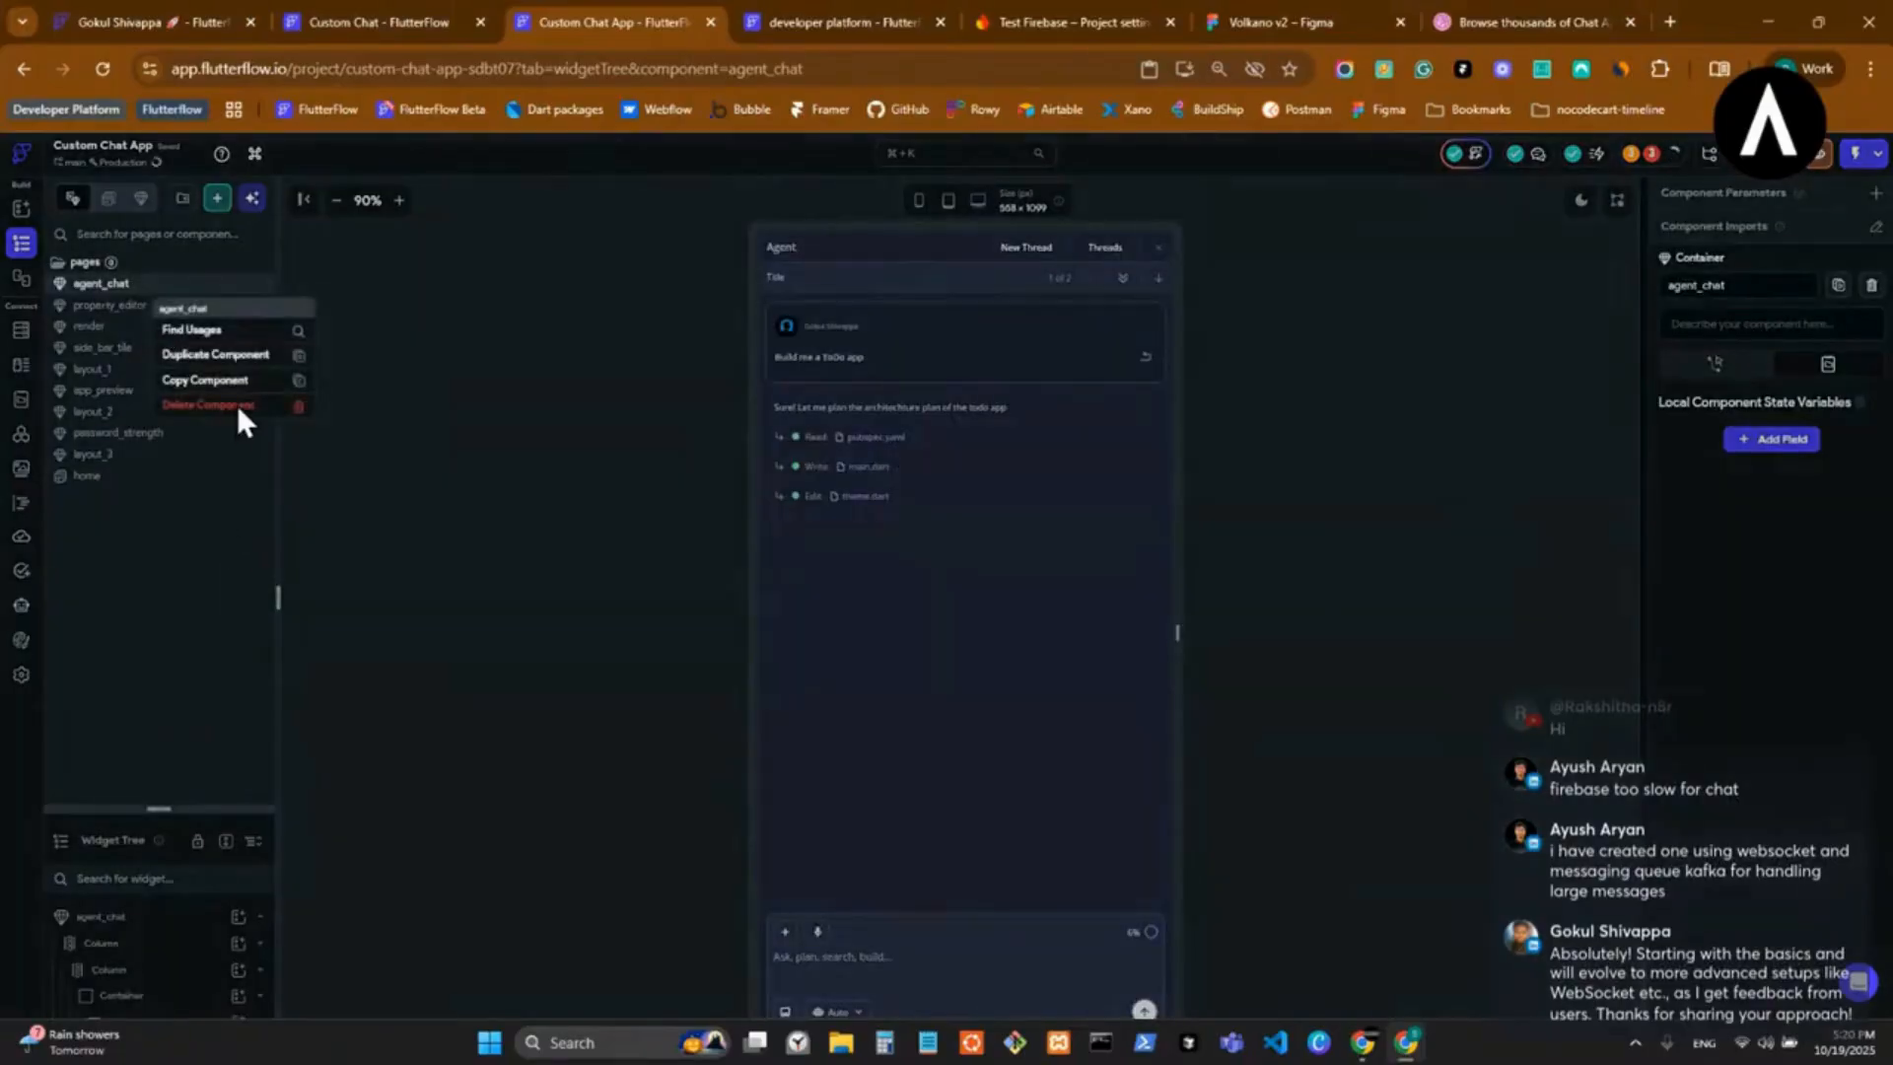
click(240, 406)
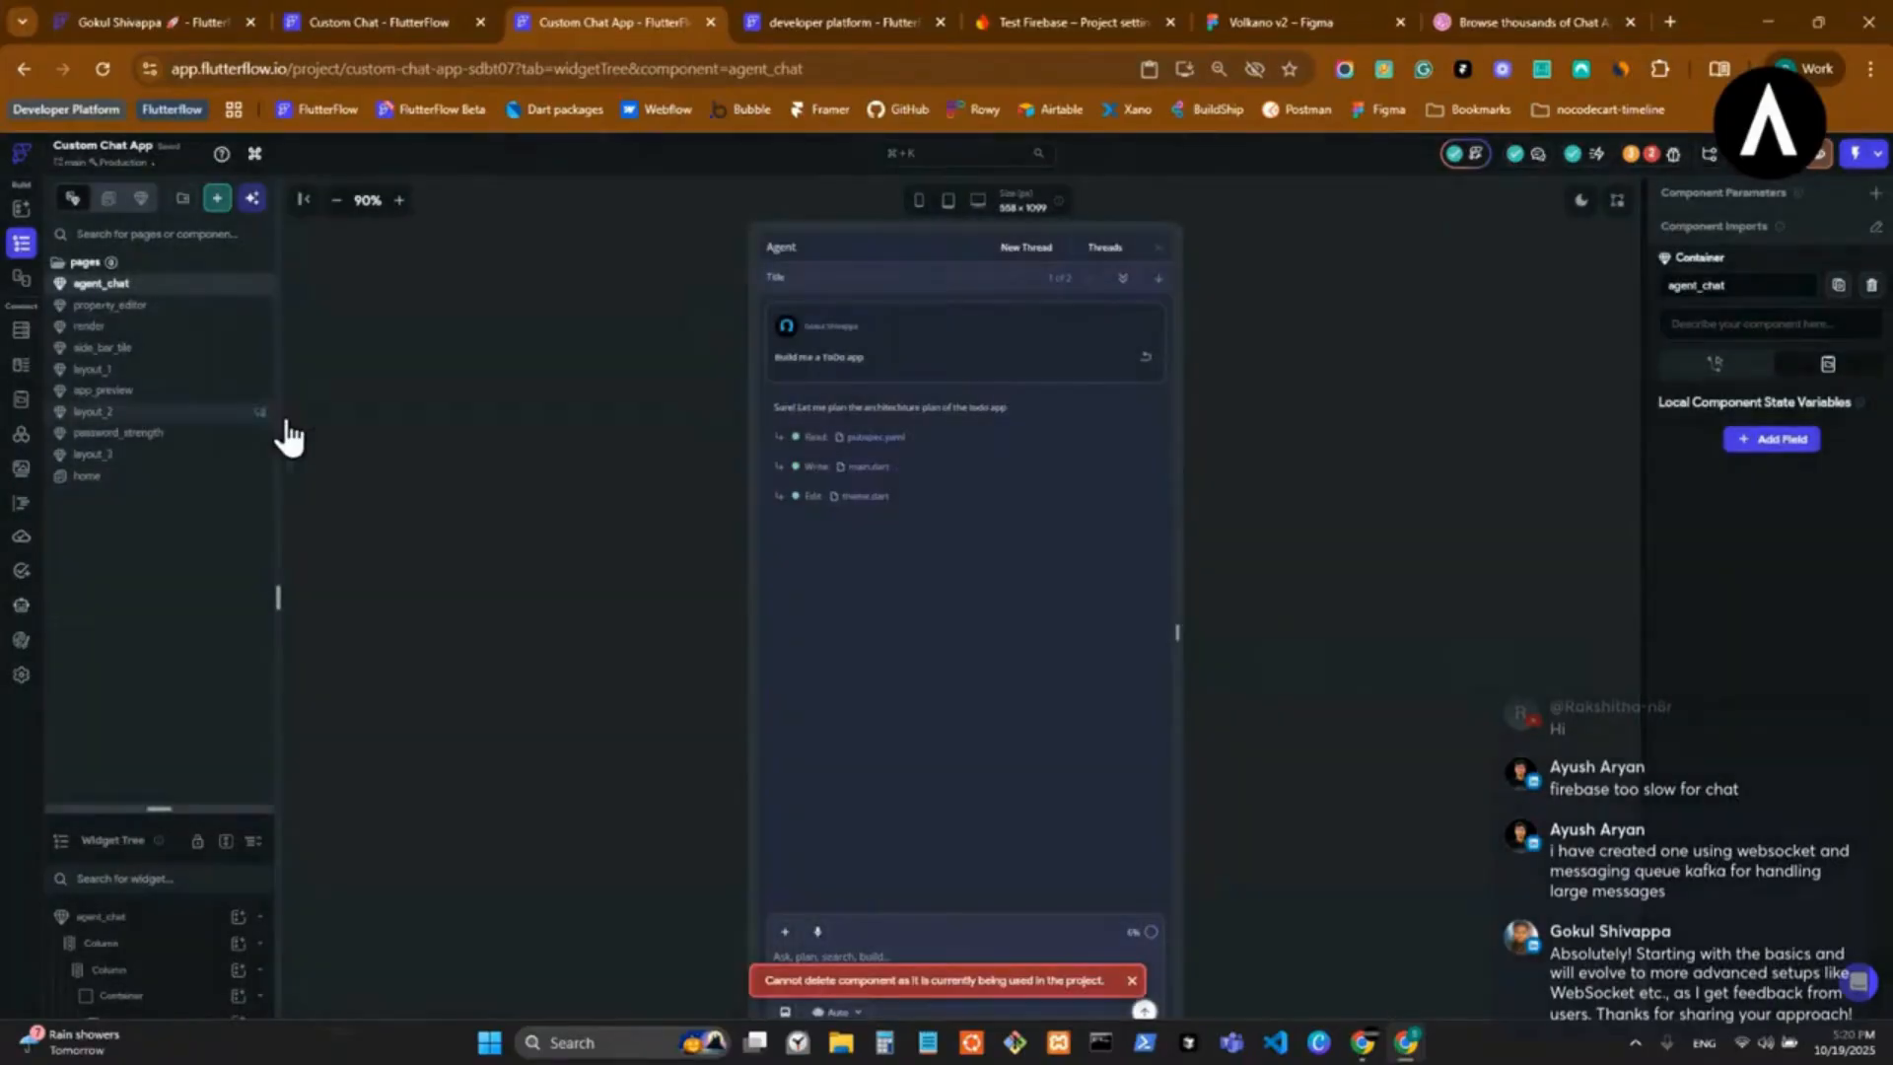
right_click(152, 457)
click(219, 594)
click(990, 610)
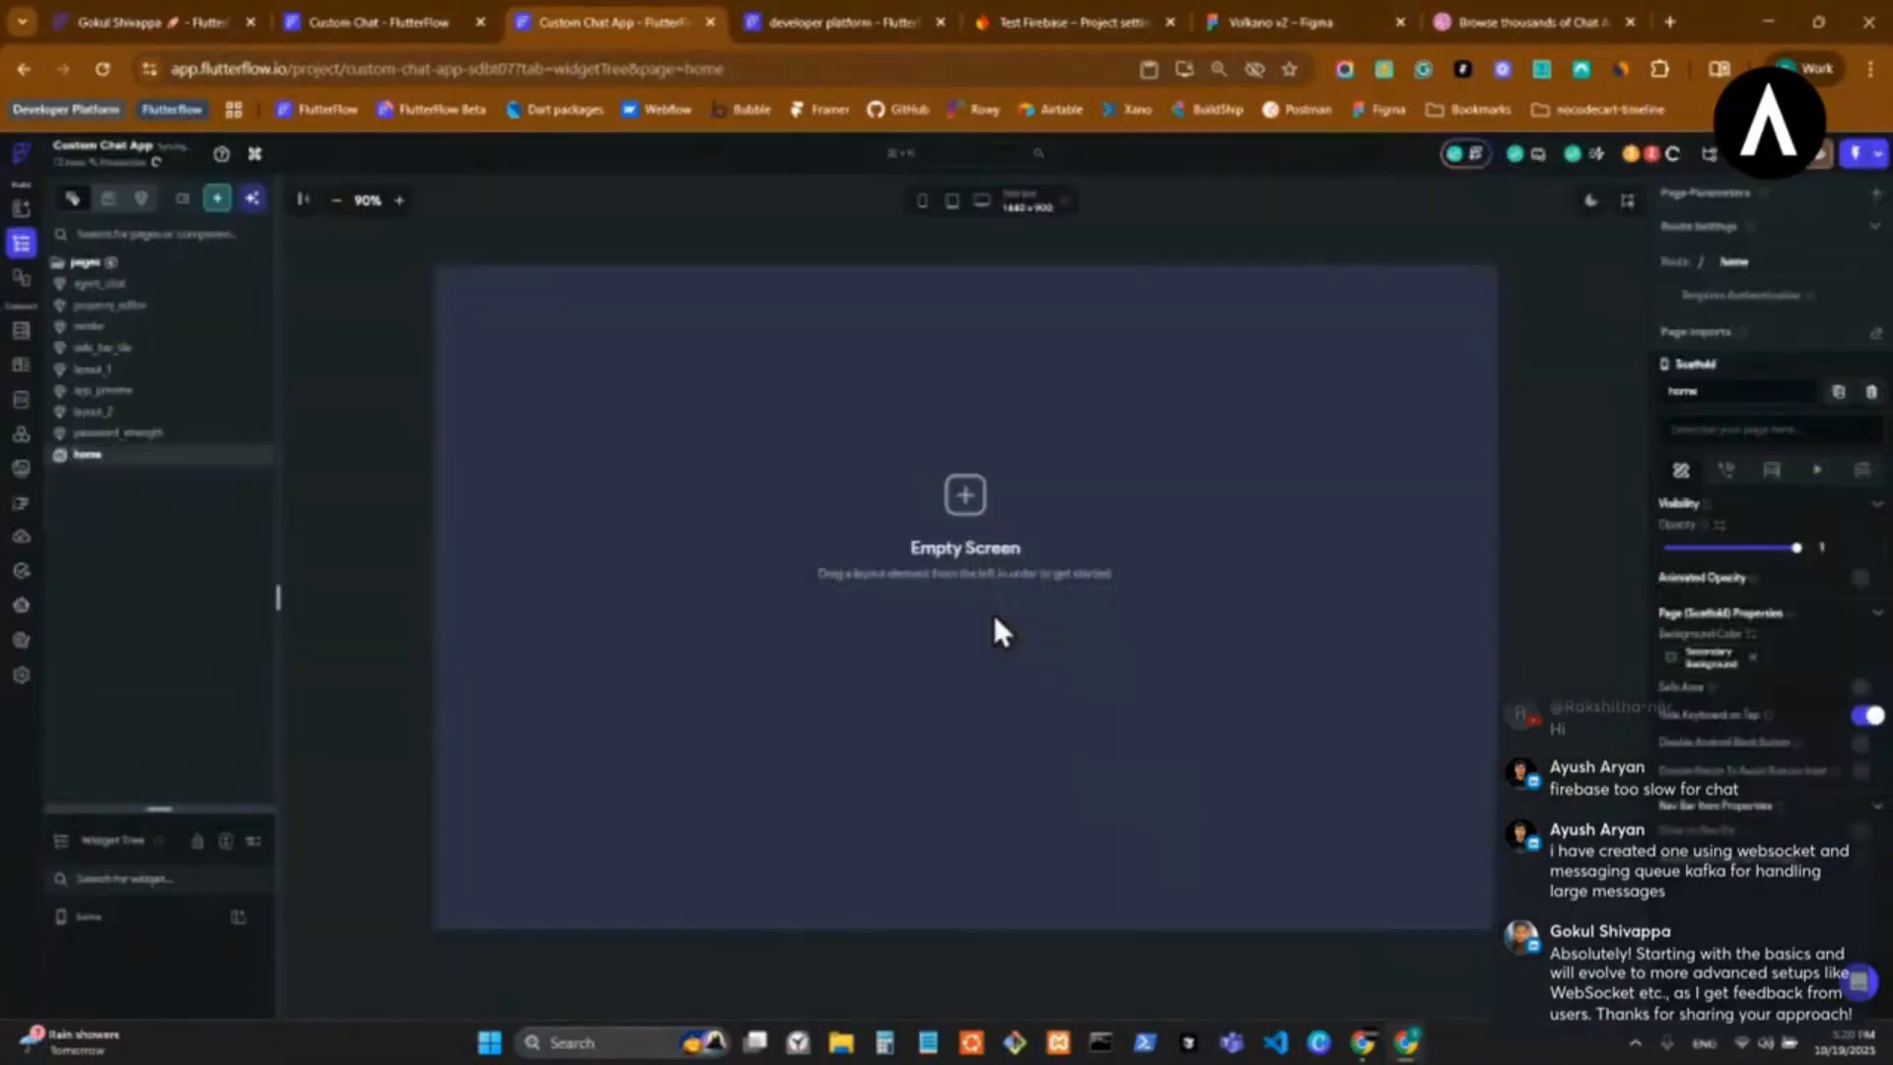
Delete the layout_2 and layout_1 components from the pages folder.
right_click(146, 431)
click(163, 414)
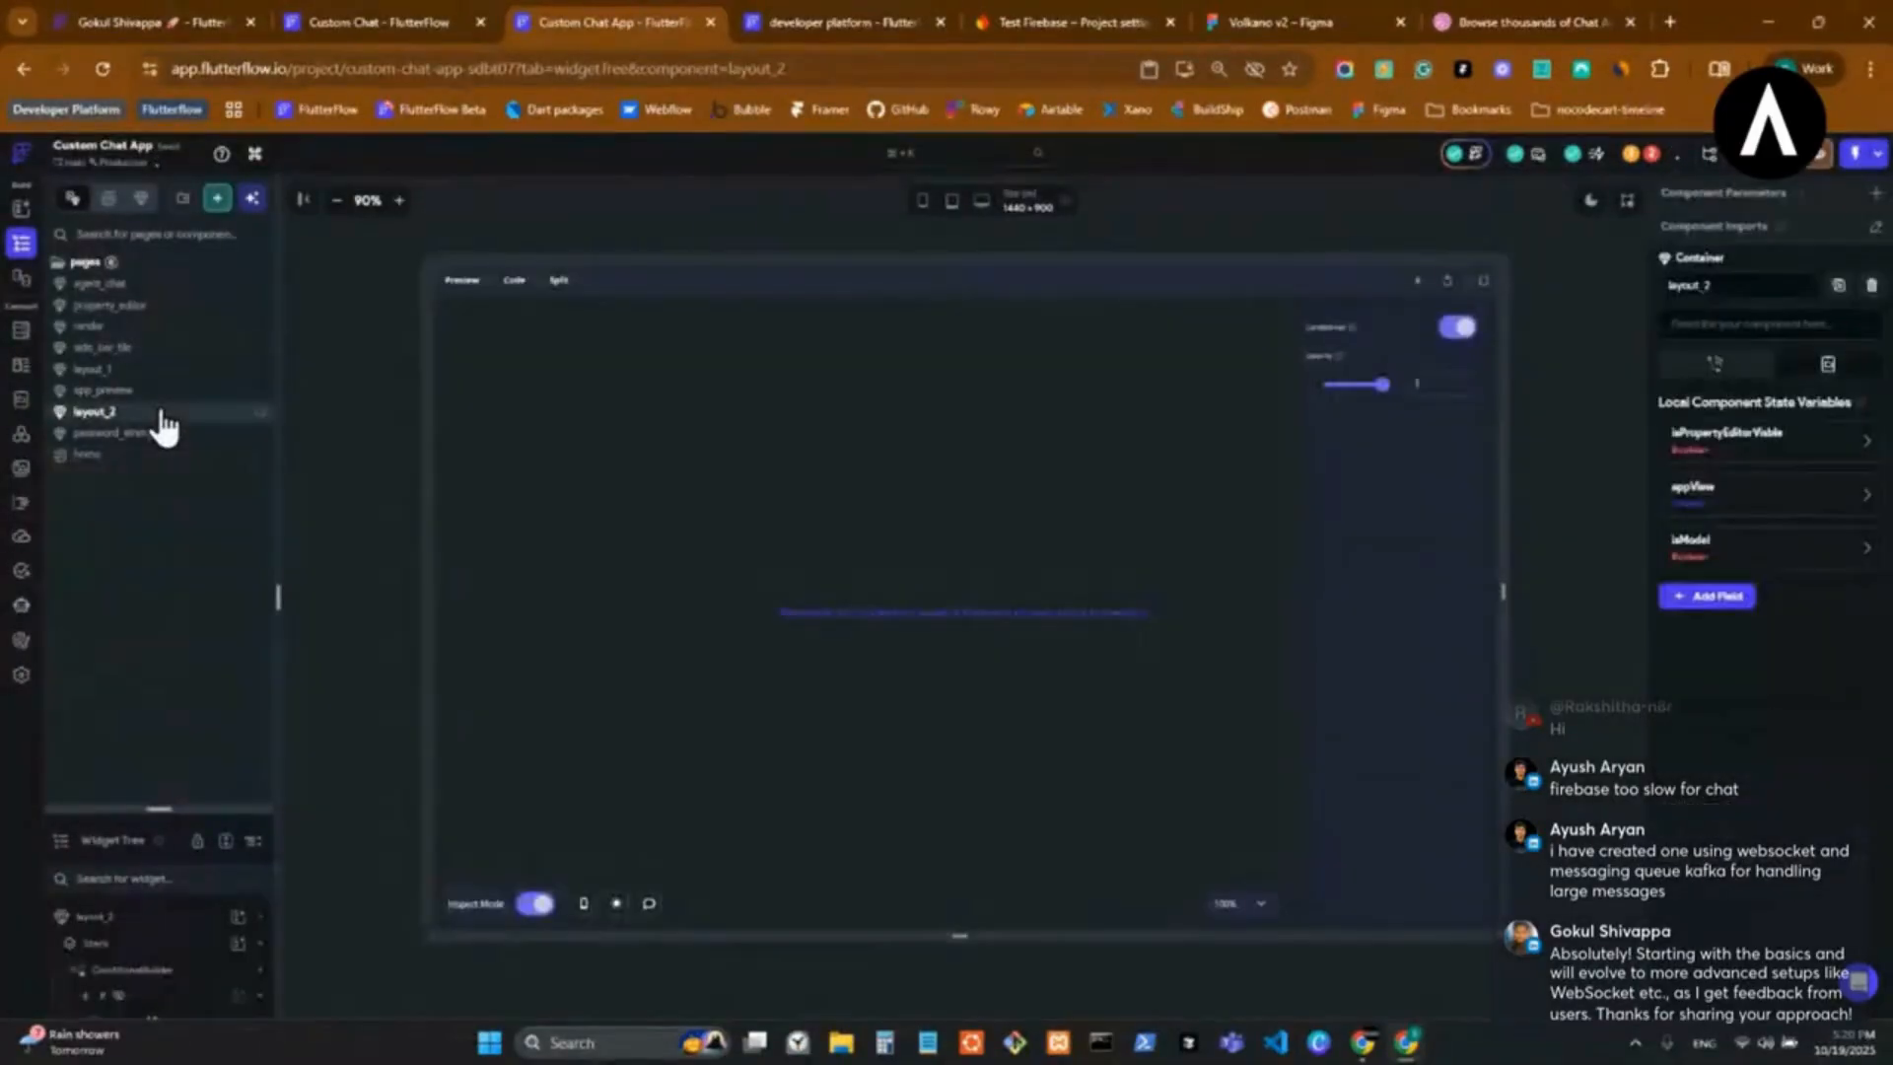
right_click(161, 419)
click(276, 523)
click(1019, 608)
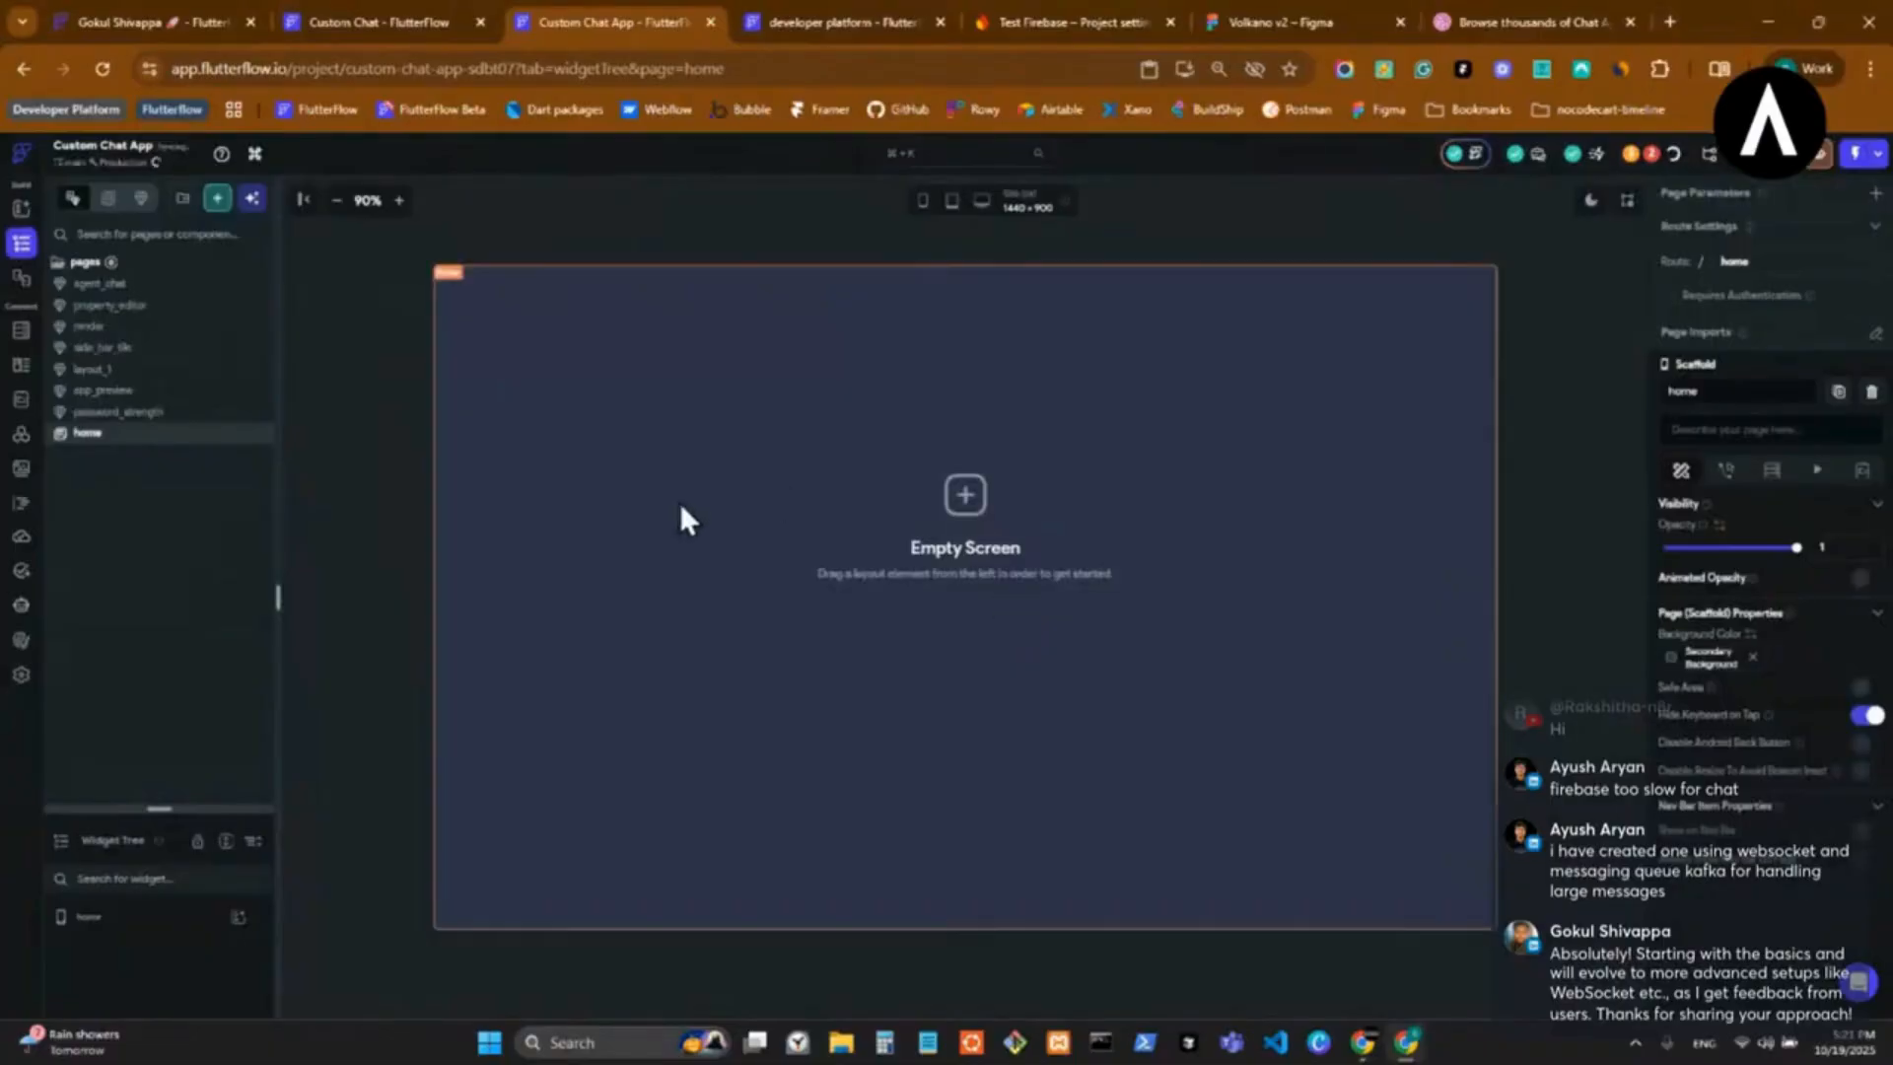
click(148, 371)
right_click(148, 383)
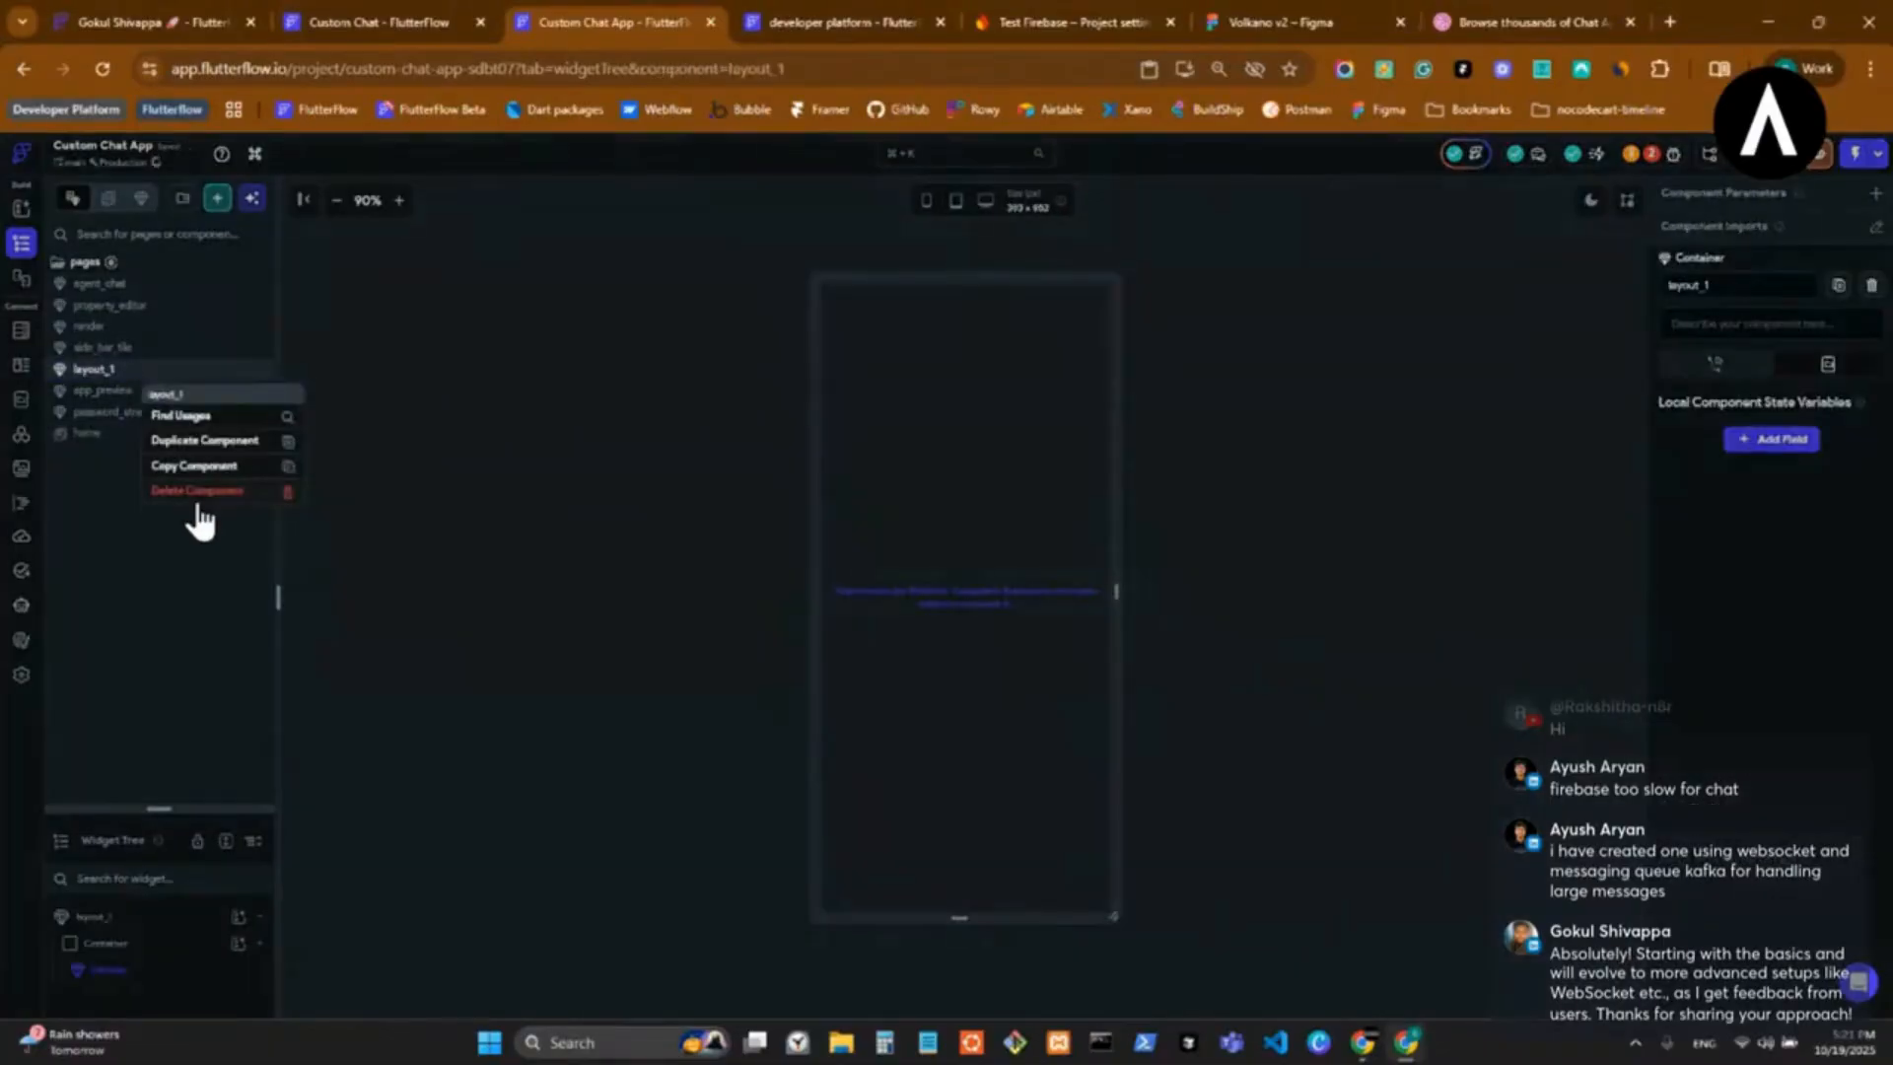
click(187, 490)
click(998, 599)
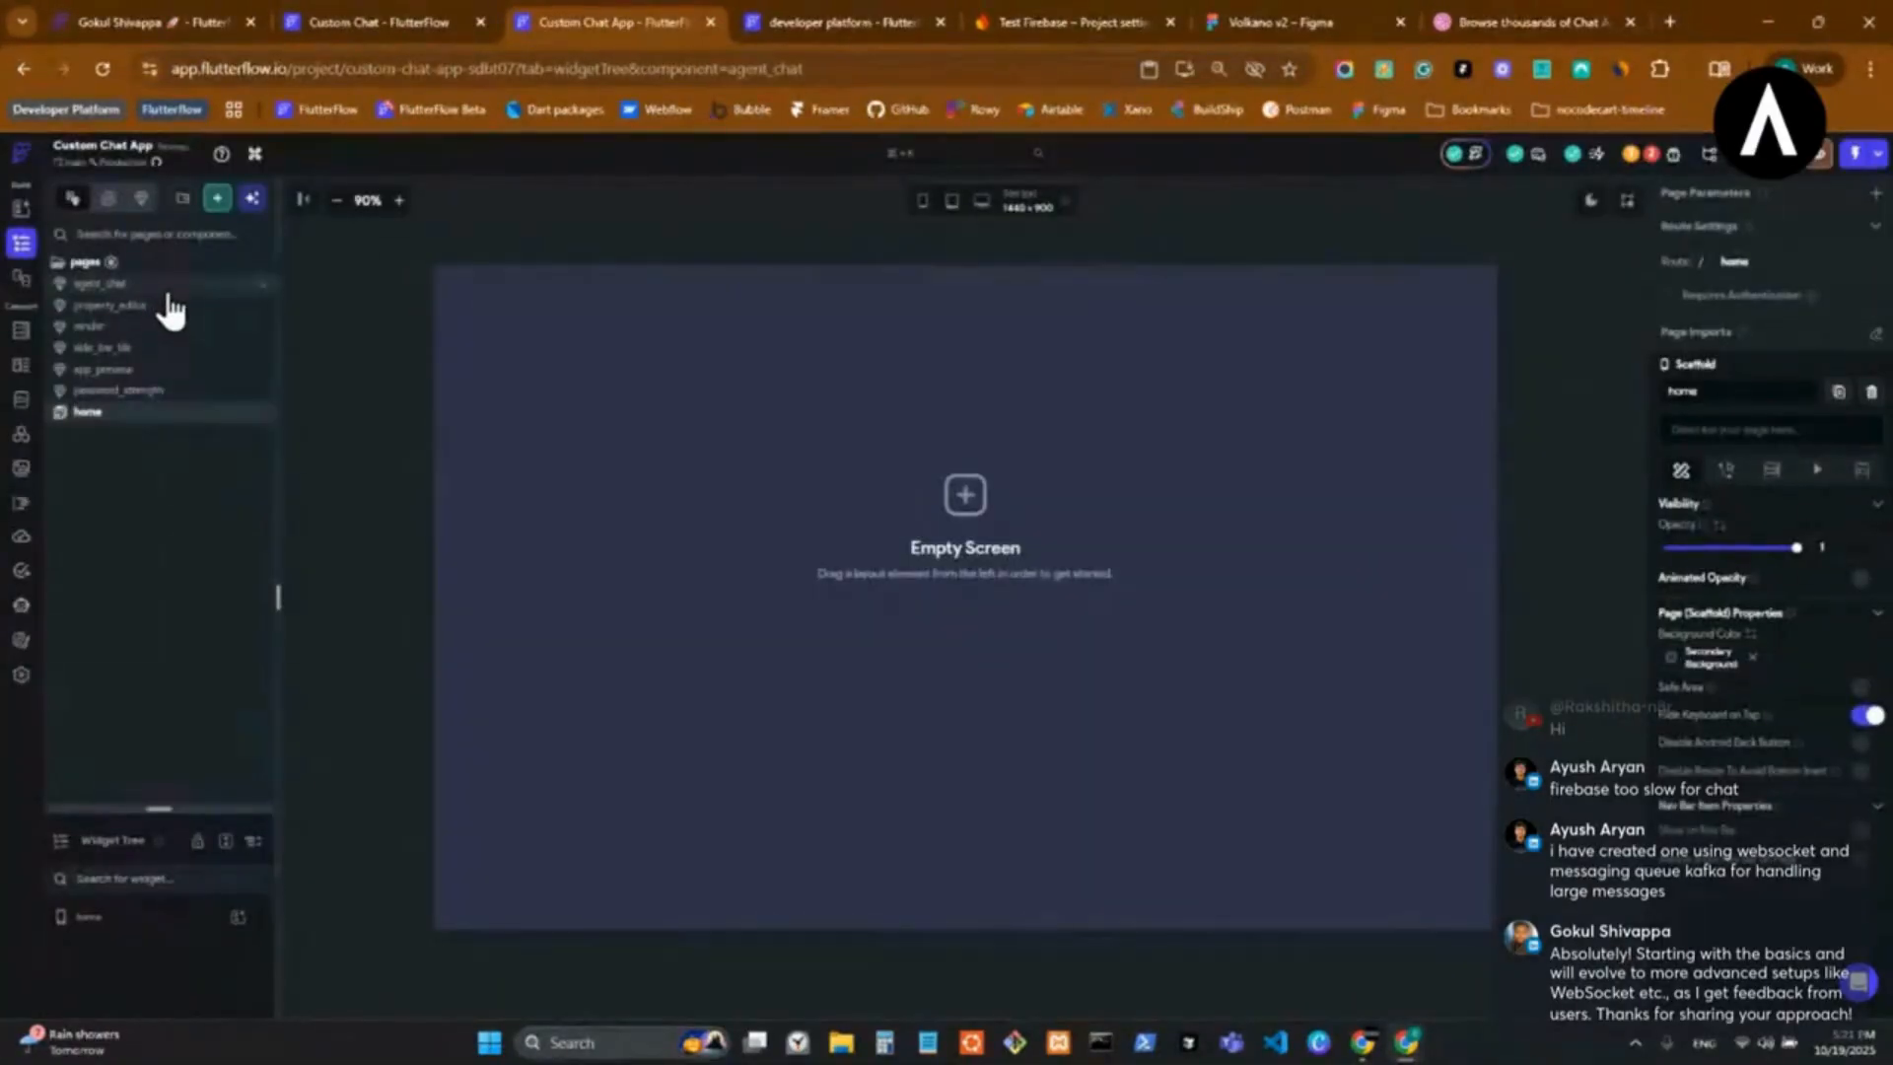
Delete the agent_chat and property_editor components from the pages folder.
click(166, 288)
right_click(168, 294)
click(261, 399)
click(1001, 596)
click(178, 292)
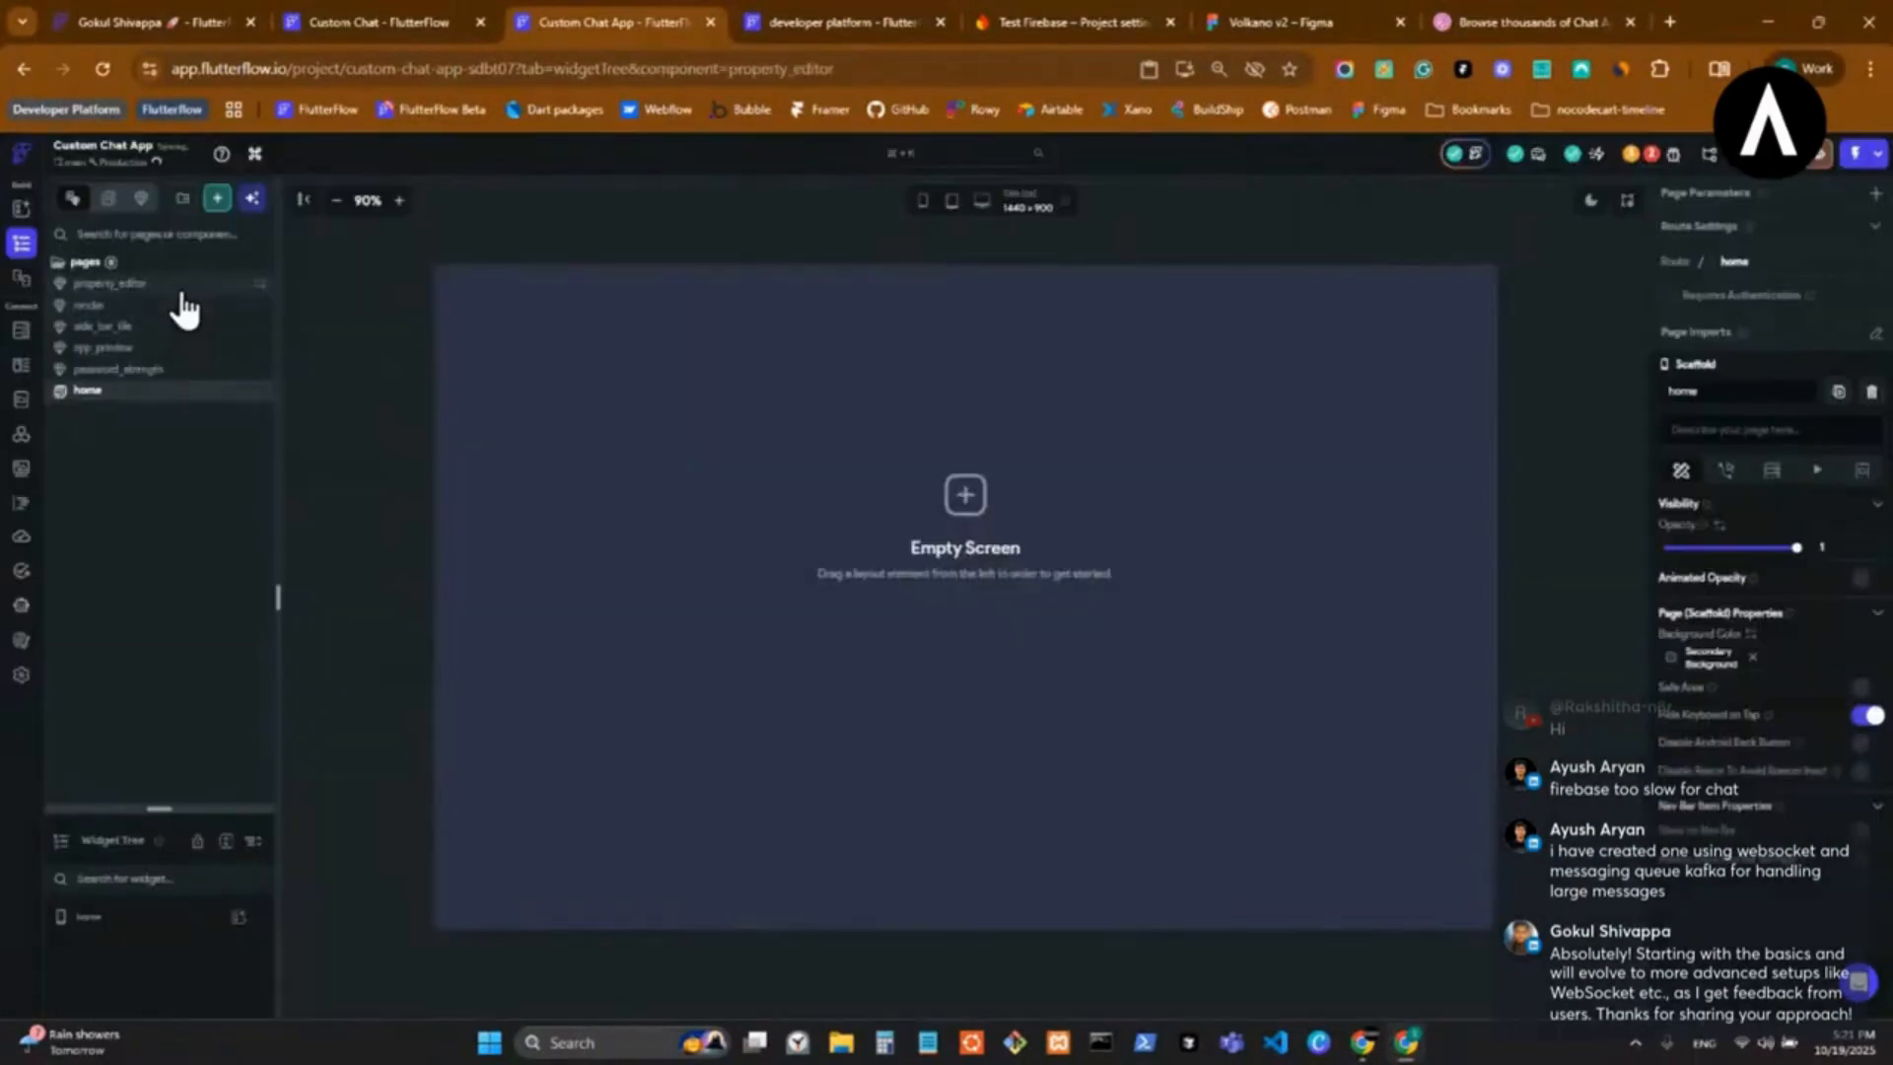
right_click(182, 301)
click(269, 412)
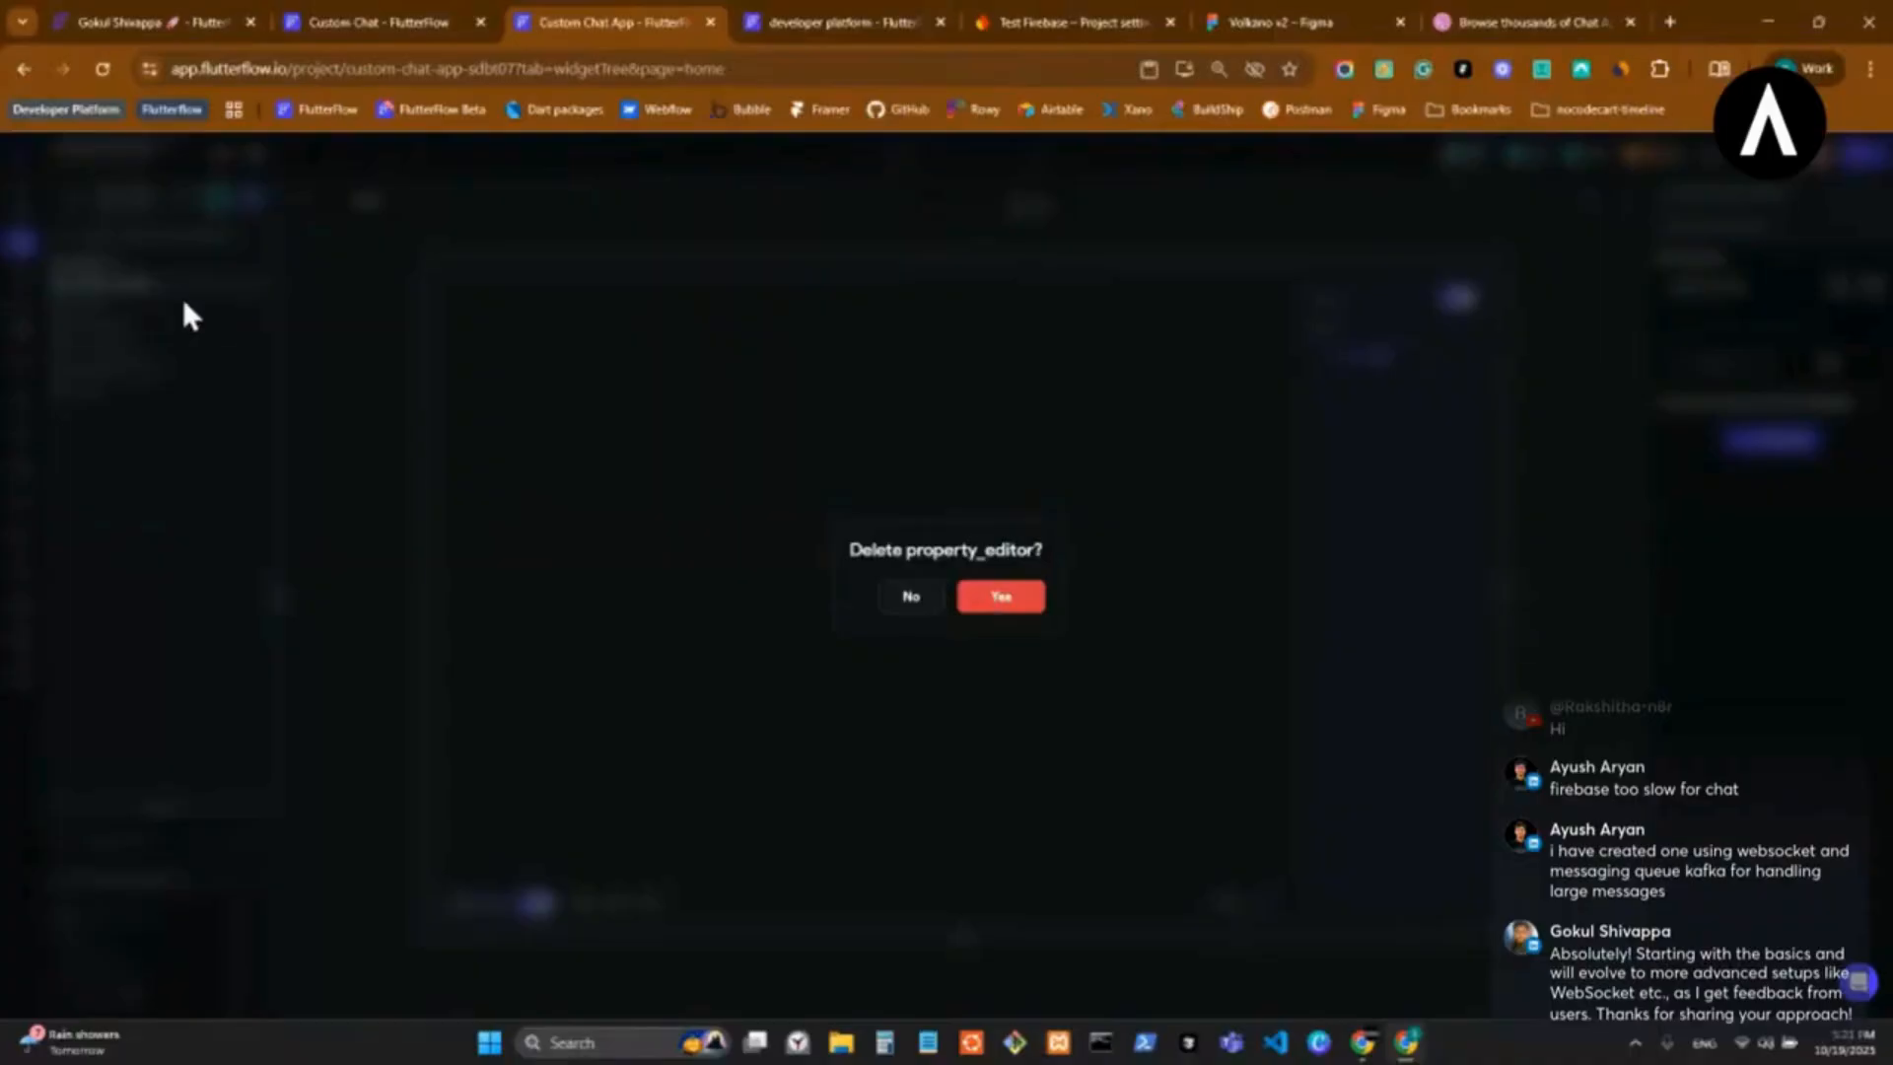
key(Return)
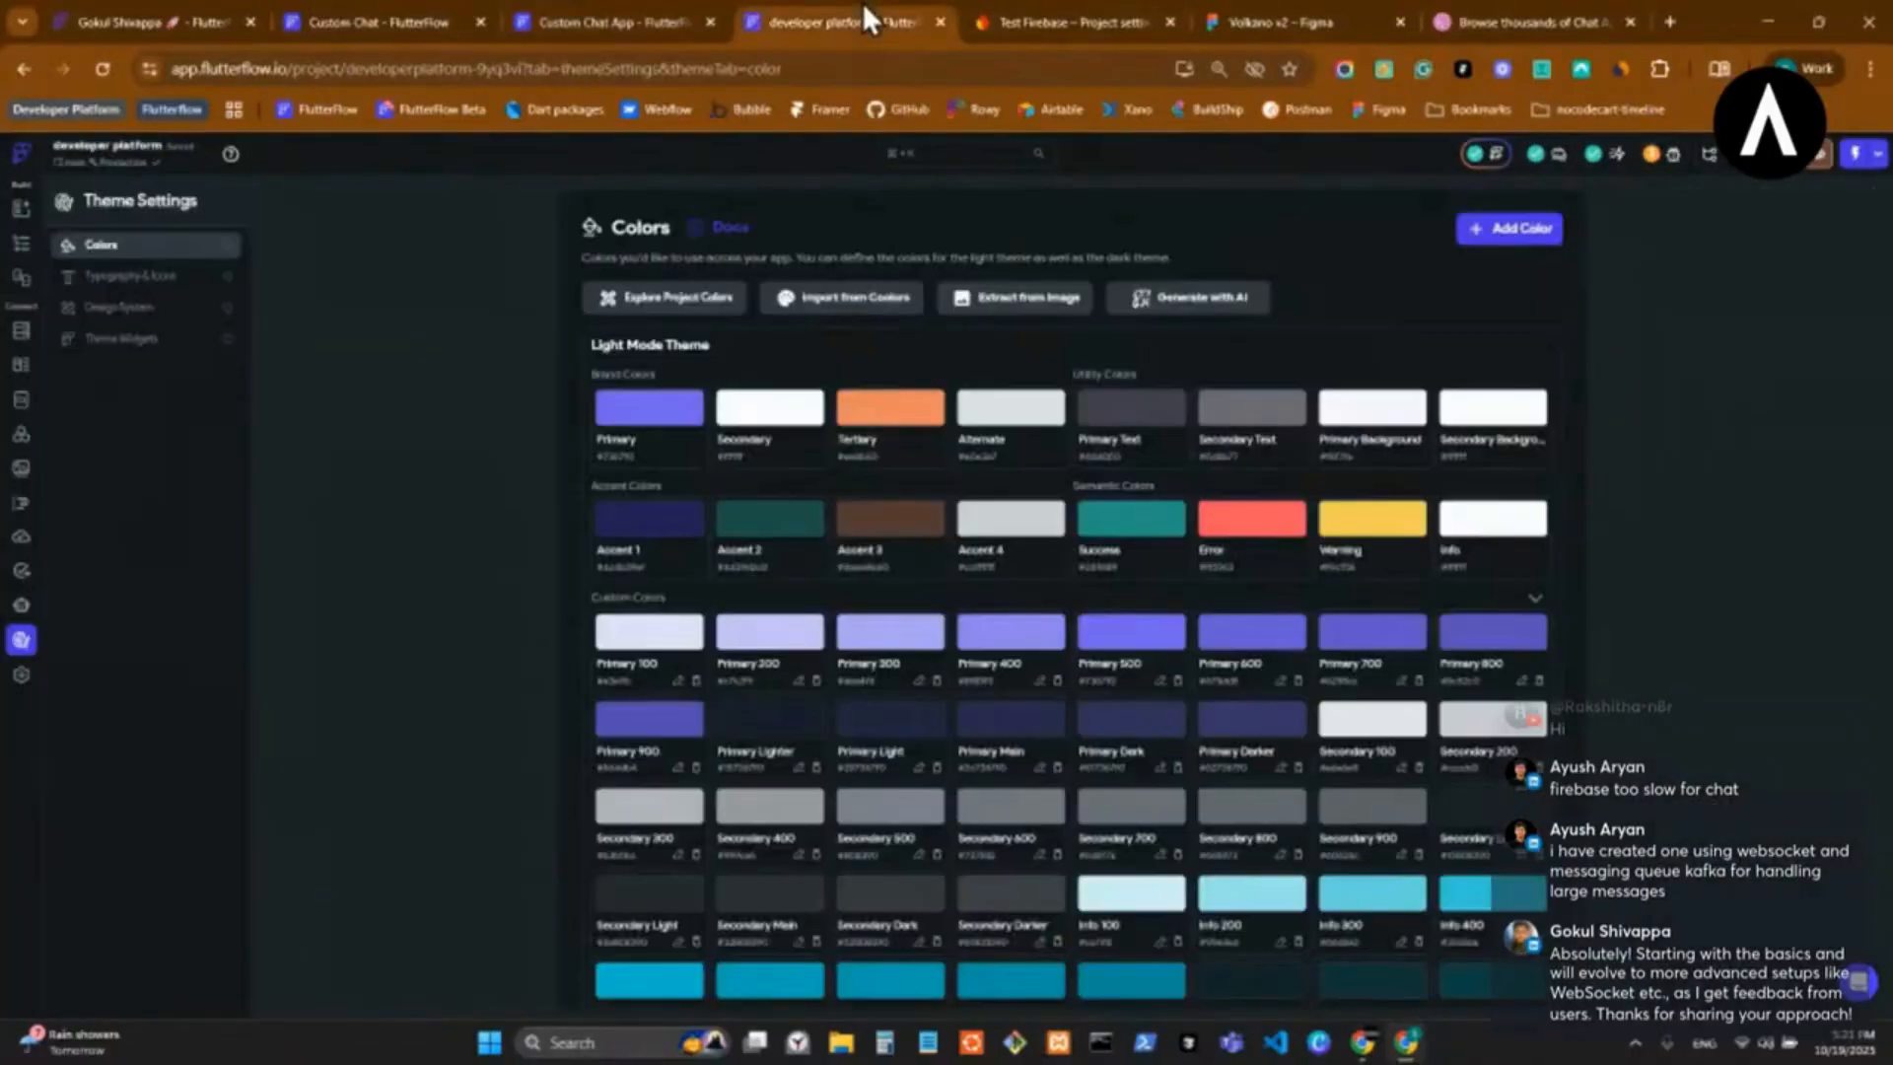
Close the developer platform project's browser tab and delete the password_strength component from Custom Chat App.
middle_click(861, 2)
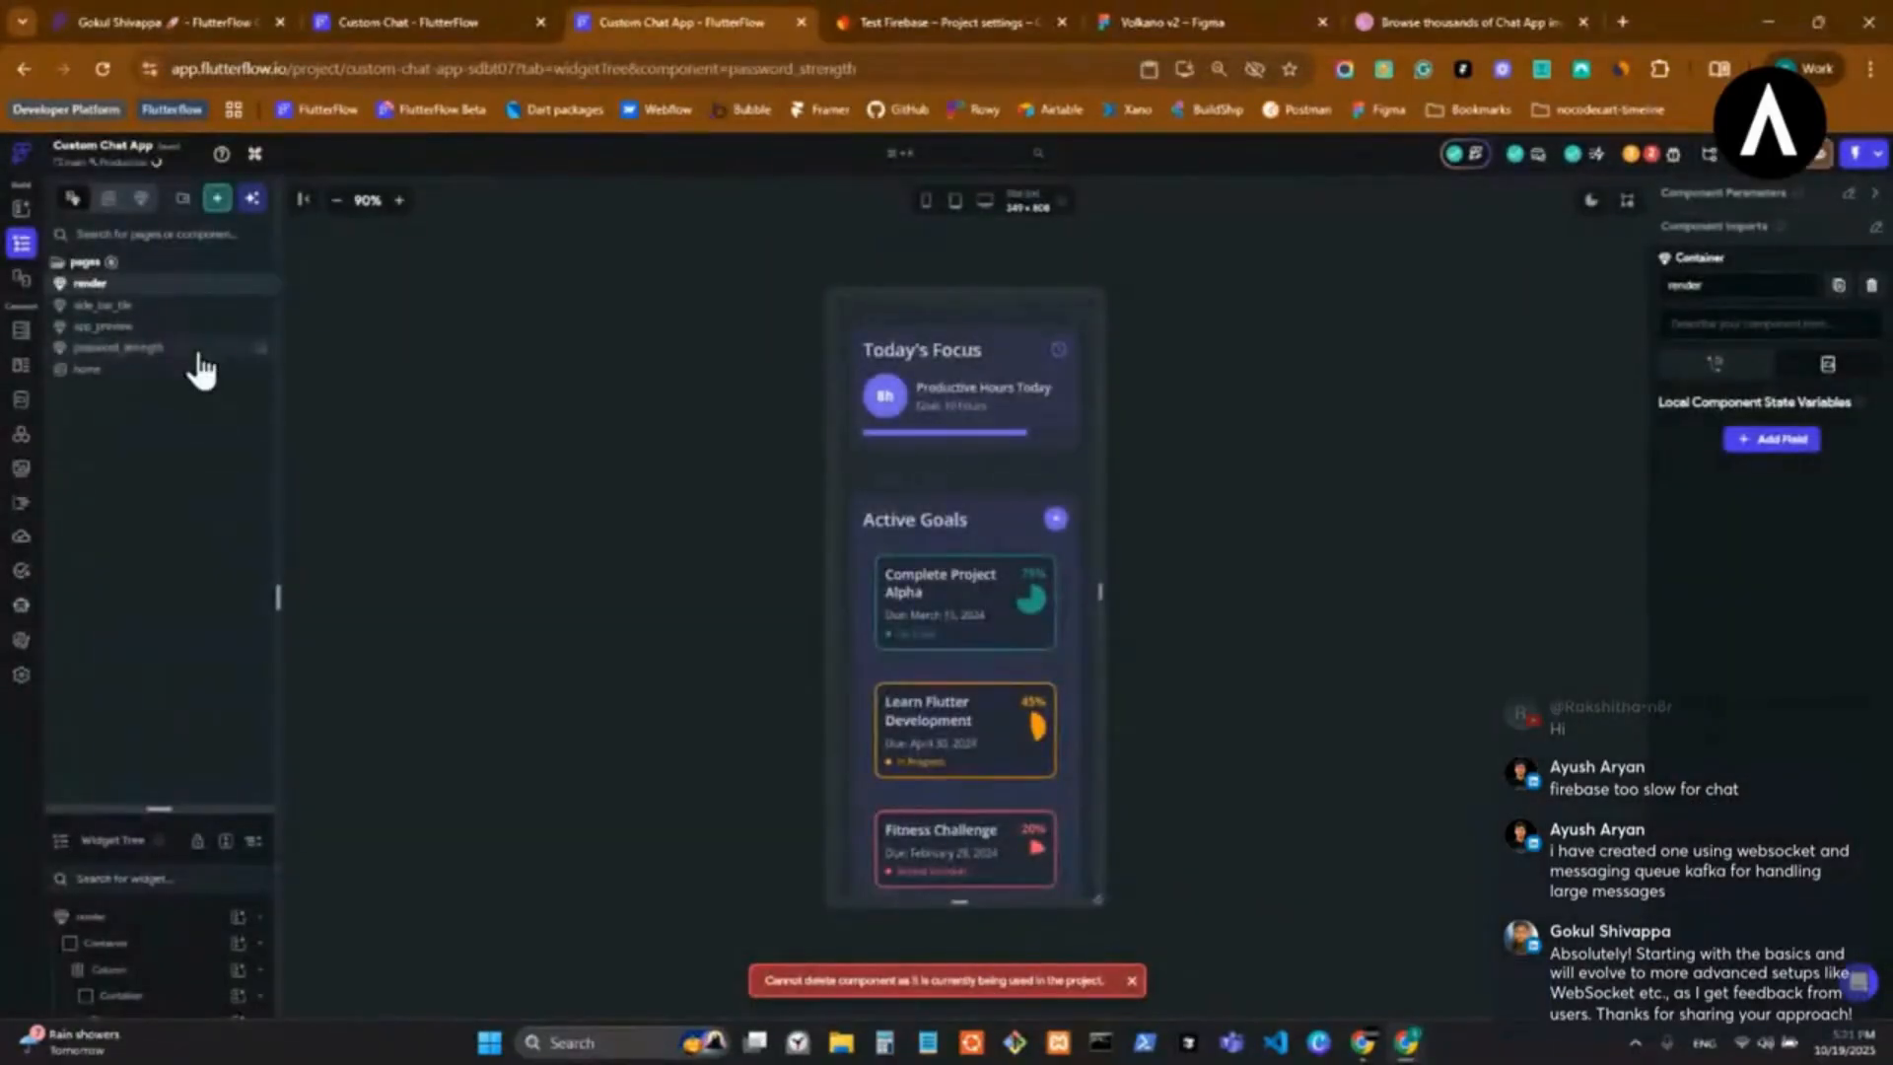
click(207, 350)
right_click(207, 350)
click(267, 464)
key(Return)
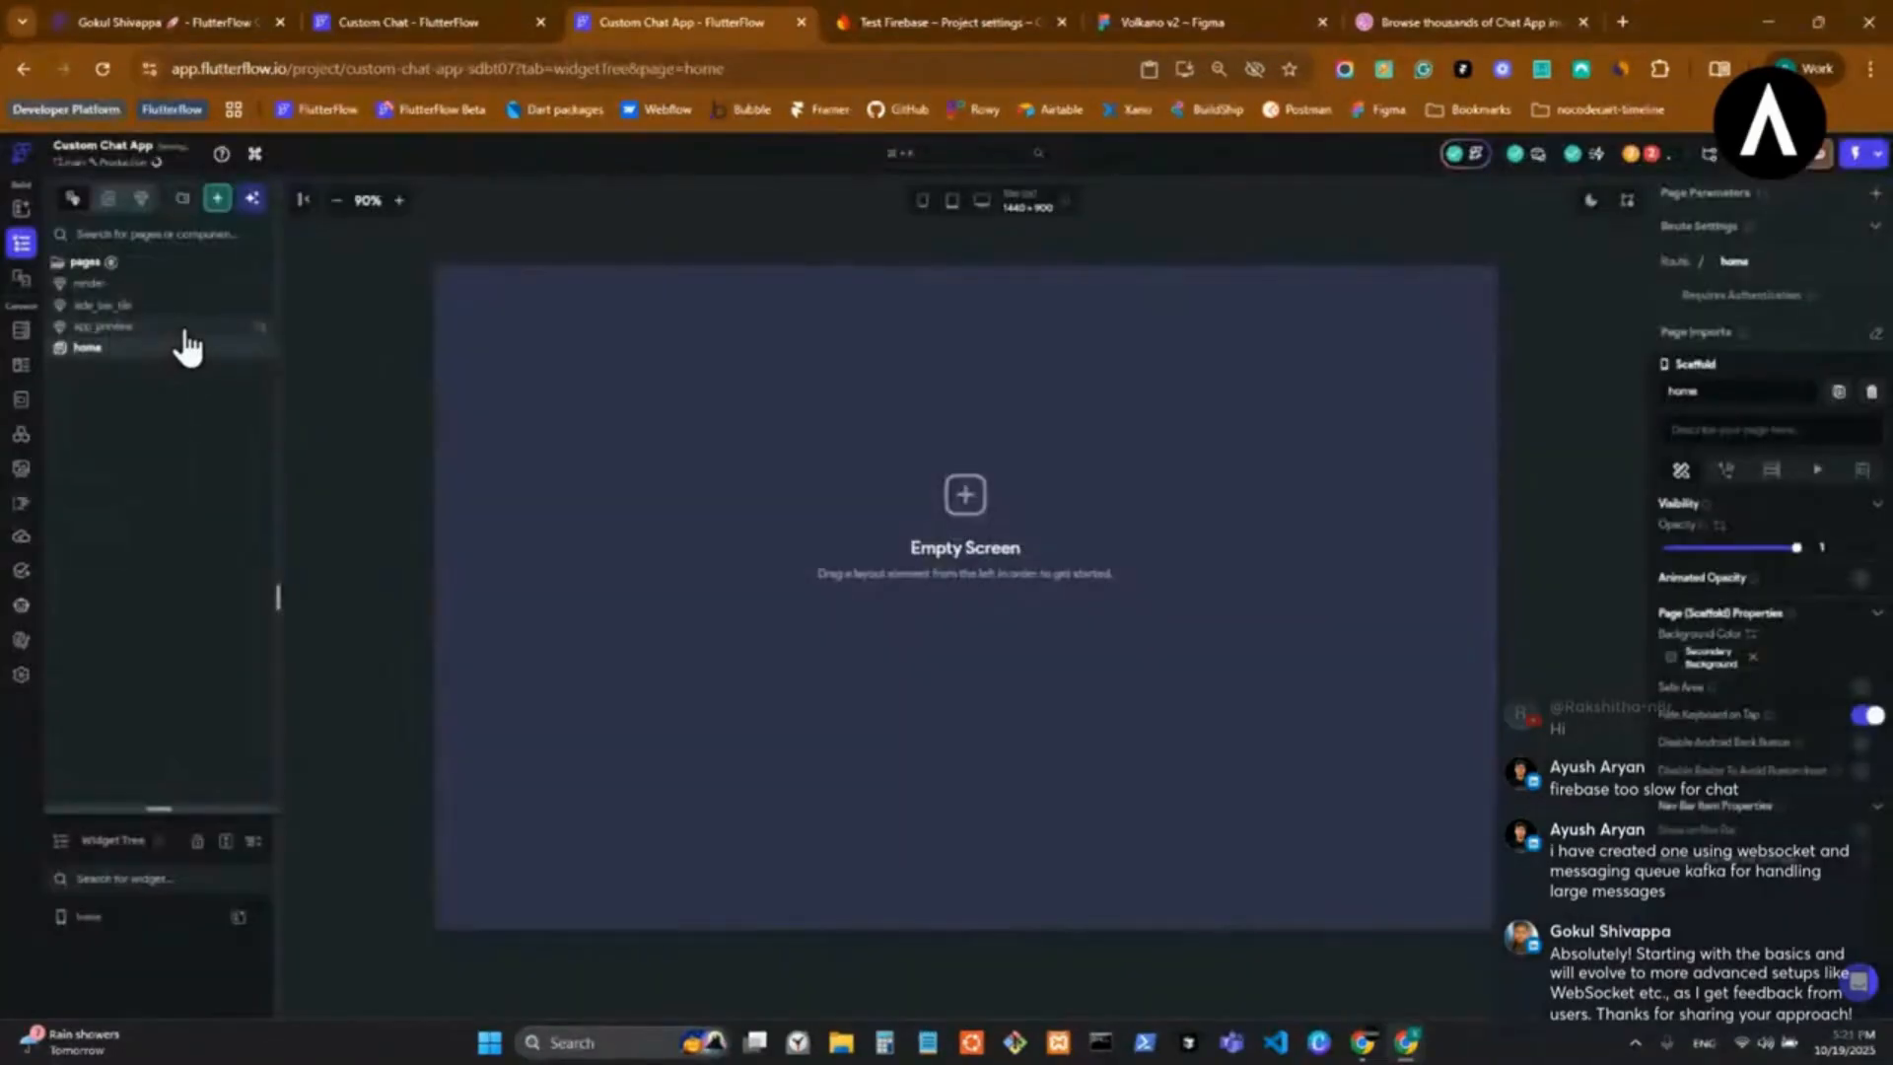
Delete the app_preview and side_bar_tile components from the pages folder.
right_click(187, 327)
click(313, 448)
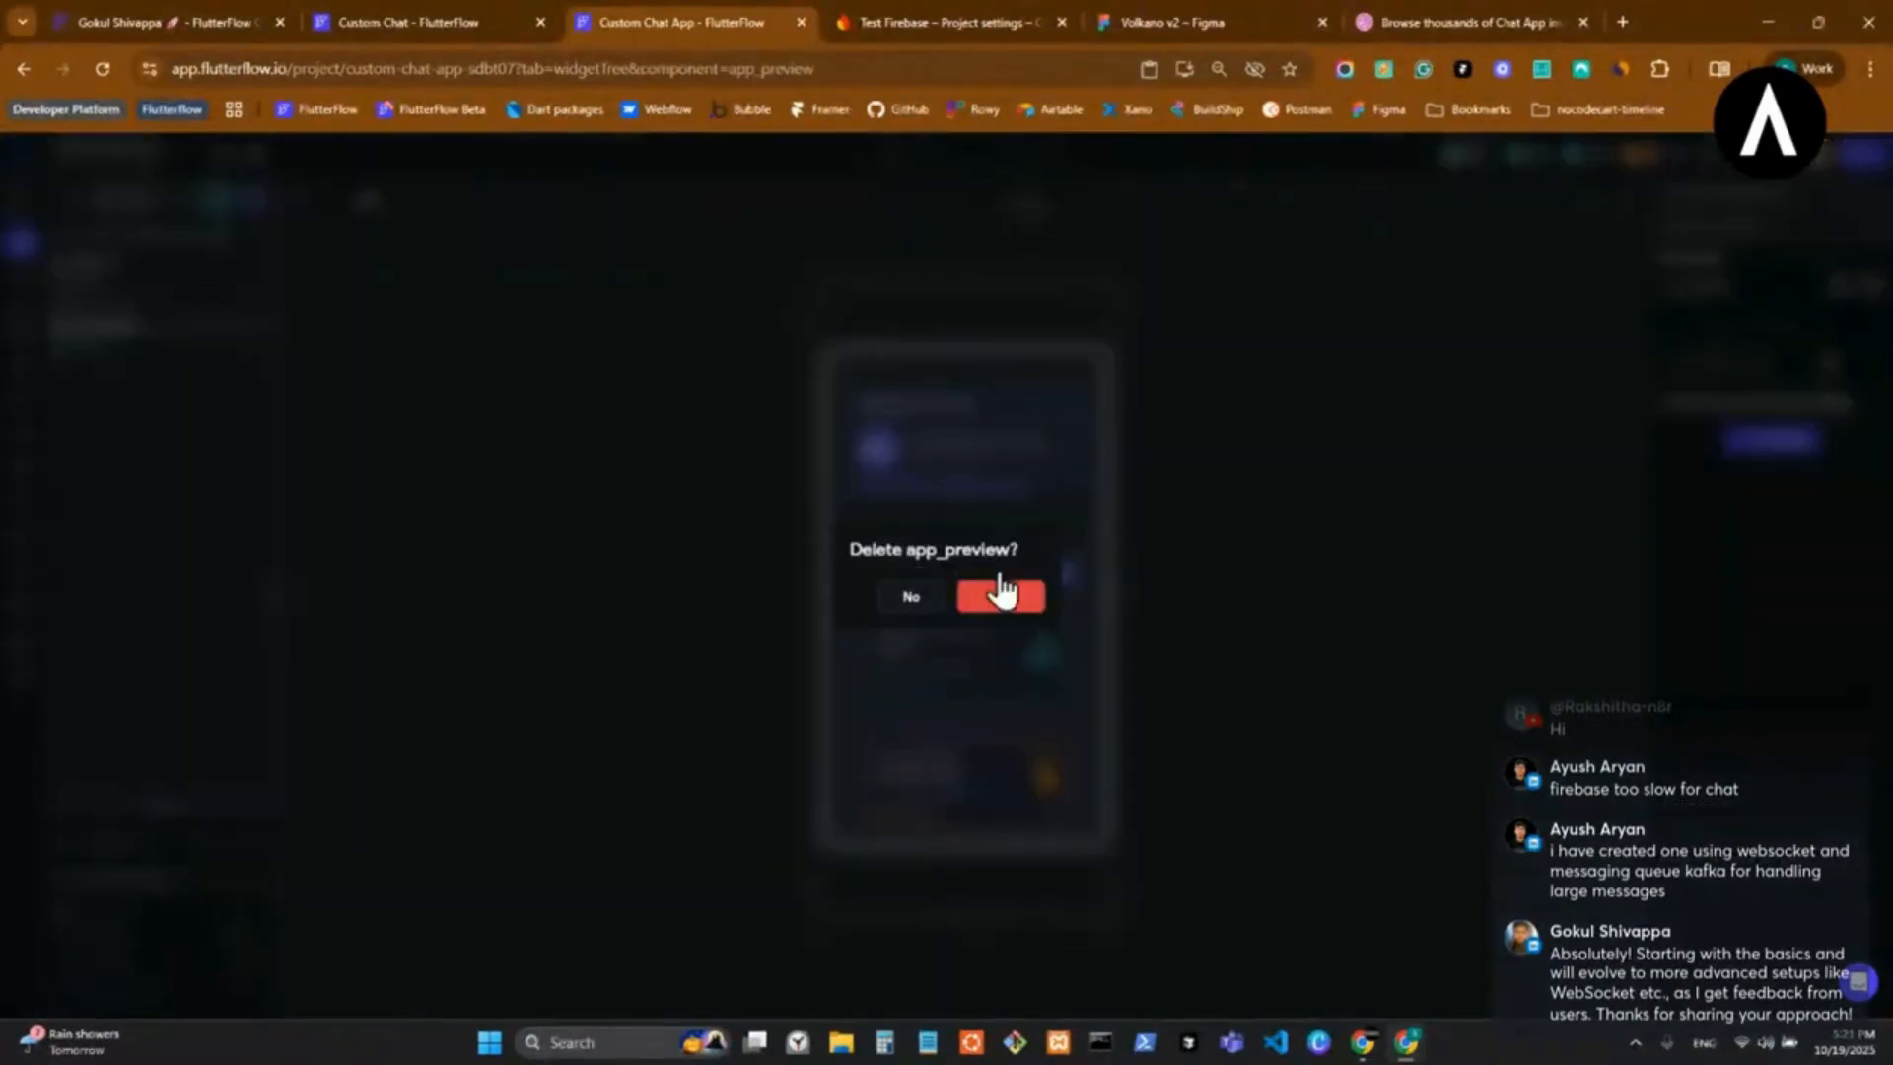
key(Return)
right_click(157, 307)
click(213, 419)
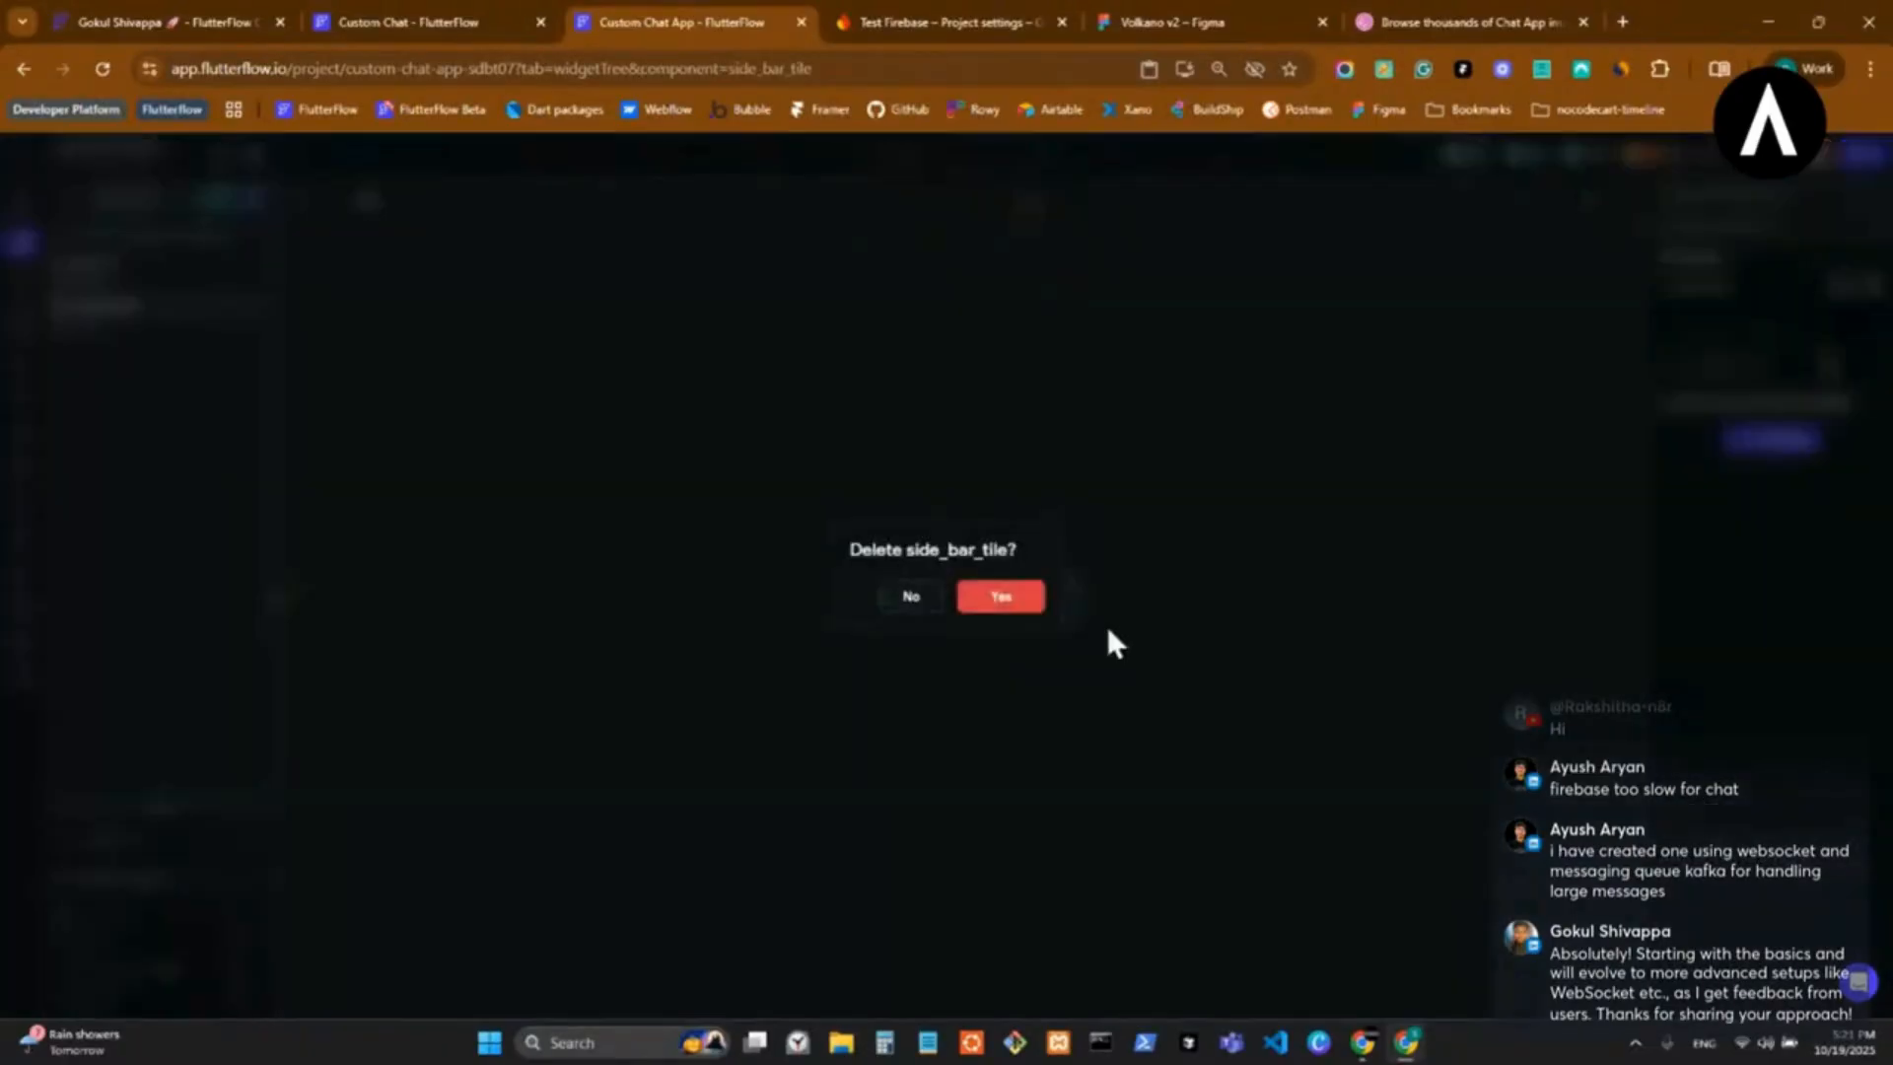
key(Return)
Delete the render component from the pages folder.
click(164, 285)
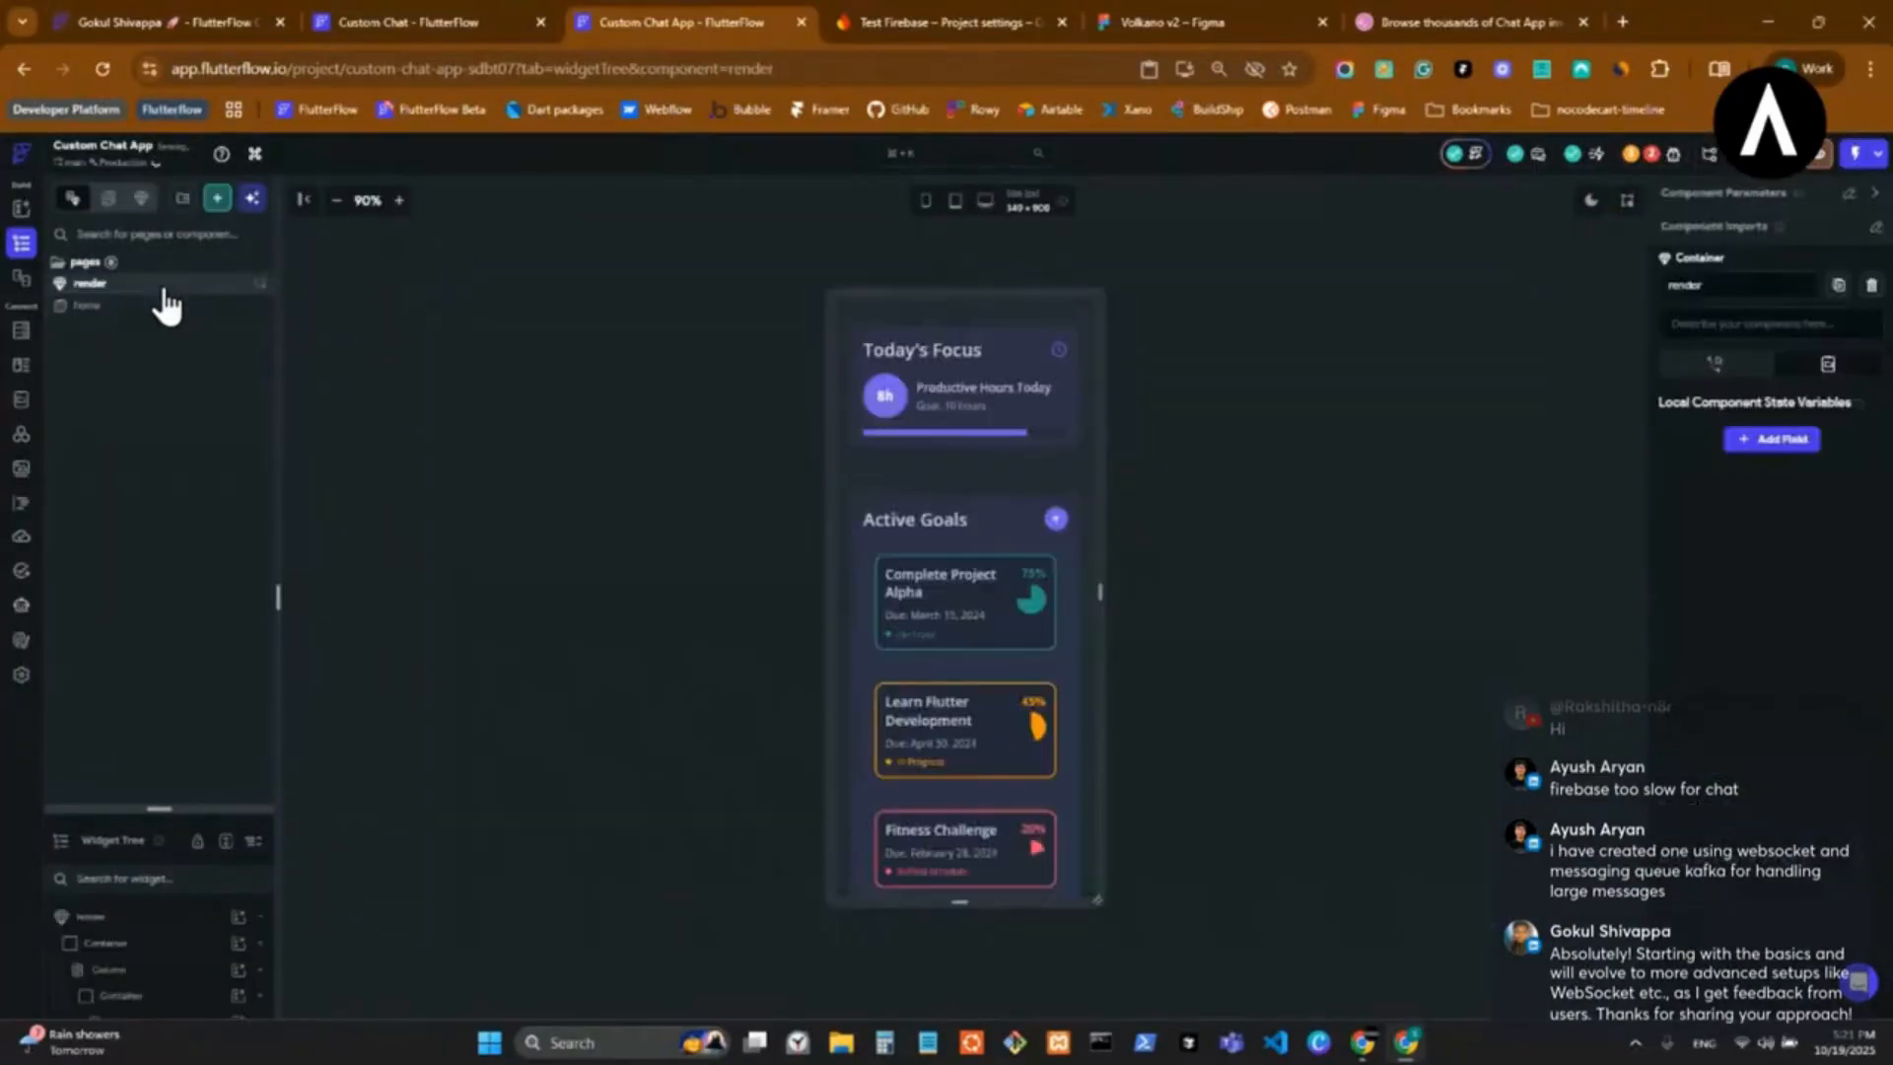
right_click(164, 288)
click(266, 418)
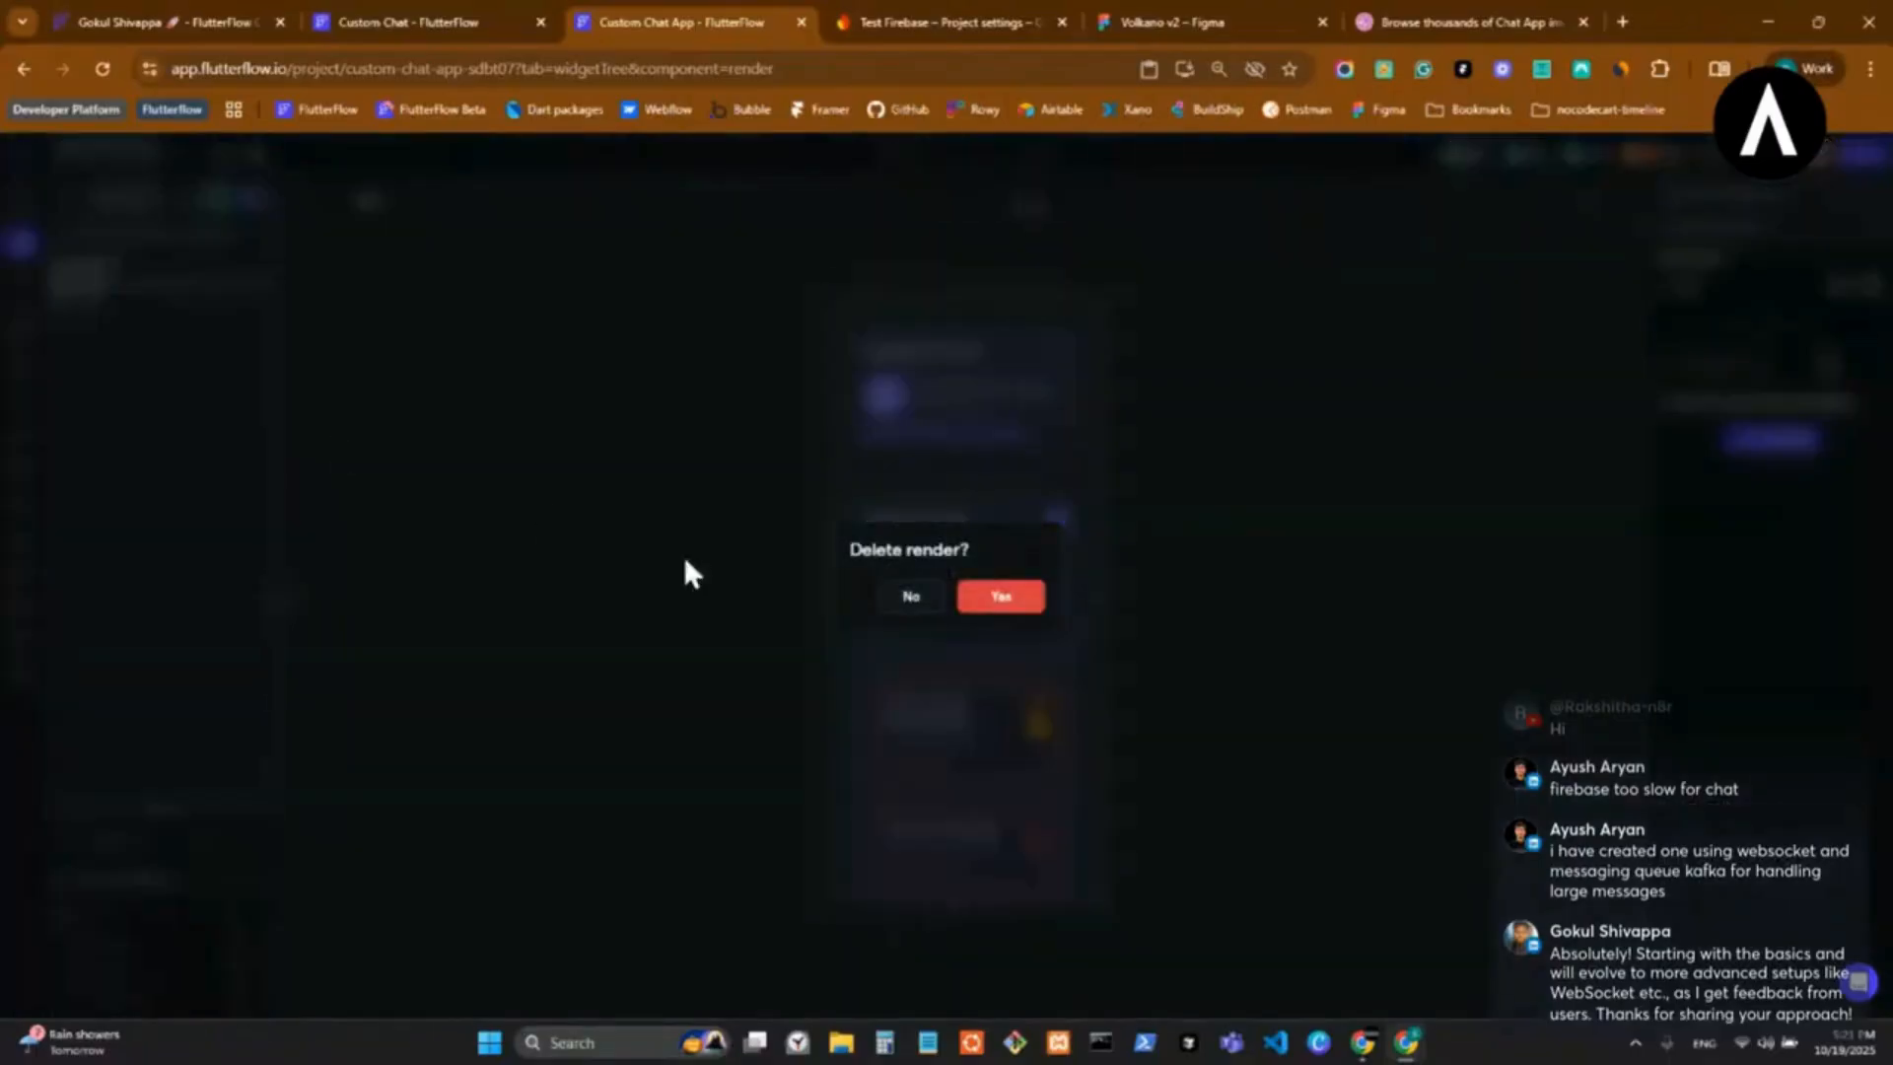
click(1020, 597)
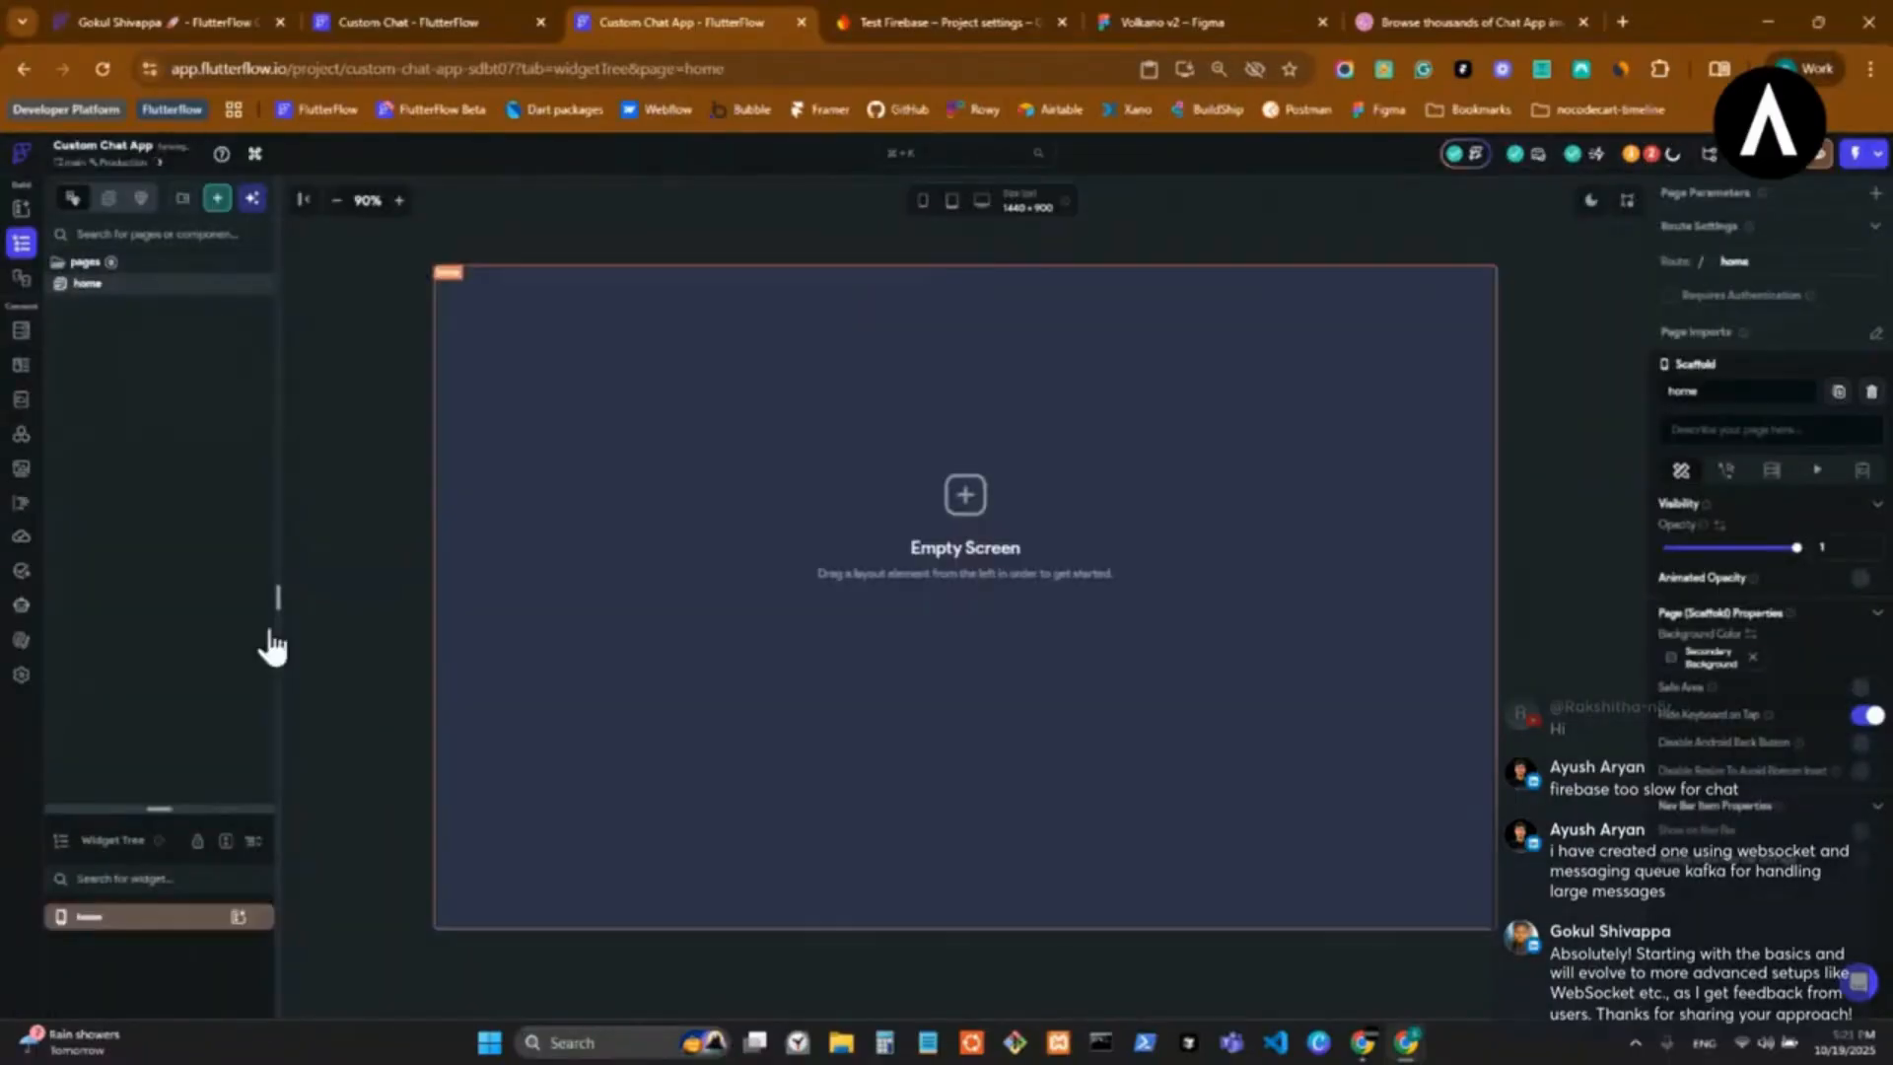
Open the project's custom code and delete all five custom functions, from clearSpace and currentDate through passwordStrength.
click(29, 646)
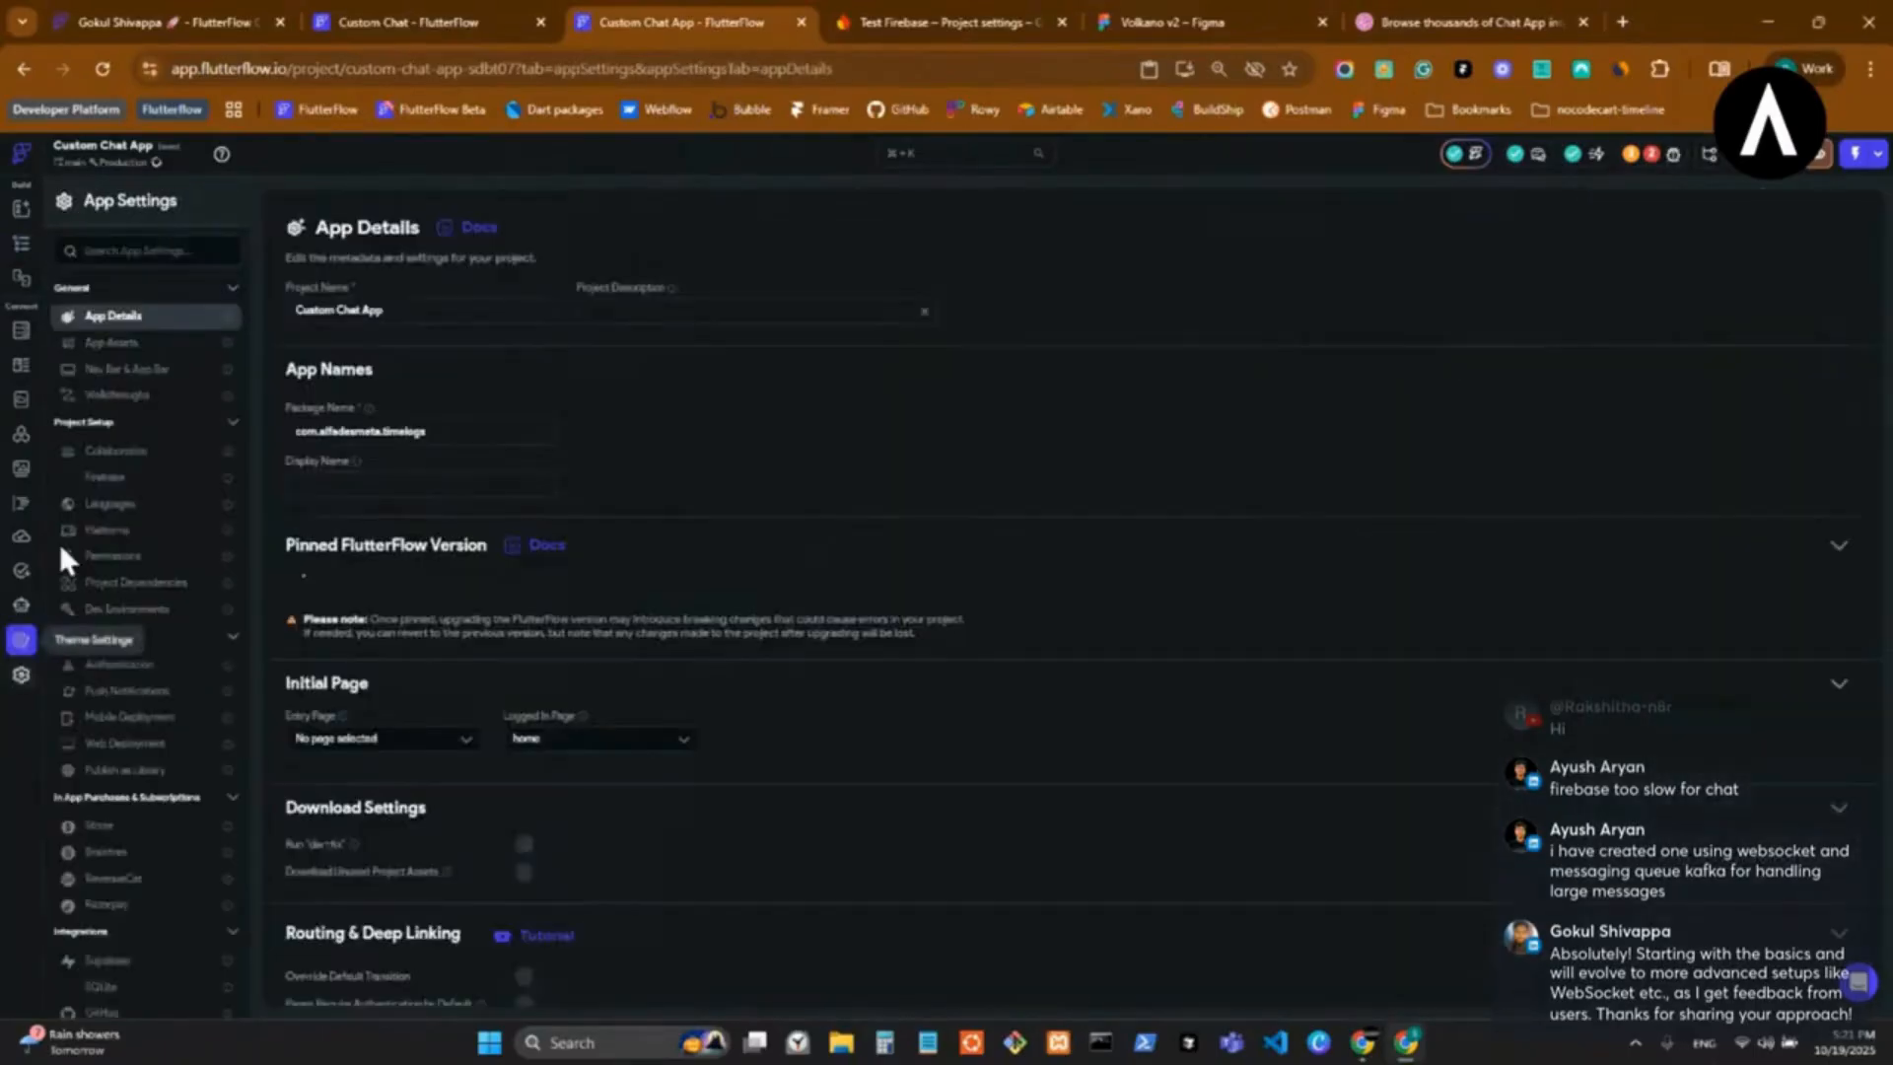
click(23, 506)
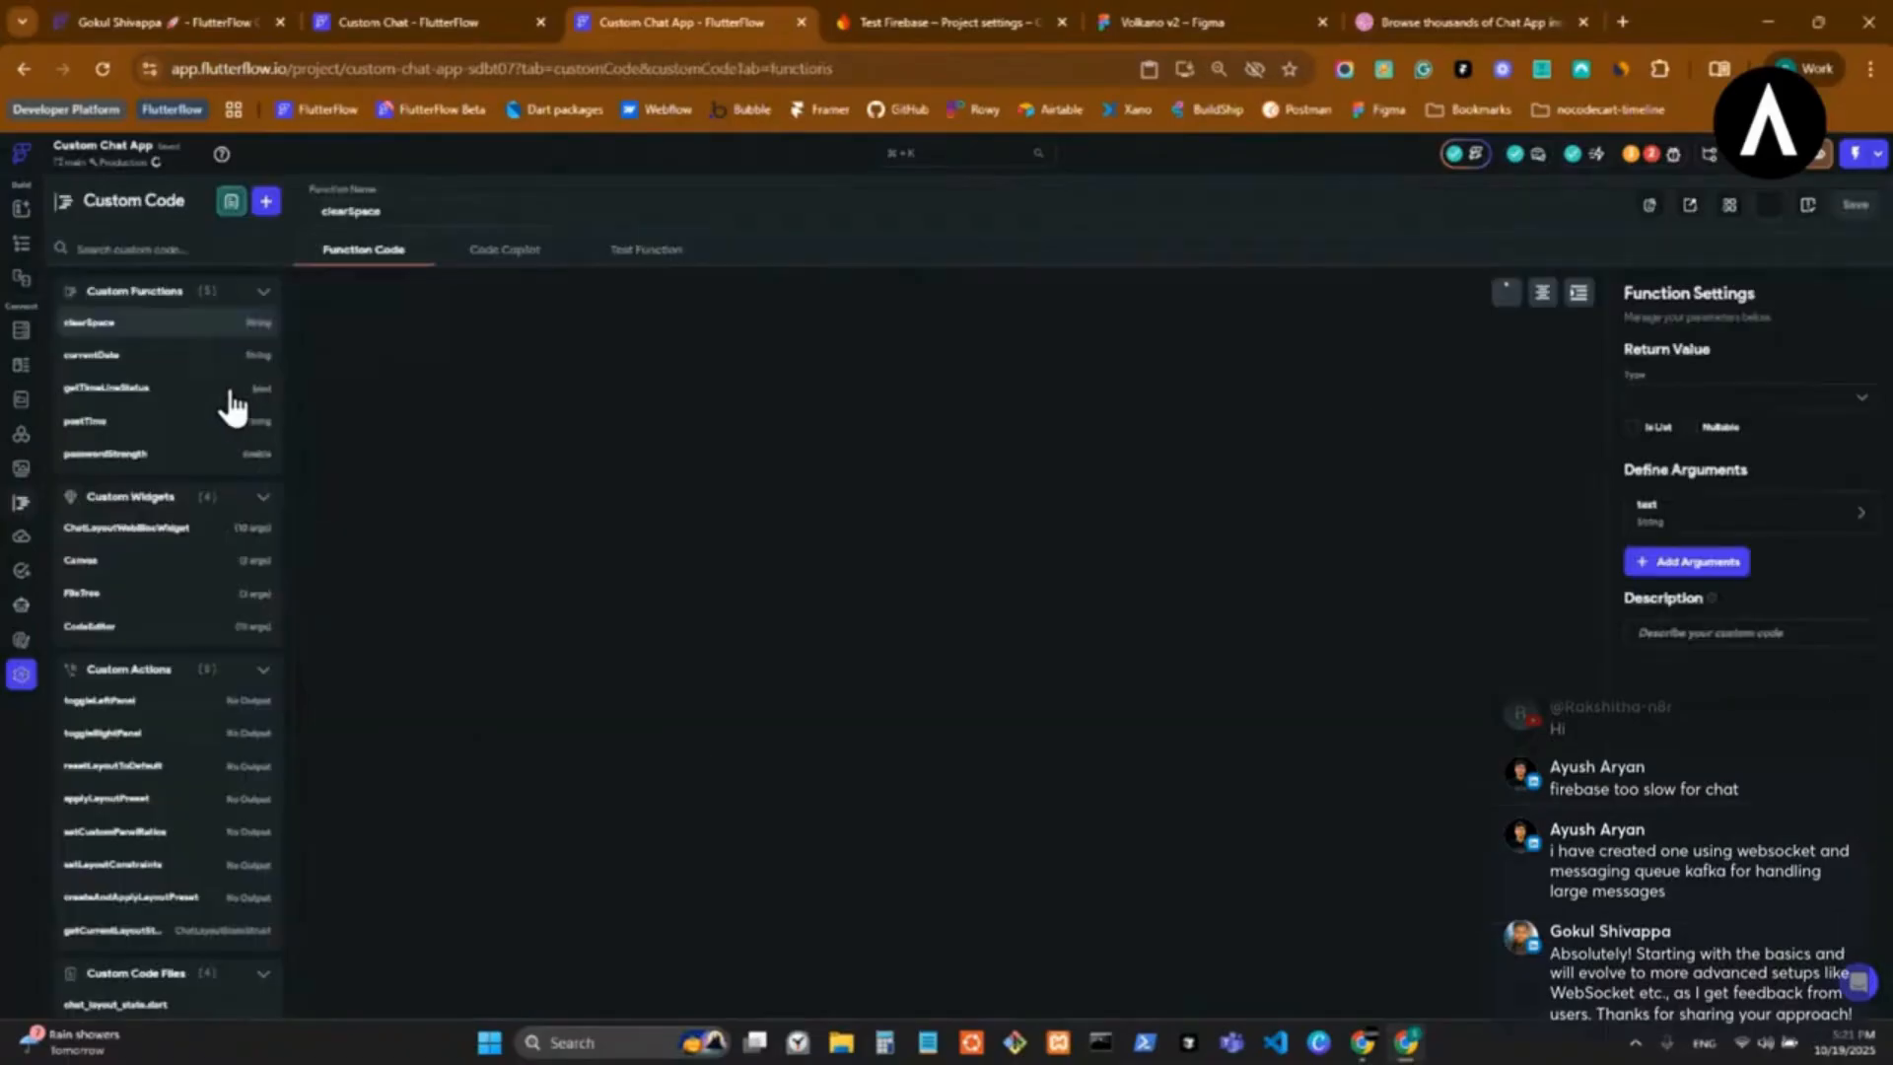
click(264, 325)
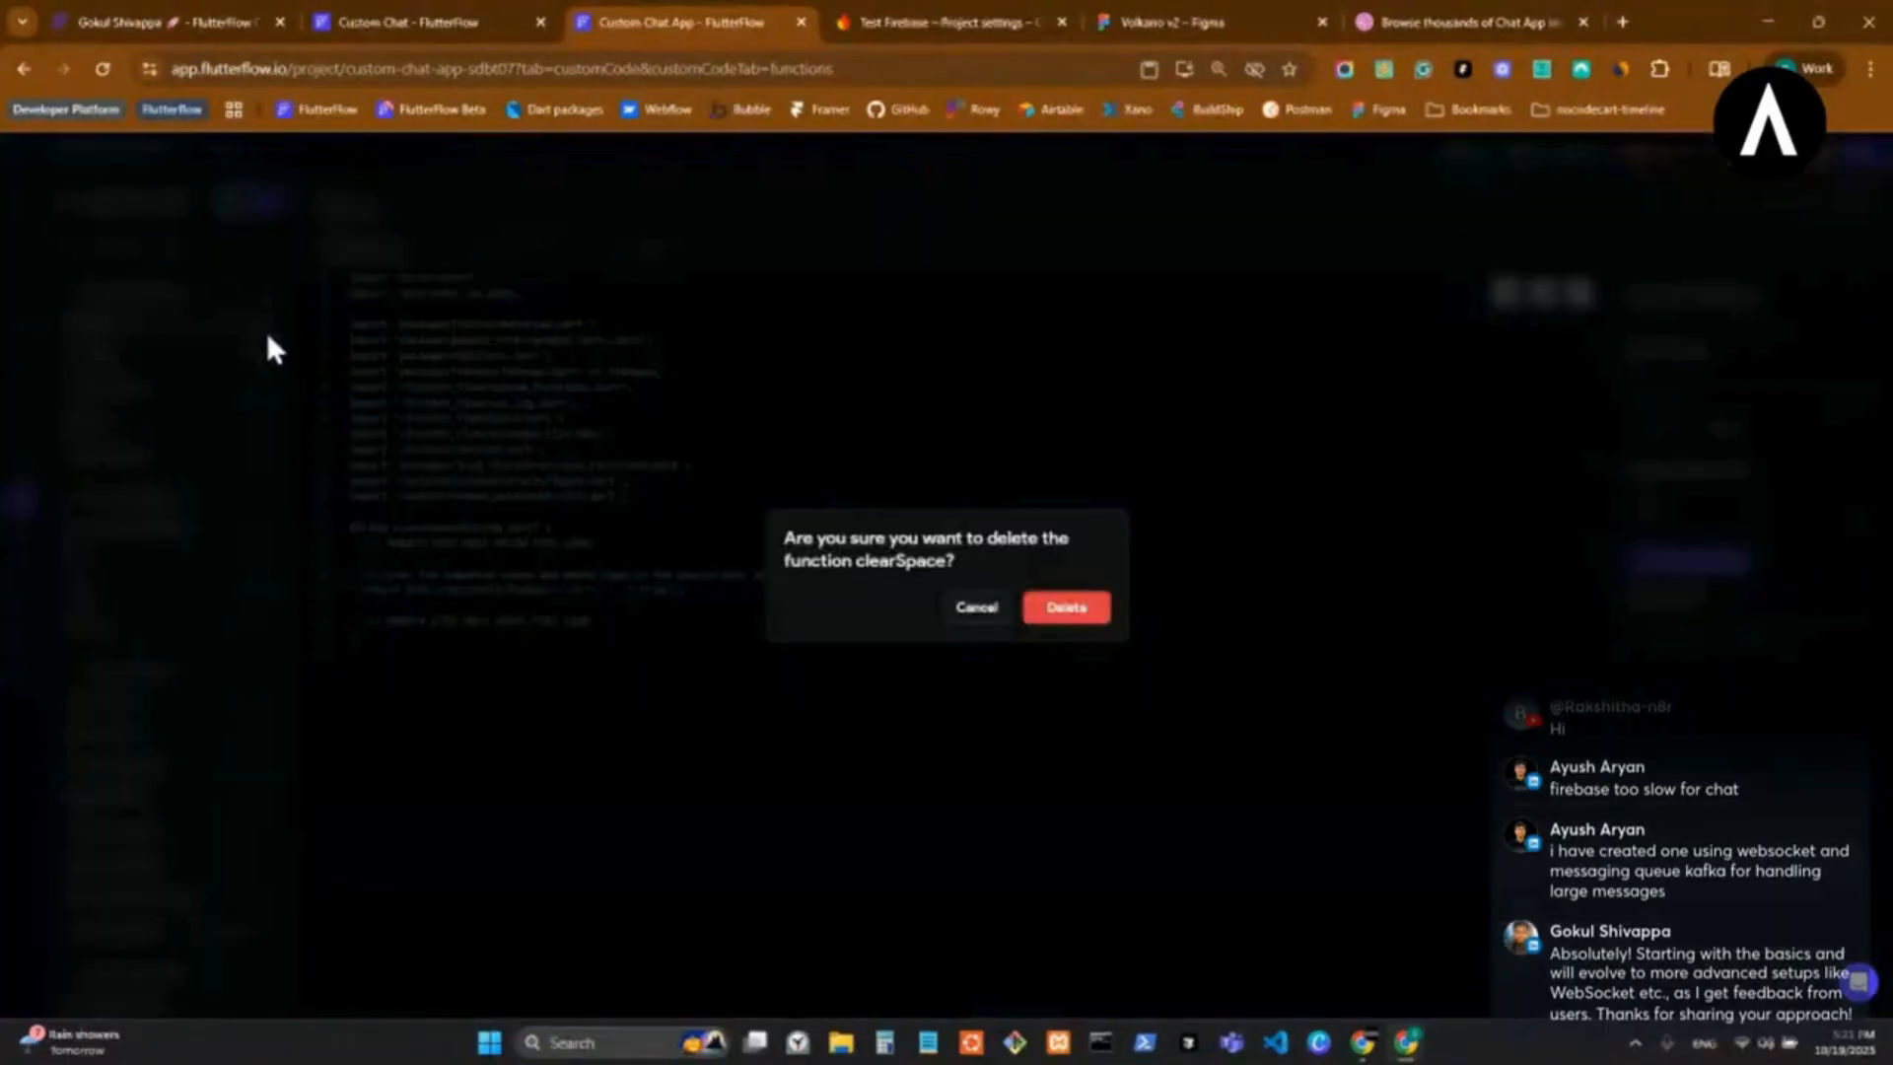
click(1069, 621)
click(264, 324)
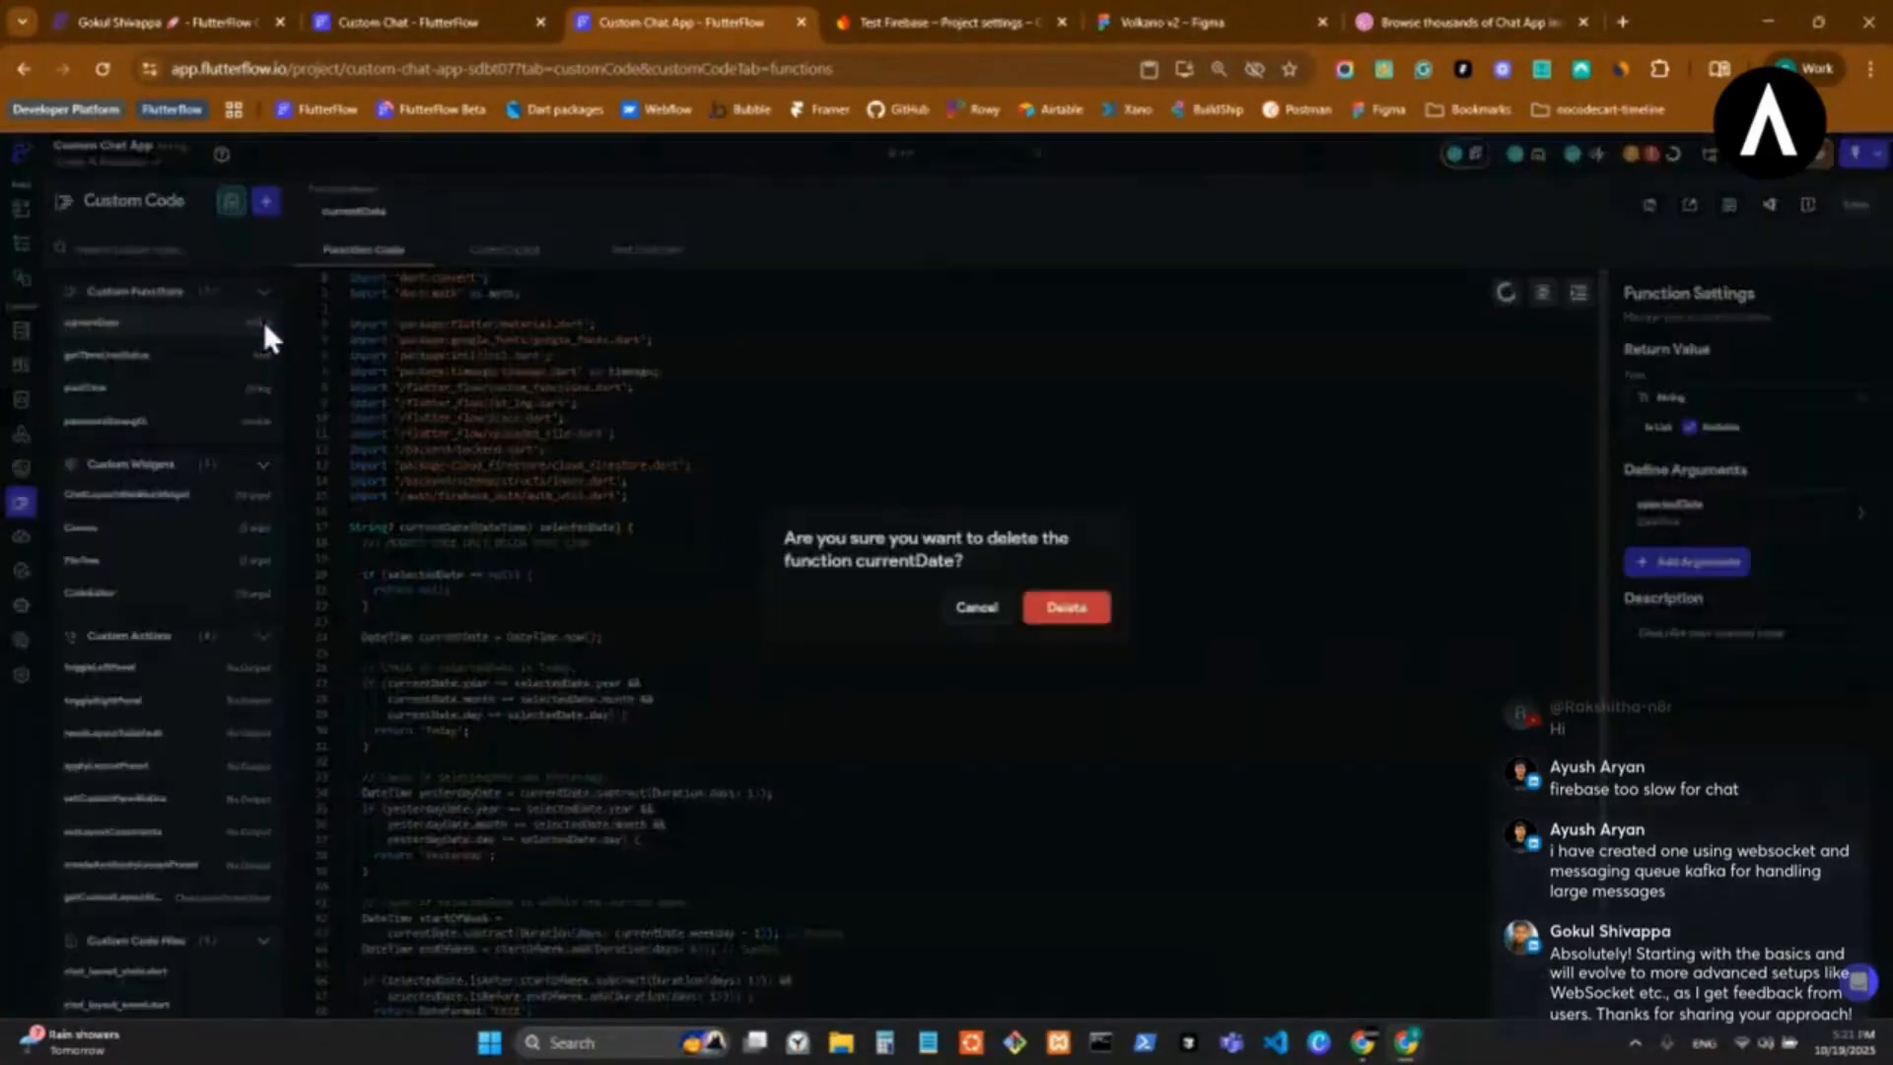
click(1063, 616)
click(264, 324)
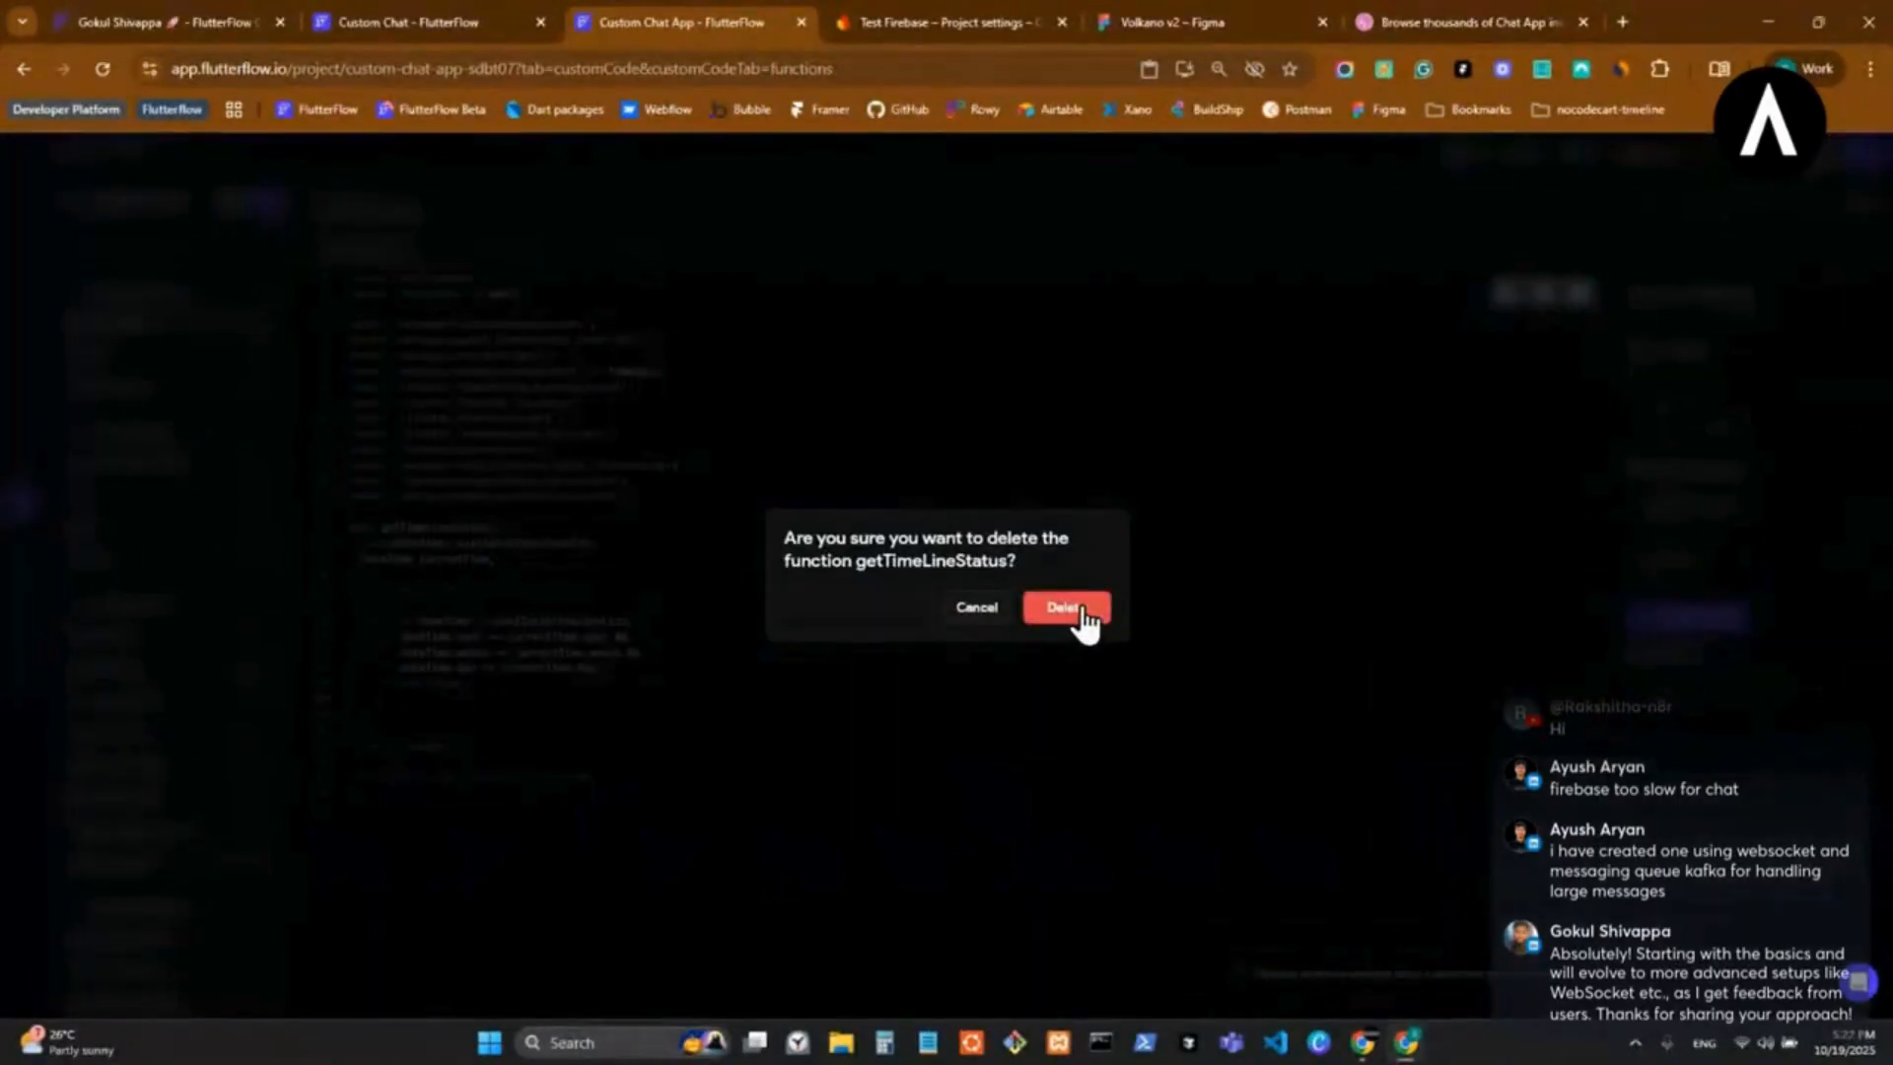
click(1075, 616)
click(264, 323)
click(1043, 607)
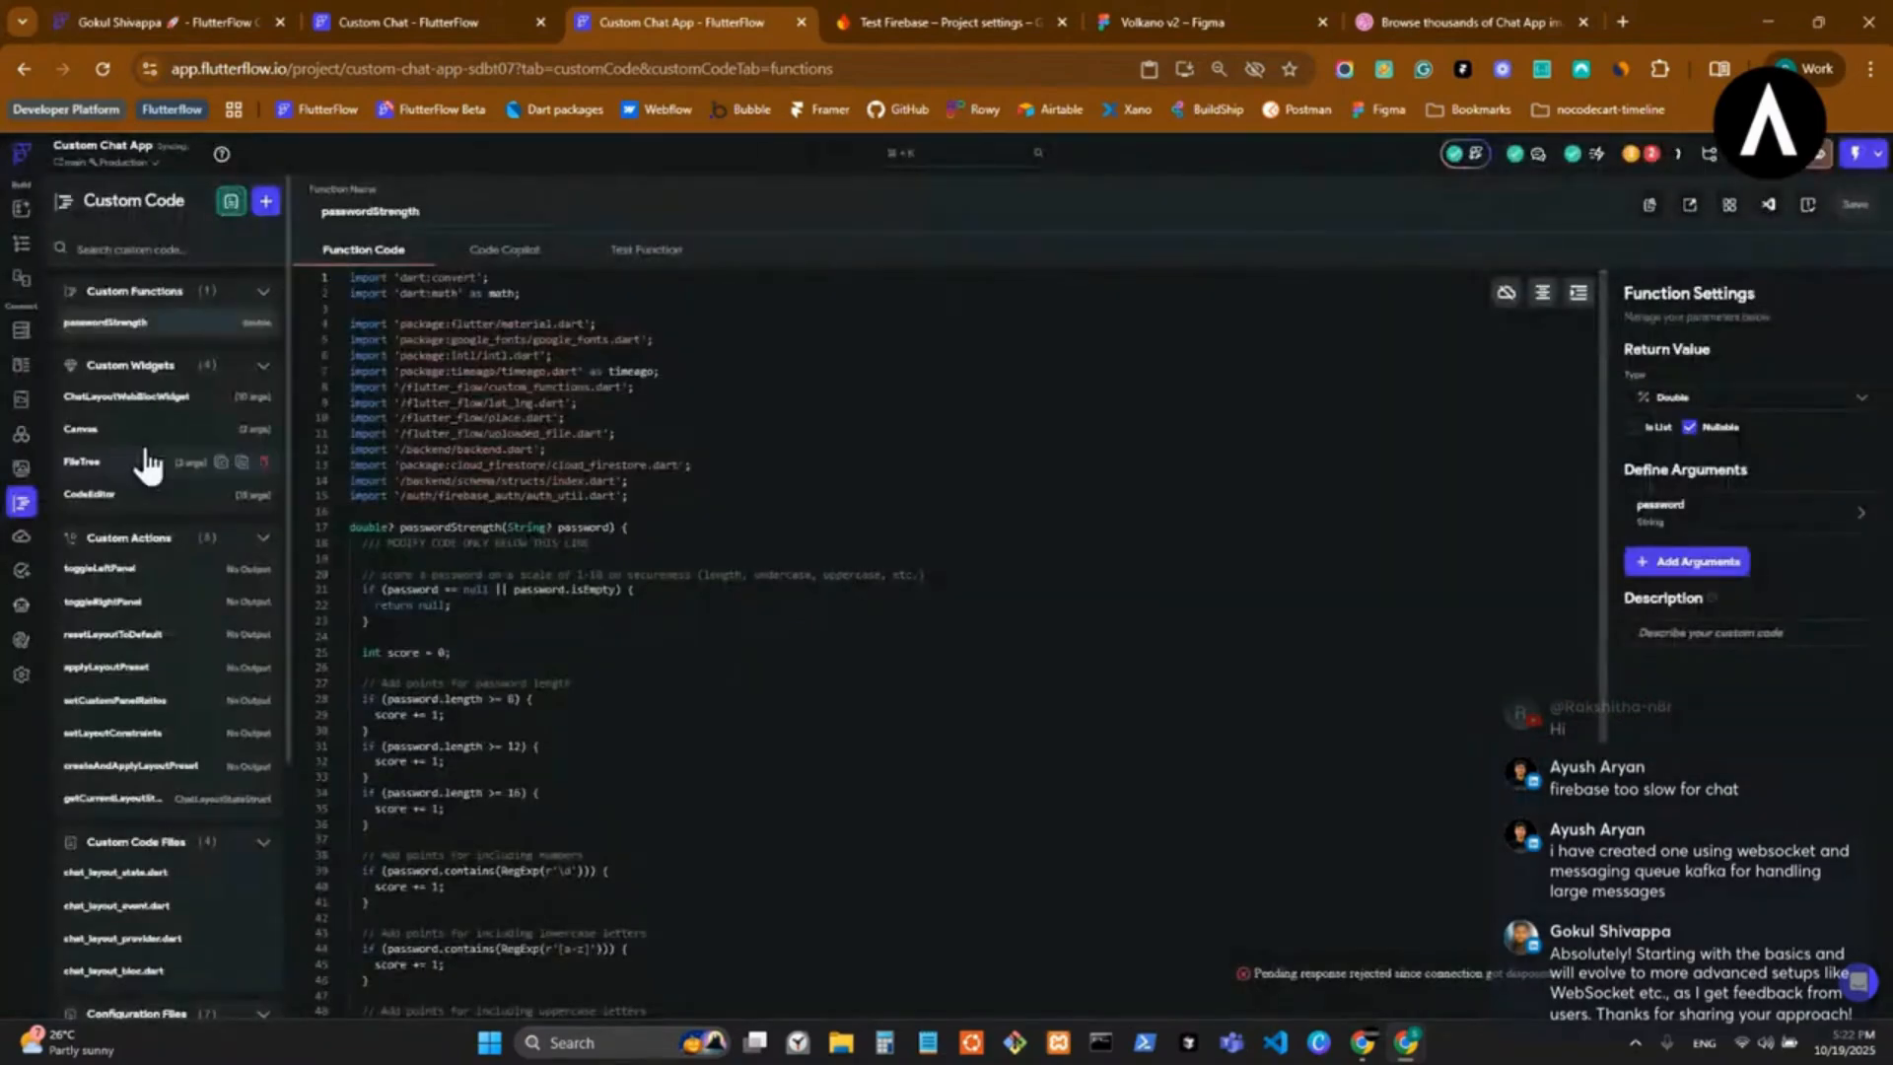
click(262, 326)
click(1055, 611)
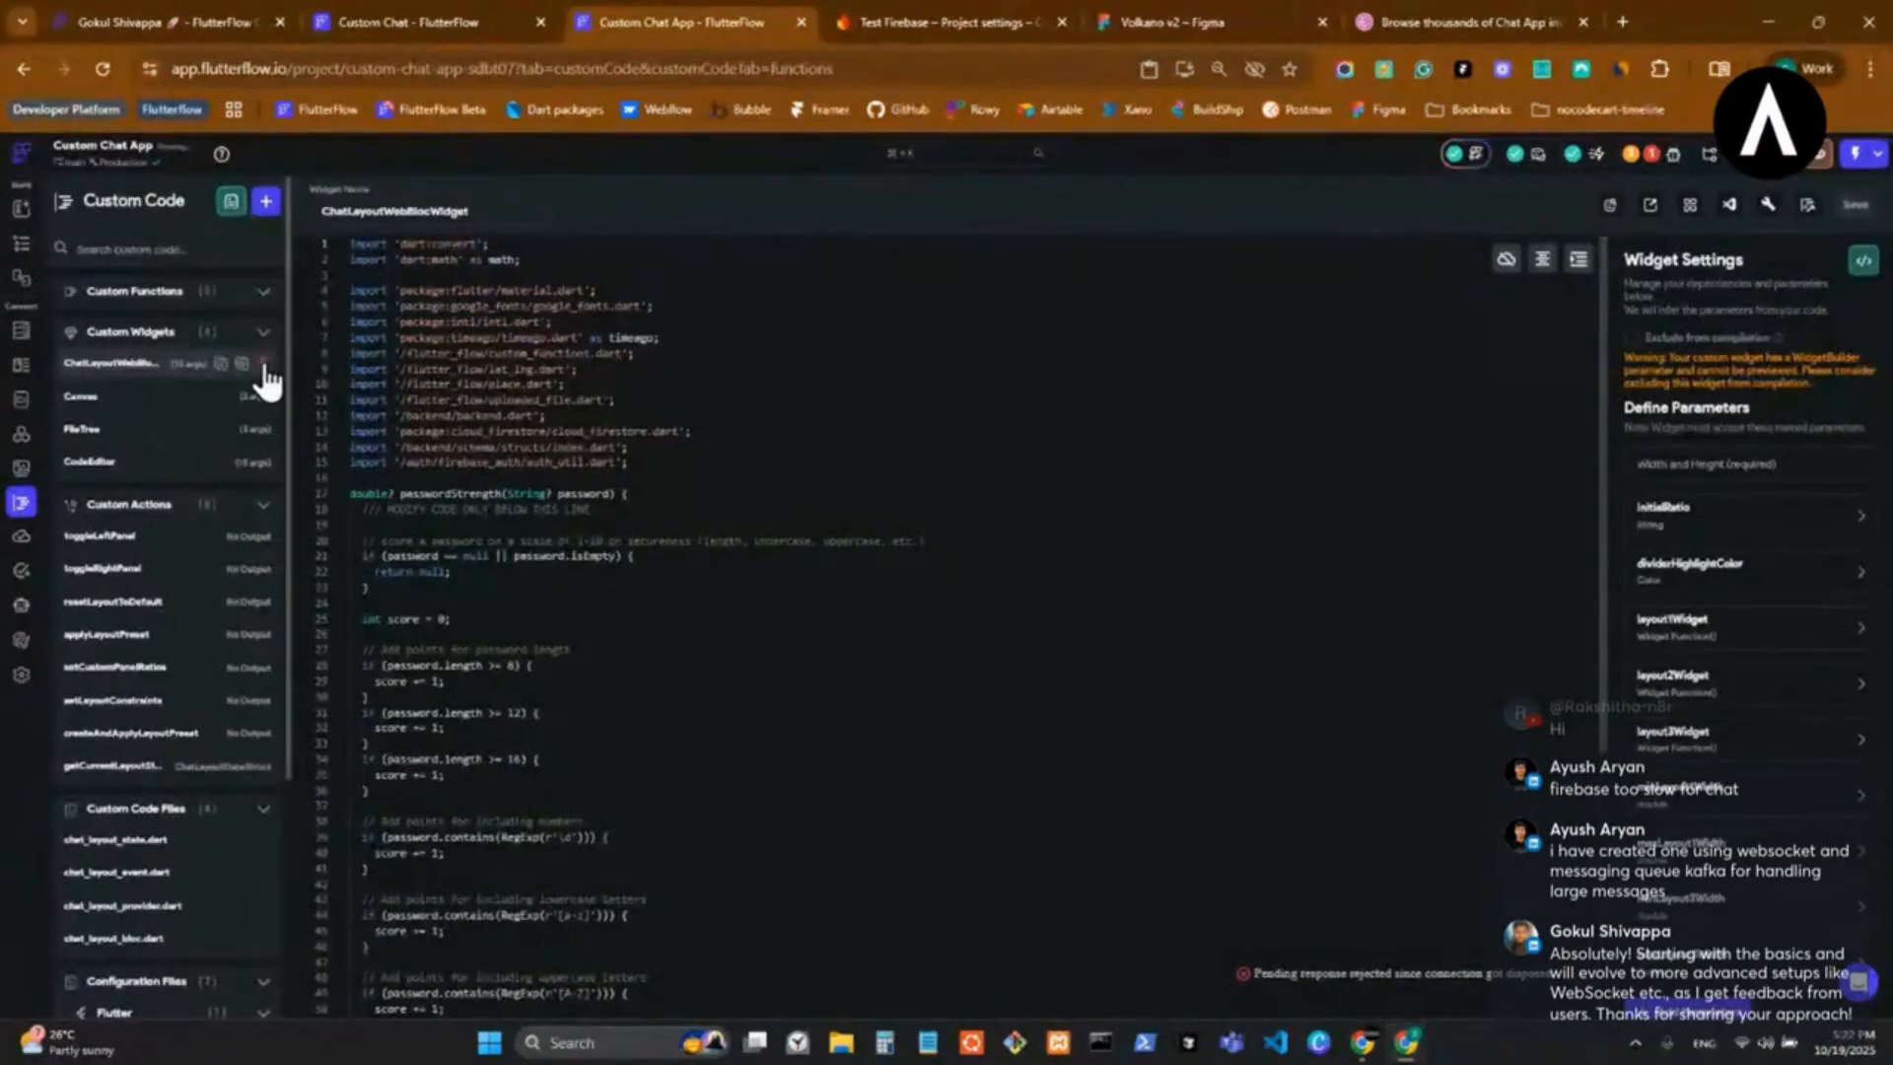
Delete all the custom widgets: ChatLayoutWebBlocWidget, Canvas, FileTree and CodeEditor.
click(262, 365)
click(1069, 609)
click(263, 364)
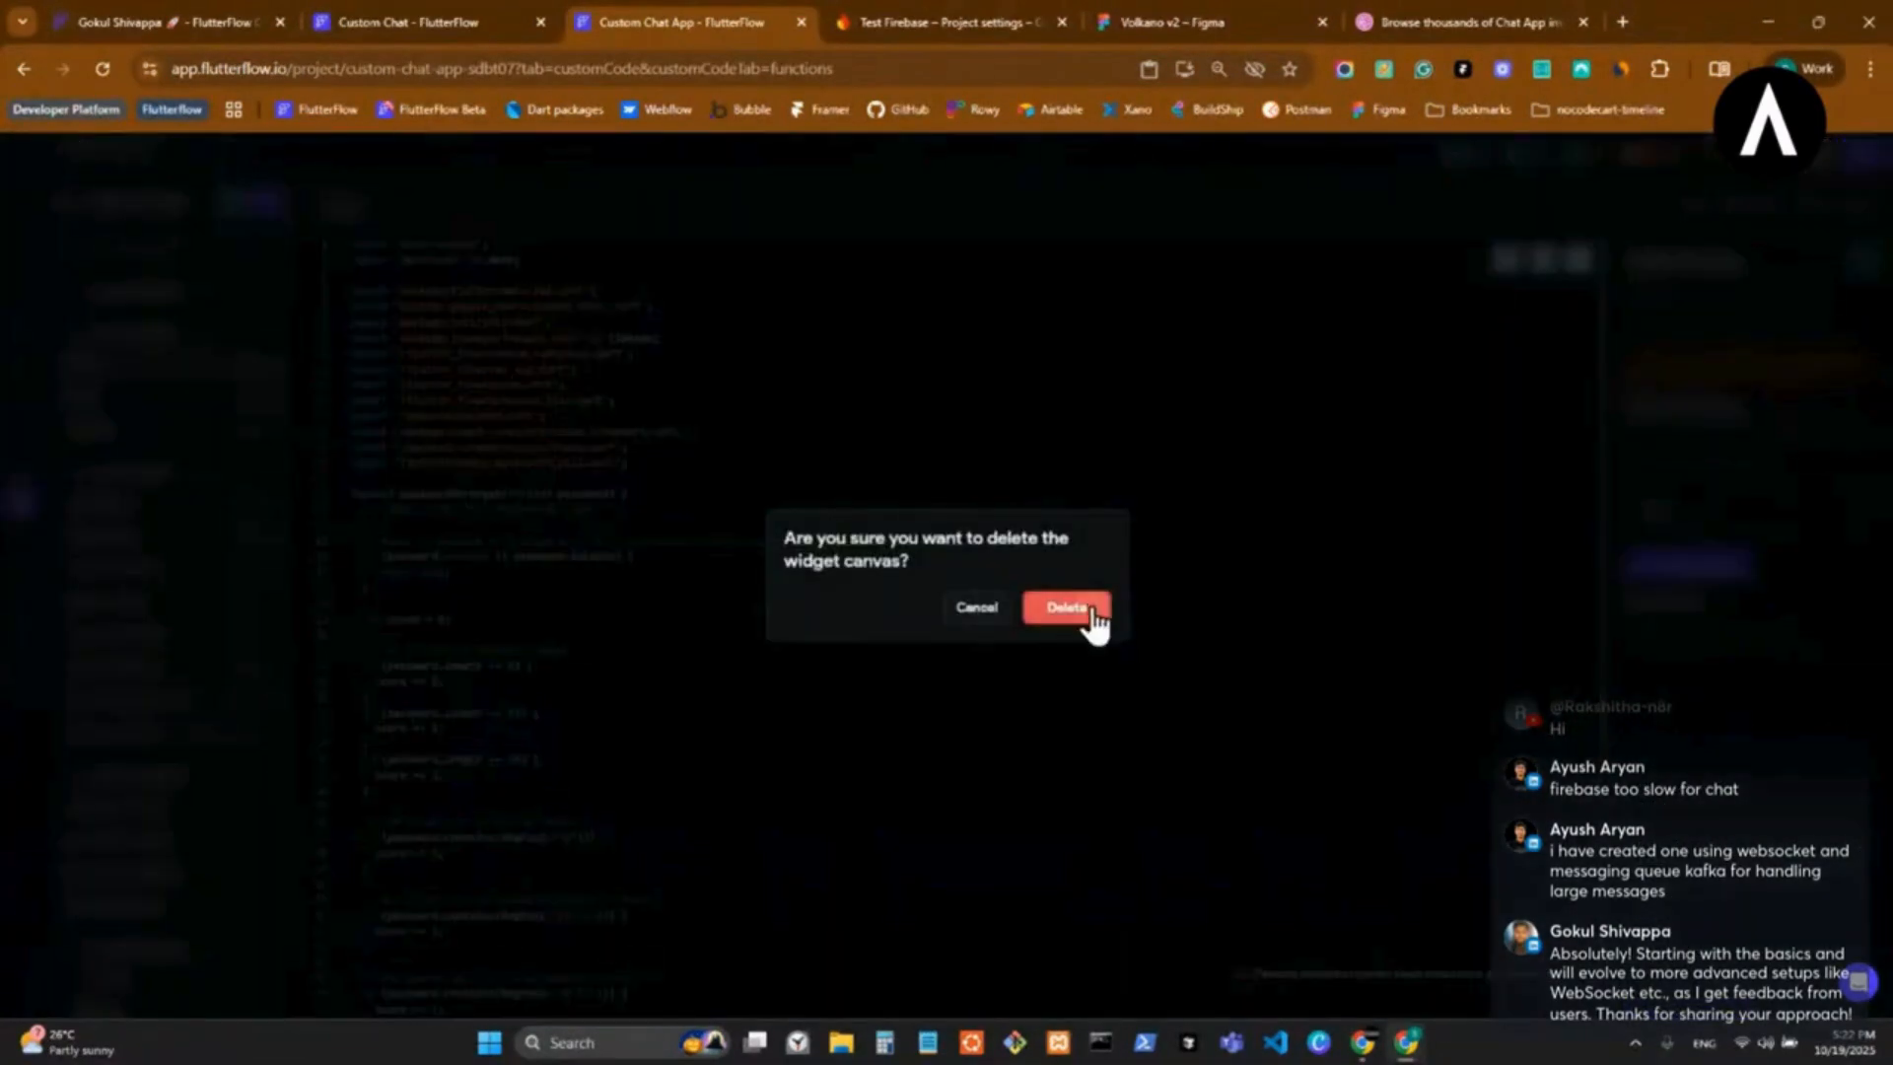
click(1088, 616)
click(258, 366)
click(1067, 607)
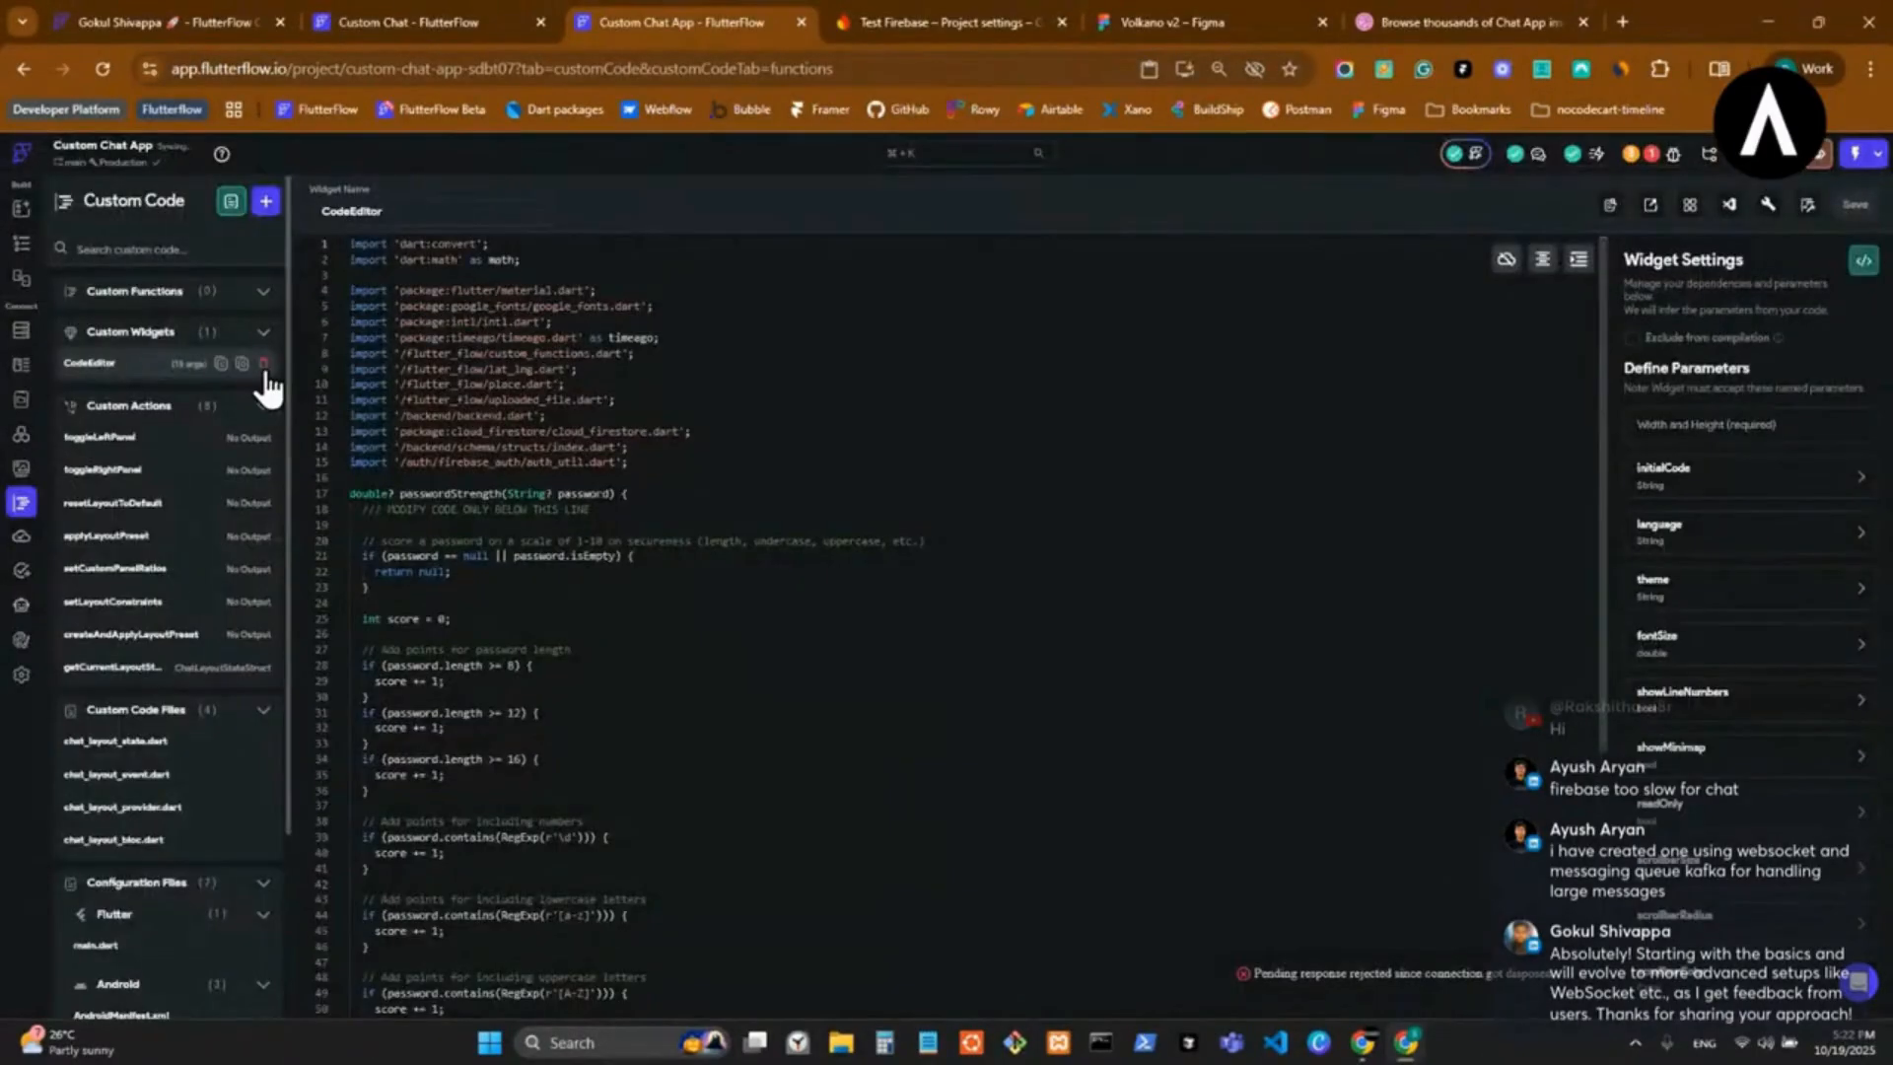
click(263, 366)
click(1061, 611)
Delete the custom actions toggleLeftPanel, toggleRightPanel, resetLayoutToDefault and applyLayoutPreset.
click(262, 406)
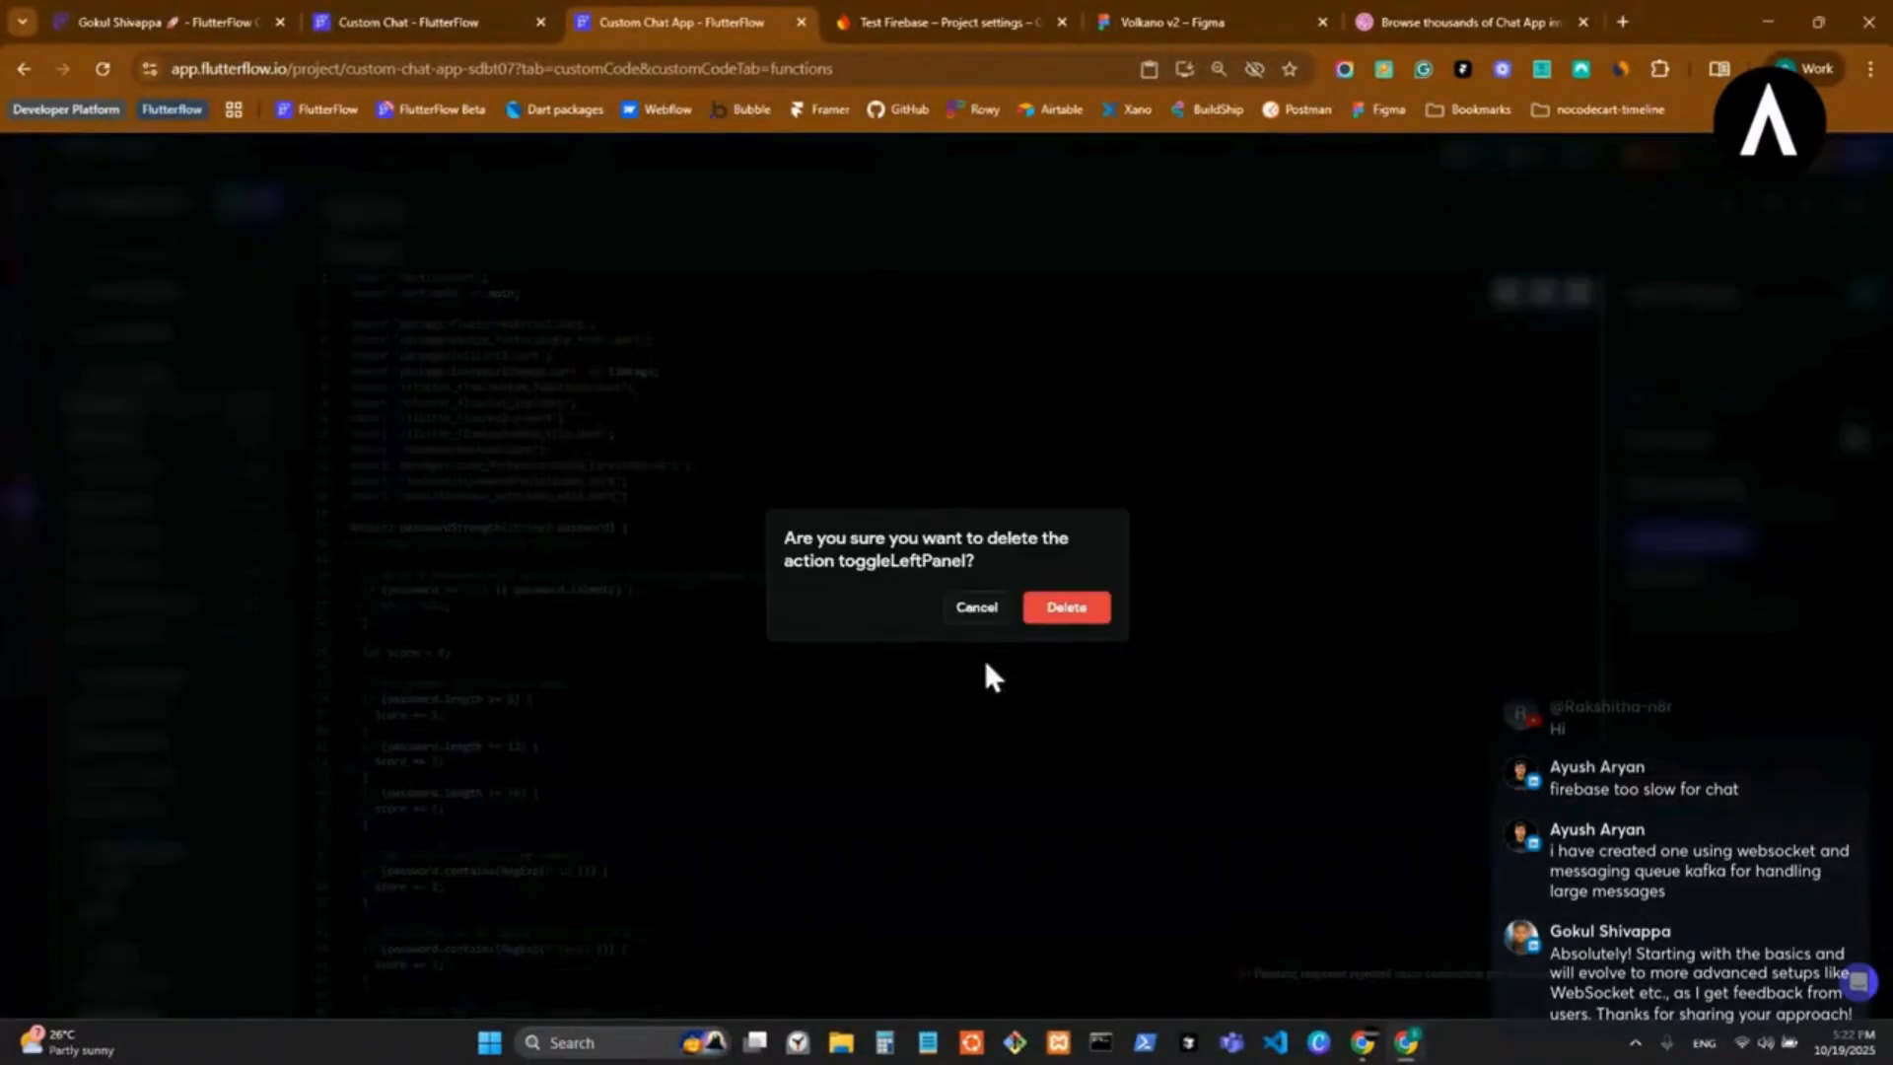
click(1067, 607)
click(262, 405)
click(1114, 601)
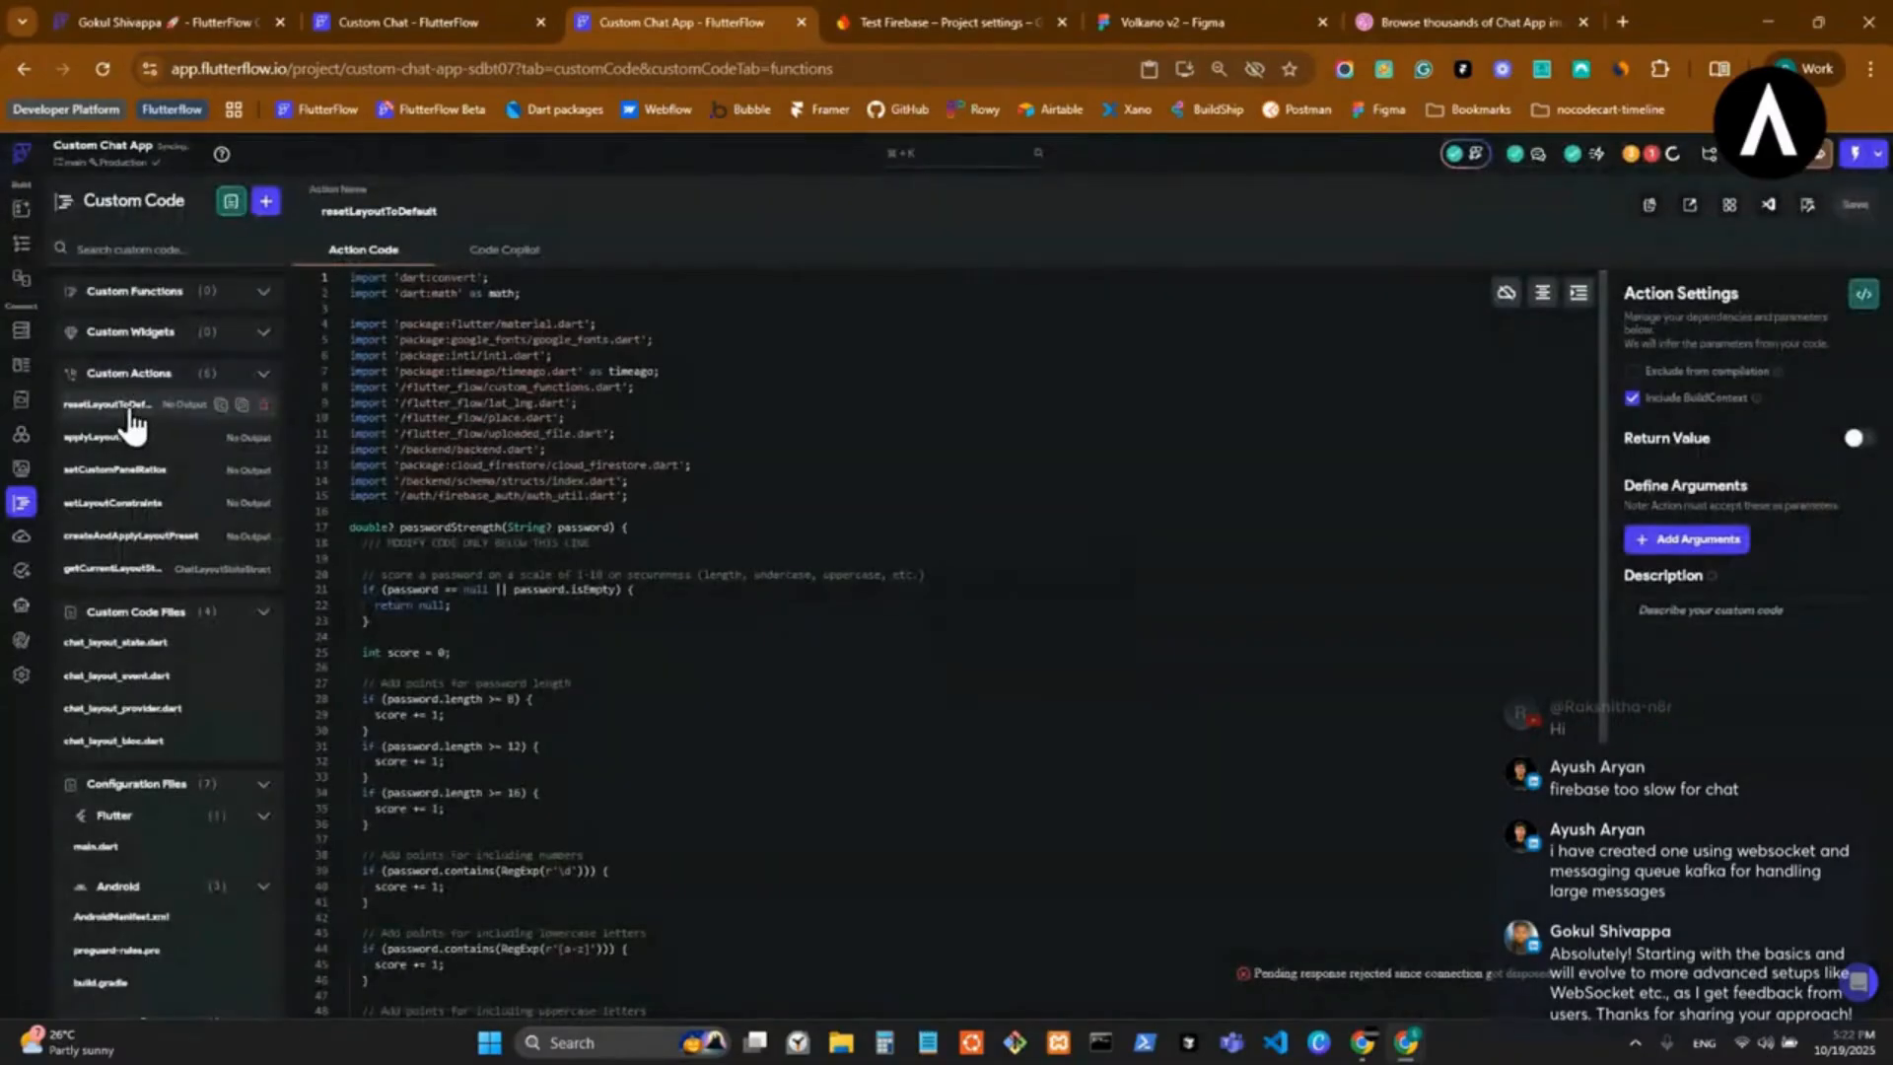
click(262, 406)
click(1066, 609)
click(262, 405)
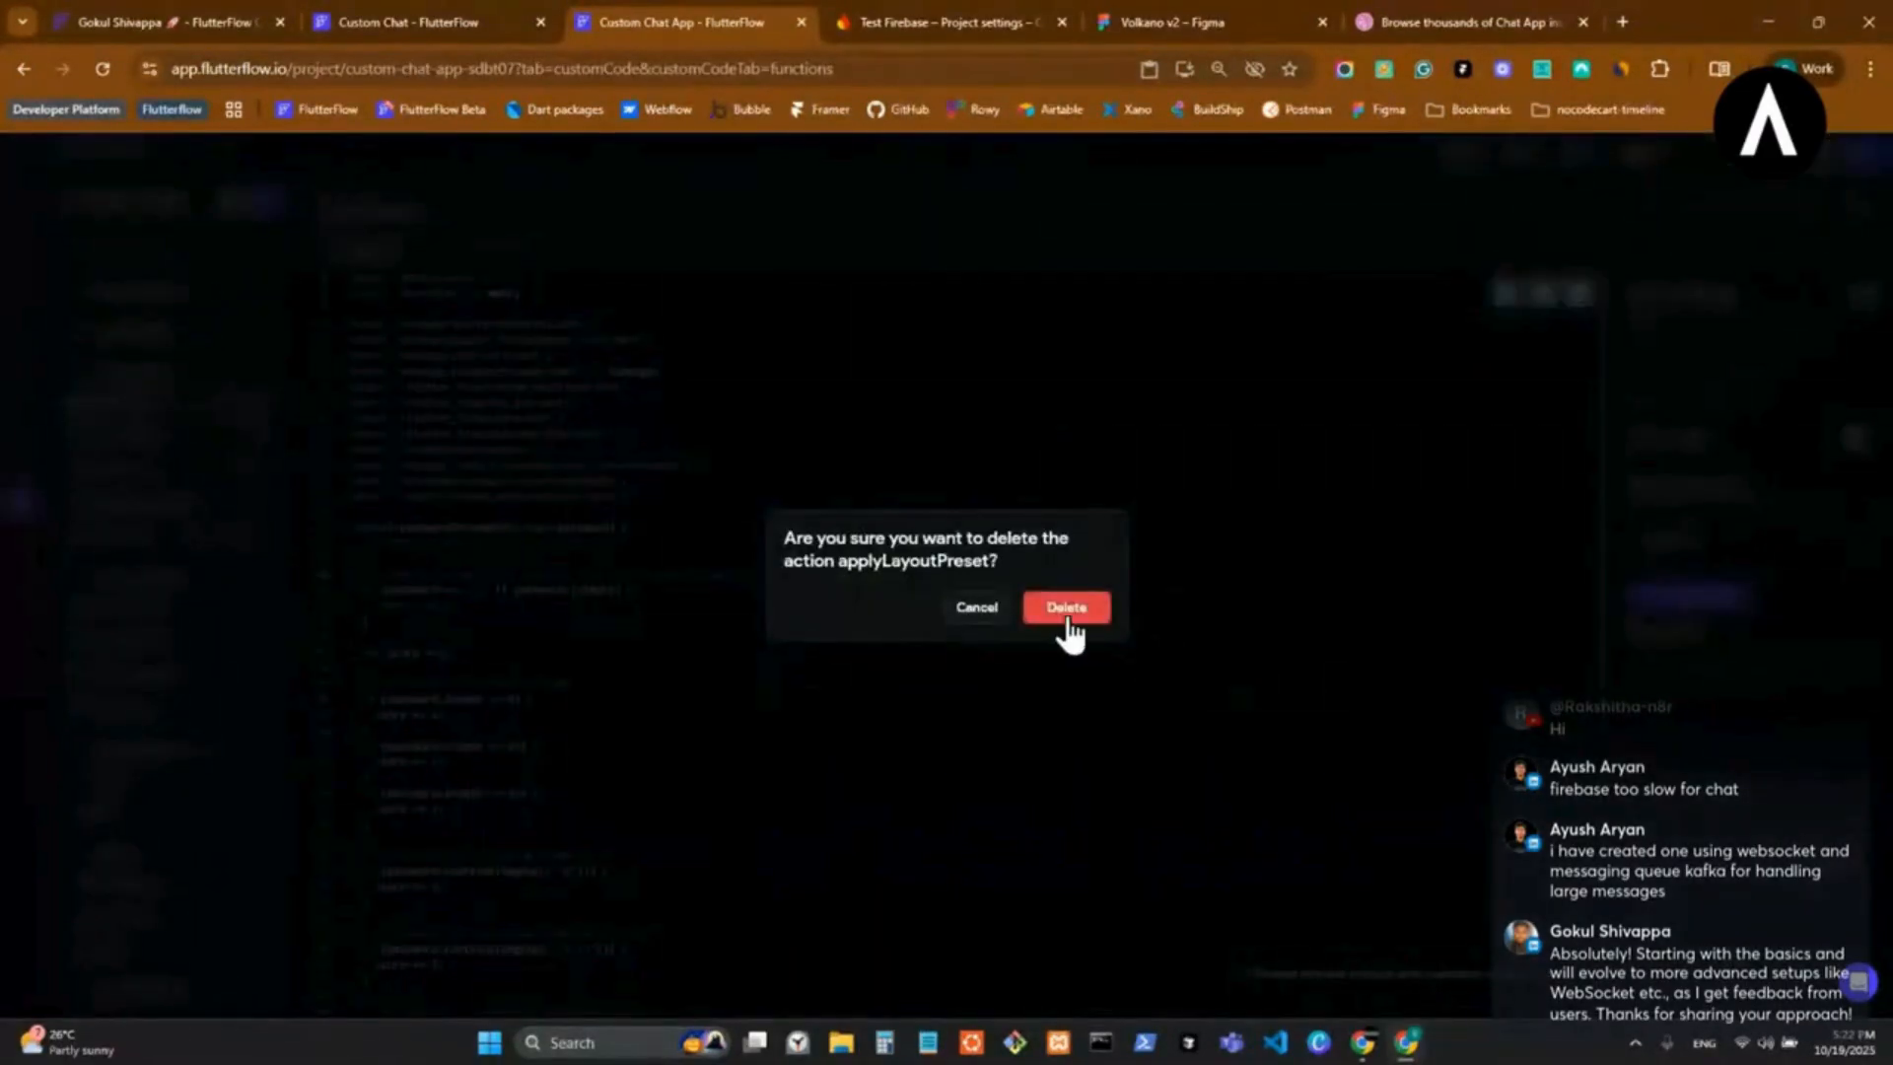
click(1066, 607)
Delete the remaining custom actions: setCustomPanelRatios, setLayoutConstraints, createAndApplyLayoutPreset and getCurrentLayoutState.
click(262, 406)
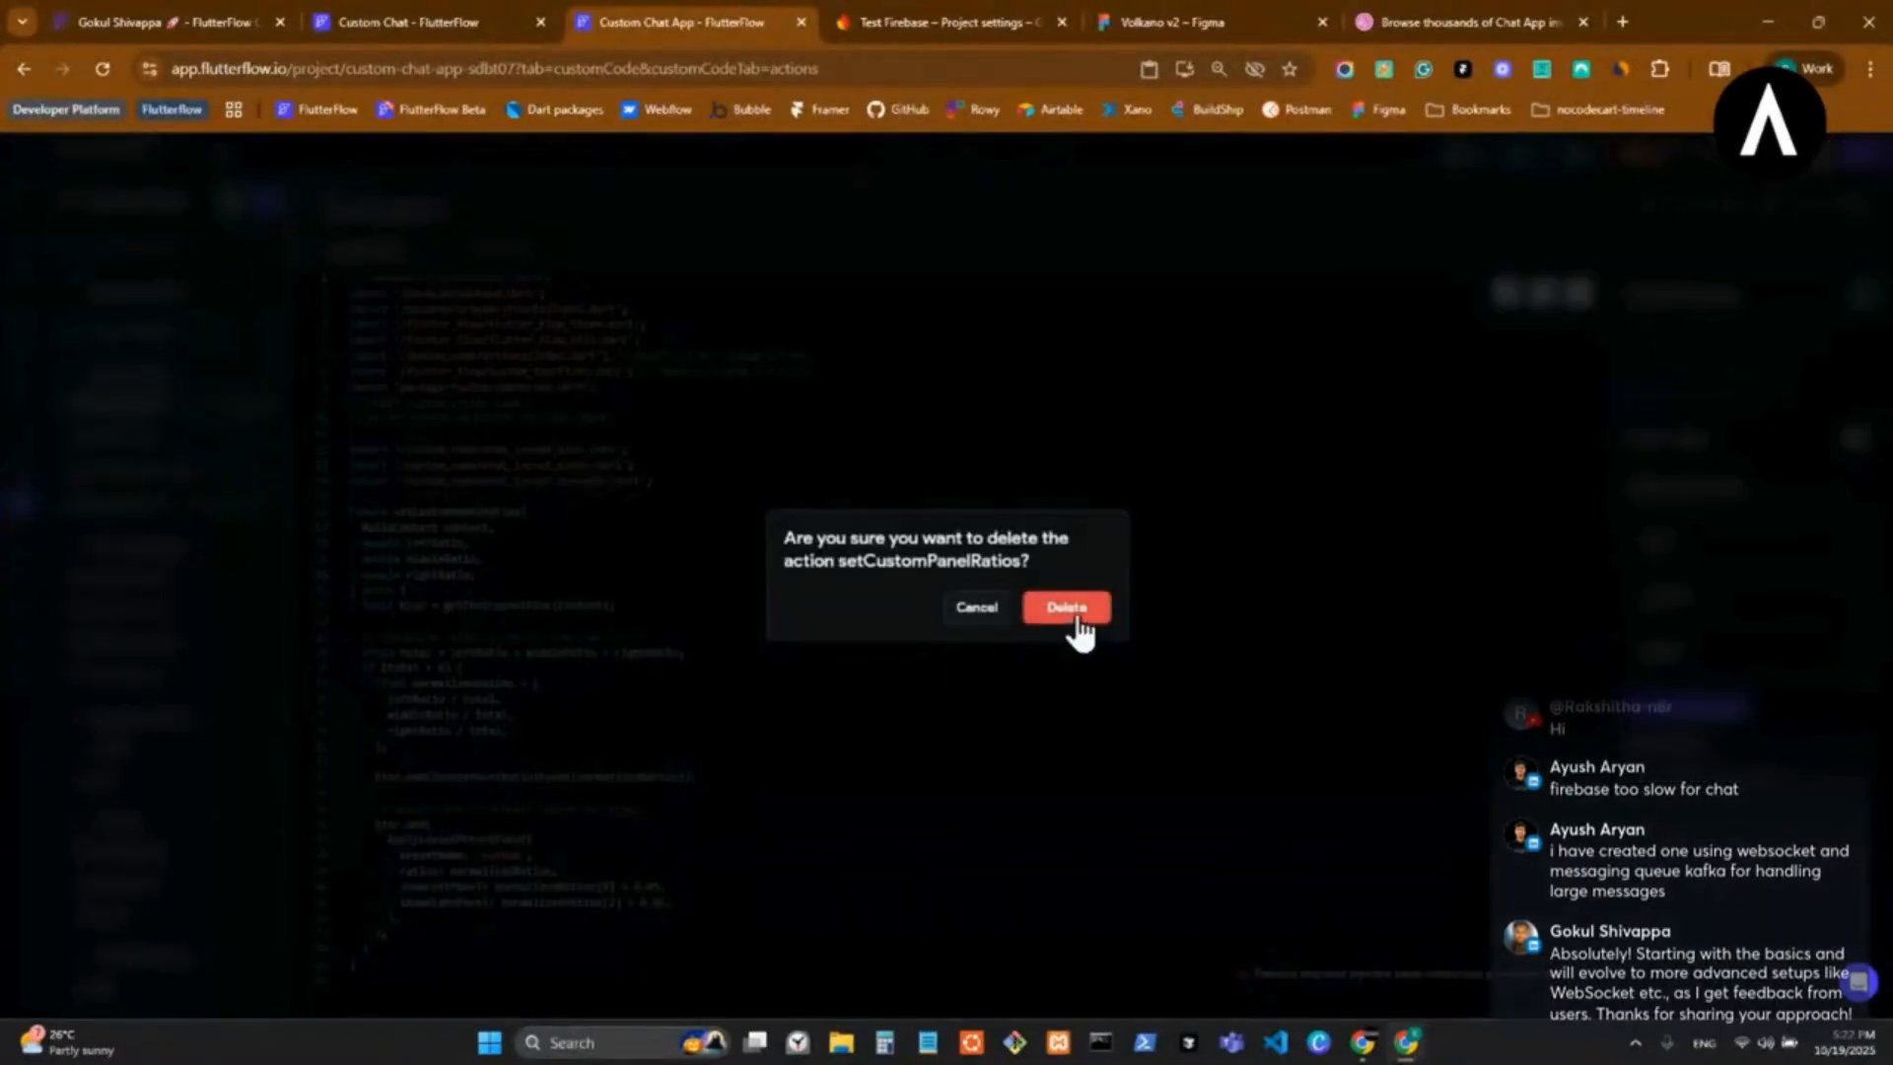
click(1067, 607)
click(262, 405)
click(1067, 607)
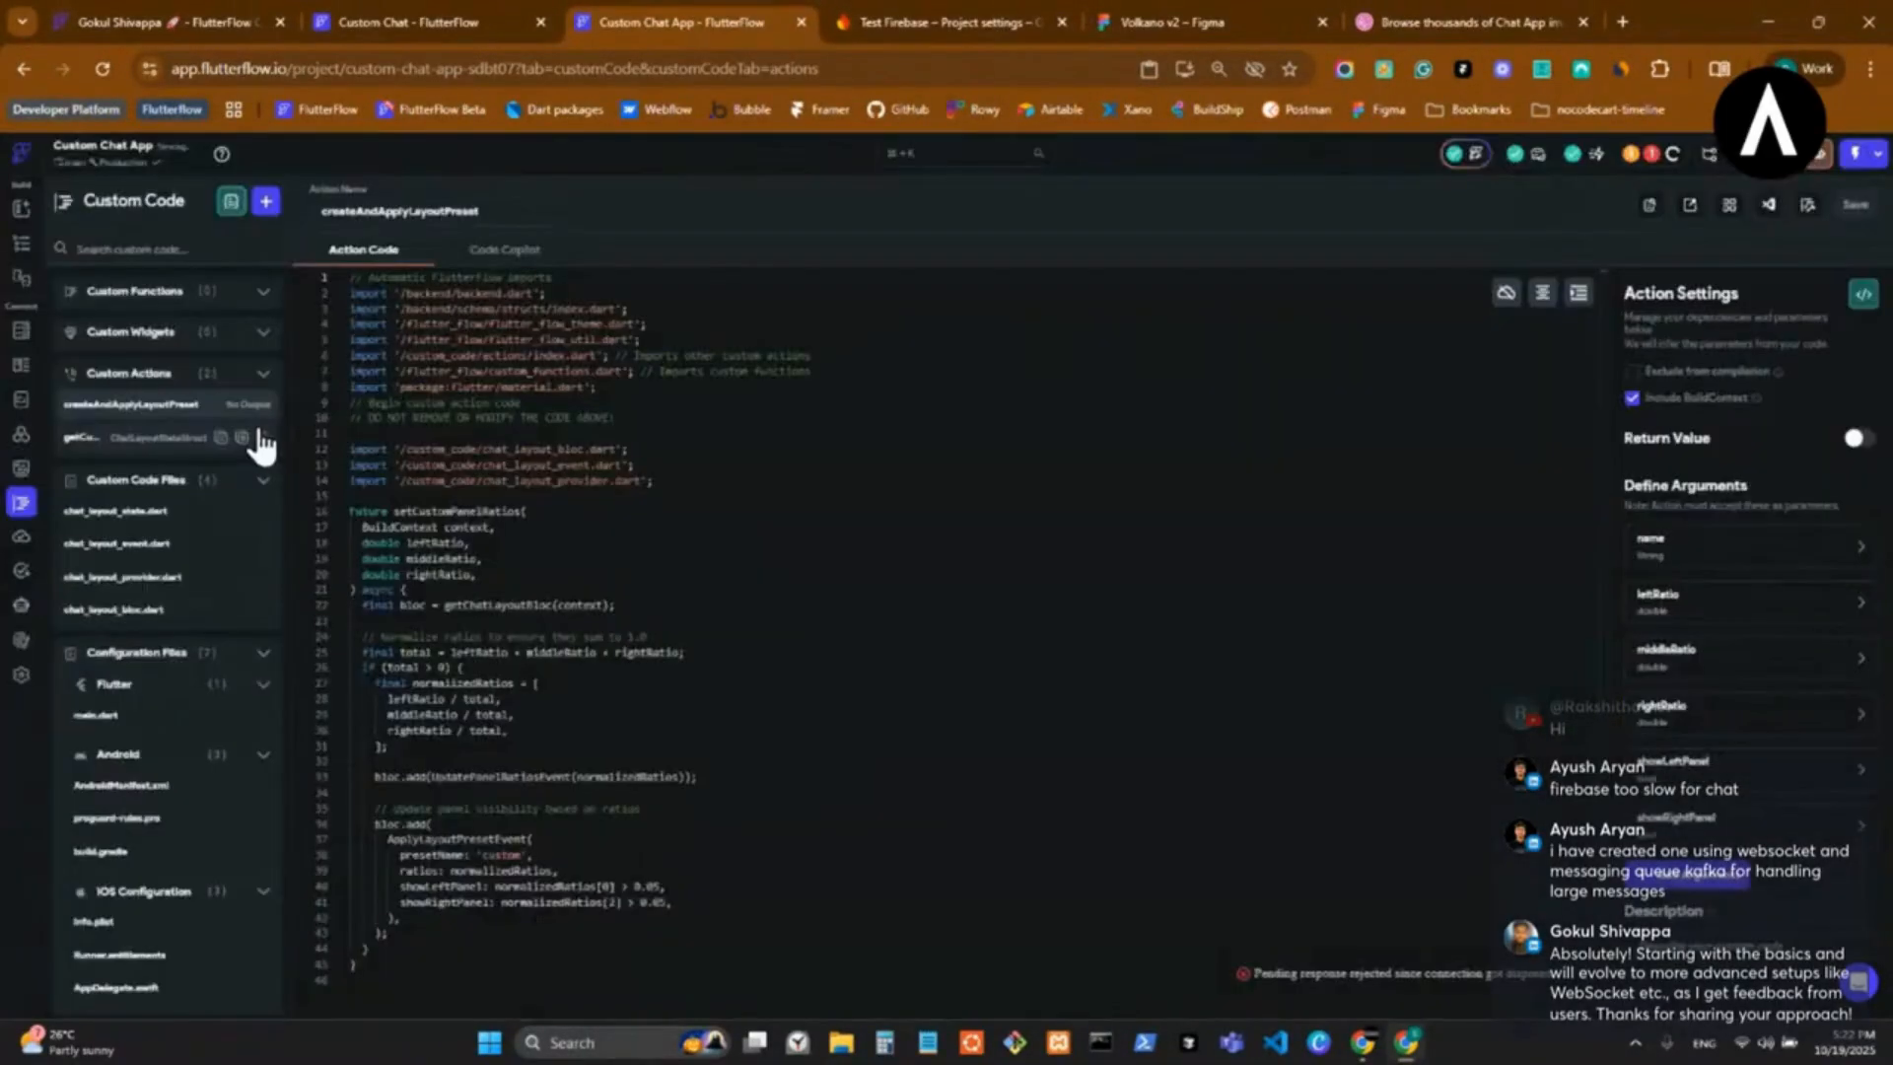
click(262, 406)
key(Return)
click(263, 405)
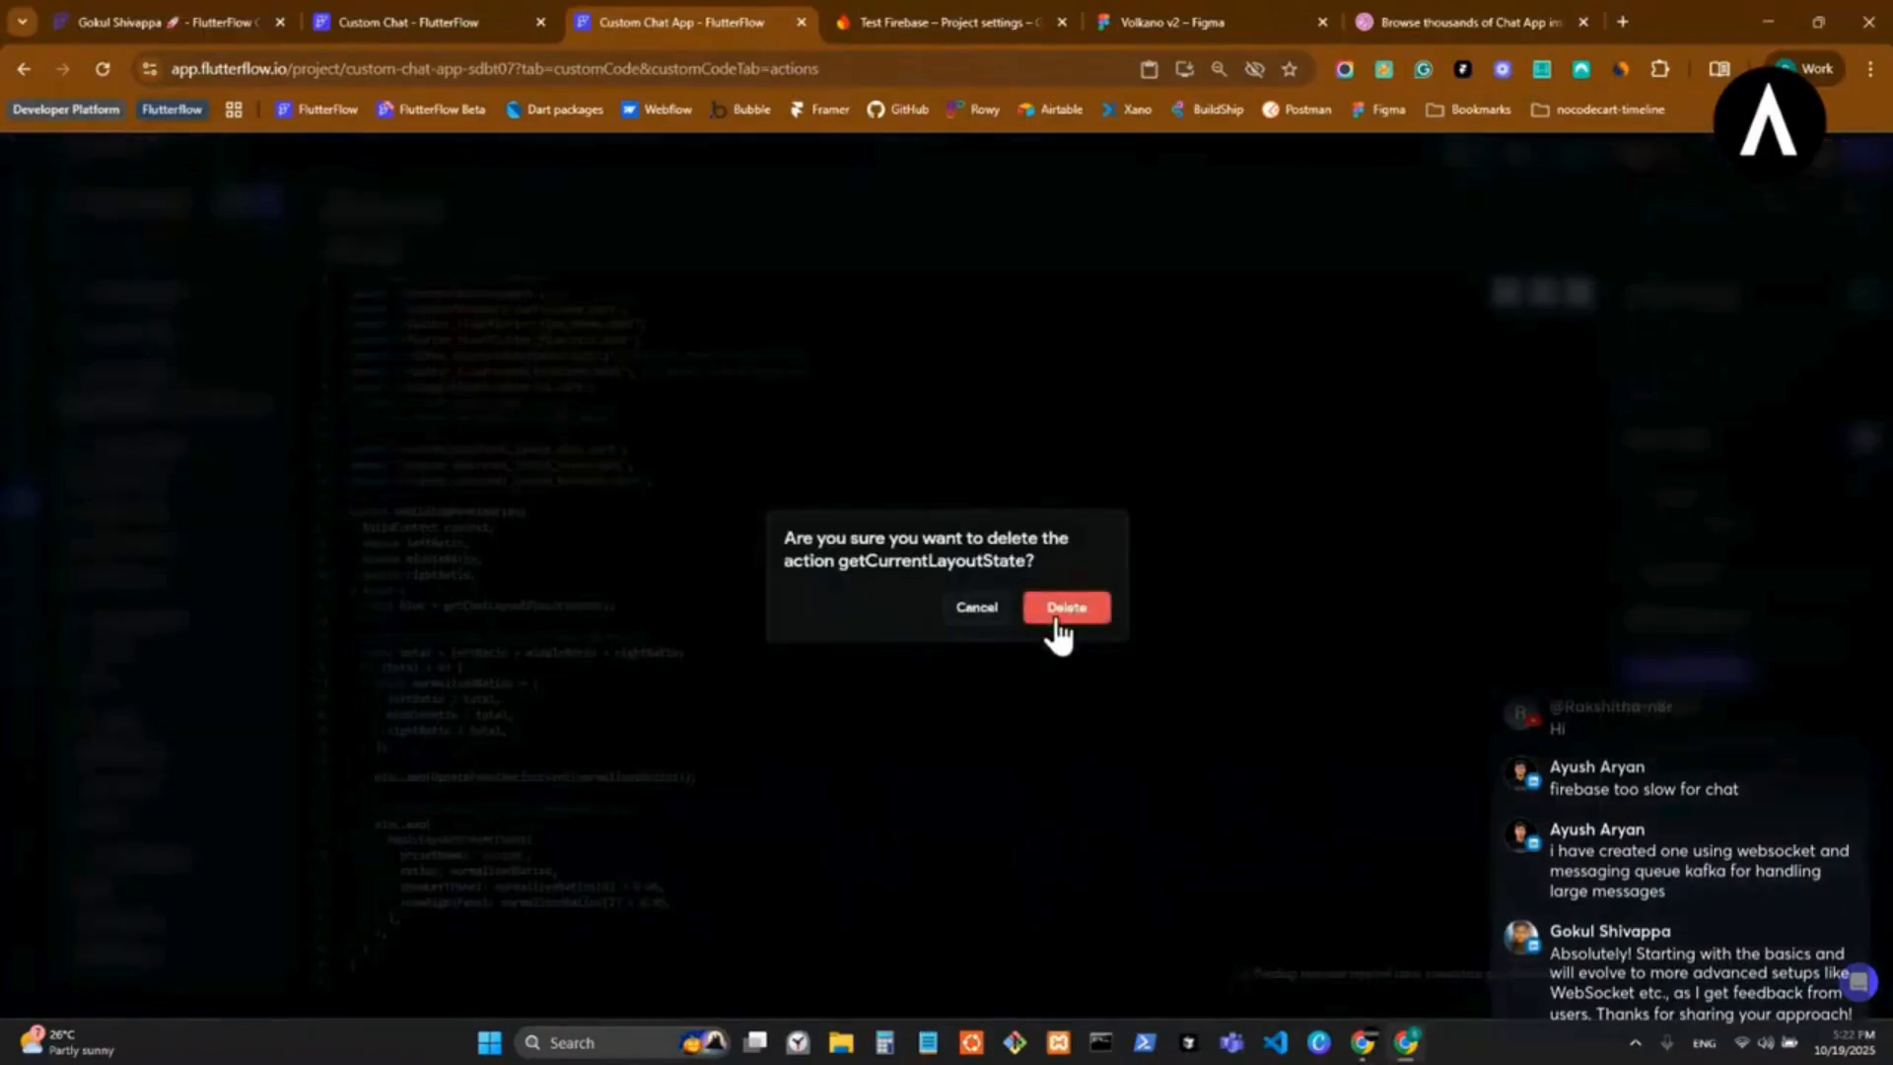
click(1065, 608)
Delete all four custom code files, from chat_layout_state.dart through chat_layout_bloc.dart, and open main.dart.
click(264, 447)
click(1067, 616)
click(263, 446)
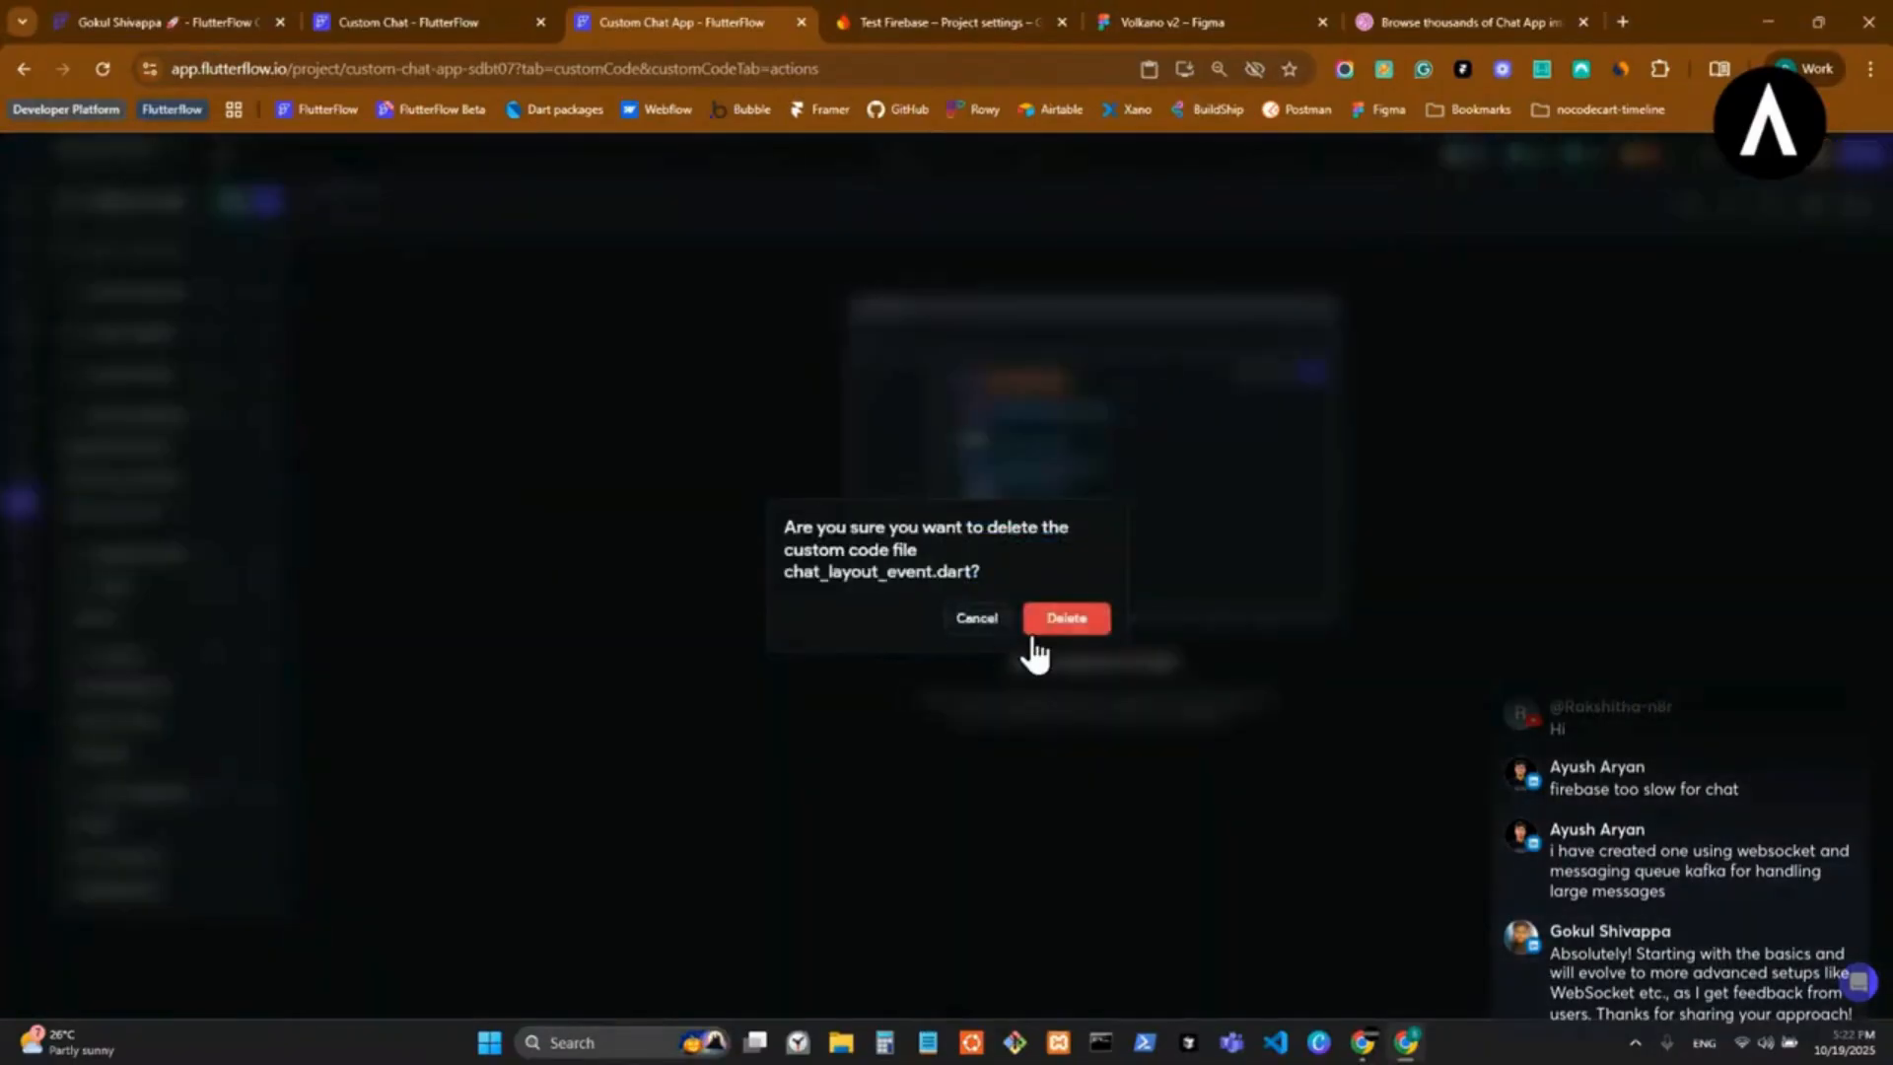
click(1045, 619)
click(263, 445)
key(Return)
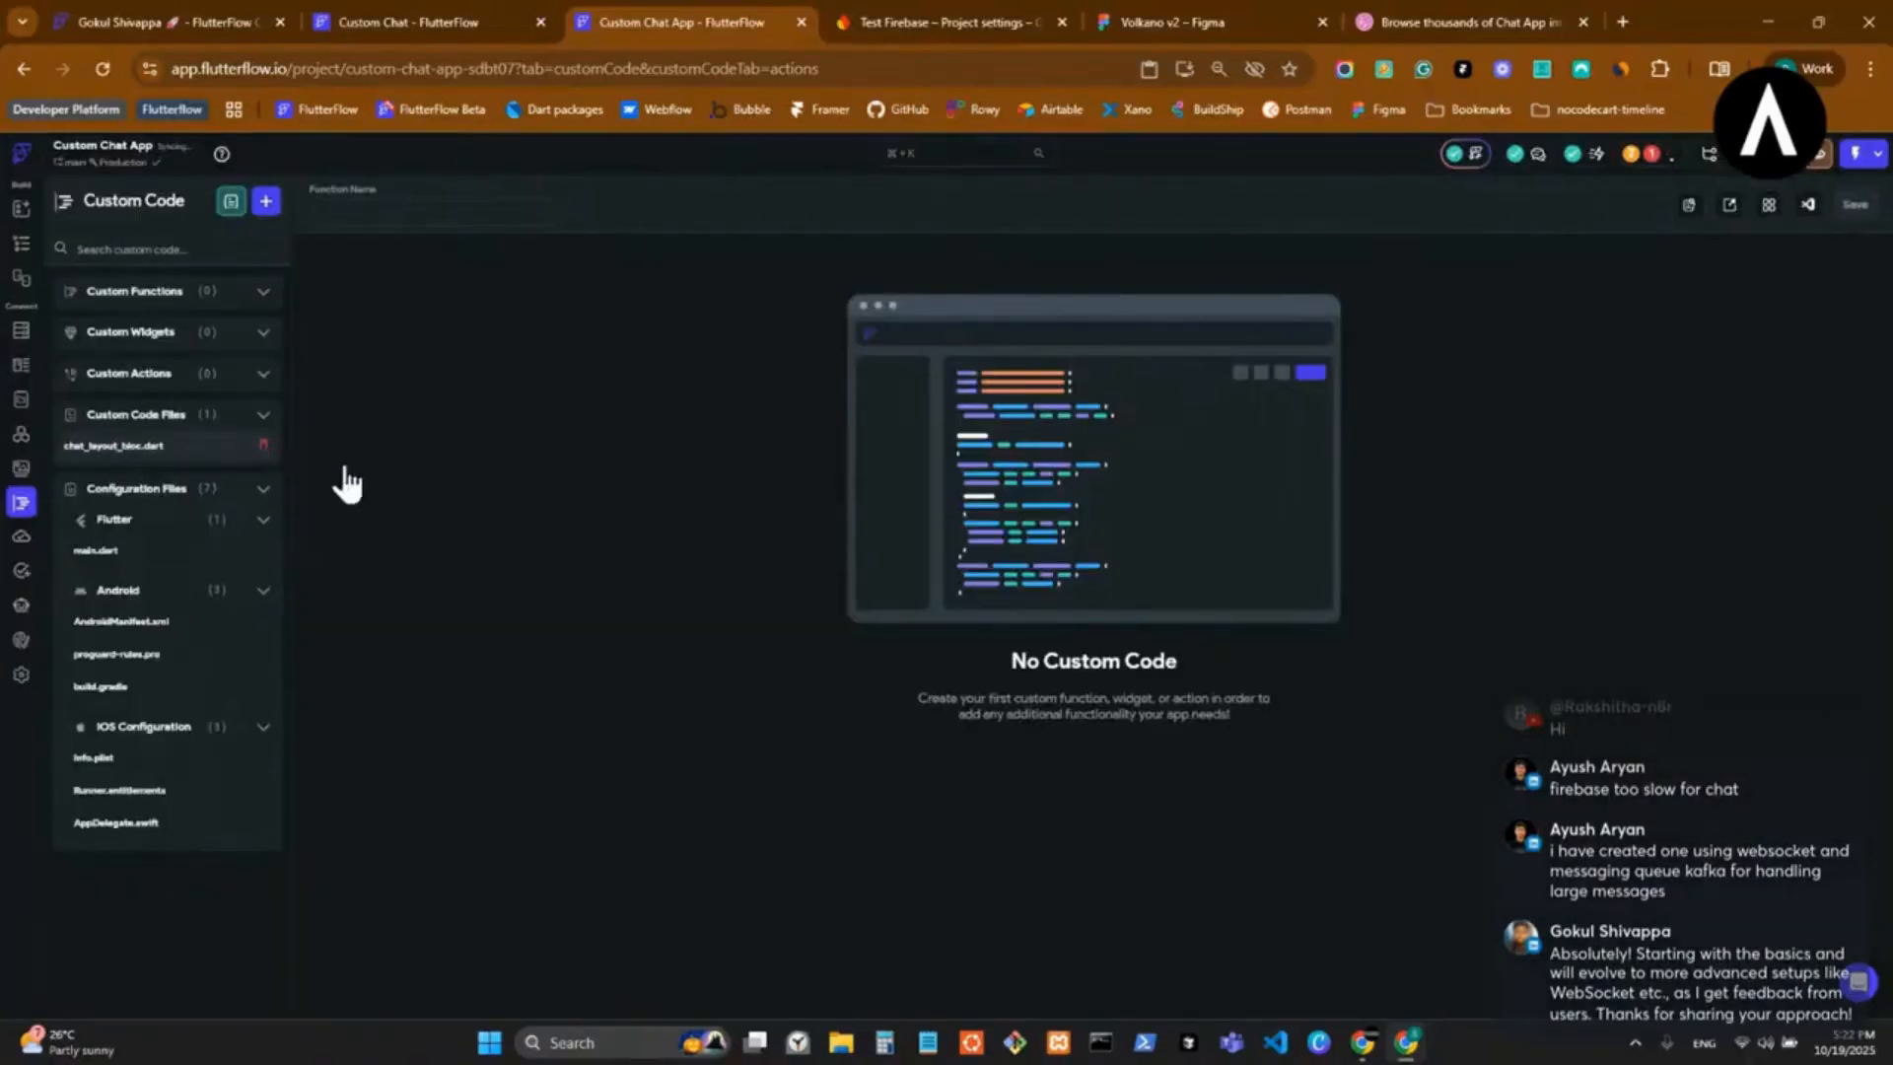
click(263, 445)
click(1085, 608)
click(148, 520)
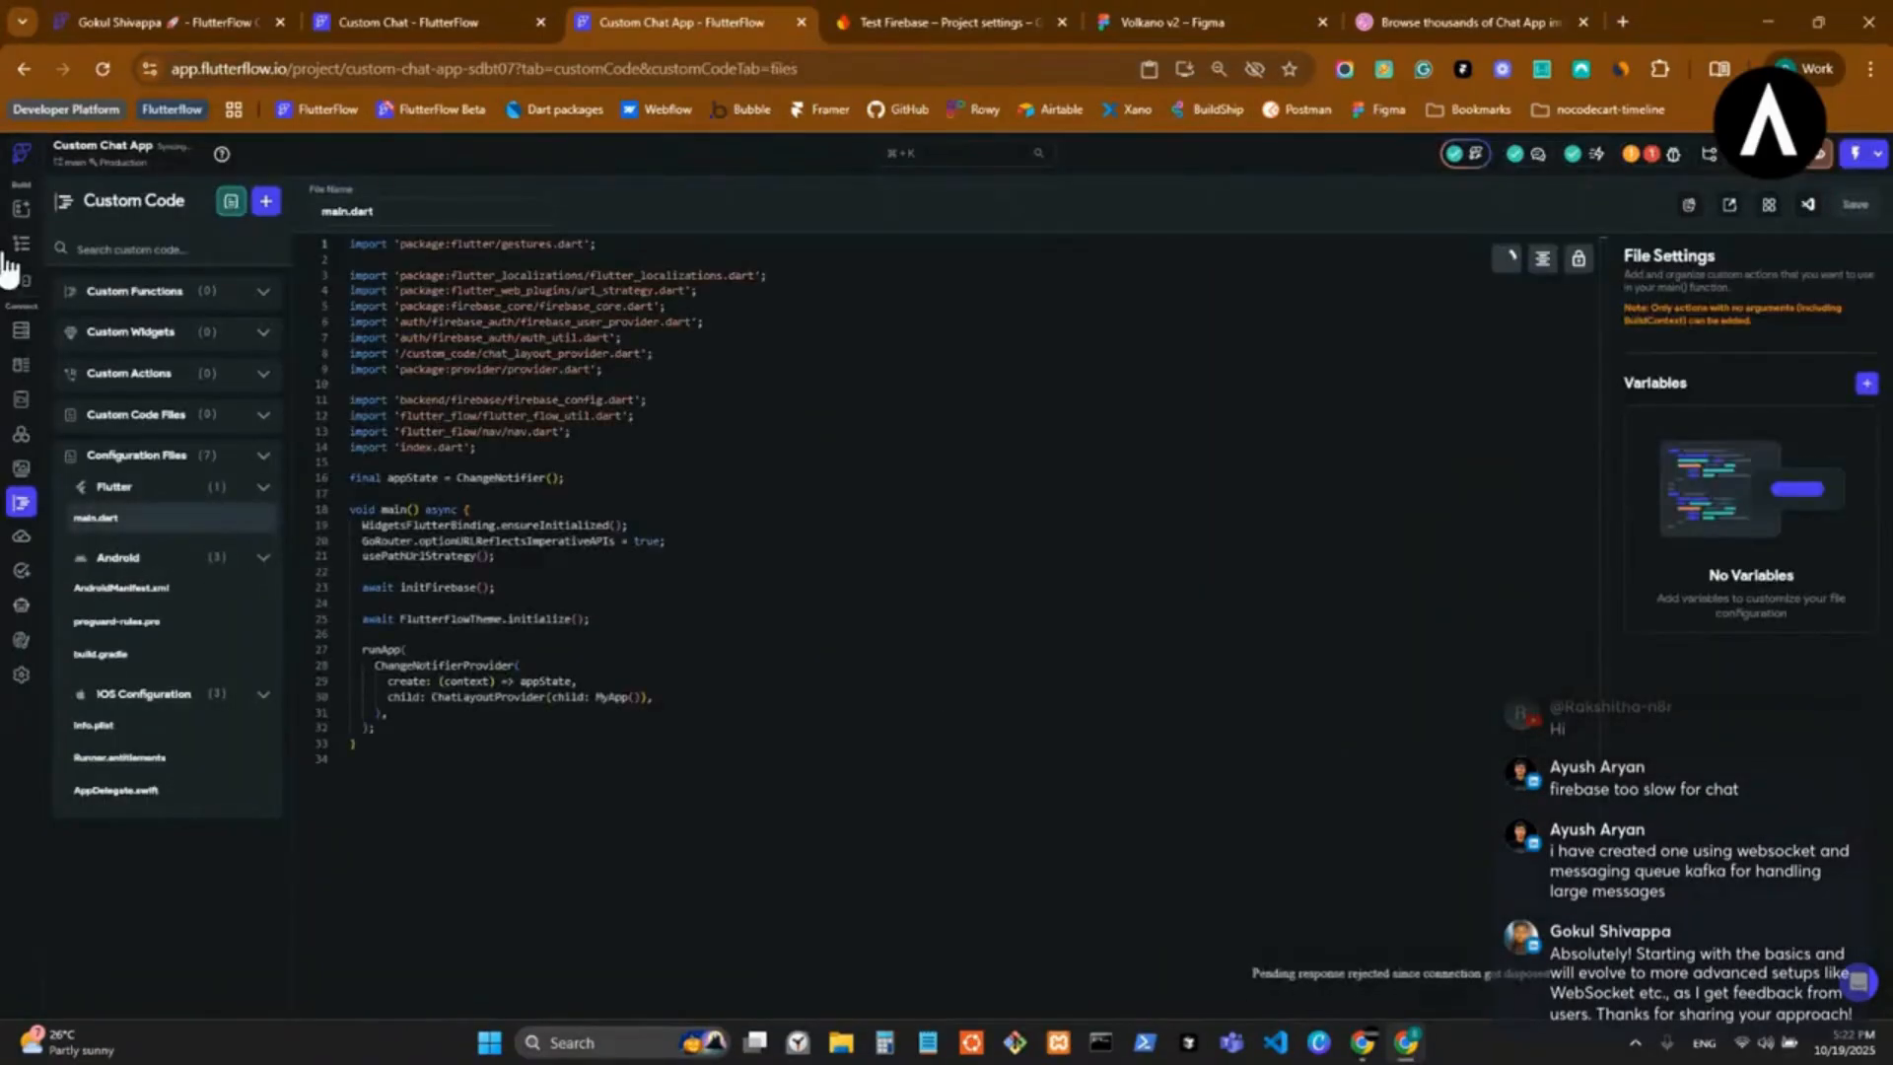
Open the Firebase setup wizard from the app settings and set the package name to com.alfadesmeta.customchatapp.
click(19, 678)
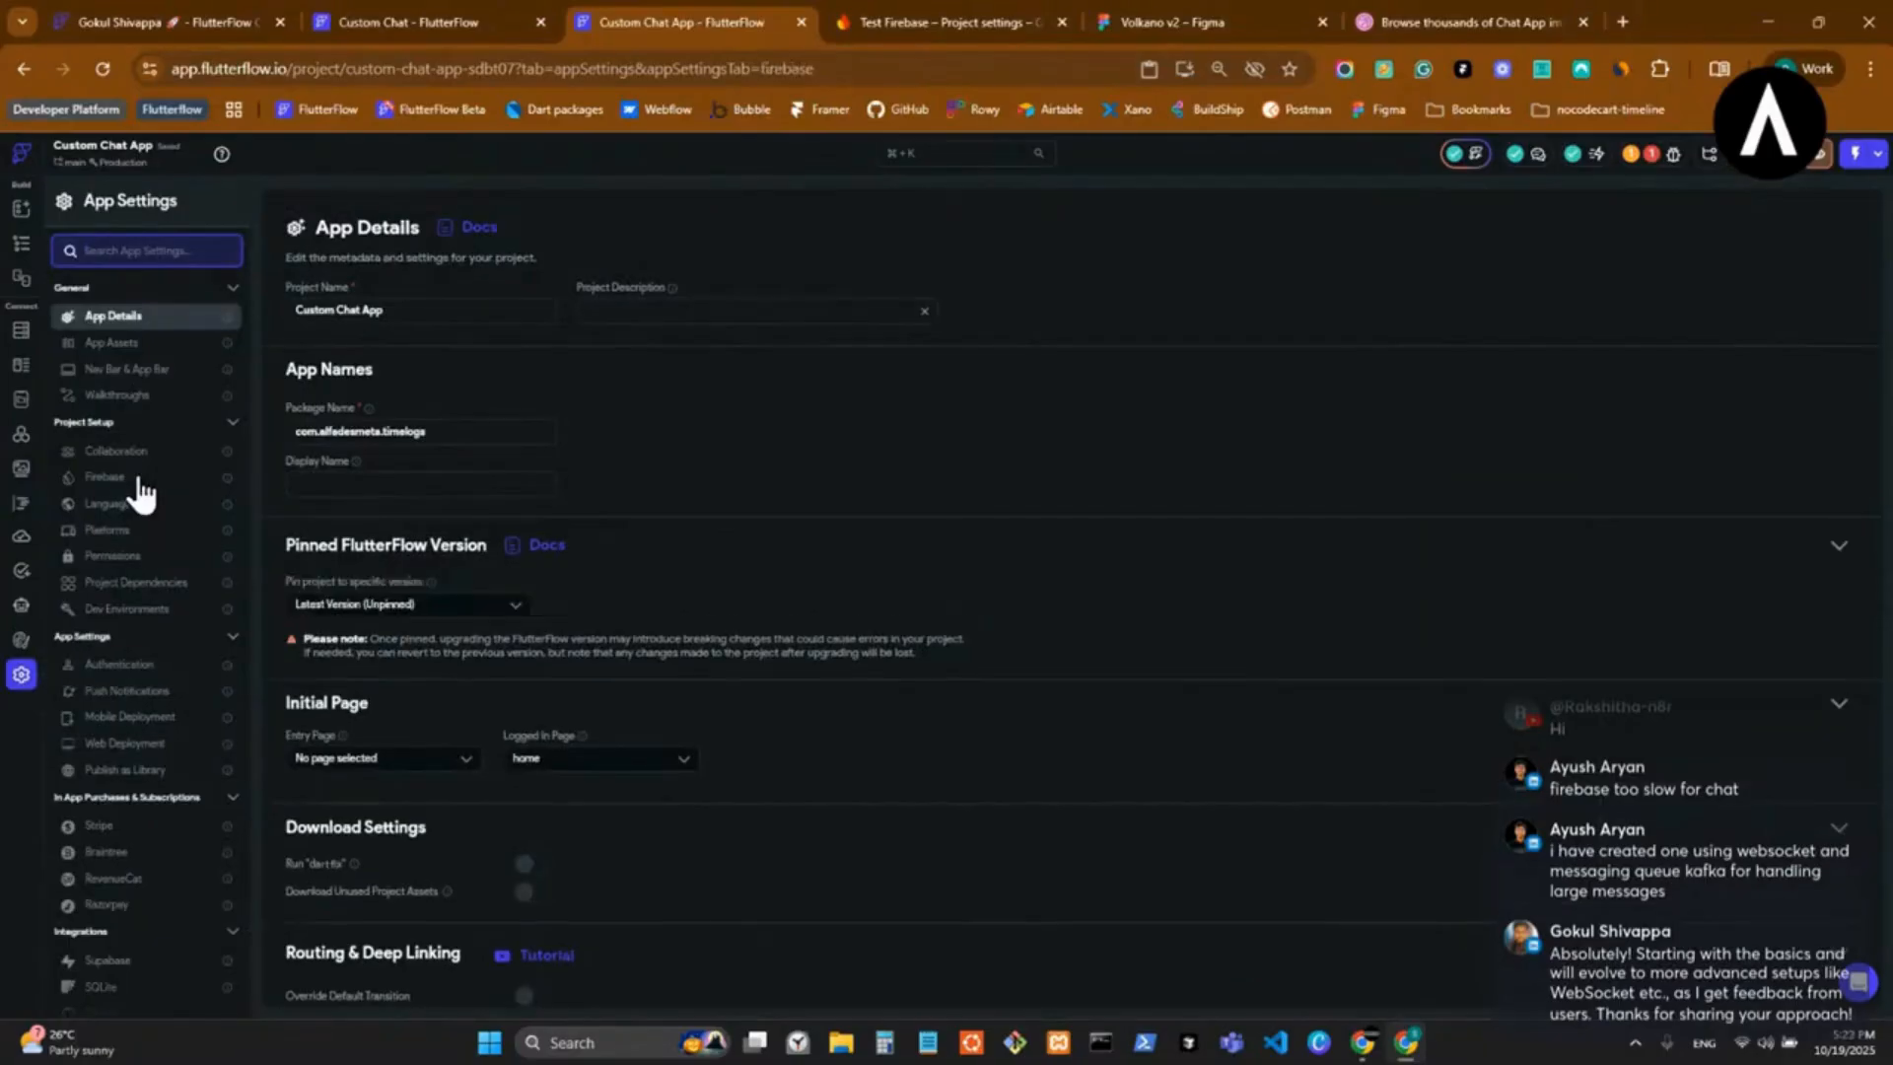
click(138, 480)
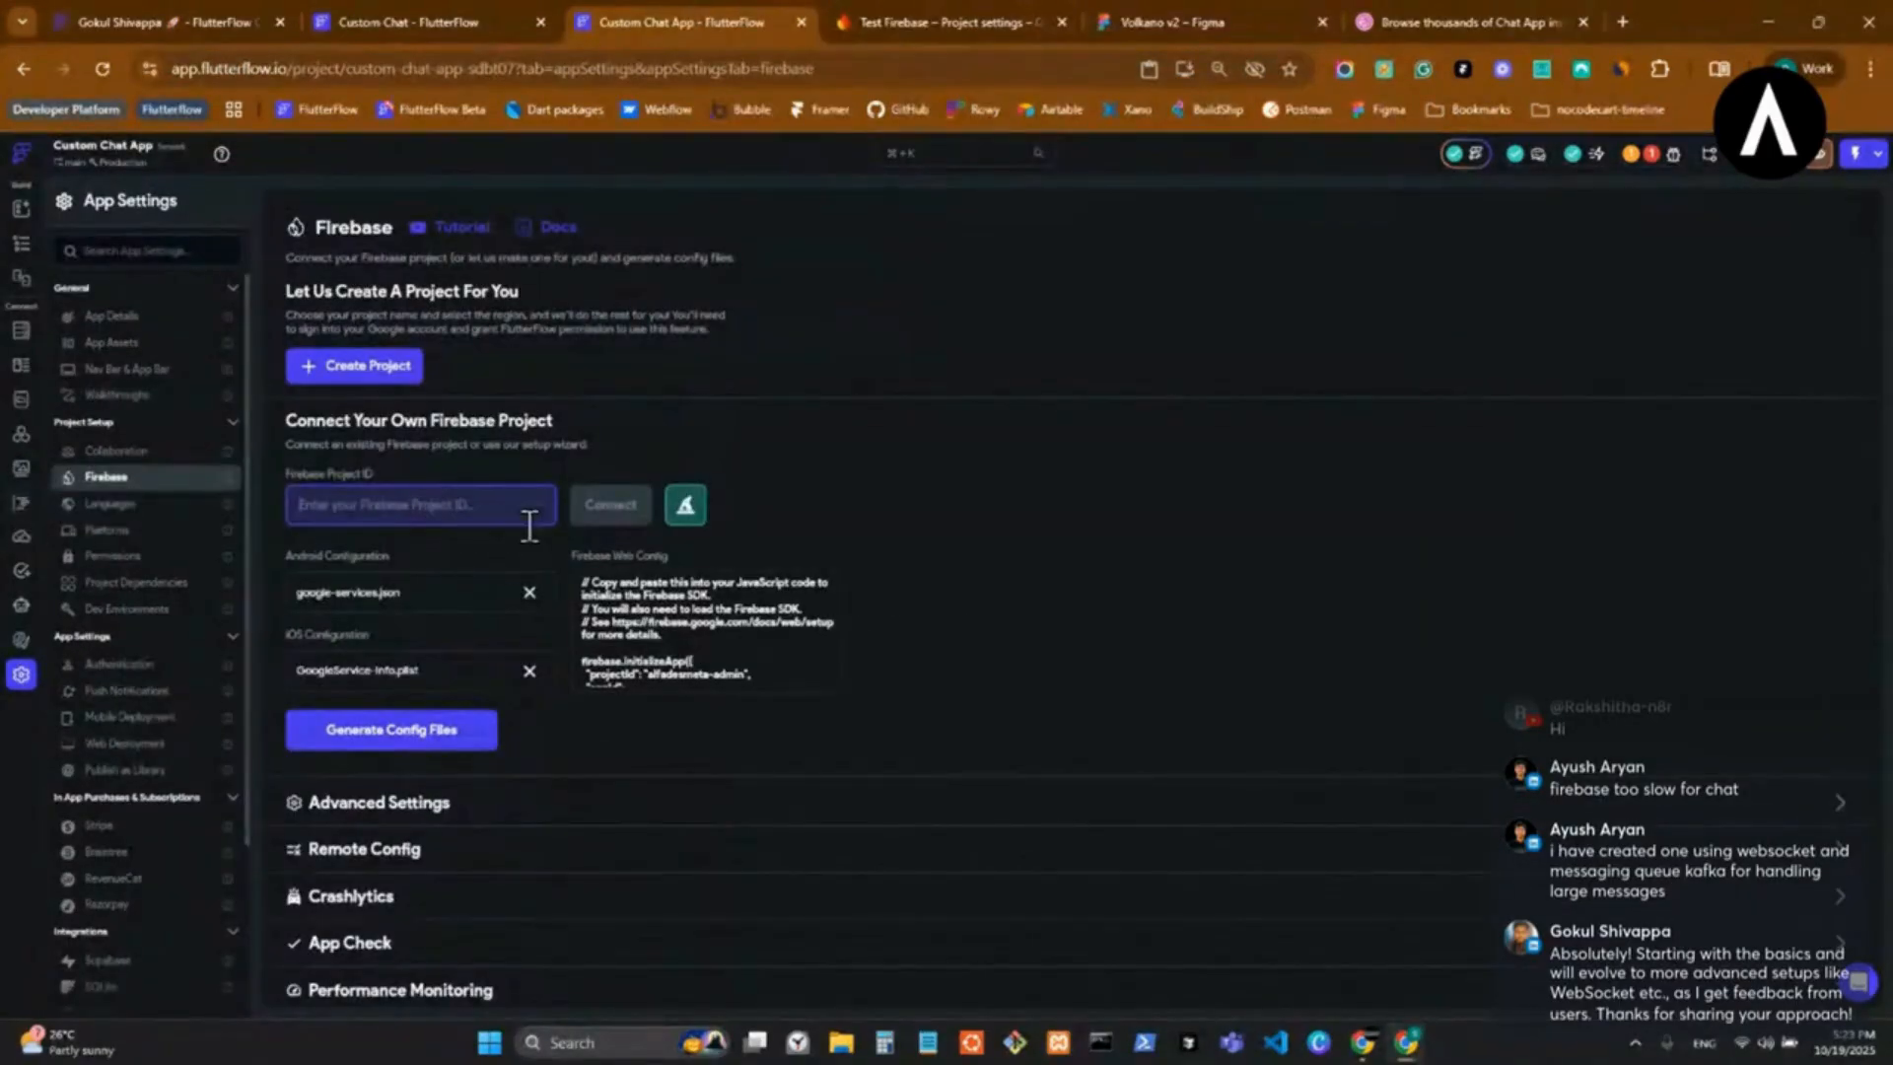
click(684, 504)
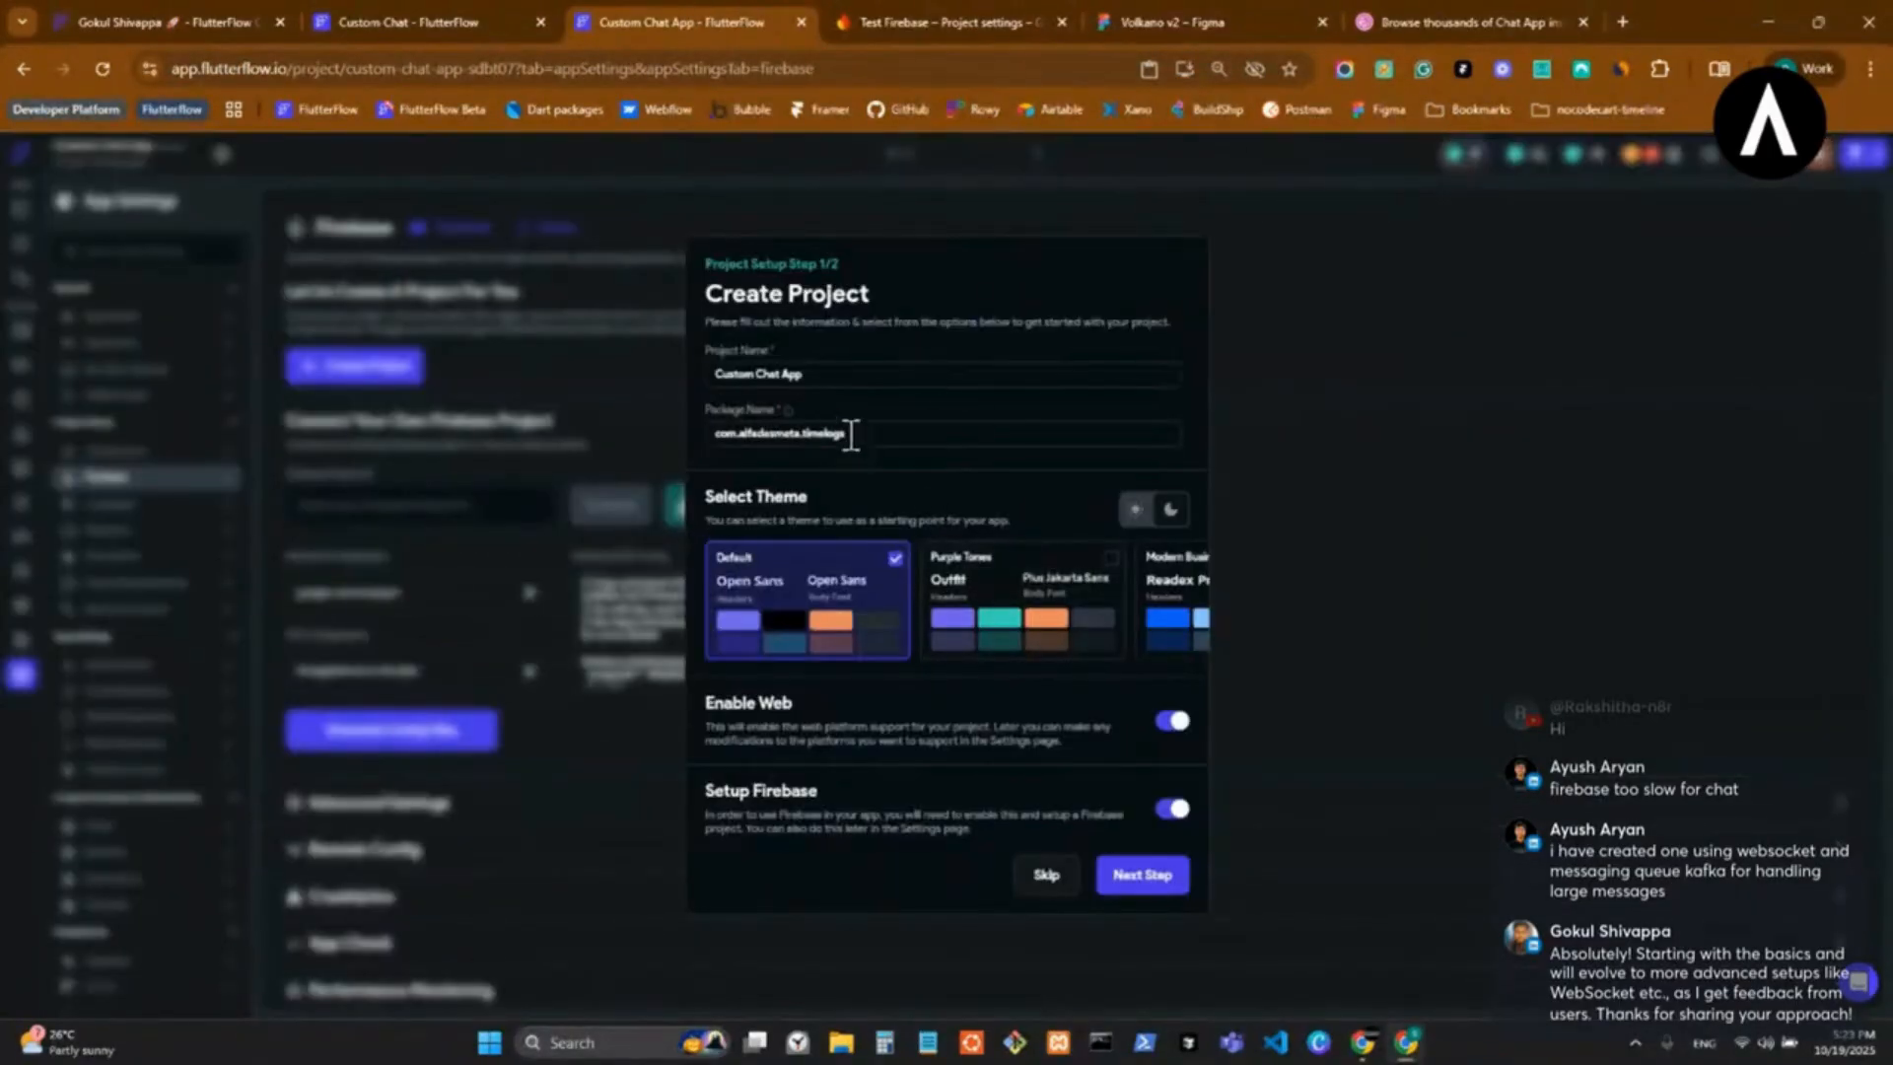
click(790, 435)
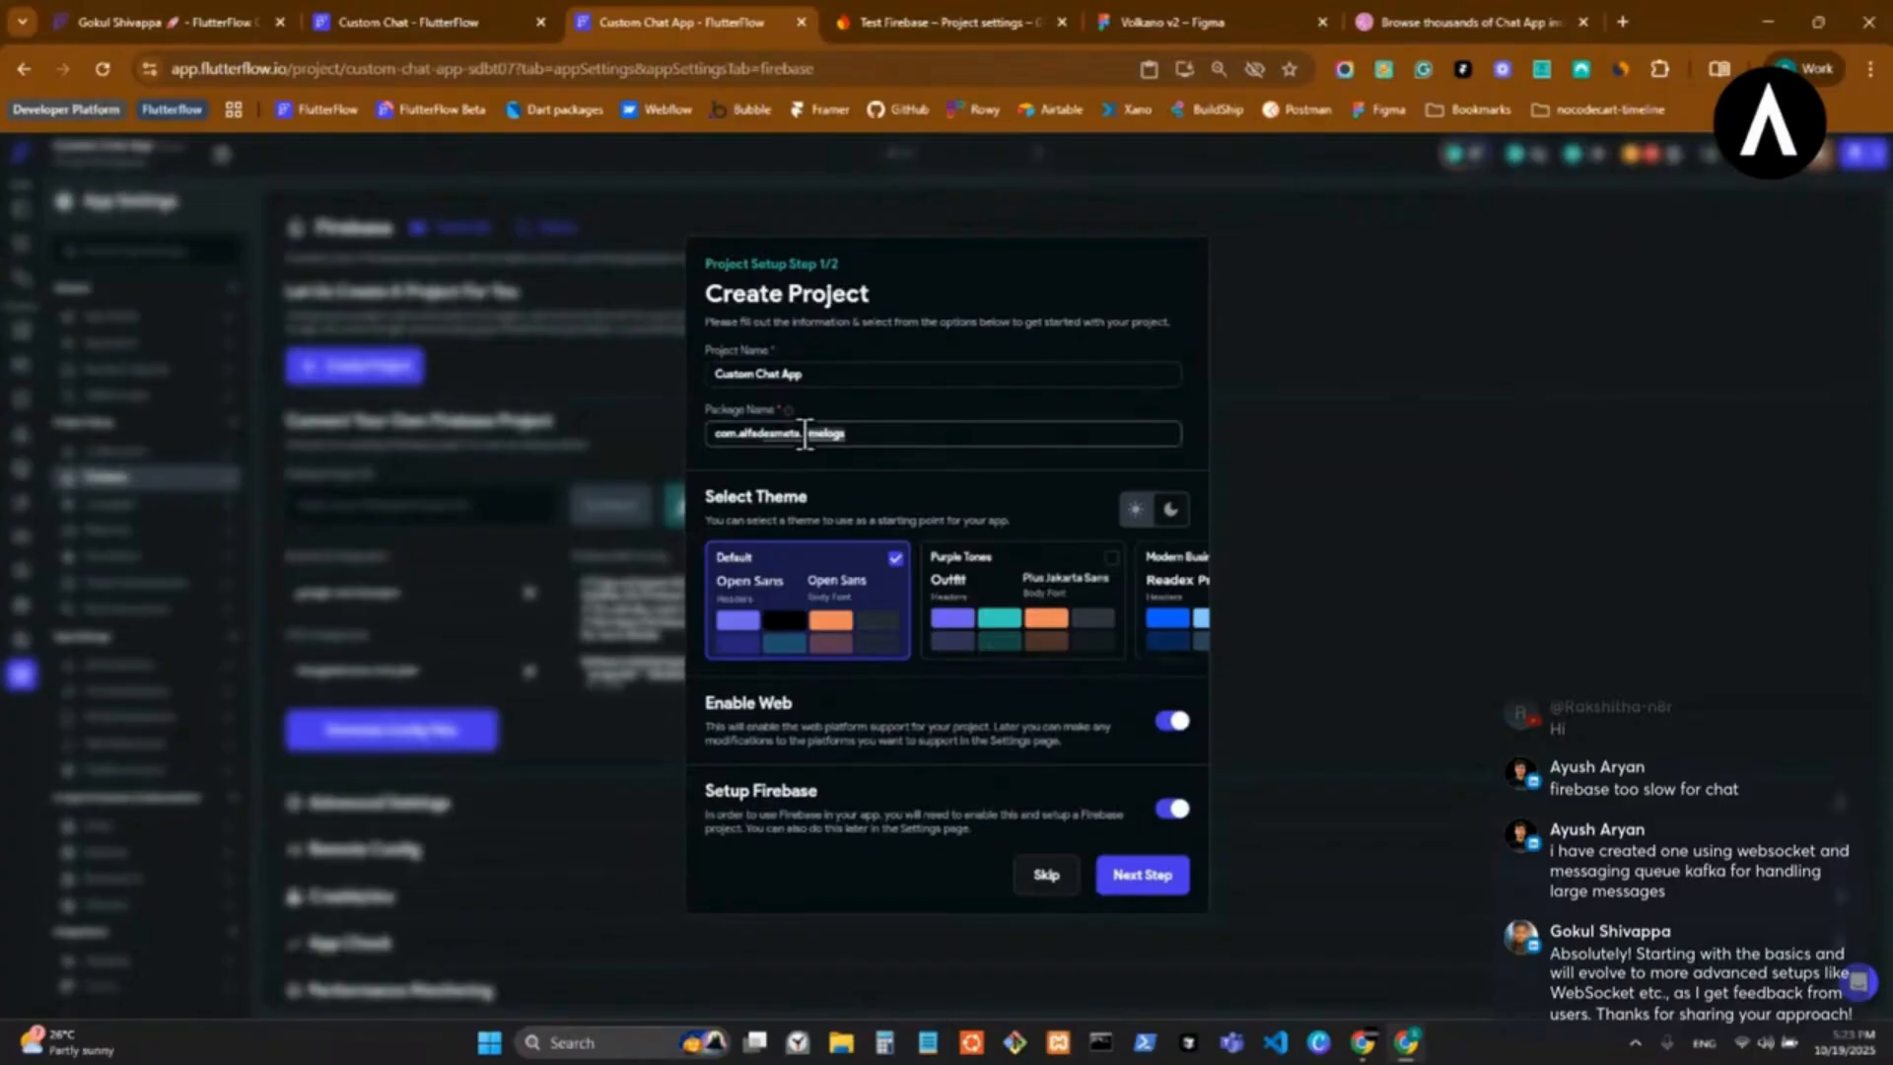
text(cu)
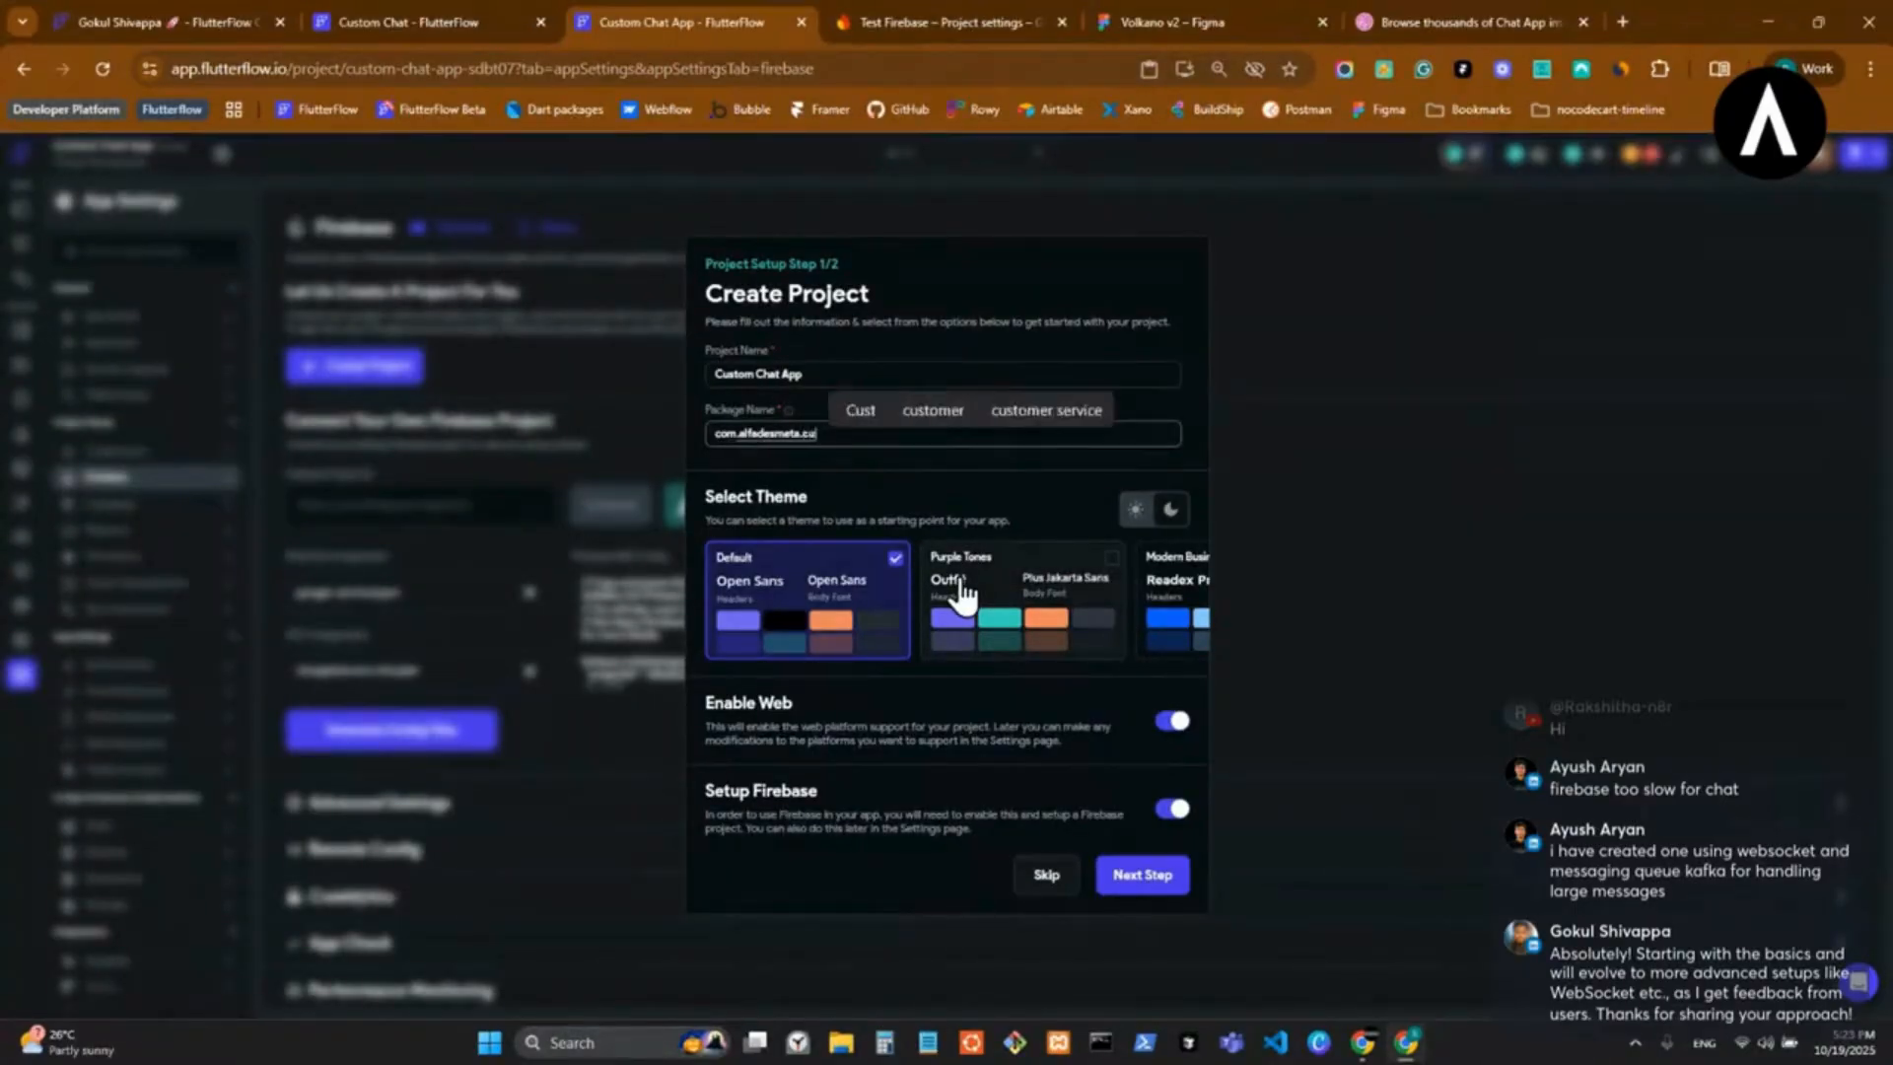
text(stomchatapp)
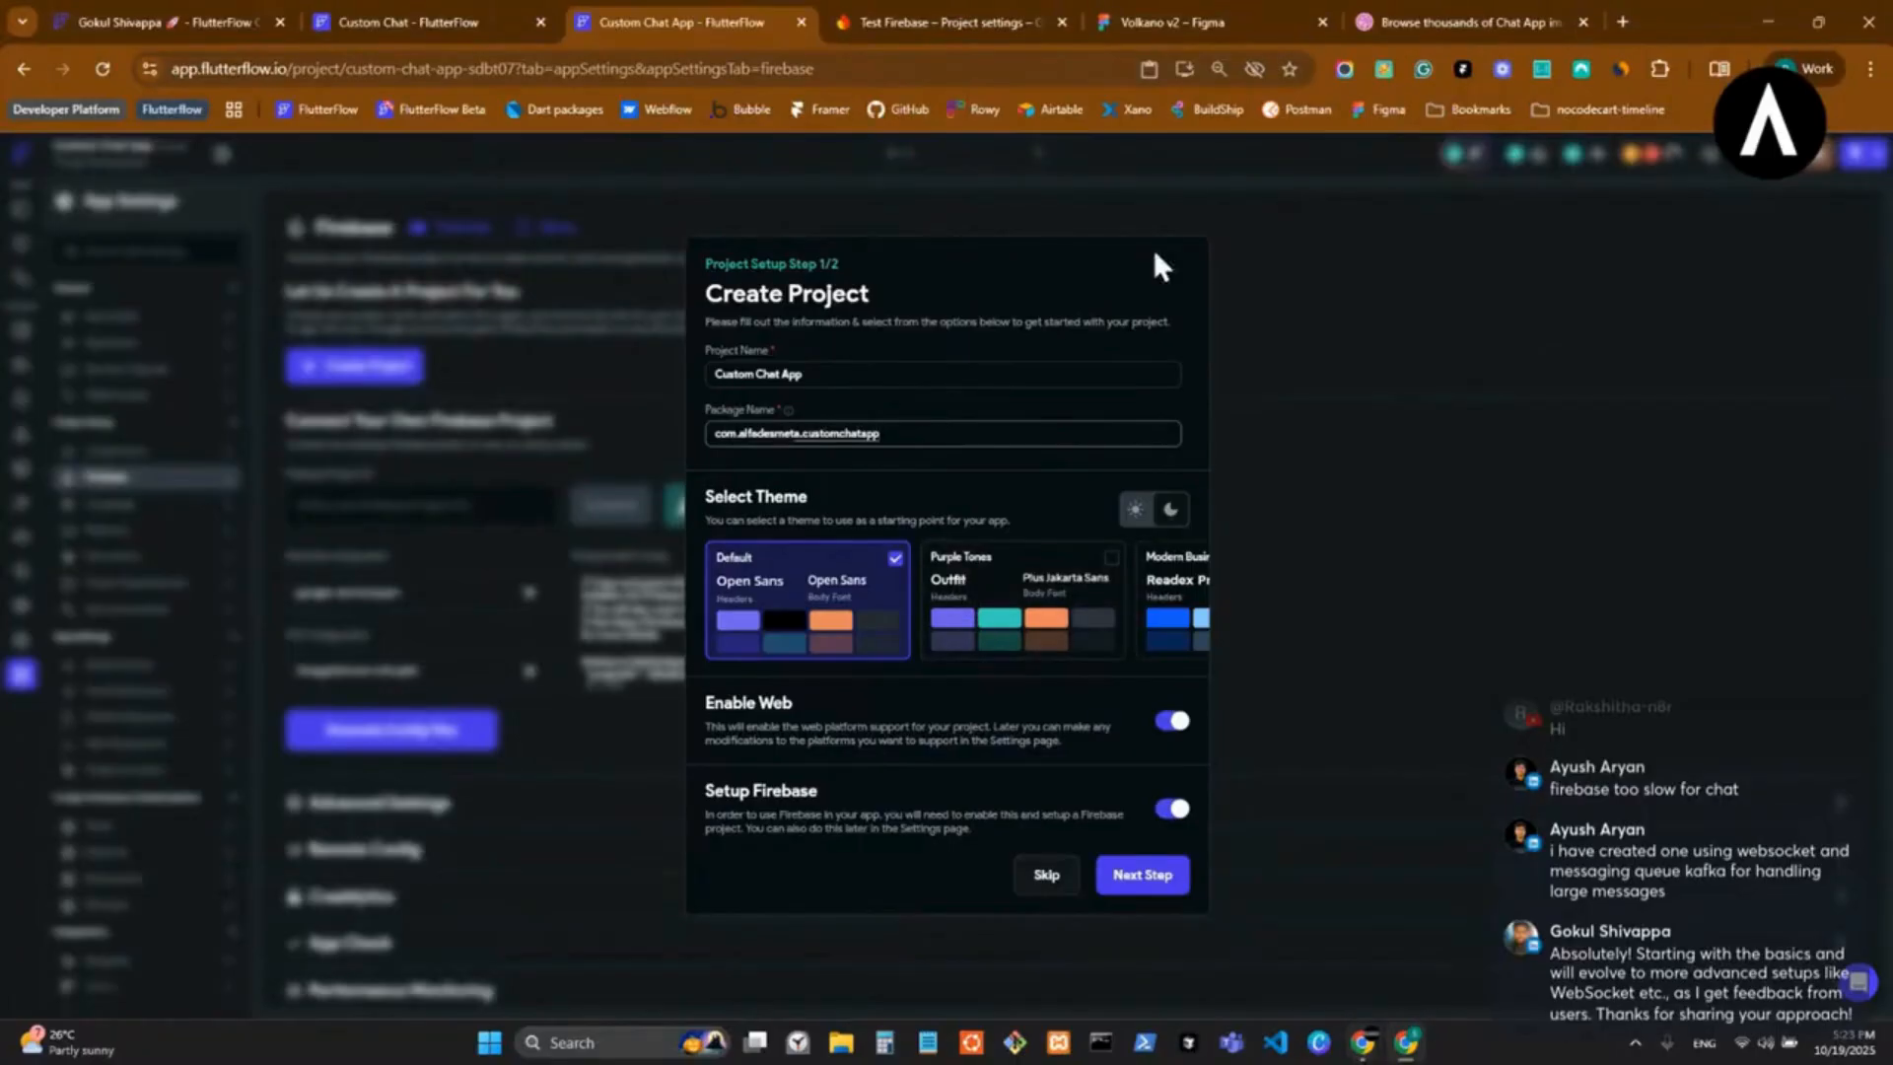
Switch to the Firebase console and look through the Test Firebase project's registered Android and Apple apps.
click(946, 22)
scroll(503, 625, down, 12)
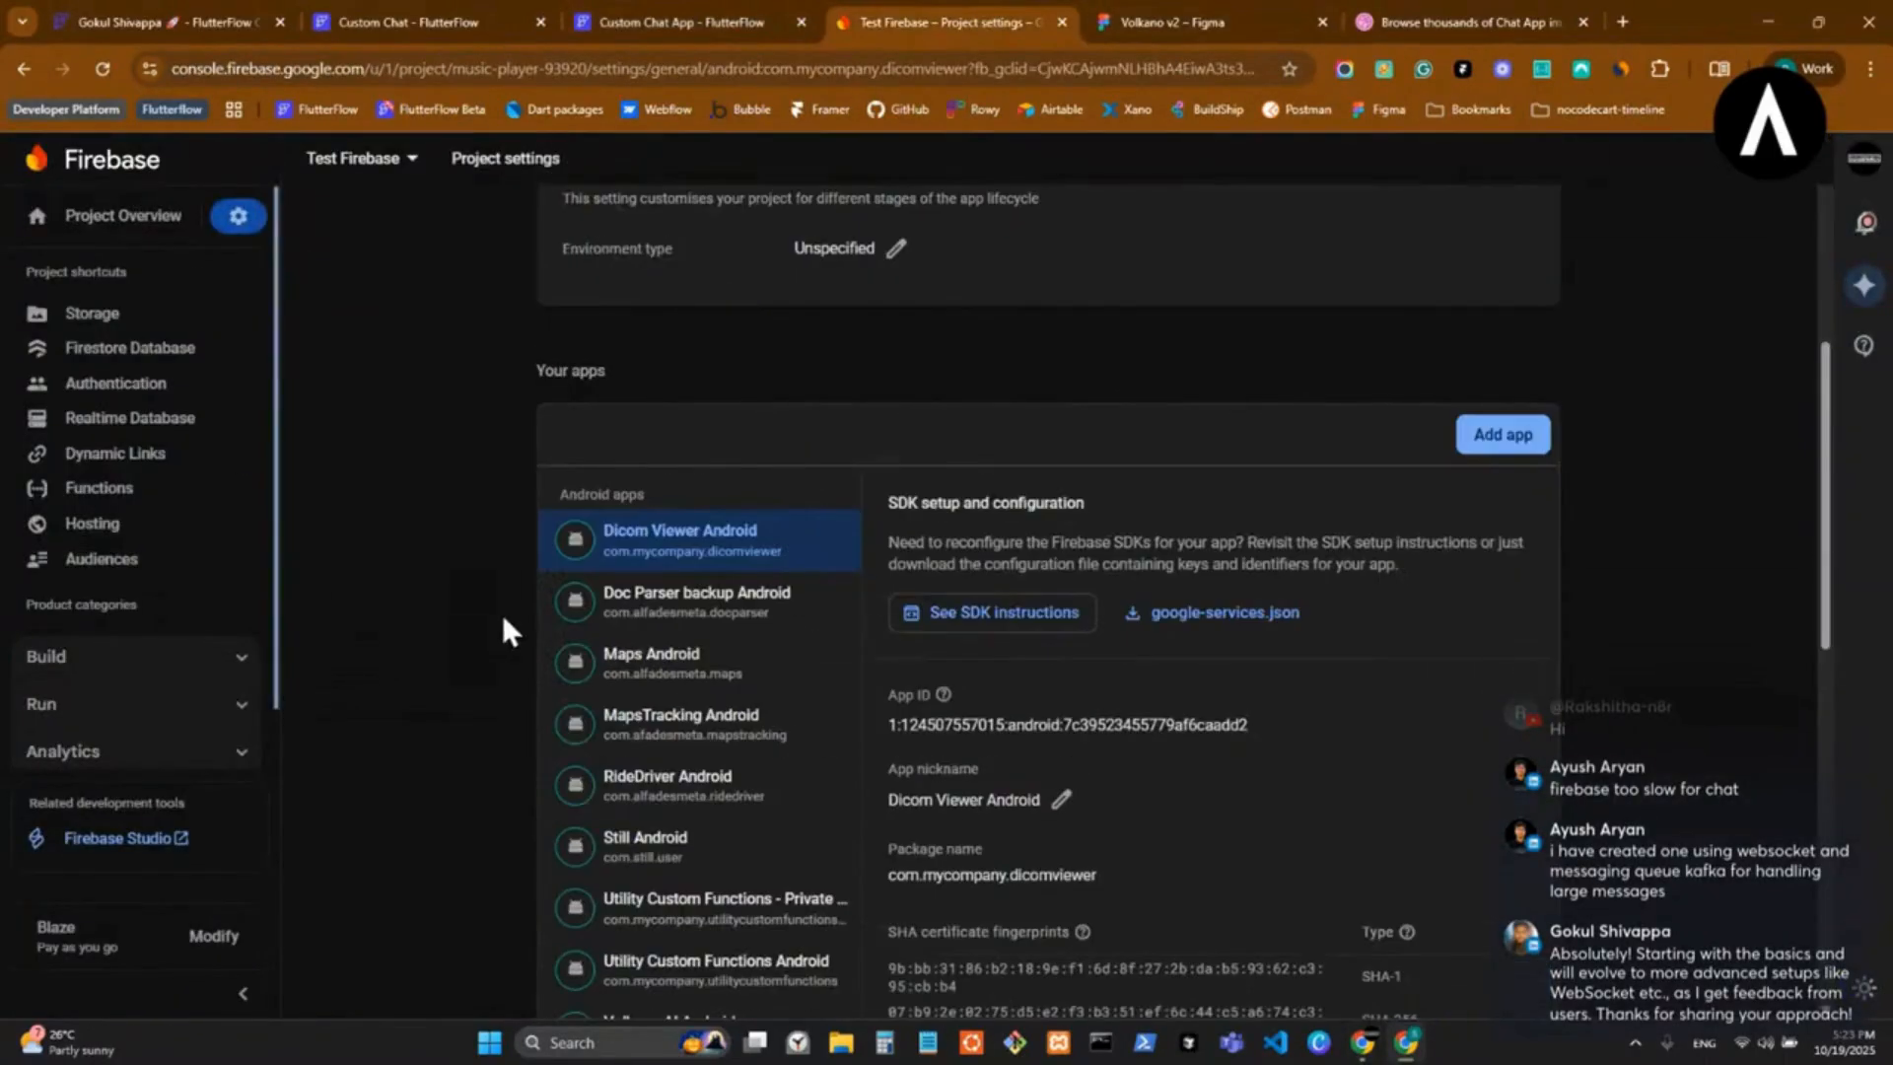
scroll(837, 595, up, 5)
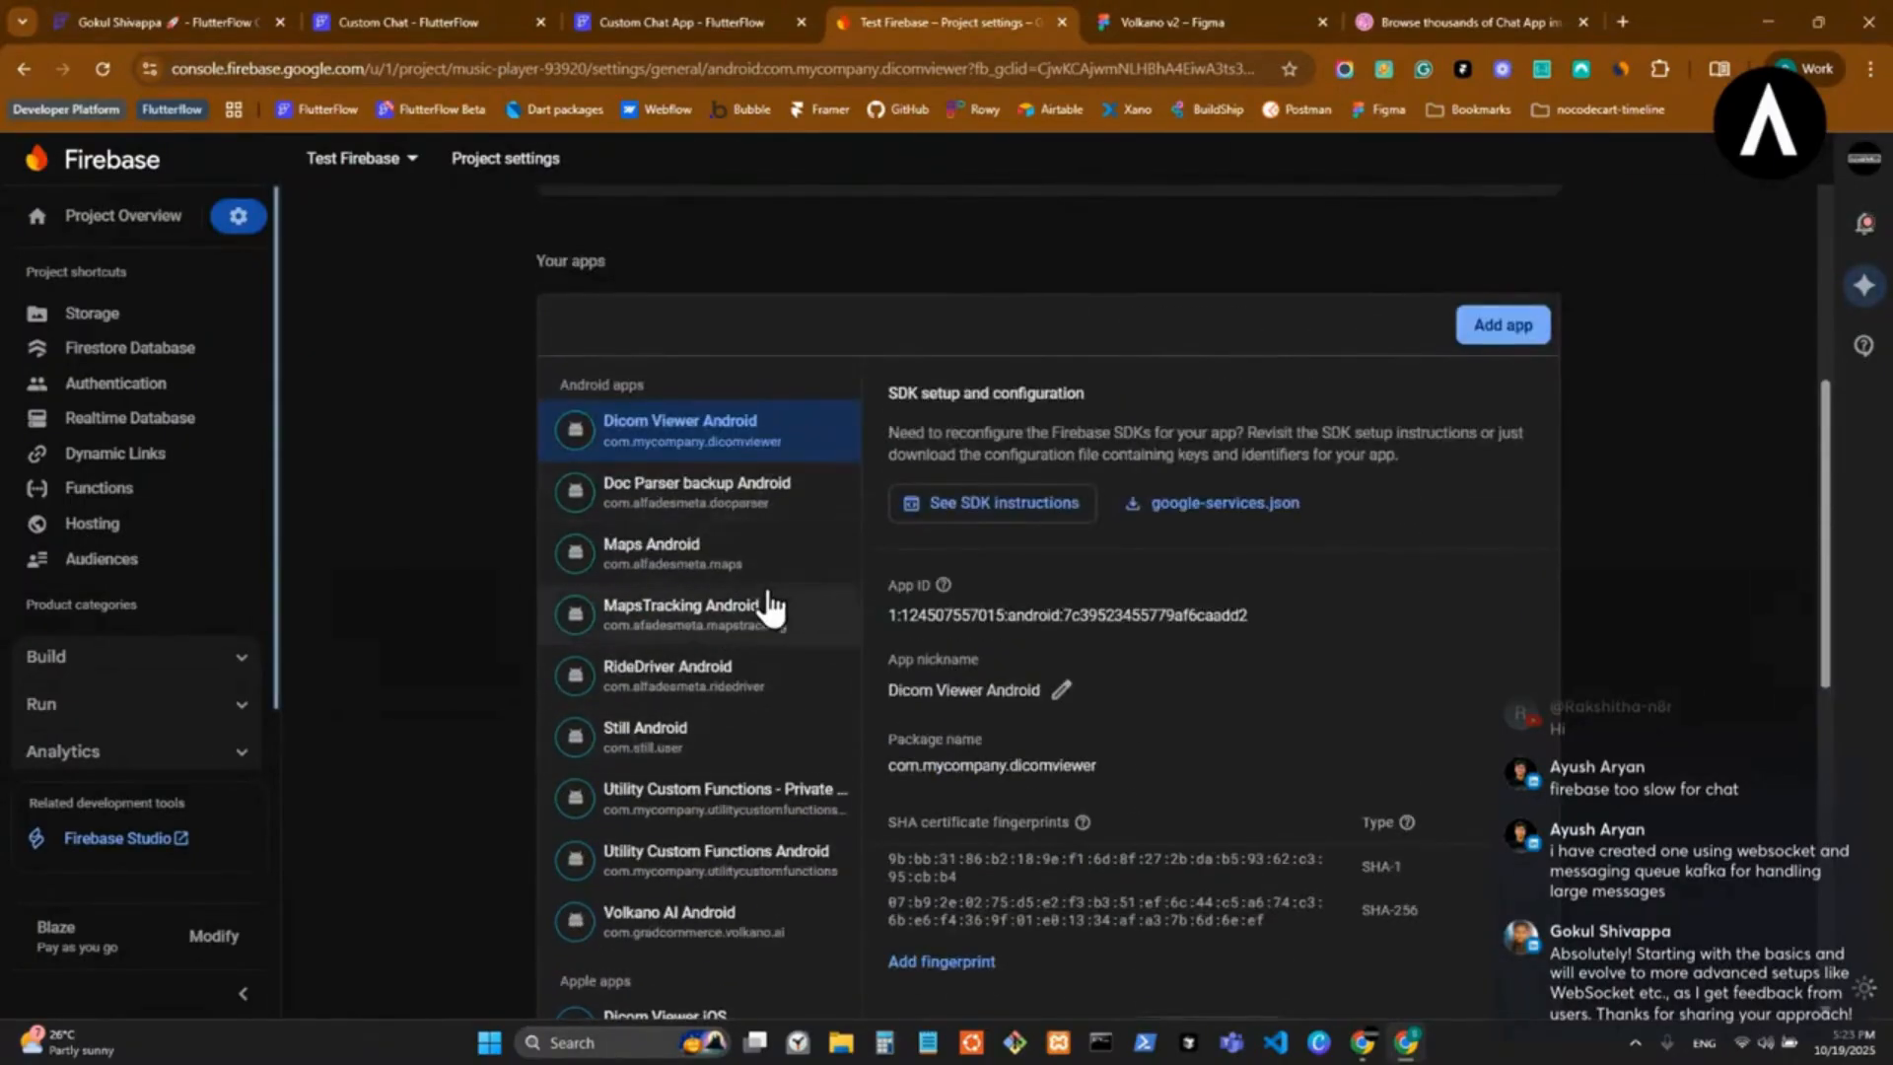
scroll(779, 604, down, 9)
scroll(759, 631, up, 2)
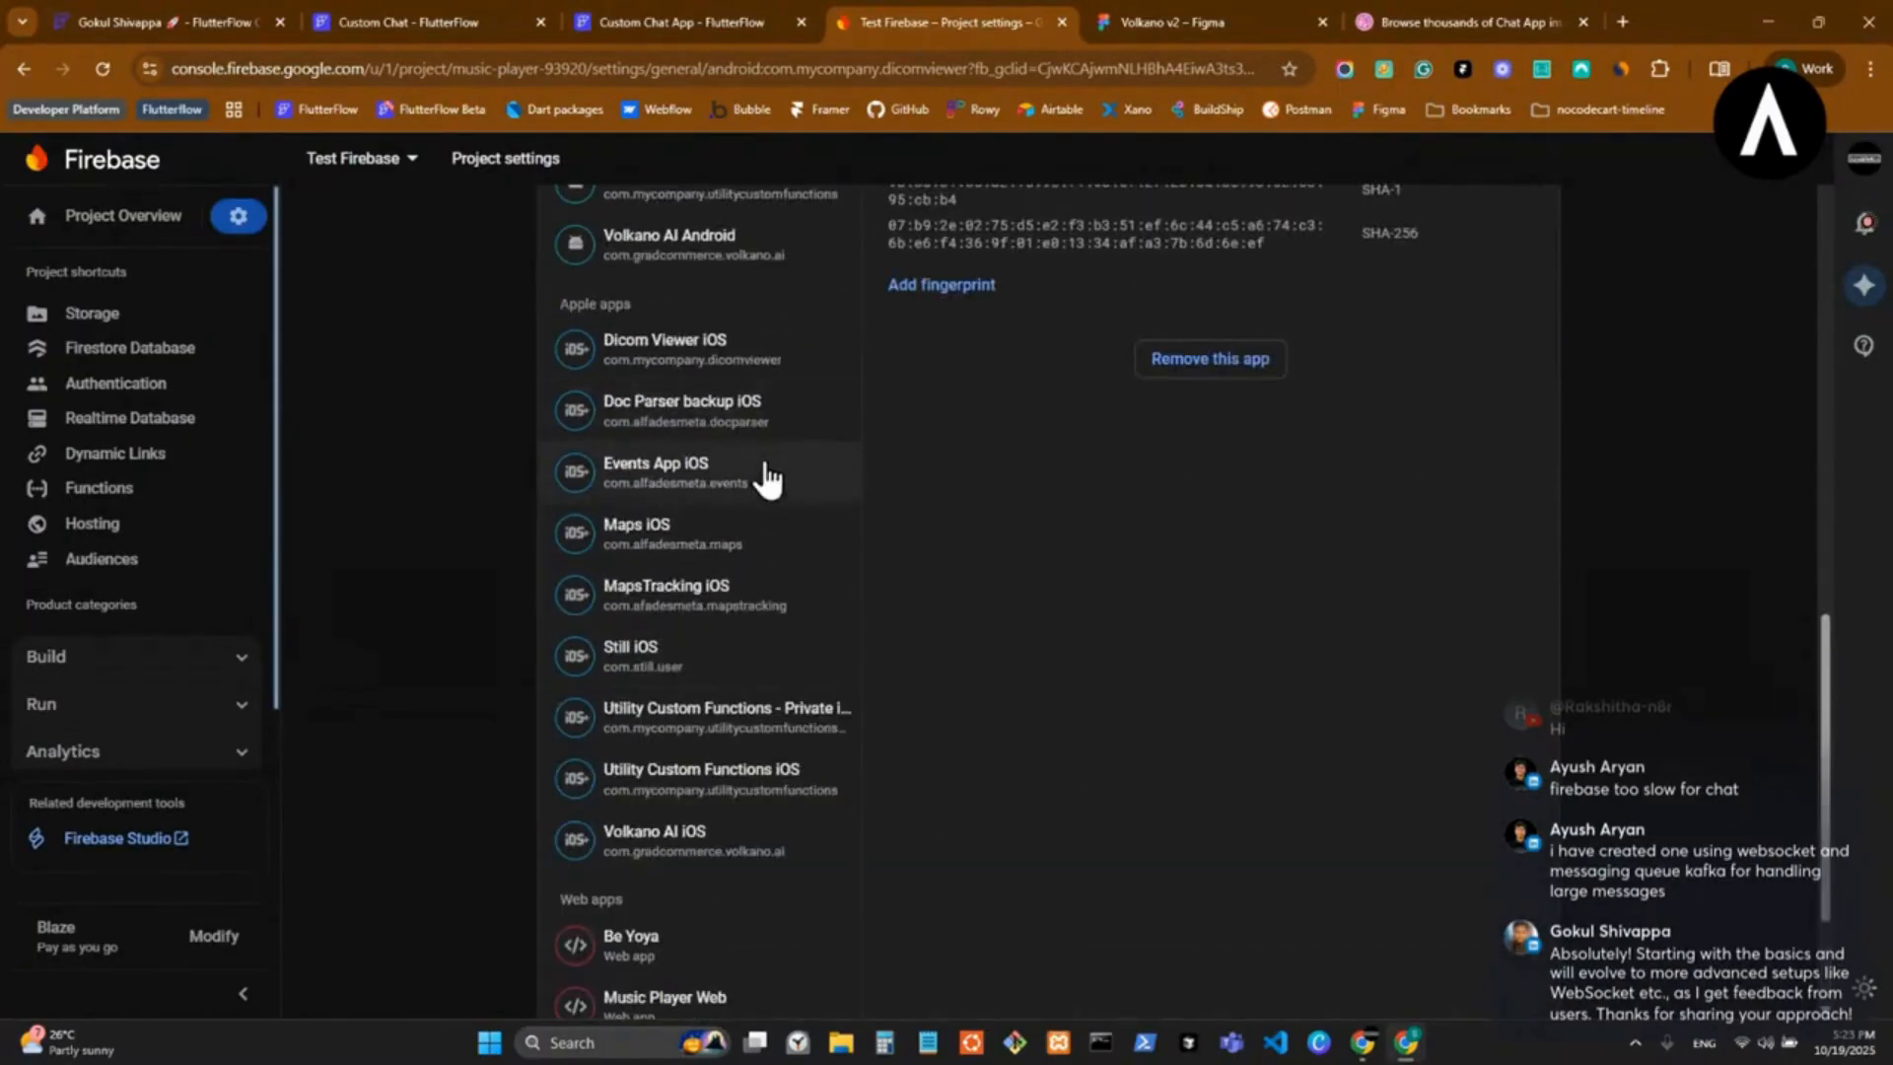
click(765, 406)
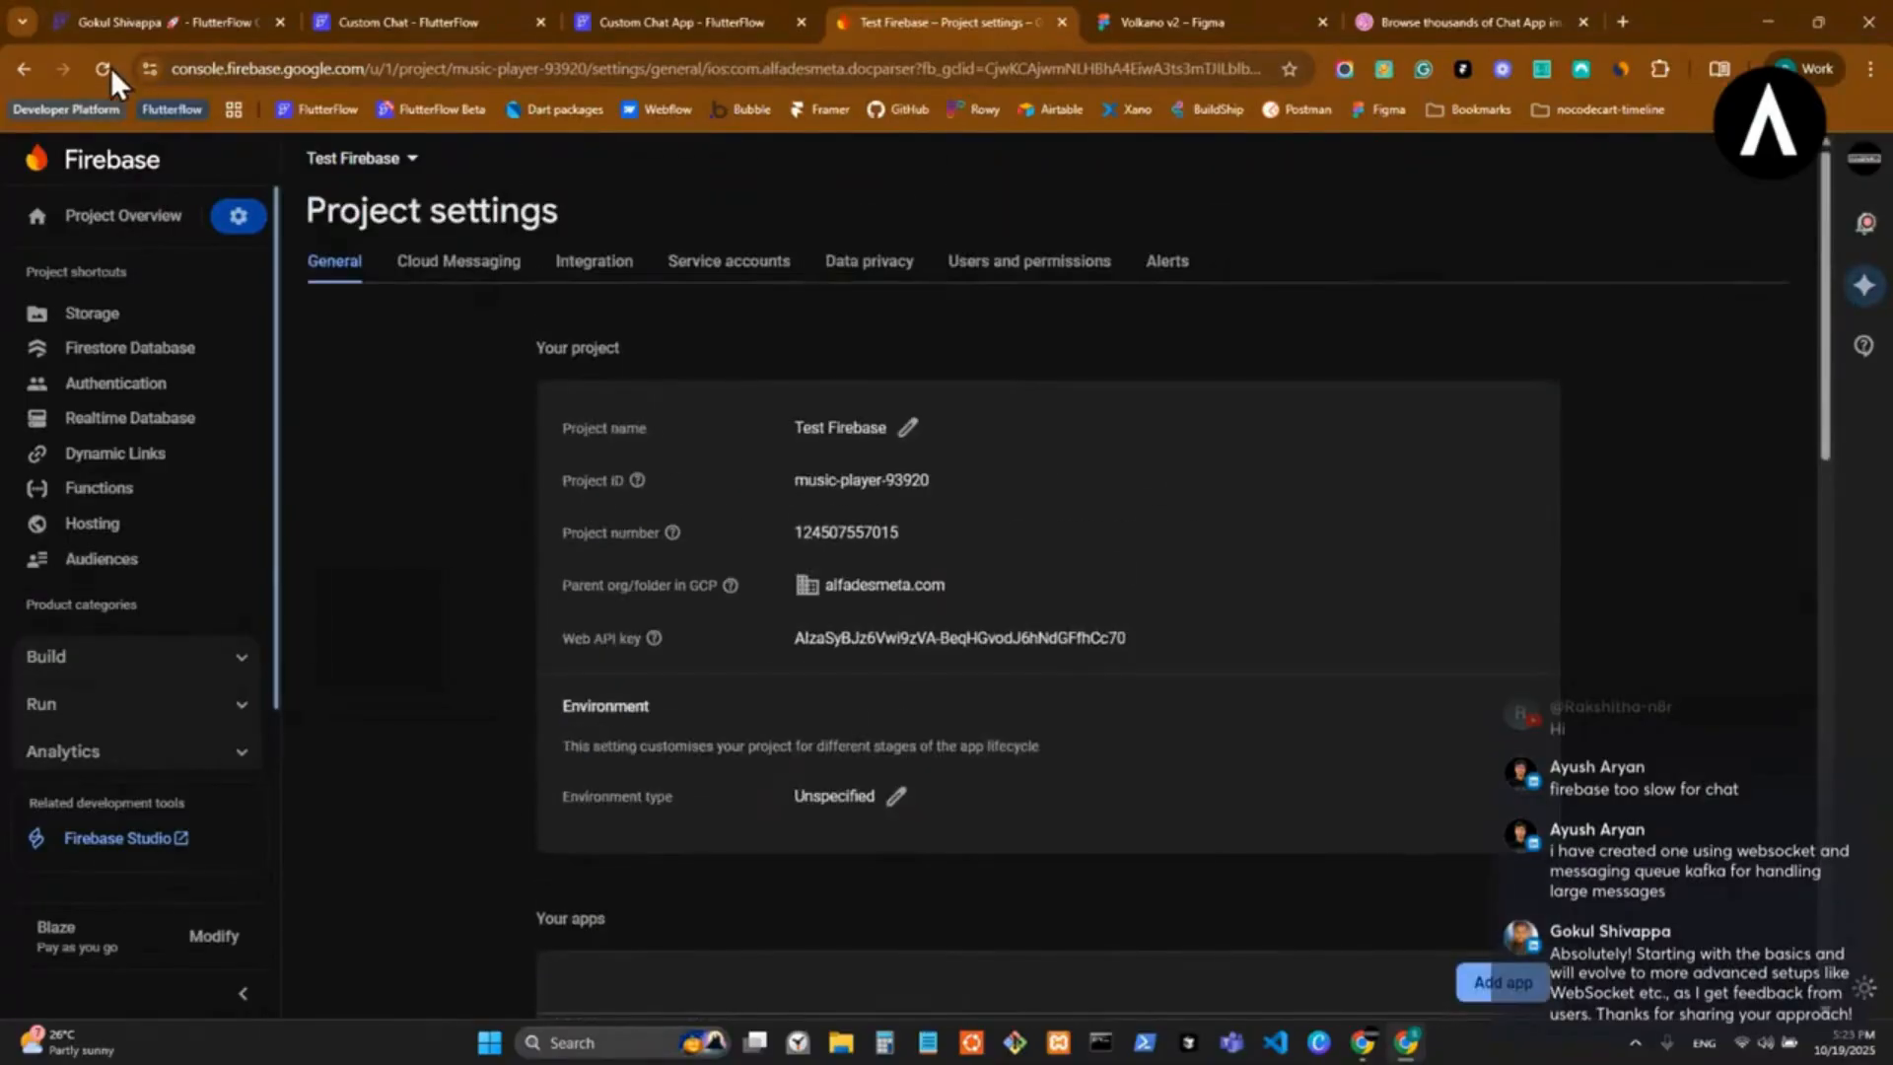
Reload the Firebase project settings and check the bundle ID of the Custom Chat App iOS app.
click(104, 68)
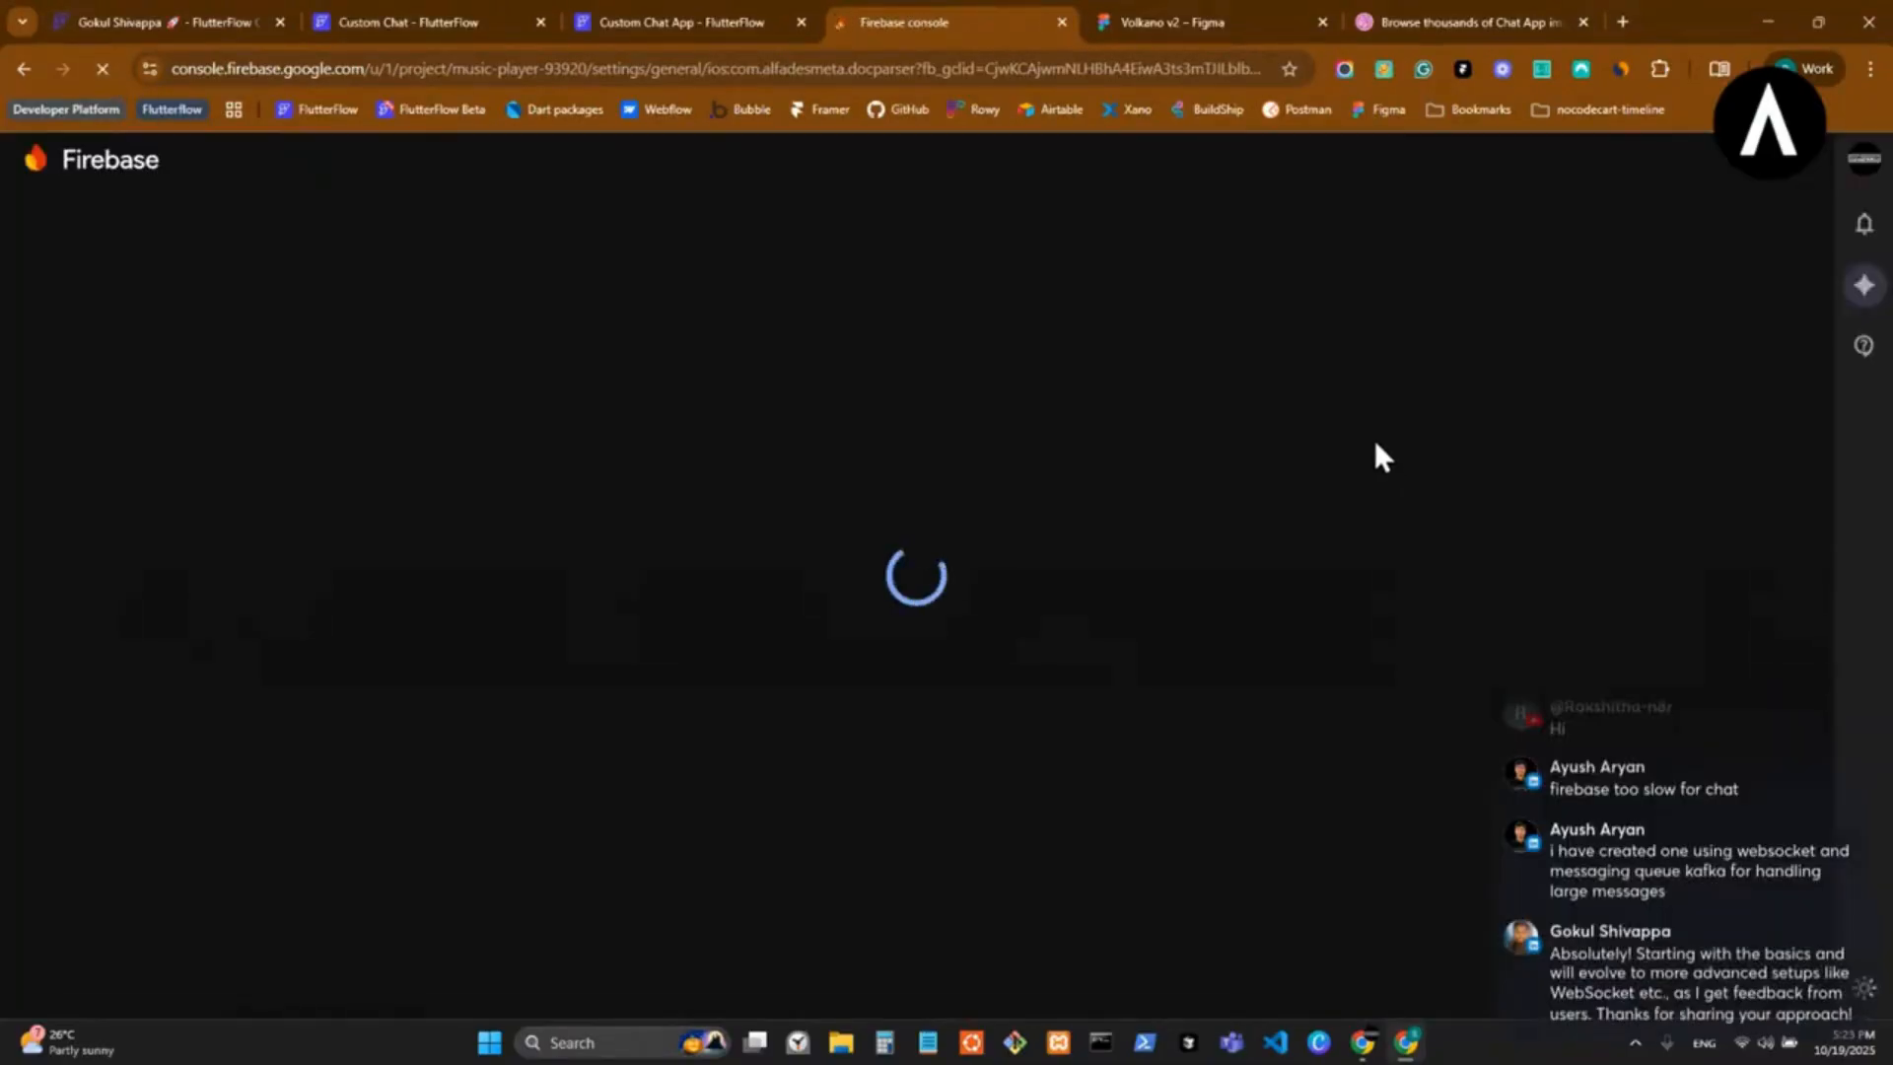
scroll(590, 688, up, 1)
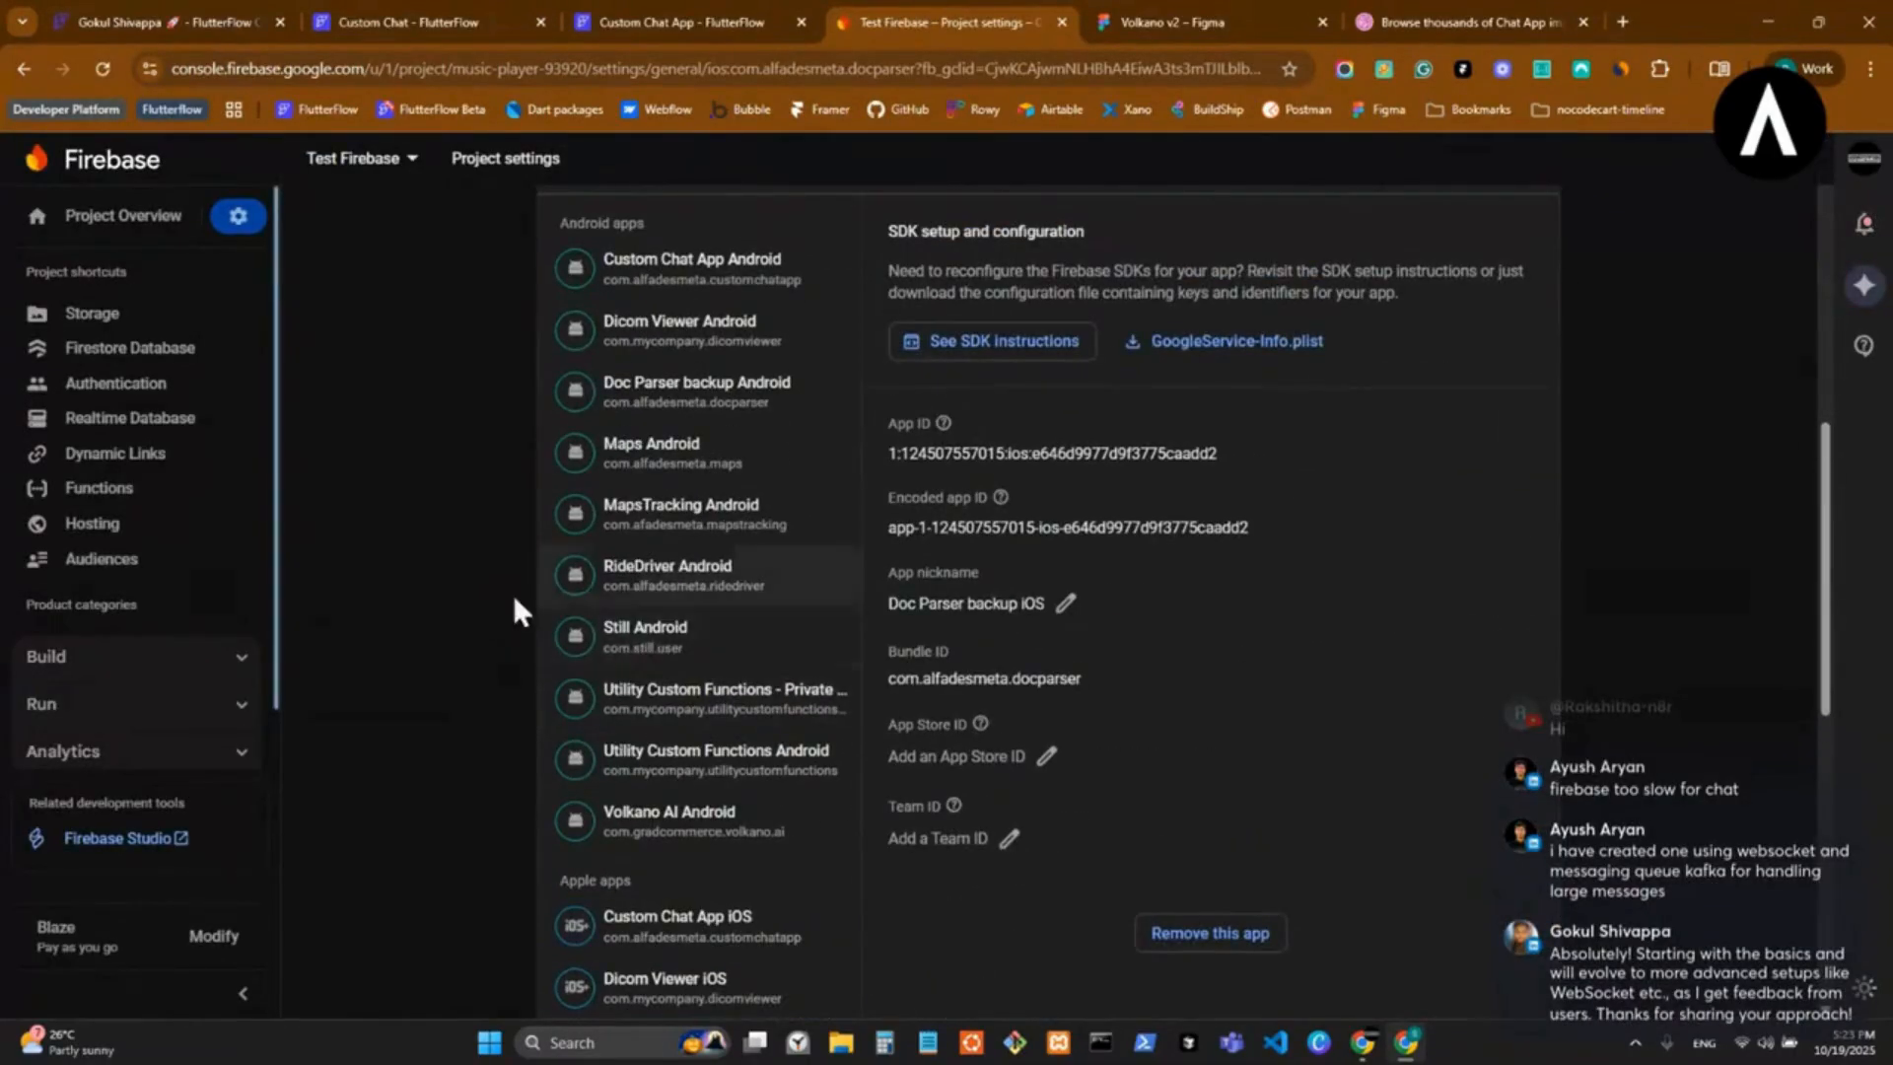
scroll(434, 562, down, 7)
scroll(437, 562, up, 2)
click(764, 402)
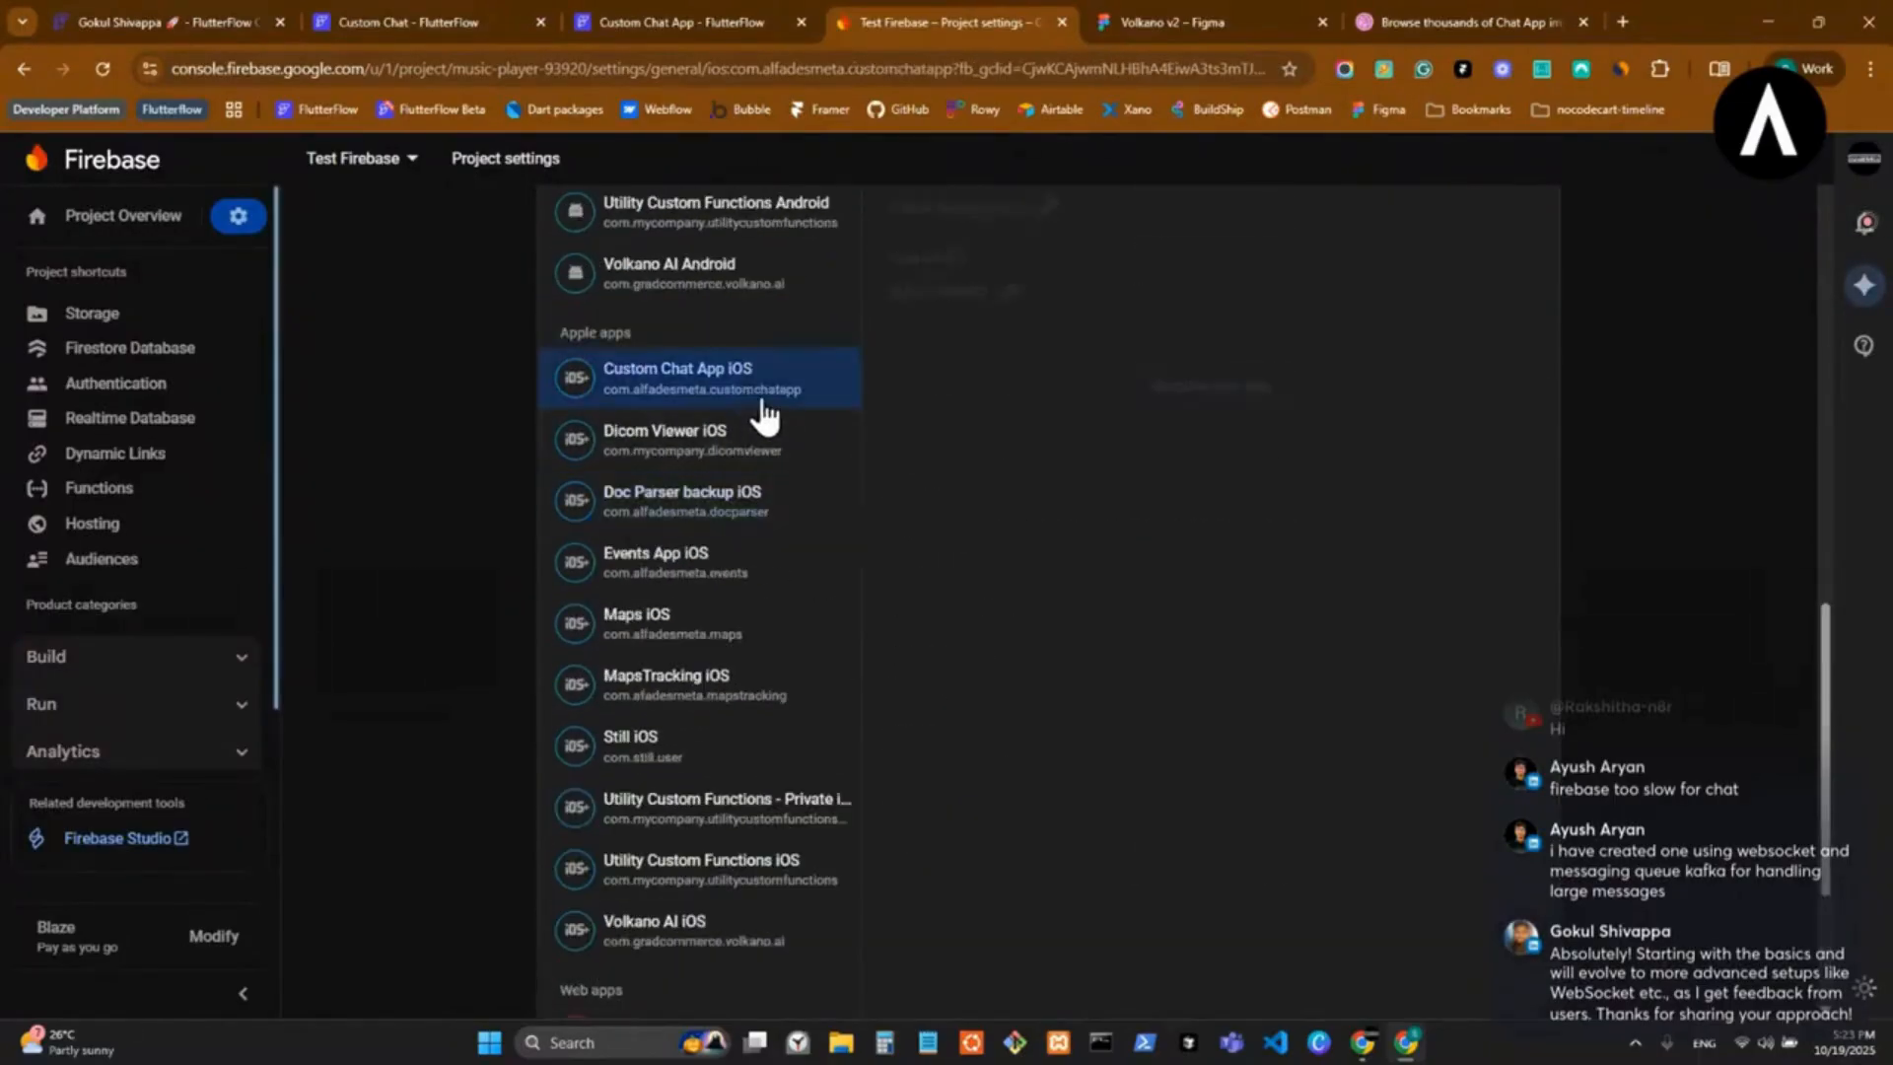
scroll(1219, 559, up, 5)
mouse_move(888, 678)
mouse_down()
mouse_move(917, 699)
mouse_move(891, 678)
mouse_up()
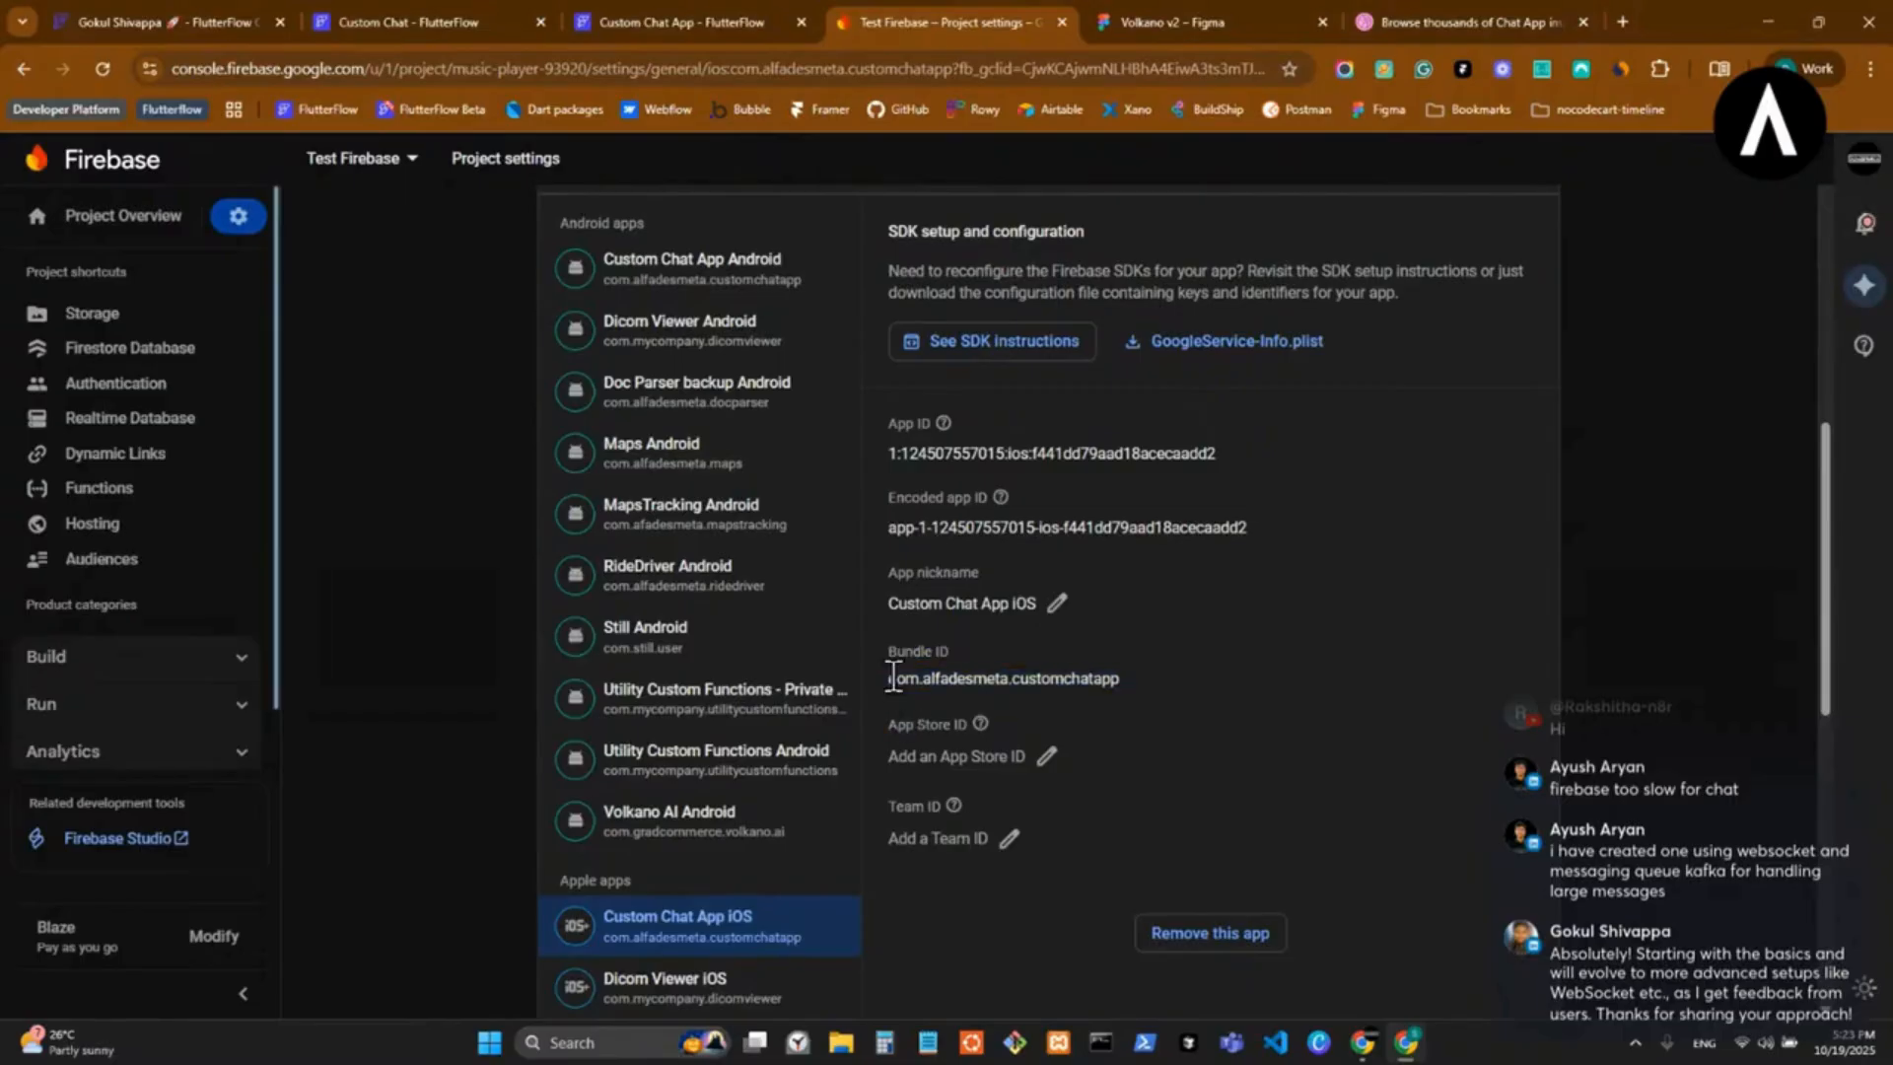
double_click(891, 678)
Return to FlutterFlow, advance to the wizard's Firebase step and connect the project ID music-player-93920 copied from the Firebase console.
click(681, 22)
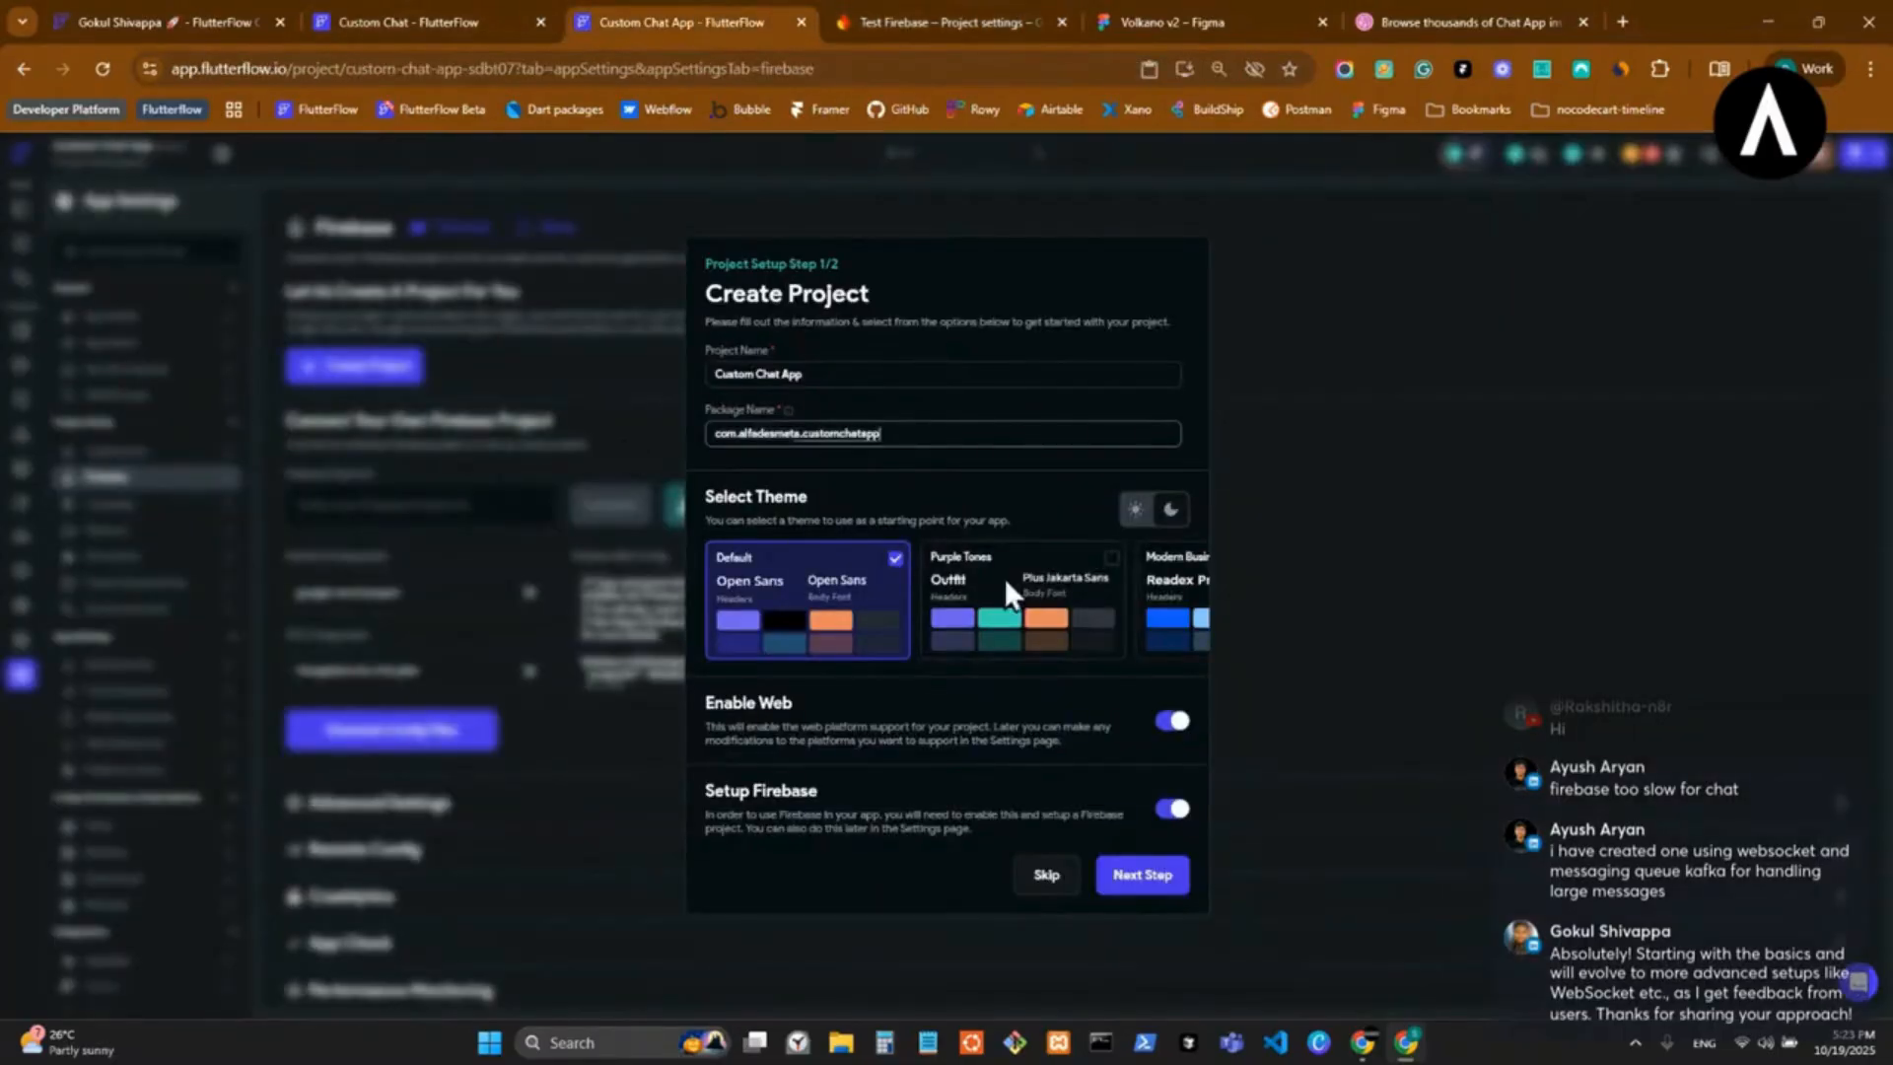
click(1137, 882)
click(921, 521)
key(super+v)
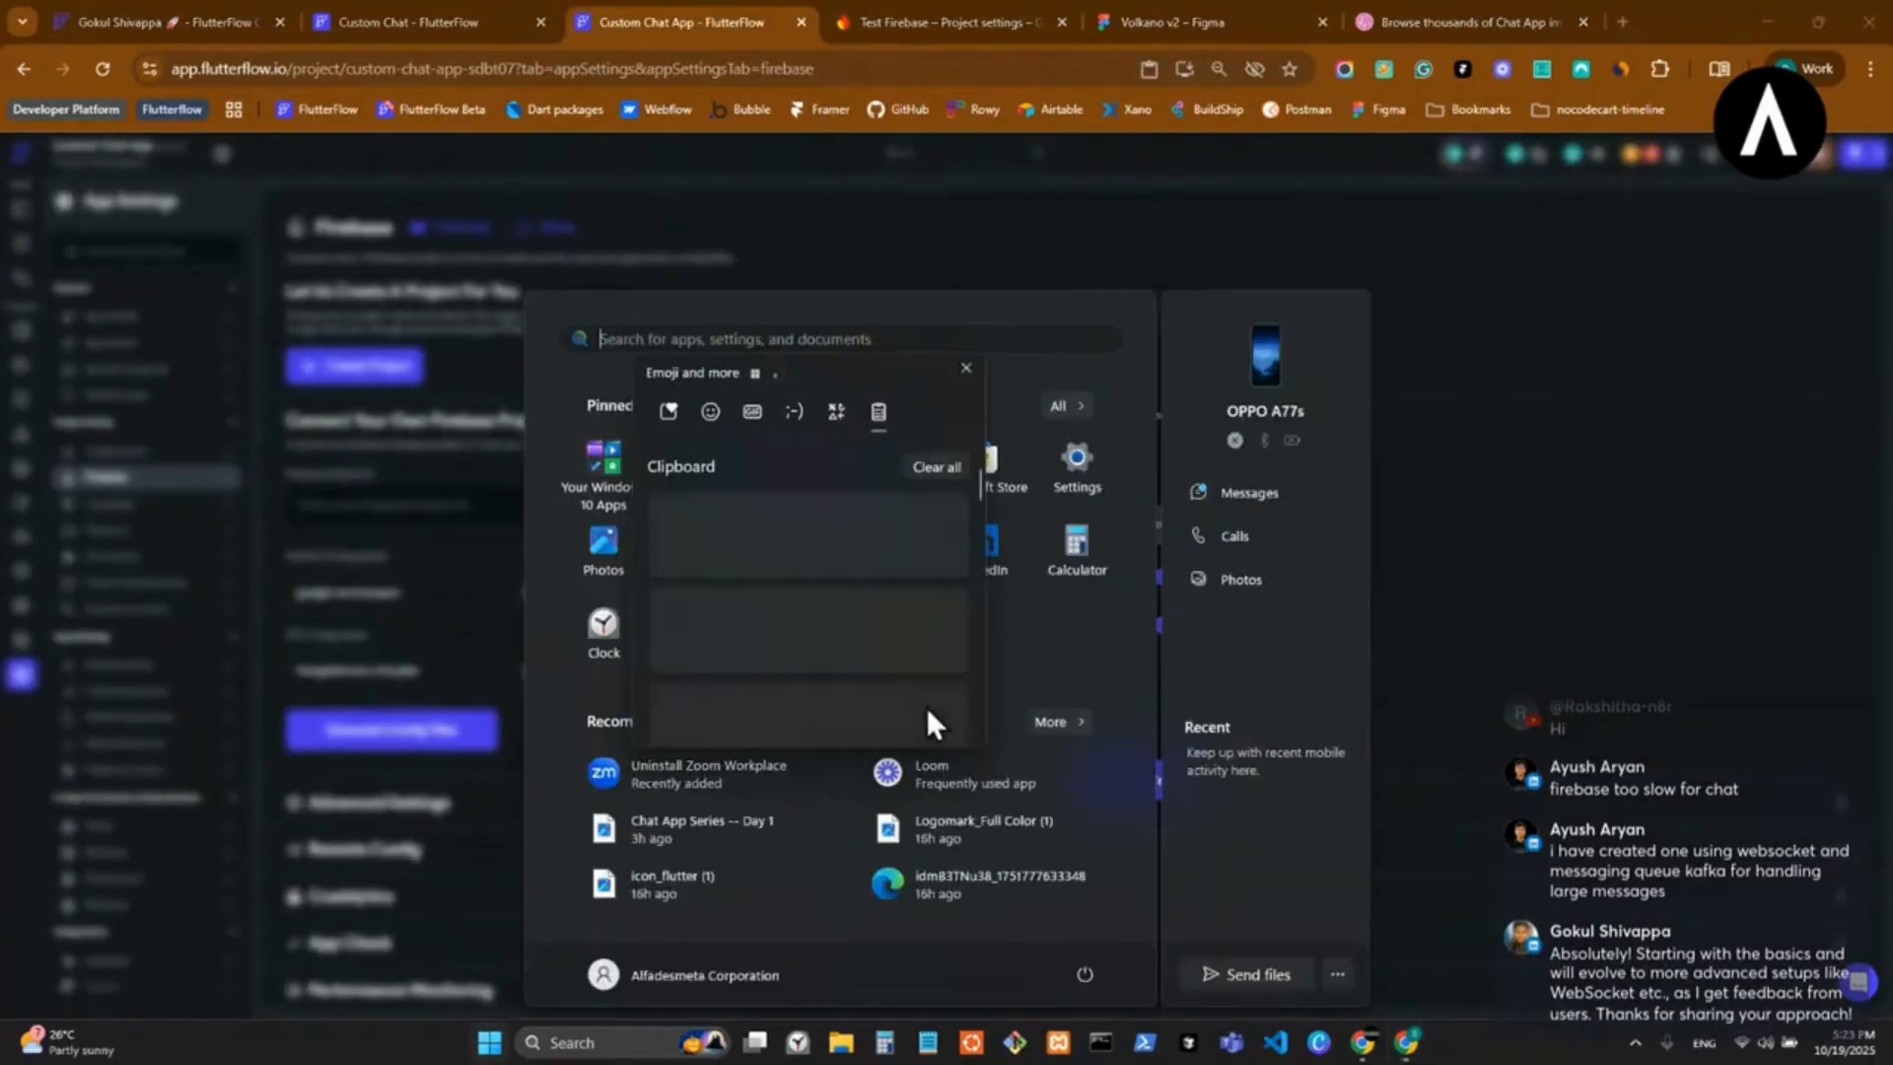
click(1579, 458)
click(941, 22)
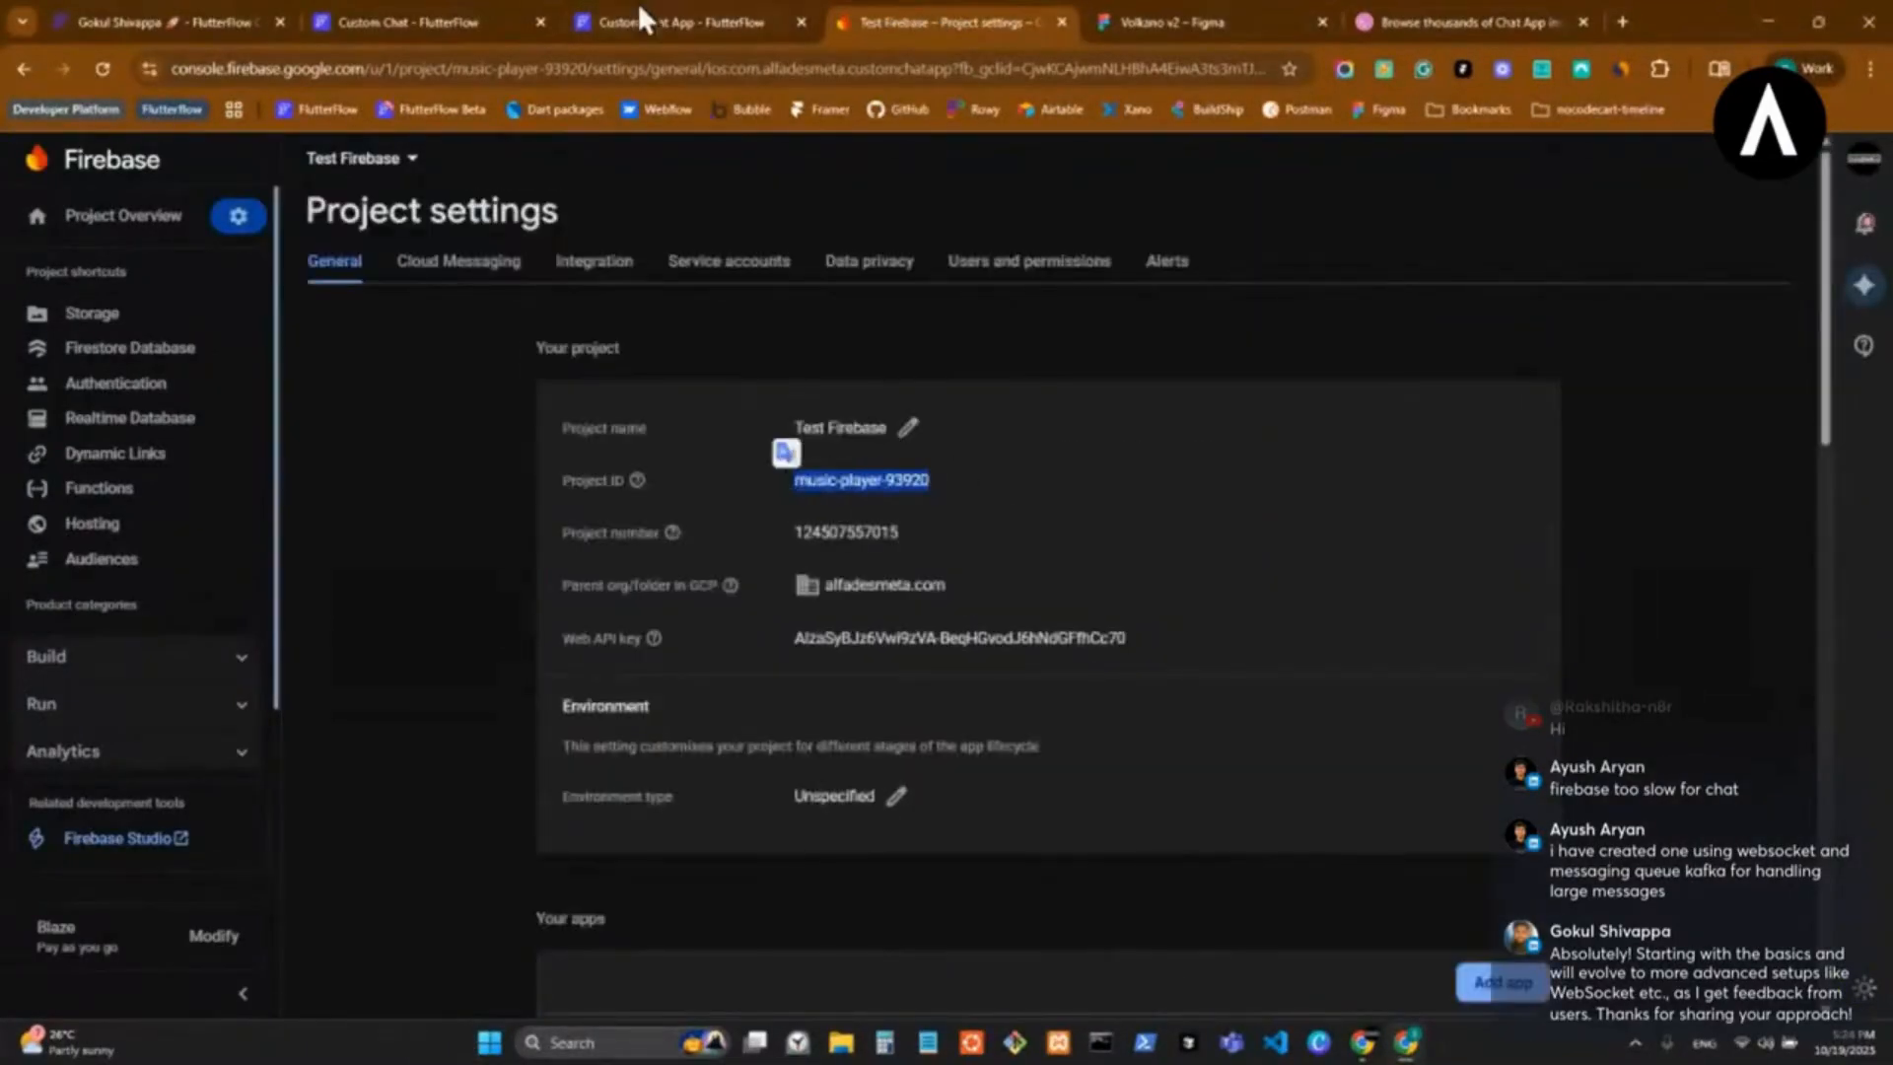
click(637, 2)
text(music-player-93920)
click(1148, 528)
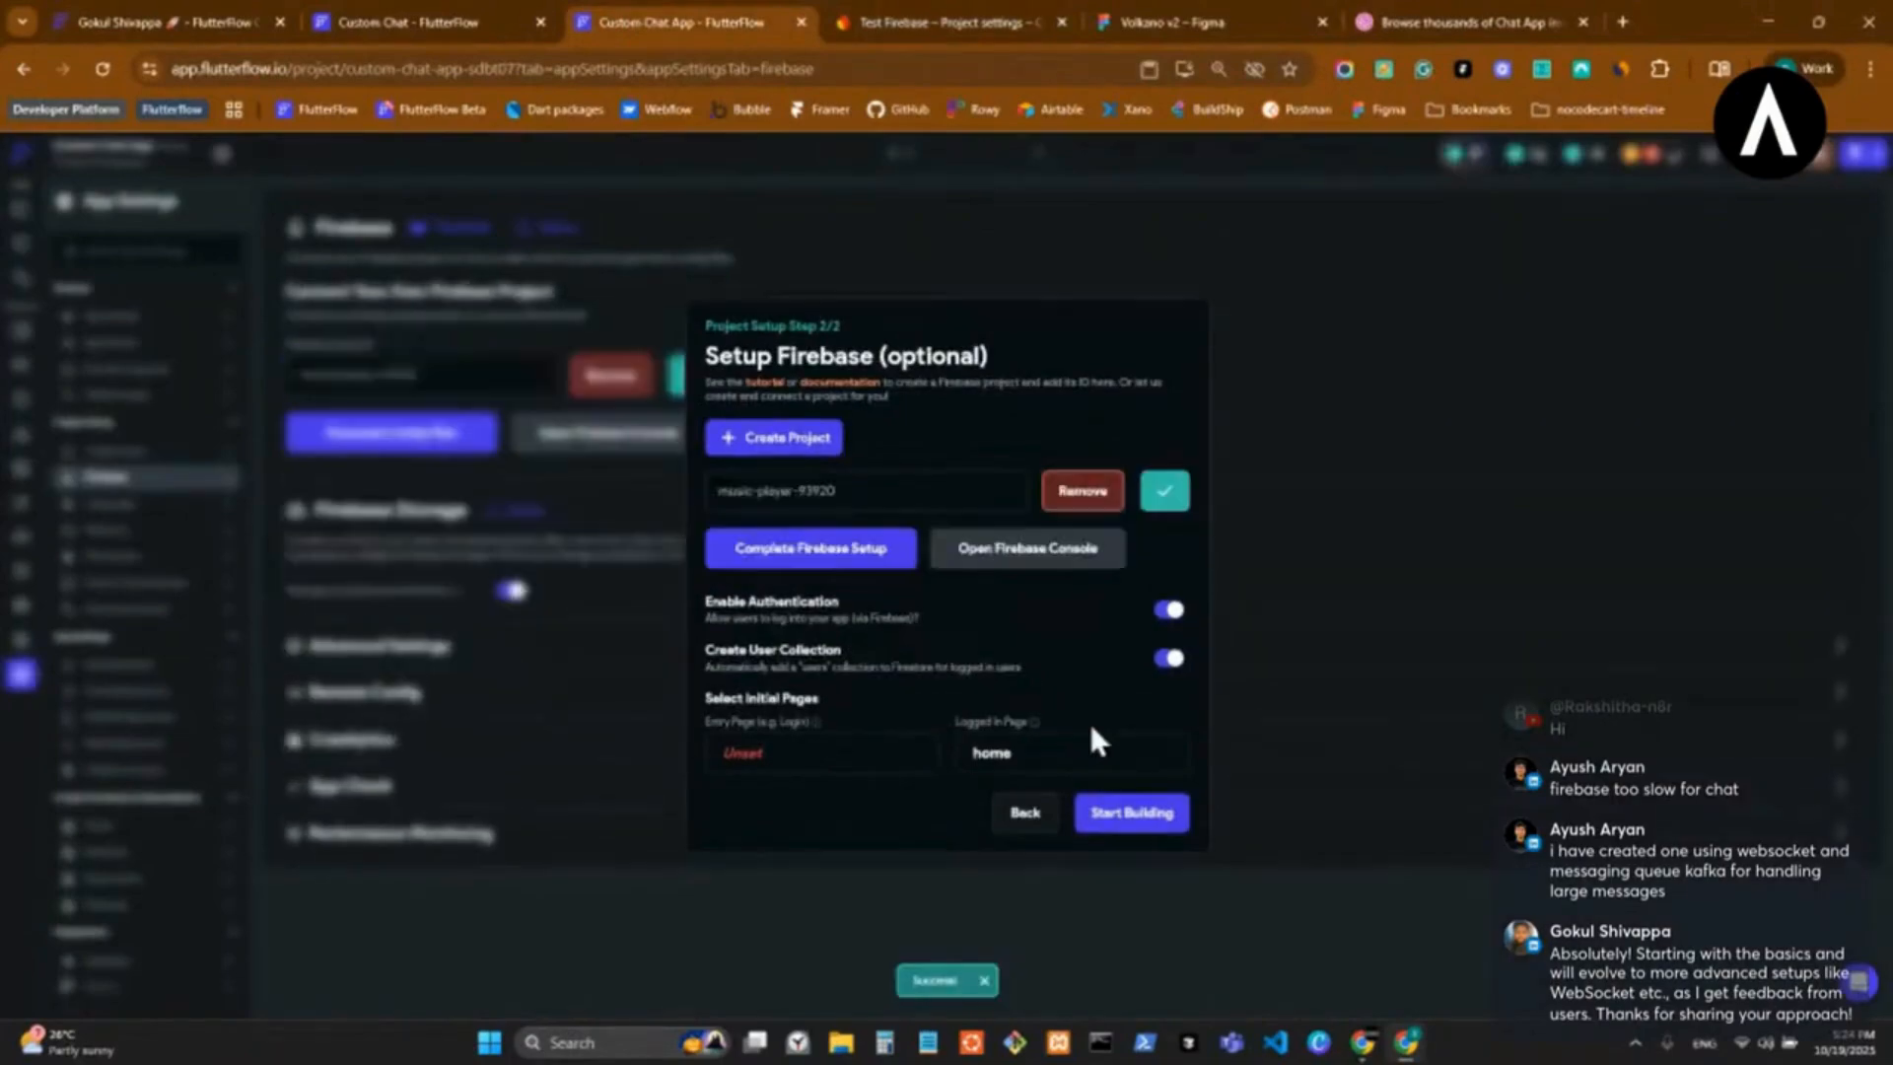
Complete the Firebase setup by generating the config files, and finish the wizard with authentication and the user collection enabled.
click(789, 548)
click(1070, 771)
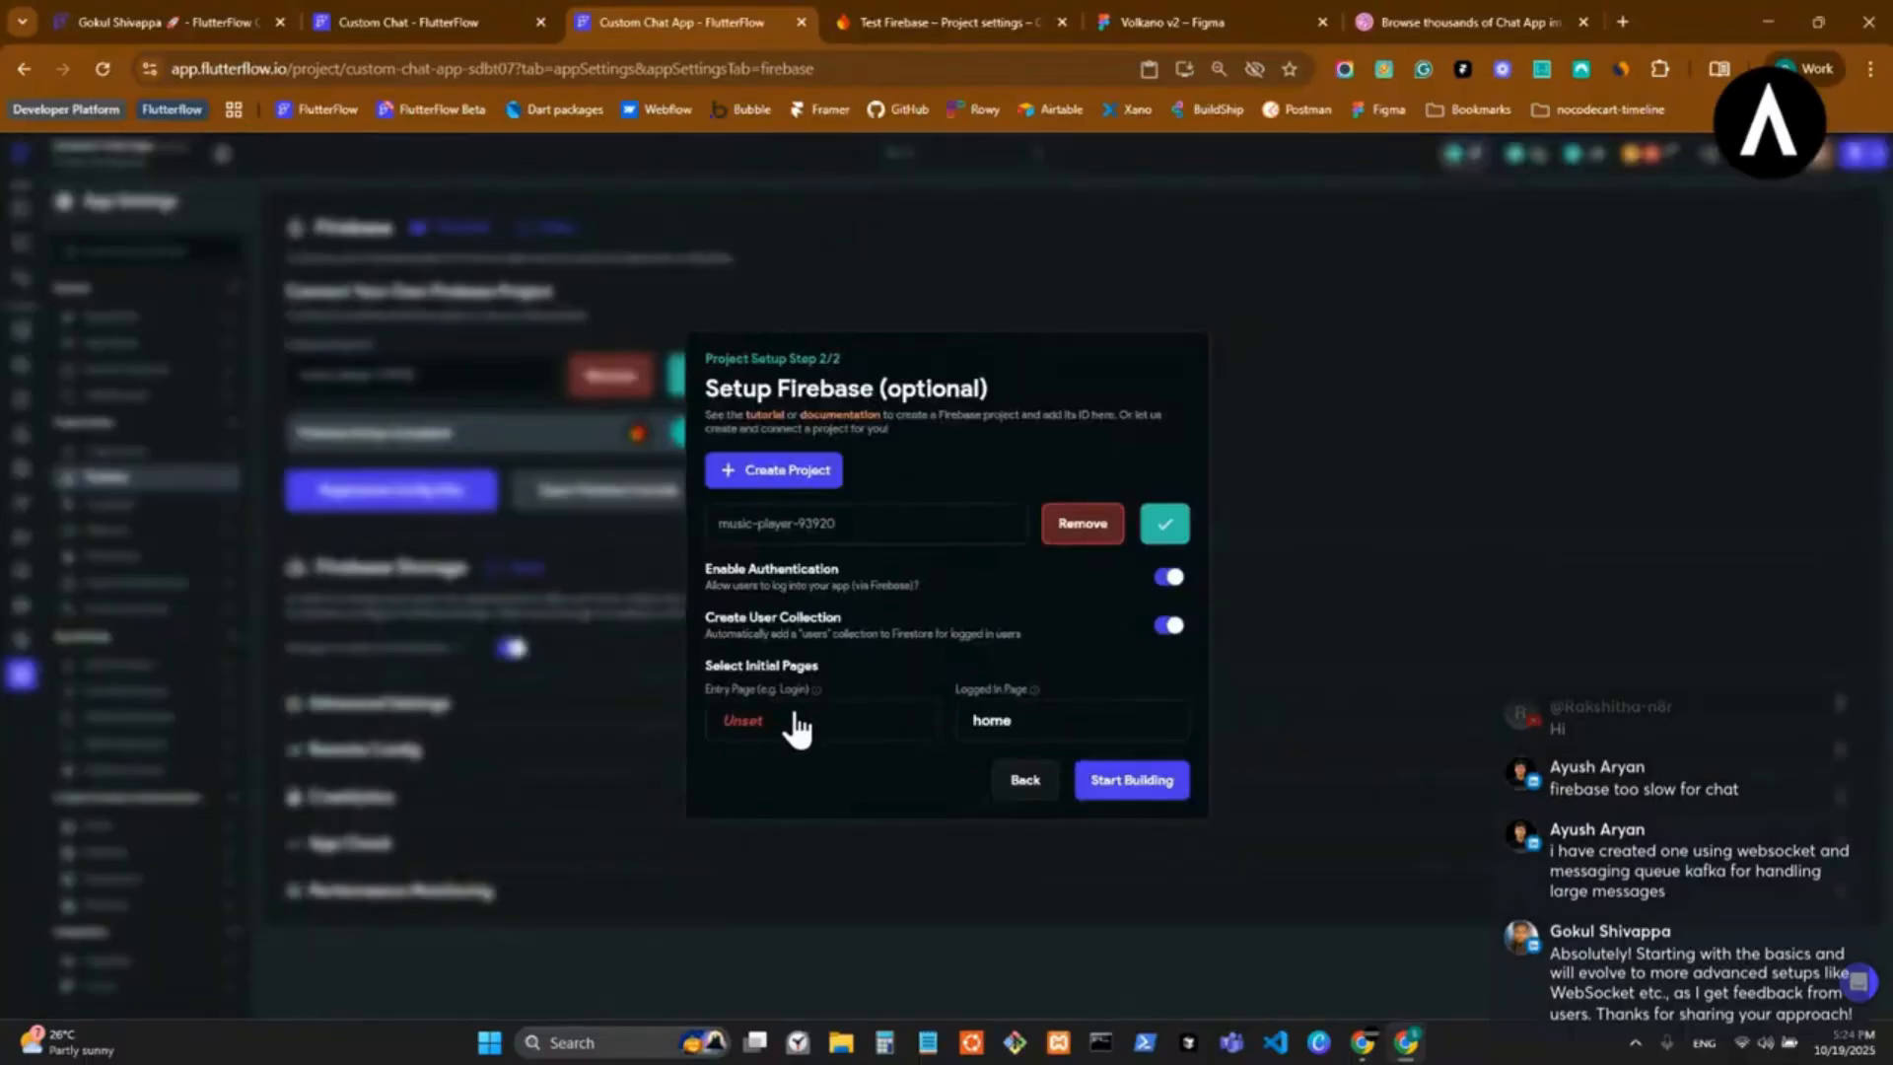
click(792, 723)
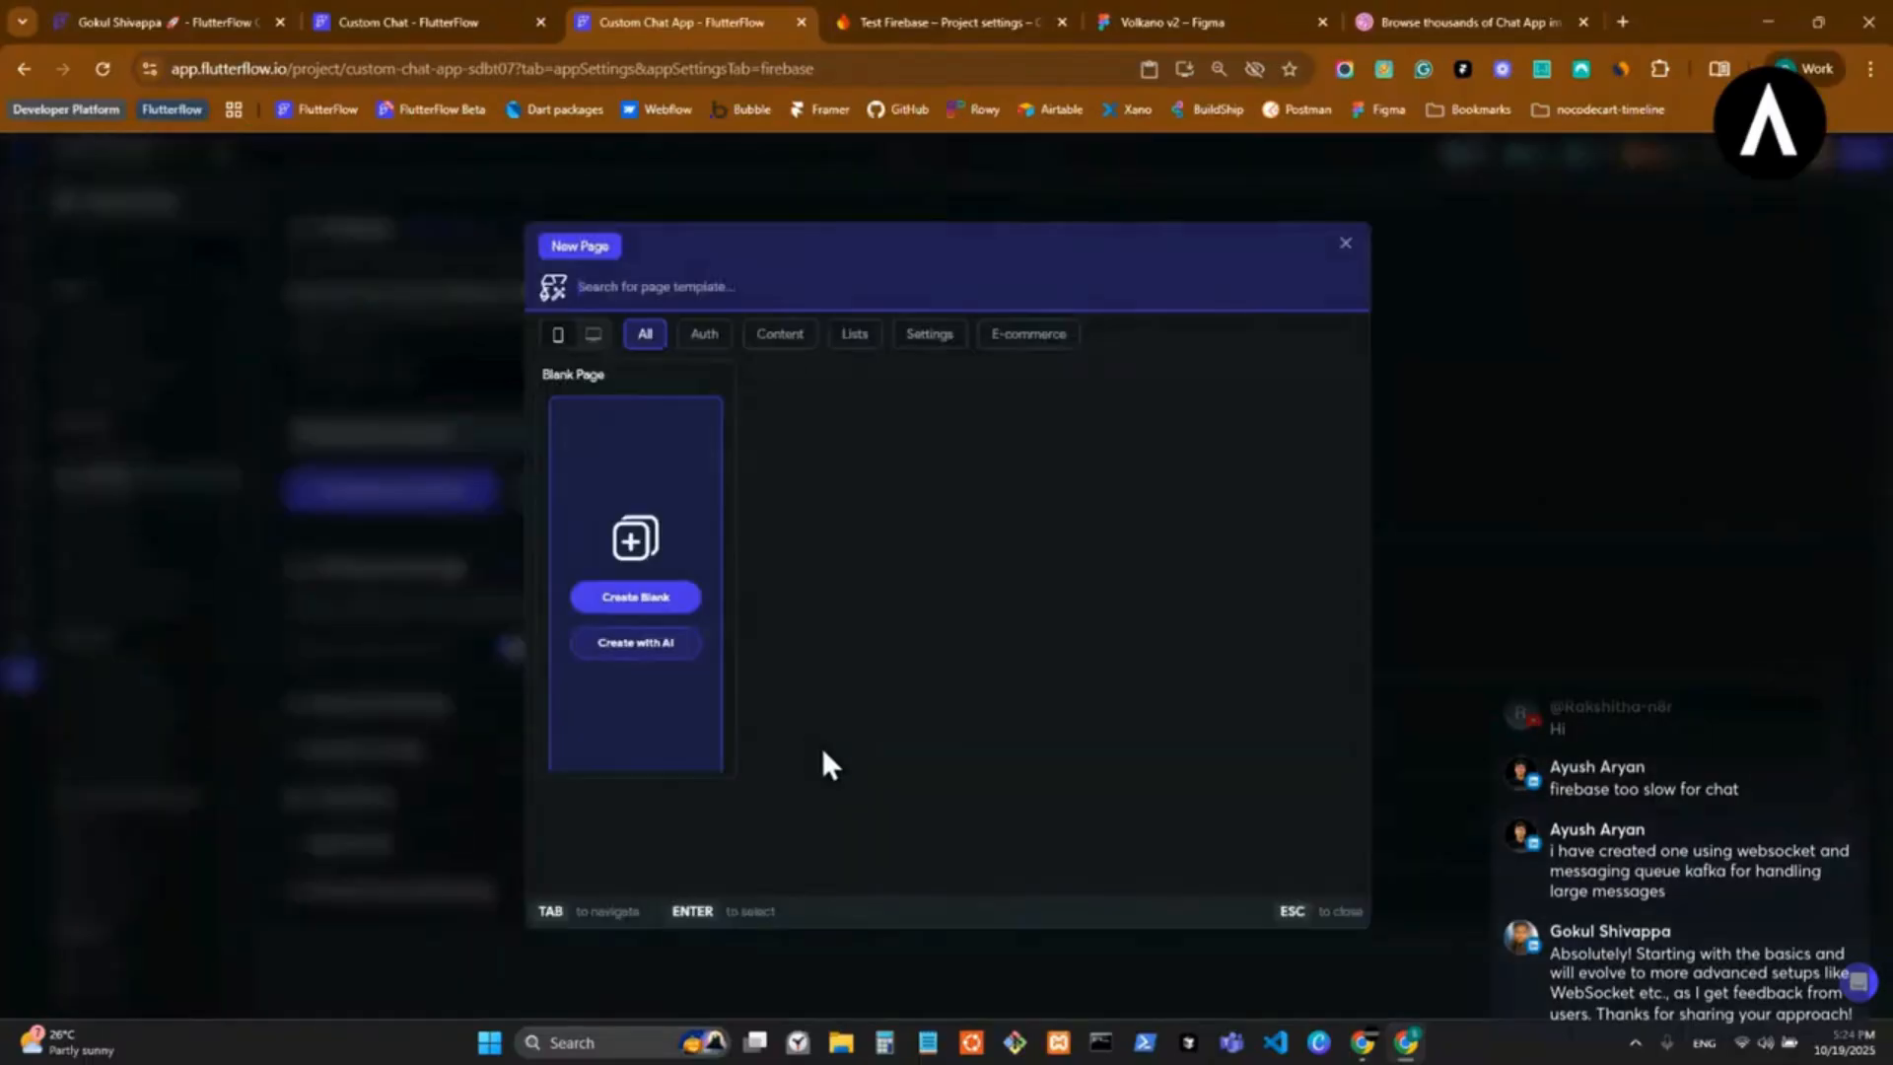
key(Escape)
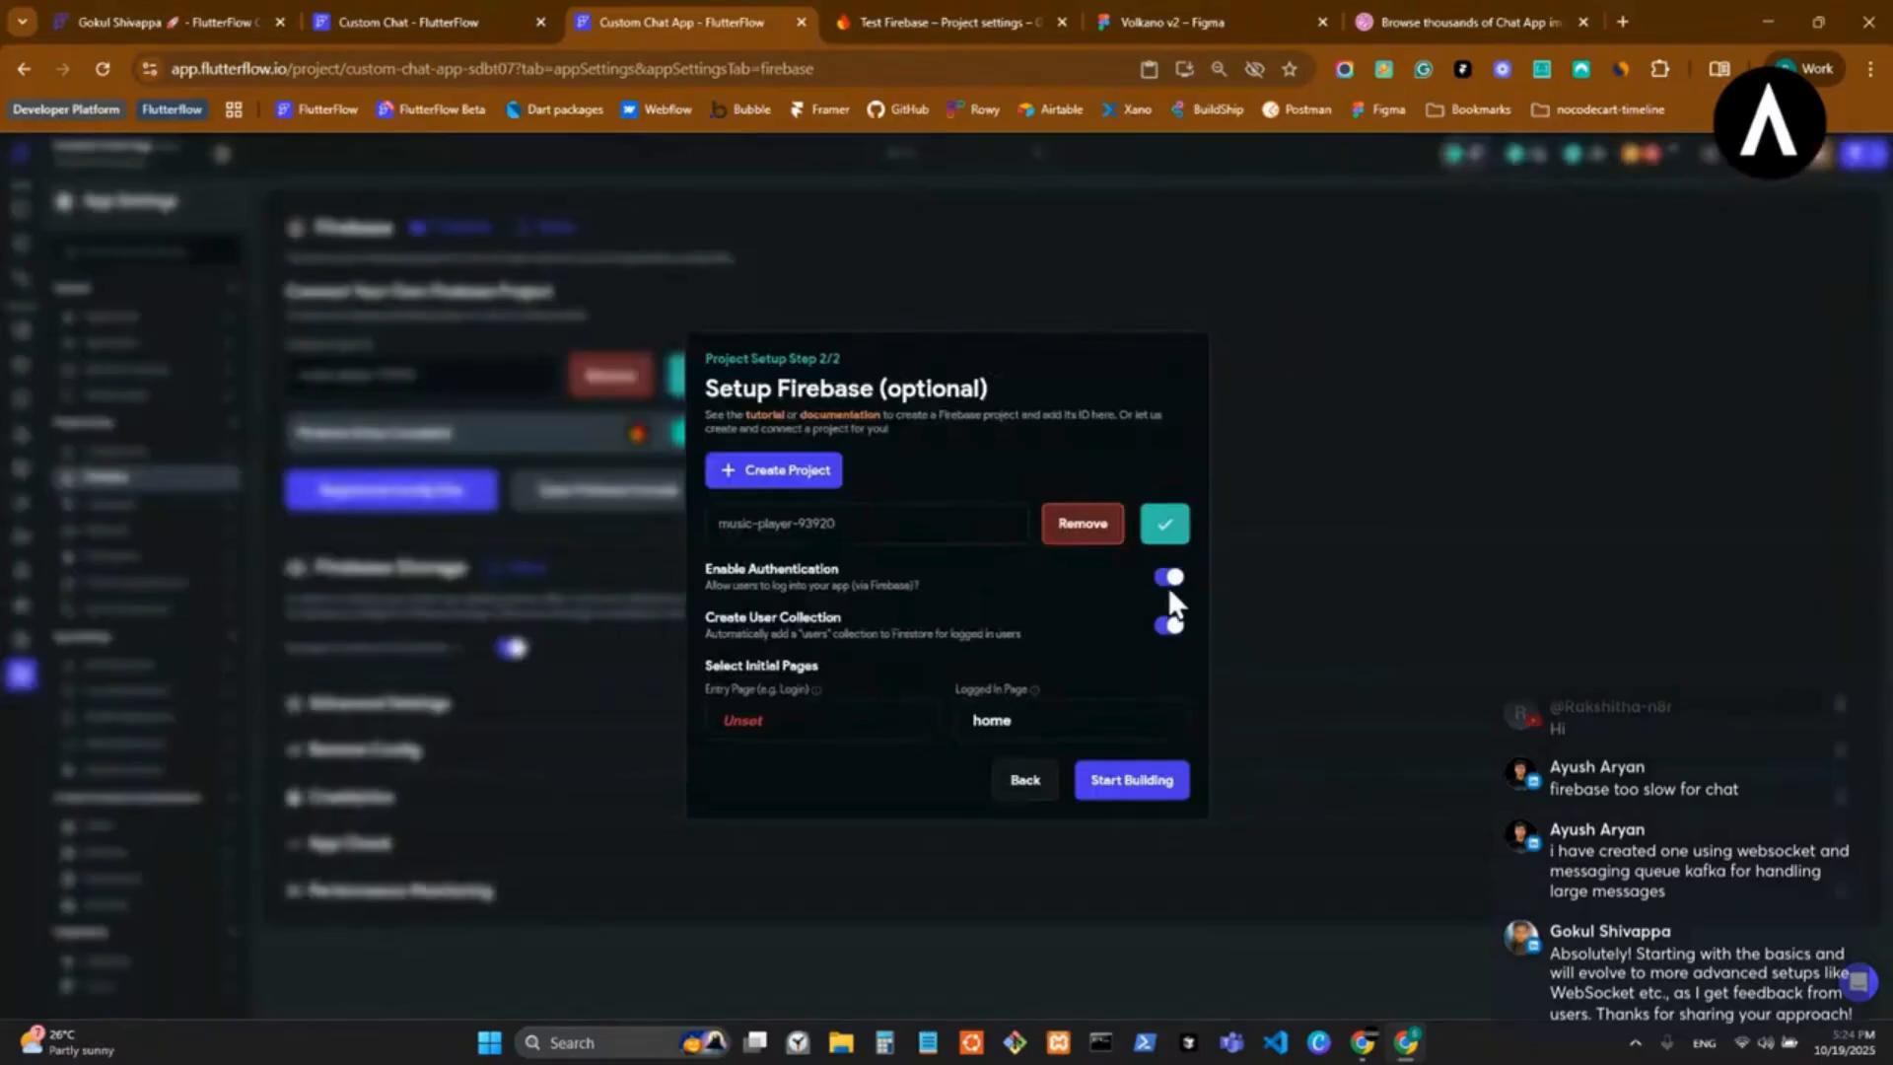
click(1136, 794)
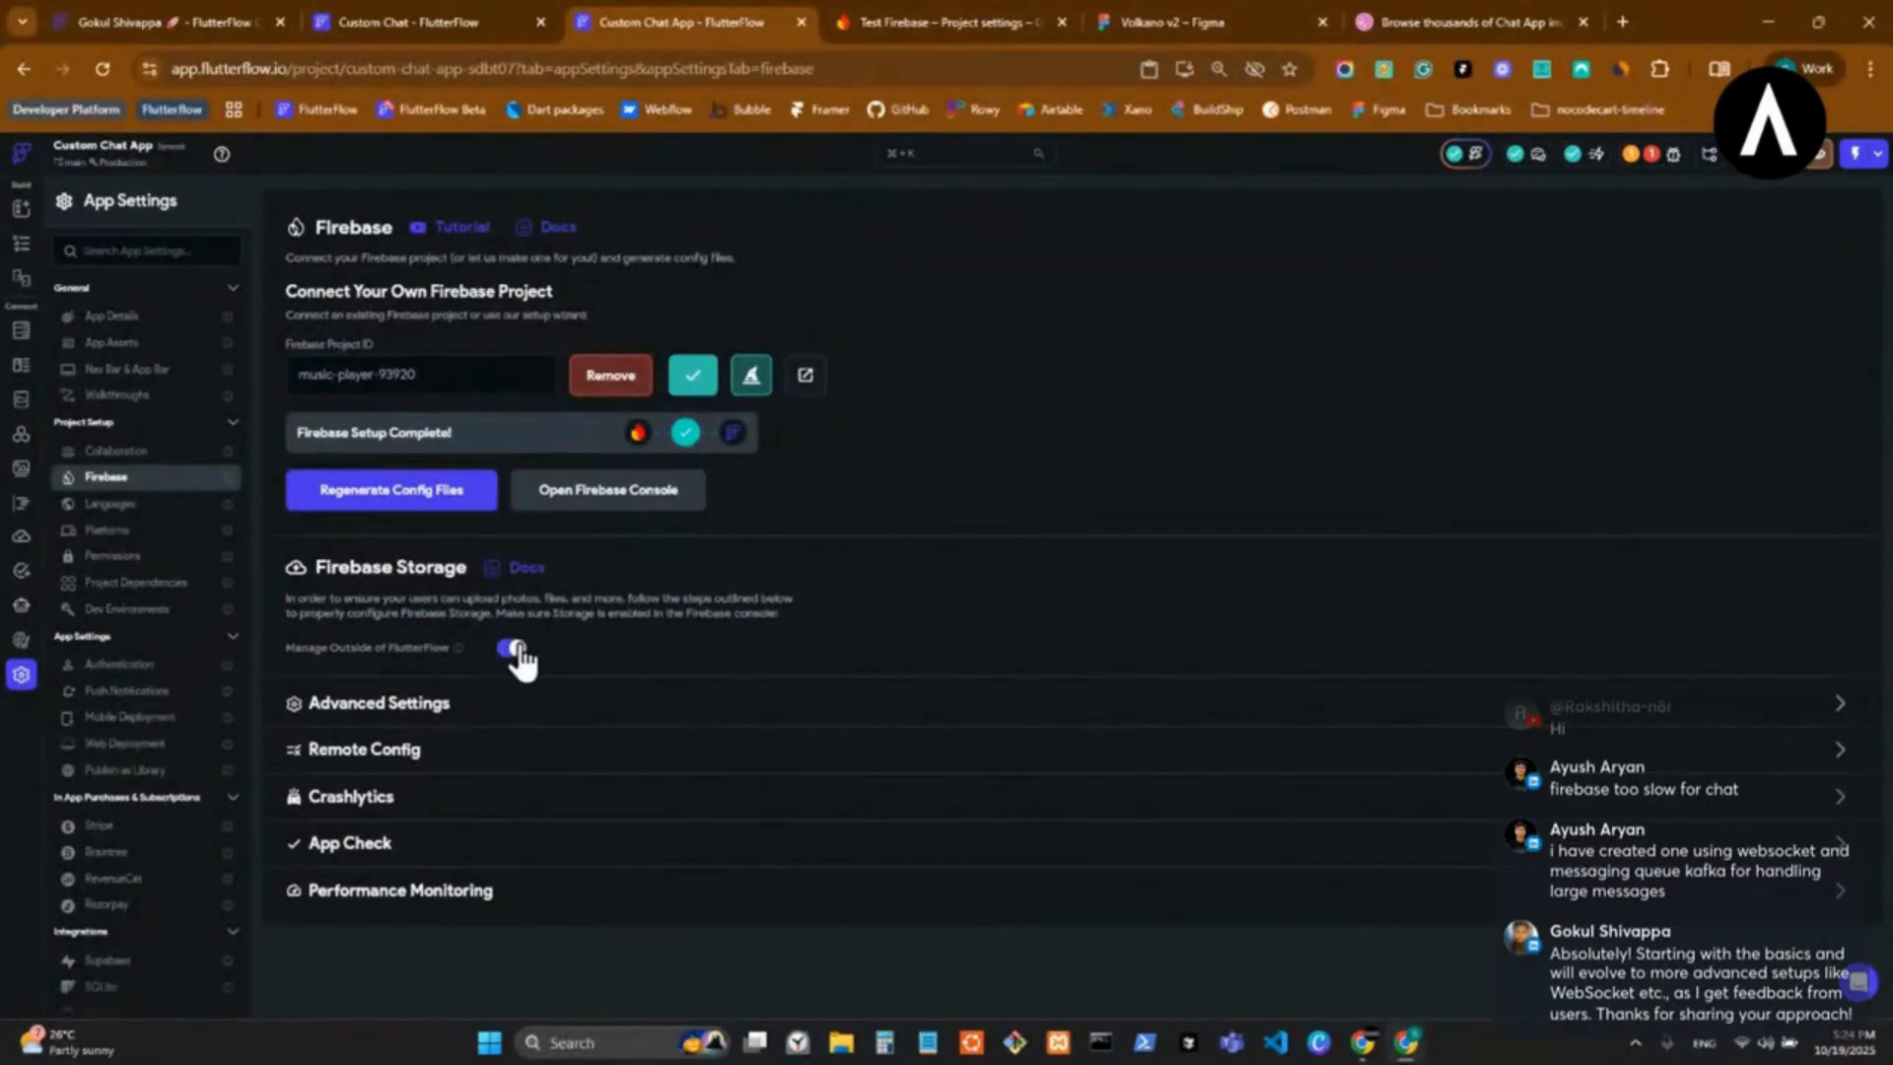
Review the App Details and Firebase settings, and open the App Assets with the splash image and launcher icons.
click(169, 321)
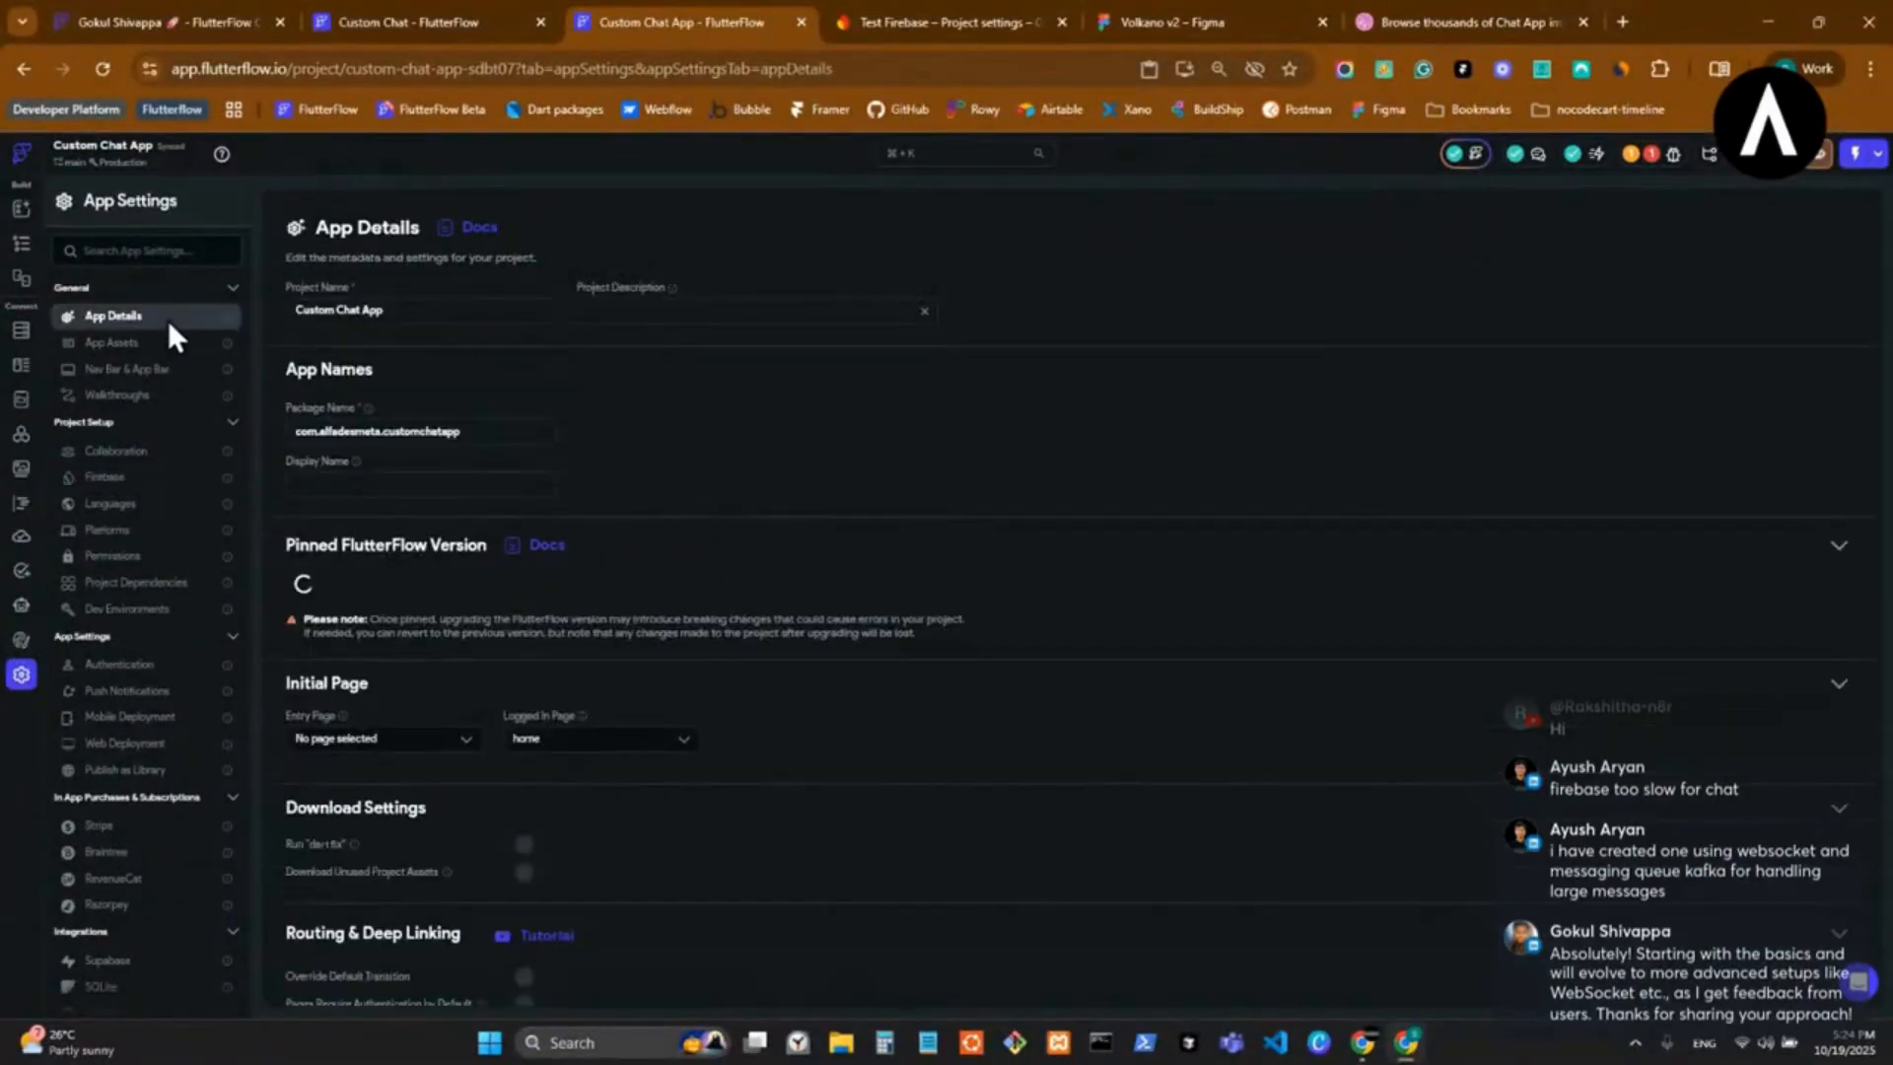
click(170, 473)
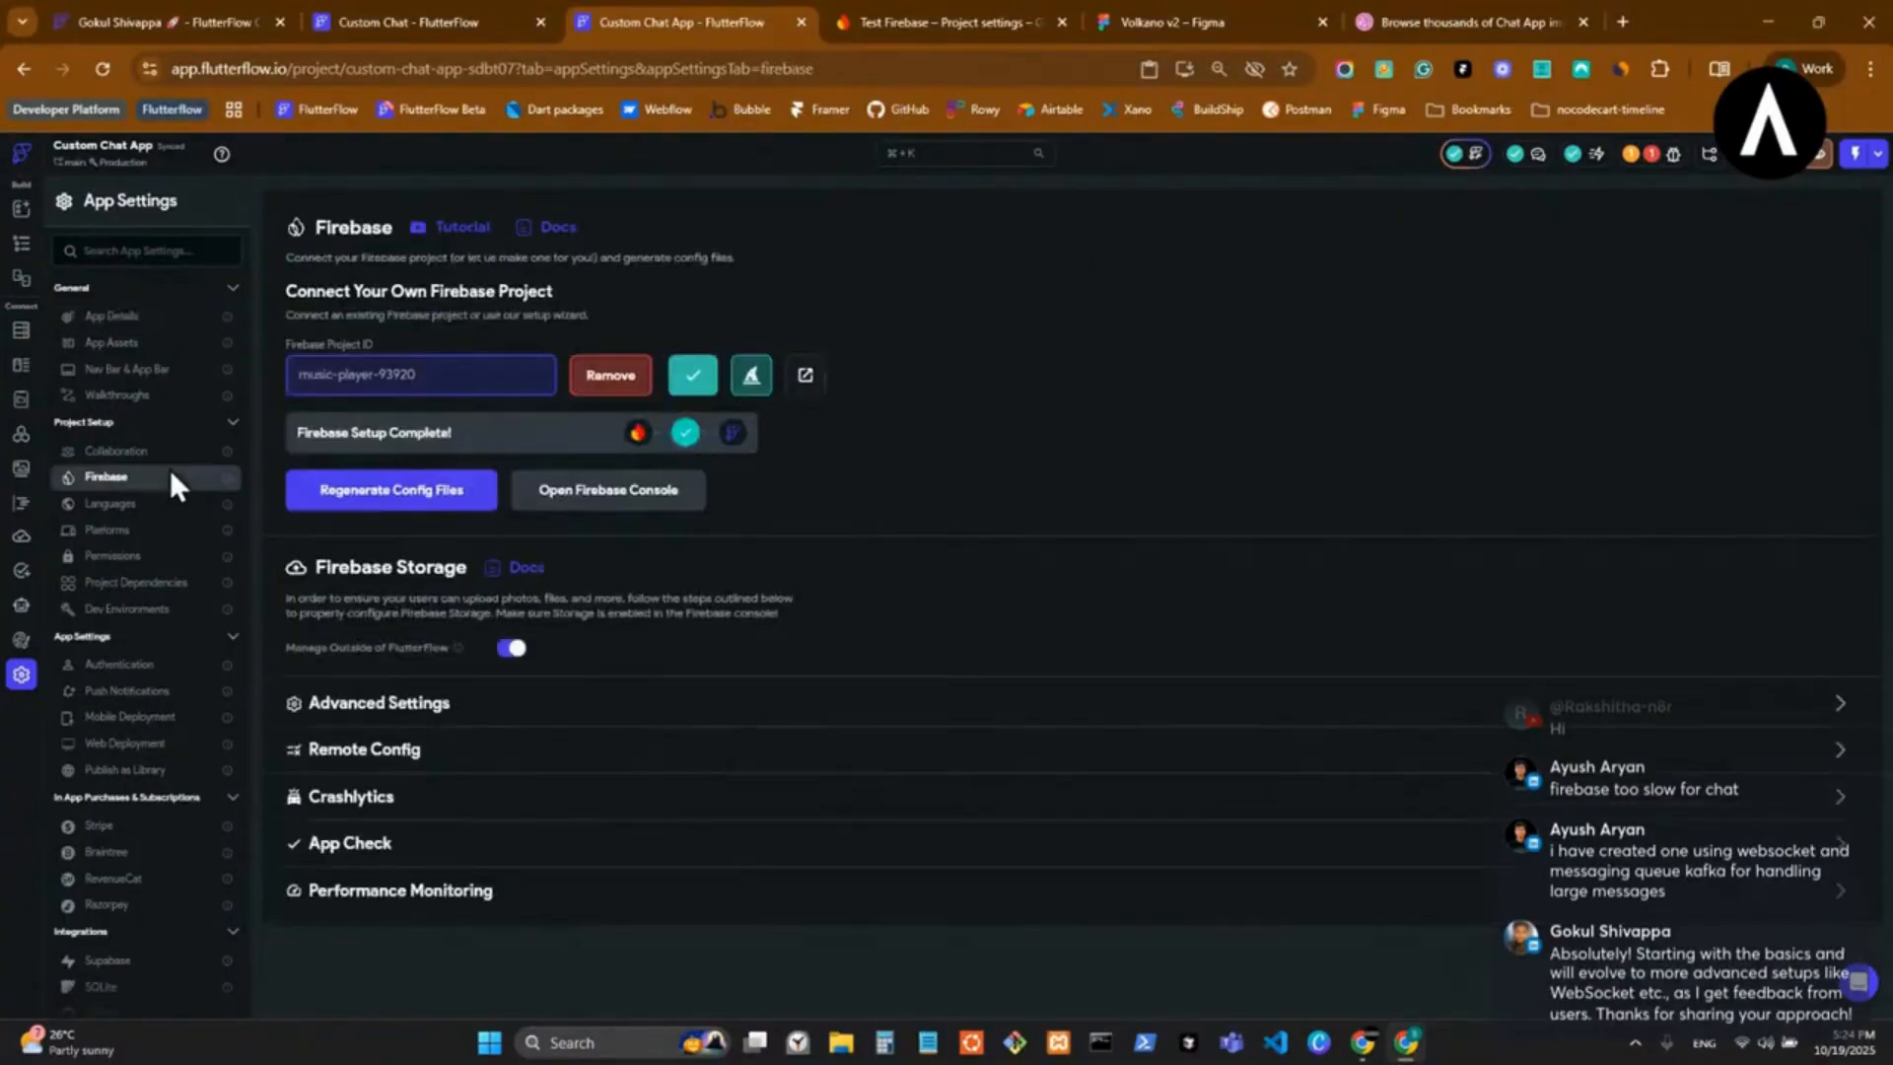
click(166, 324)
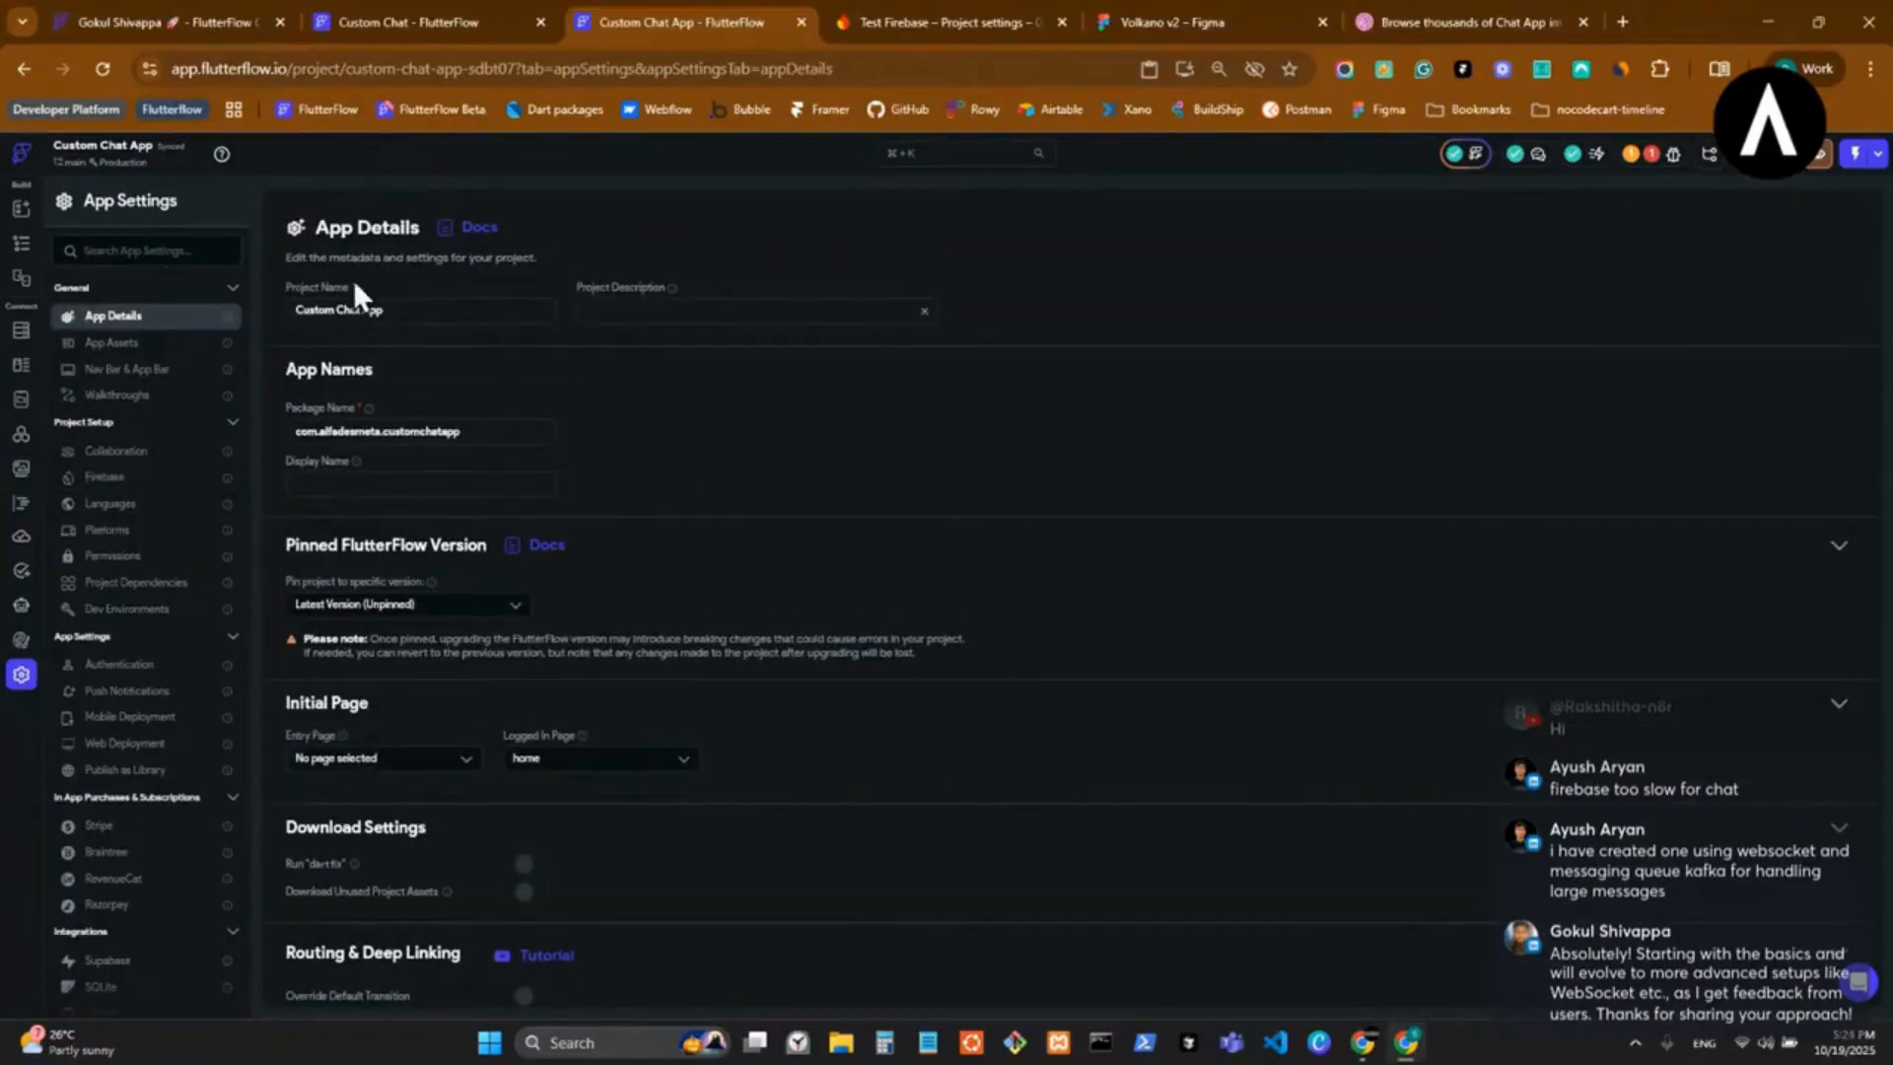
click(166, 343)
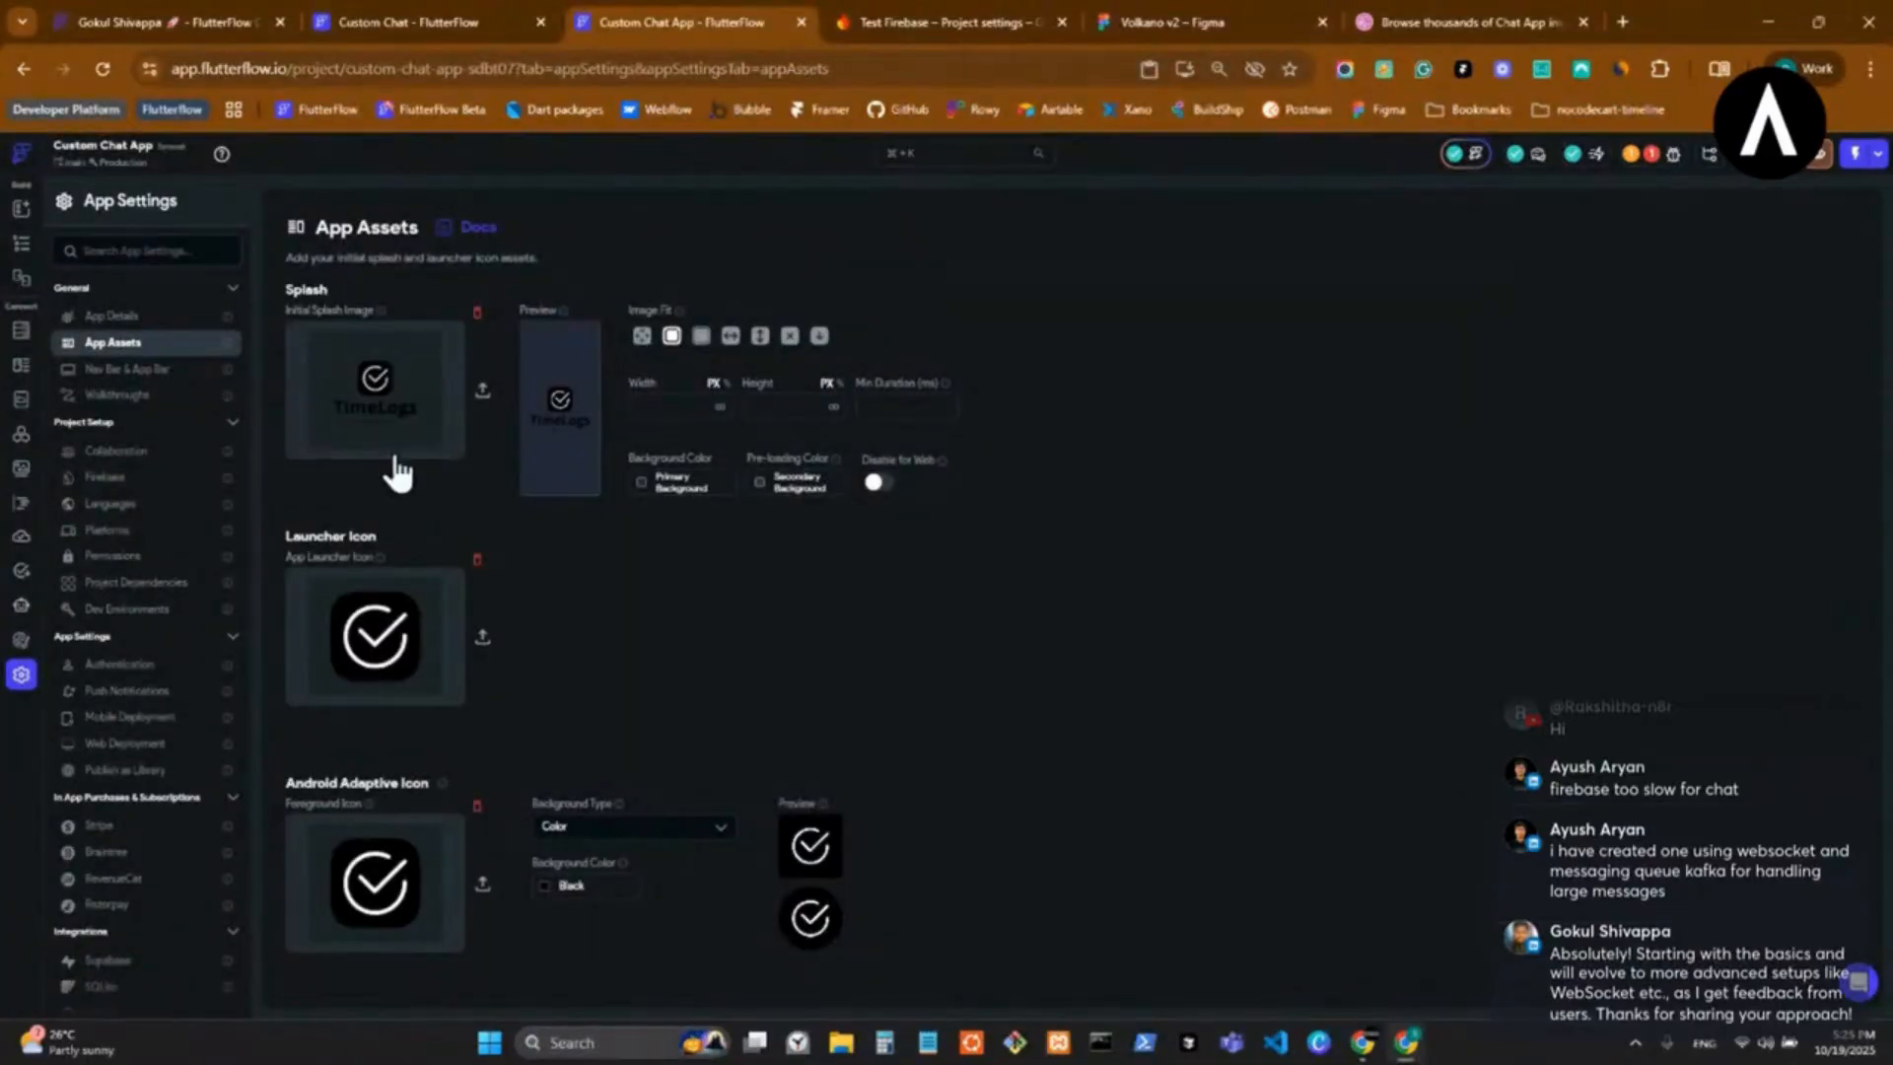
Choose the warning-triangle asset as the error placeholder image in the App Assets.
scroll(375, 902, down, 3)
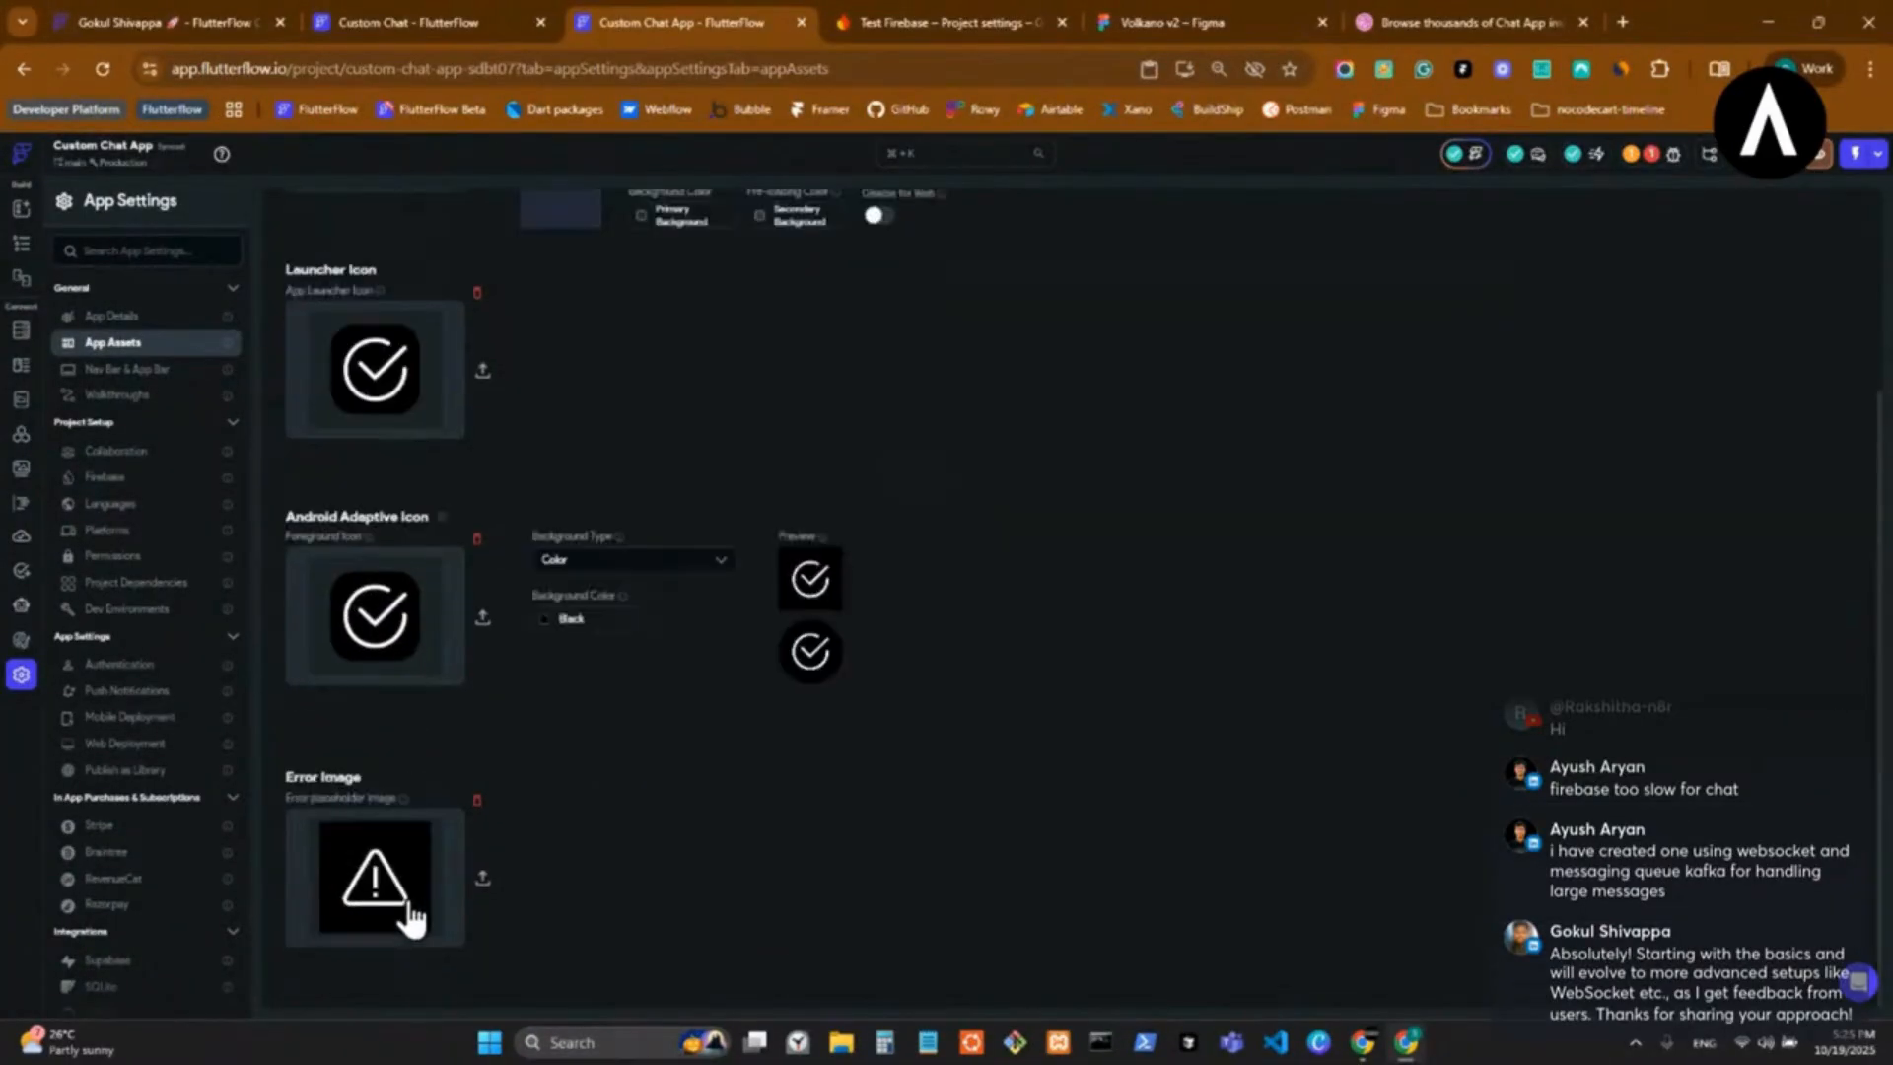
click(379, 892)
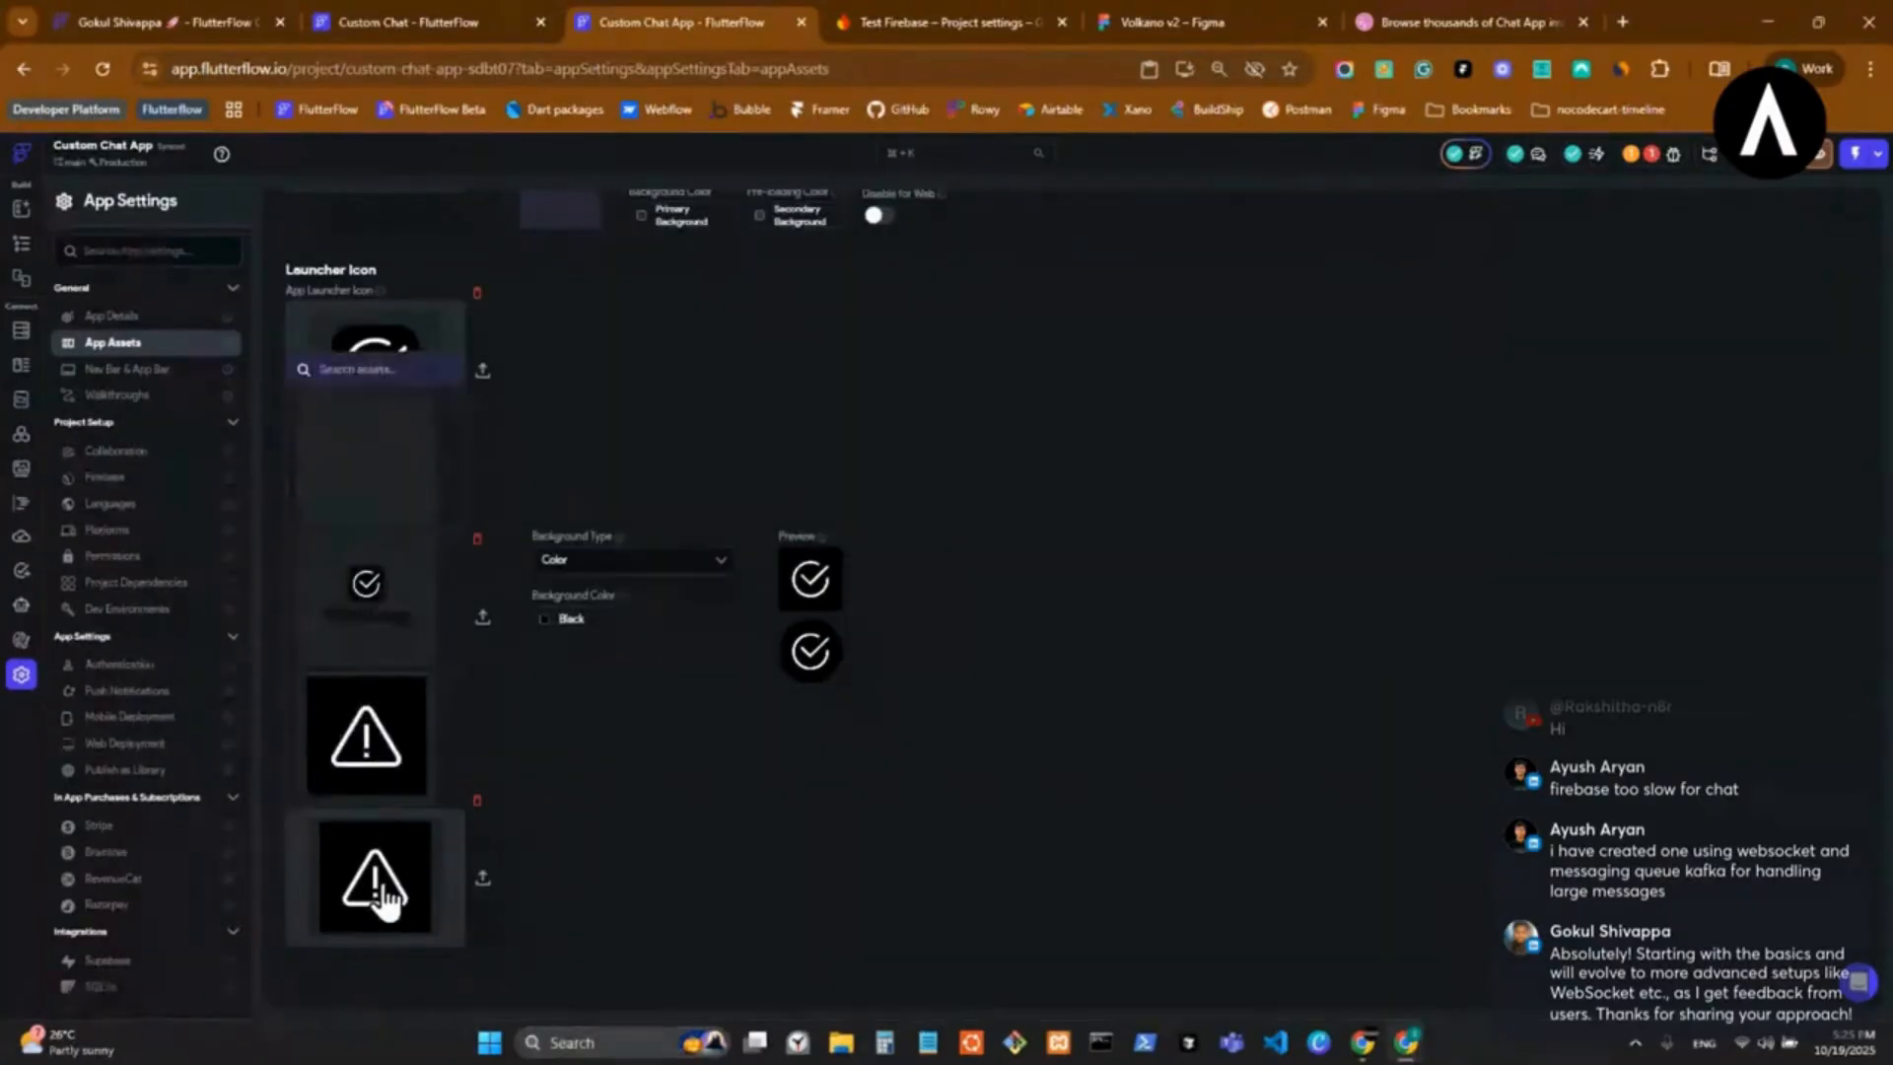
click(414, 787)
scroll(434, 789, up, 3)
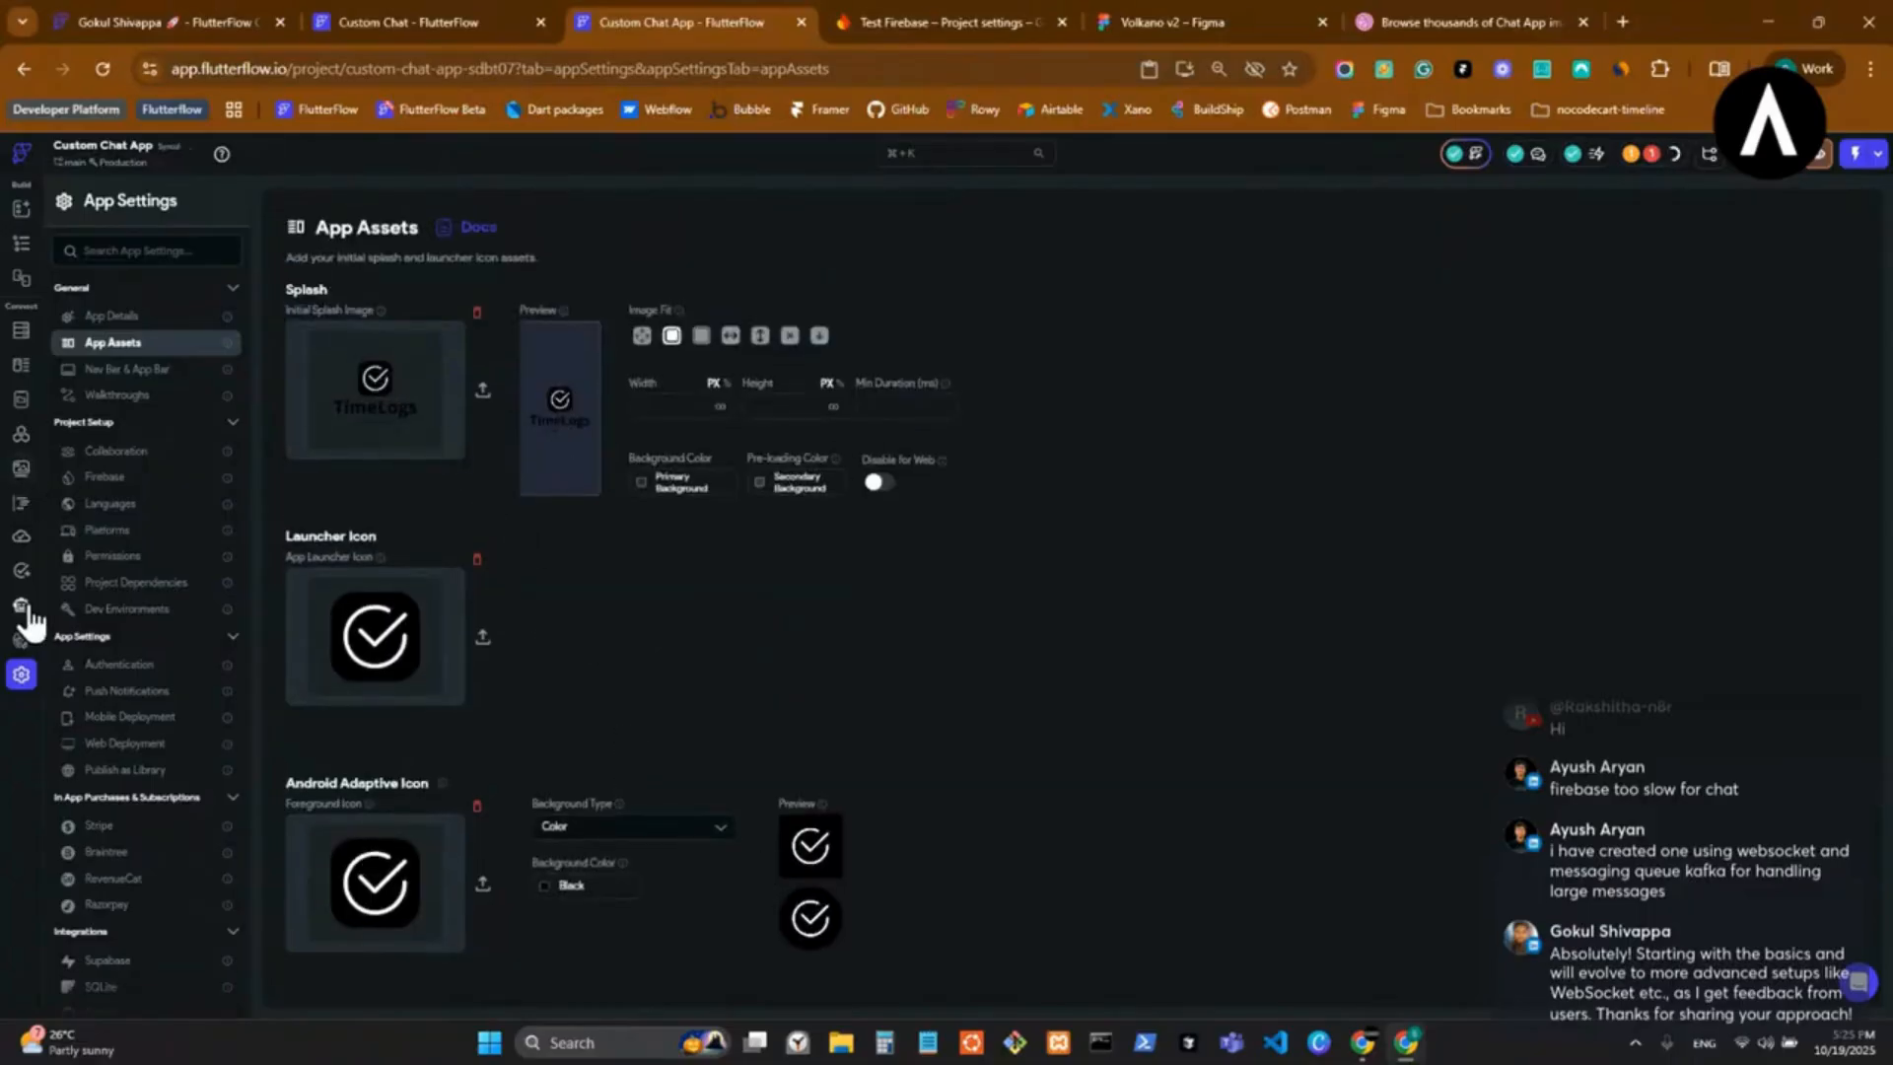
Open the theme's typography and icon settings and review the text styles, custom fonts and custom icons.
click(22, 641)
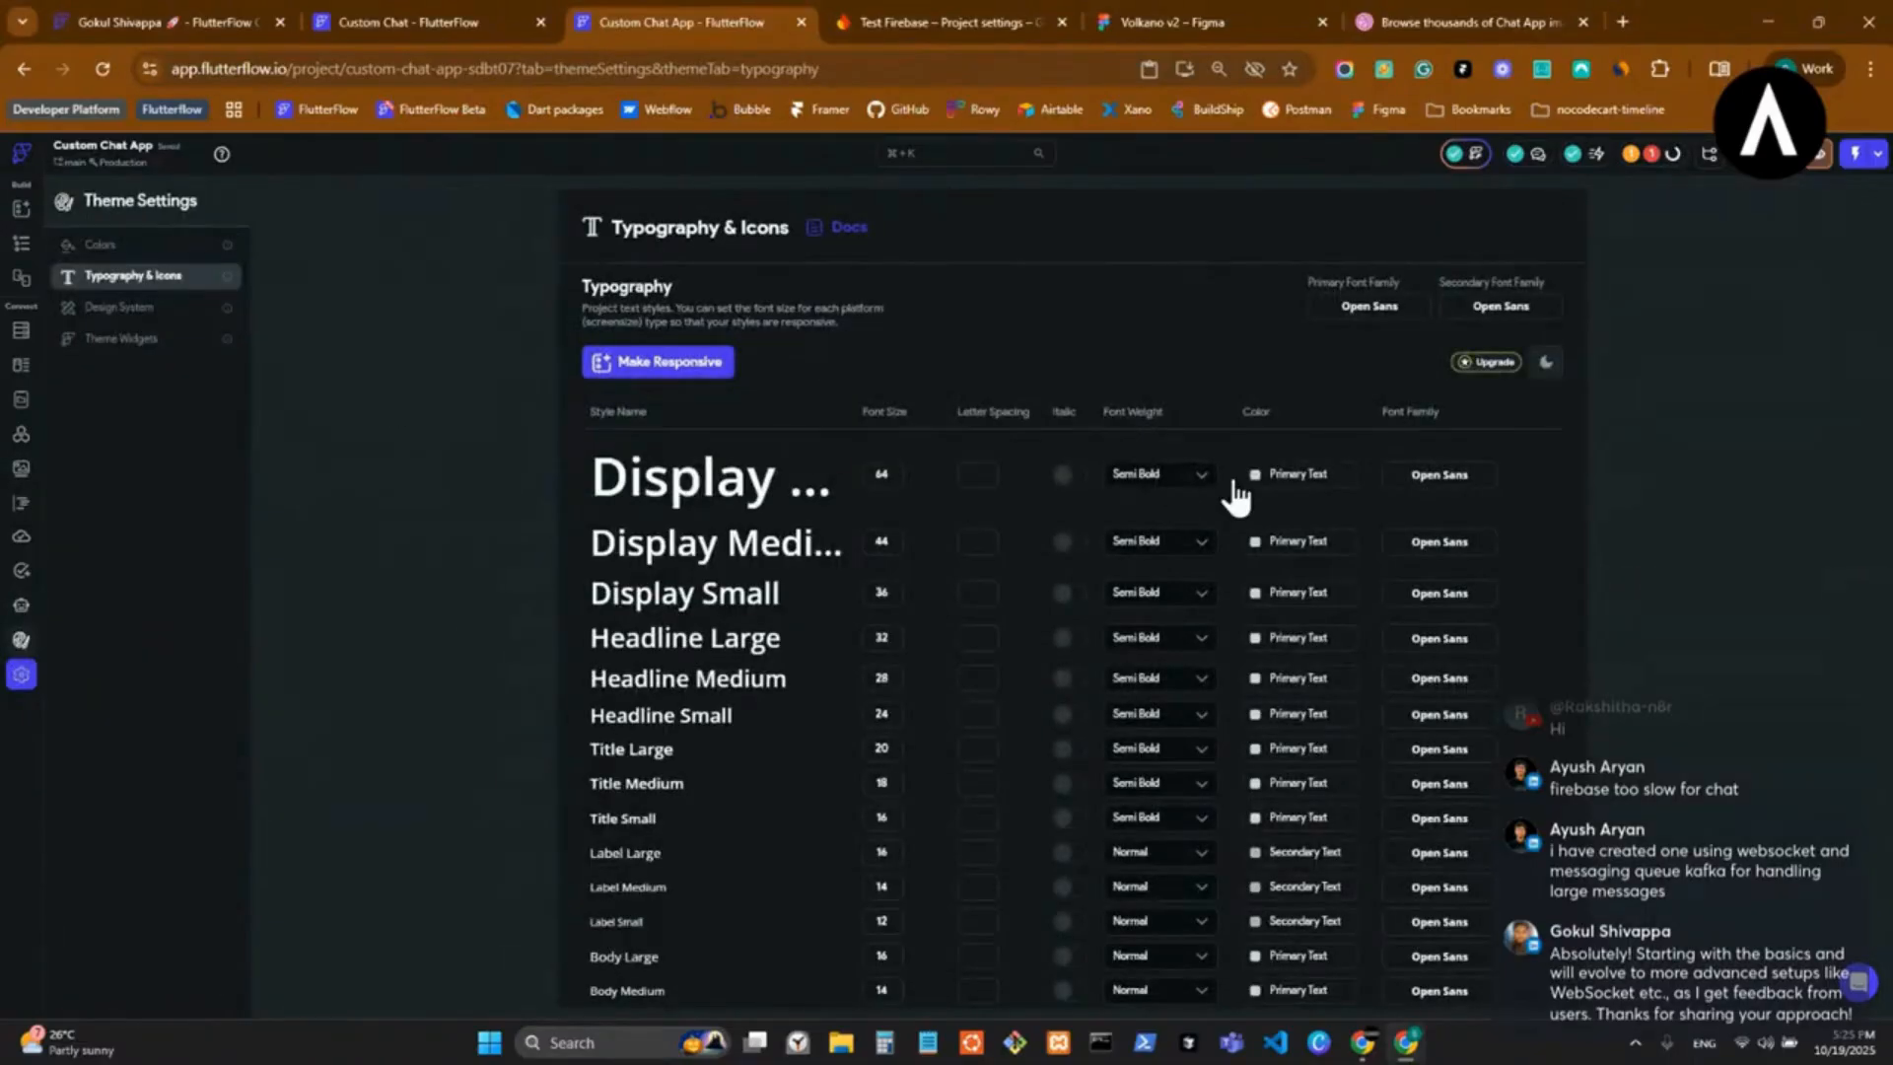
scroll(1311, 621, down, 5)
scroll(1357, 508, up, 5)
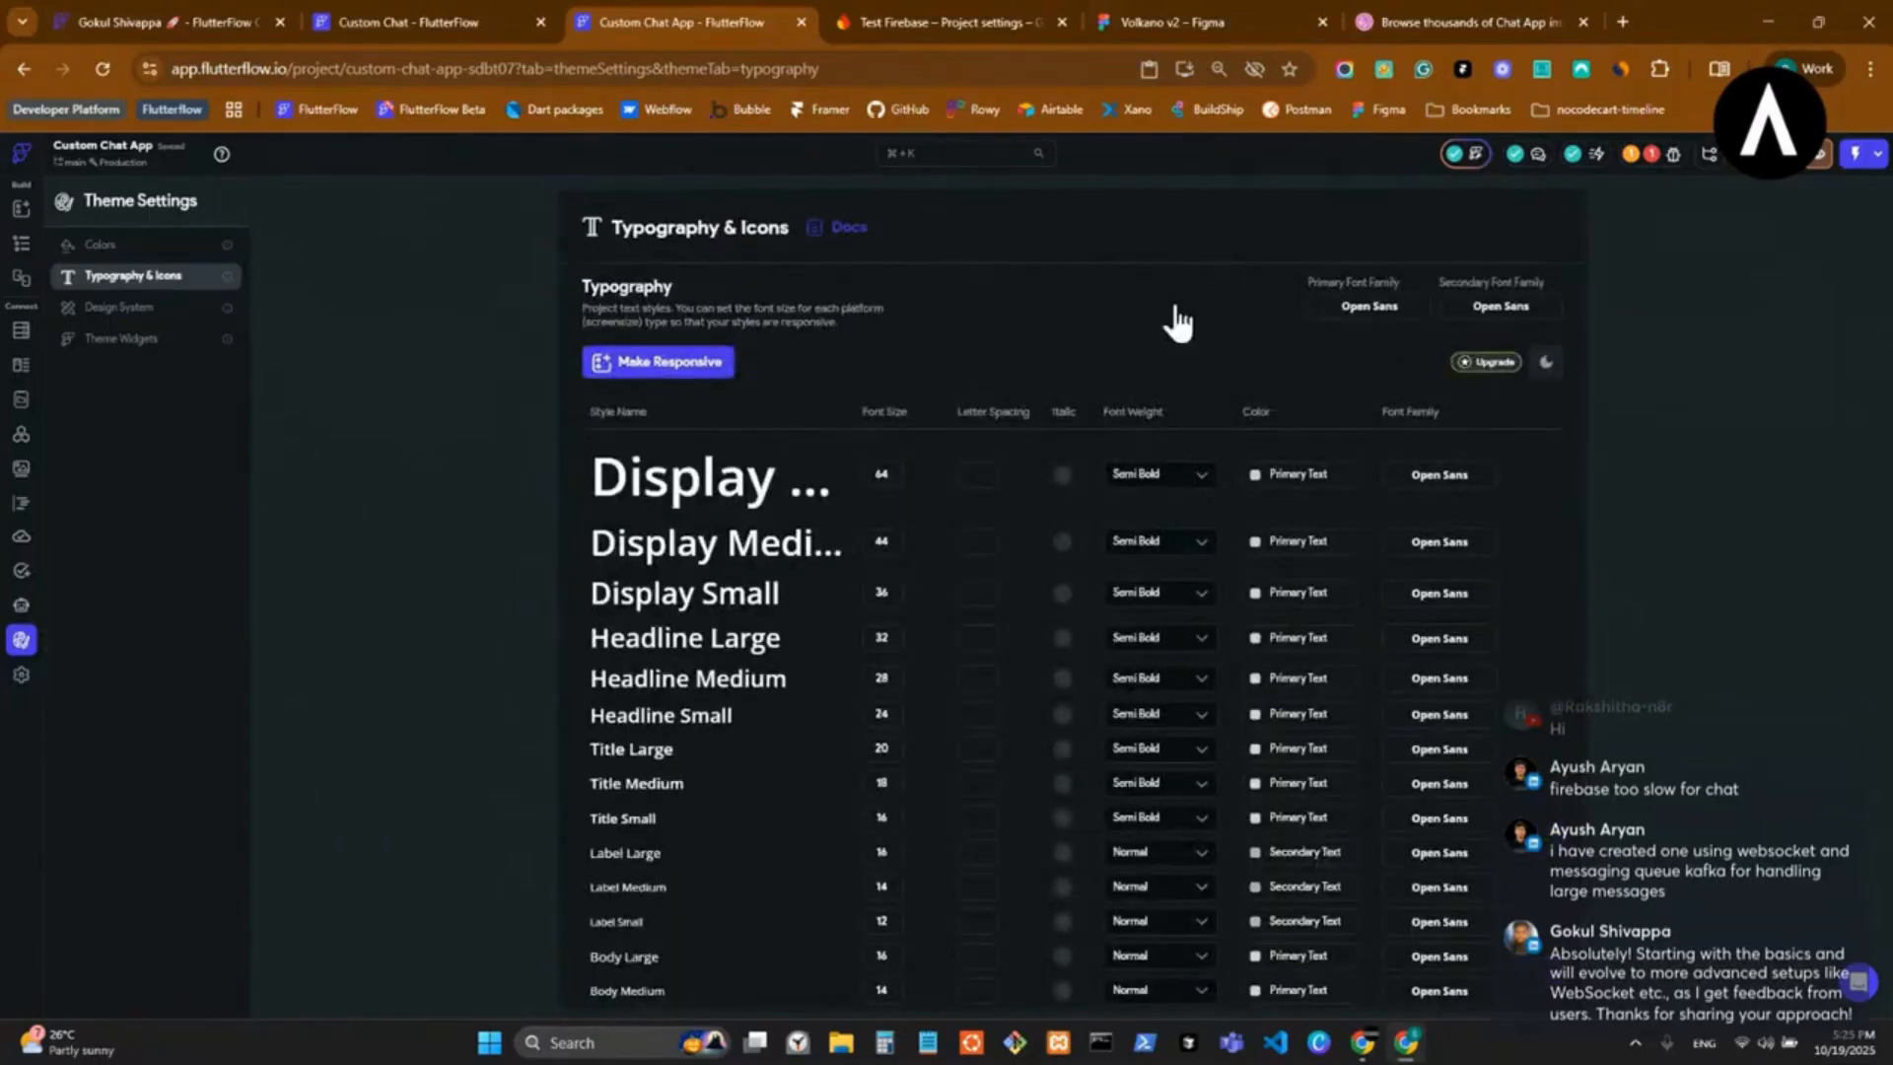
scroll(1380, 448, down, 5)
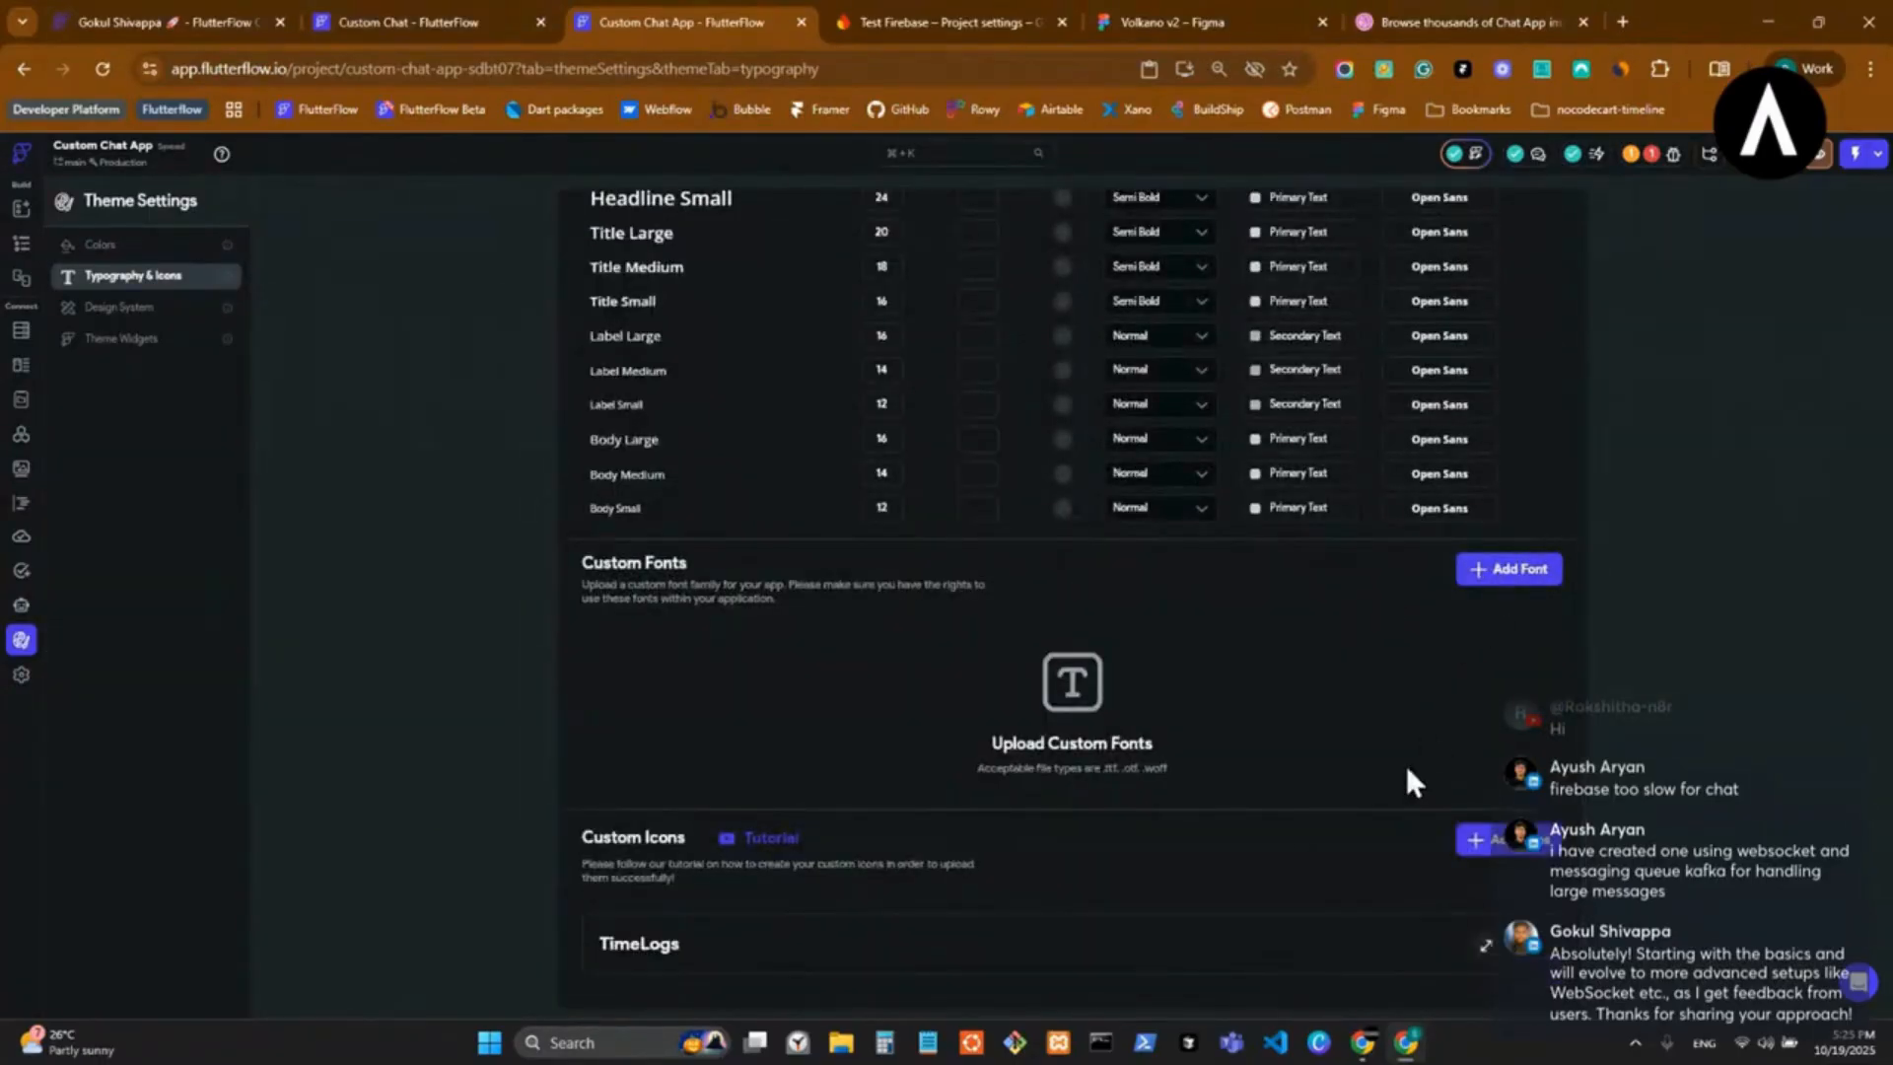